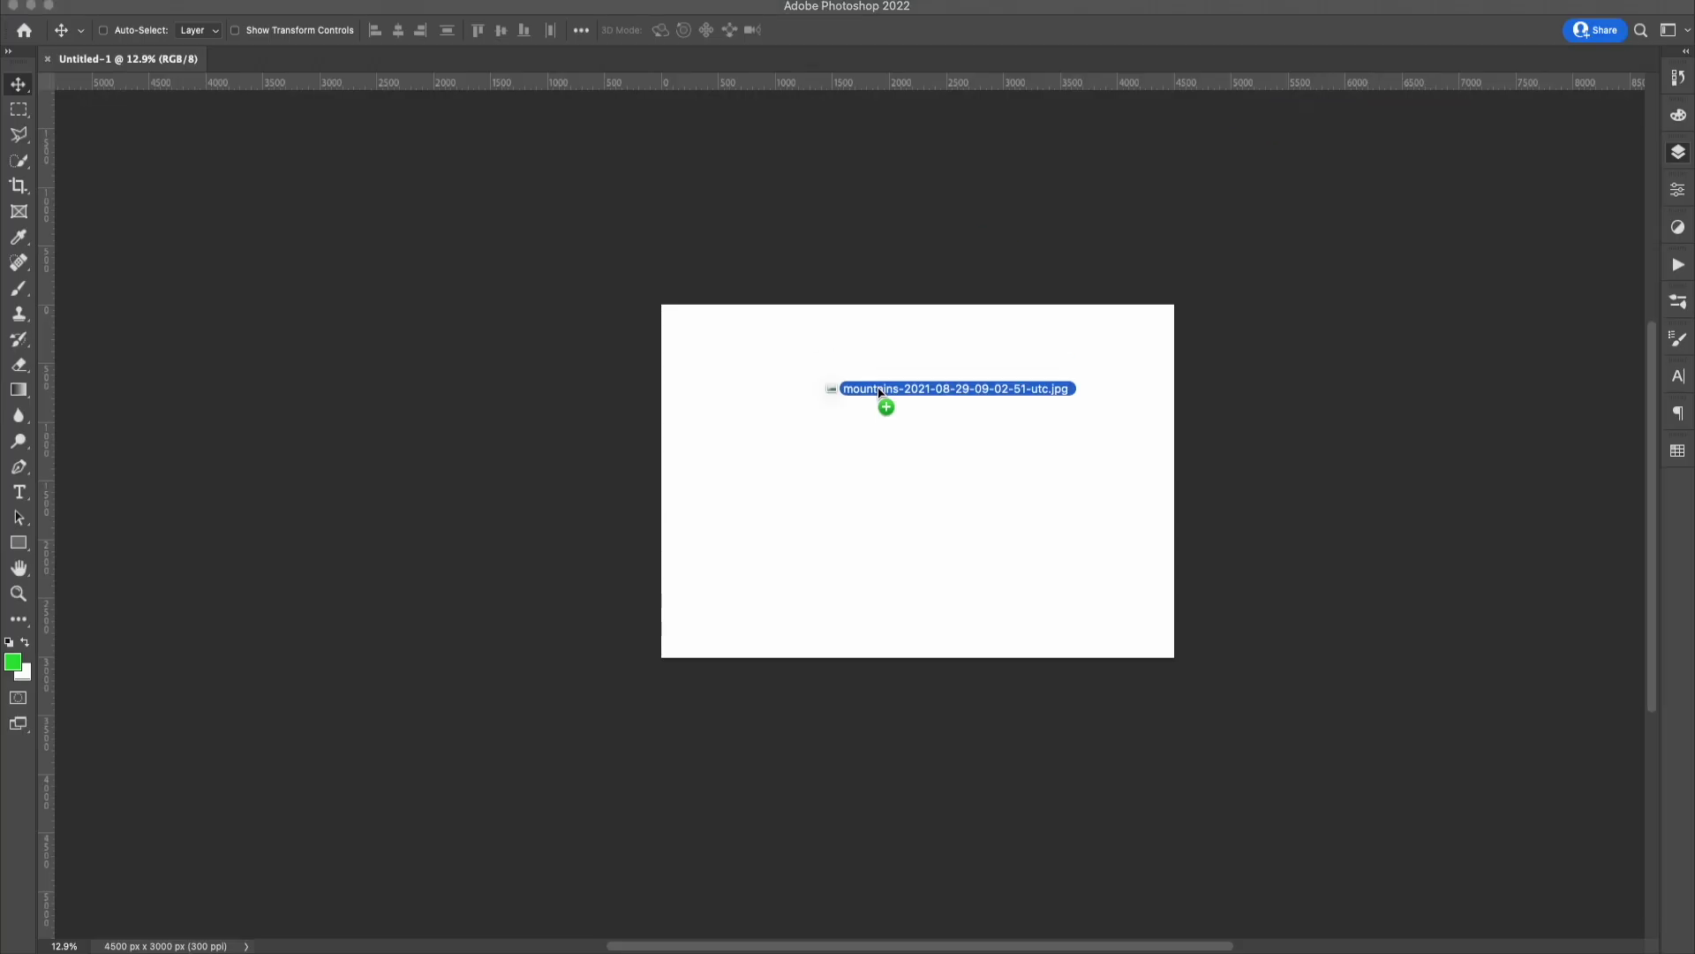
Place the mountains photo and heal away the railing with Sample All Layers on.
left_click_drag(879, 392, 1052, 461)
key("Return")
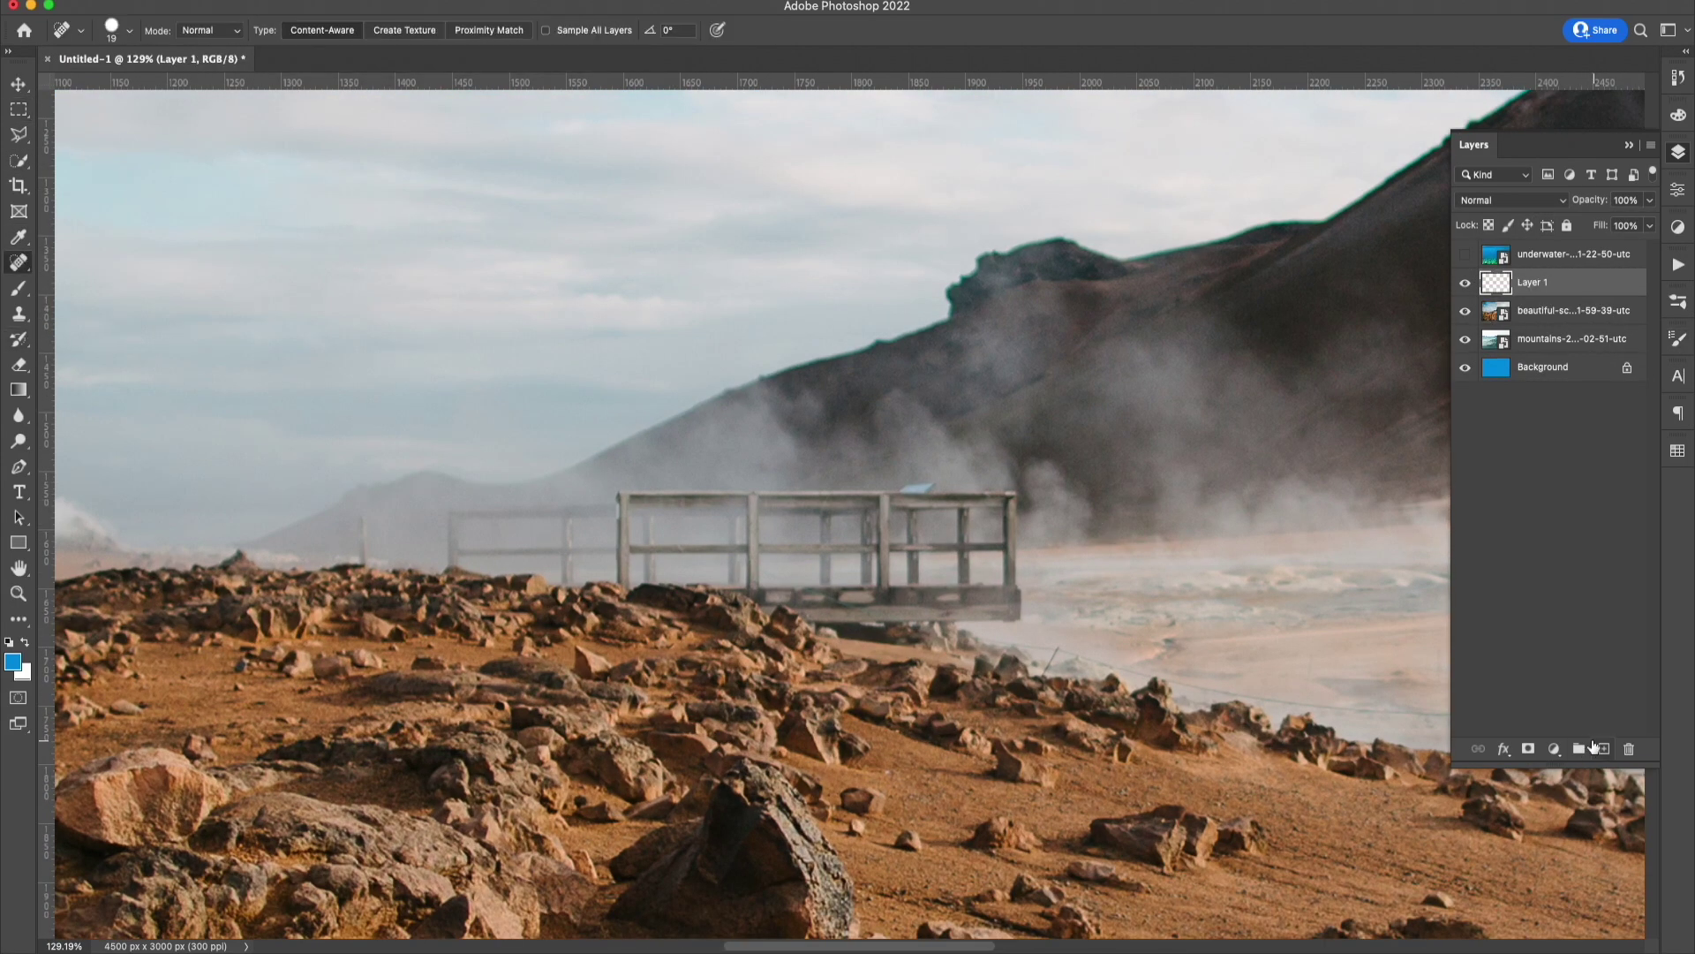
left_click_drag(1051, 504, 512, 549)
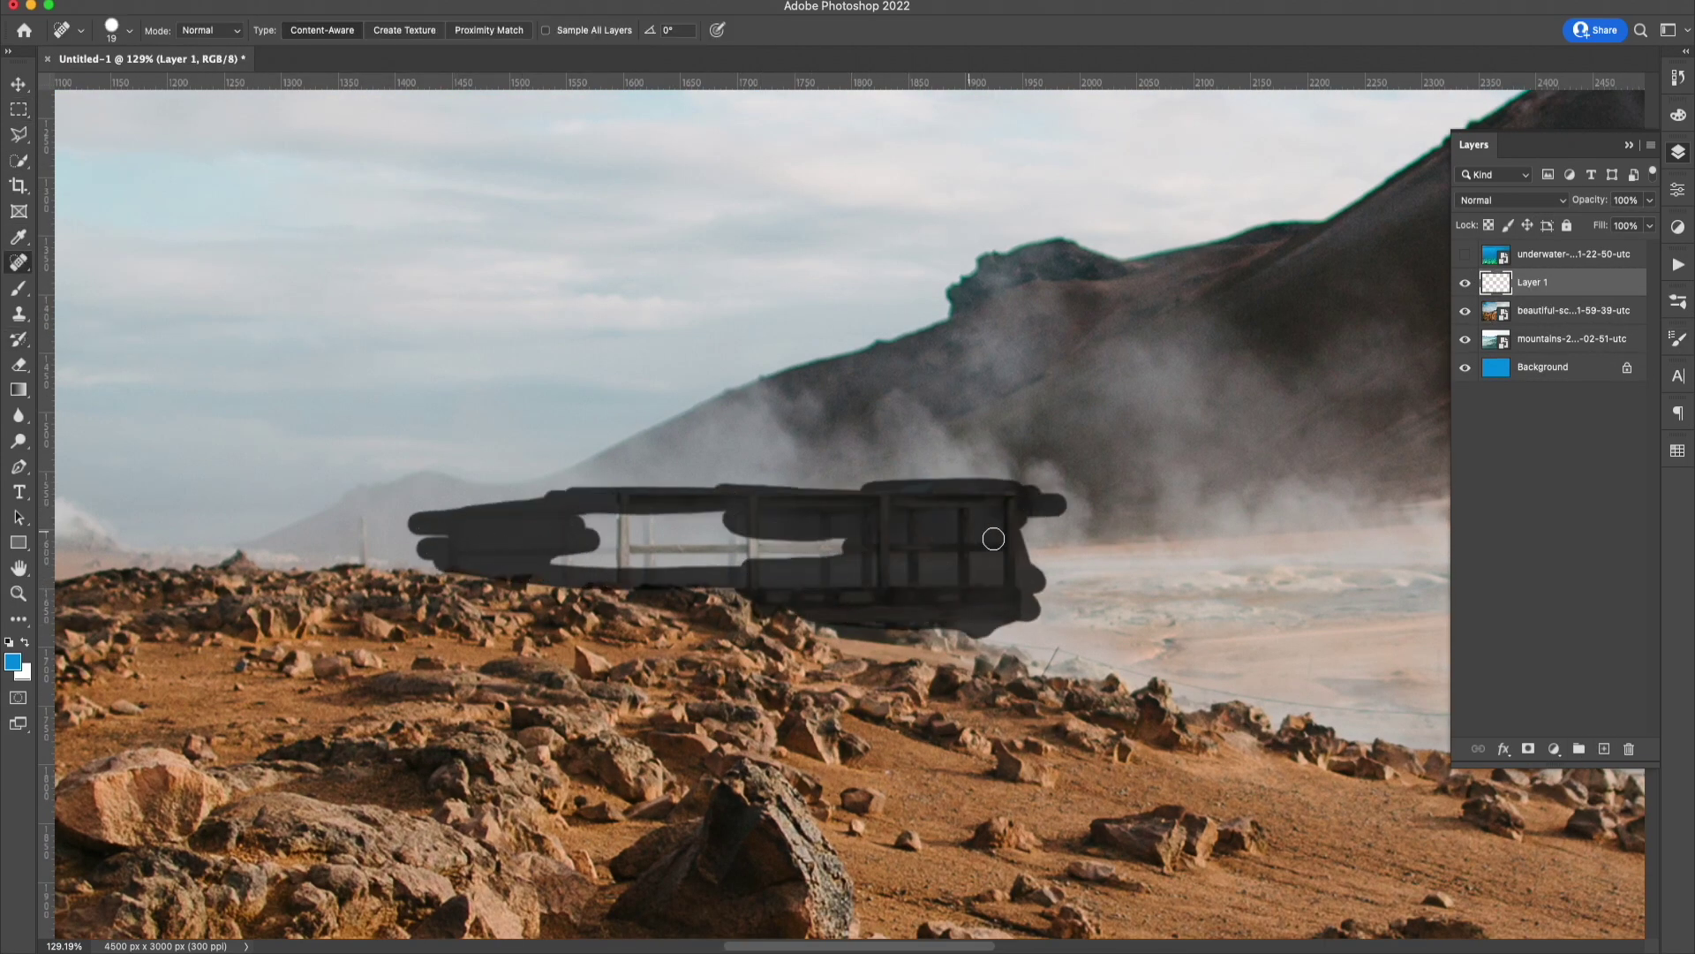
scroll(785, 582, "down", 5)
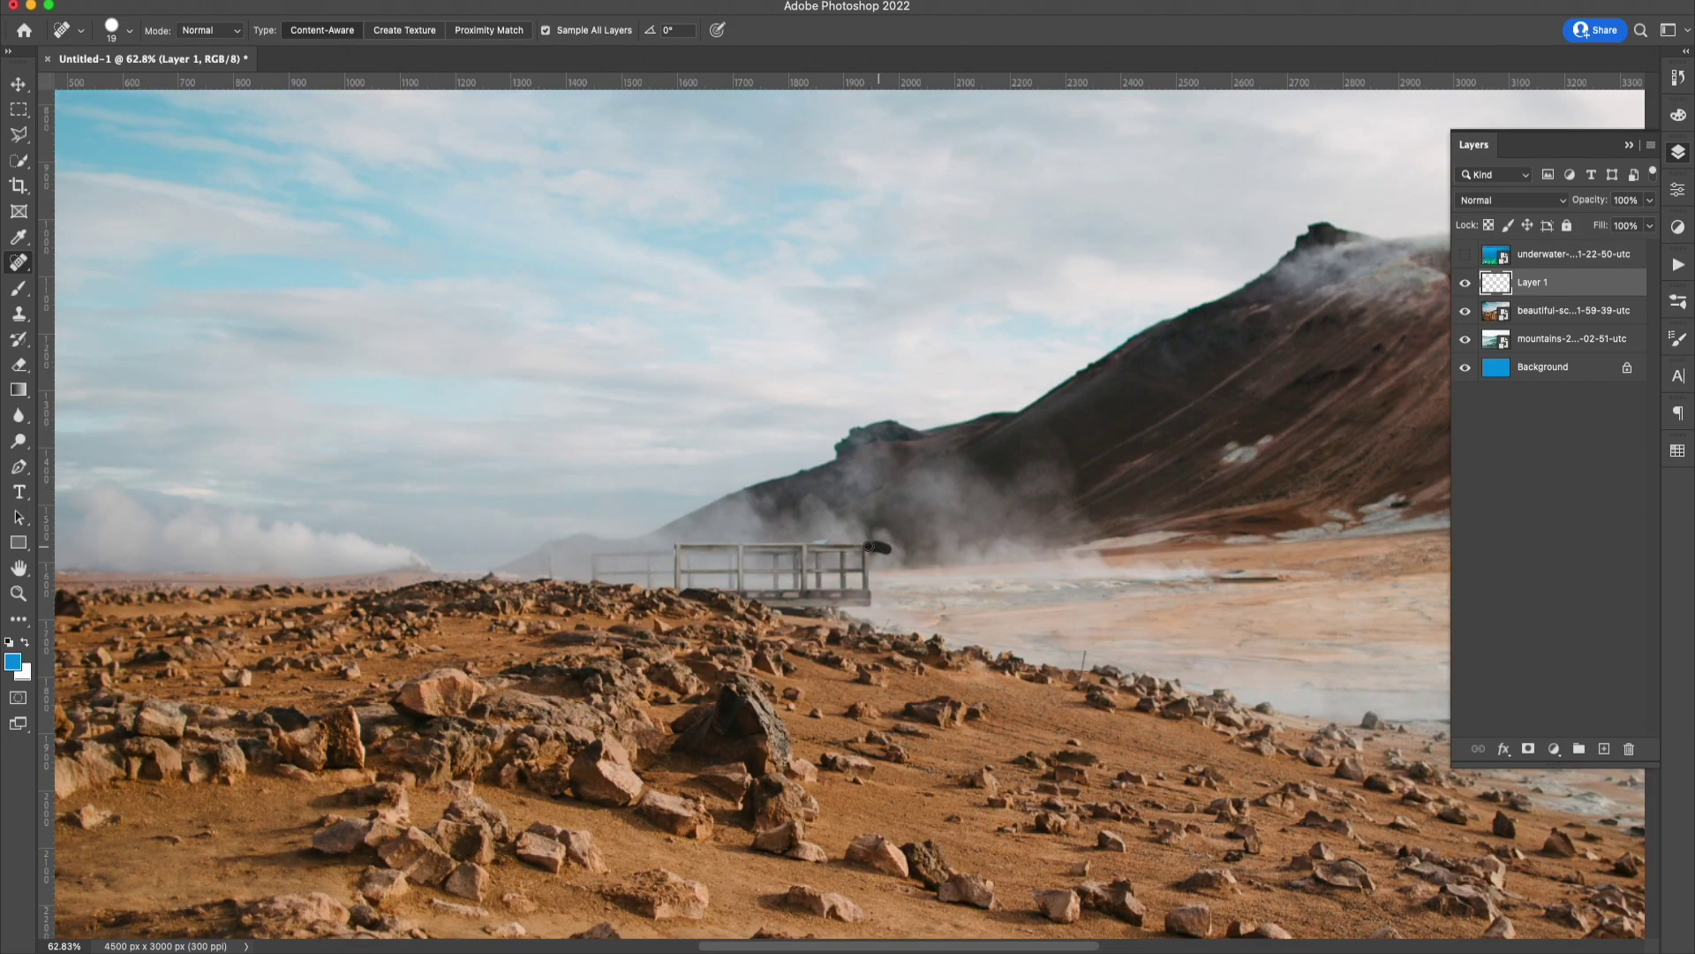
left_click(128, 30)
left_click_drag(909, 552, 583, 556)
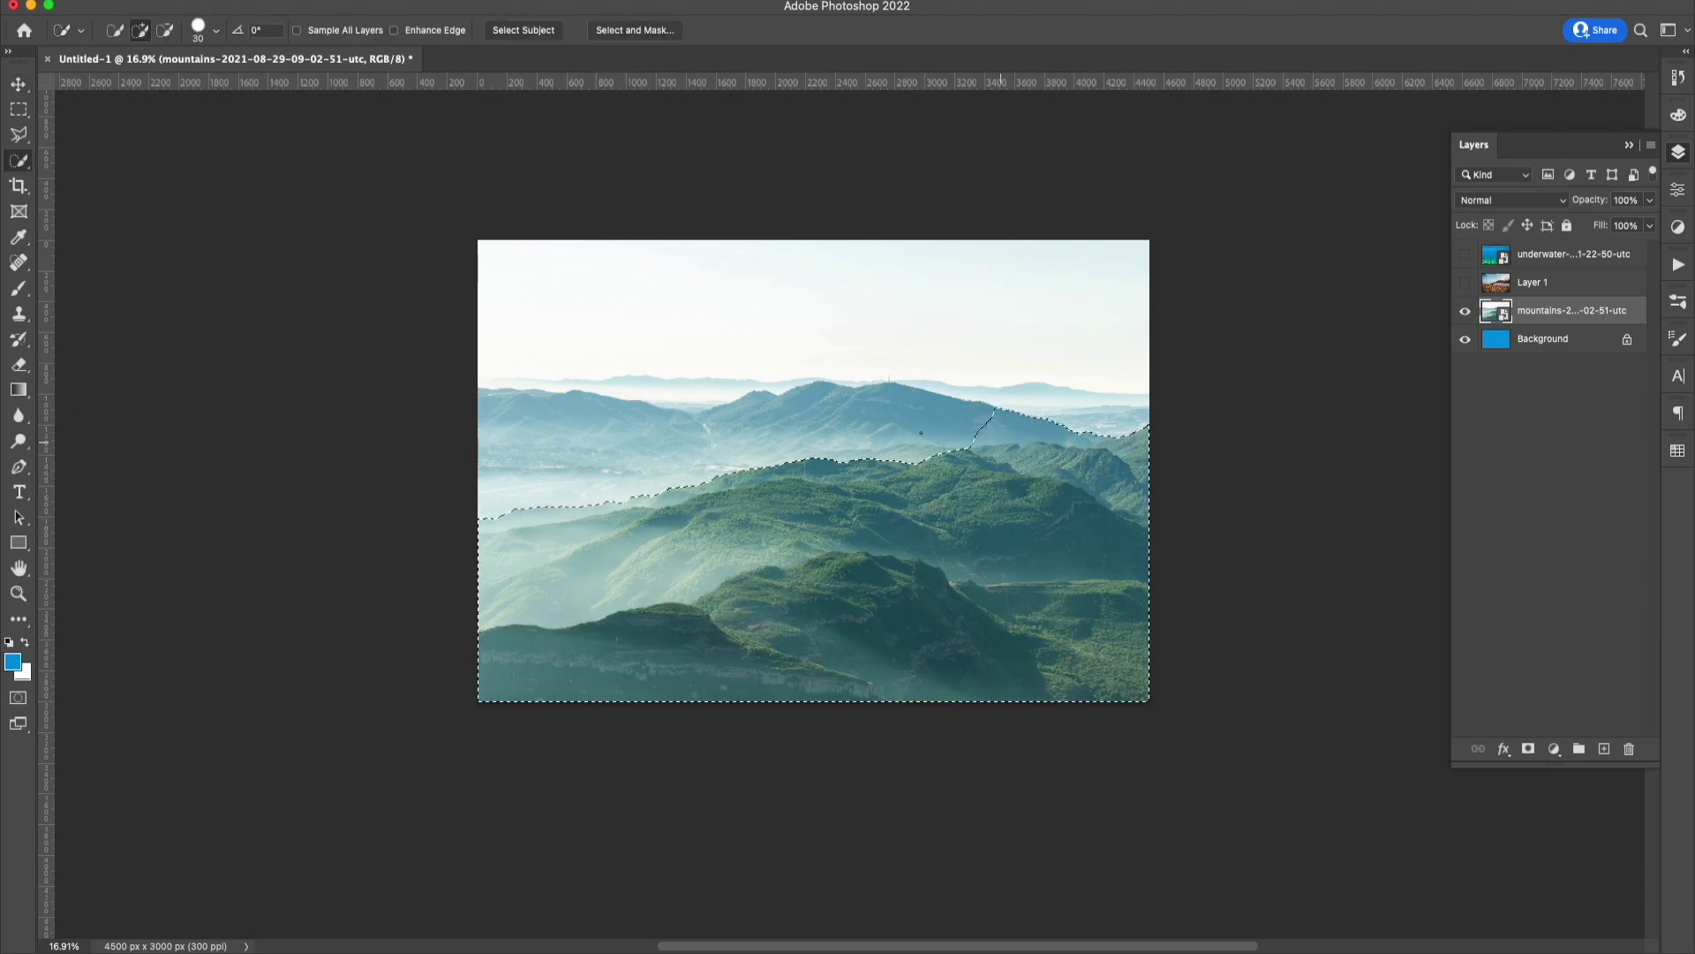
Copy the hills and rocky mountain foreground onto their own layers, moving the foreground lower.
right_click(876, 468)
left_click(977, 624)
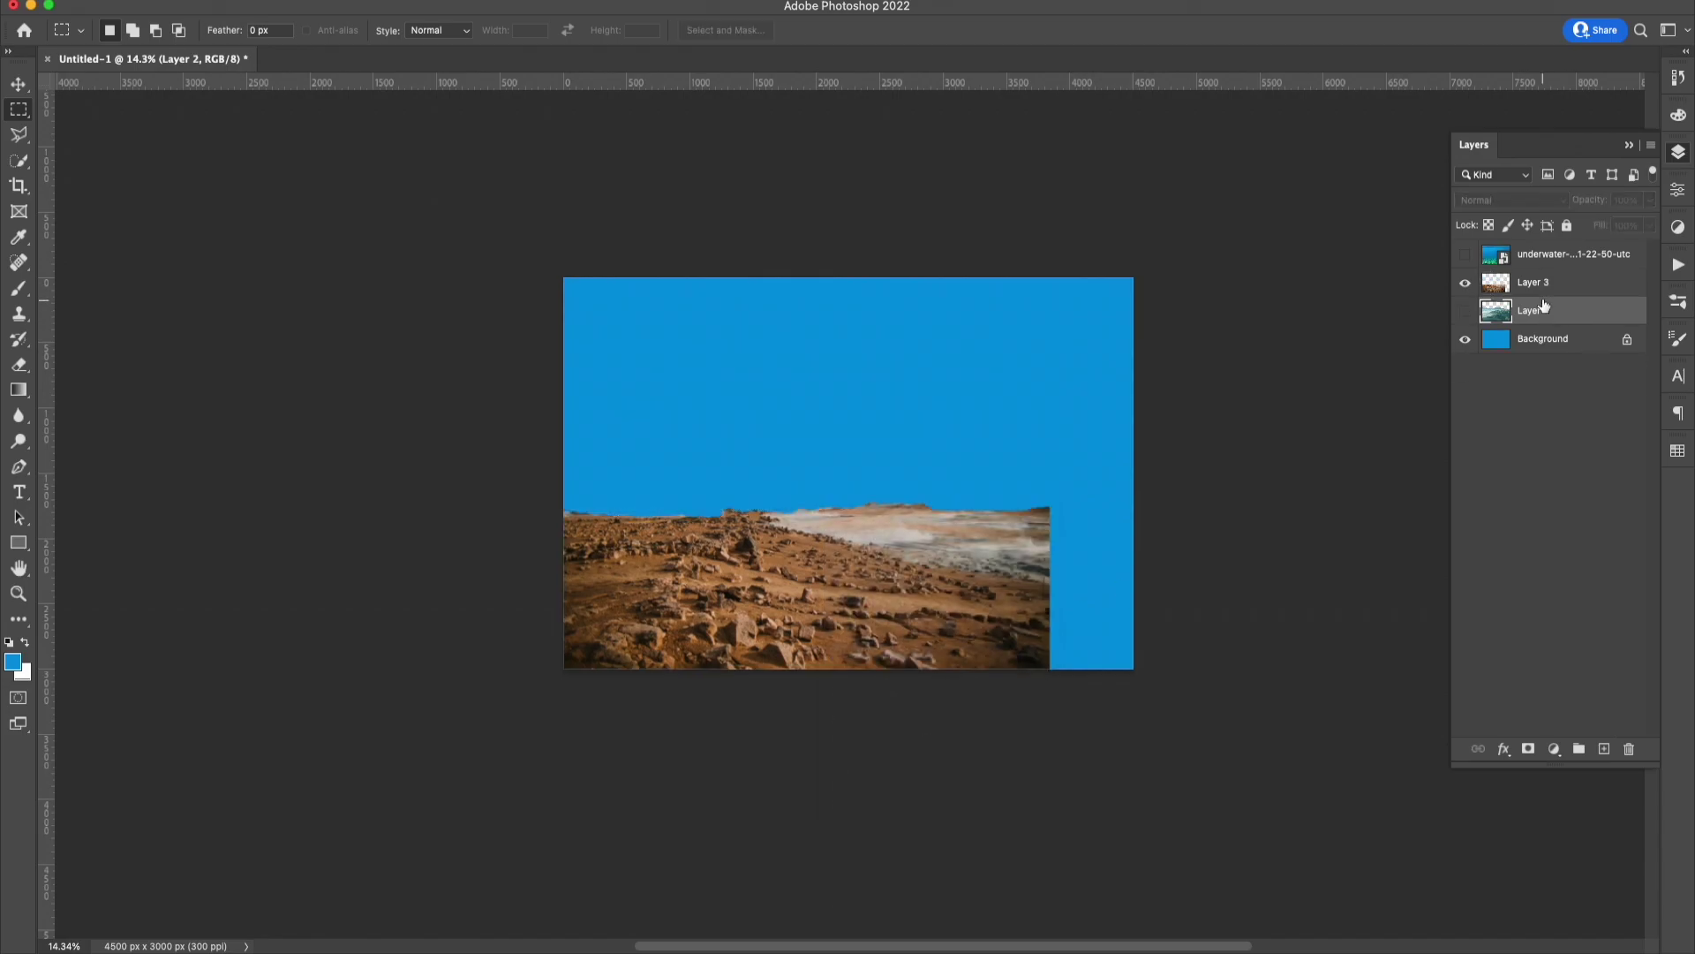
left_click(1464, 311)
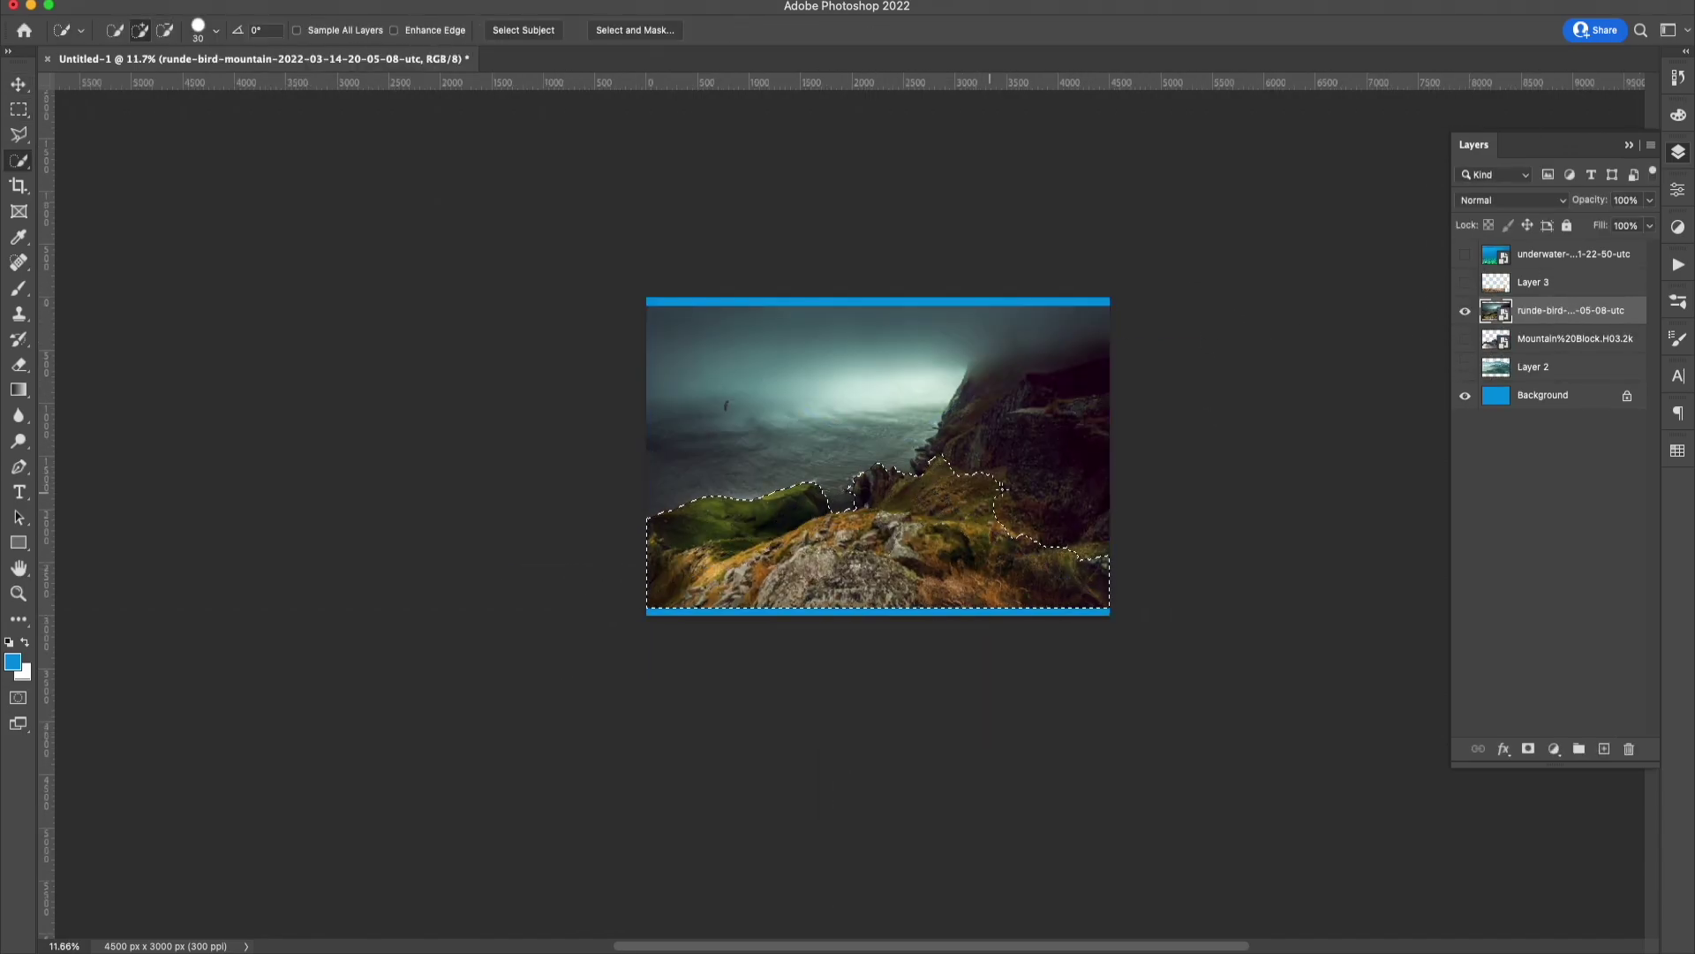
right_click(992, 484)
left_click(1042, 644)
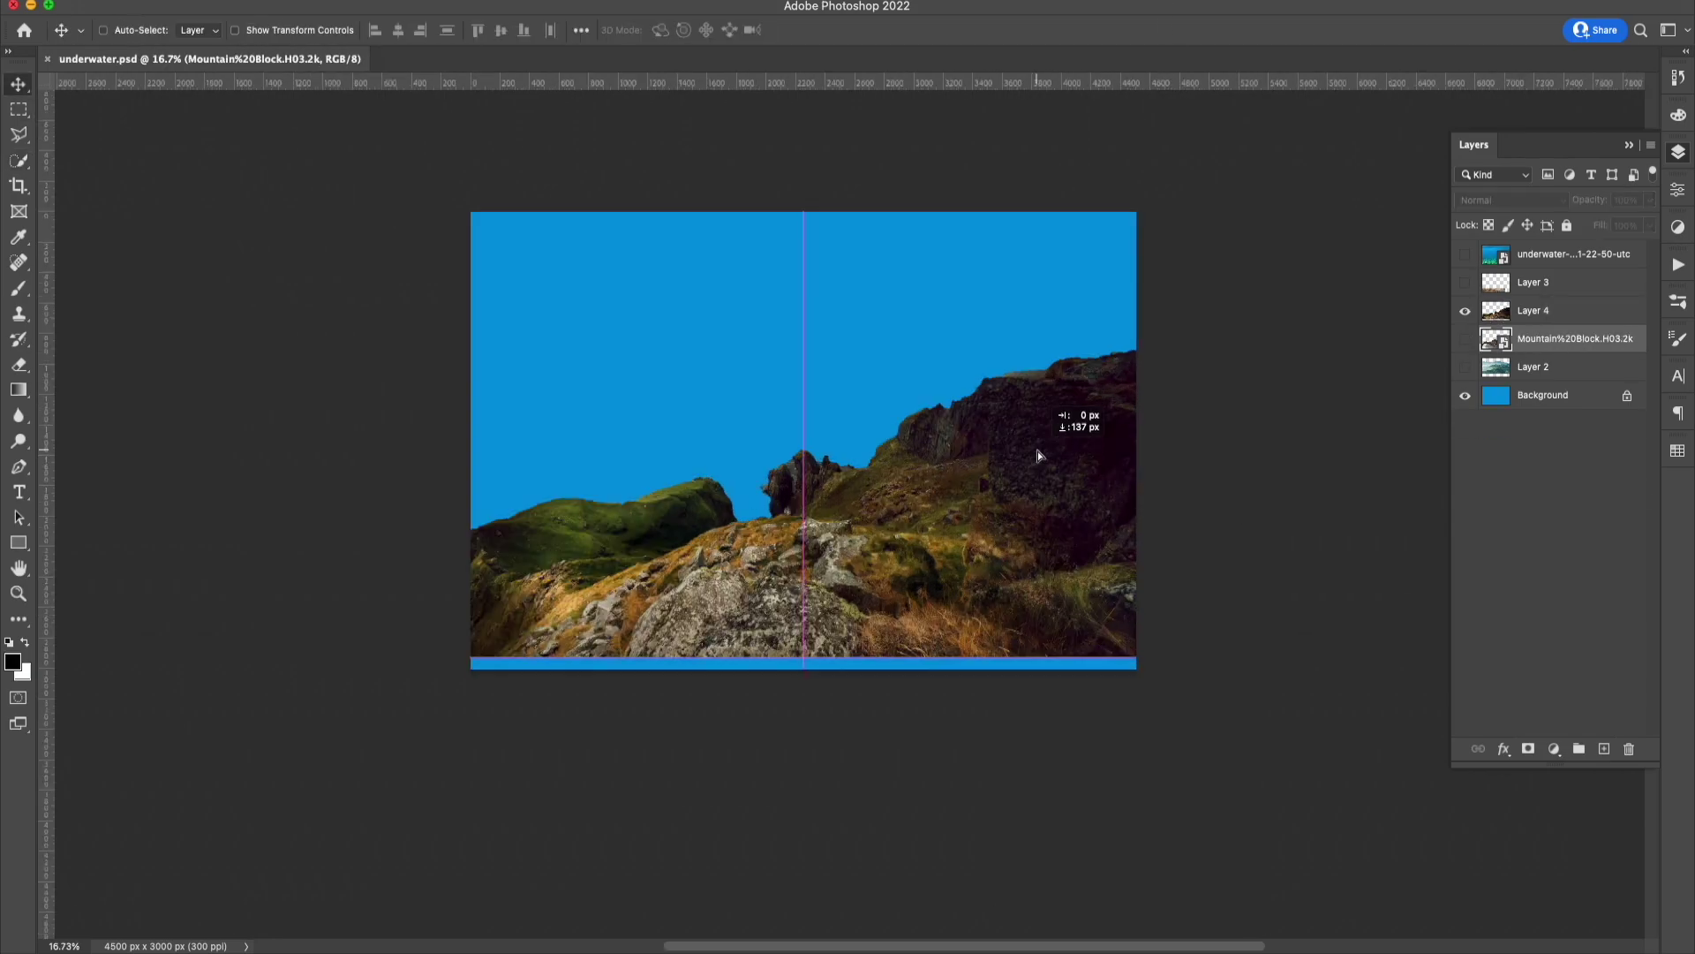
mouse_move(1010, 434)
left_mouse_down()
mouse_move(1025, 482)
mouse_move(1076, 486)
left_mouse_up()
Set the eraser to 216 px and lasso-delete an unwanted patch of mountain.
key("e")
right_click(896, 415)
left_click(920, 522)
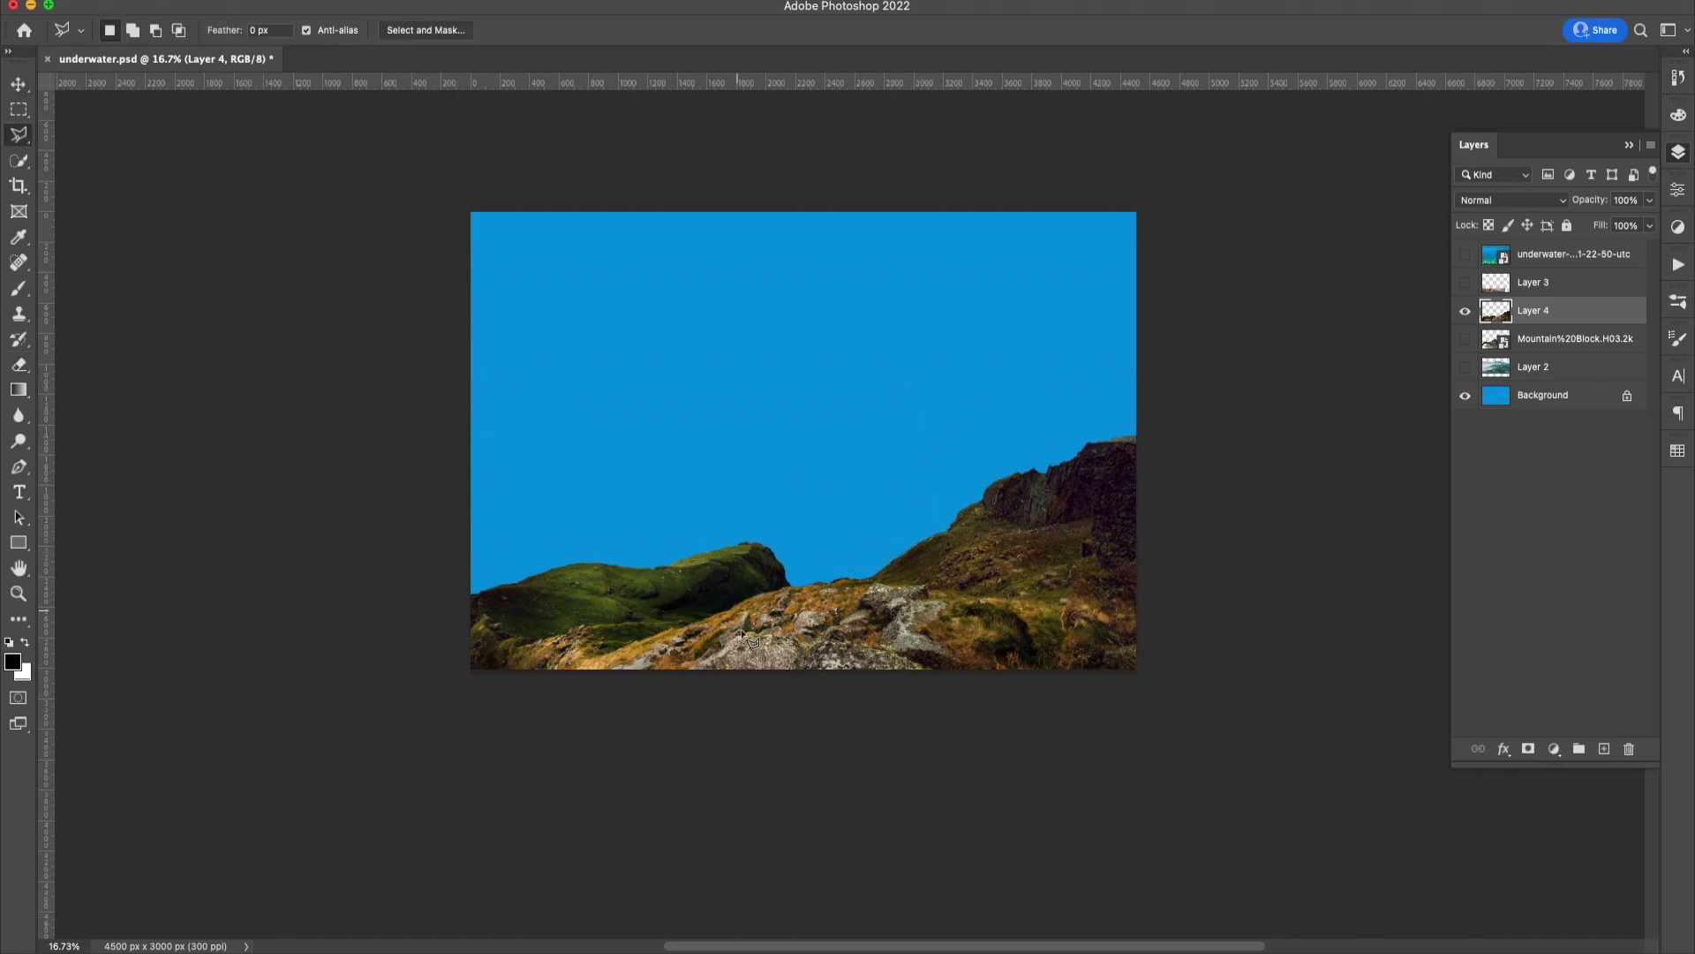
scroll(746, 637, "up", 3)
left_click(992, 471)
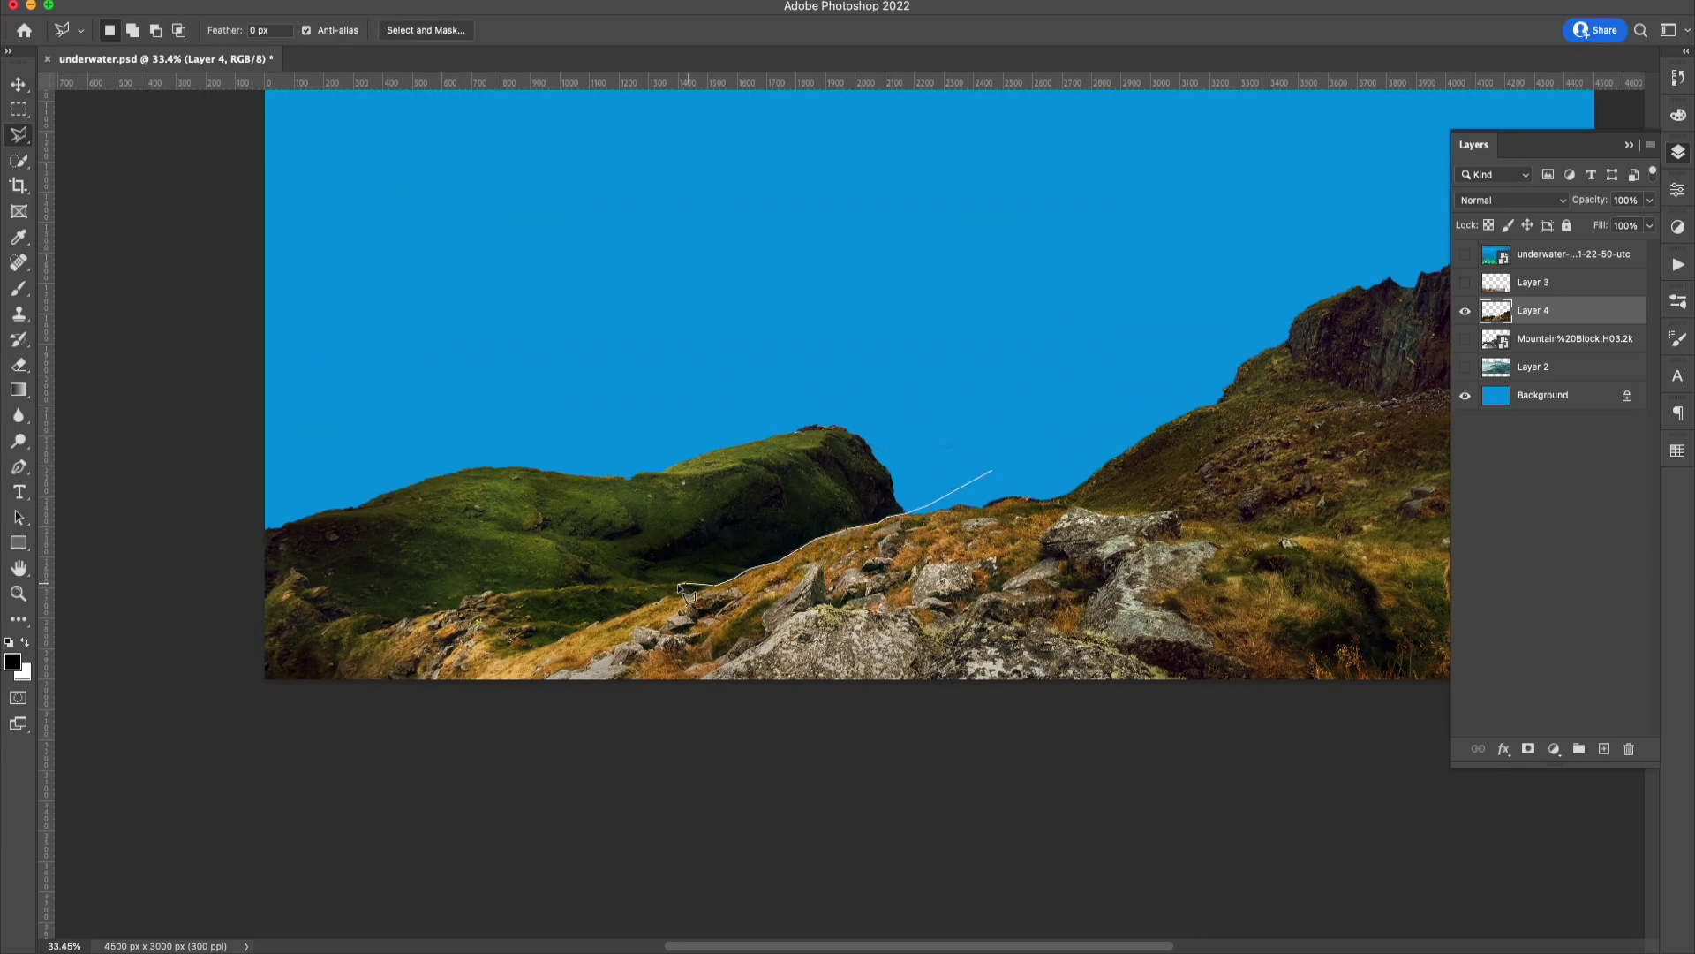
double_click(407, 393)
key("Delete")
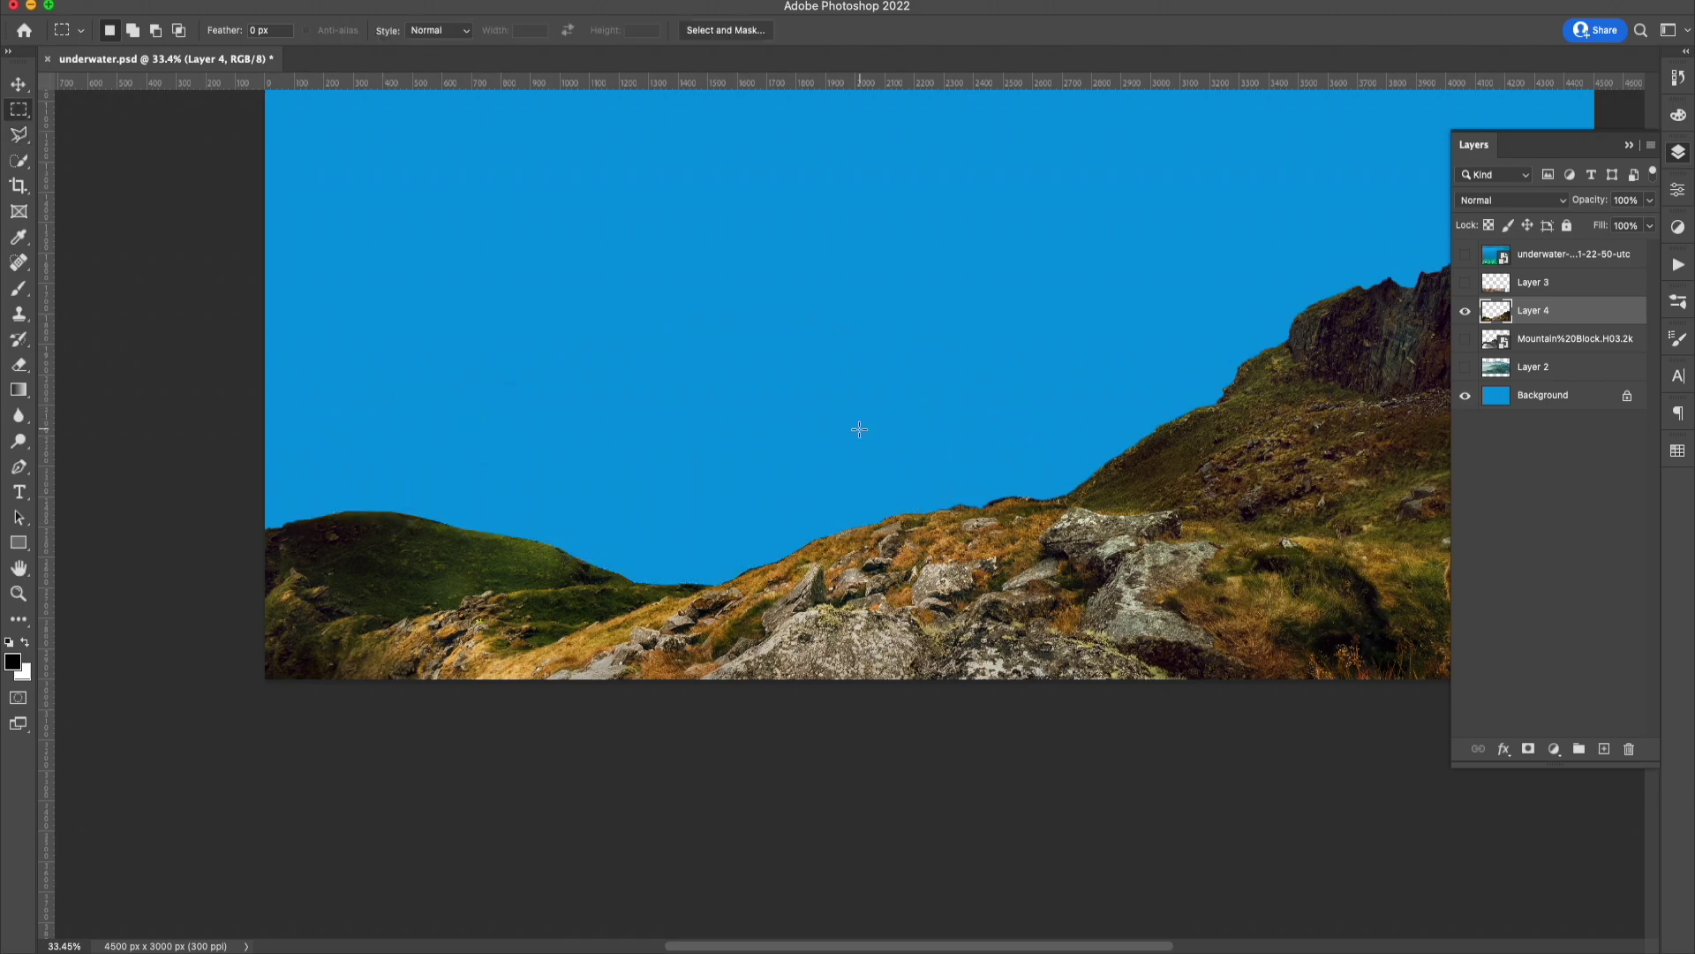
Show the hills layer and transform it lower in the scene.
scroll(848, 424, "down", 3)
left_click(1537, 366)
key("ctrl+t")
mouse_move(835, 296)
left_mouse_down()
mouse_move(837, 334)
mouse_move(687, 478)
mouse_move(577, 509)
left_mouse_up()
key("Return")
Delete the selected haze band, deselect, and select the unused mountain source layer.
key("m")
key("Delete")
key("ctrl+d")
key("m")
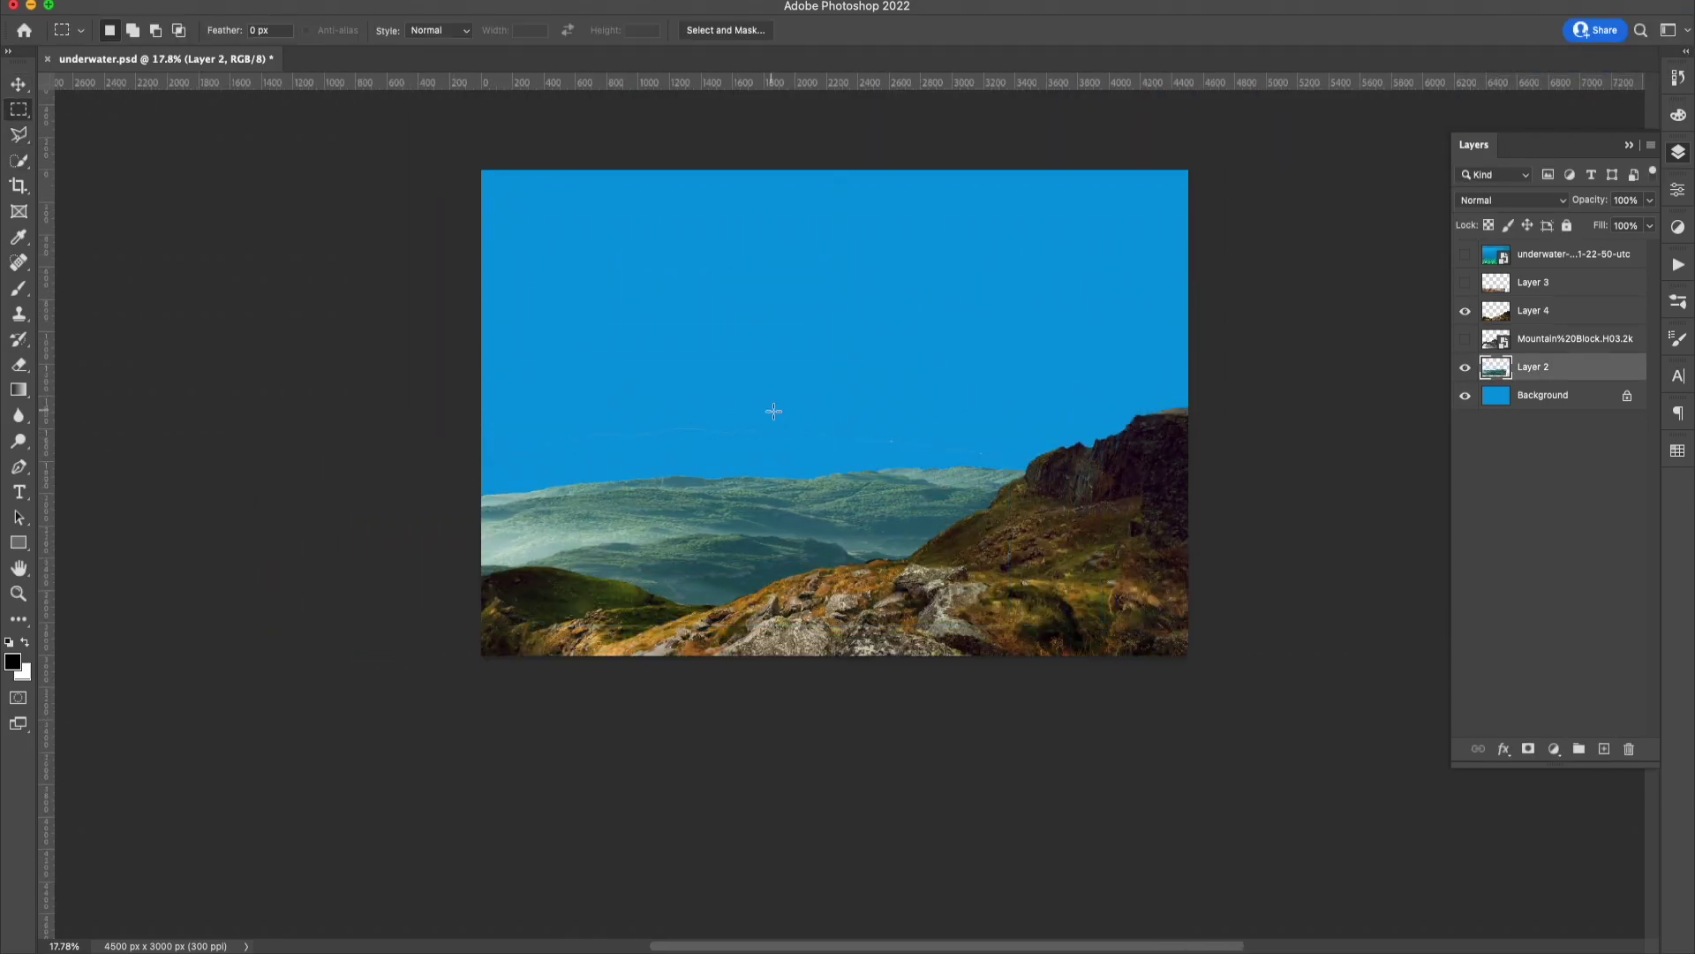
left_click(1471, 340)
Delete the unused source layer, move the desert ground below the hills, and stretch it wider.
key("Delete")
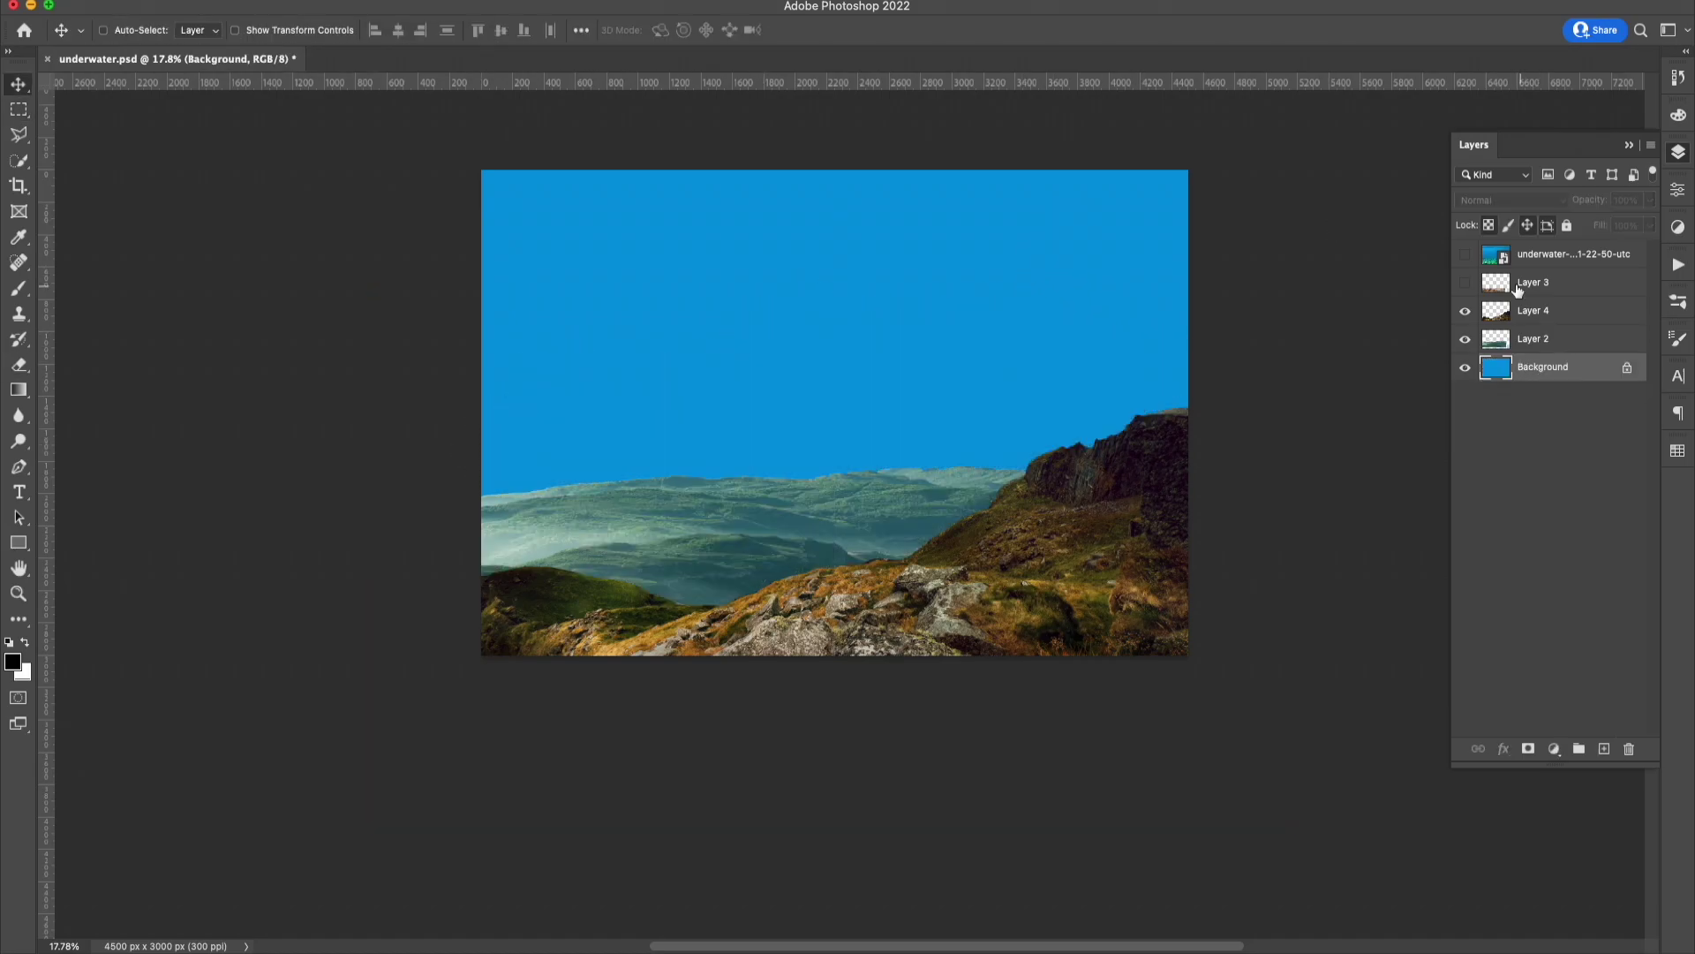
mouse_move(894, 485)
left_mouse_down()
mouse_move(870, 367)
mouse_move(966, 443)
left_mouse_up()
right_click(876, 309)
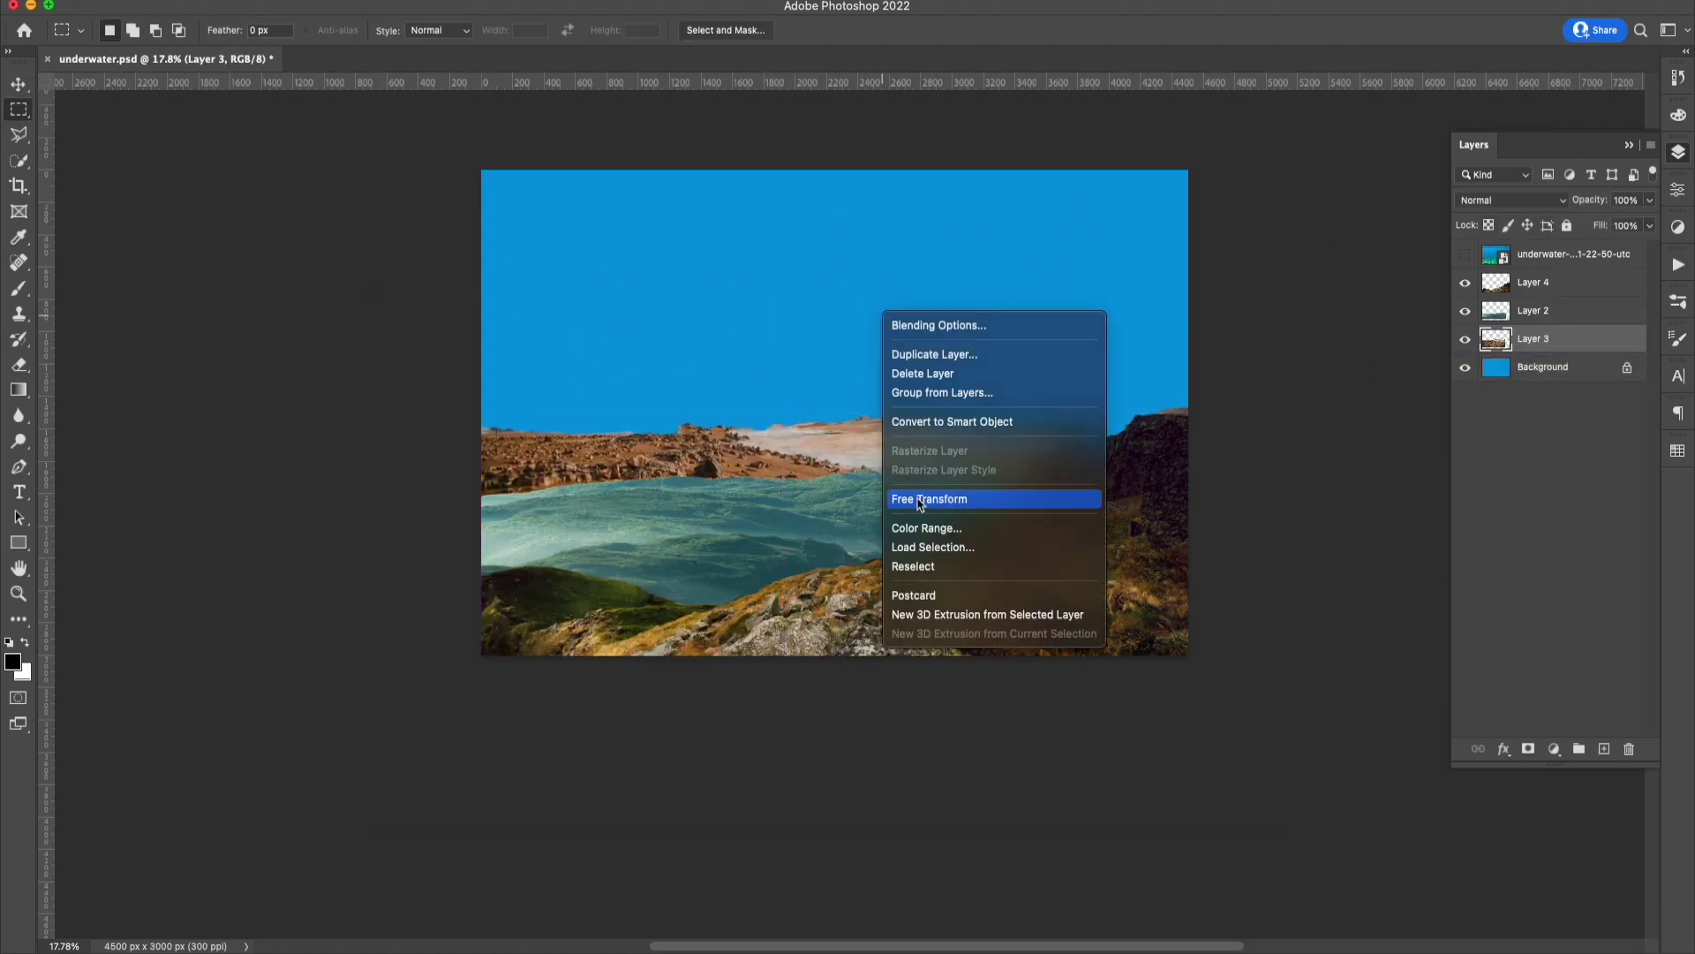
left_click(936, 495)
left_click_drag(1085, 459, 1223, 460)
key("Return")
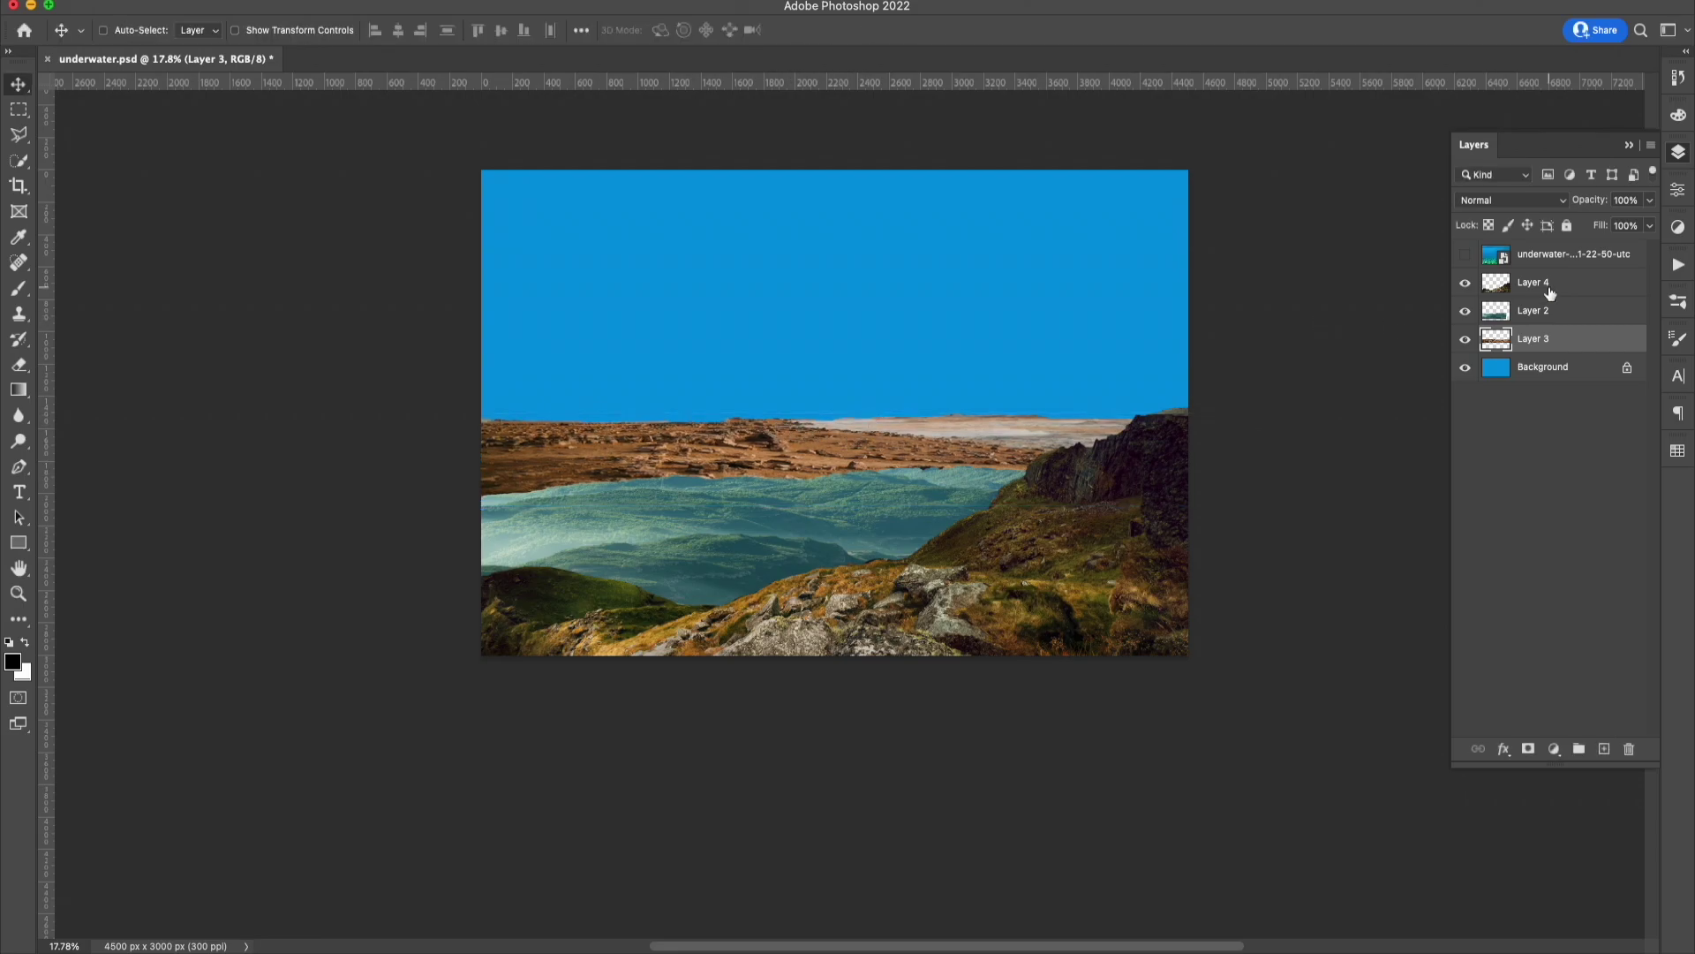
Move the hills left and down and enlarge them to about 118%.
left_click(1535, 310)
right_click(1004, 342)
left_click(1059, 530)
left_click_drag(1233, 469, 1105, 528)
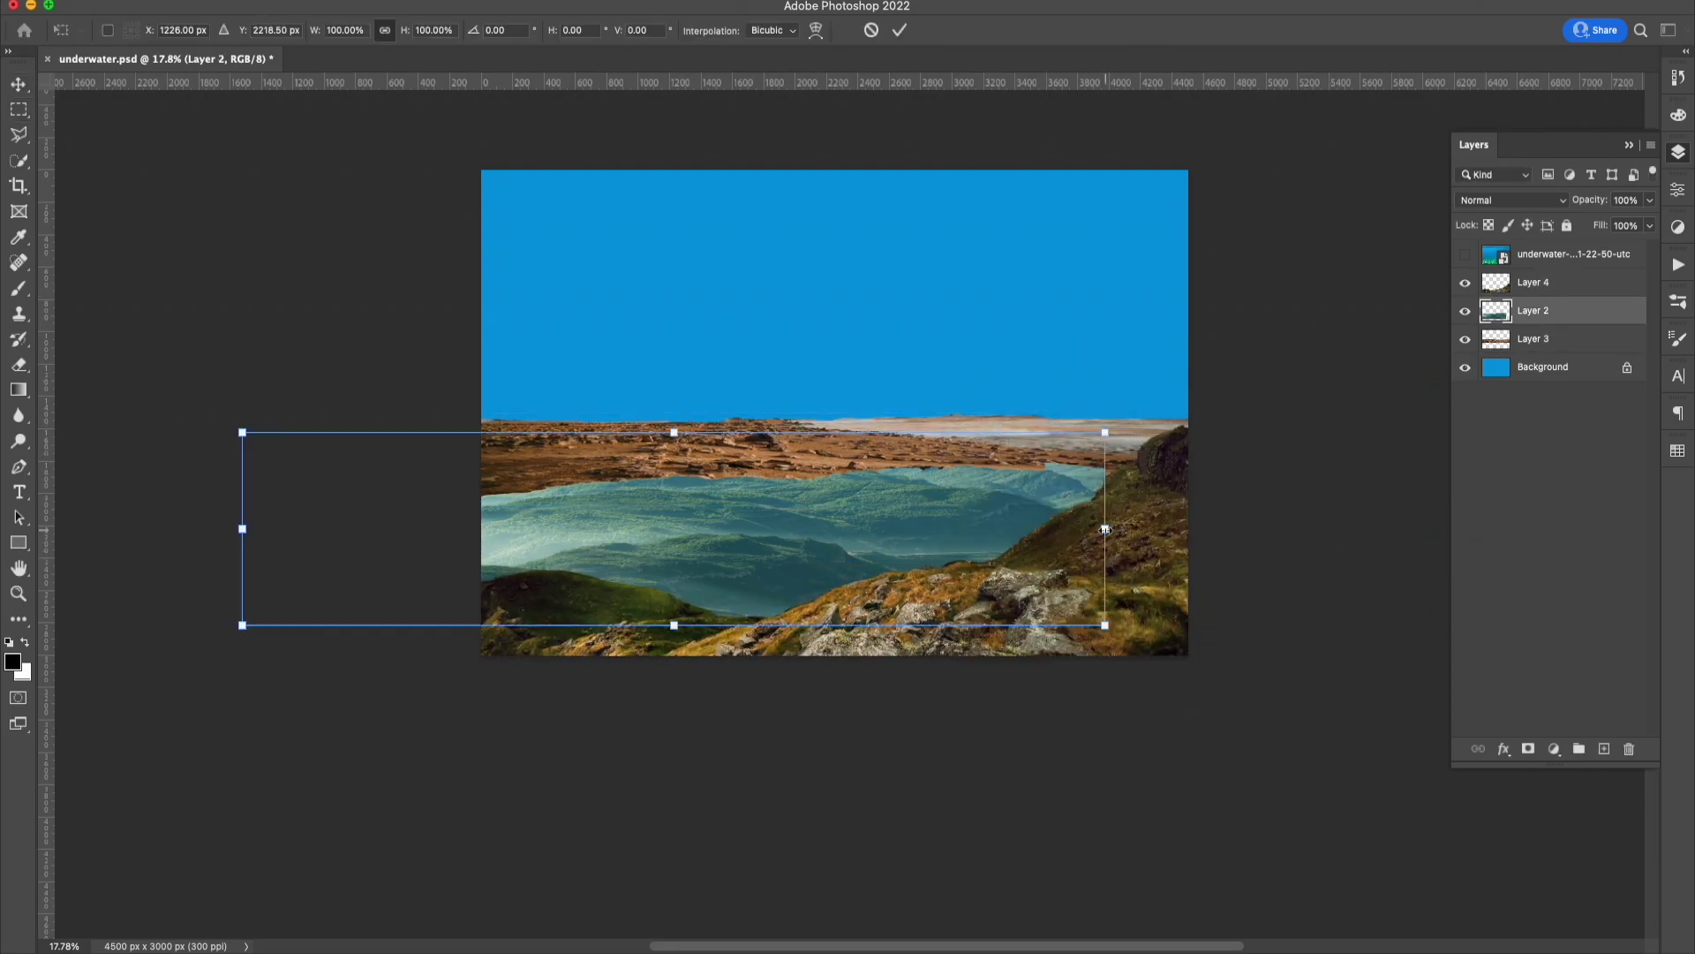
left_click_drag(1105, 625, 1184, 644)
left_click_drag(242, 529, 184, 537)
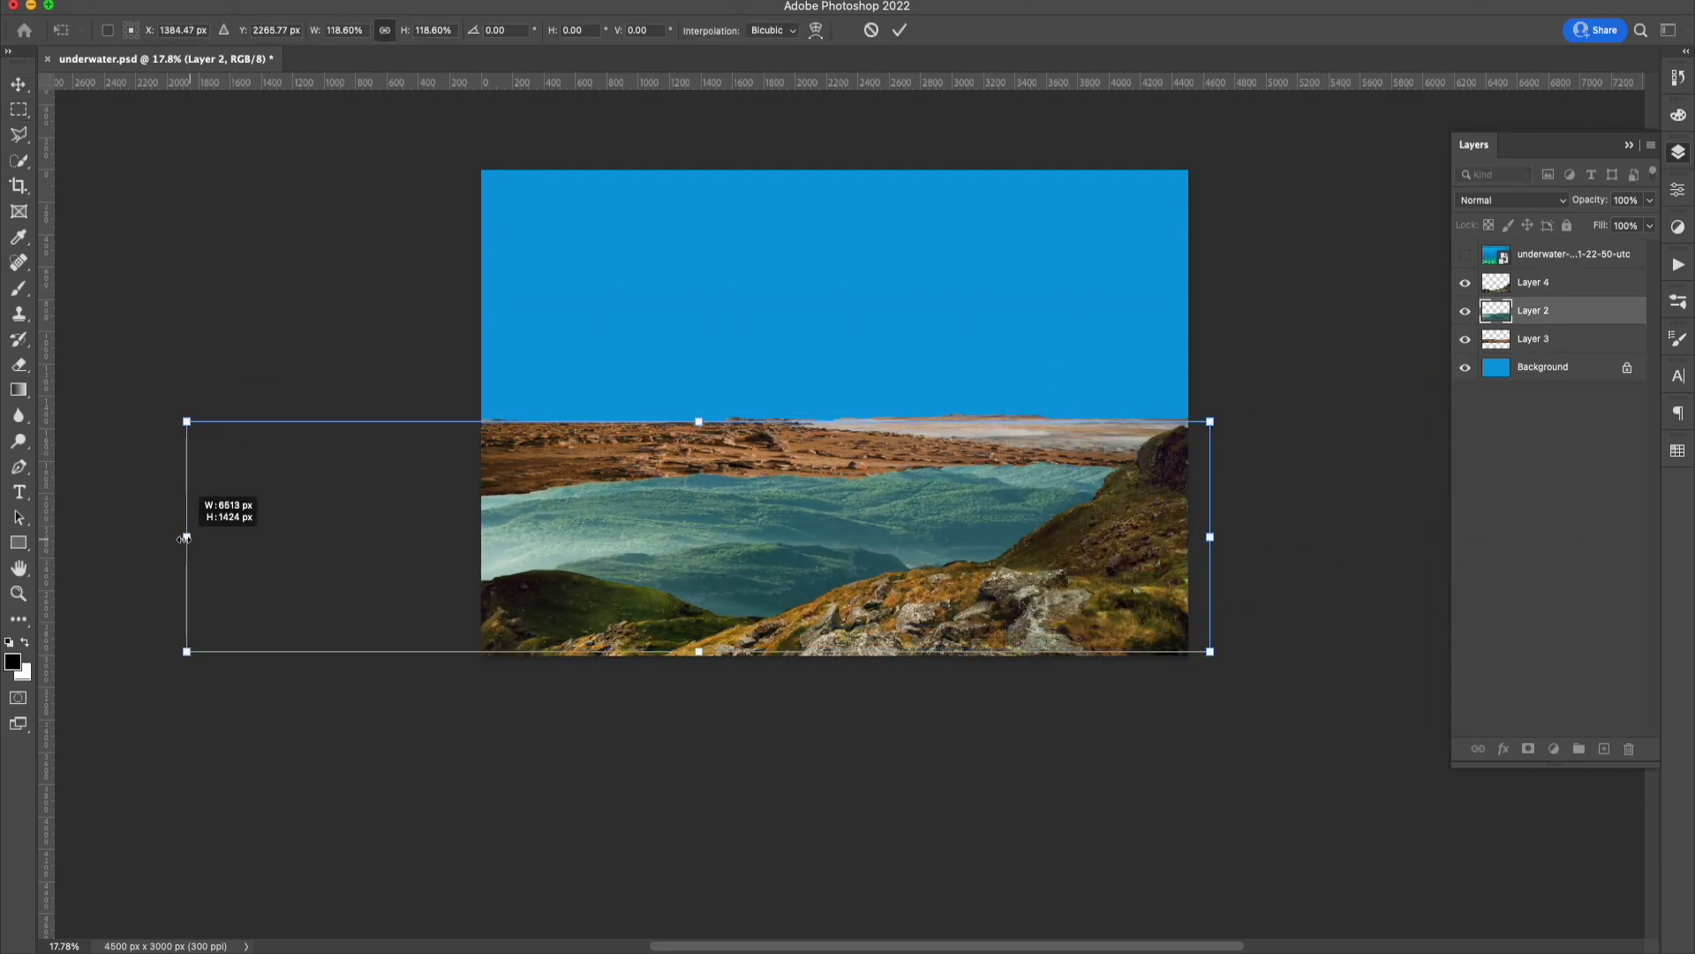
key("Return")
Duplicate the desert ground, move the copy lower below the original, and hide the hills.
key("ctrl+bracketleft")
left_click_drag(906, 385, 1059, 448)
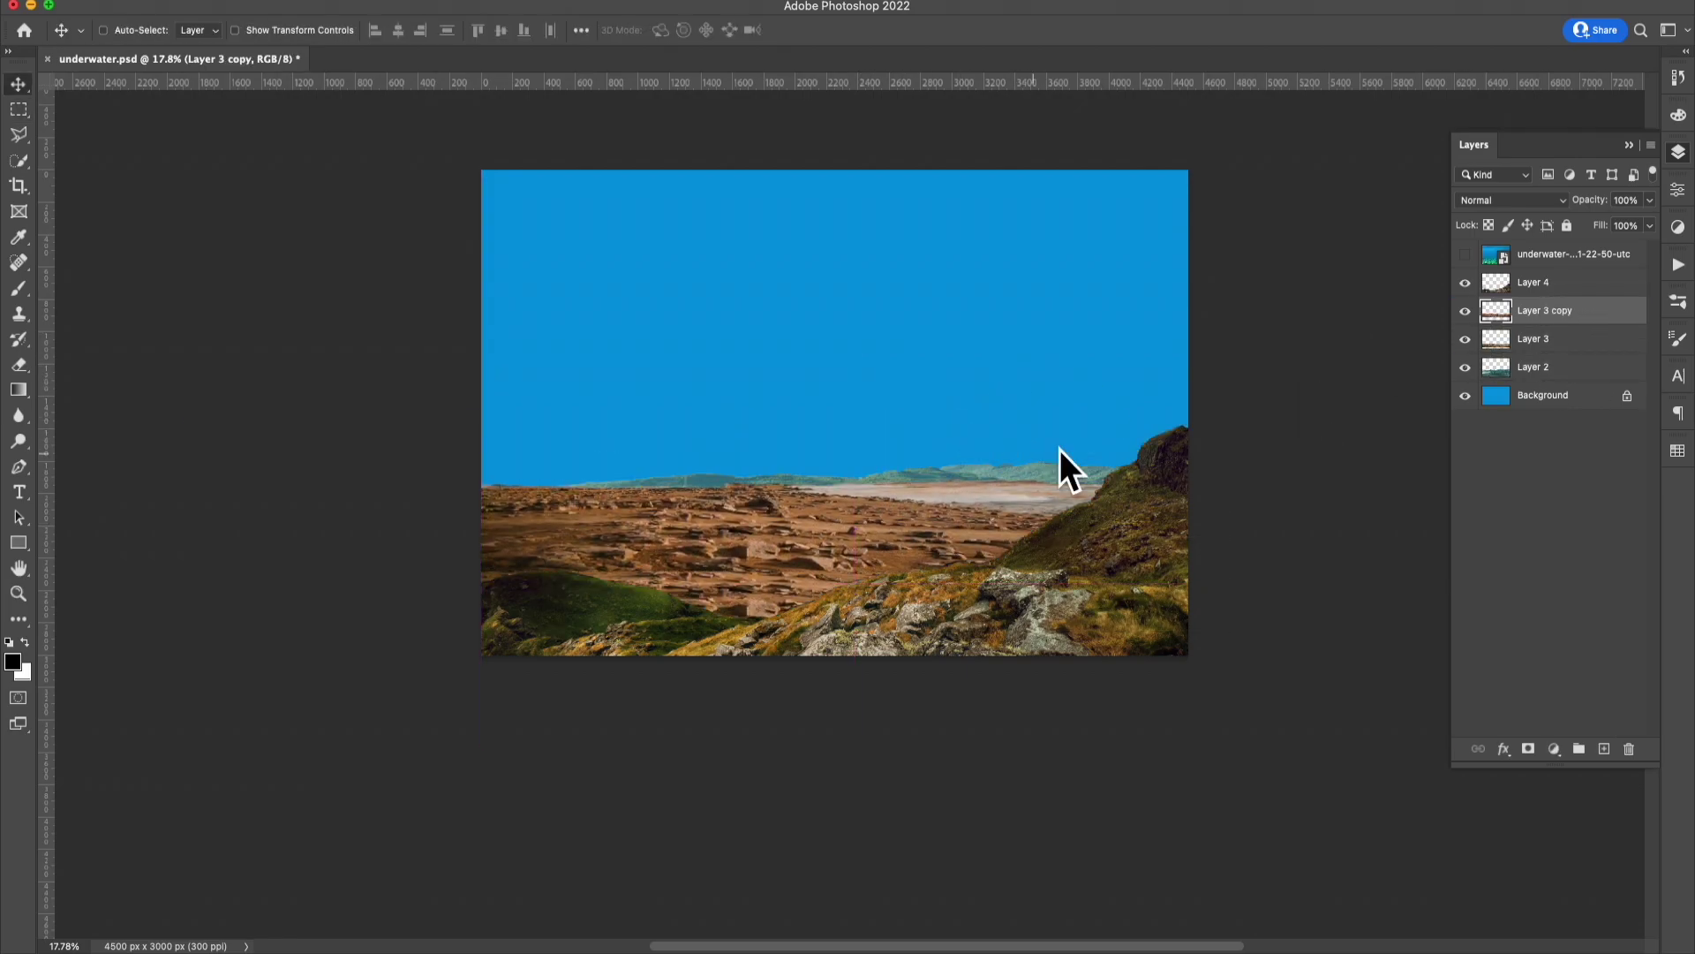
key("ctrl+bracketleft")
left_click(1465, 366)
Flip the desert copy horizontally and raise its right edge.
key("m")
right_click(778, 381)
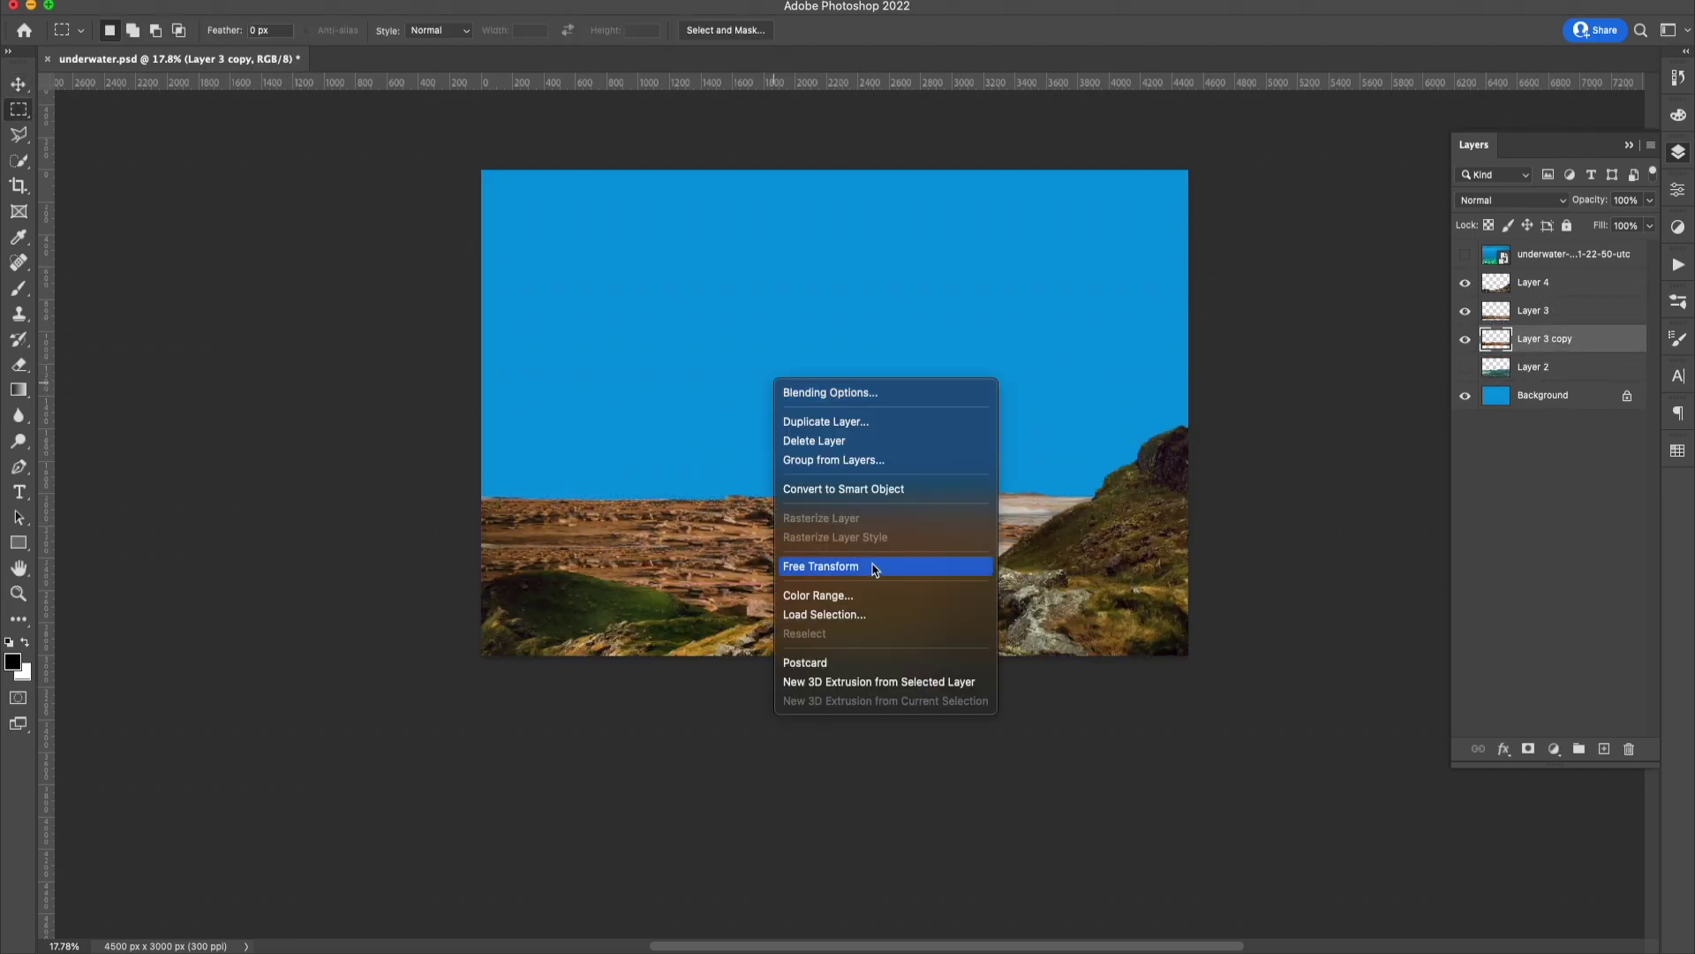
left_click(874, 566)
right_click(1128, 488)
left_click(1148, 912)
mouse_move(1227, 492)
left_mouse_down()
mouse_move(1236, 461)
mouse_move(1231, 477)
left_mouse_up()
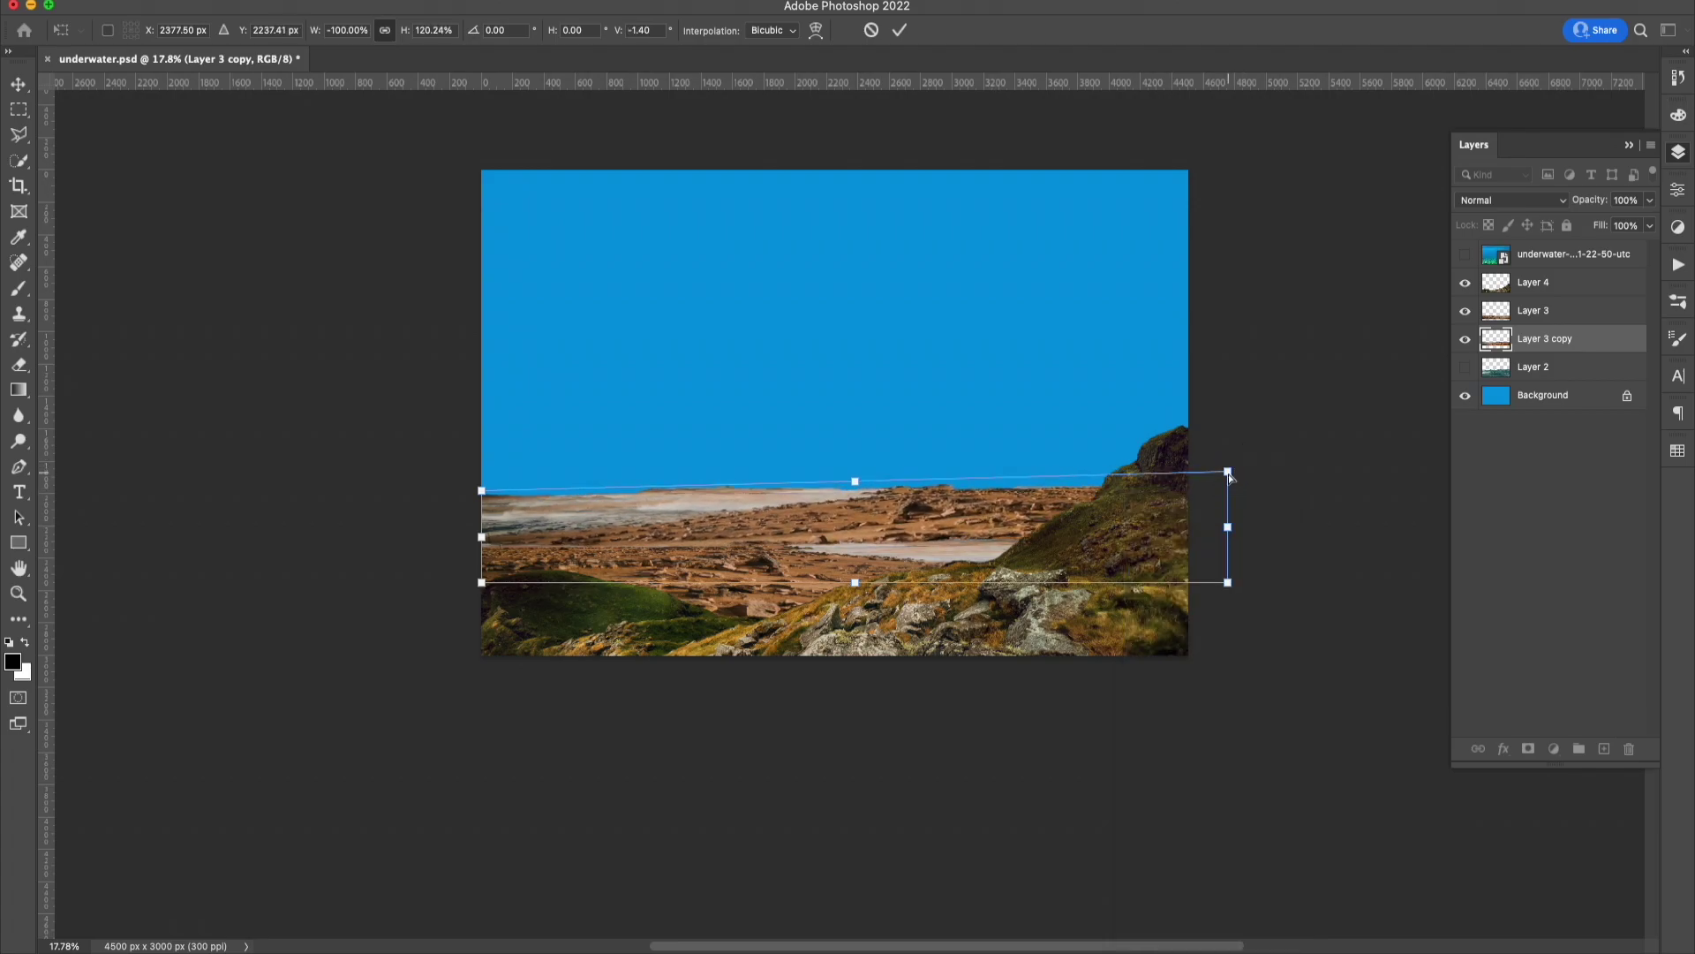
key("Return")
key("v")
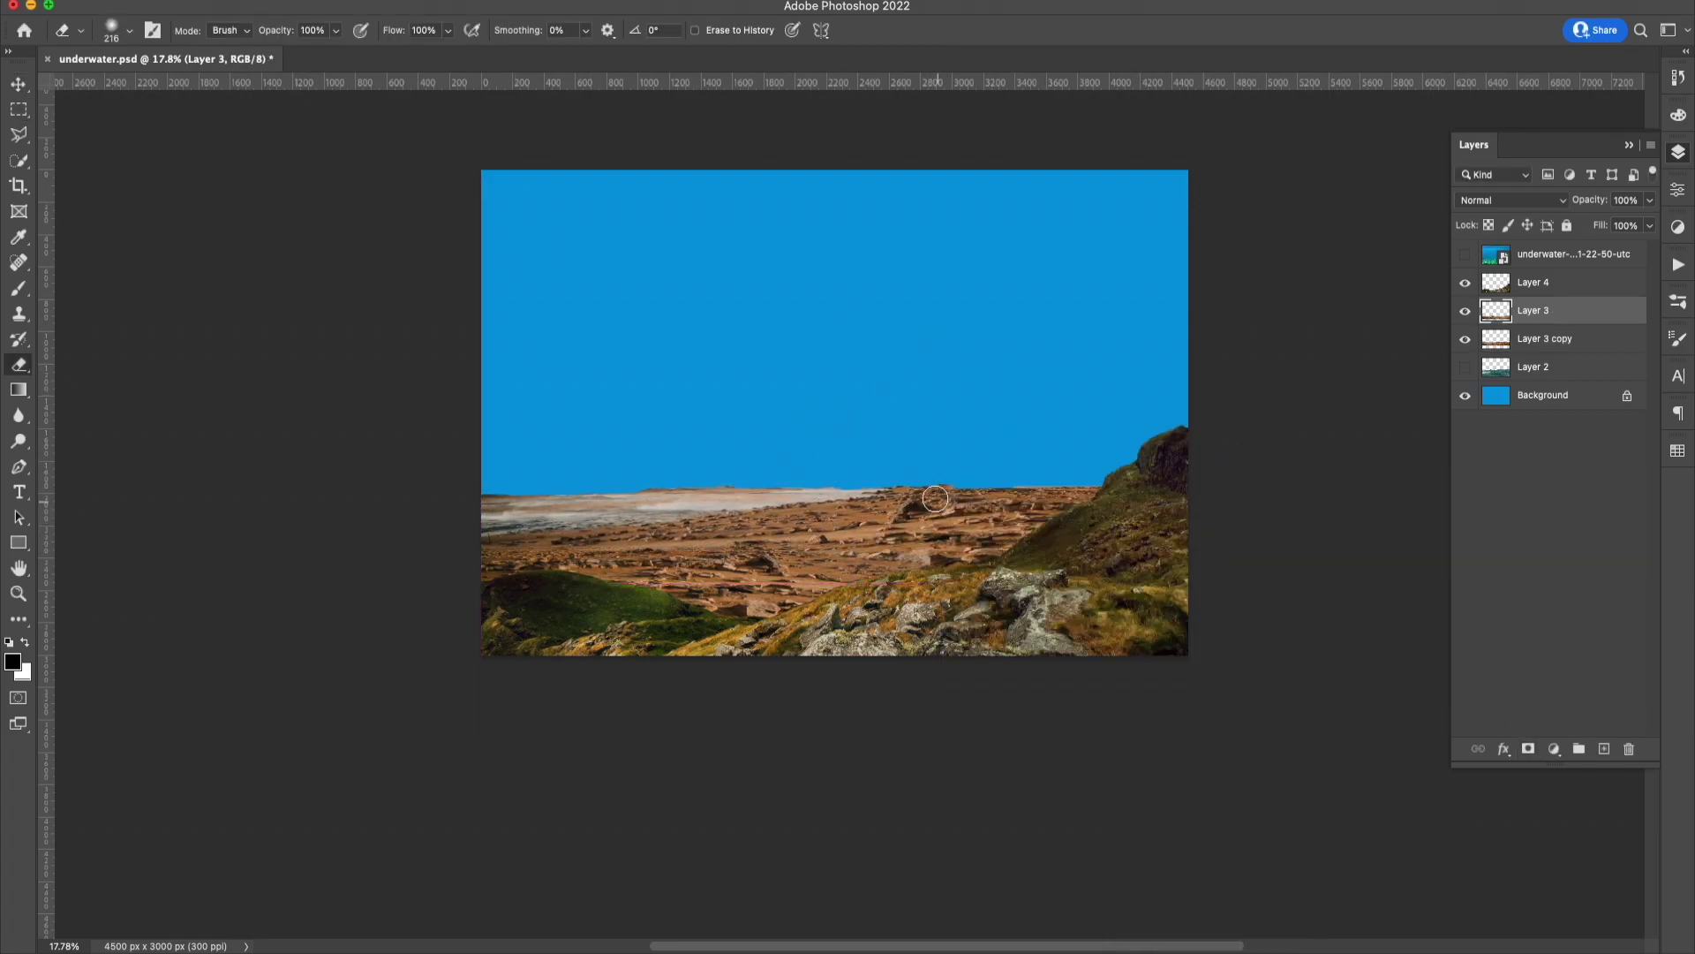
Show the hills again, move them up to the horizon, and squash them to half height.
left_click(1465, 366)
left_click(1533, 366)
key("ctrl+t")
left_click_drag(909, 332, 930, 332)
left_click_drag(698, 352, 699, 379)
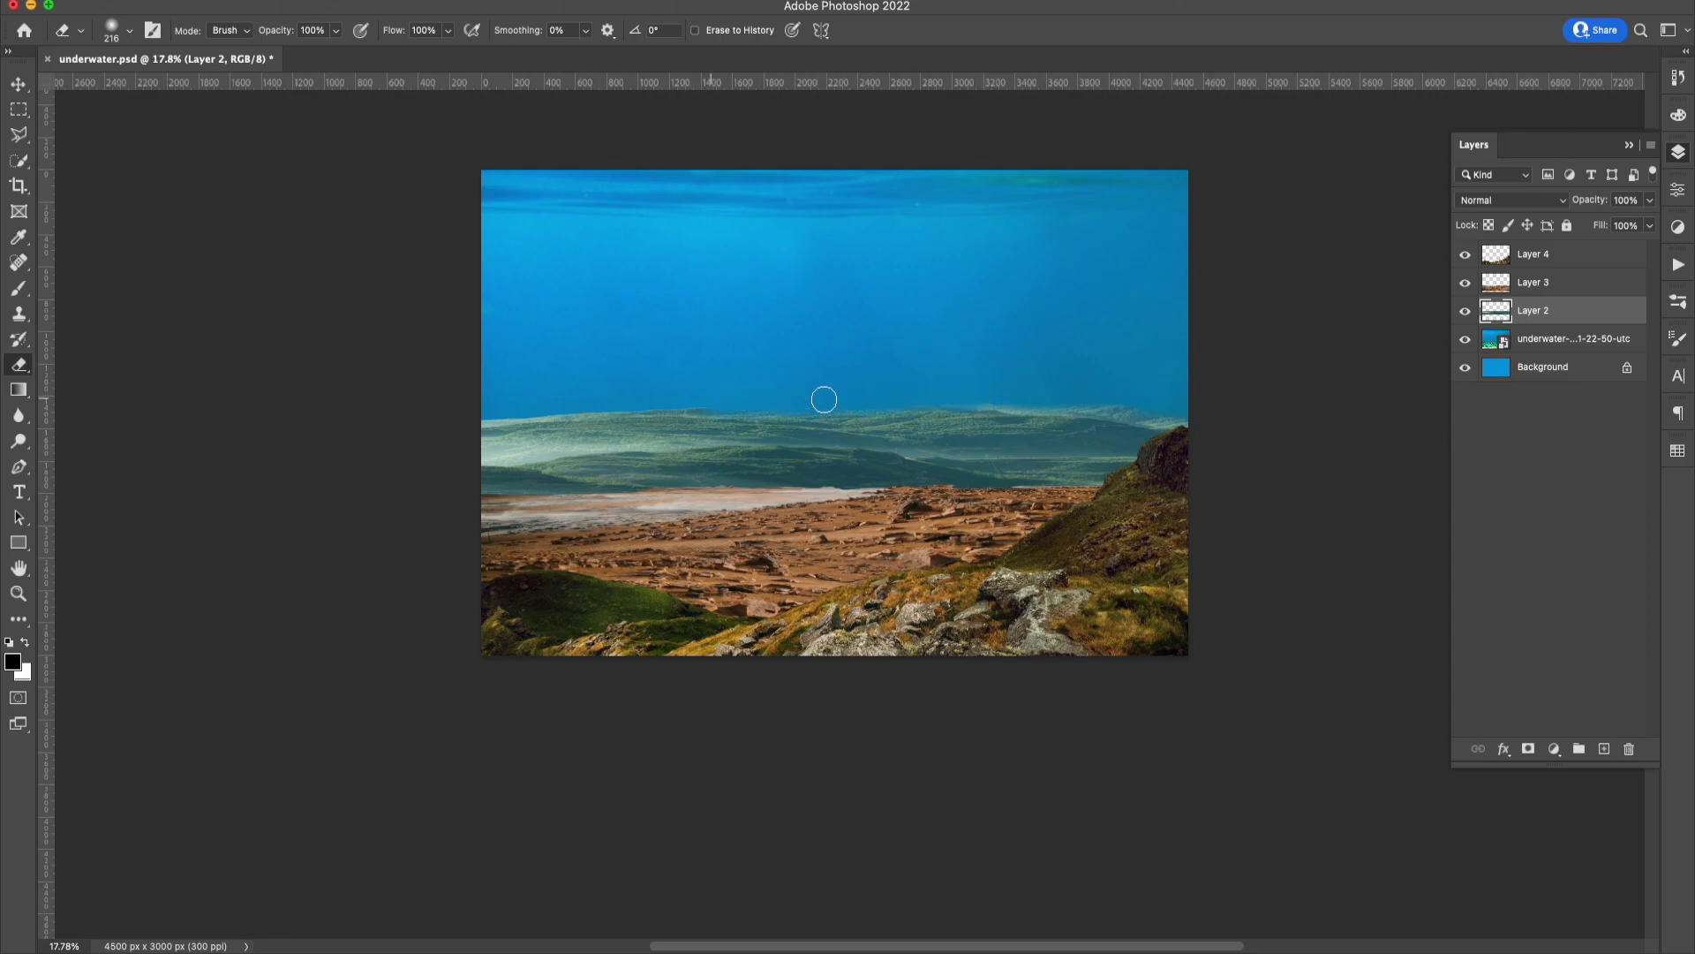
Add a Photo Filter adjustment clipped to the hills layer.
left_click(1554, 749)
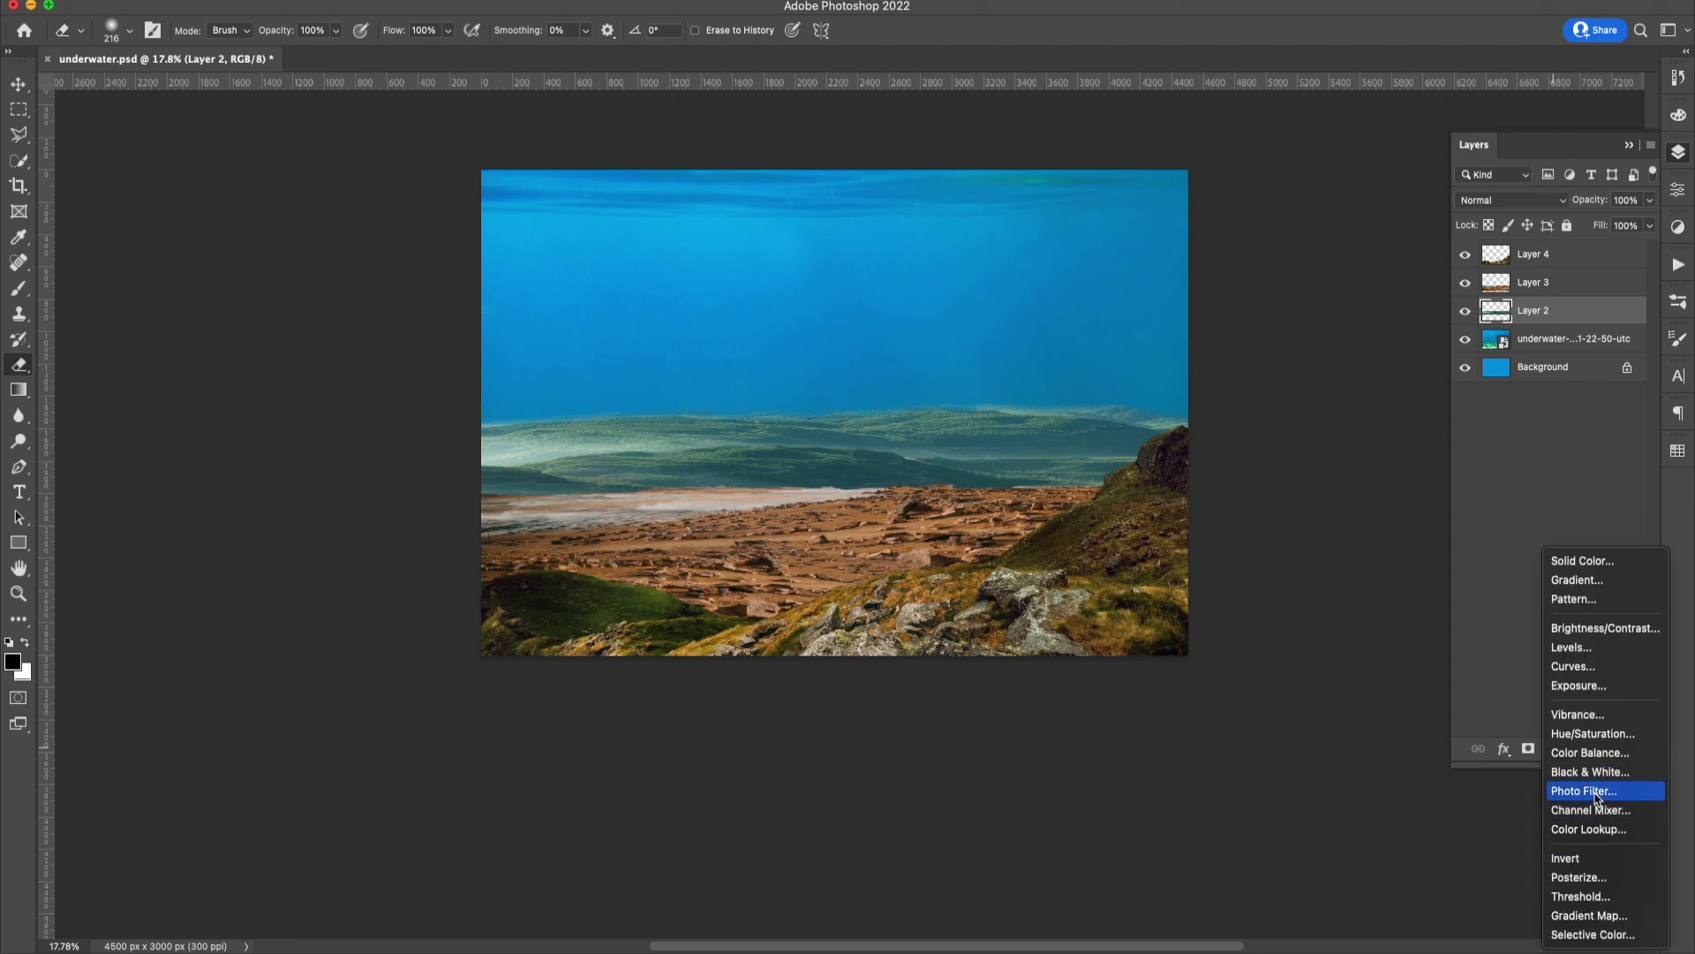
left_click(1598, 789)
left_click(1581, 326, "alt")
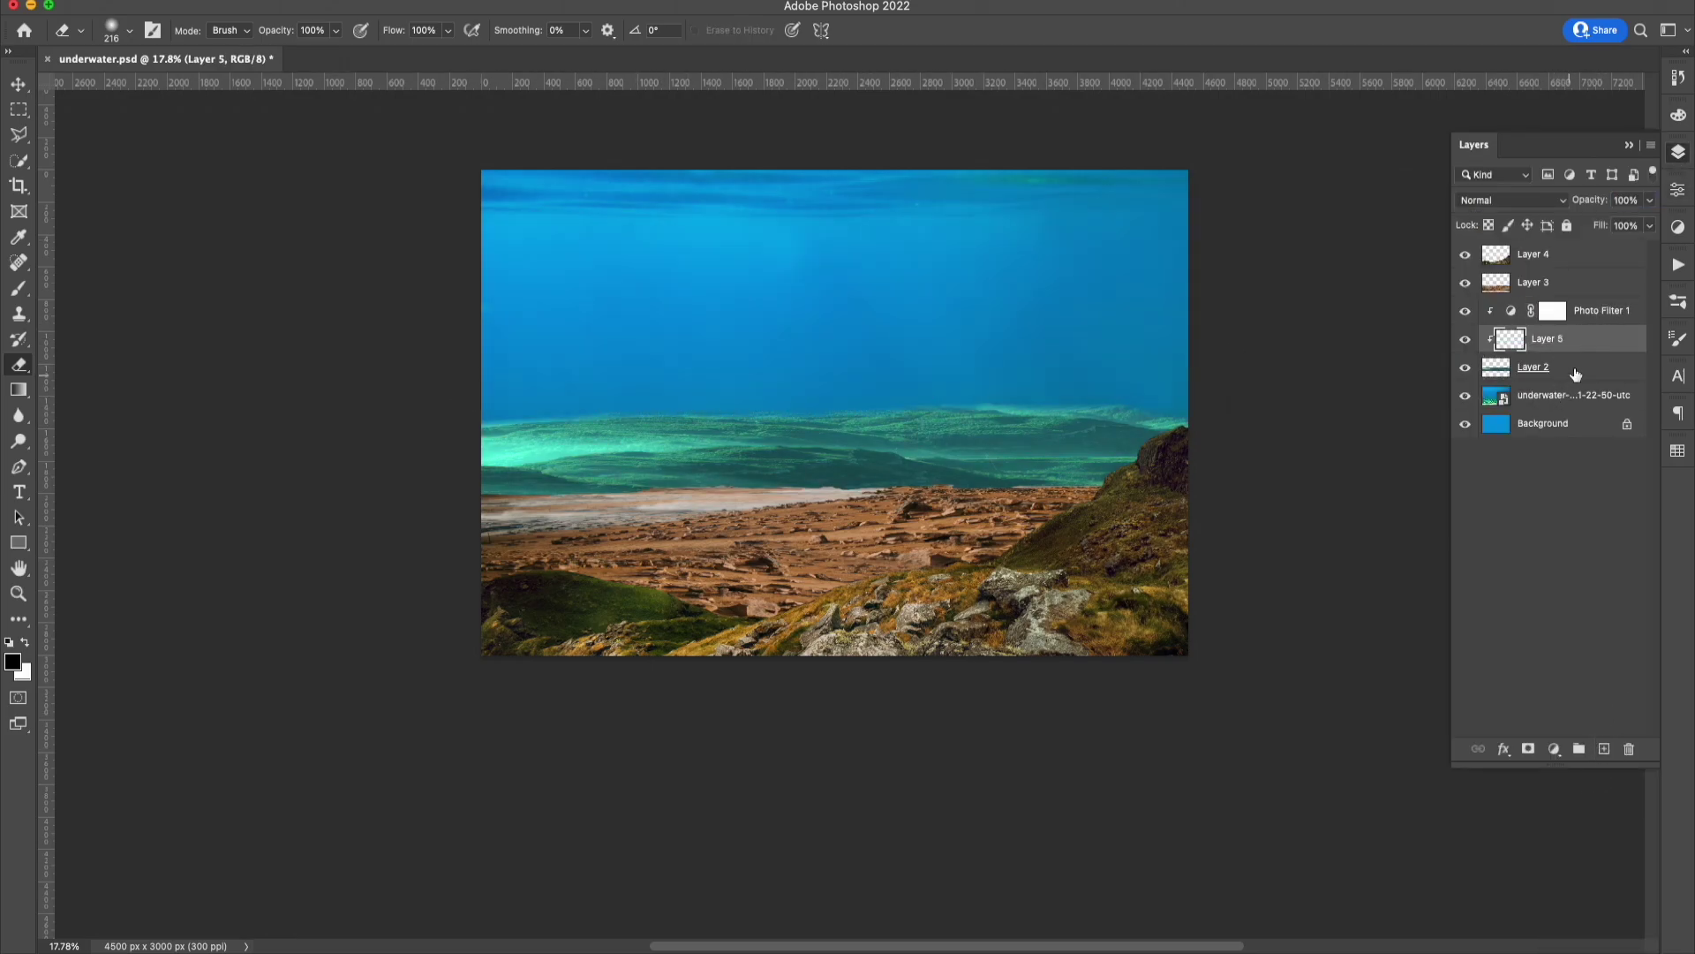
Paint a blue band over the teal area and soften it with Gaussian Blur.
key("l")
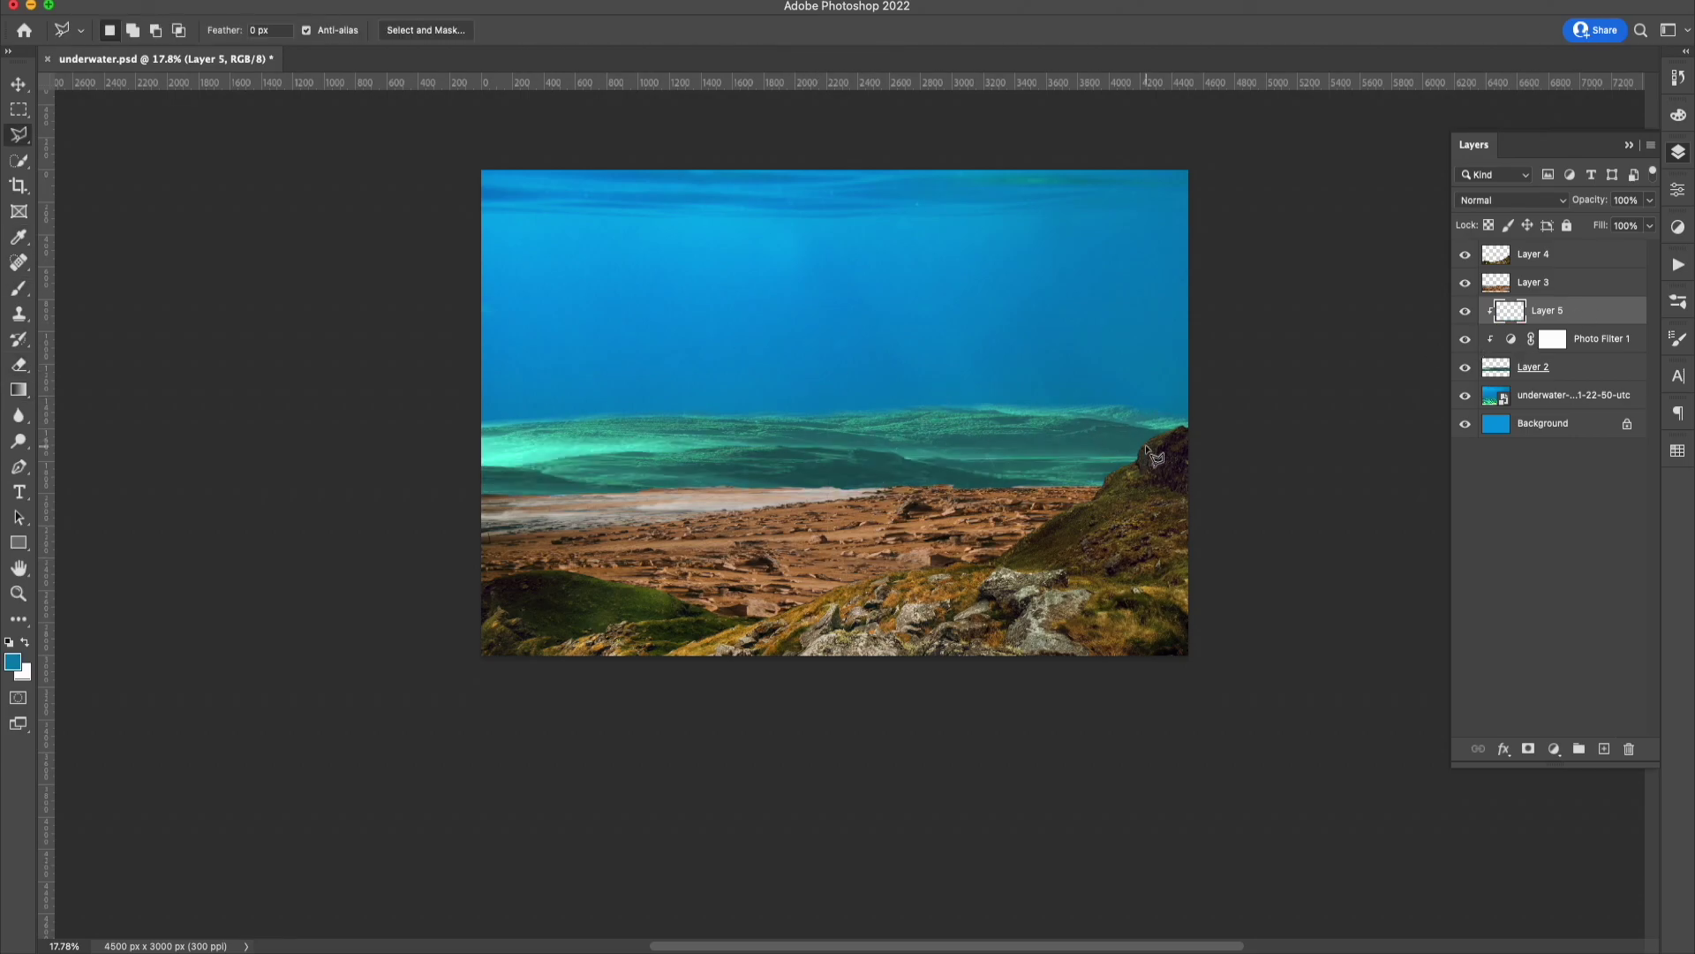
right_click(1034, 369)
left_click_drag(1139, 441, 726, 444)
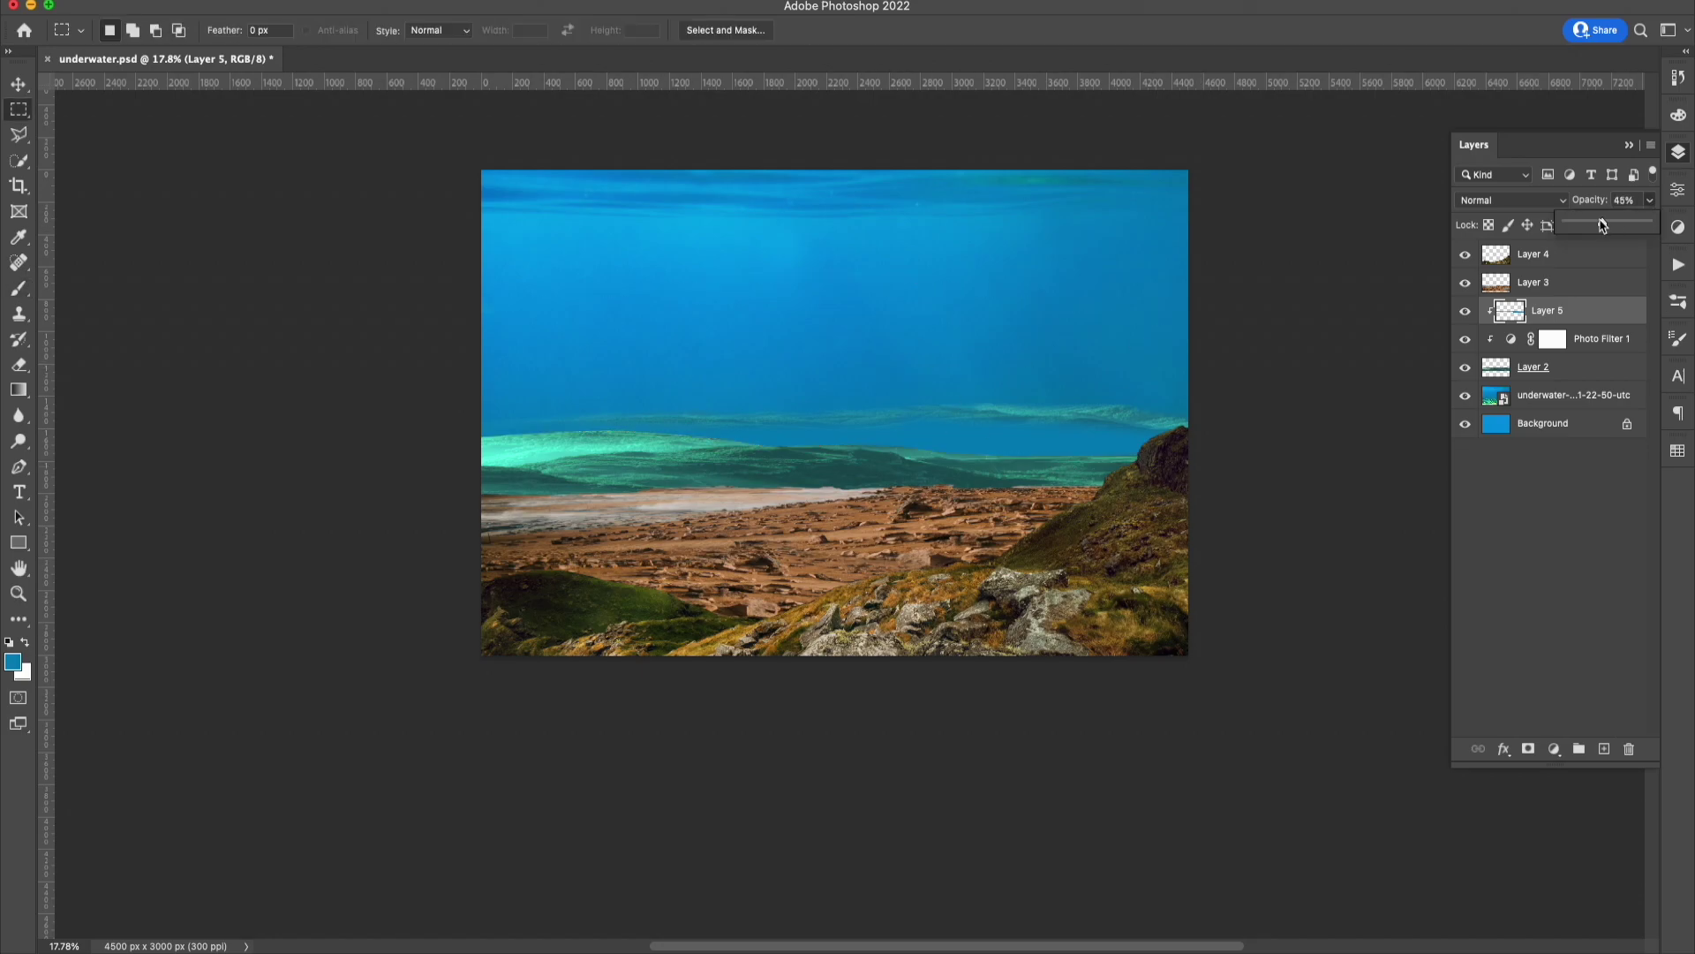
left_click(467, 135)
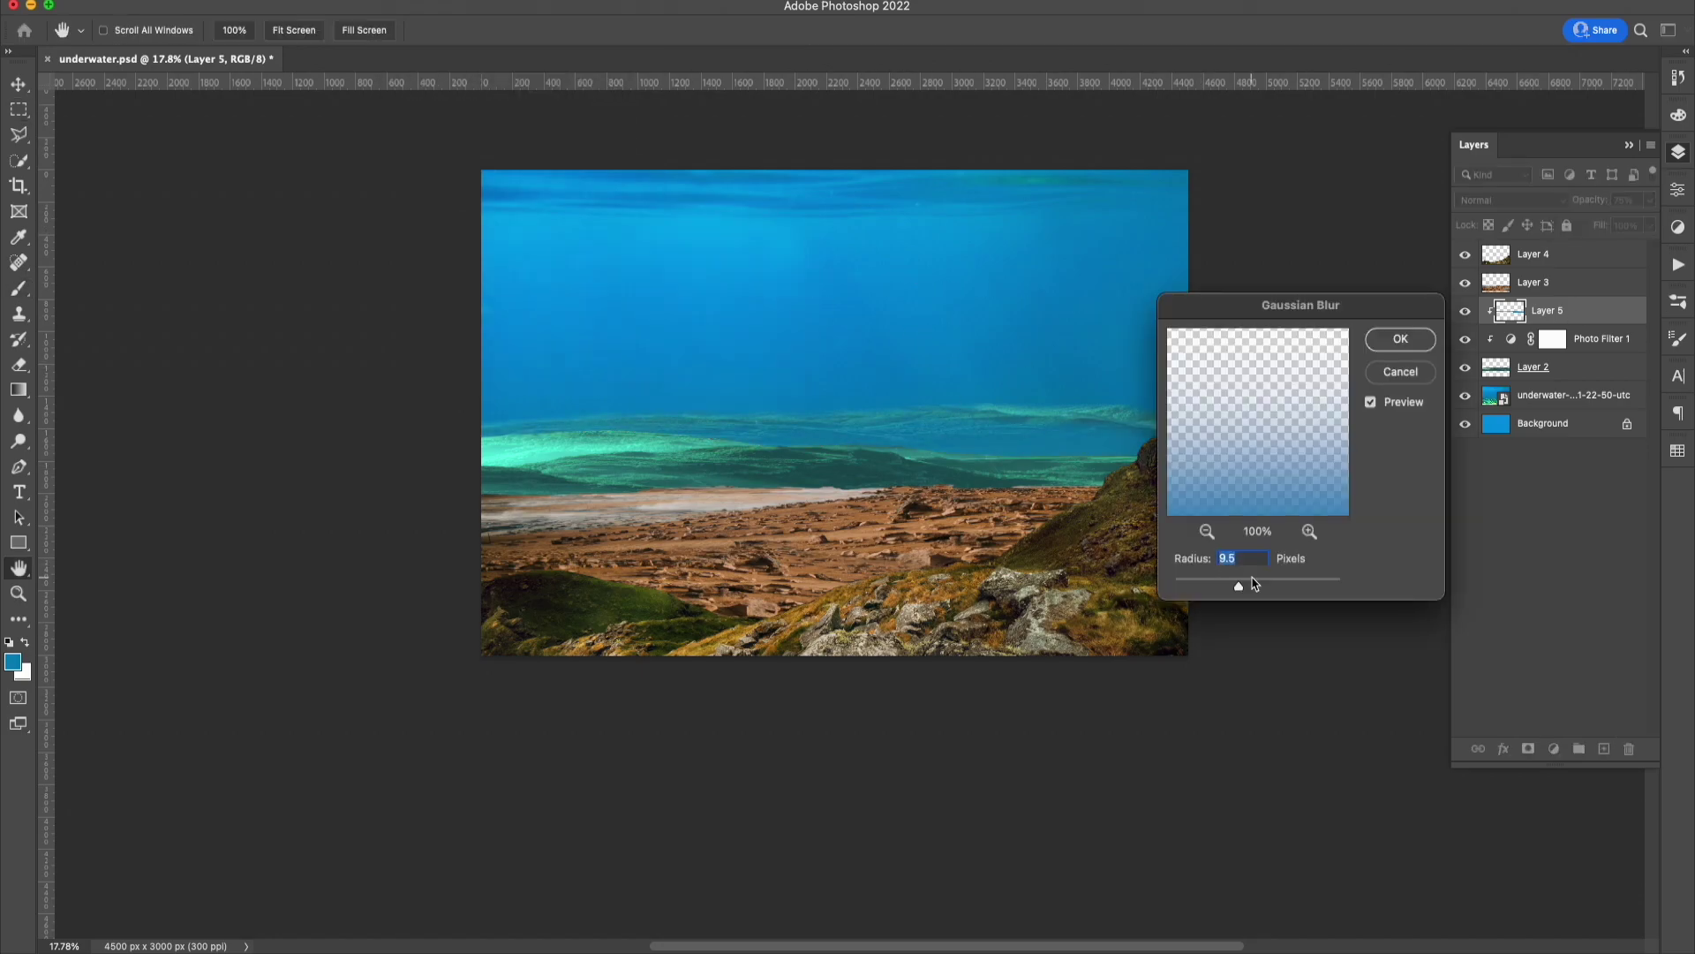
left_click(1396, 336)
Add a Curves layer bending the Blue midtones and lowering the Red highlights.
left_click(1554, 749)
left_click(1581, 874)
key("alt+3")
left_click_drag(1531, 353, 1551, 383)
key("alt+5")
left_click(1516, 267)
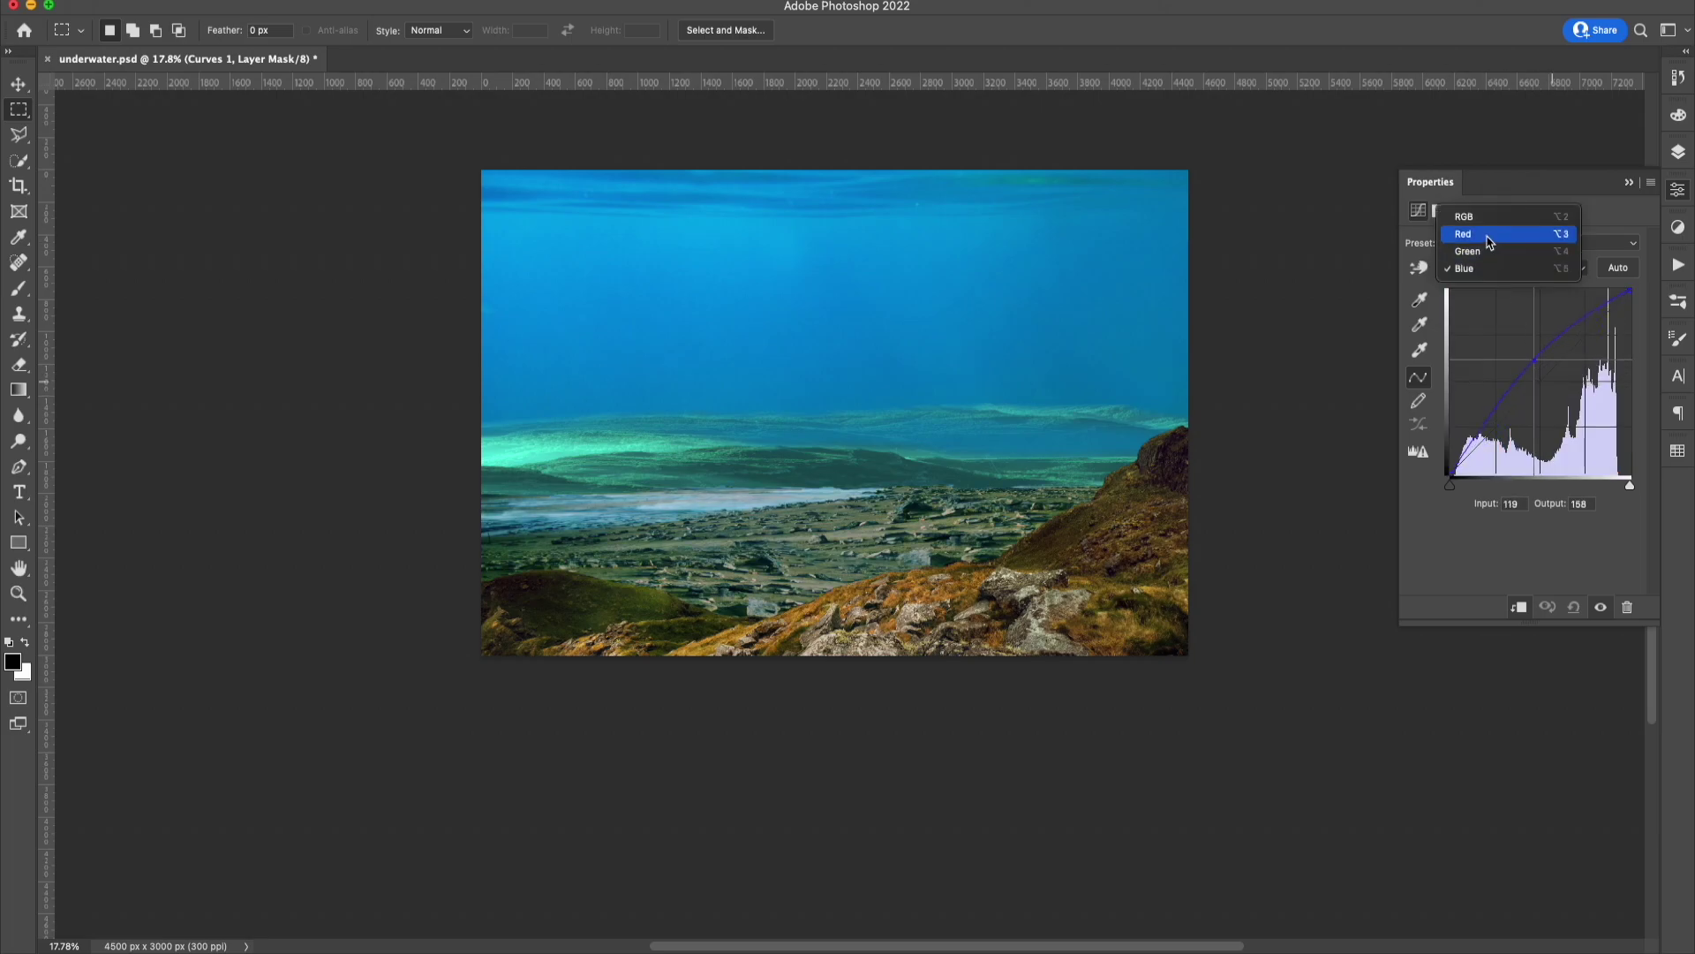
left_click(1501, 230)
left_click_drag(1629, 290, 1629, 404)
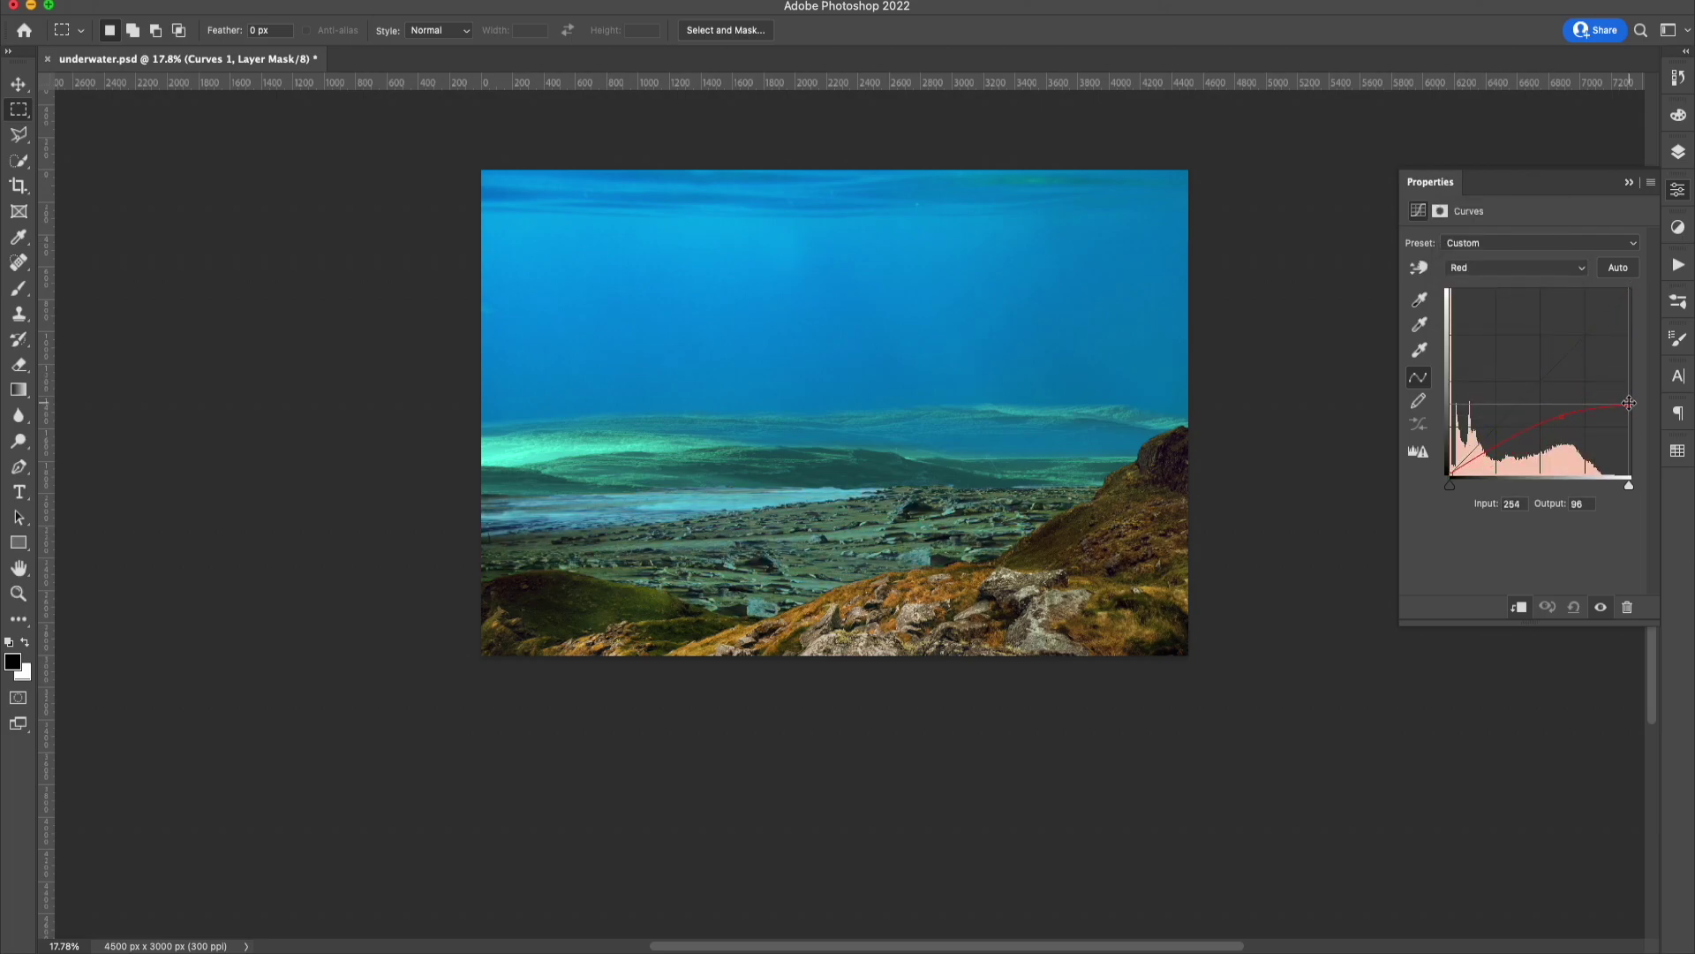
Duplicate the Curves adjustment to the top of the stack and open its settings.
left_click(1680, 157)
left_click_drag(1590, 310, 1585, 259)
double_click(1511, 255)
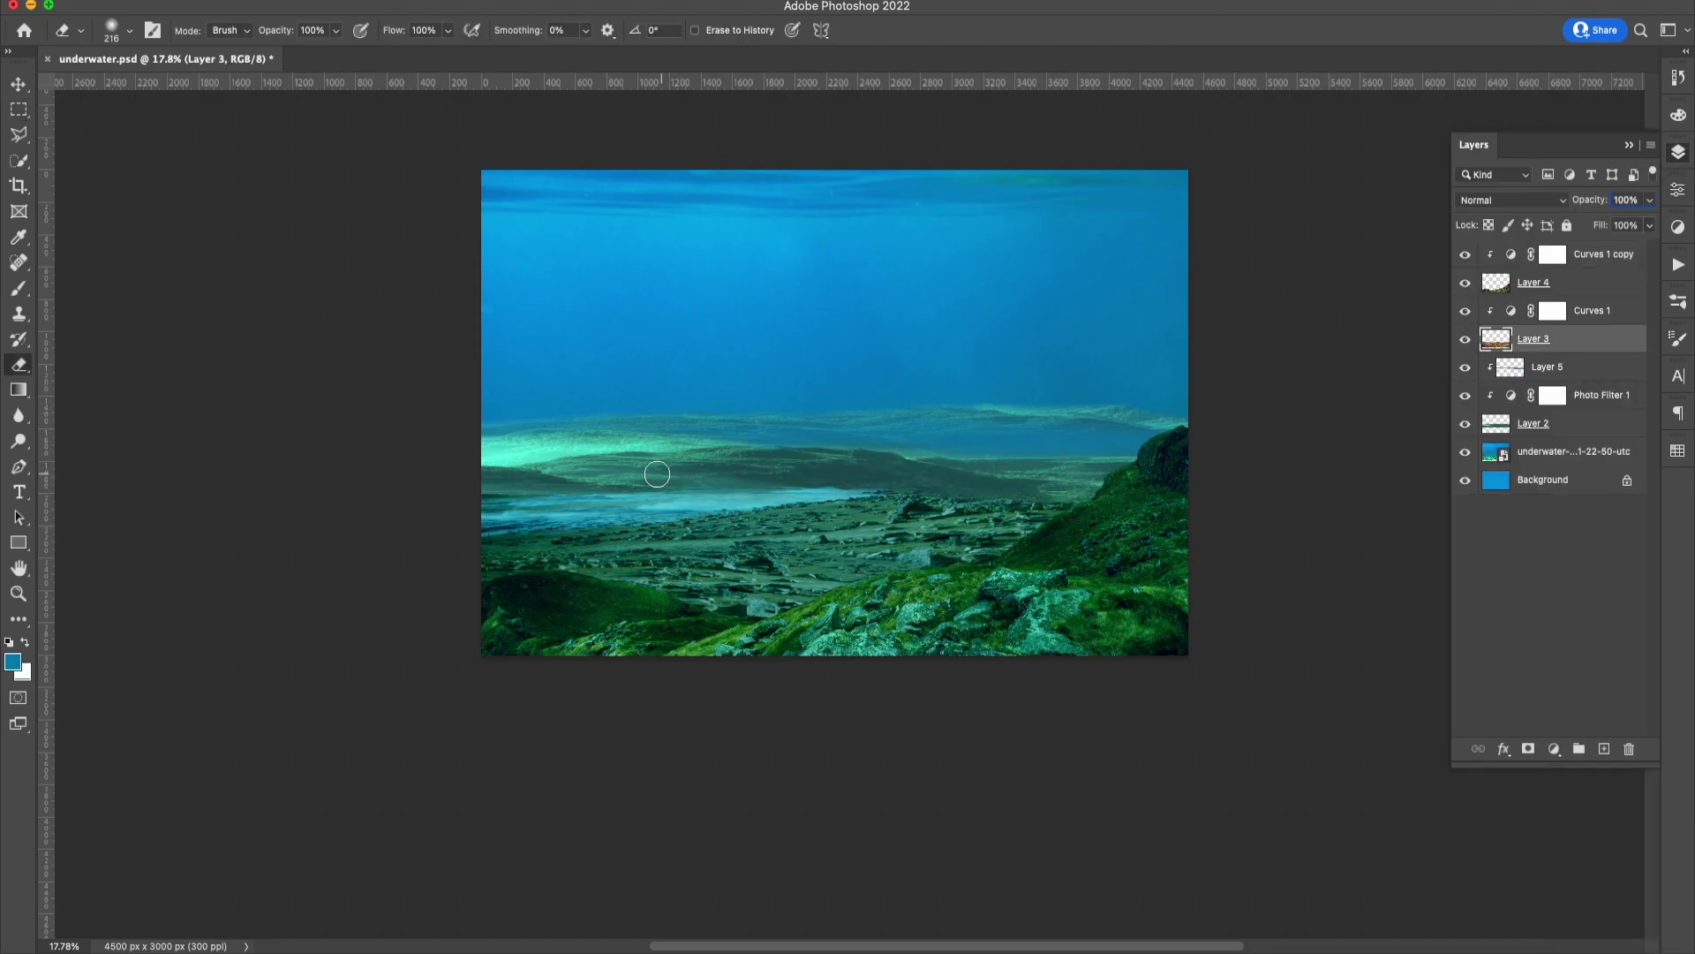
Rotate the rock layer 180 degrees and place the jungle ruins photo.
left_click(1588, 426)
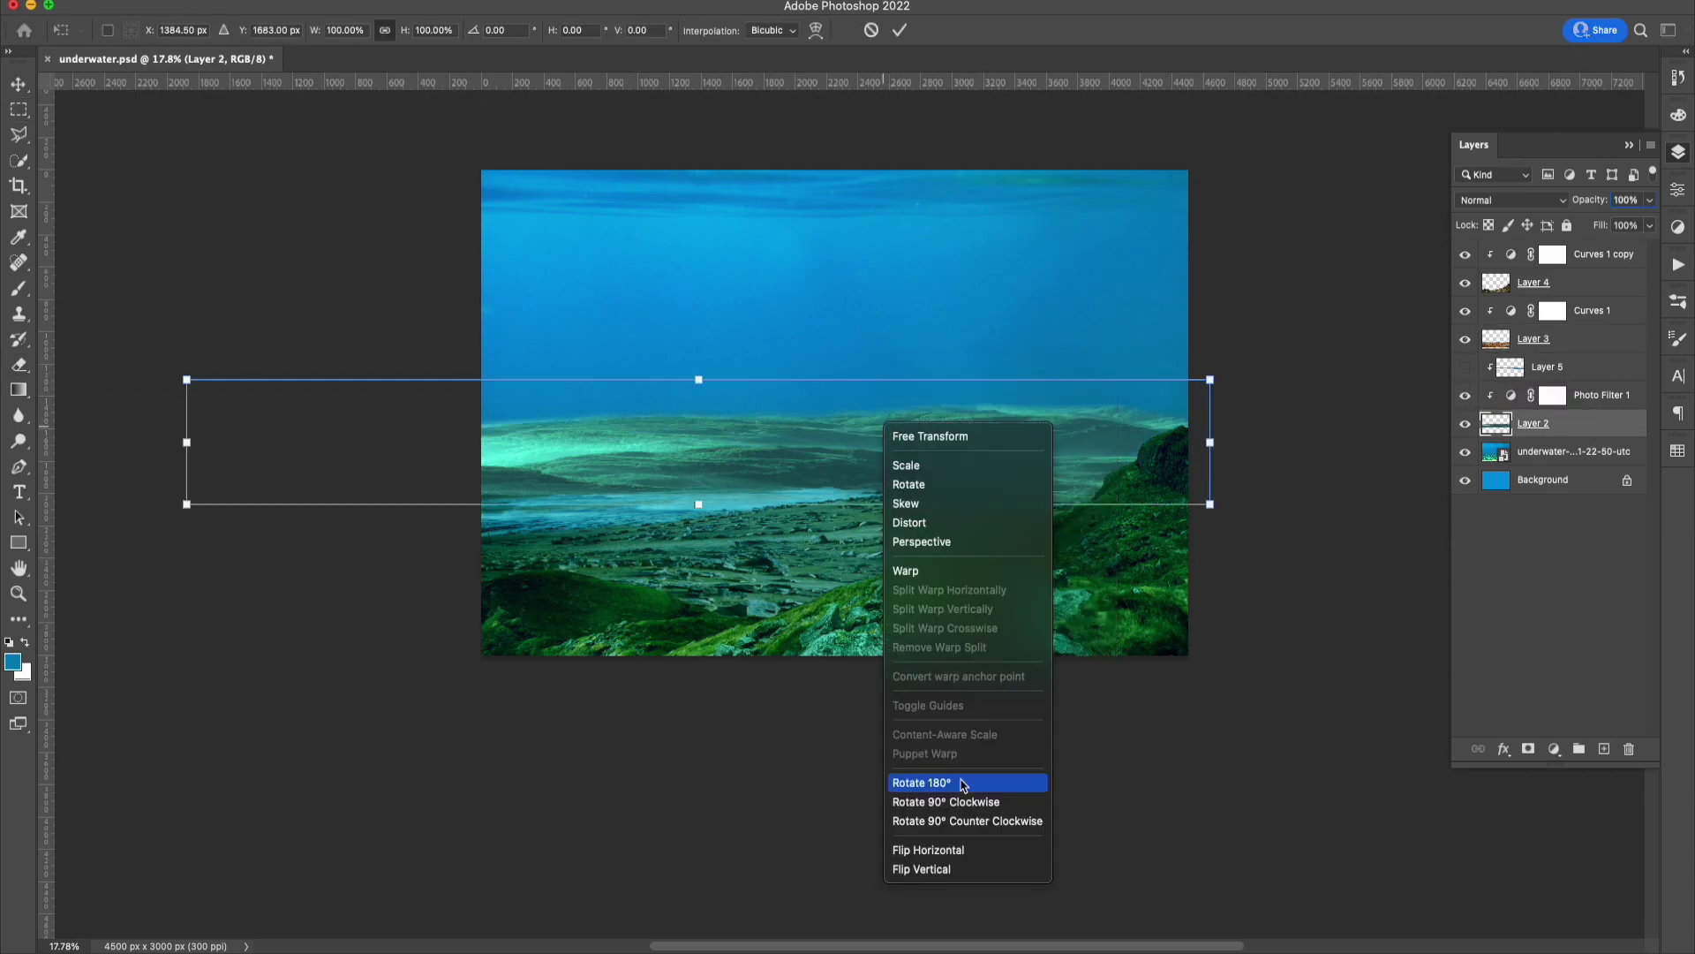
key("m")
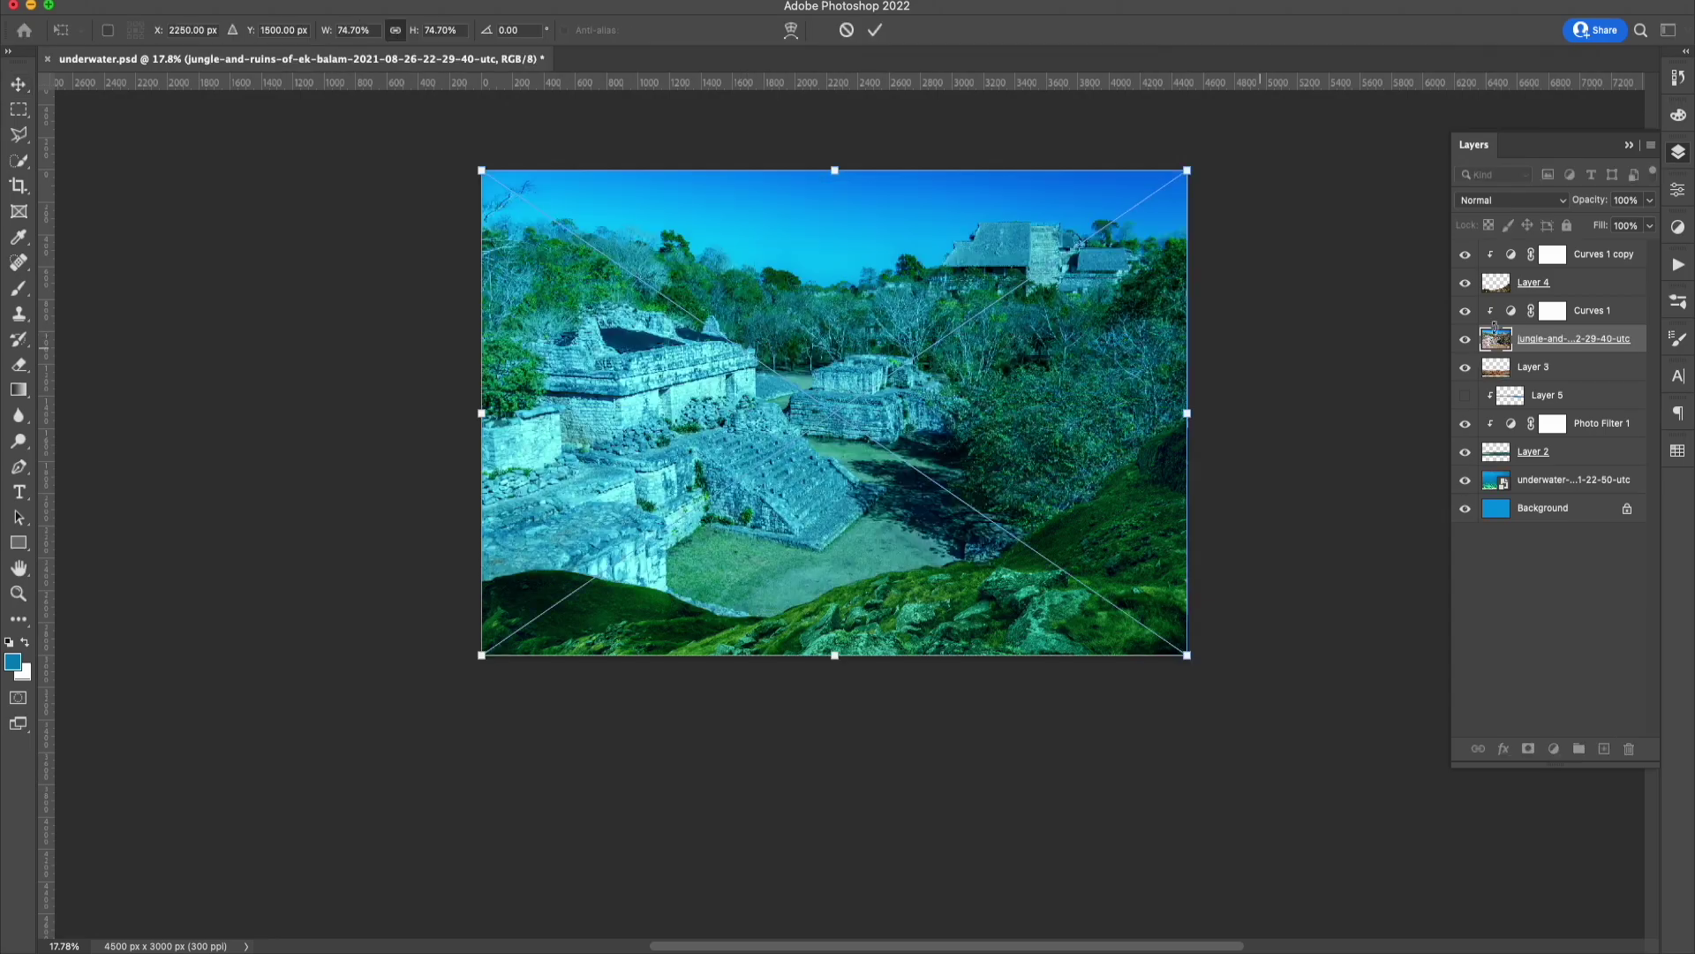
left_click_drag(1150, 305, 769, 319)
key("Return")
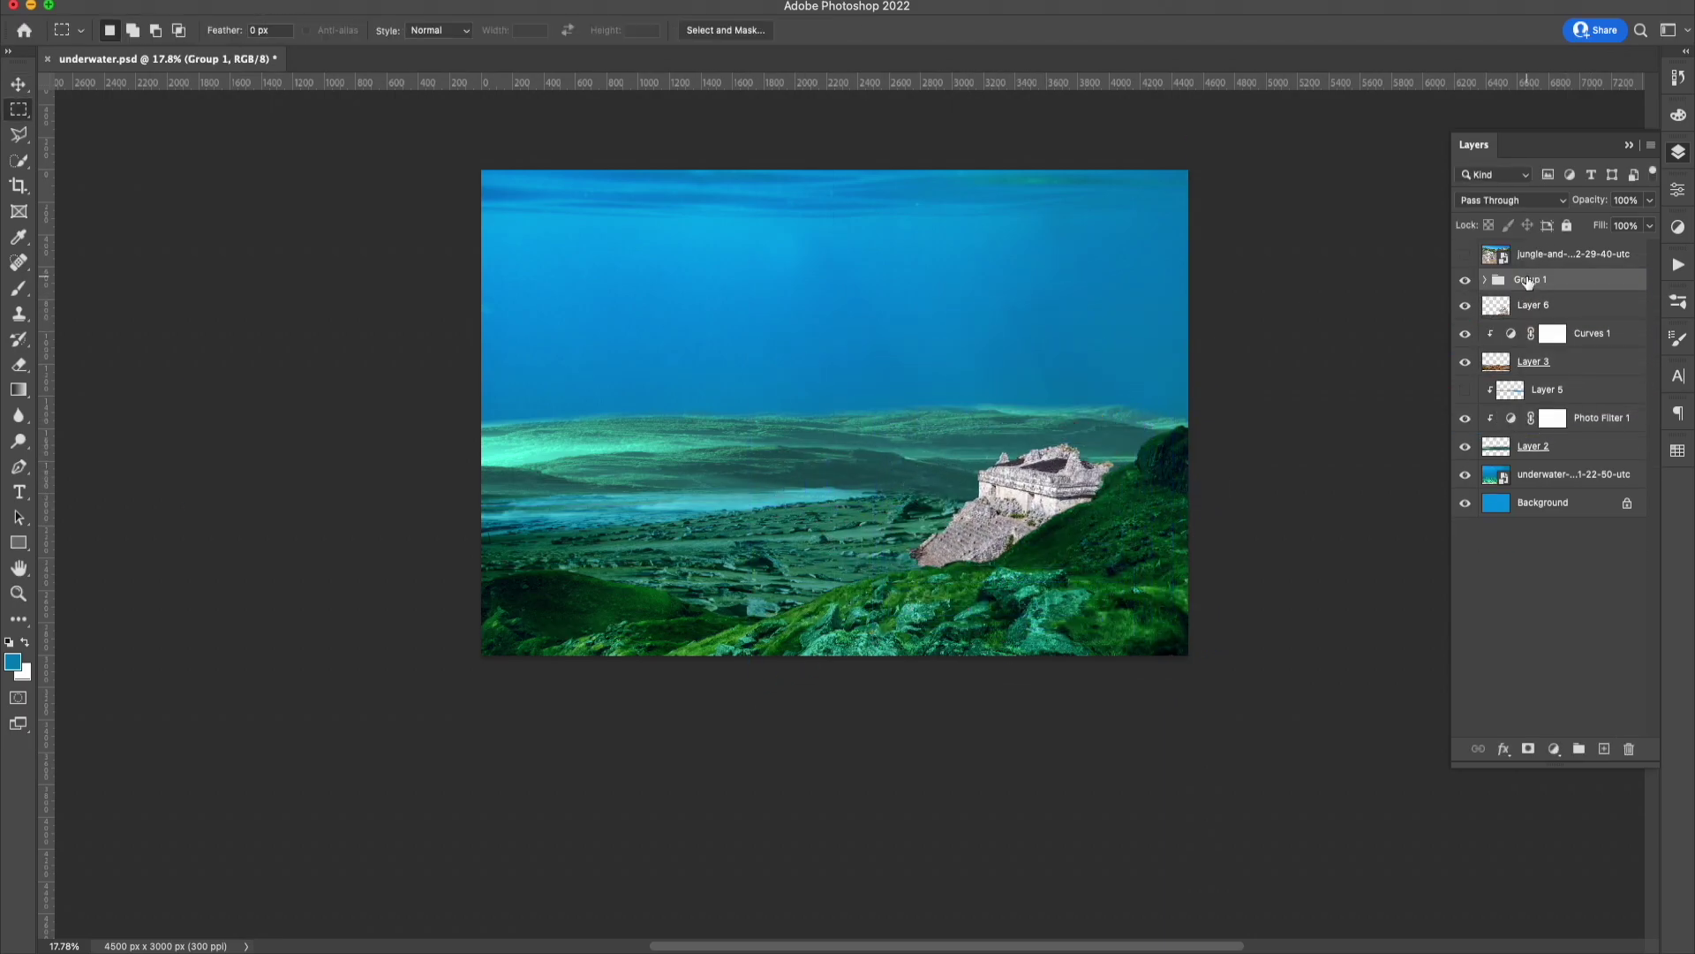
Name a group 'top rocks' and group the next rock layer with its curves.
type("ocks")
key("Return")
key("ctrl+g")
double_click(1530, 330)
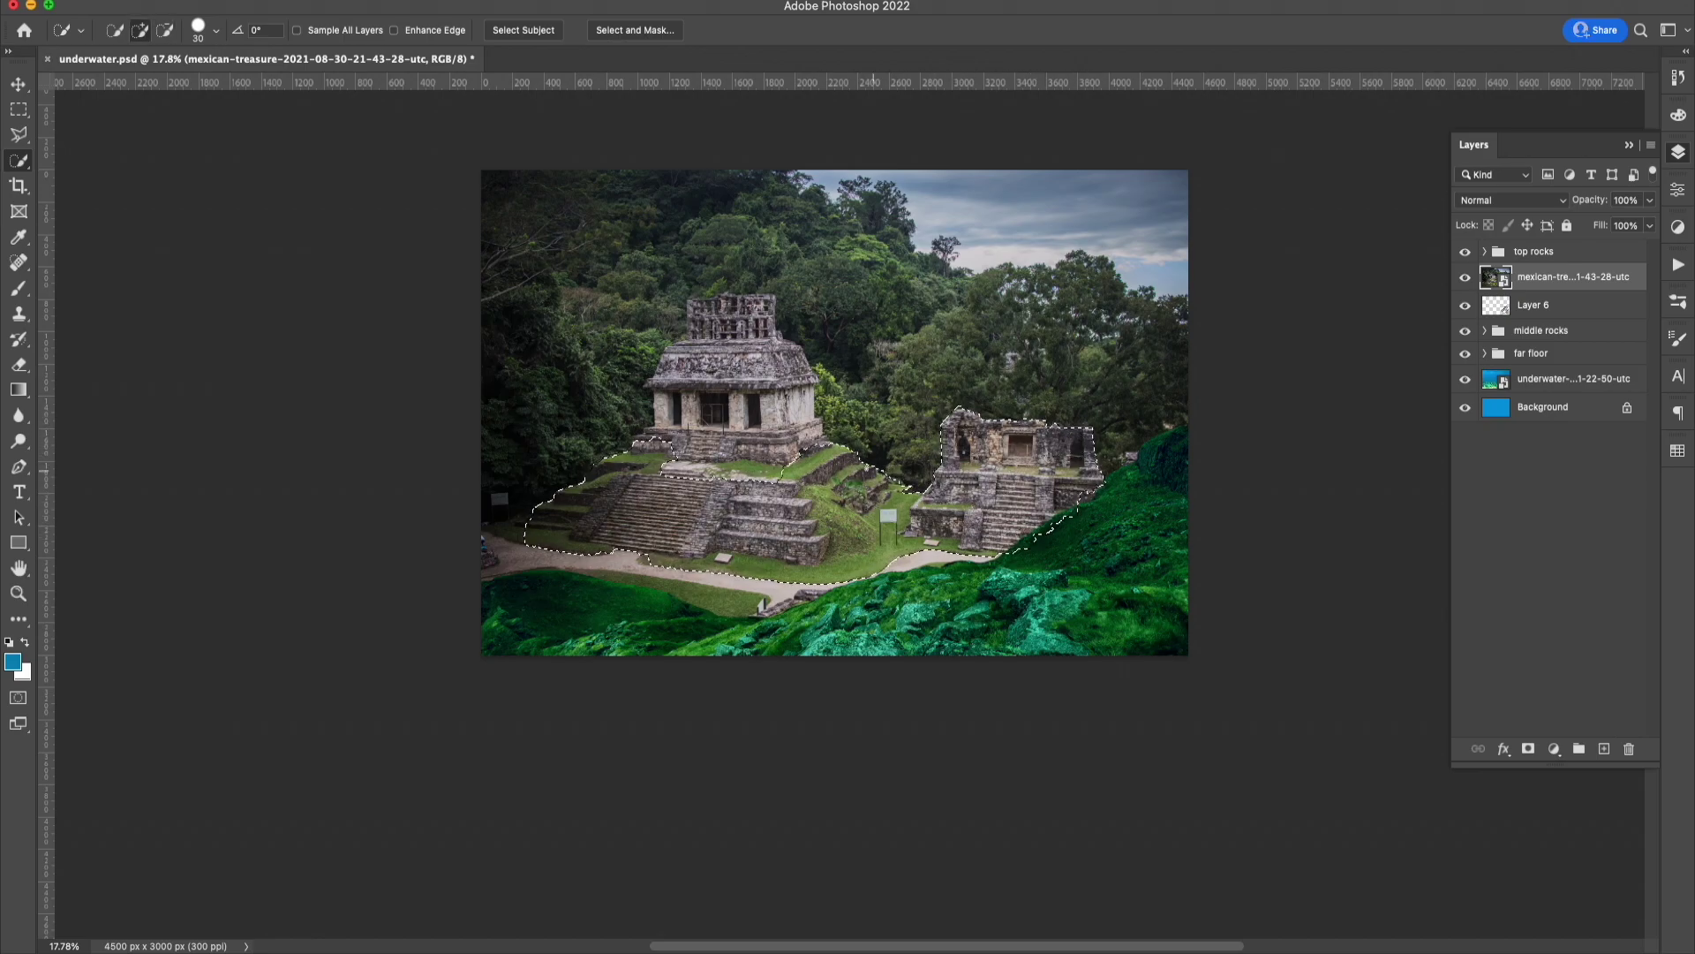
Copy the selected temples to a new layer, shrink them to about half, and position them.
left_click_drag(667, 390, 762, 325)
right_click(655, 366)
left_click(813, 503)
key("ctrl+t")
left_click_drag(524, 292, 806, 359)
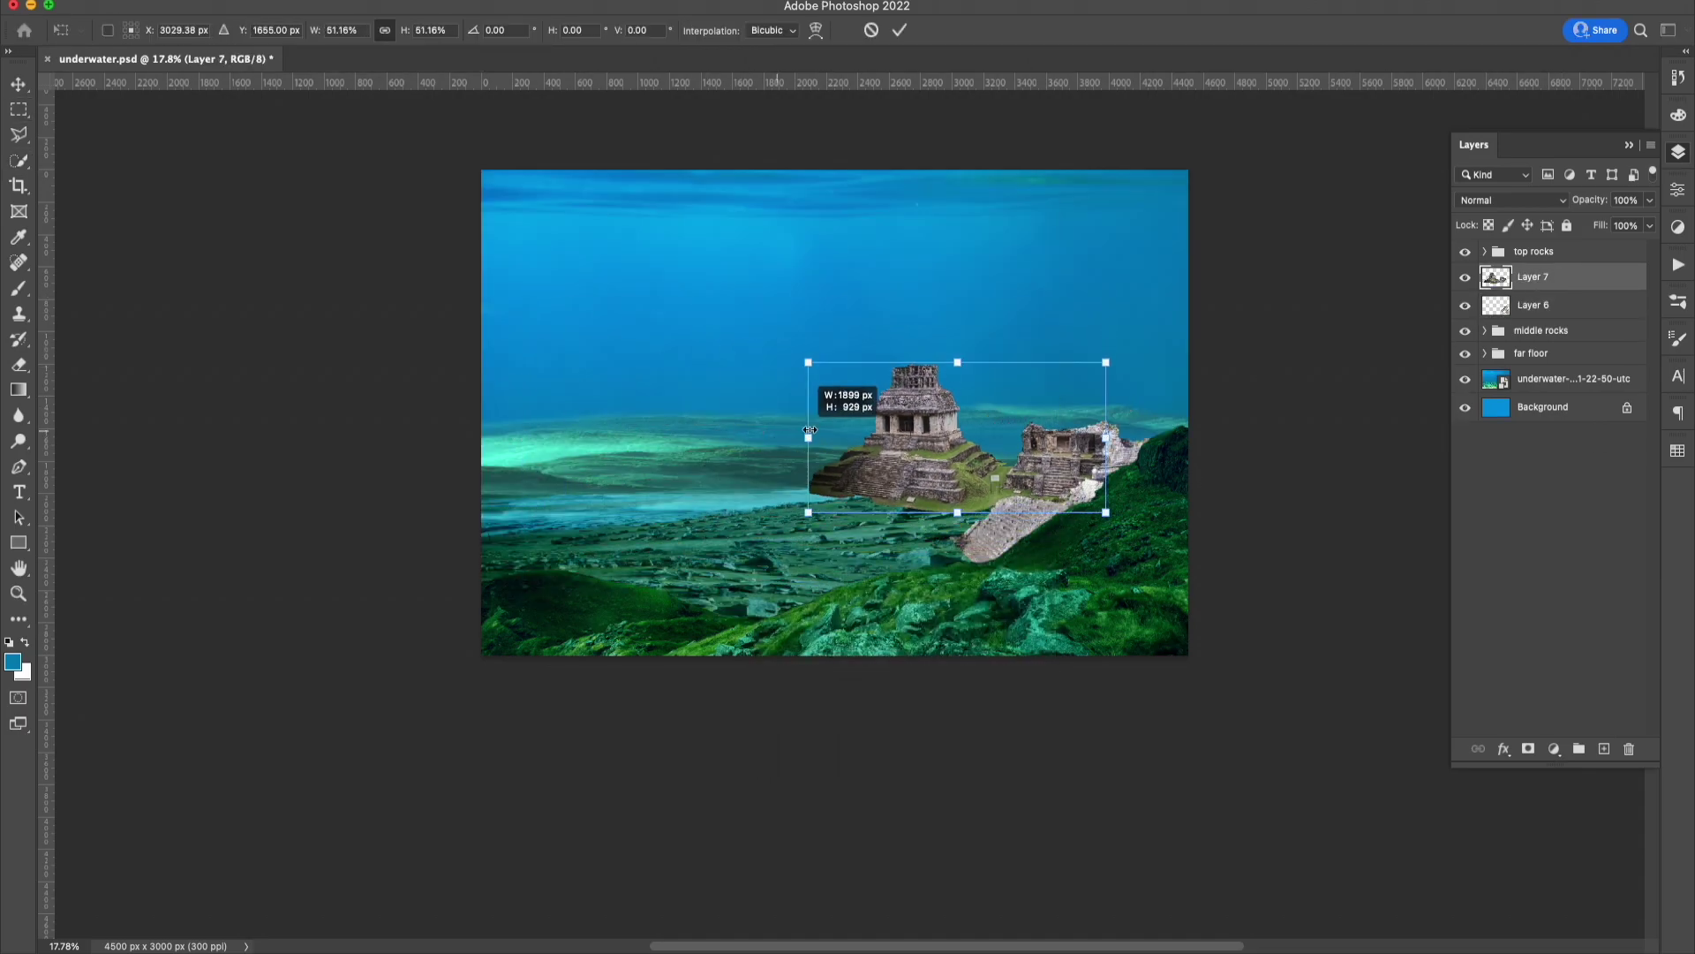
left_click_drag(923, 415, 895, 439)
key("Return")
mouse_move(803, 390)
left_mouse_down()
mouse_move(887, 399)
mouse_move(963, 556)
mouse_move(834, 566)
left_mouse_up()
Use the Spot Healing Brush to remove the sign from the temples.
scroll(849, 485, "up", 5)
key("j")
right_click(923, 461)
scroll(919, 494, "down", 2)
scroll(834, 566, "down", 3)
scroll(945, 495, "down", 5)
Move the temples further right on the seabed and commit the placement.
key("v")
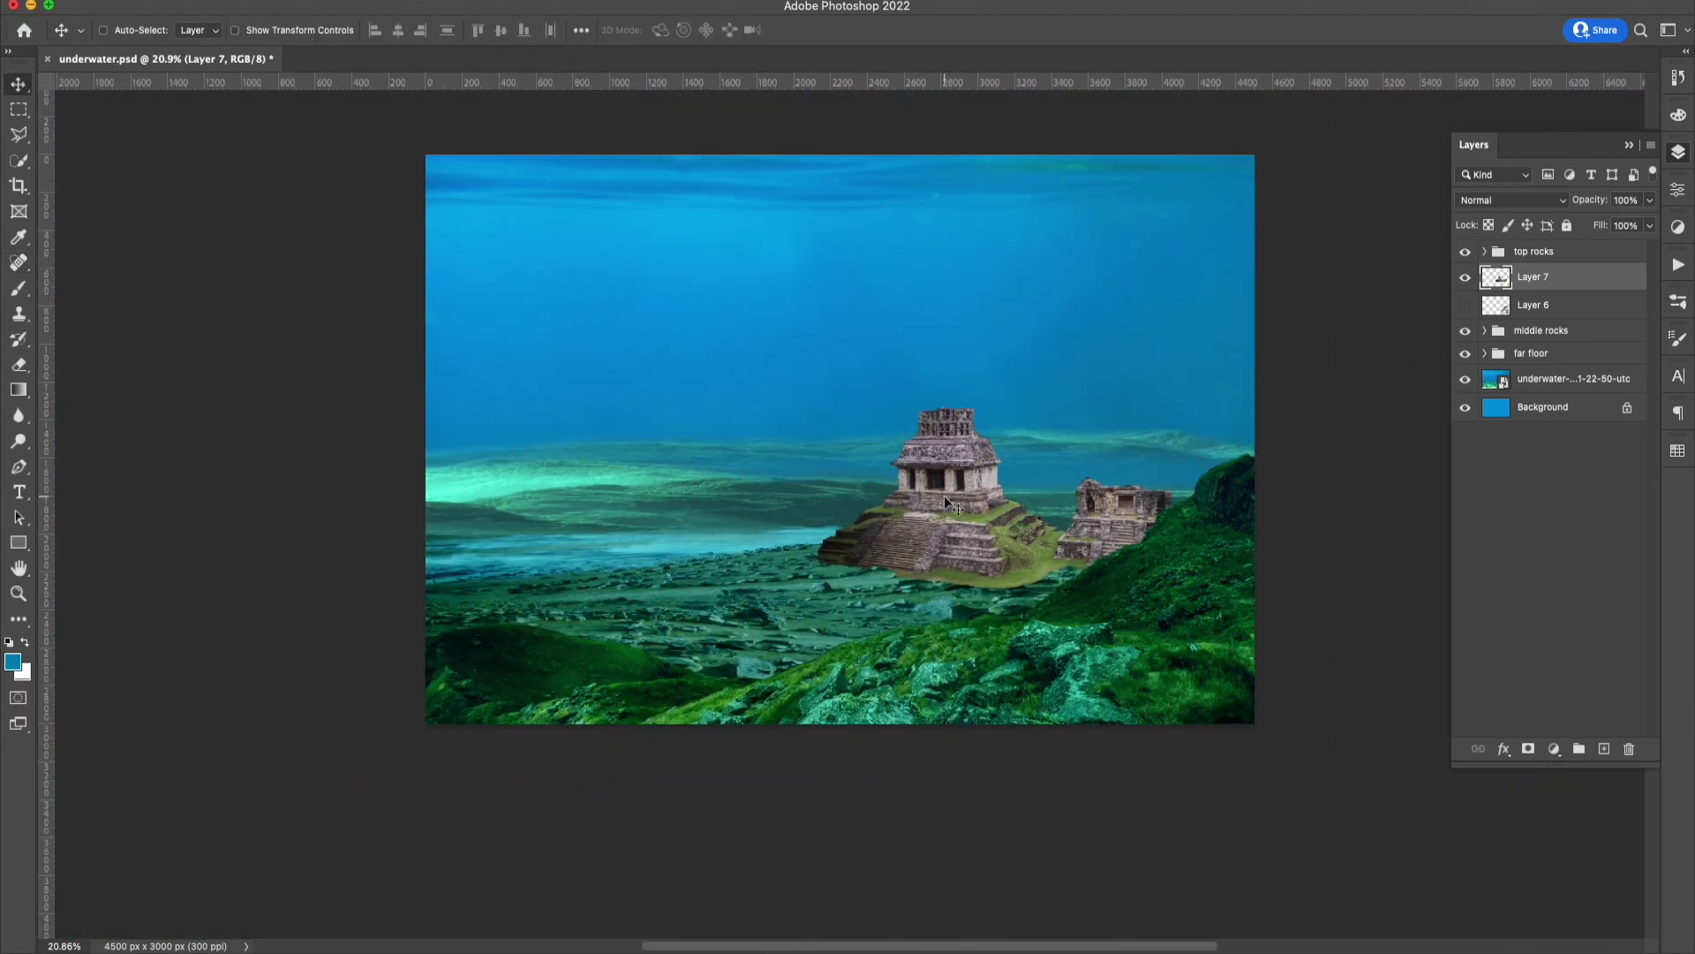
mouse_move(944, 495)
left_mouse_down()
mouse_move(1012, 481)
mouse_move(1024, 496)
left_mouse_up()
key("ctrl+t")
key("Return")
key("m")
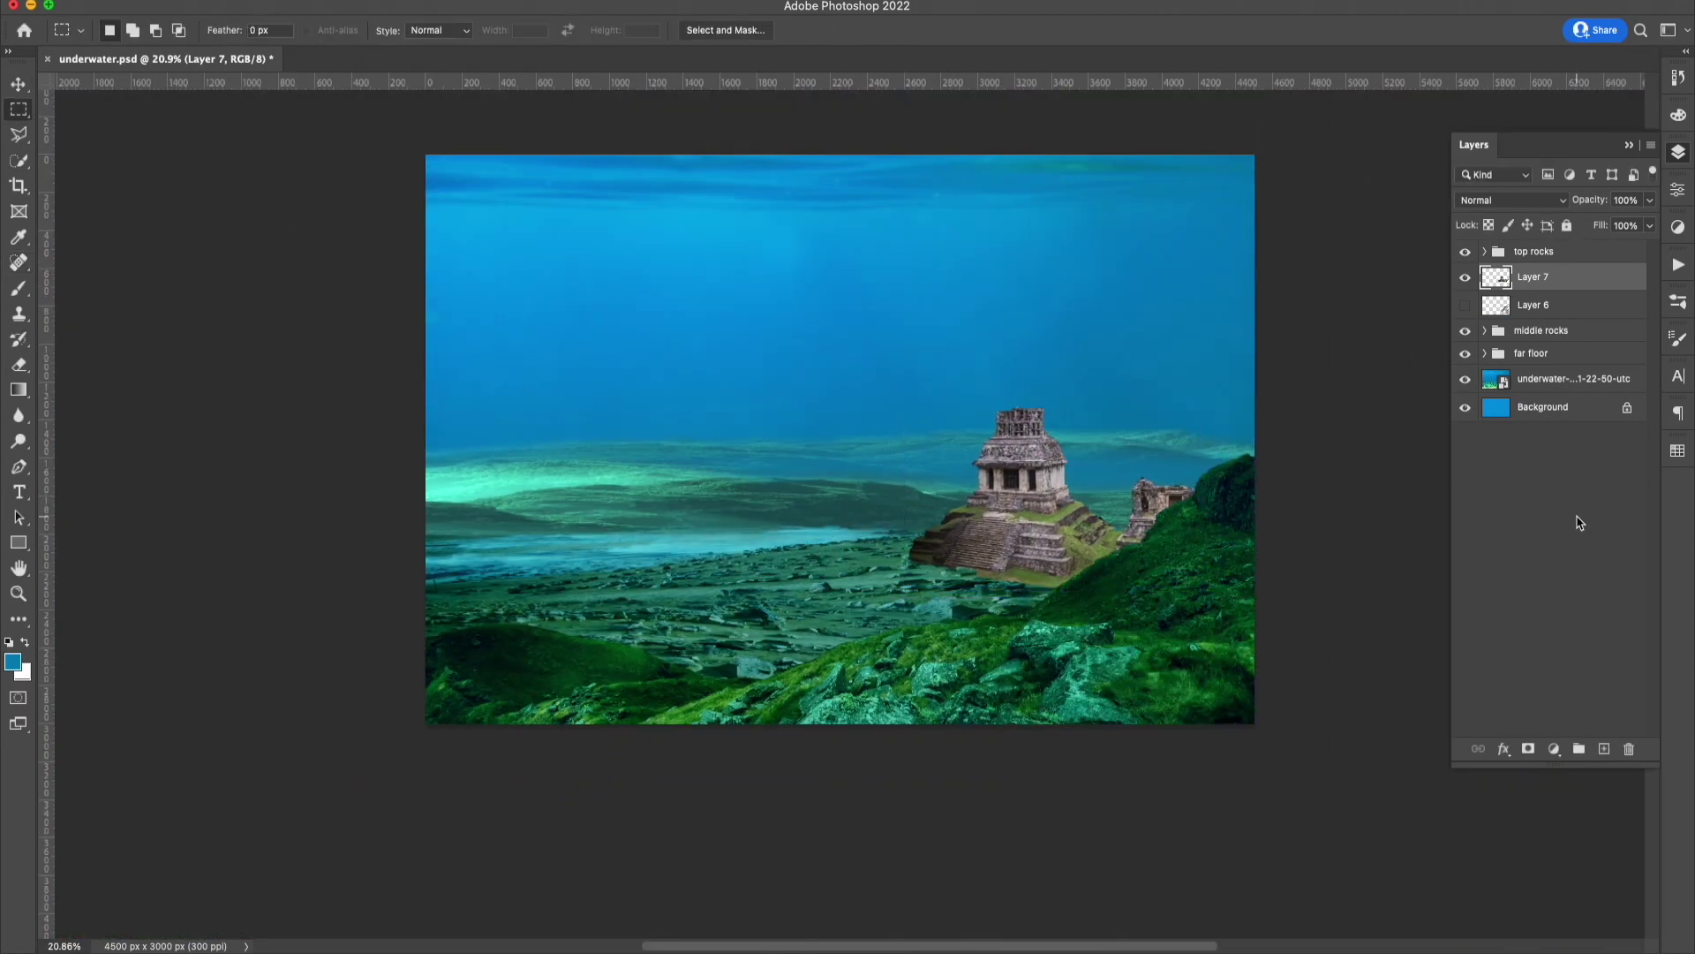
key("F7")
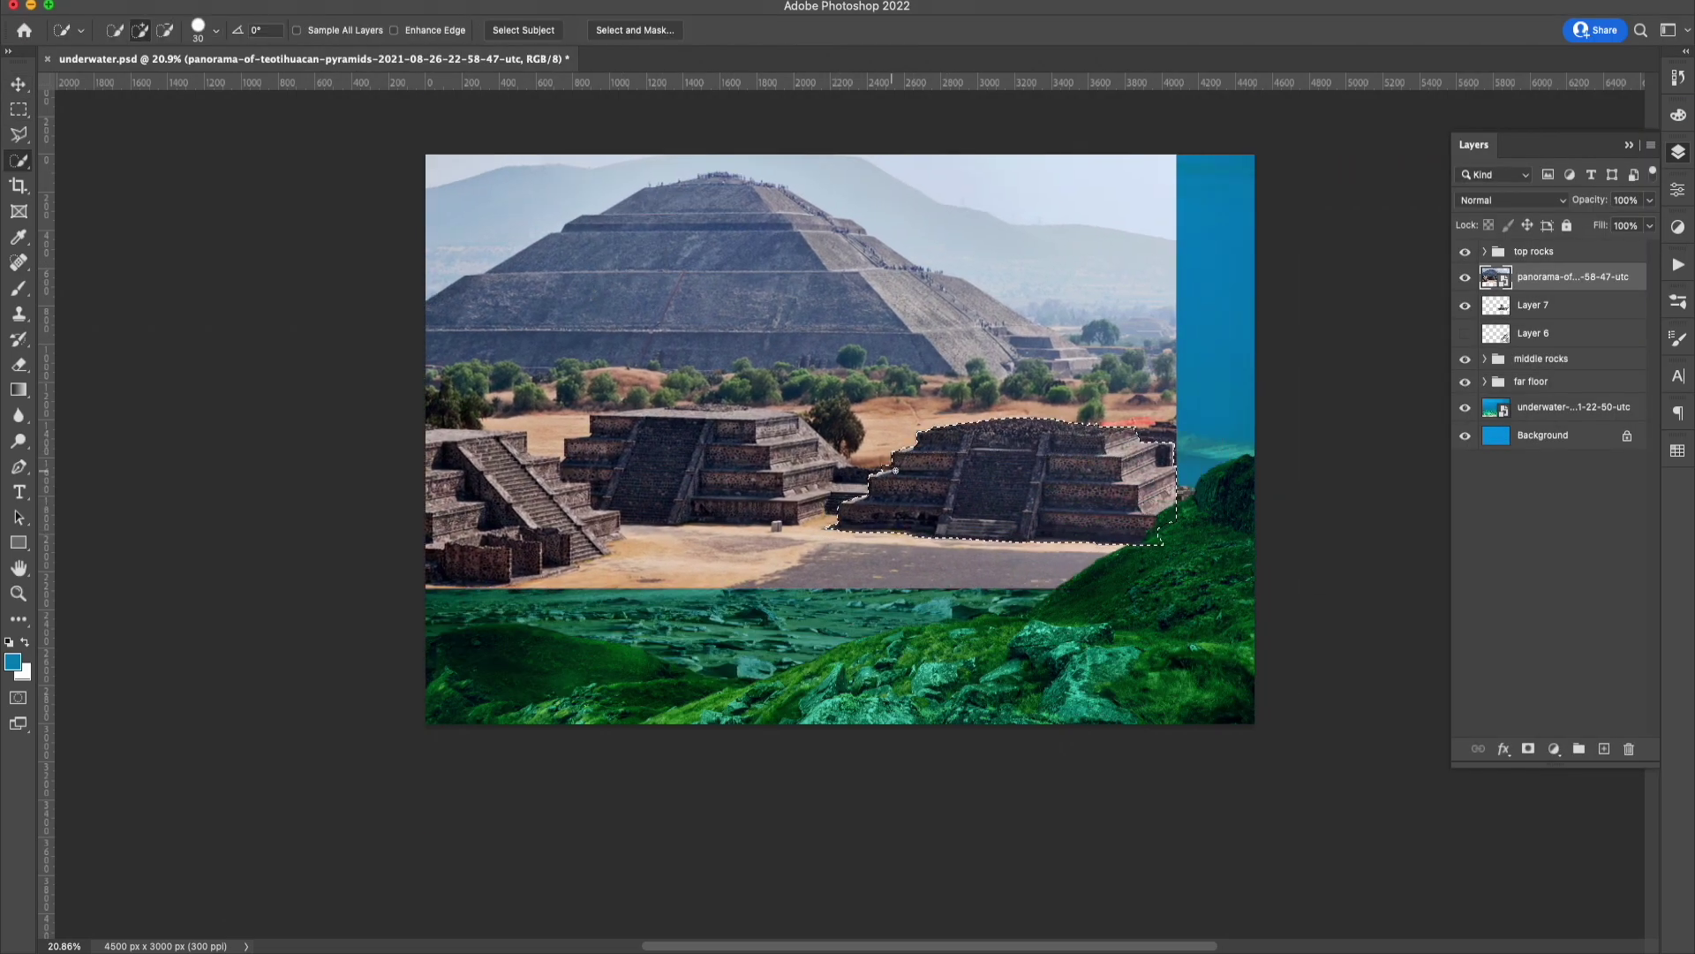
Copy the stepped pyramid to its own layer, hide the panorama, and shrink it to about 40% at left.
key("m")
key("ctrl+j")
left_click(1492, 302)
left_click(1465, 304)
left_click(1465, 277)
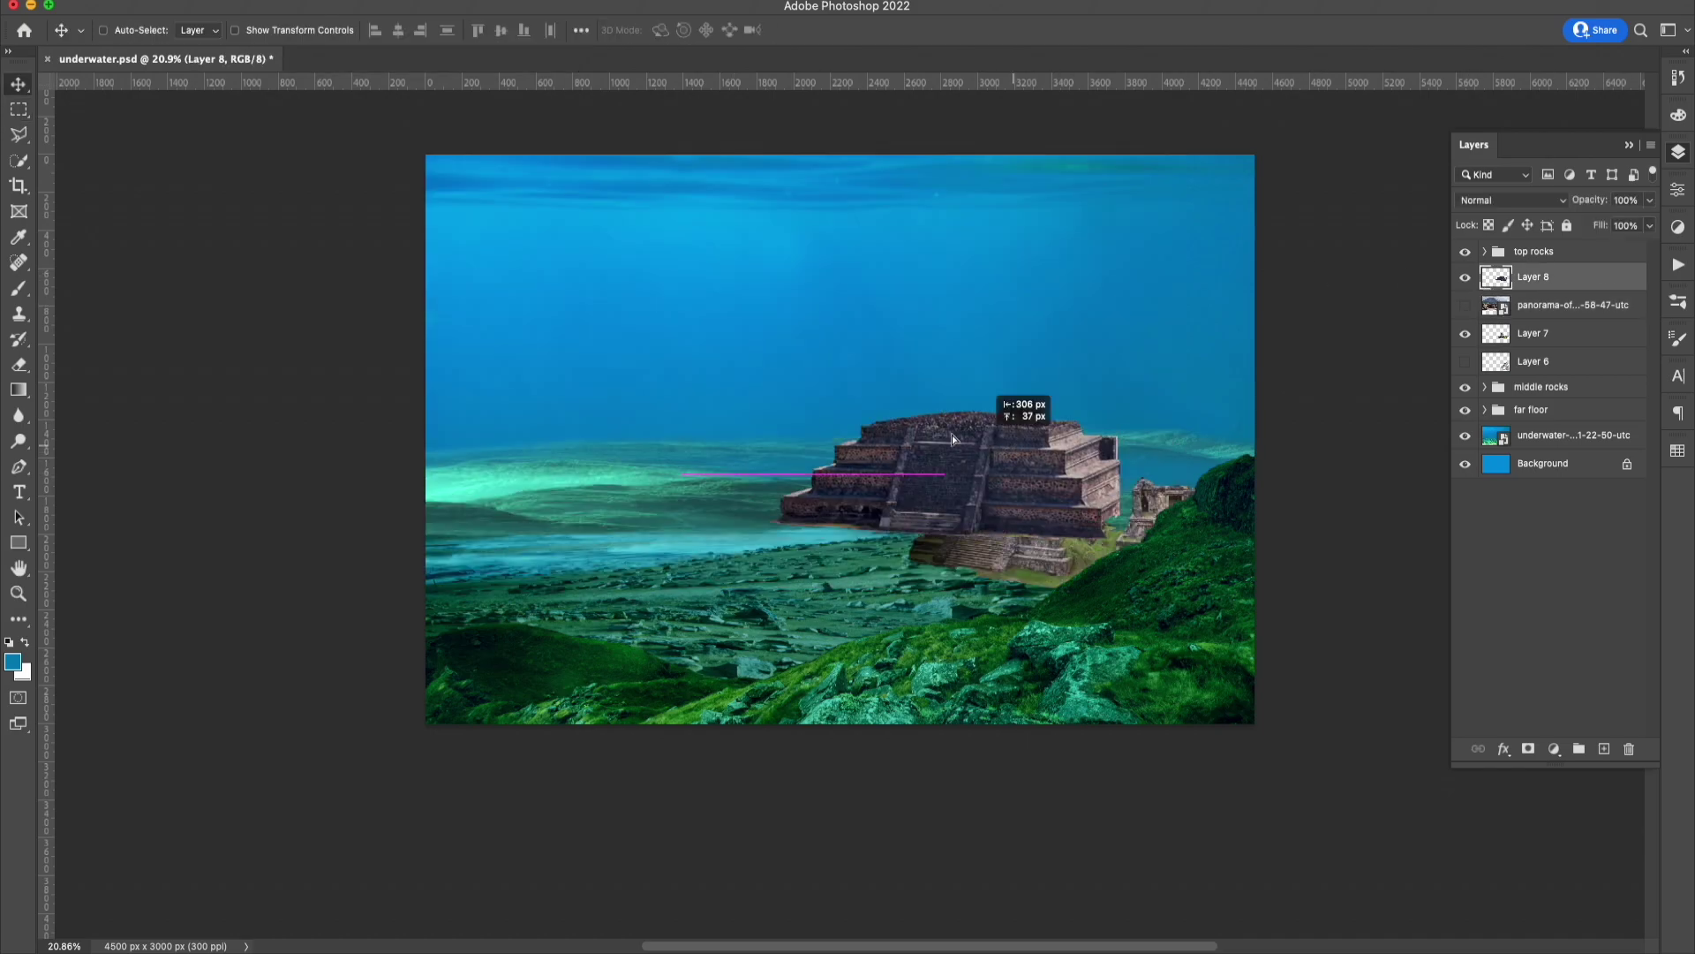
key("ctrl+t")
left_click_drag(966, 474, 666, 435)
right_click(689, 435)
left_click_drag(841, 379, 680, 411)
key("Return")
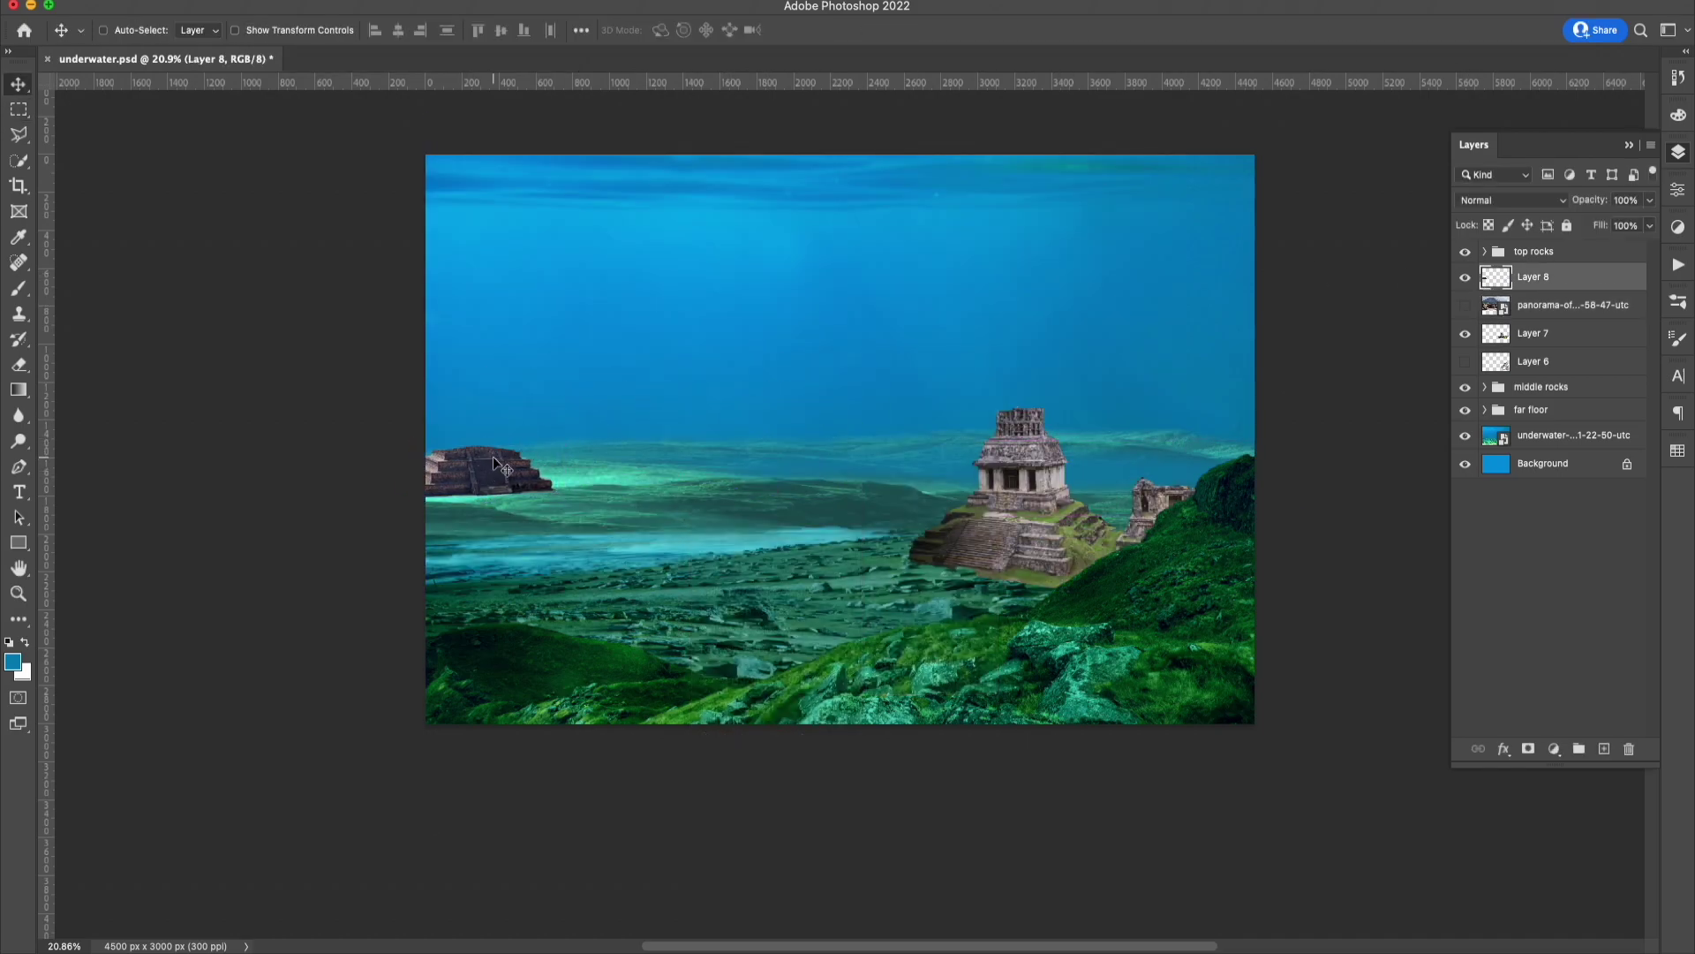
Show the temple layer, move it to the left edge and shrink it.
left_click(1465, 361)
left_click(1534, 361)
left_click_drag(1148, 477, 919, 389)
key("ctrl+t")
right_click(838, 364)
mouse_move(883, 530)
left_mouse_down()
mouse_move(753, 475)
mouse_move(573, 568)
left_mouse_up()
left_click_drag(700, 655, 557, 624)
key("Return")
Make the left stepped pyramid and the left temple slightly smaller.
left_click(1533, 276)
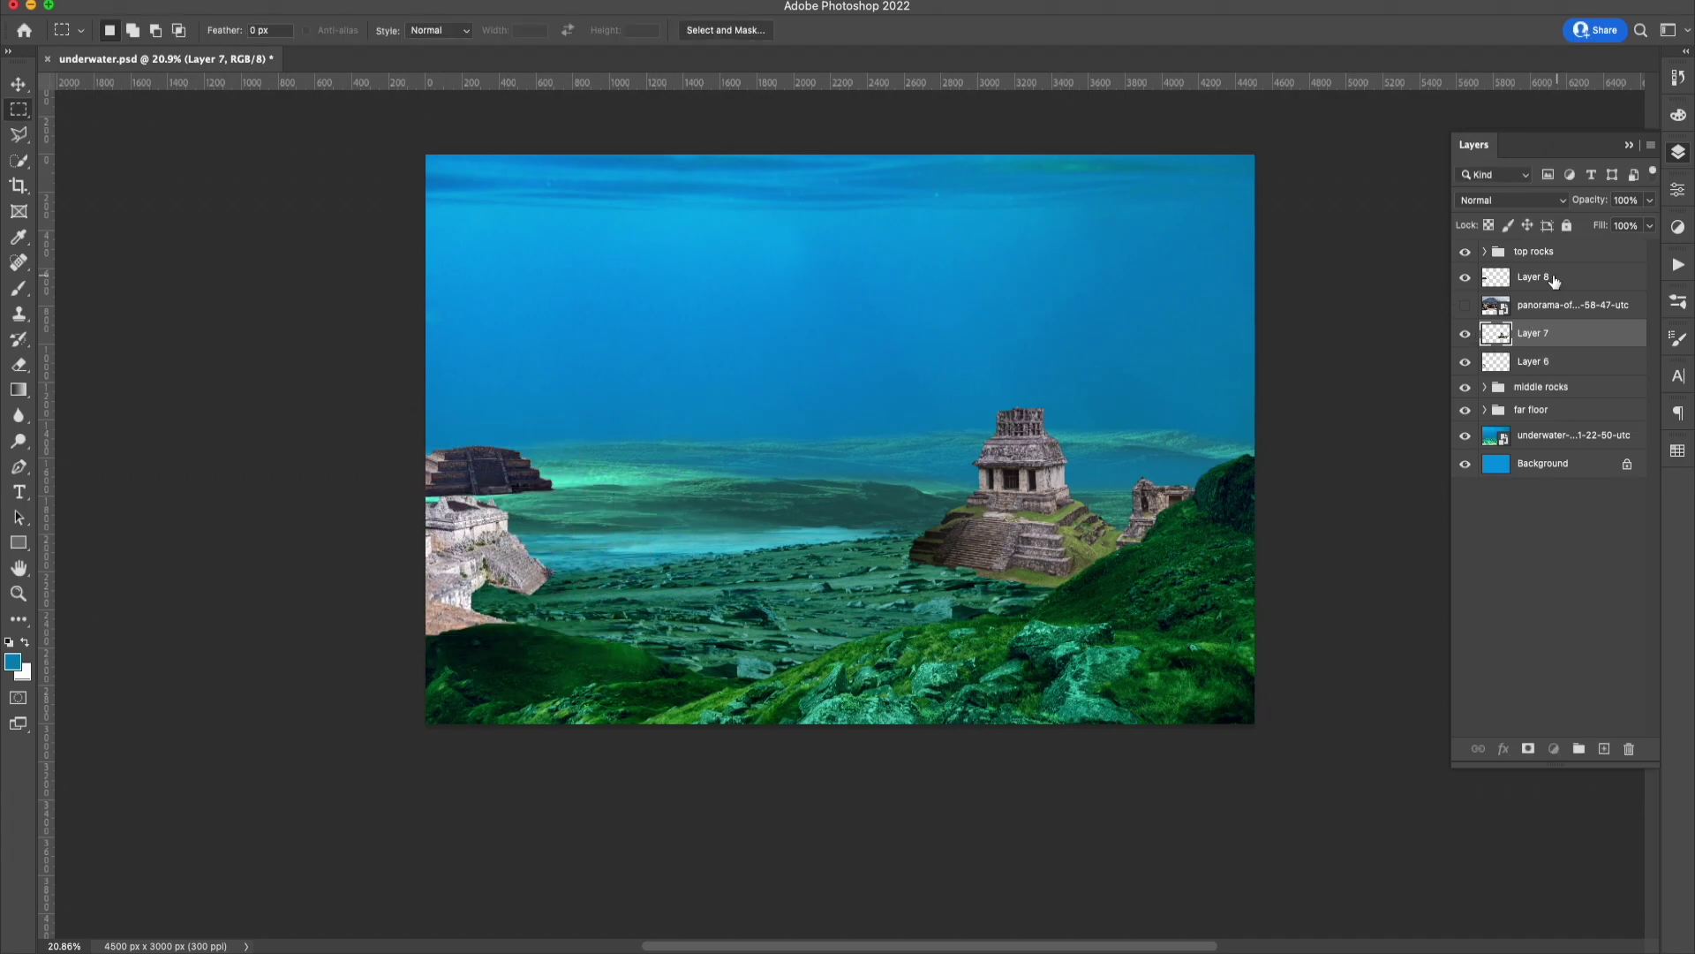
key("v")
key("ctrl+t")
key("Return")
mouse_move(552, 446)
left_mouse_down()
mouse_move(523, 452)
mouse_move(534, 510)
left_mouse_up()
left_click(1569, 360)
key("ctrl+t")
key("Return")
Cut the large pyramid from the panorama onto a new layer and move it lower.
left_click(1465, 306)
key("w")
mouse_move(907, 313)
left_mouse_down()
mouse_move(1013, 334)
mouse_move(679, 339)
left_mouse_up()
left_click(1515, 309)
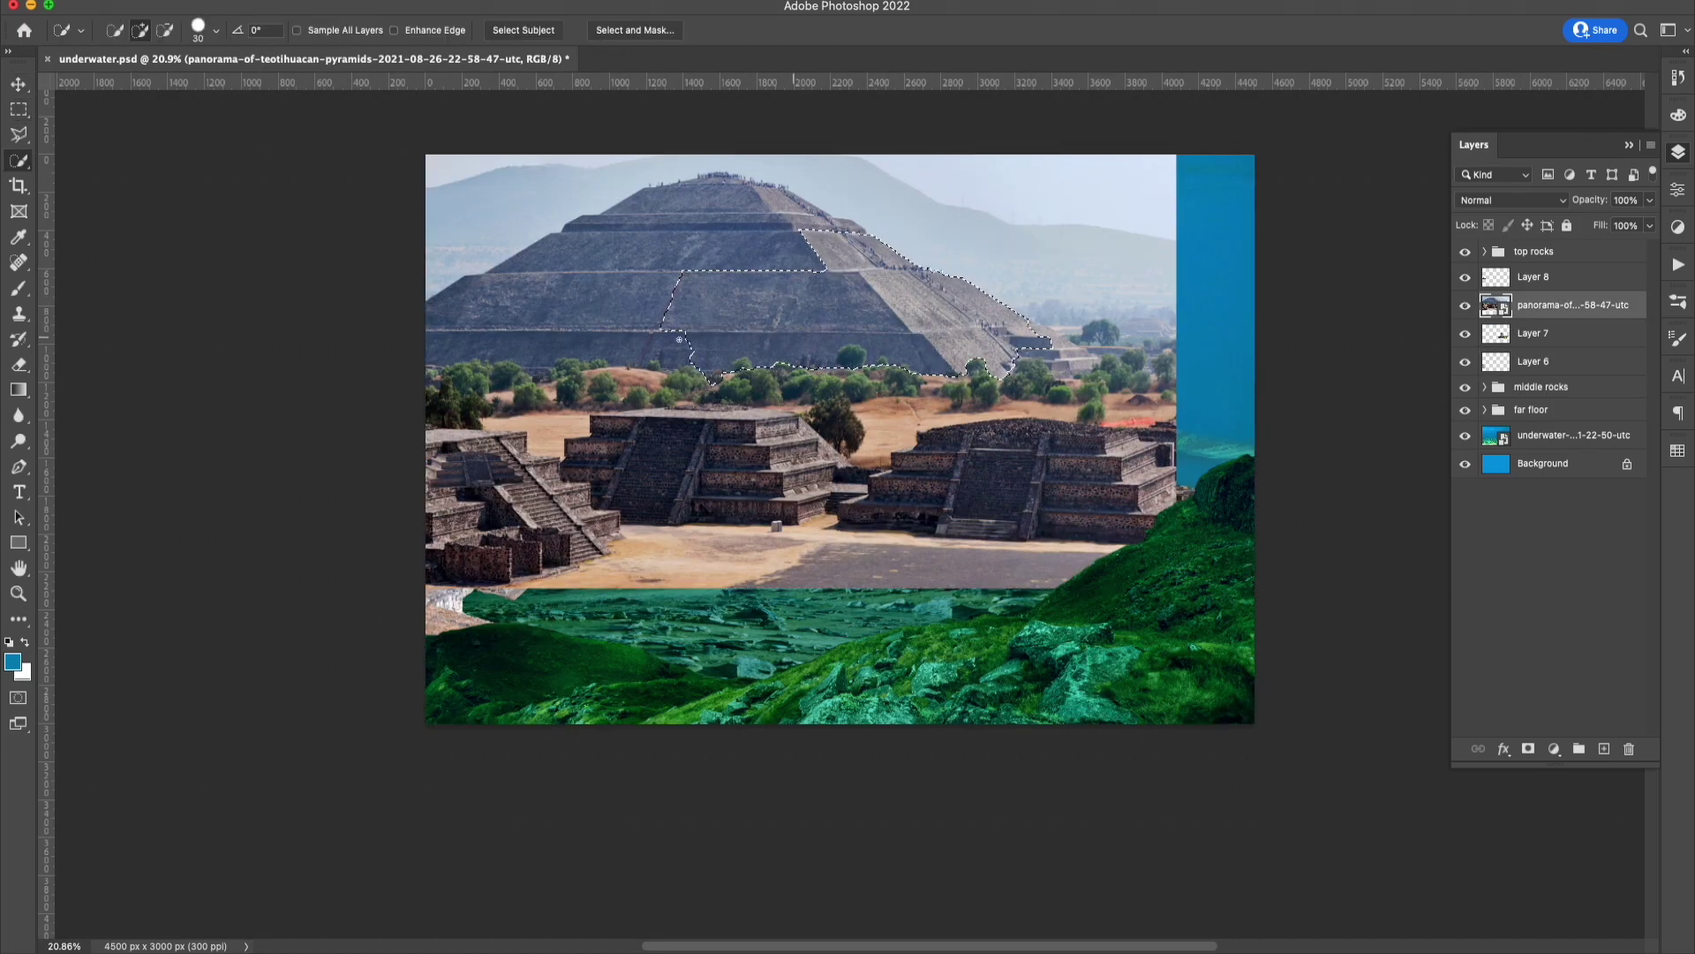
right_click(856, 258)
left_click(1048, 445)
right_click(856, 265)
left_click(909, 484)
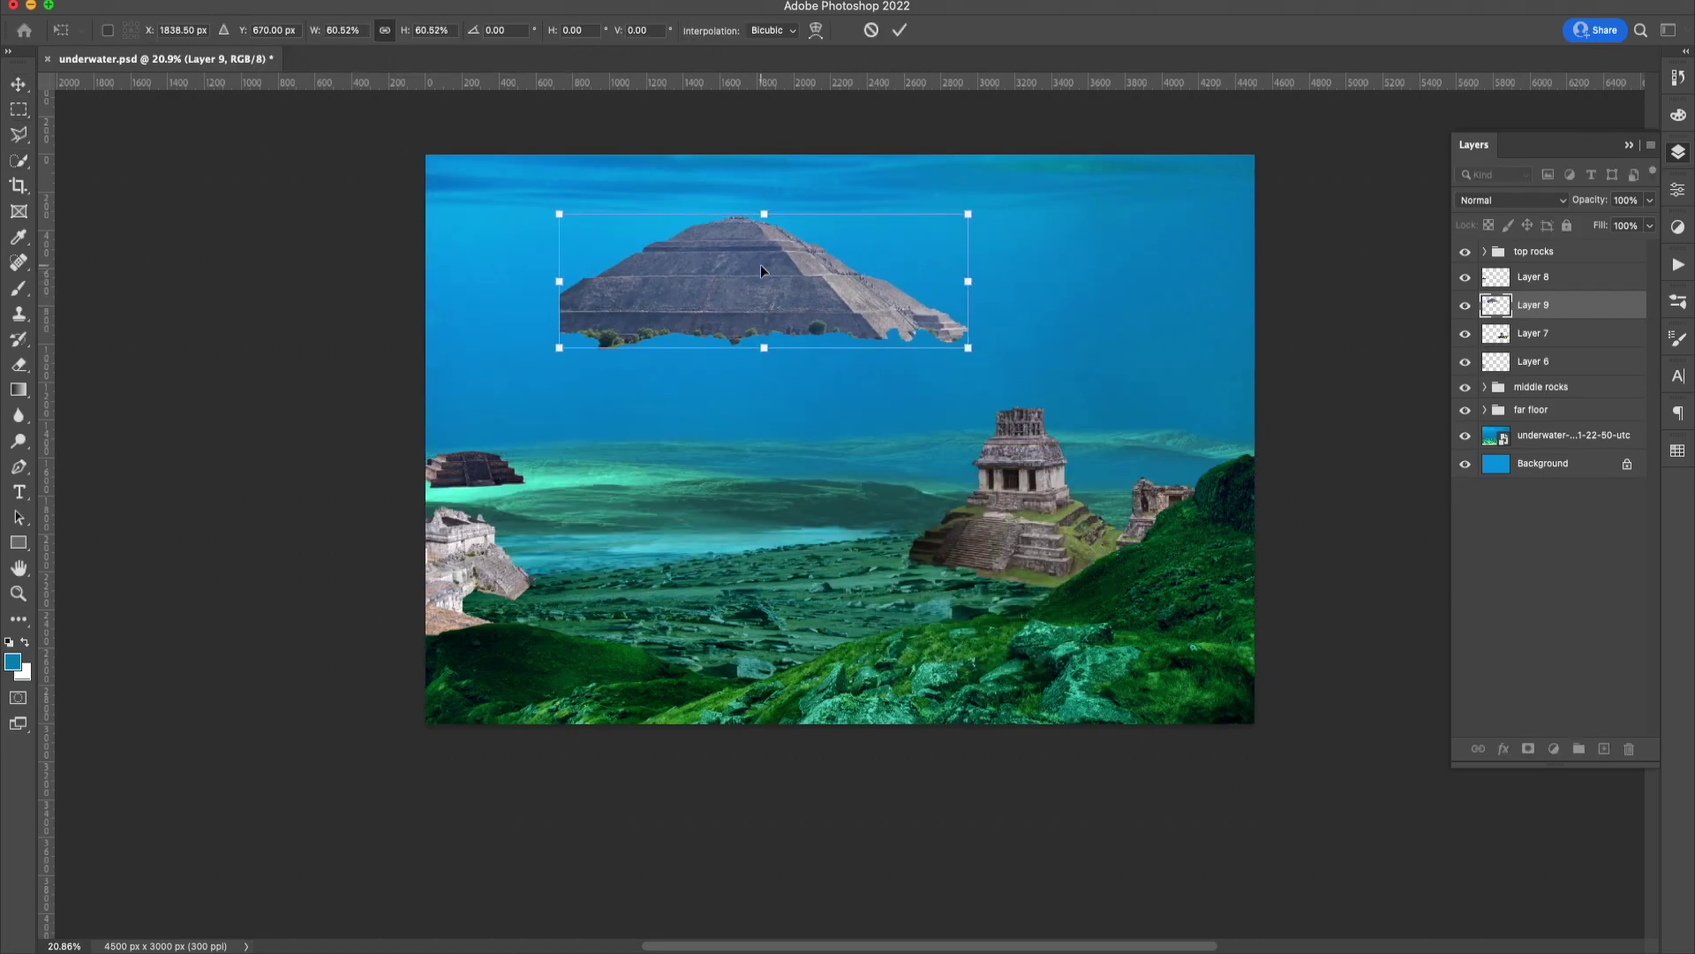
mouse_move(760, 263)
left_mouse_down()
mouse_move(833, 497)
mouse_move(977, 415)
mouse_move(980, 493)
left_mouse_up()
key("Return")
Move the large pyramid layer below the temple and reposition the temple.
key("ctrl+bracketleft")
key("ctrl+bracketleft")
left_click(980, 457)
key("ctrl+t")
key("Return")
Move the rock fragment to the right edge, shrinking and tilting it.
left_click(1533, 333)
right_click(727, 399)
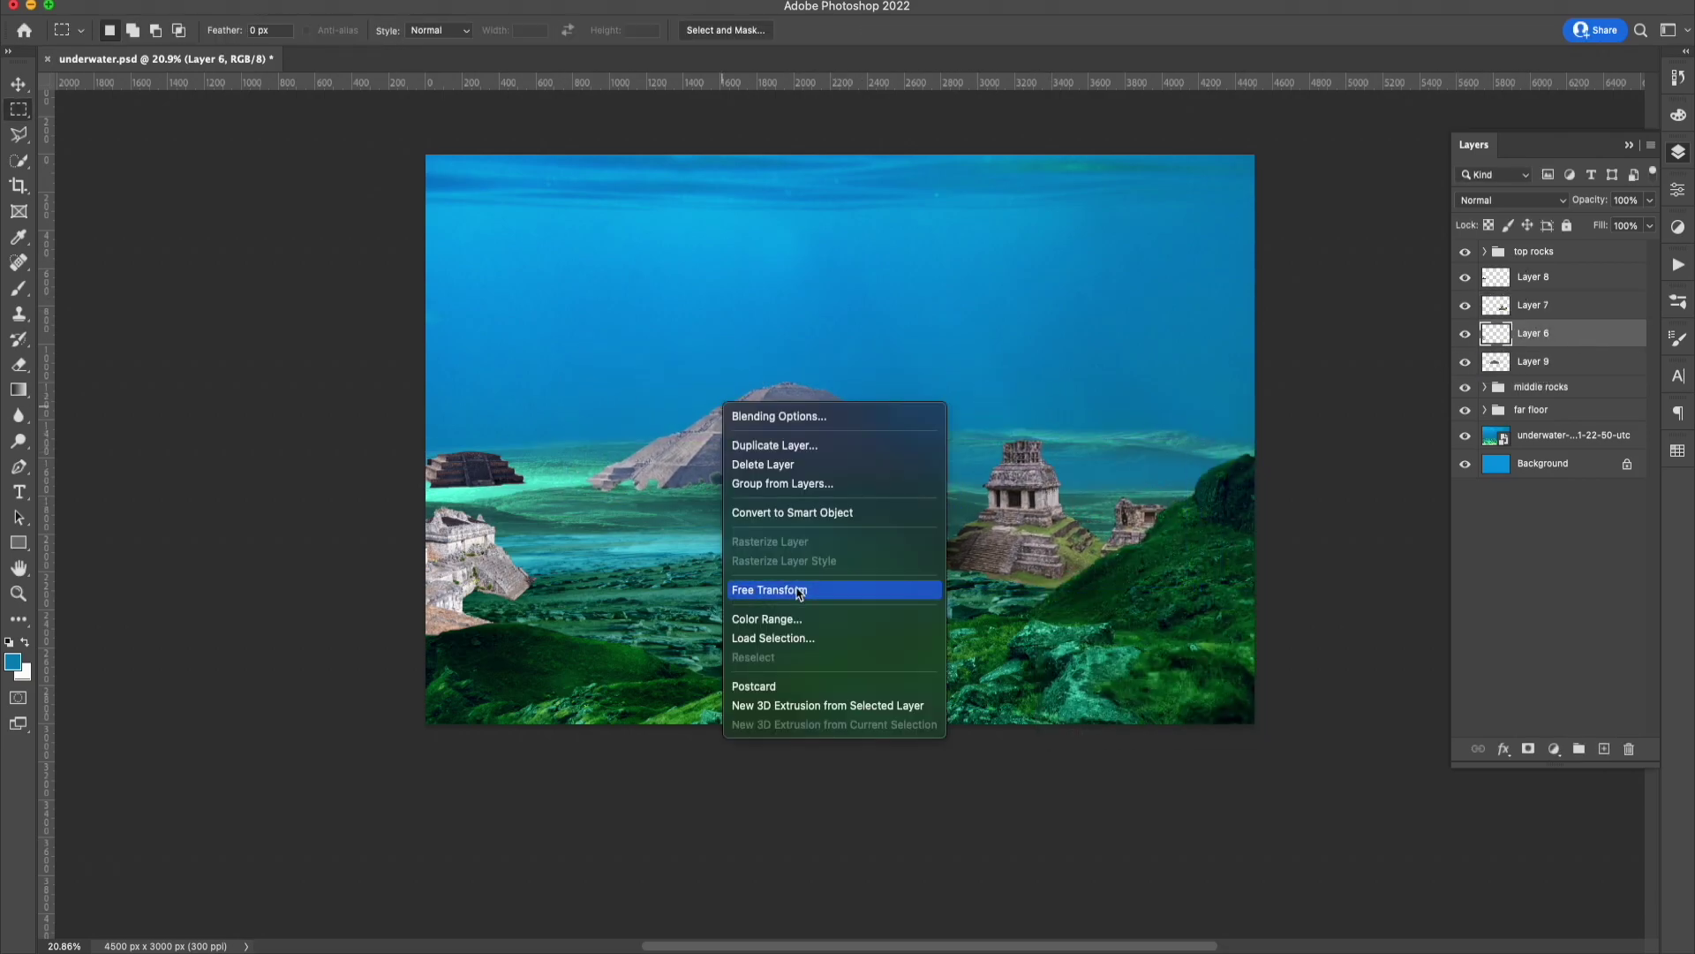
left_click(795, 594)
left_click_drag(481, 572, 1195, 436)
left_click_drag(1109, 510, 1167, 468)
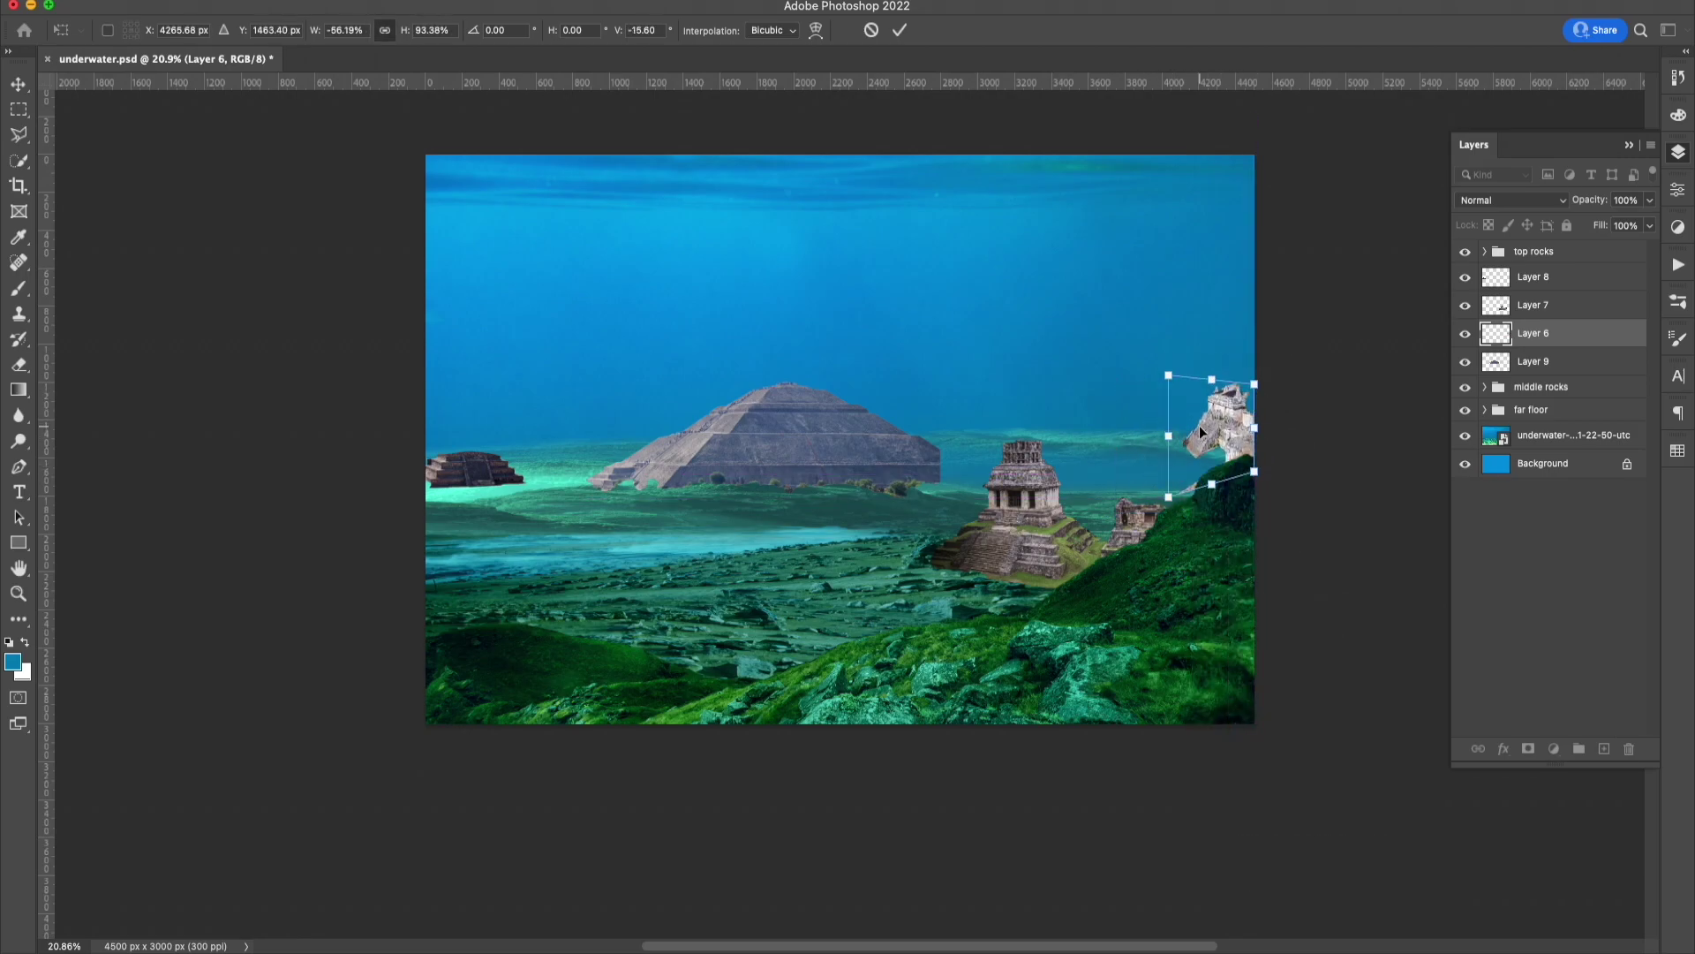
key("Return")
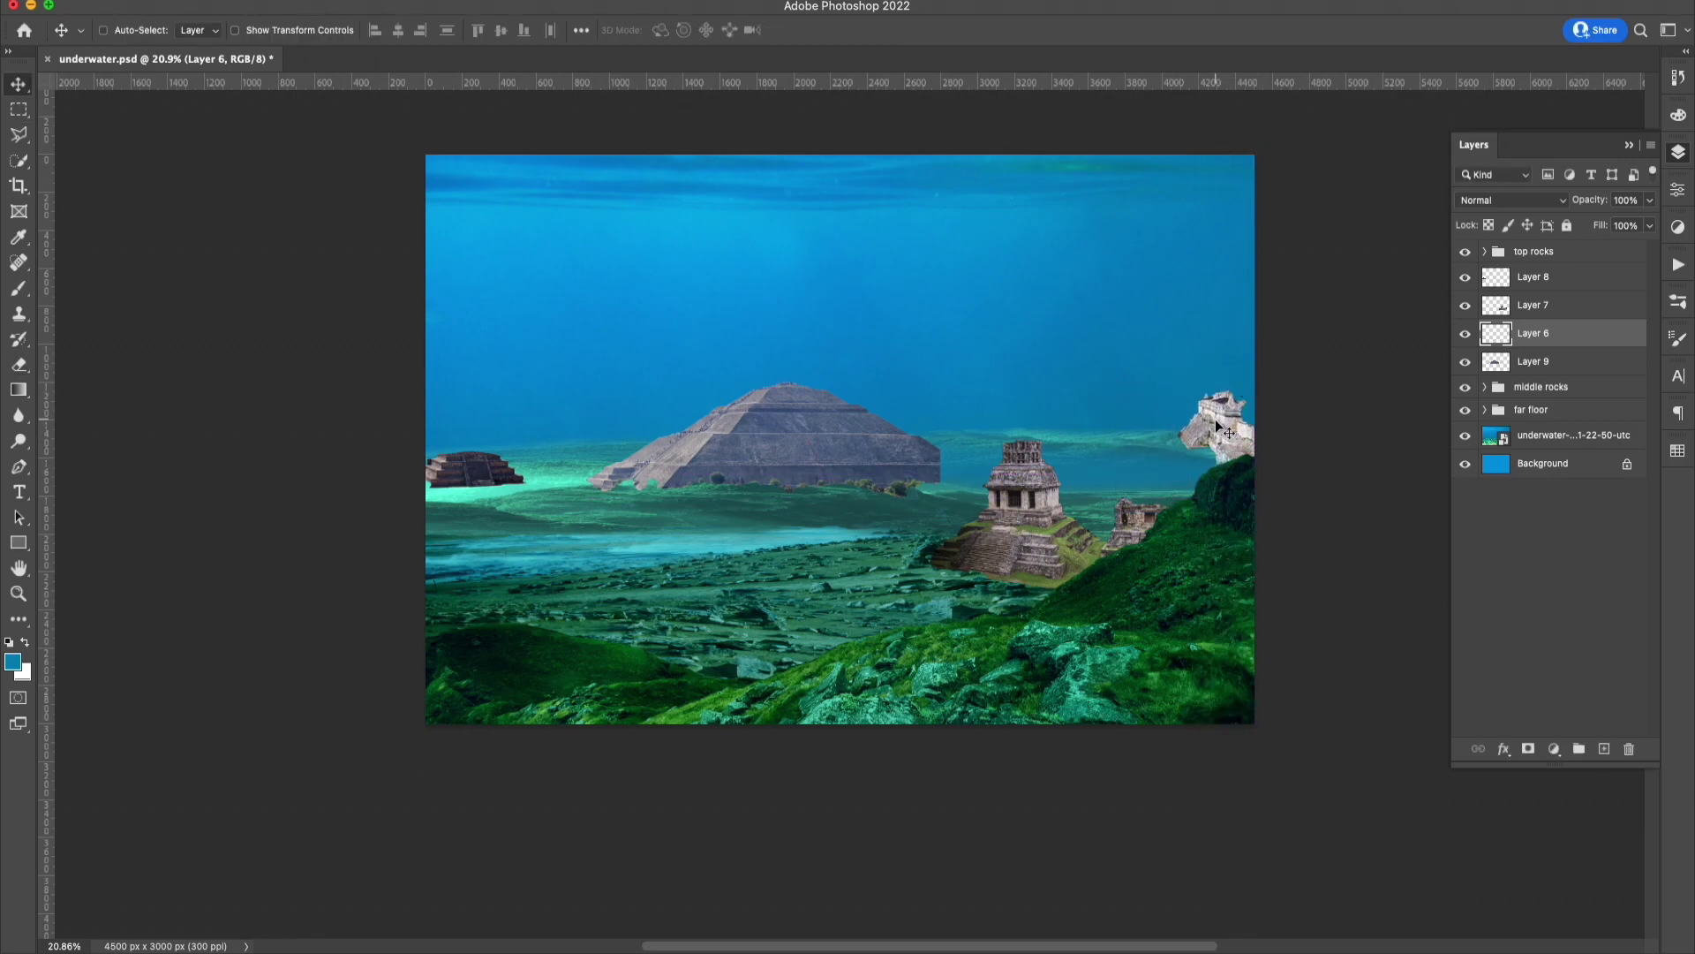
Place the Temples of the Cross photo and copy its larger temple onto the seabed at right.
left_click_drag(943, 392, 917, 401)
left_click_drag(676, 95, 680, 407)
left_click_drag(668, 336, 988, 454)
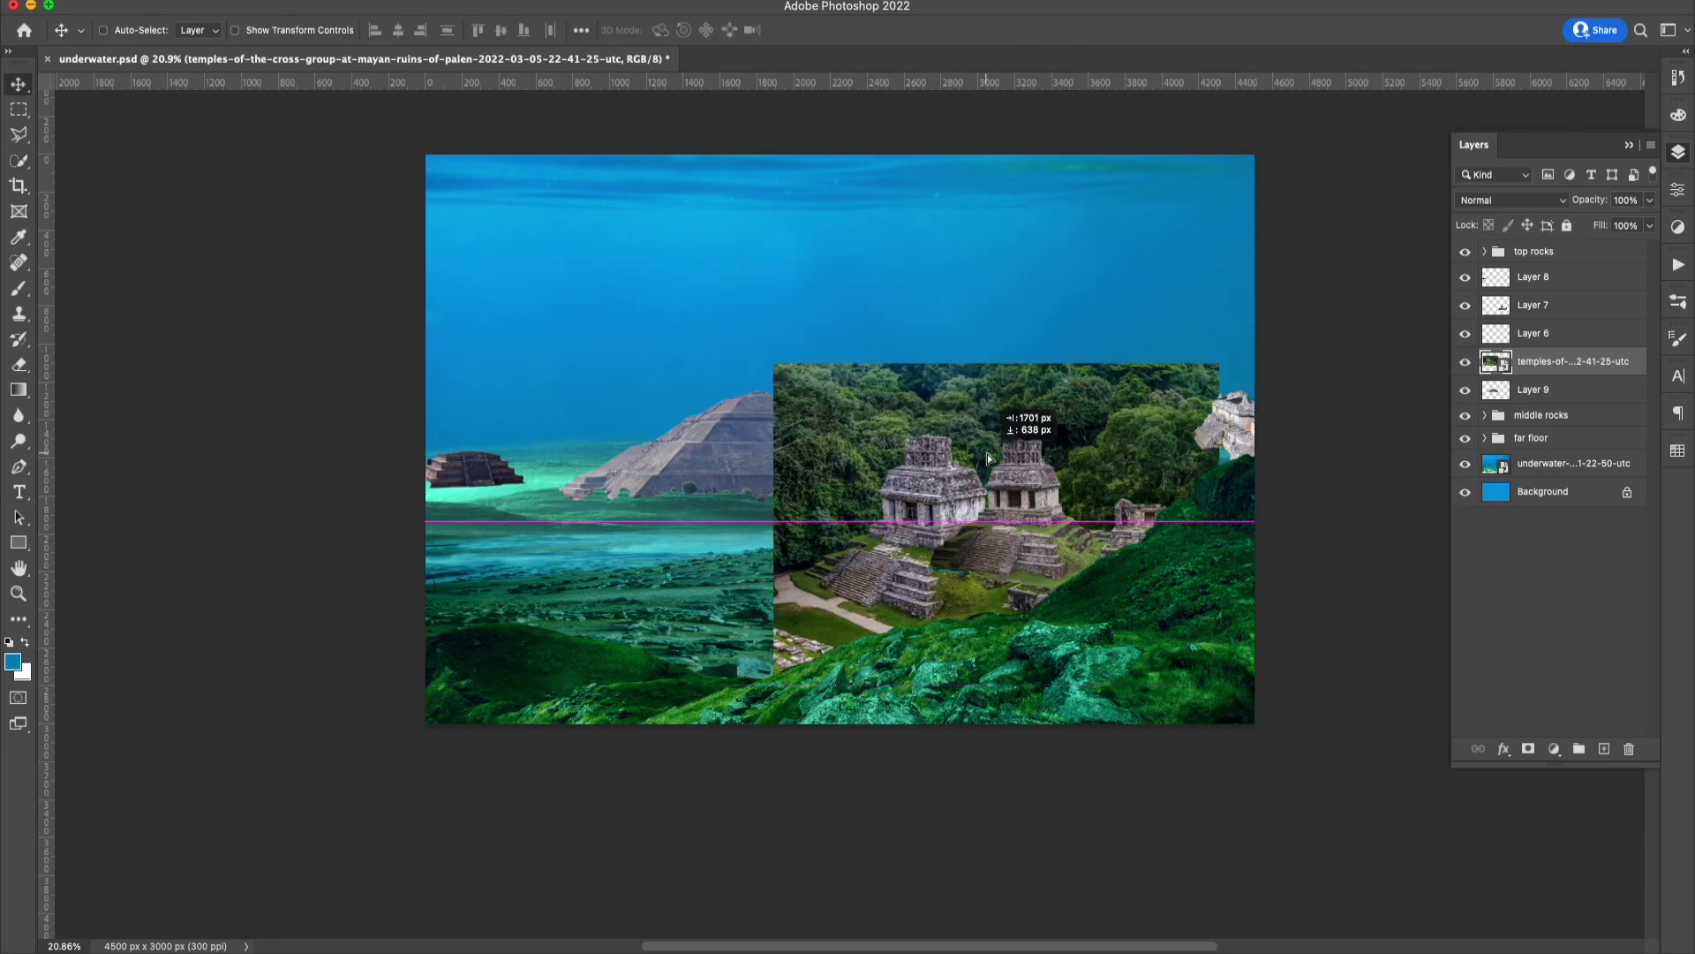
key("w")
left_click_drag(698, 512, 800, 483)
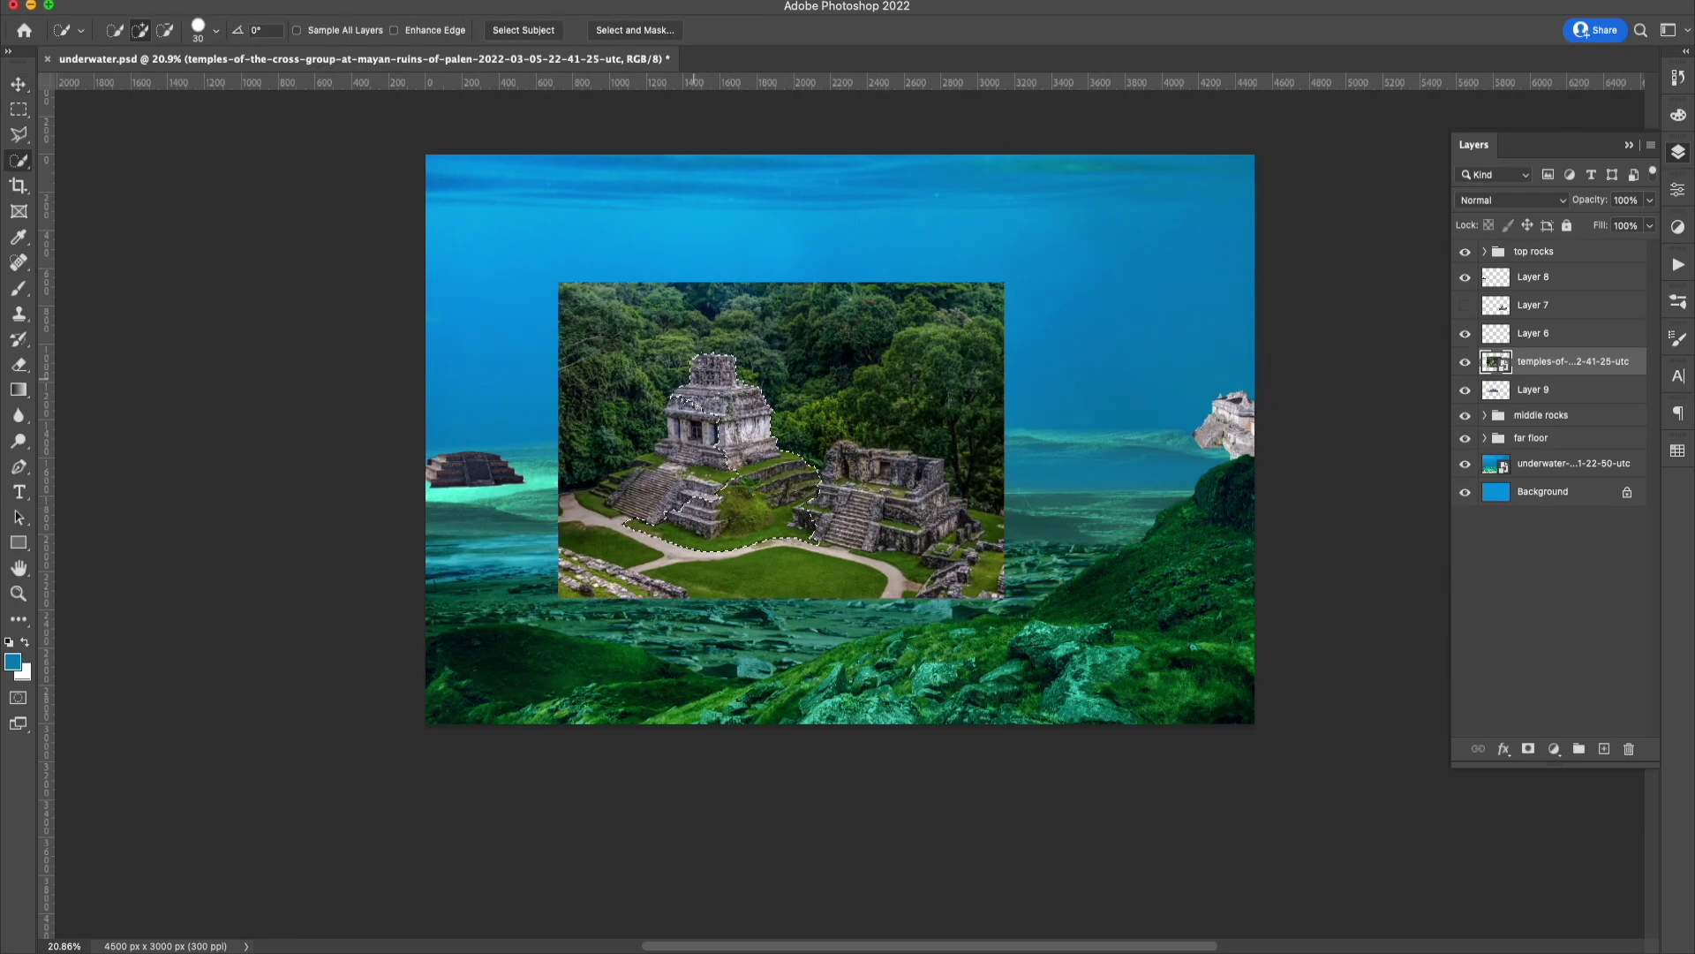
key("ctrl+j")
key("v")
left_click_drag(702, 447, 1030, 474)
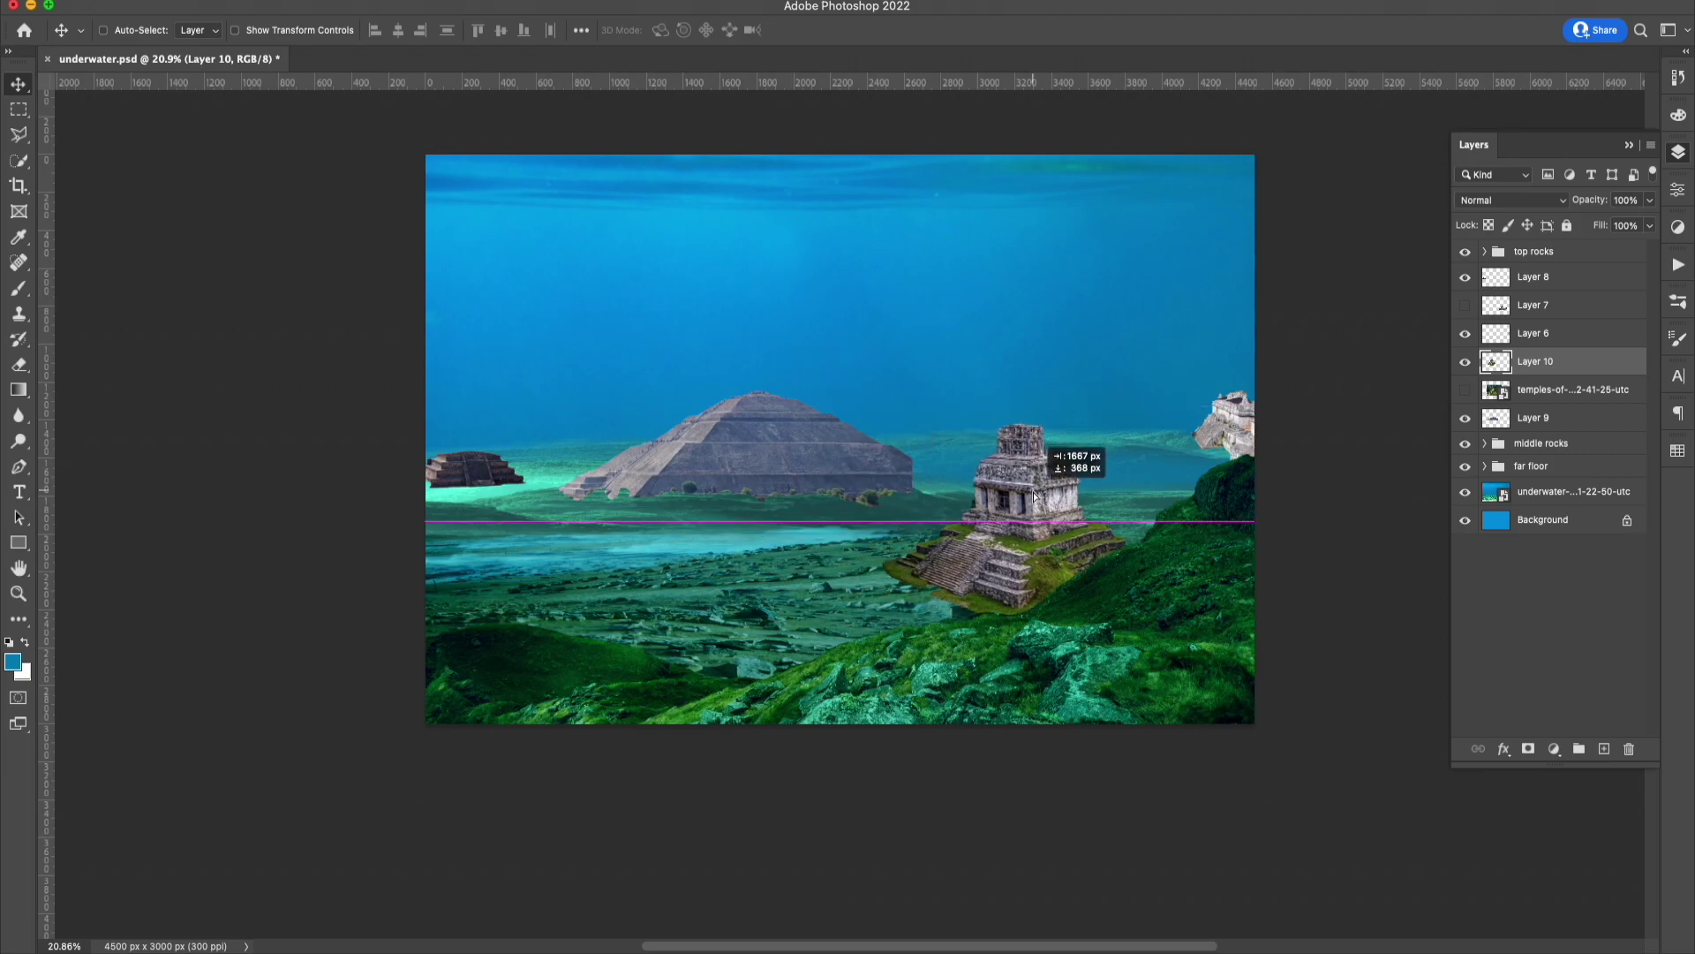
Copy the smaller temple with its stairs to a new layer, shrinking it and moving it right.
key("w")
left_click_drag(815, 494, 869, 565)
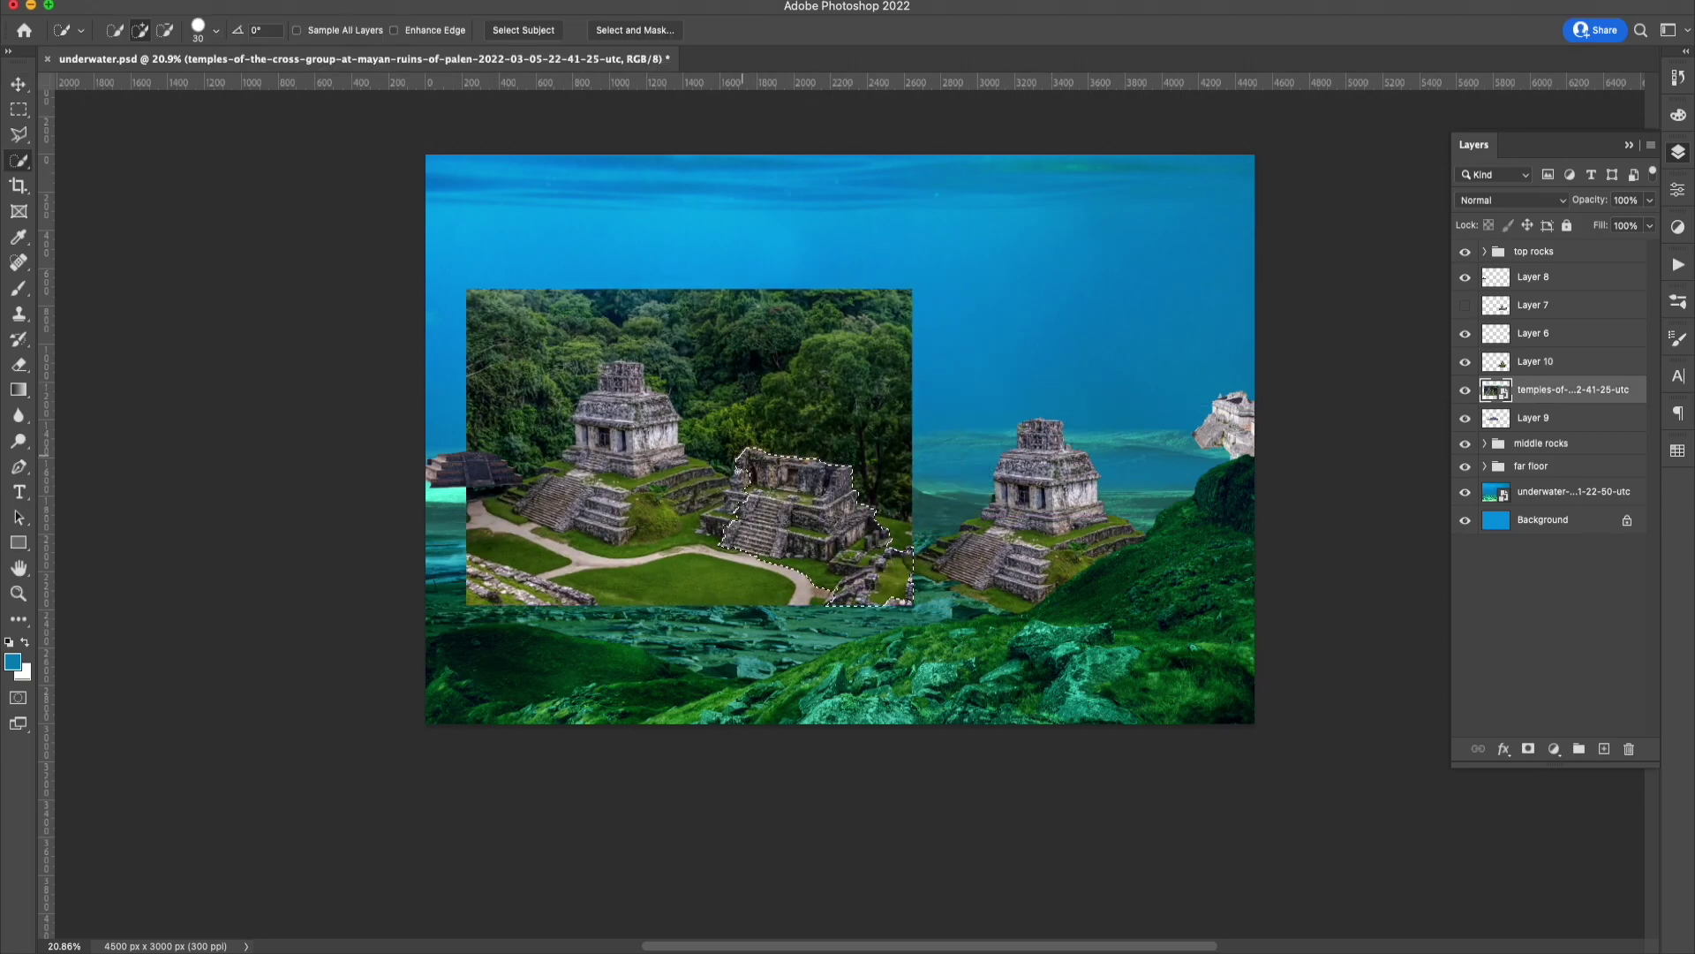
right_click(783, 520)
left_click(821, 672)
key("ctrl+t")
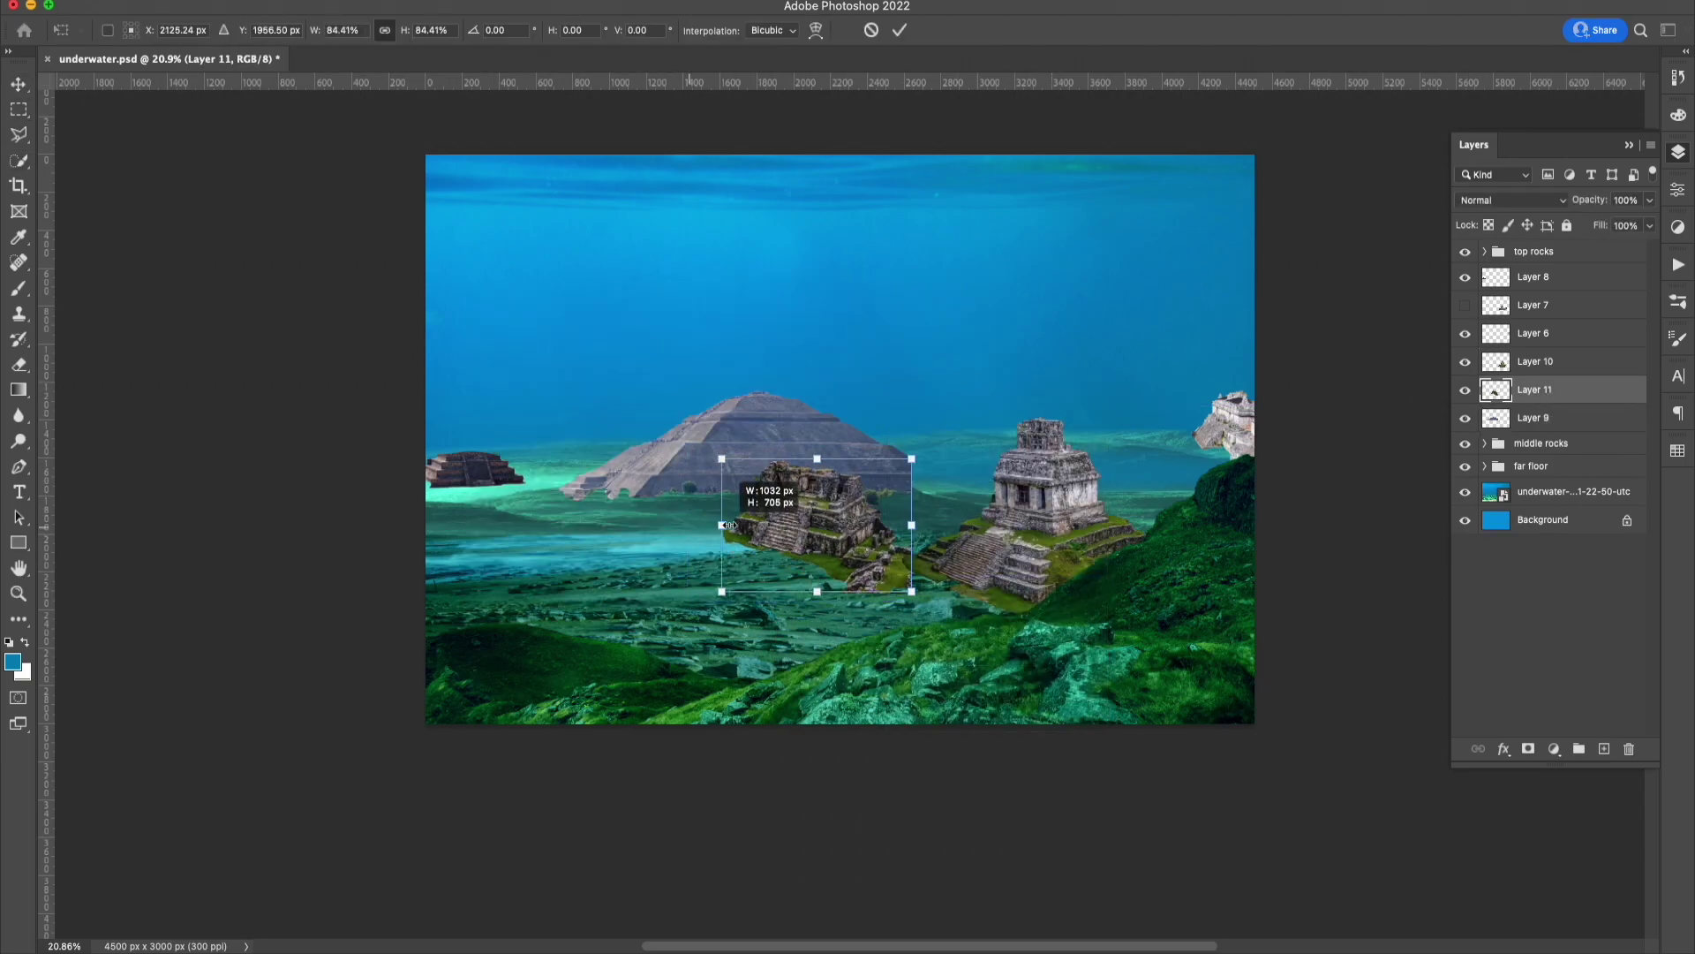
mouse_move(812, 525)
left_mouse_down()
mouse_move(951, 503)
mouse_move(953, 480)
left_mouse_up()
key("Return")
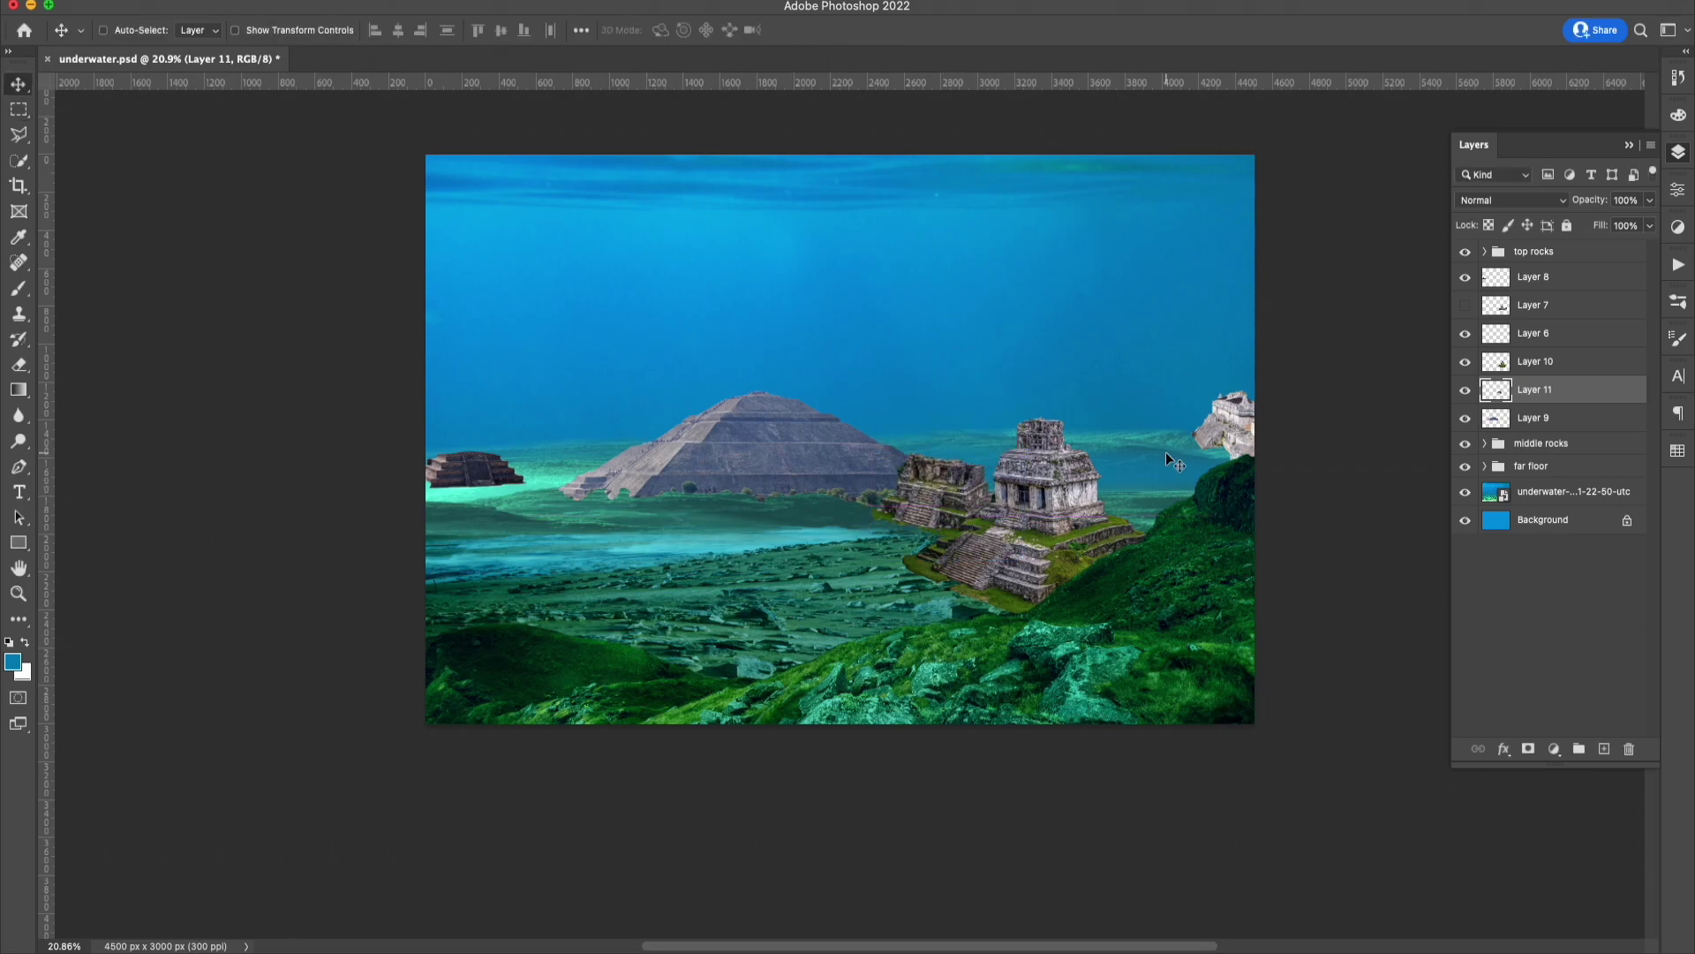
Shrink the large temple from its corner and enlarge the large pyramid.
key("ctrl+t")
mouse_move(872, 417)
left_mouse_down()
mouse_move(920, 436)
mouse_move(1038, 341)
left_mouse_up()
key("Return")
left_click(777, 373, "ctrl")
key("ctrl+t")
key("Return")
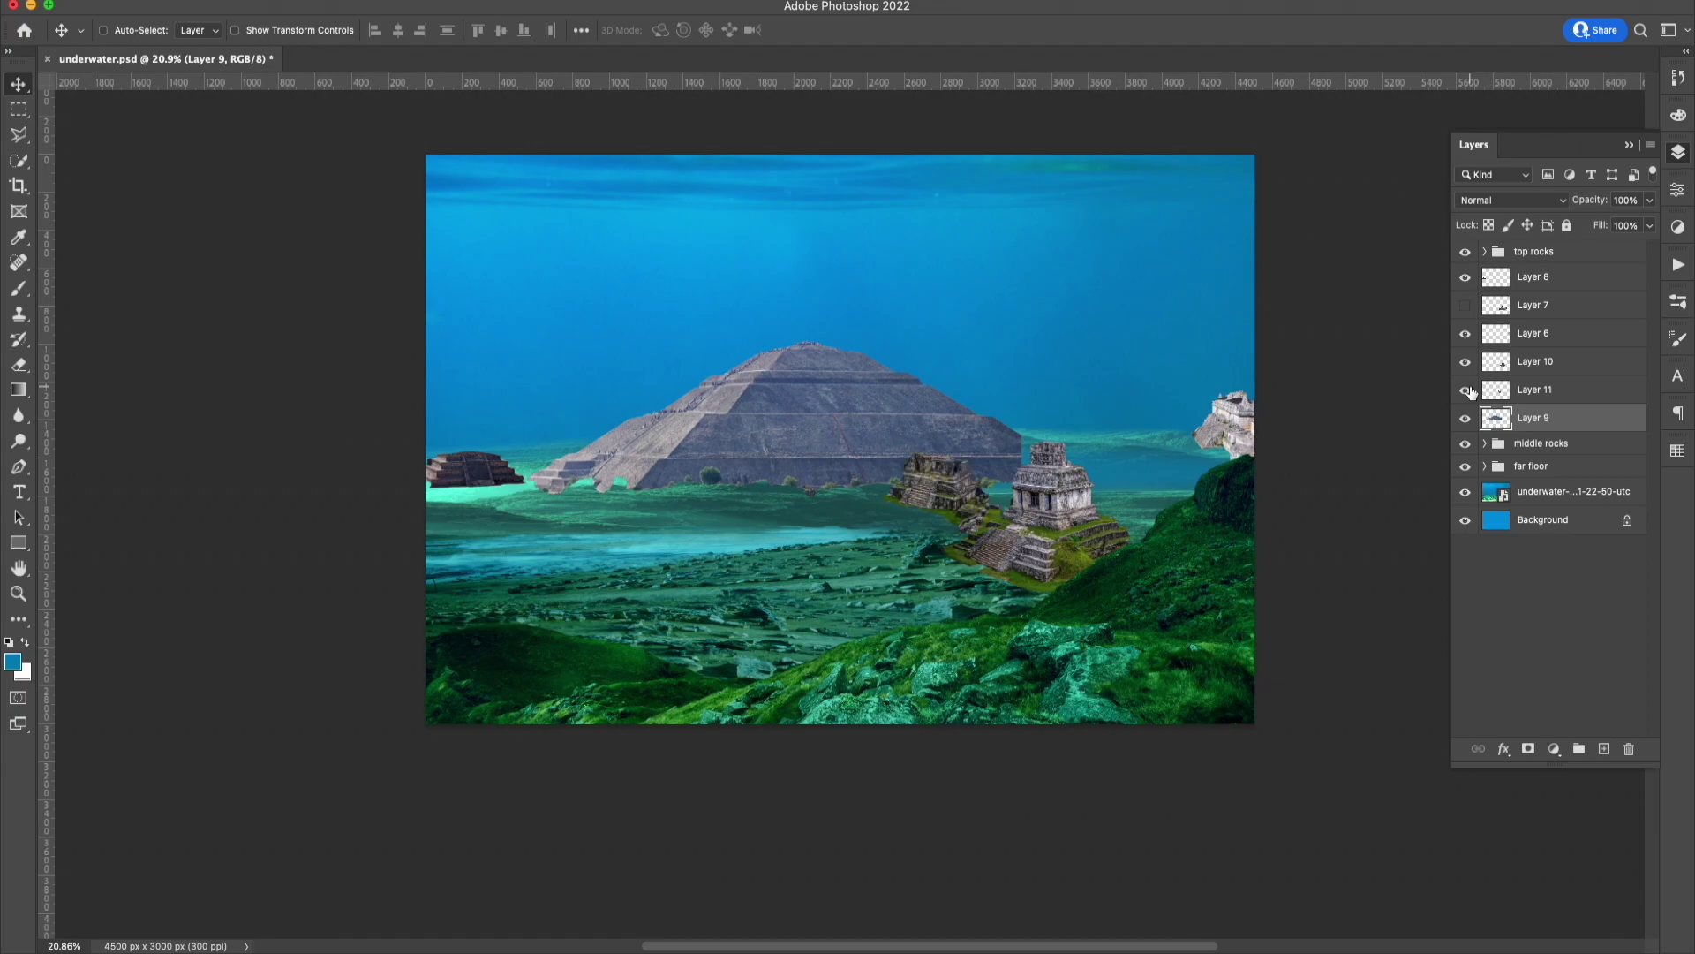
Move the small temple right toward the edge and the temple group up into open water.
left_click(1465, 389)
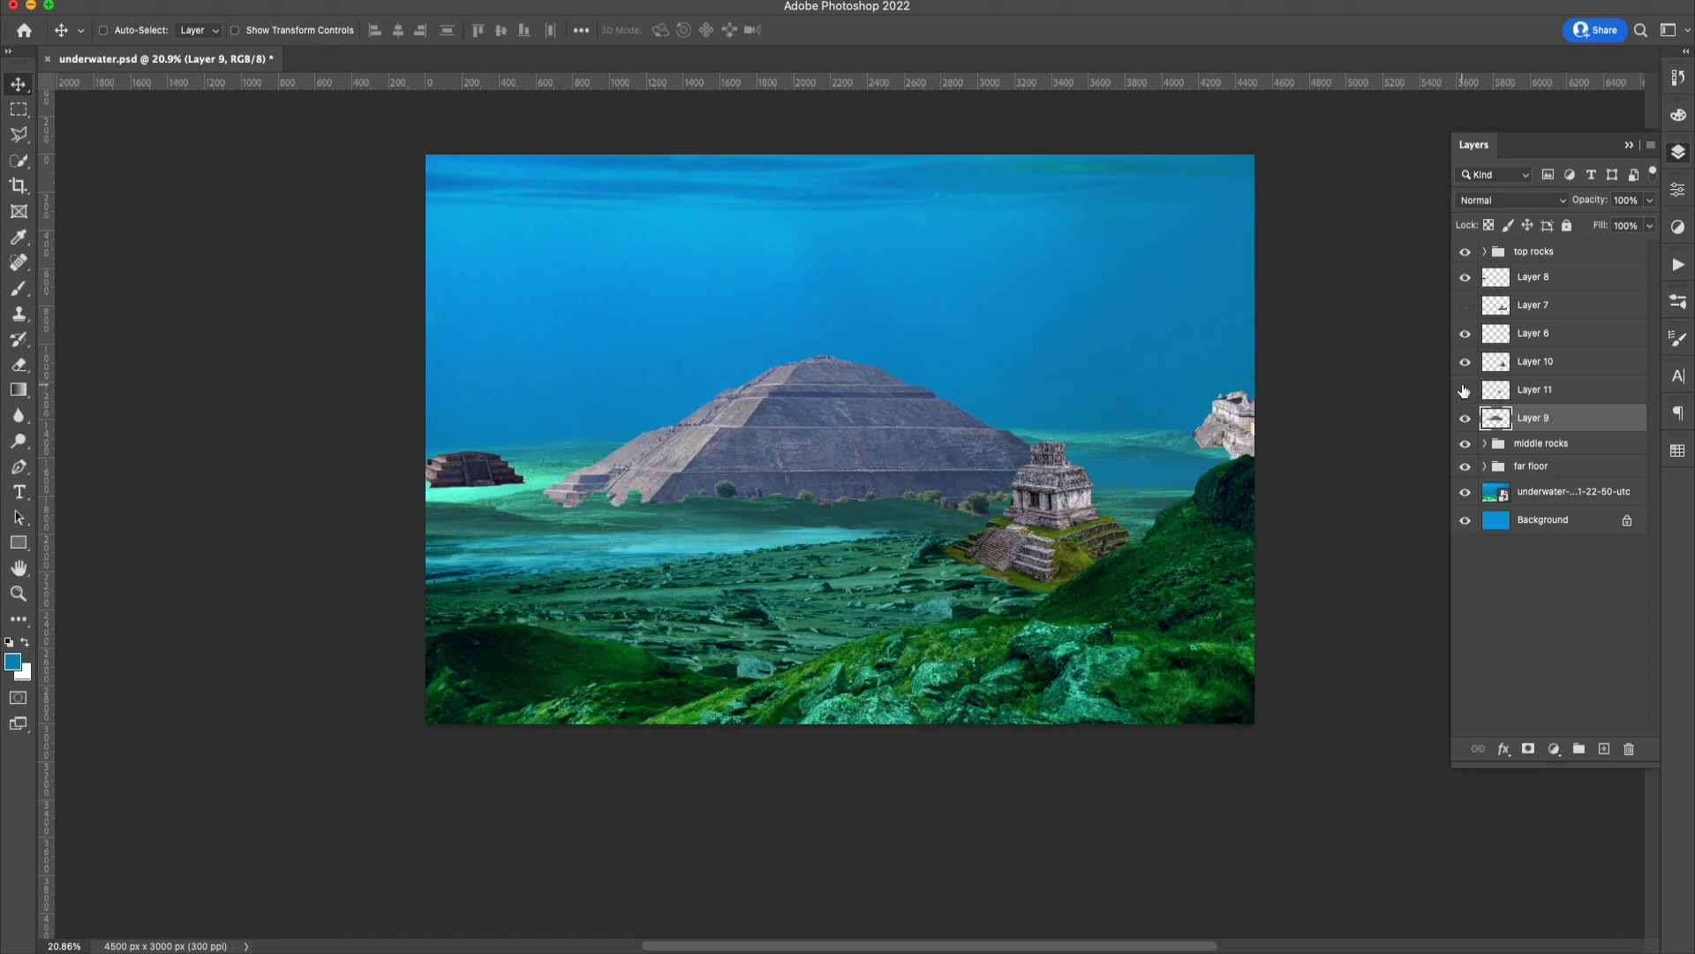
left_click(1571, 395)
mouse_move(906, 482)
left_mouse_down()
mouse_move(956, 537)
mouse_move(1172, 466)
left_mouse_up()
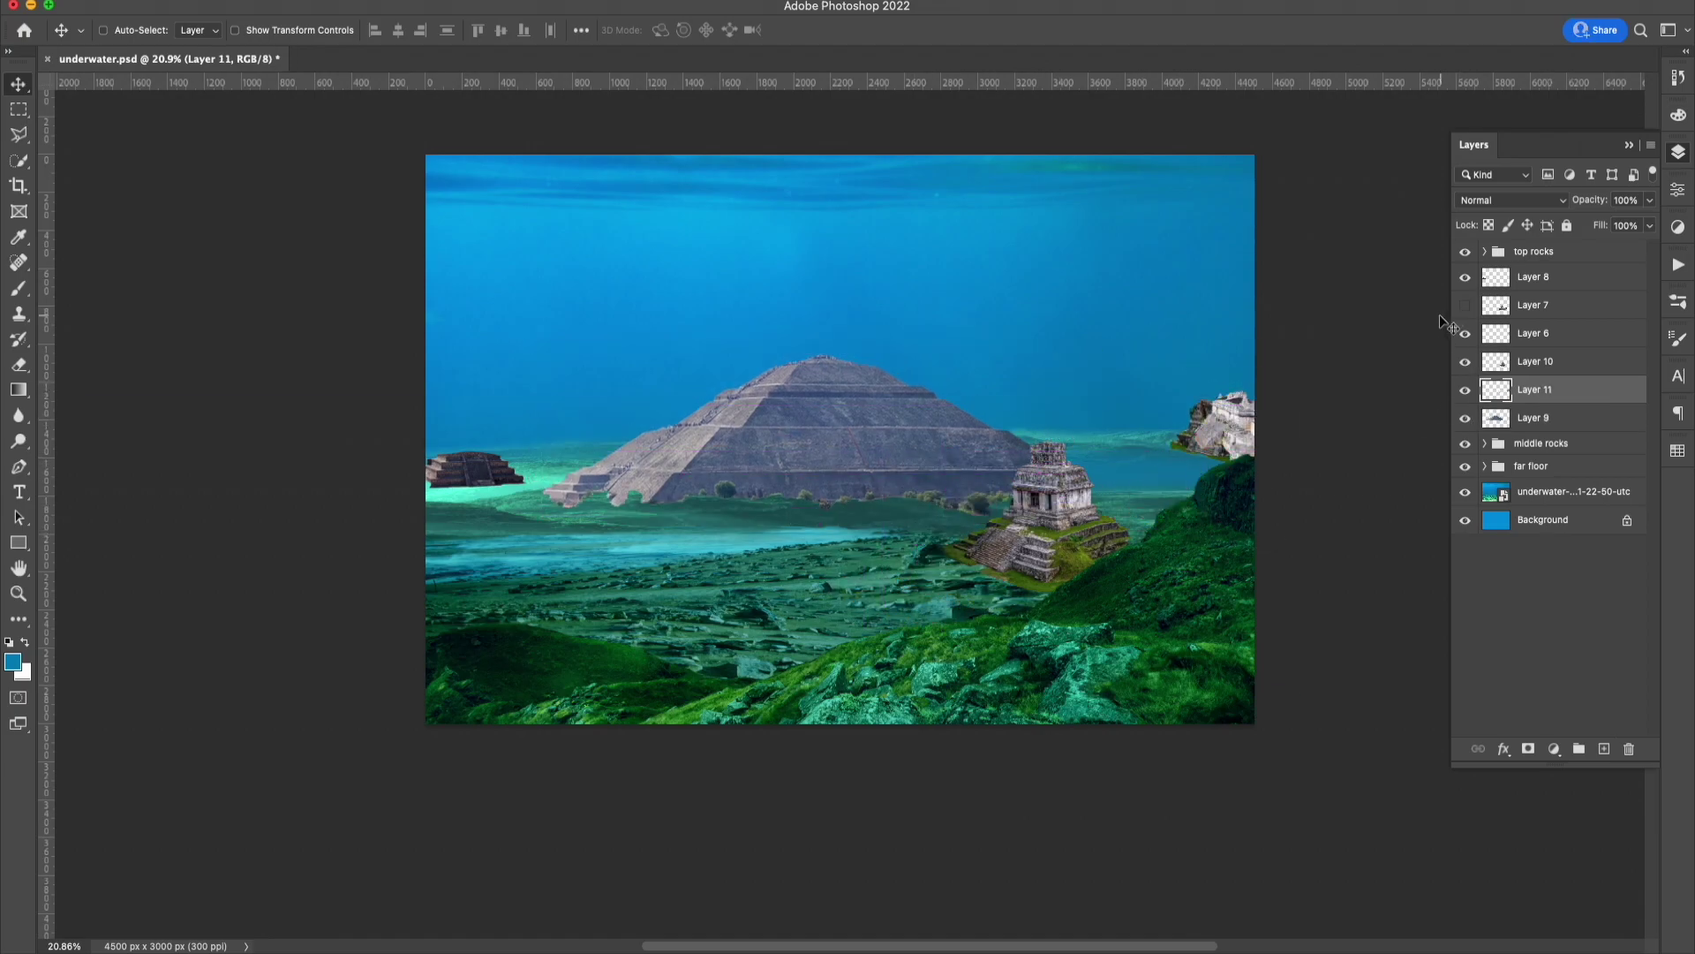
left_click(1523, 285)
left_click(1536, 390)
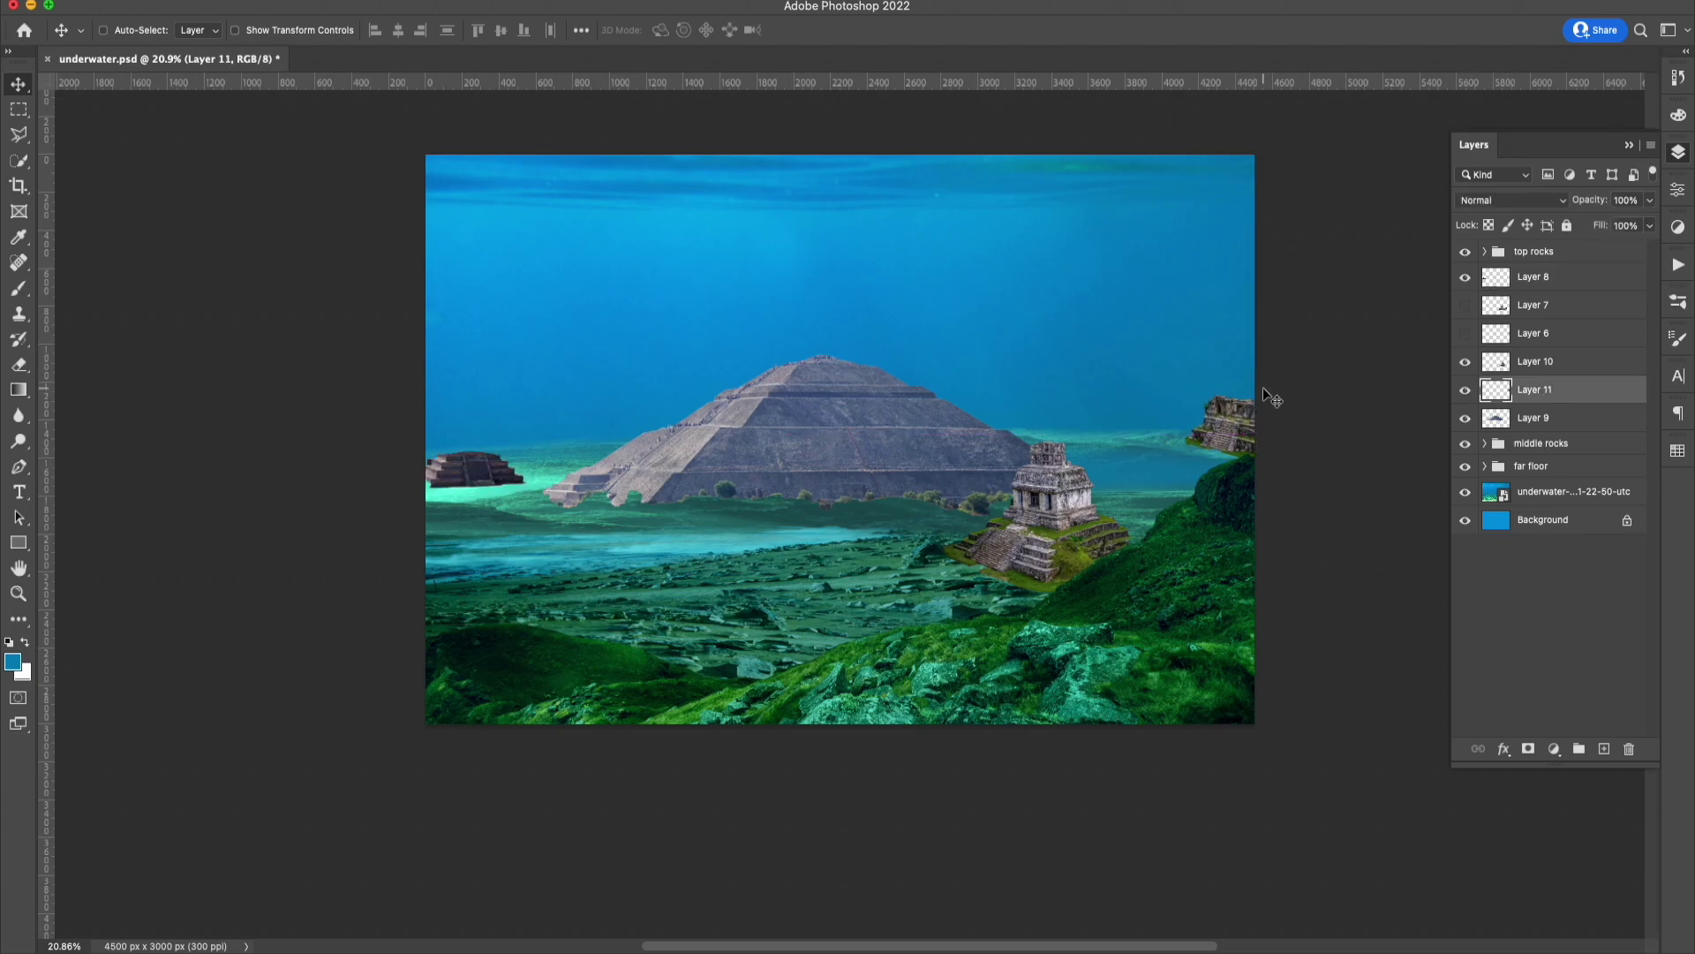
mouse_move(1263, 387)
left_mouse_down()
mouse_move(1221, 416)
mouse_move(1141, 403)
mouse_move(1246, 405)
left_mouse_up()
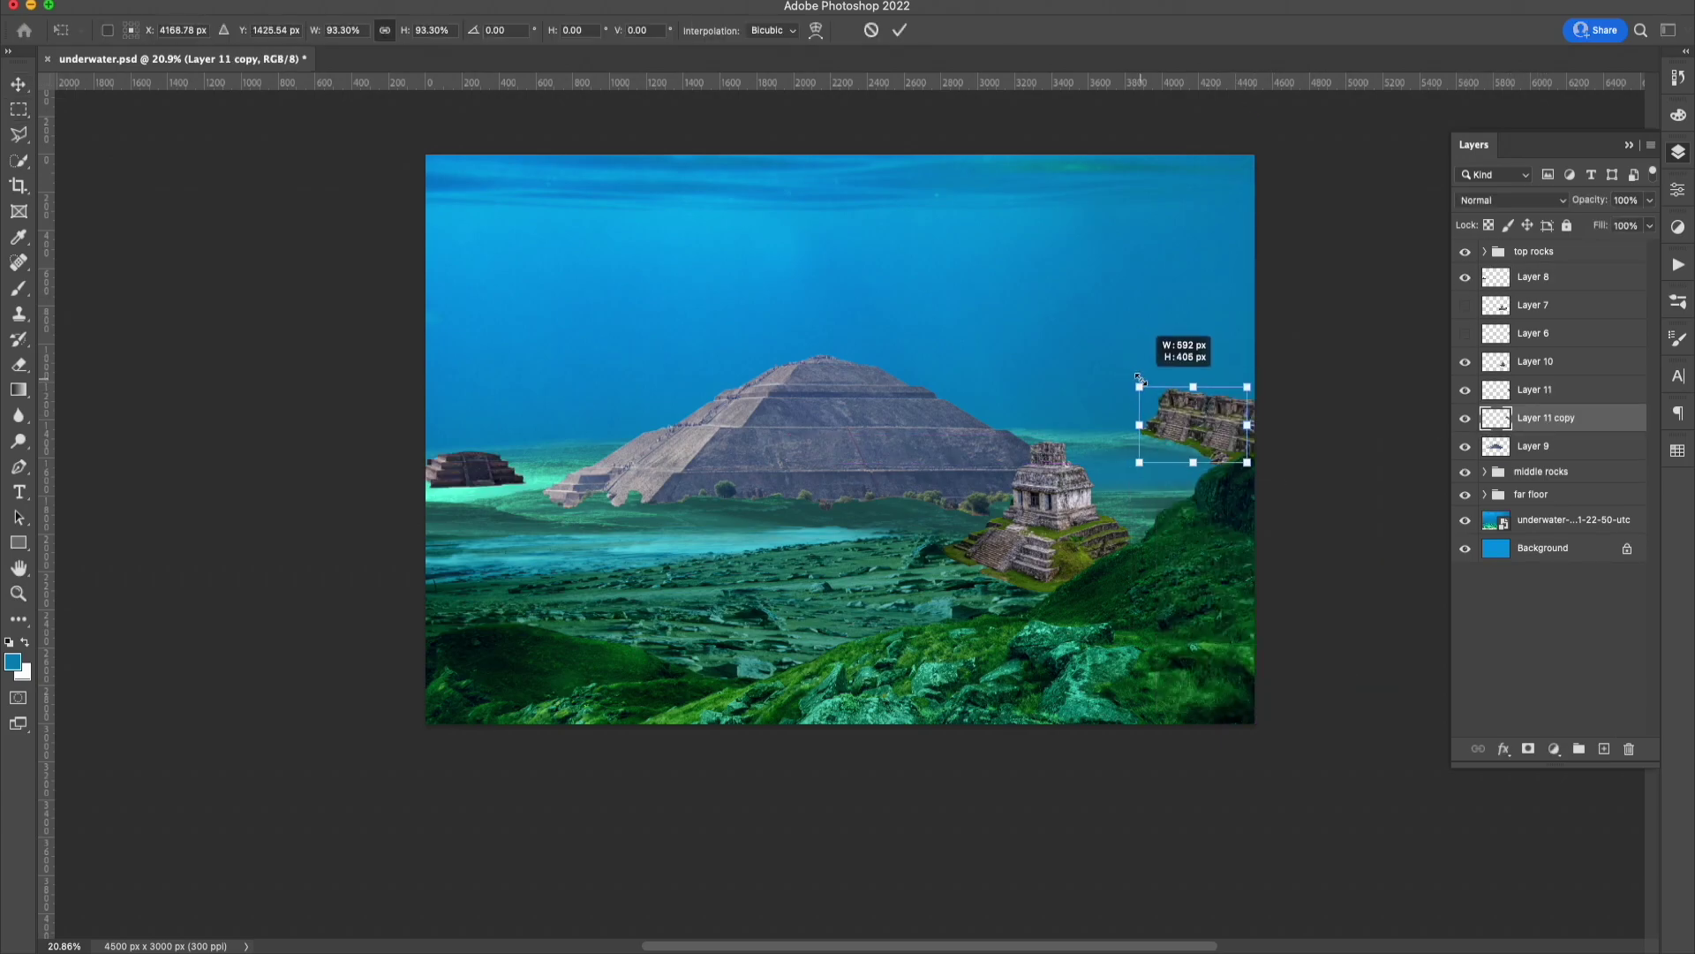
key("ctrl+z")
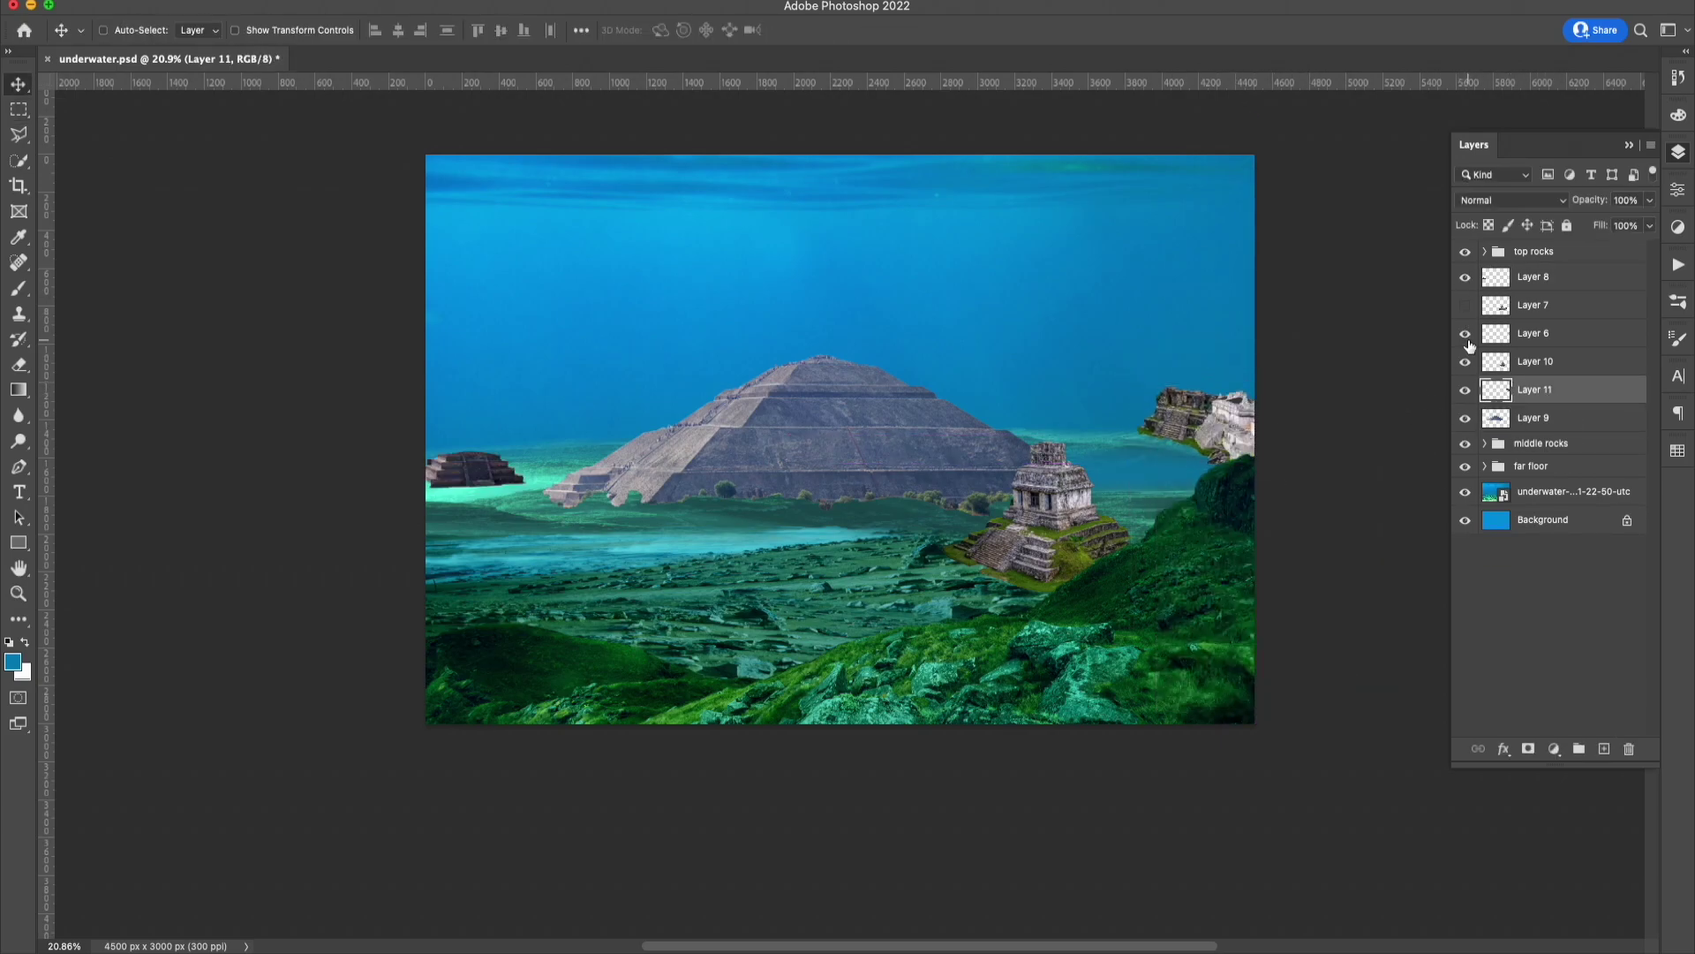
left_click_drag(1056, 337, 1086, 265)
Move the top temple to the right edge of the scene.
key("l")
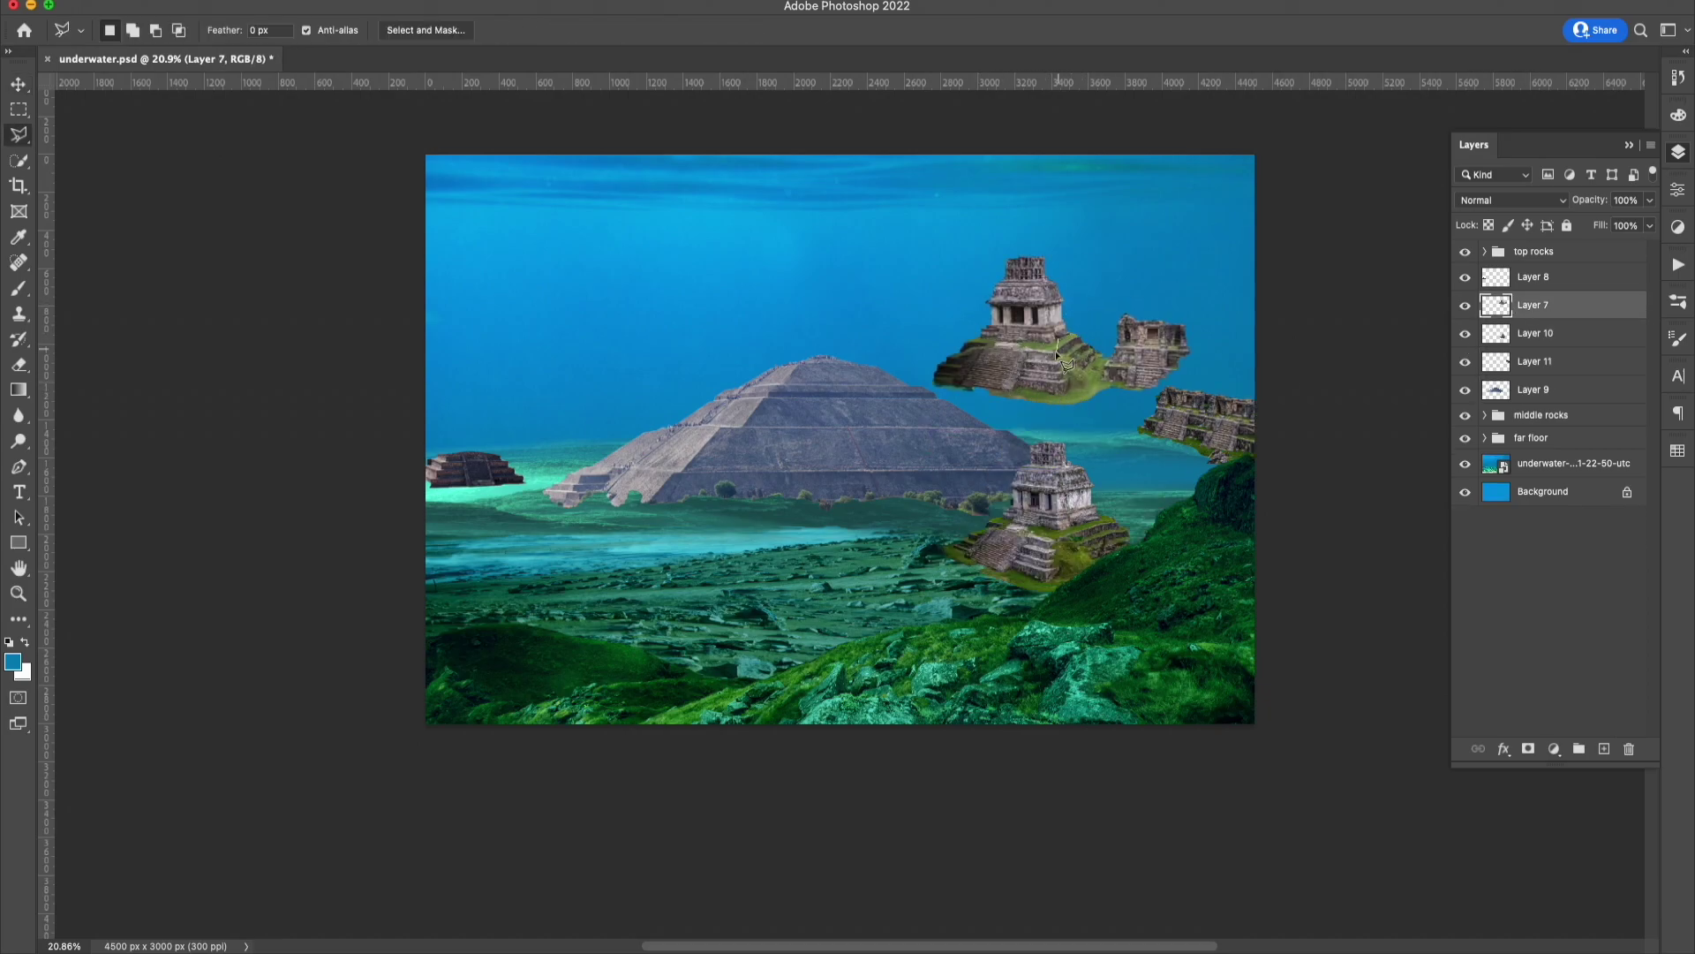
key("v")
left_click_drag(1024, 318, 1228, 340)
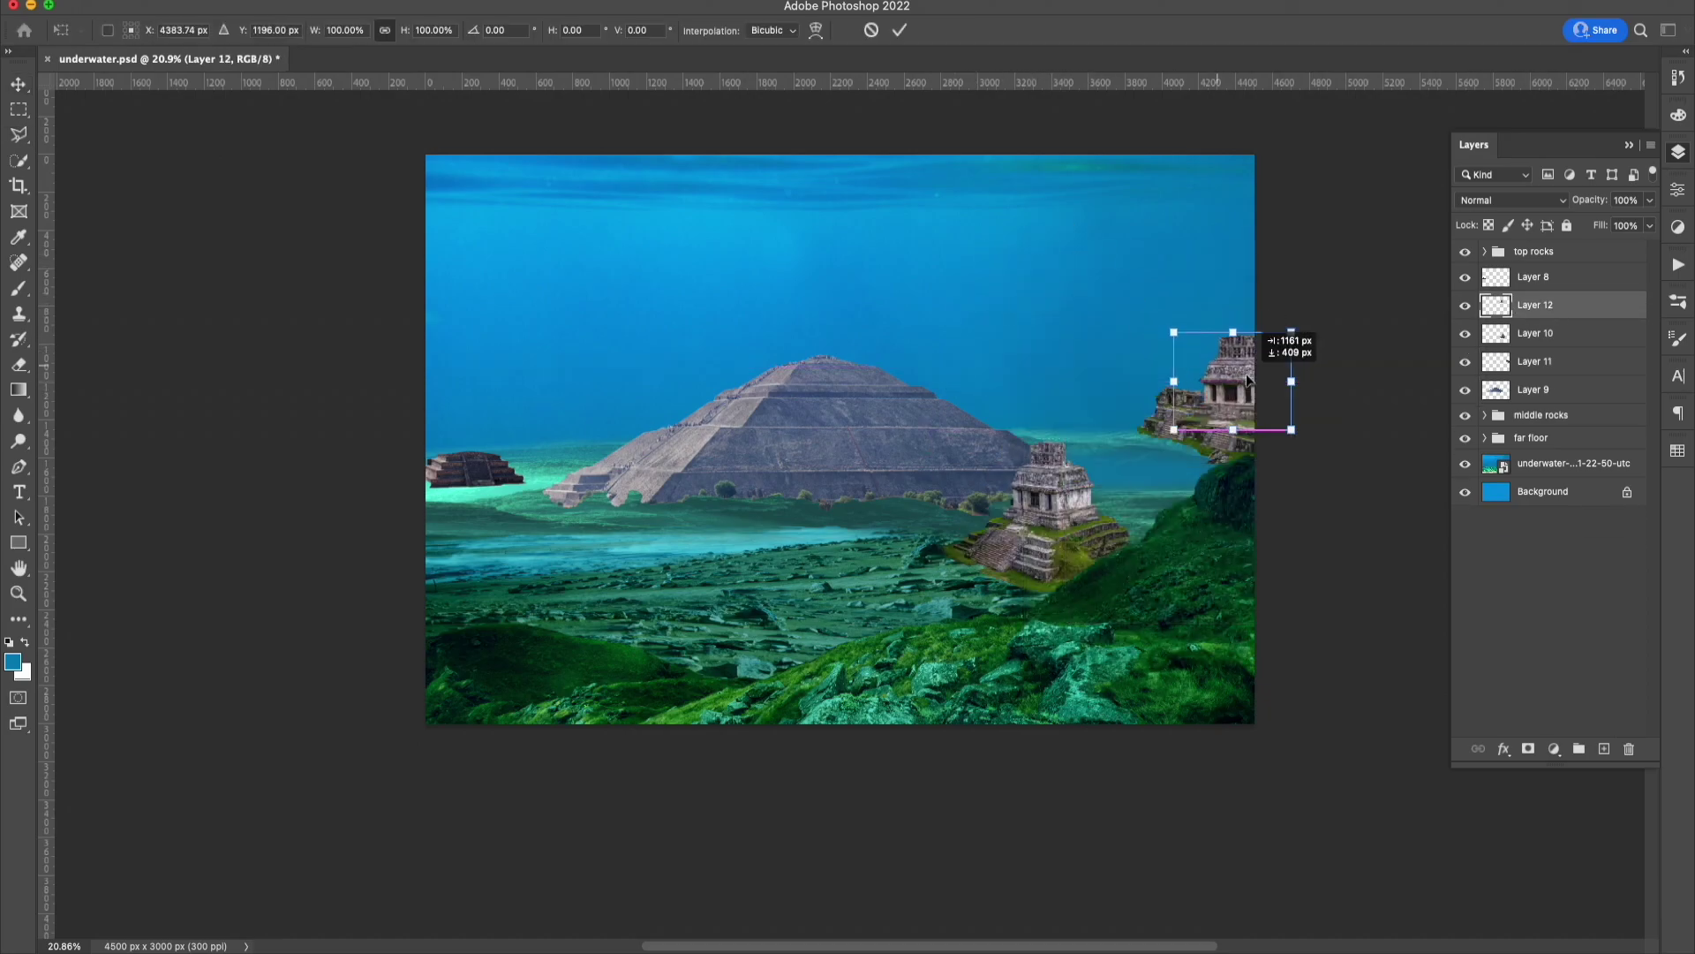
key("ctrl+t")
right_click(1161, 325)
key("Escape")
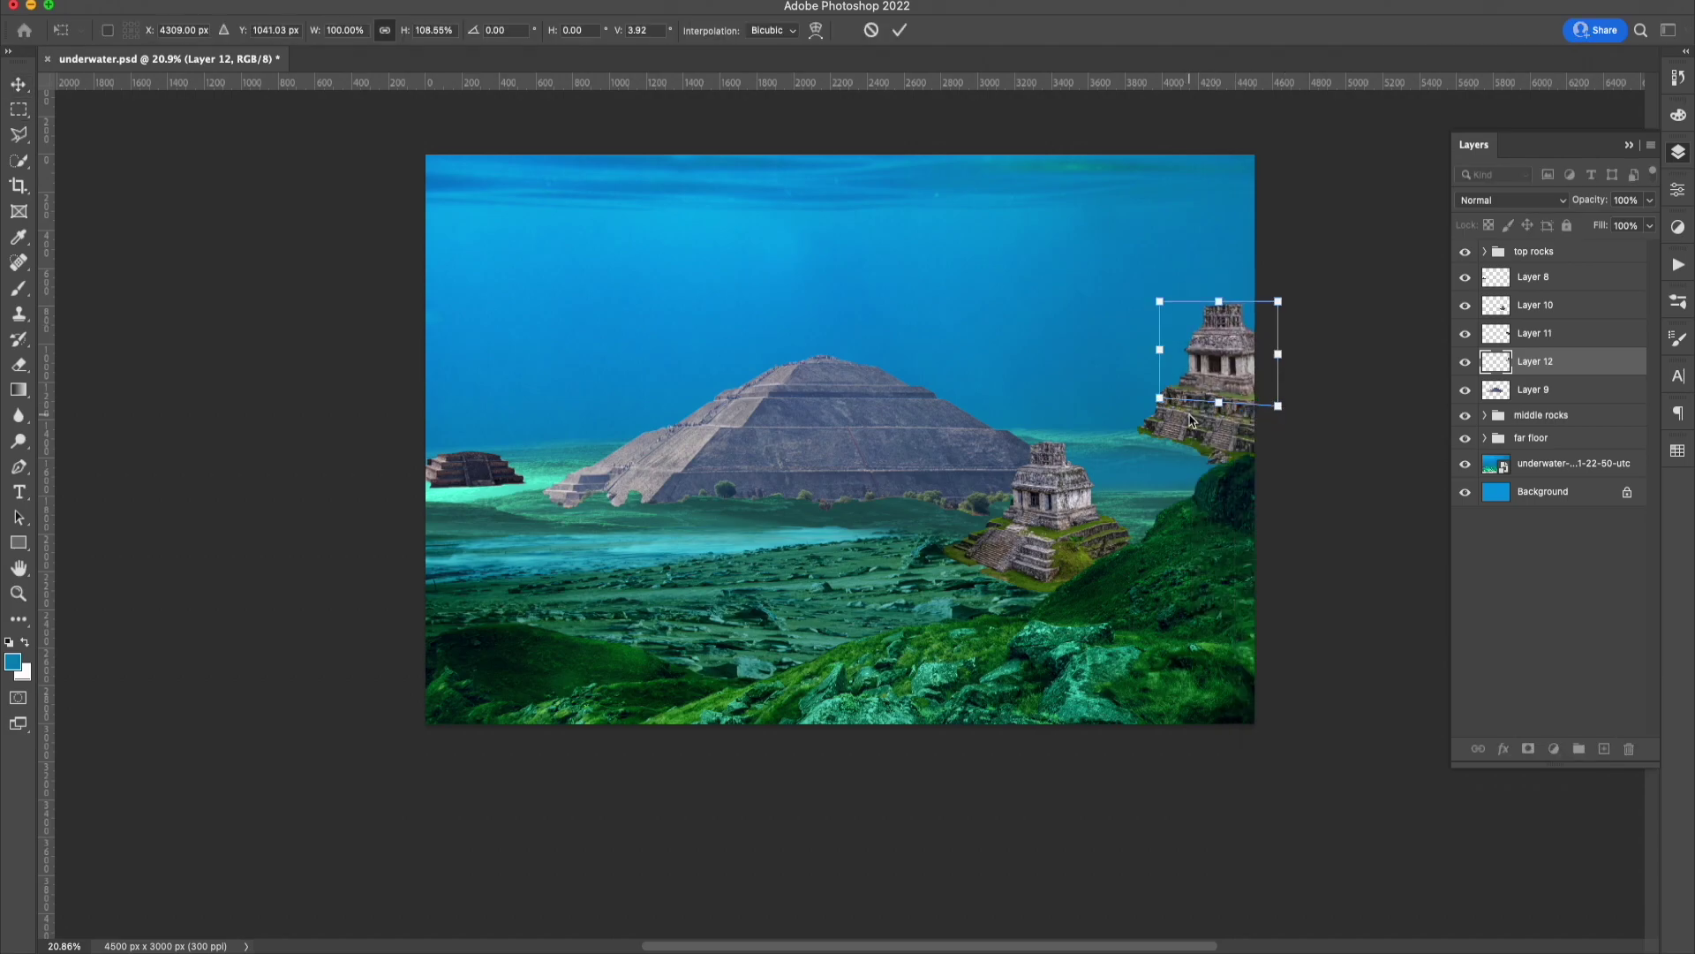
key("Escape")
key("m")
Merge Layers 11 and 12 into one temple and scale it down at the right edge.
left_click(1536, 276)
left_click(1536, 333)
left_click(1536, 361, "shift")
right_click(1537, 349)
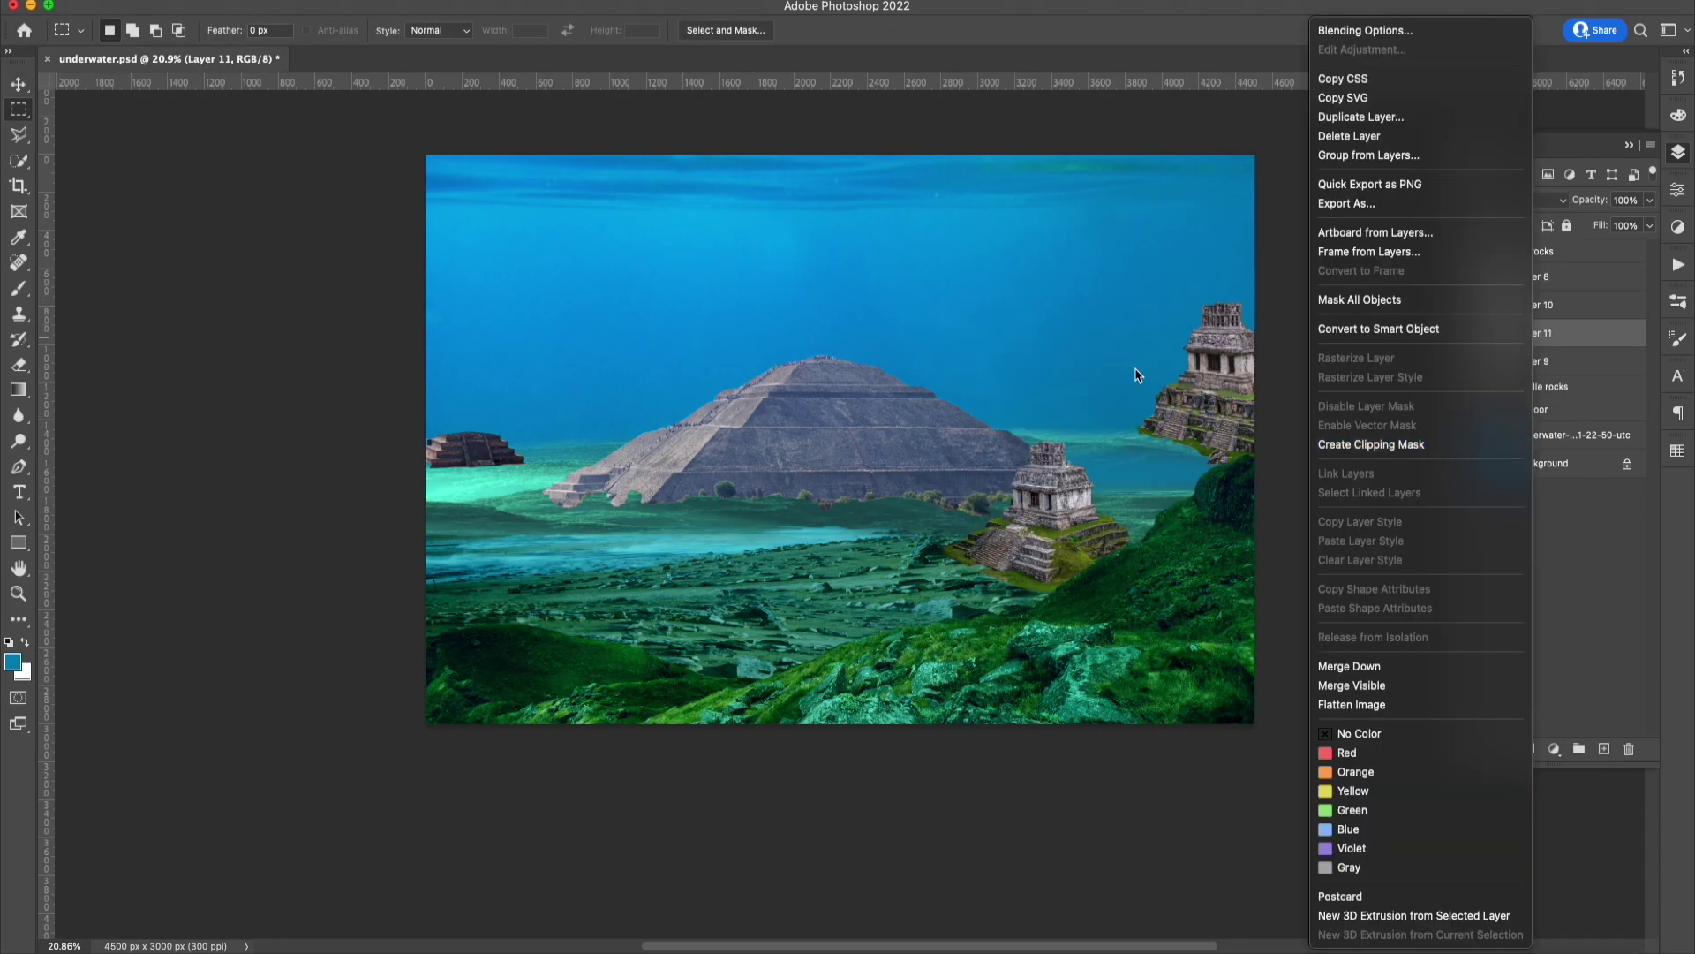
left_click(1457, 681)
key("ctrl+t")
left_click_drag(1241, 413, 1218, 424)
key("Return")
key("l")
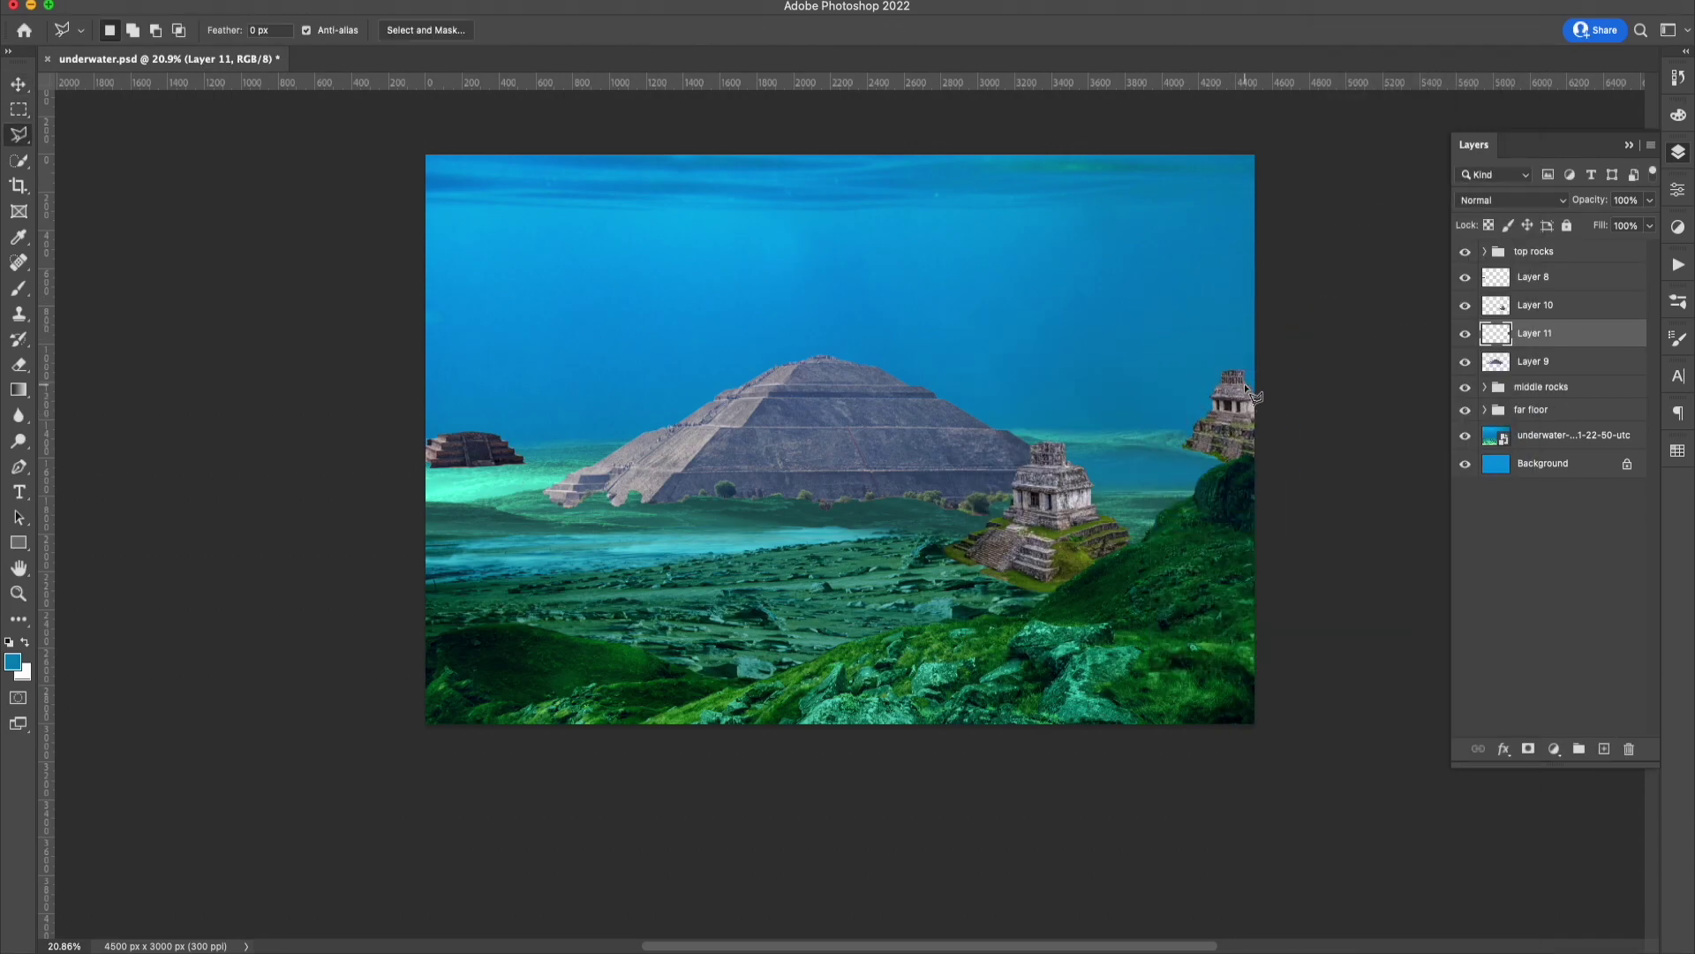
key("v")
scroll(1182, 333, "left", 3)
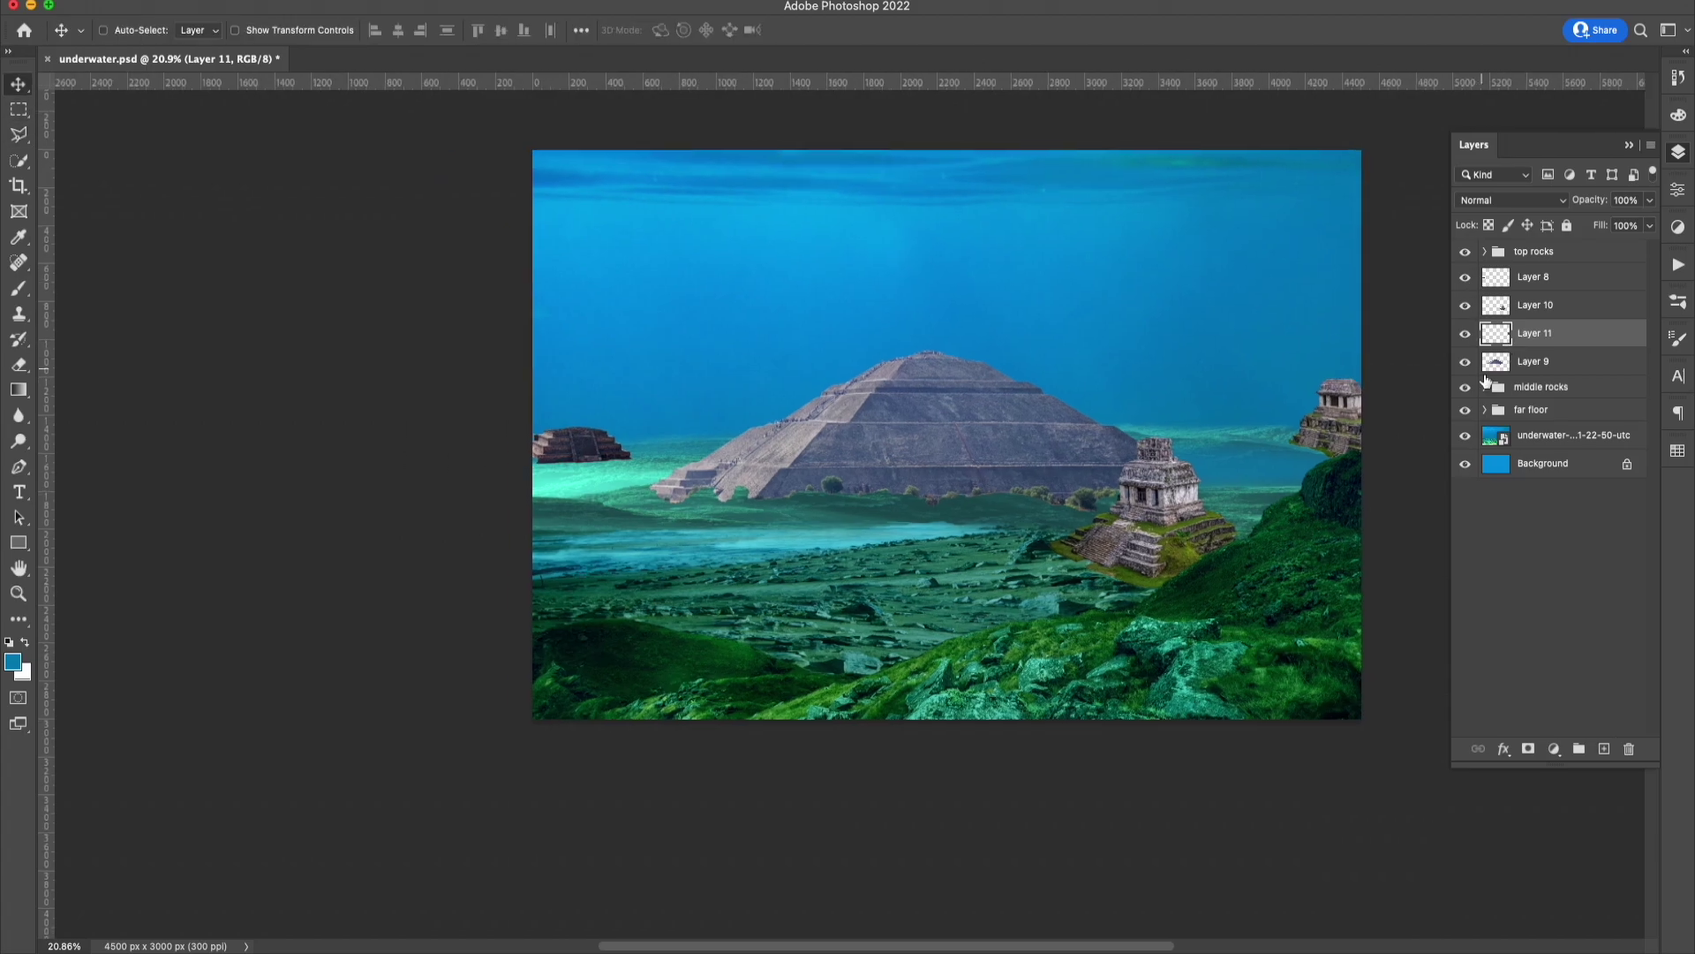
Add a layer mask to the big pyramid's layer (Layer 9).
left_click(1502, 362)
key("ctrl+shift+alt+n")
key("alt+bracketleft")
key("e")
right_click(992, 539)
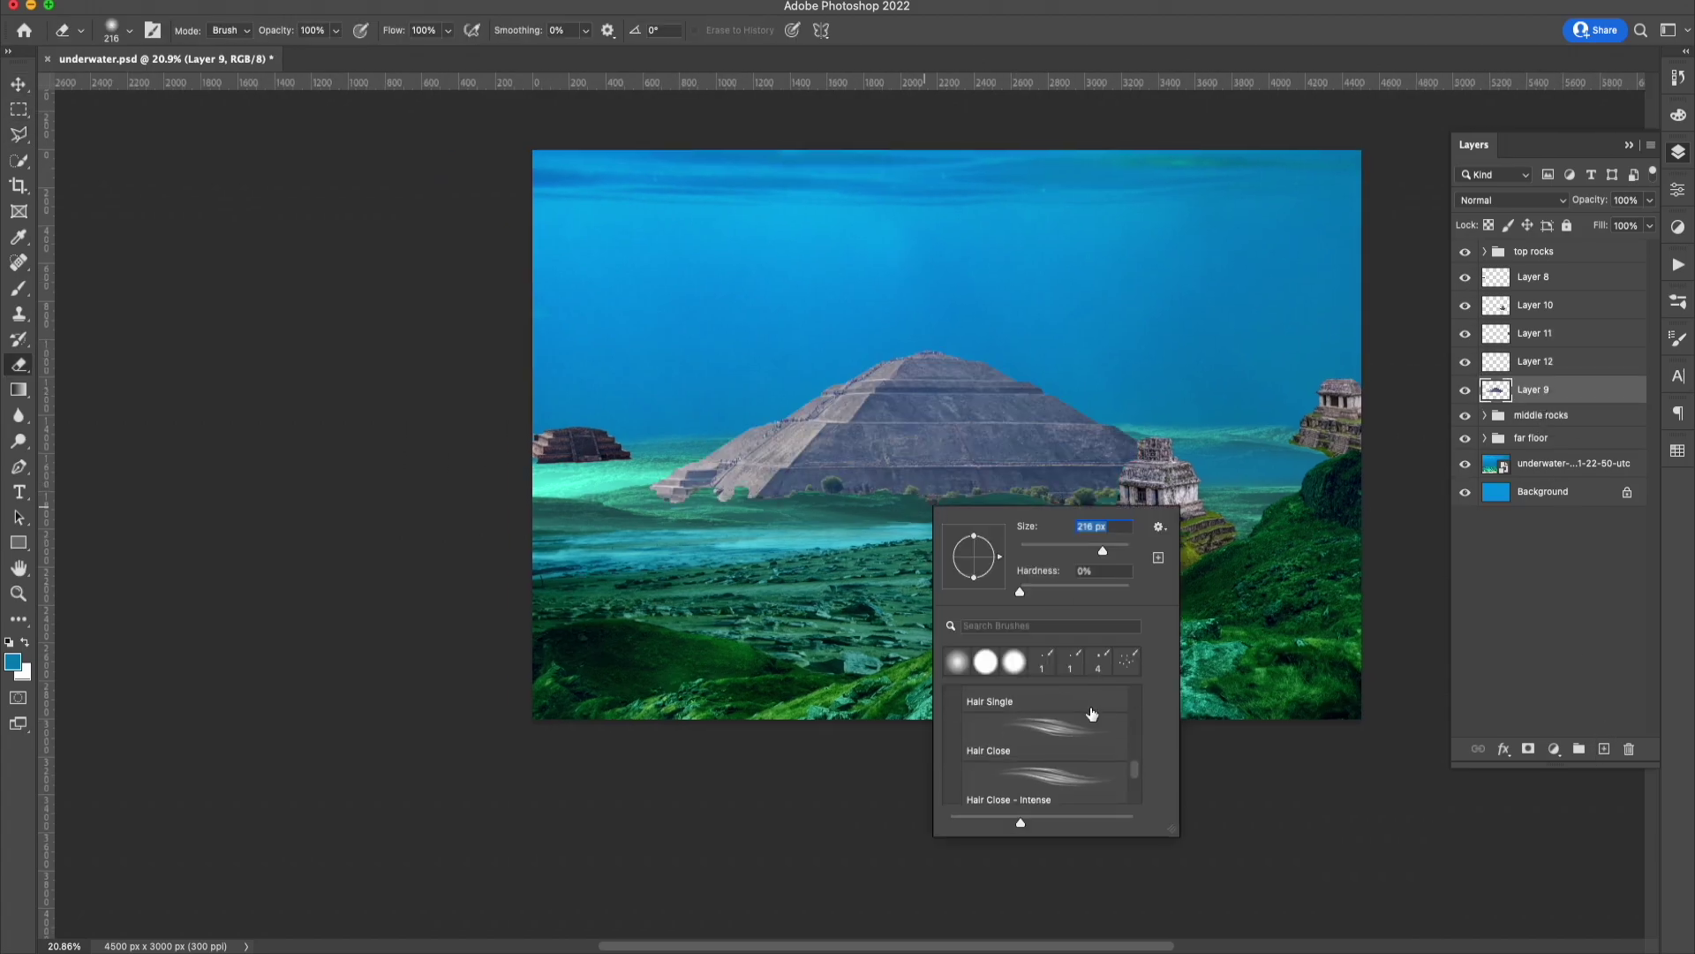
left_click(1528, 749)
Paint black on the mask with the clouds 1.jpg brush at 36–57 px to blend the base.
key("b")
right_click(971, 473)
left_click(1050, 697)
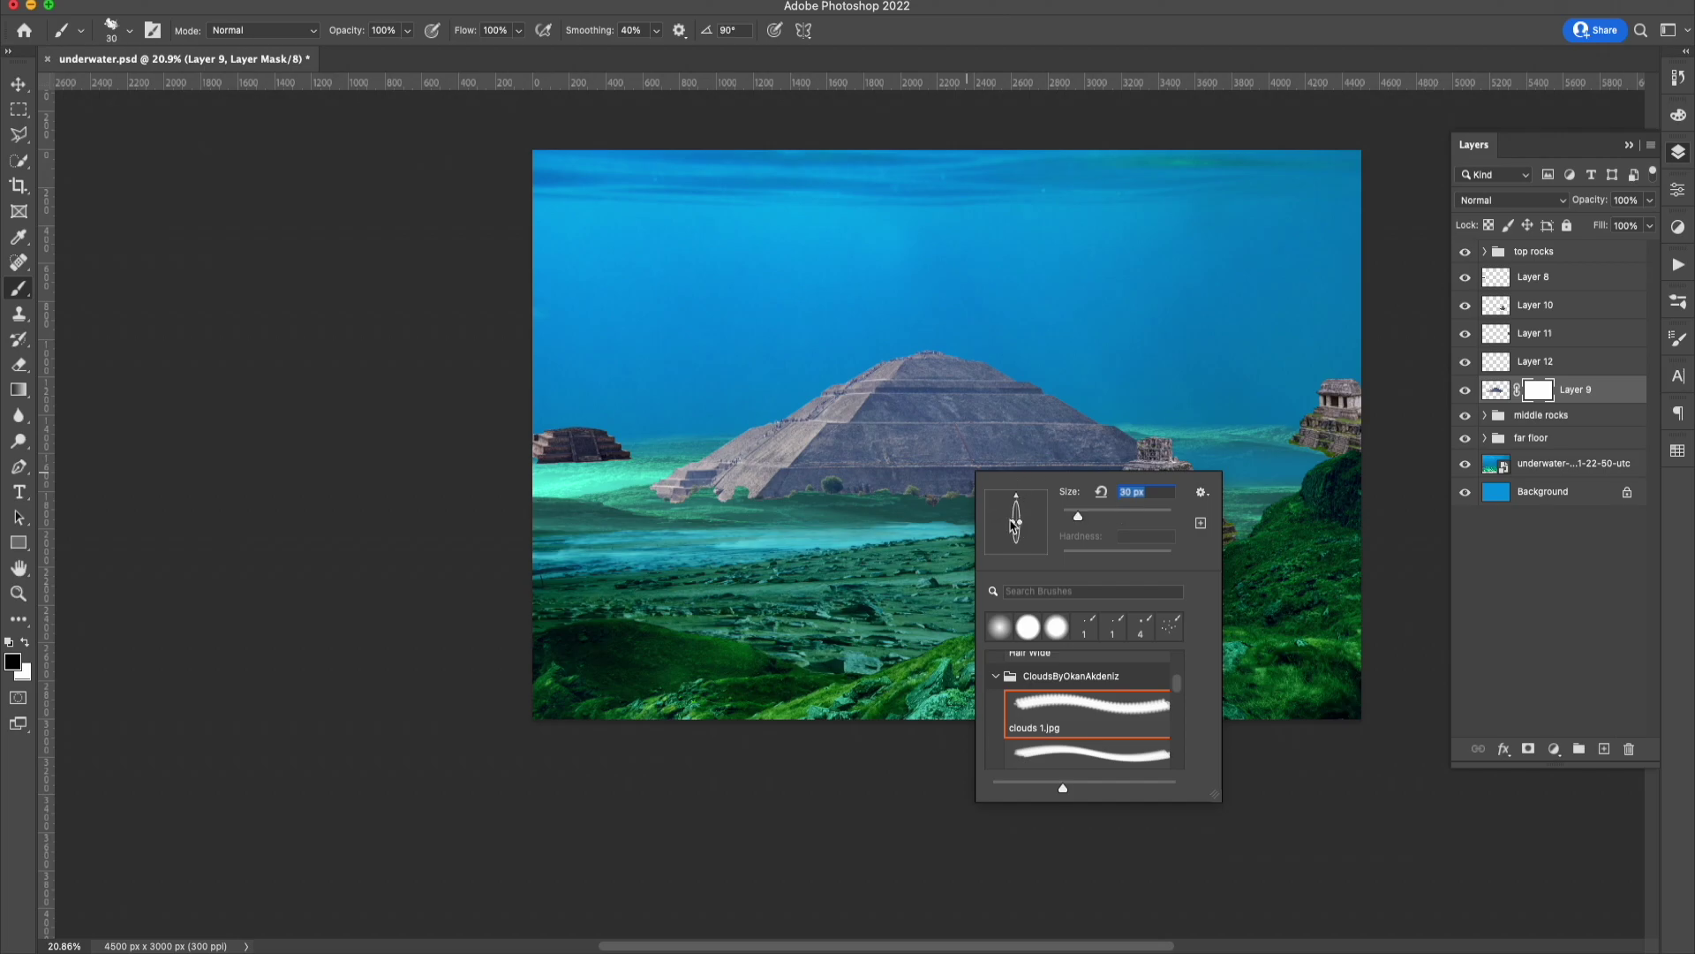
type("36")
key("Return")
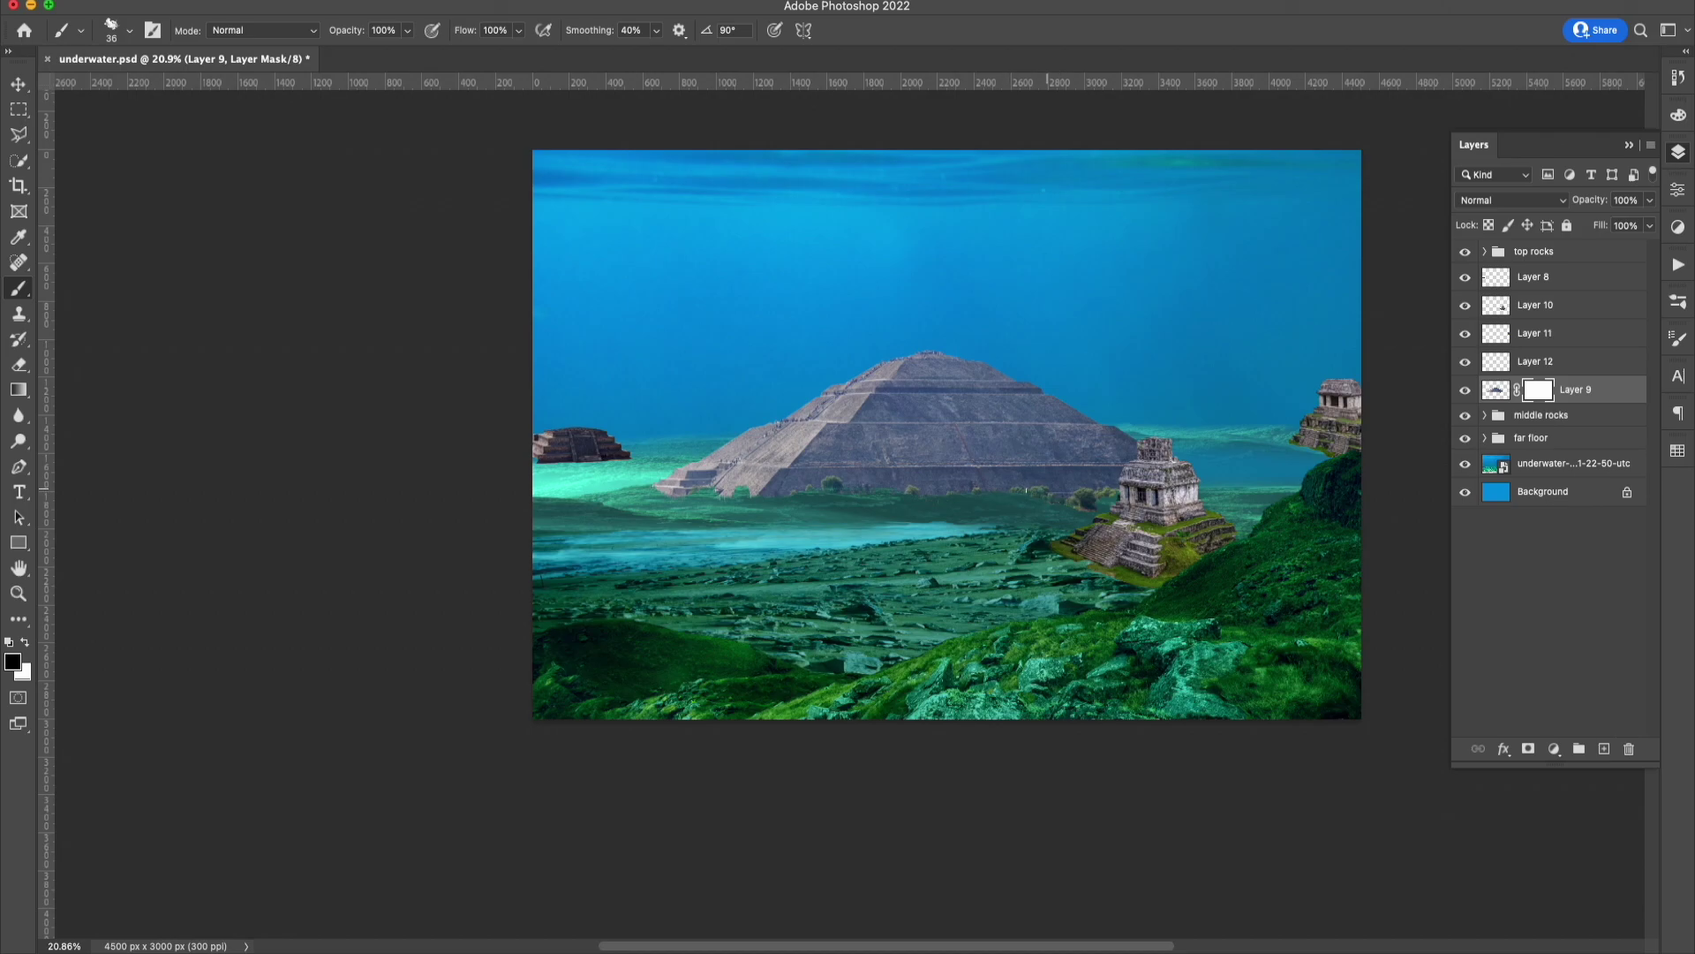
right_click(1027, 490)
left_click_drag(1148, 521, 1172, 521)
key("Return")
right_click(1074, 501)
key("Return")
Add an empty cleanup layer above the pyramid and spot-heal the people on the lower stairs.
key("v")
scroll(727, 441, "up", 5)
left_click(1494, 389)
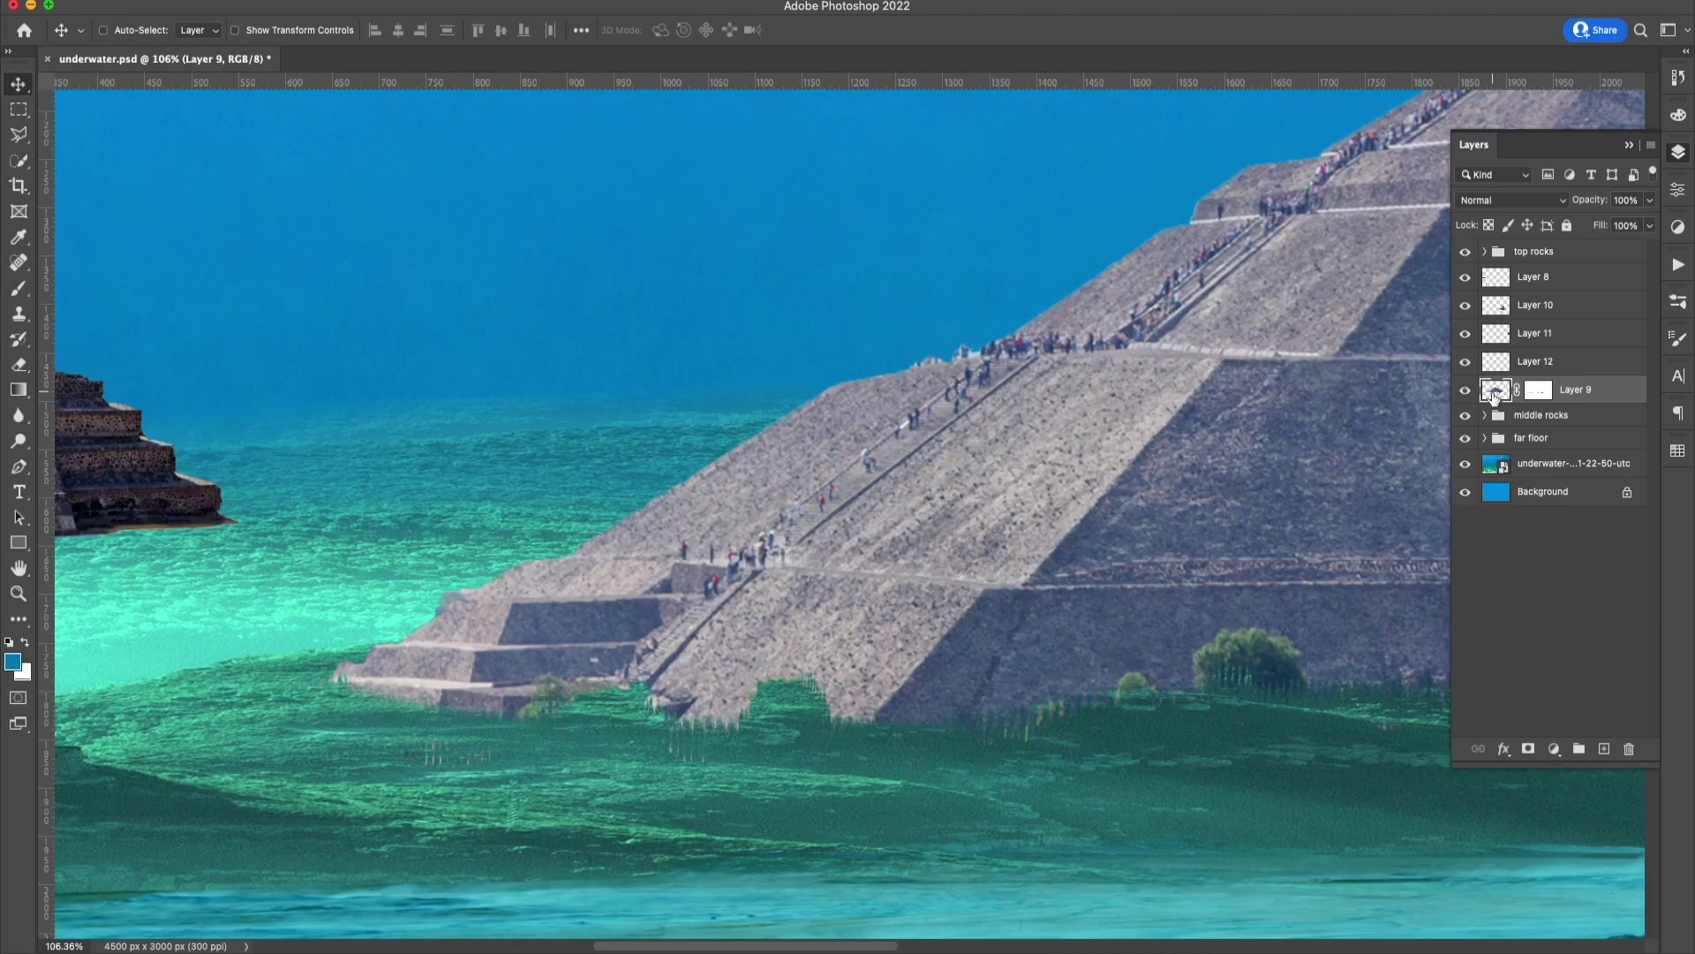
key("ctrl+shift+alt+n")
key("j")
left_click_drag(684, 605, 782, 530)
left_click_drag(627, 666, 720, 607)
left_click_drag(795, 528, 839, 477)
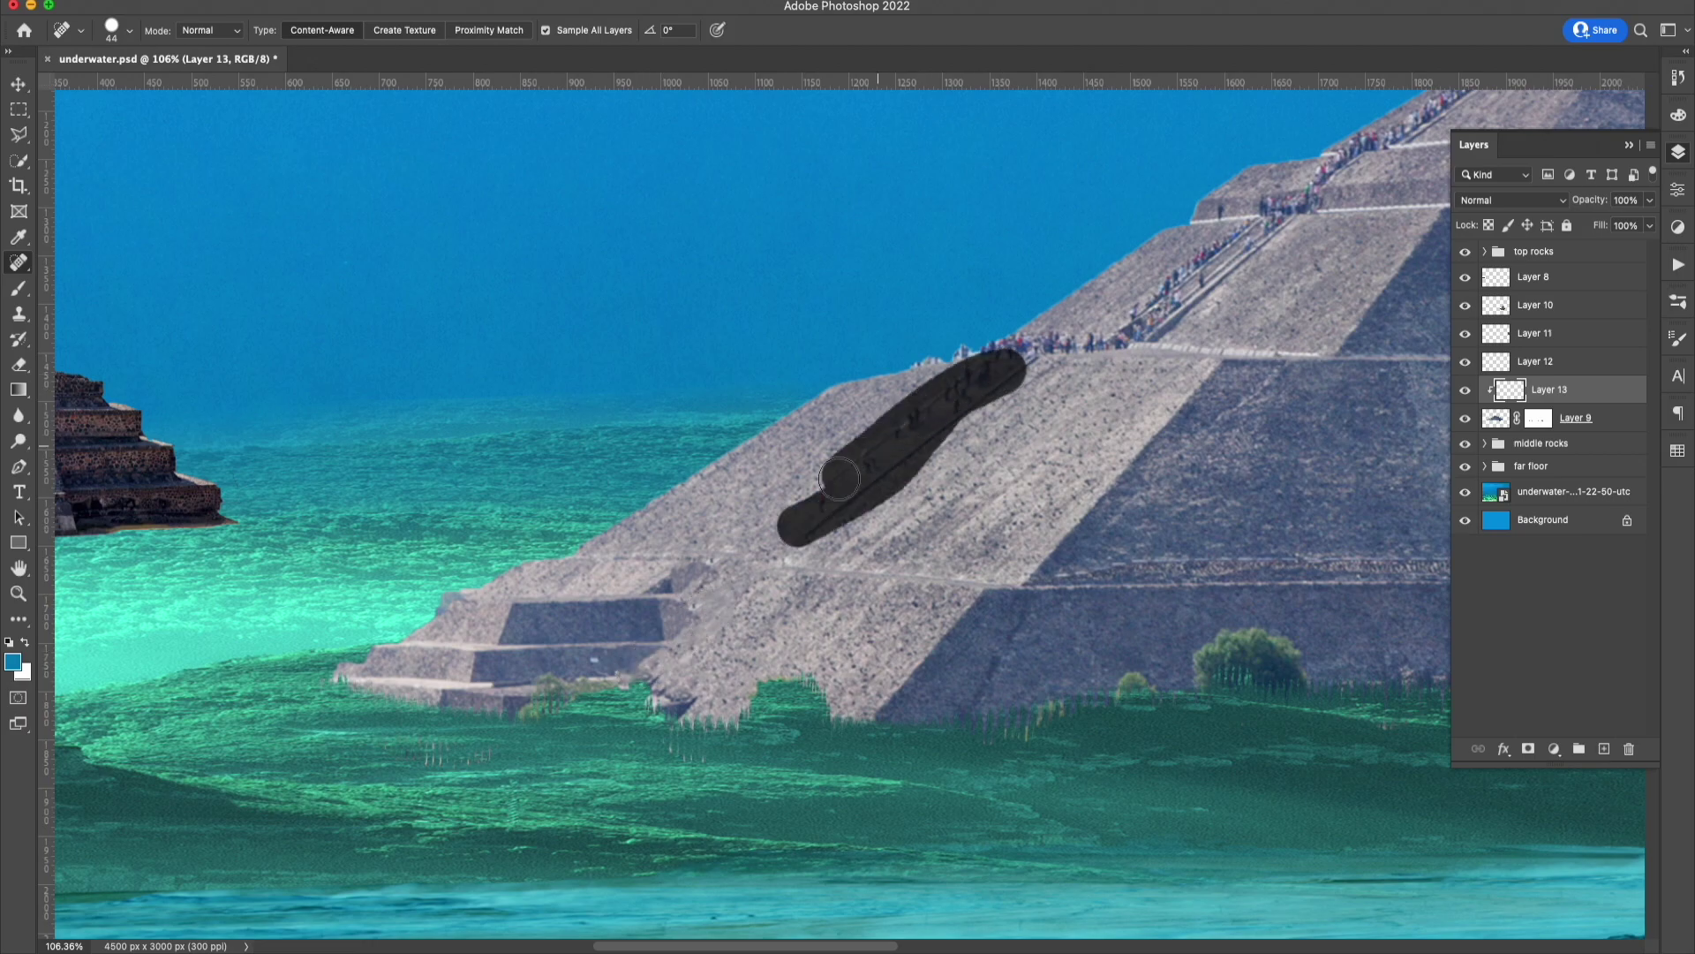
Reselect the cleanup layer and spot-heal the crowds along the upper stairs.
scroll(838, 478, "up", 3)
key("b")
key("alt+bracketleft")
right_click(801, 459)
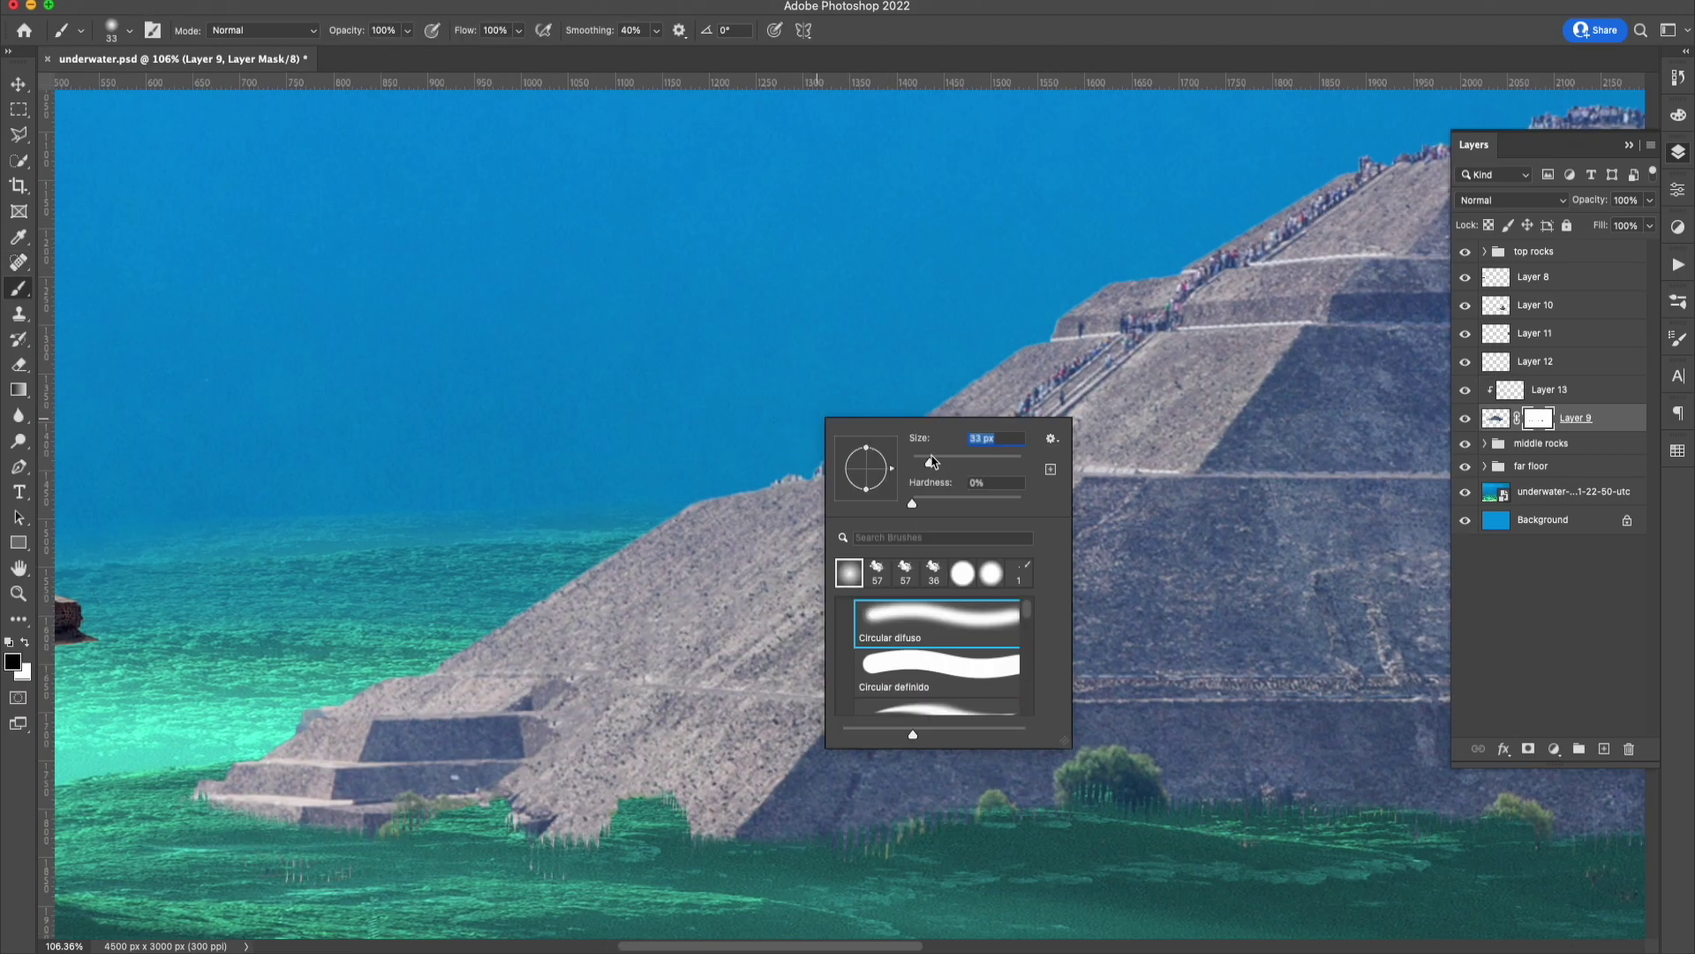
key("Escape")
scroll(801, 459, "up", 2)
left_click(1510, 389)
key("s")
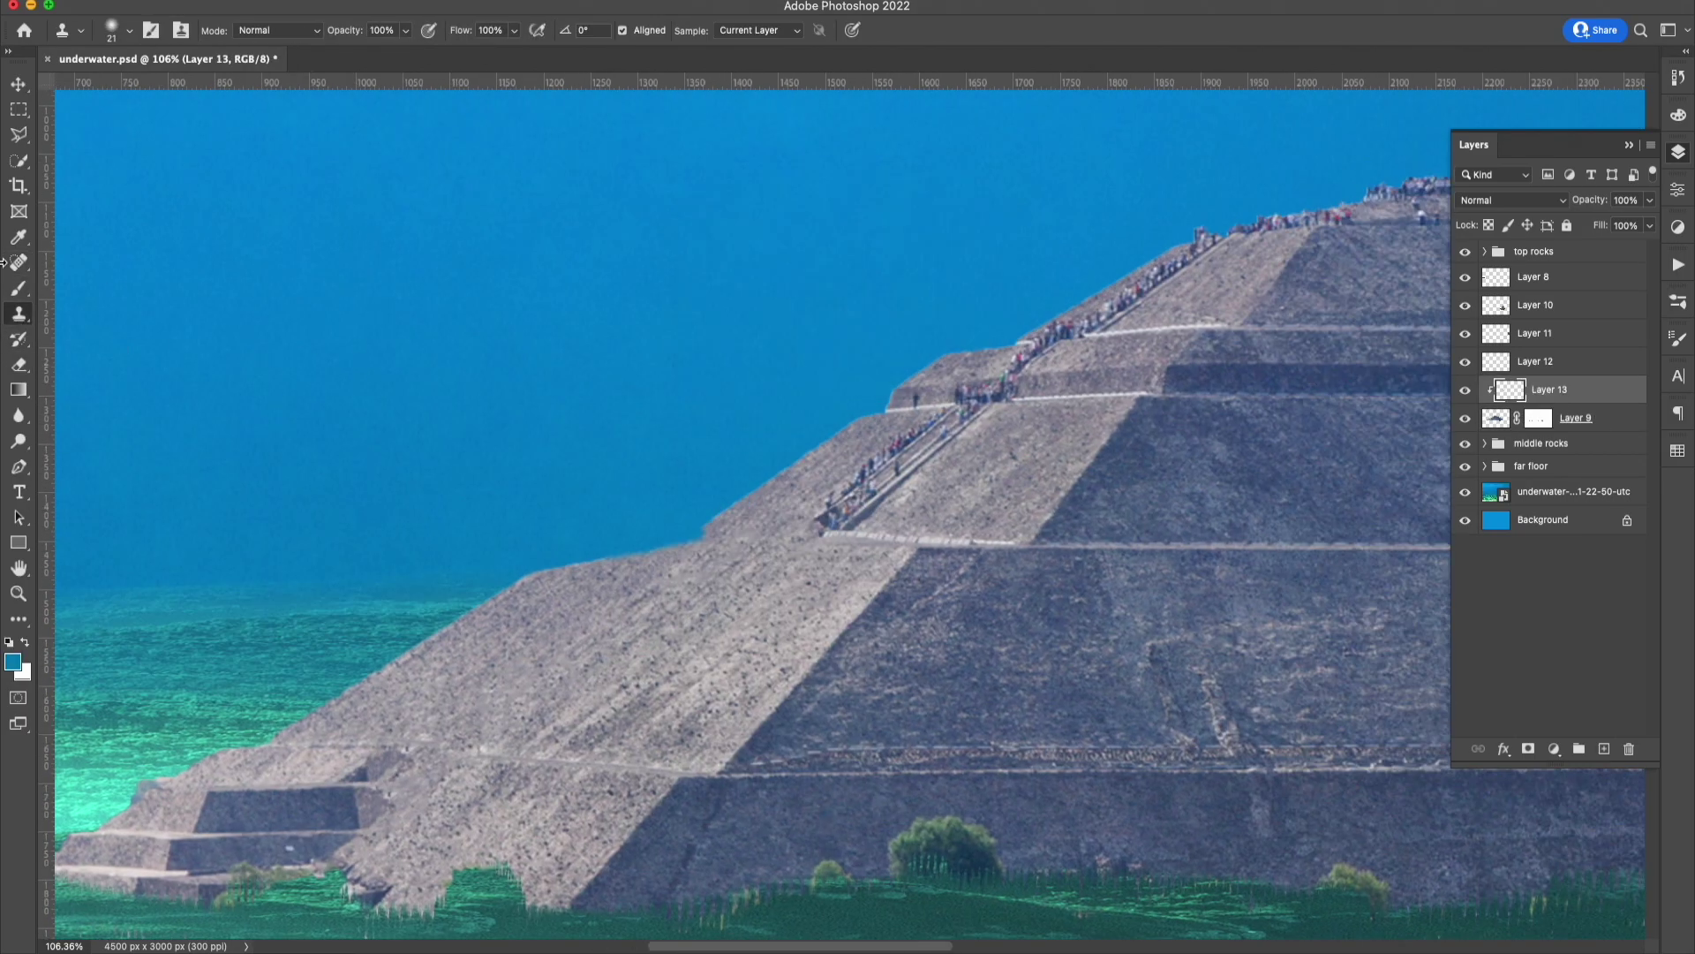
key("j")
mouse_move(803, 528)
left_mouse_down()
mouse_move(922, 463)
mouse_move(1187, 256)
left_mouse_up()
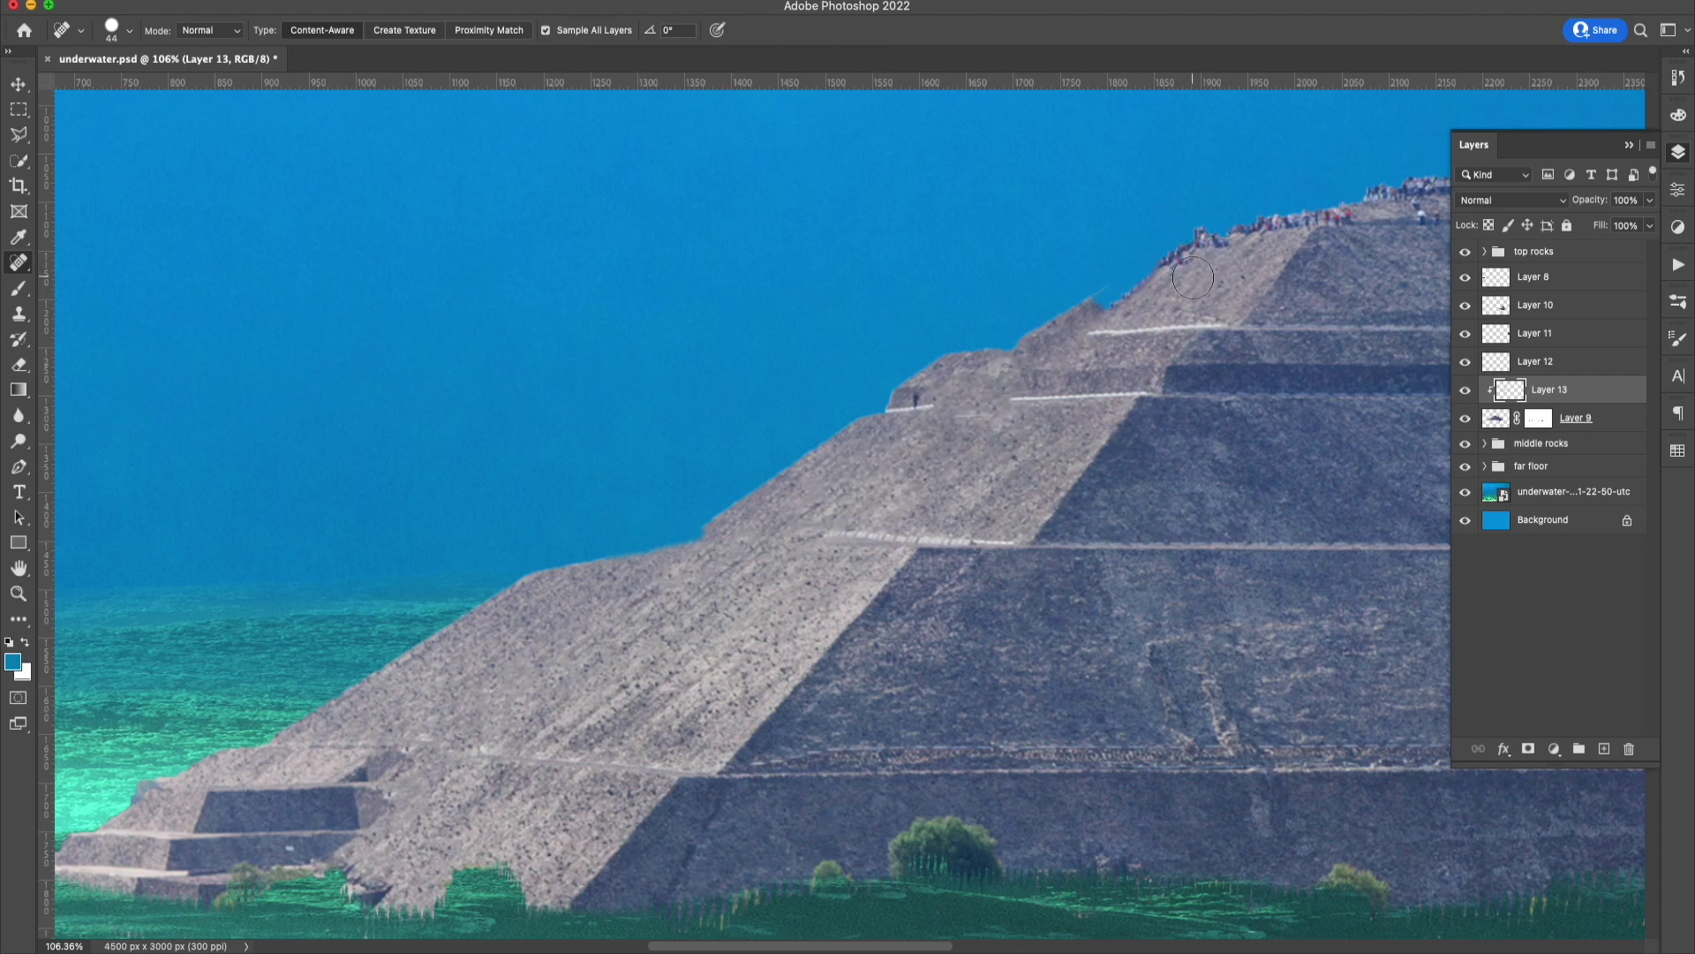
scroll(1188, 256, "up", 2)
scroll(1188, 256, "right", 3)
left_click_drag(1060, 320, 936, 402)
Merge the cleanup layer into the pyramid and erase the crowd on the summit.
key("s")
key("alt+bracketleft")
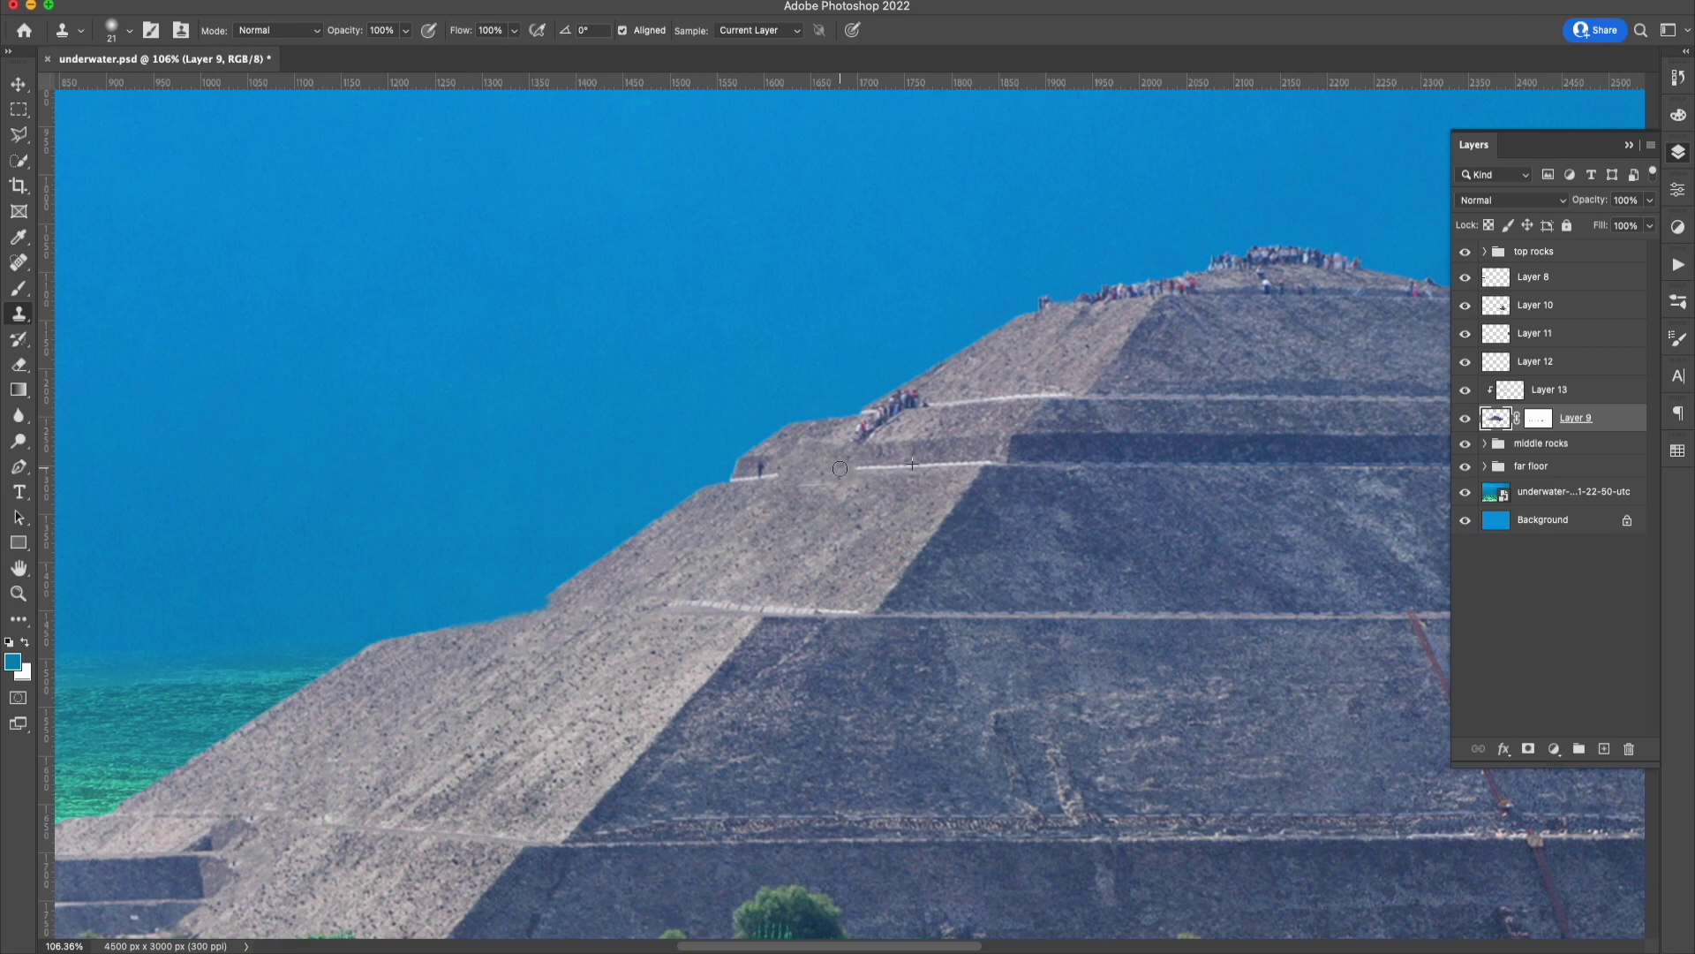
key("ctrl+e")
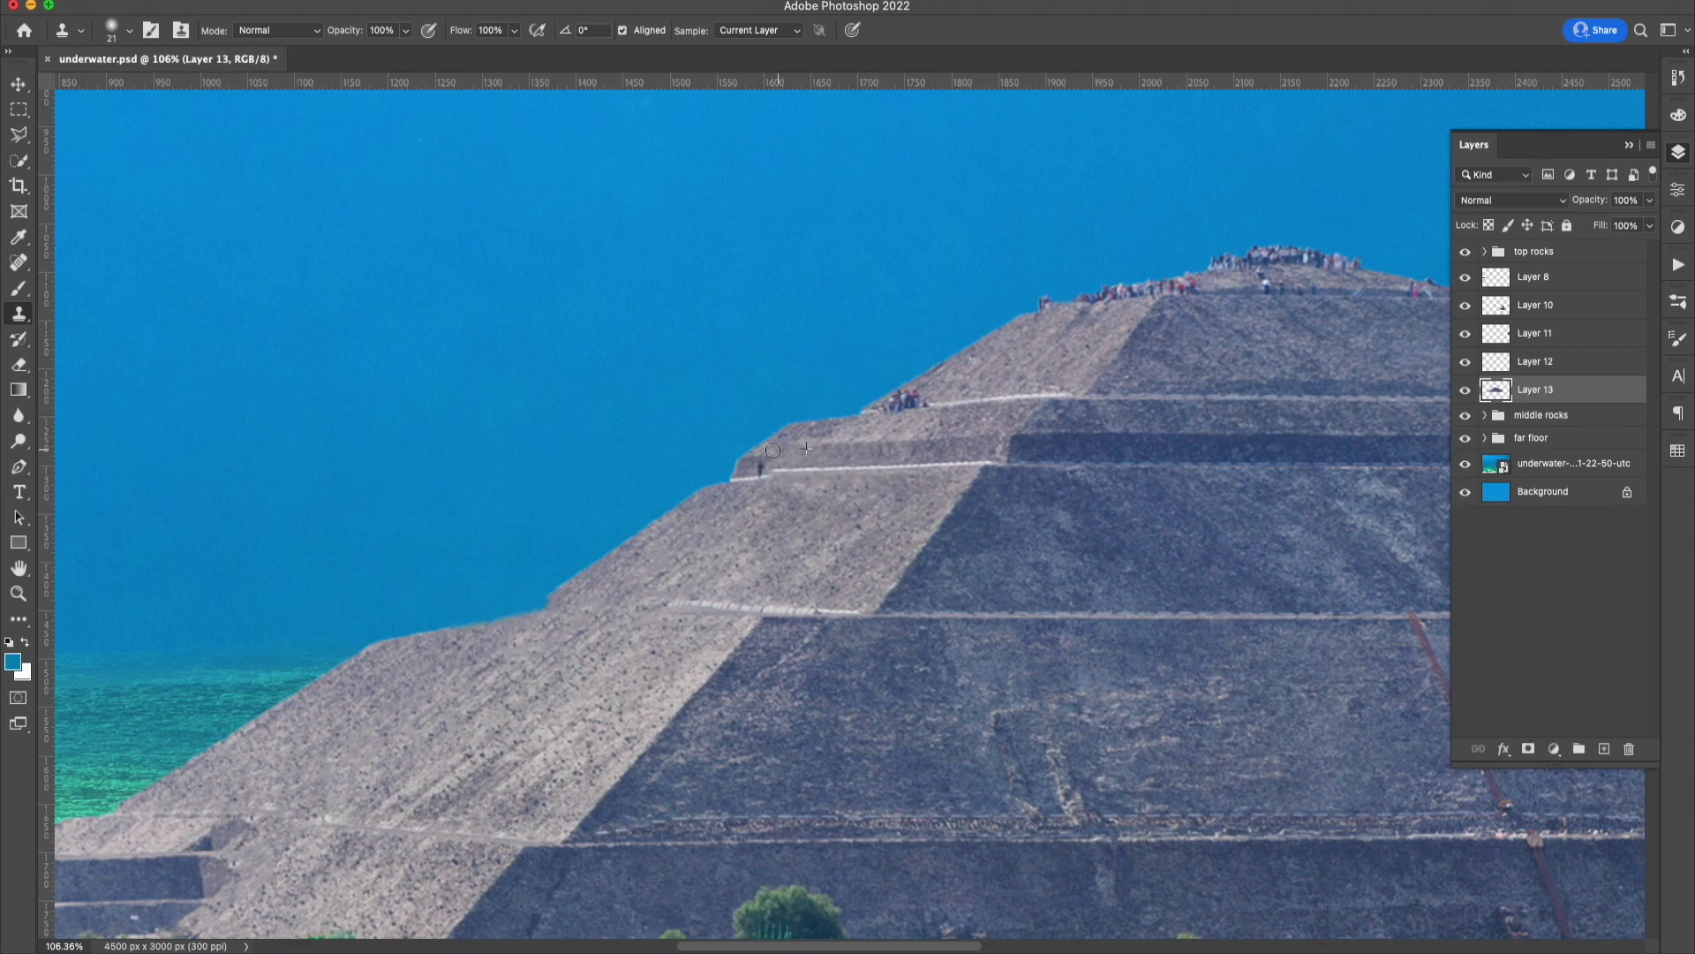
scroll(889, 402, "right", 5)
scroll(985, 367, "up", 1)
key("e")
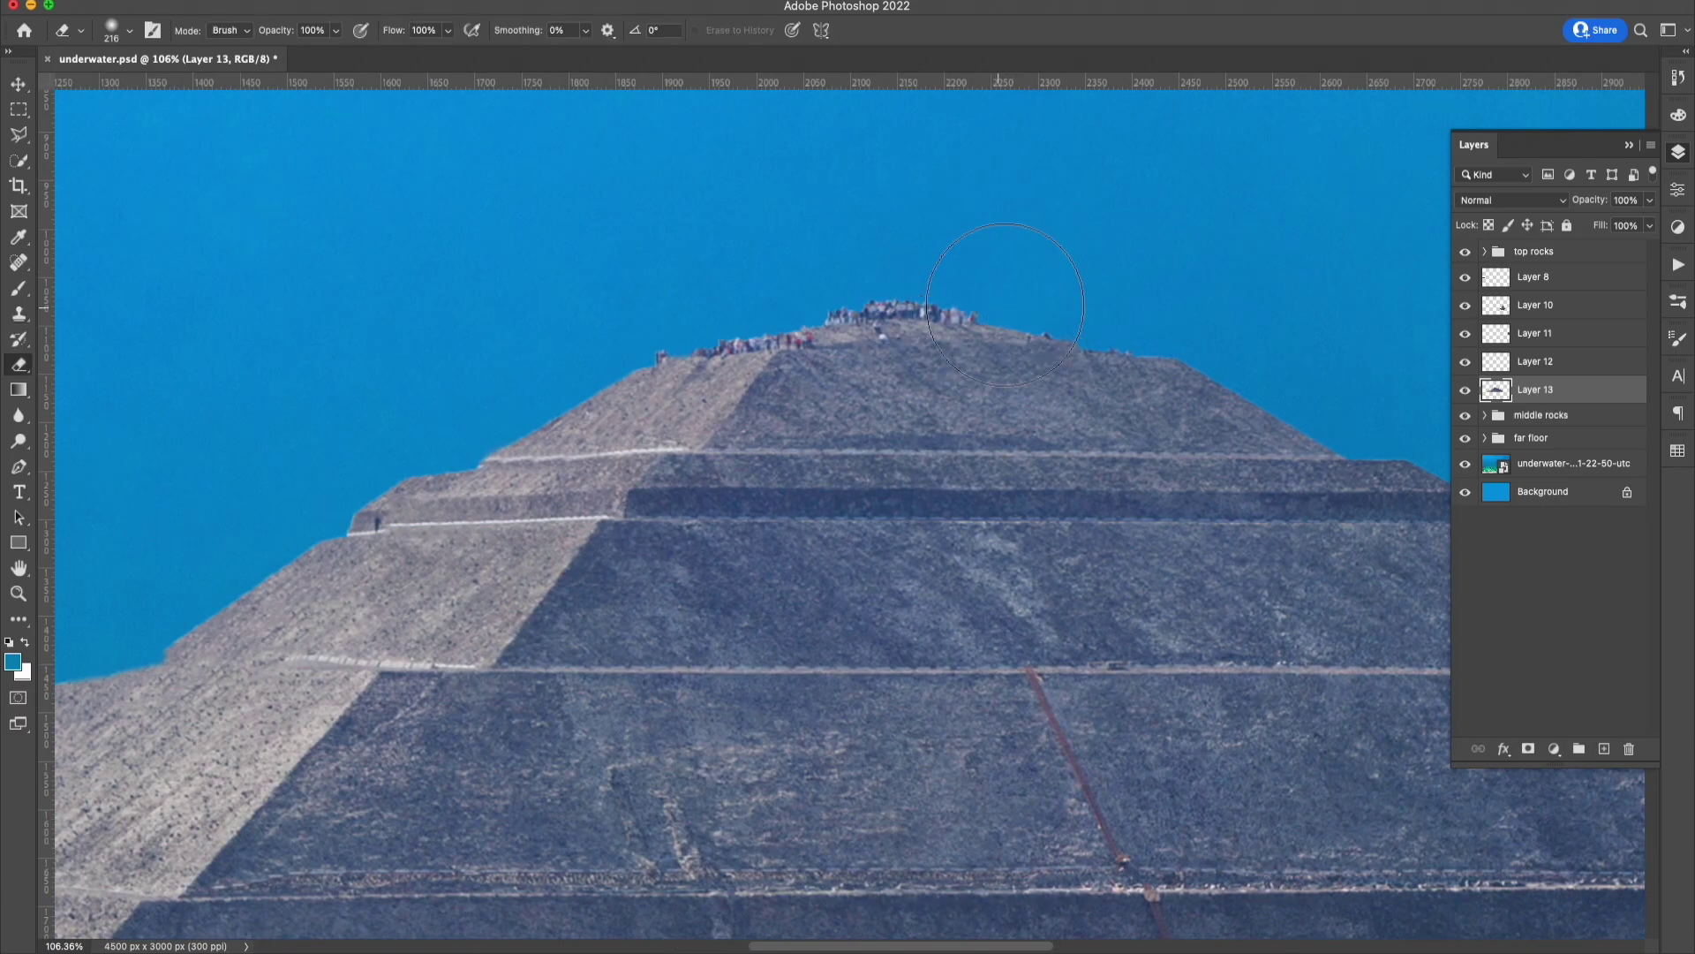
left_click_drag(936, 314, 999, 308)
scroll(1059, 322, "left", 5)
scroll(1060, 322, "down", 1)
Enlarge the Clone Stamp brush to clone over the remaining tourists on the pyramid.
key("s")
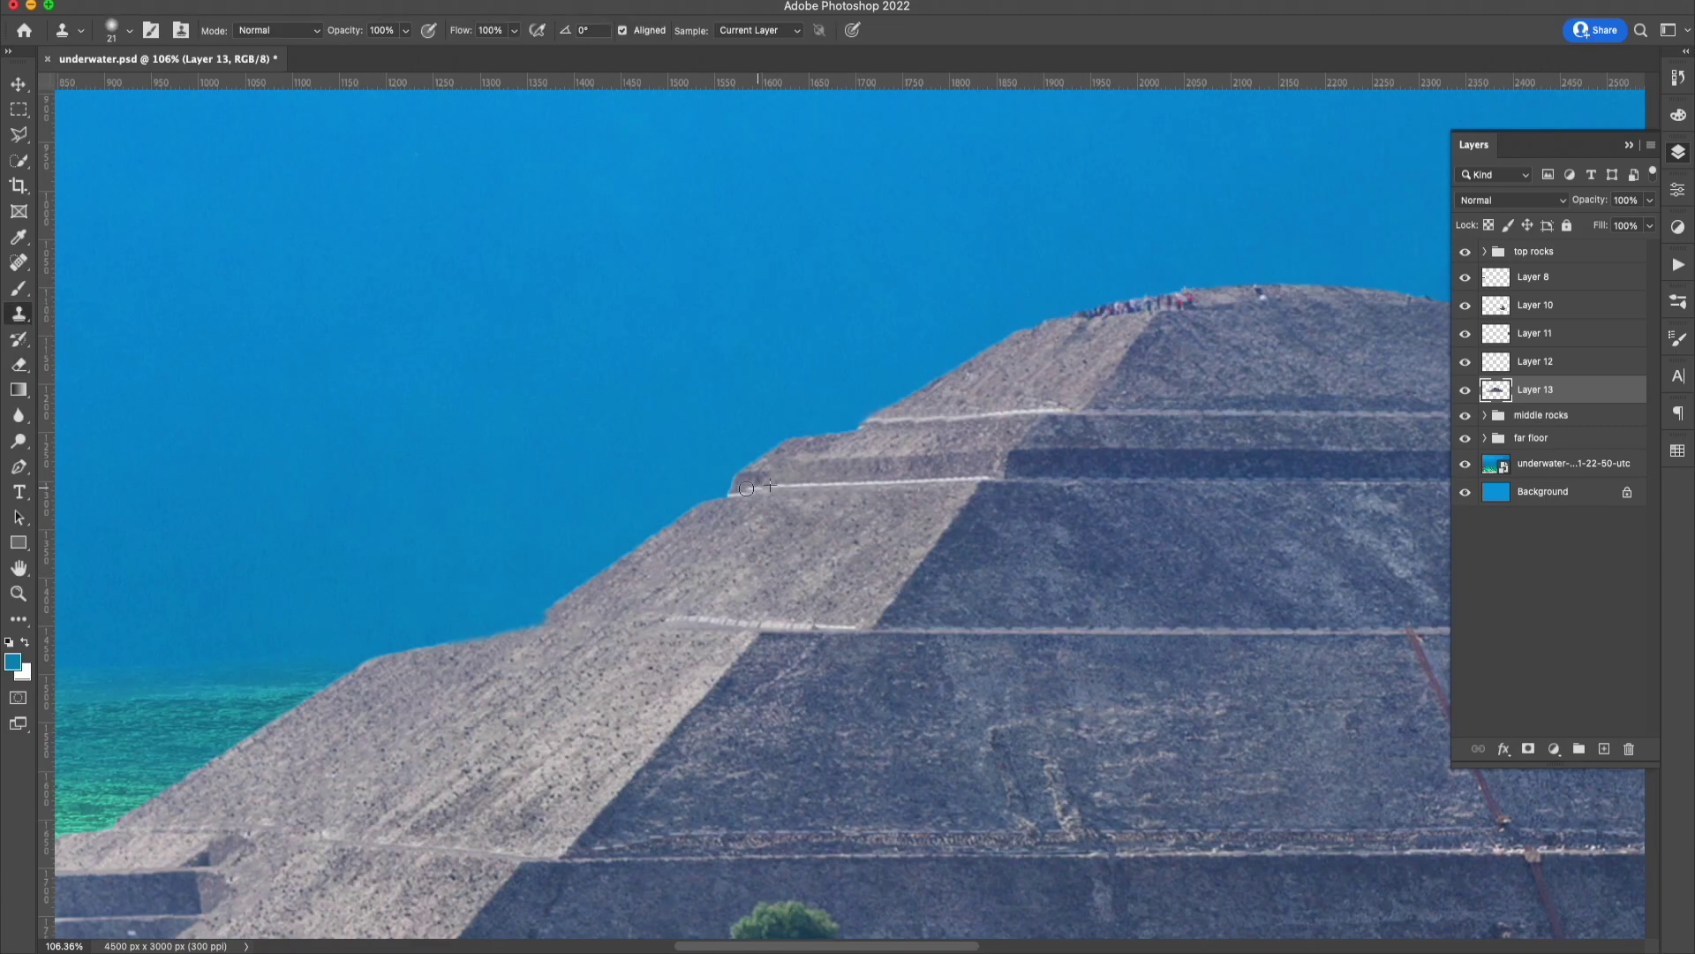
scroll(1306, 363, "down", 5)
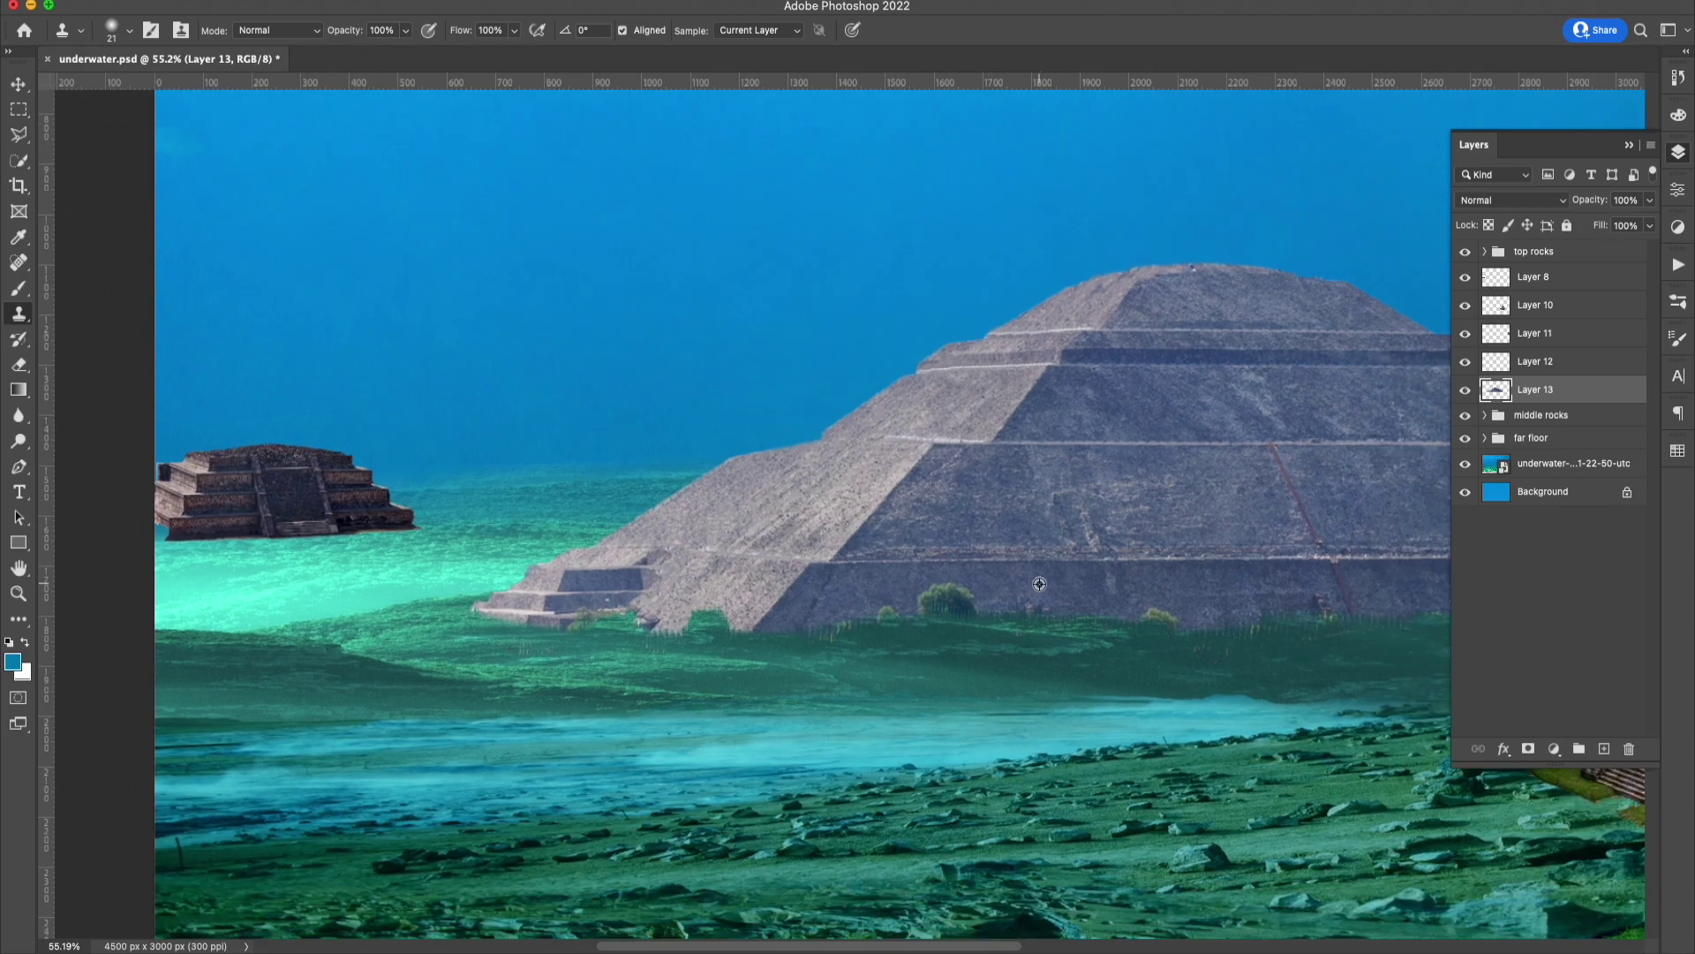
right_click(1029, 584)
scroll(862, 613, "right", 4)
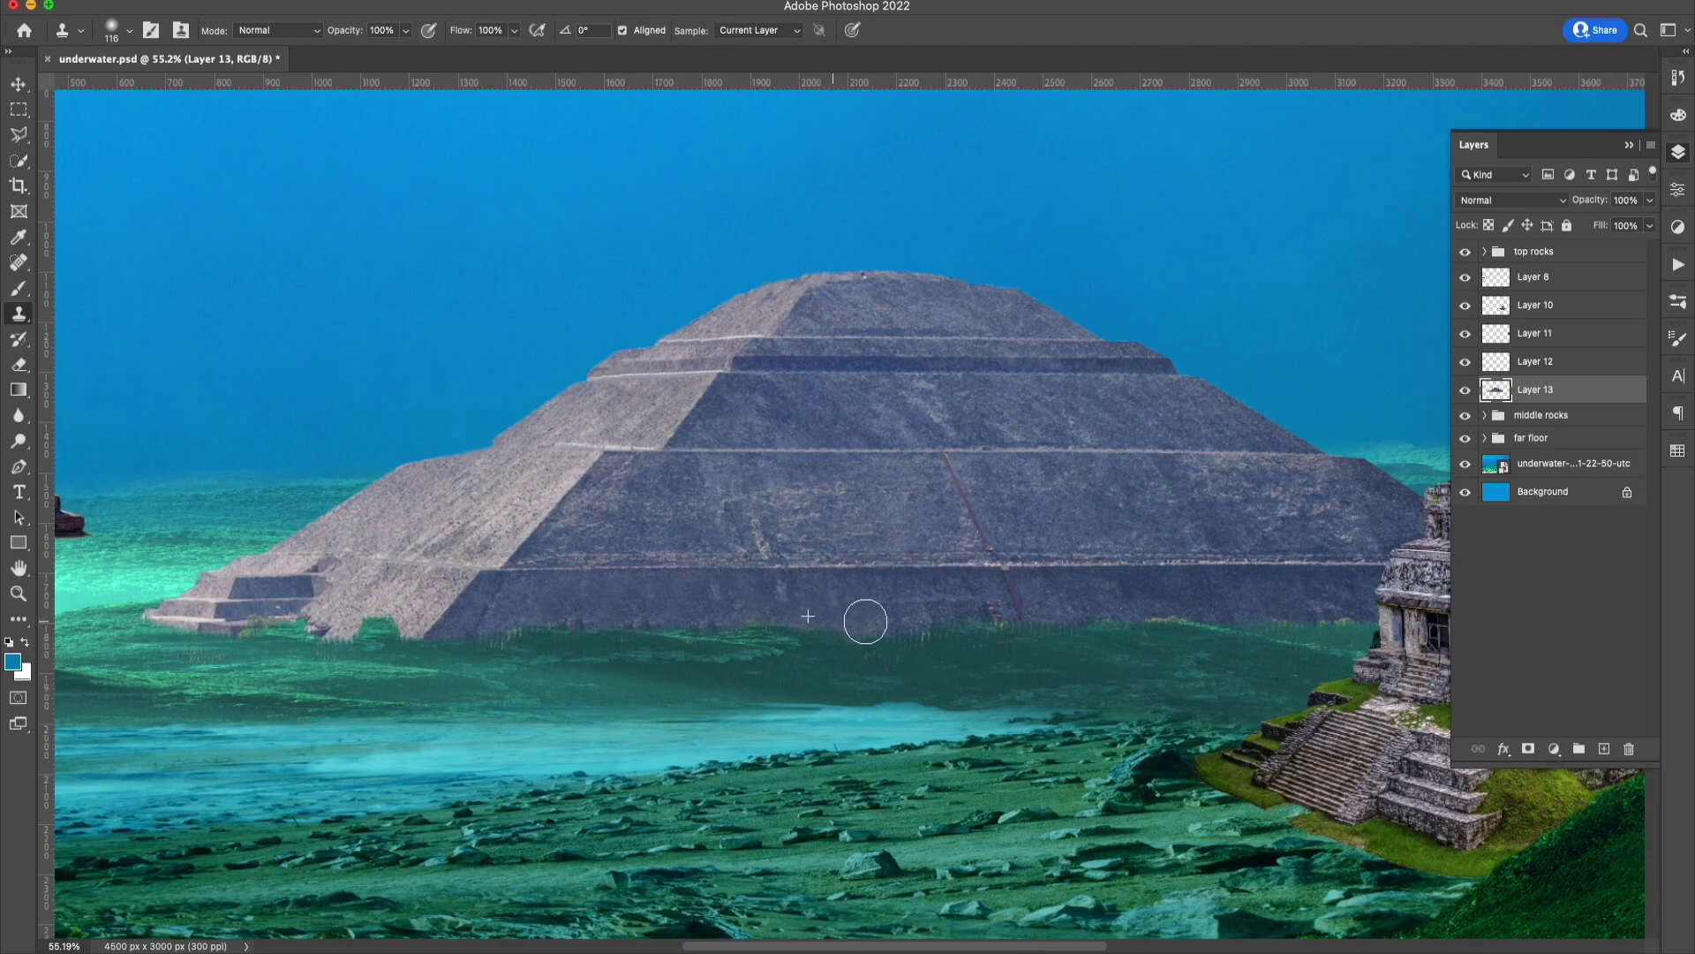
scroll(1134, 597, "down", 5)
scroll(1134, 597, "up", 6)
right_click(1040, 588)
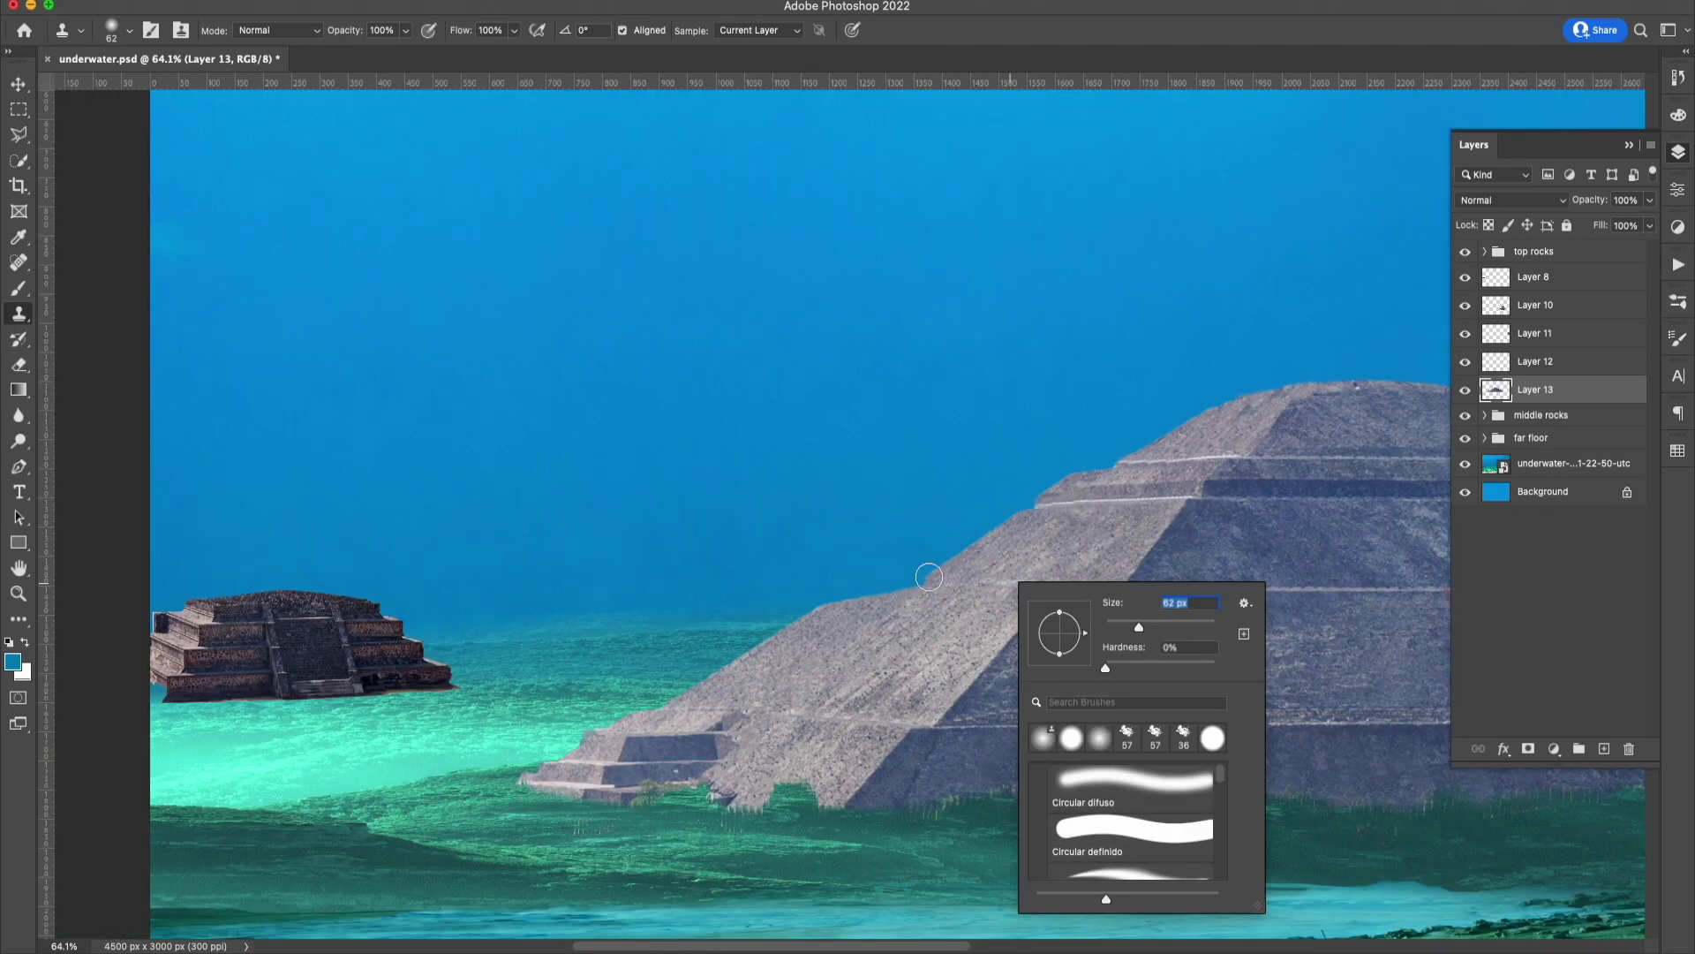
key("Escape")
Clip a blue-filled layer to the pyramid and lower its opacity to 59%.
key("e")
scroll(868, 496, "down", 5)
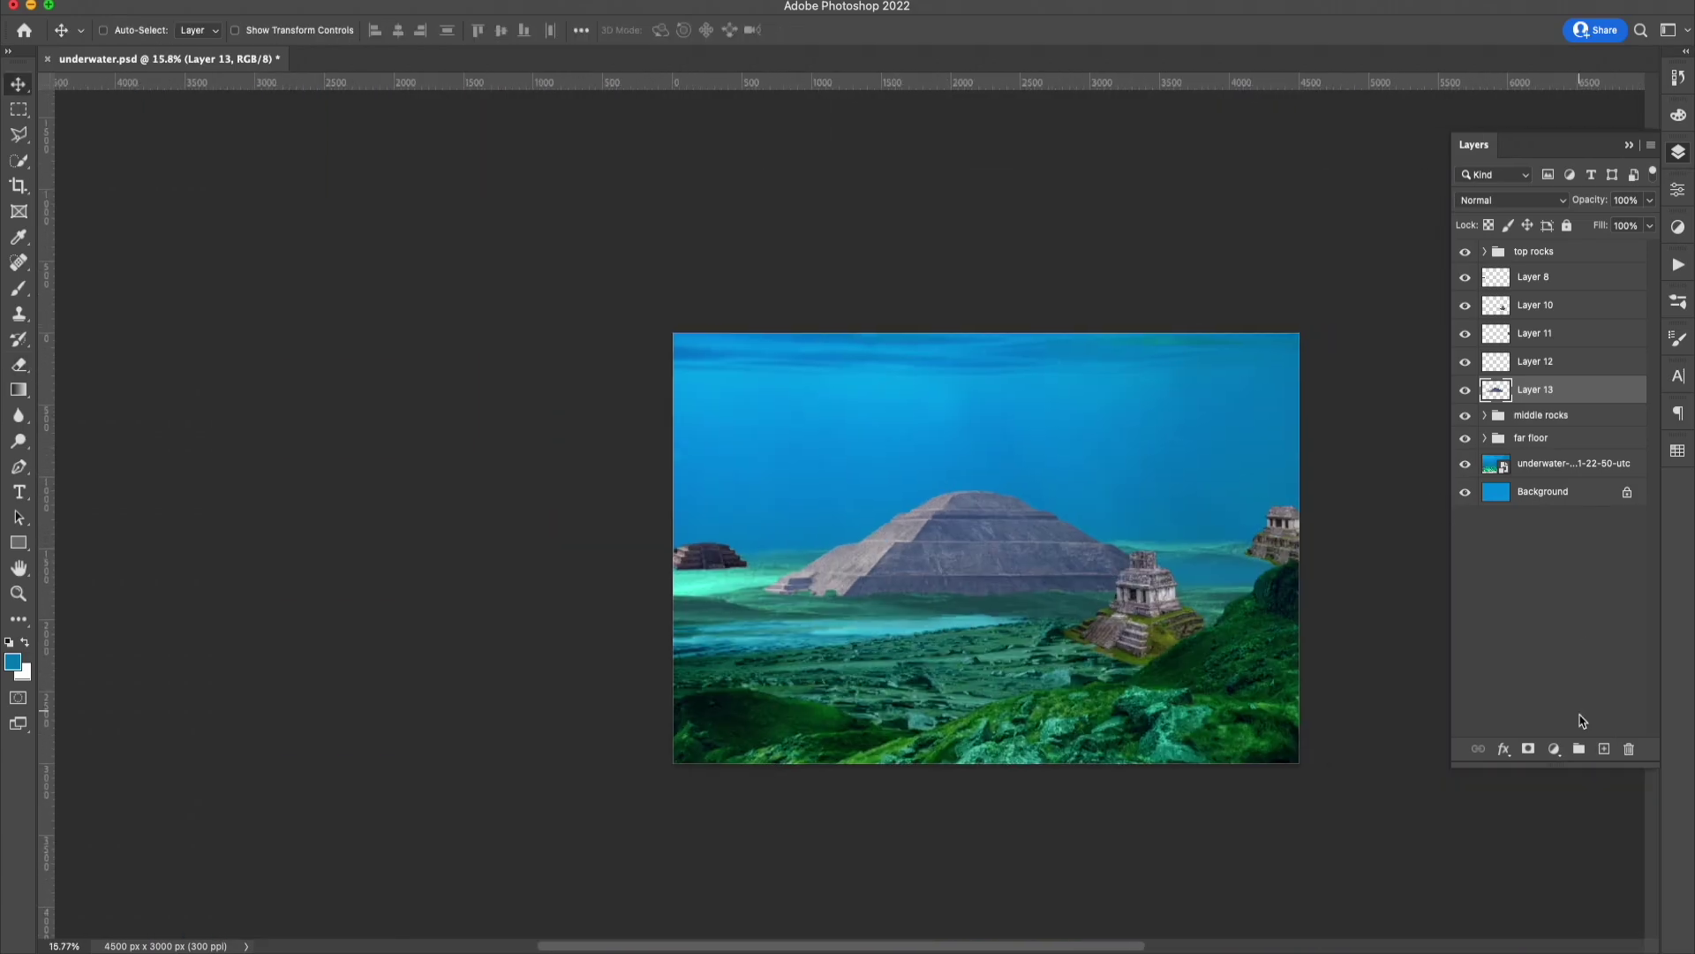
key("alt+bracketright")
key("b")
right_click(1208, 613)
key("Escape")
key("alt+BackSpace")
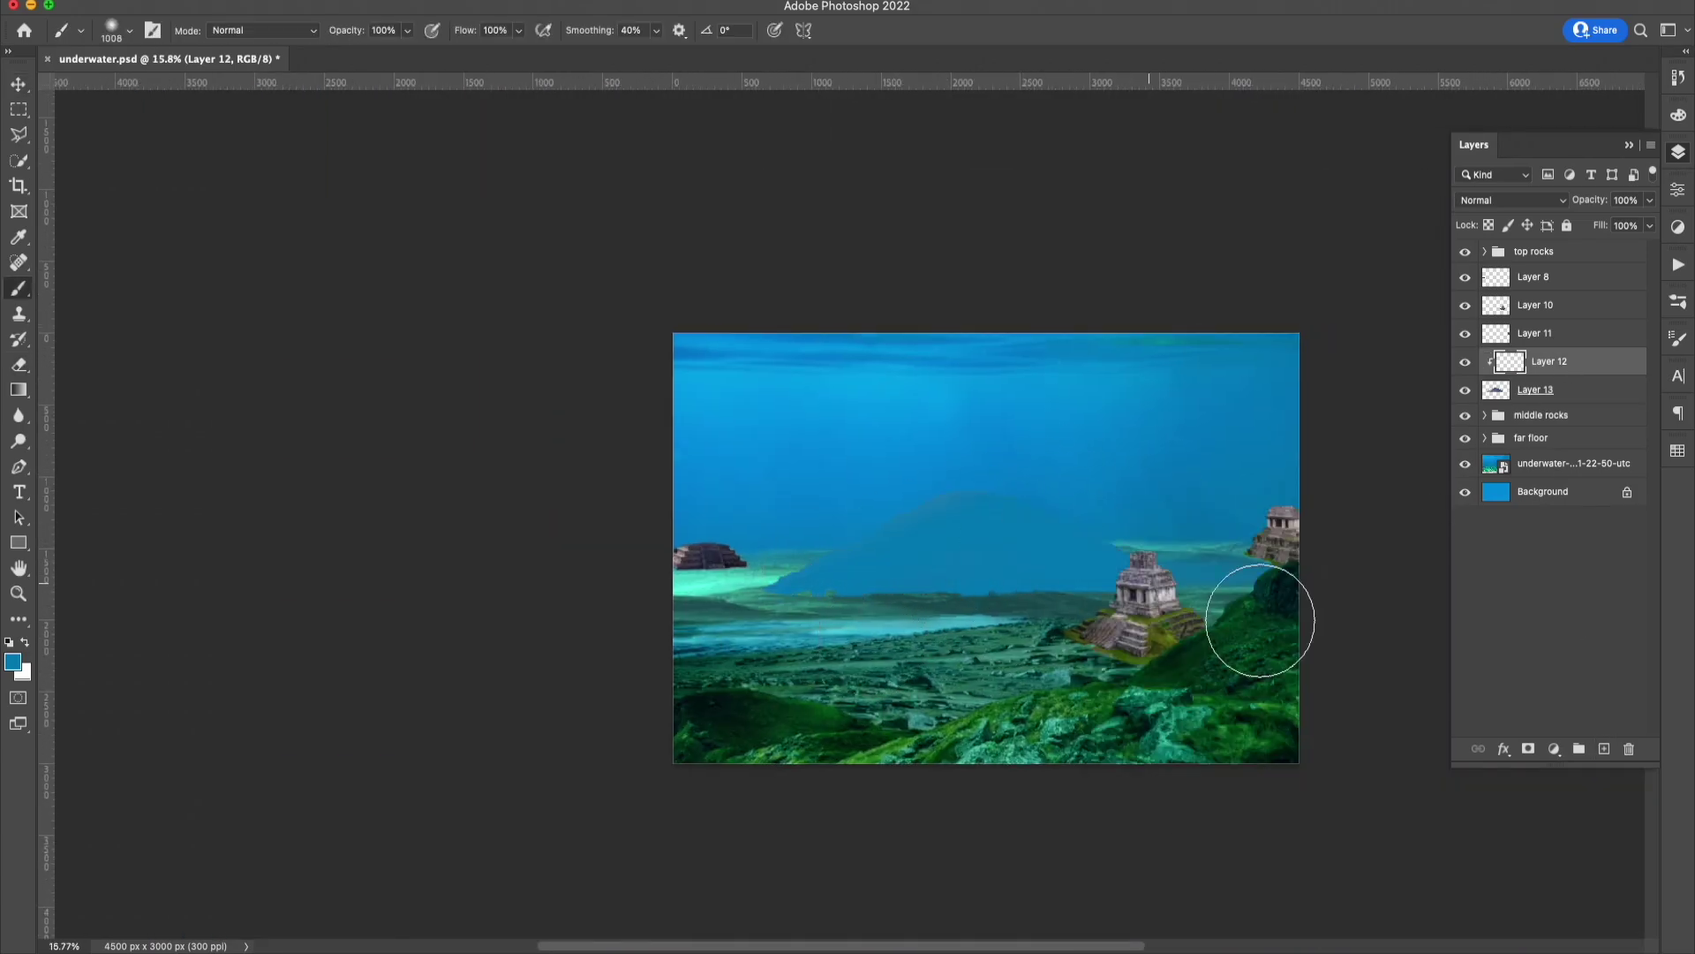
left_click(1648, 200)
left_click_drag(1651, 221, 1617, 223)
Refill the tint with a sampled dark green at 74% opacity in Overlay mode.
key("i")
left_click(1280, 592)
key("alt+BackSpace")
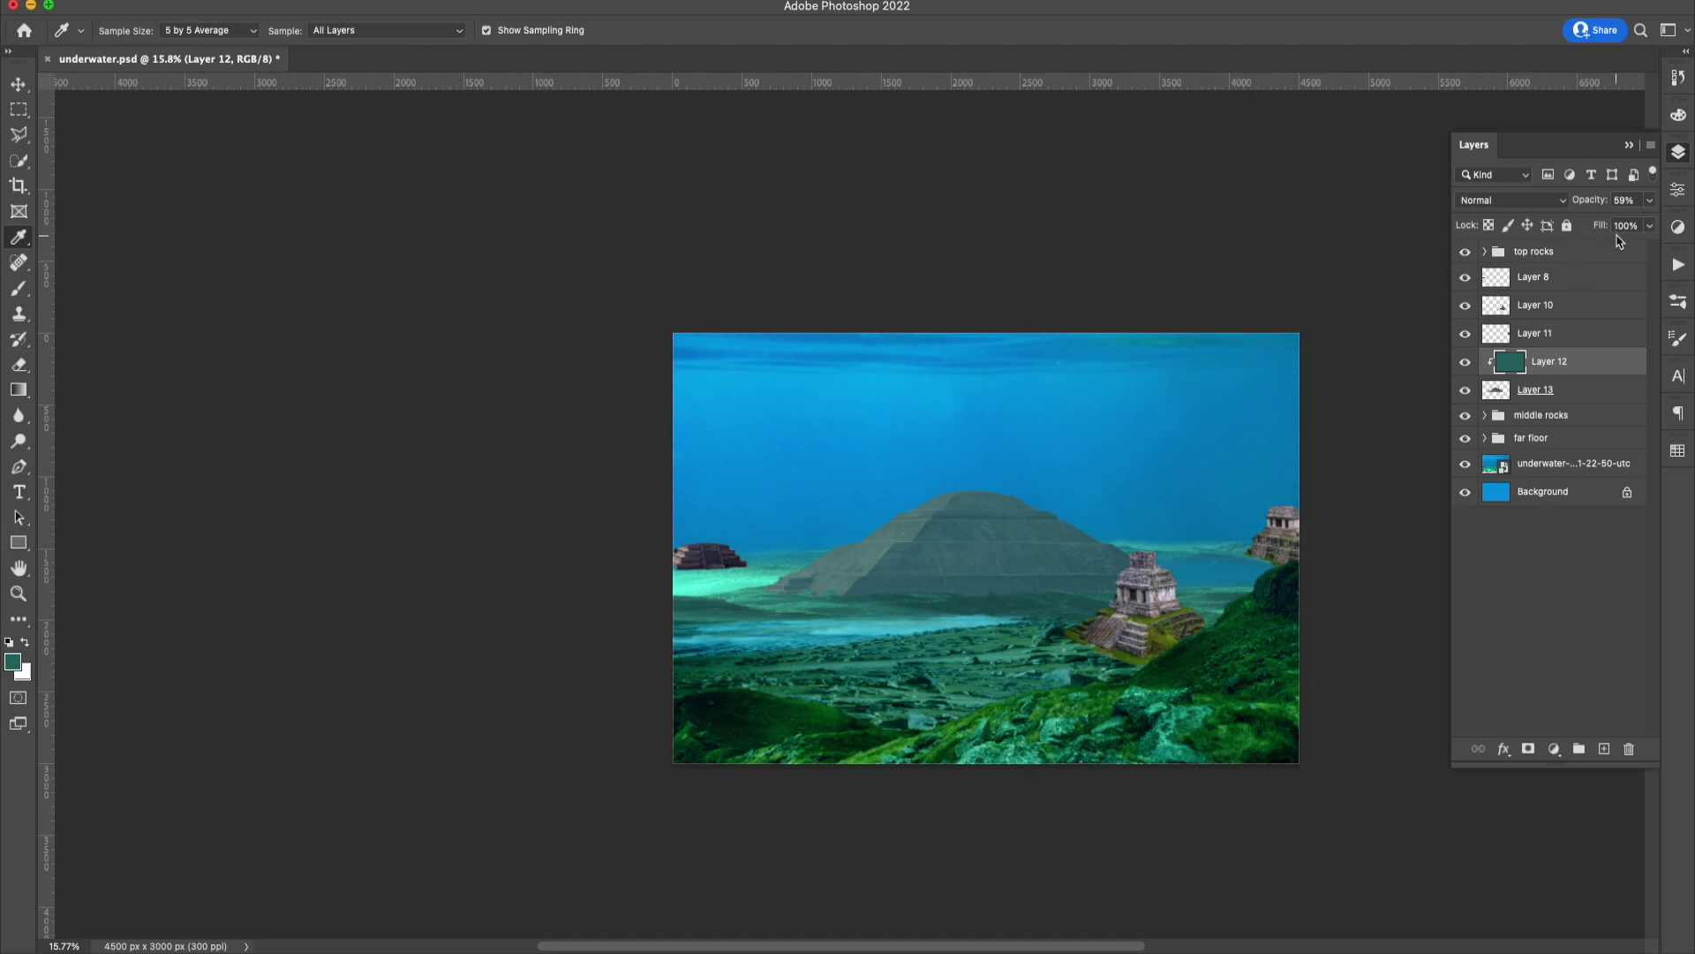
key("7")
key("4")
left_click(1512, 199)
left_click(1513, 438)
Clip a blue-filled Layer 14 to Layer 11 at Normal blending and about 65% opacity.
left_click(1536, 361)
key("ctrl+shift+alt+n")
key("ctrl+alt+g")
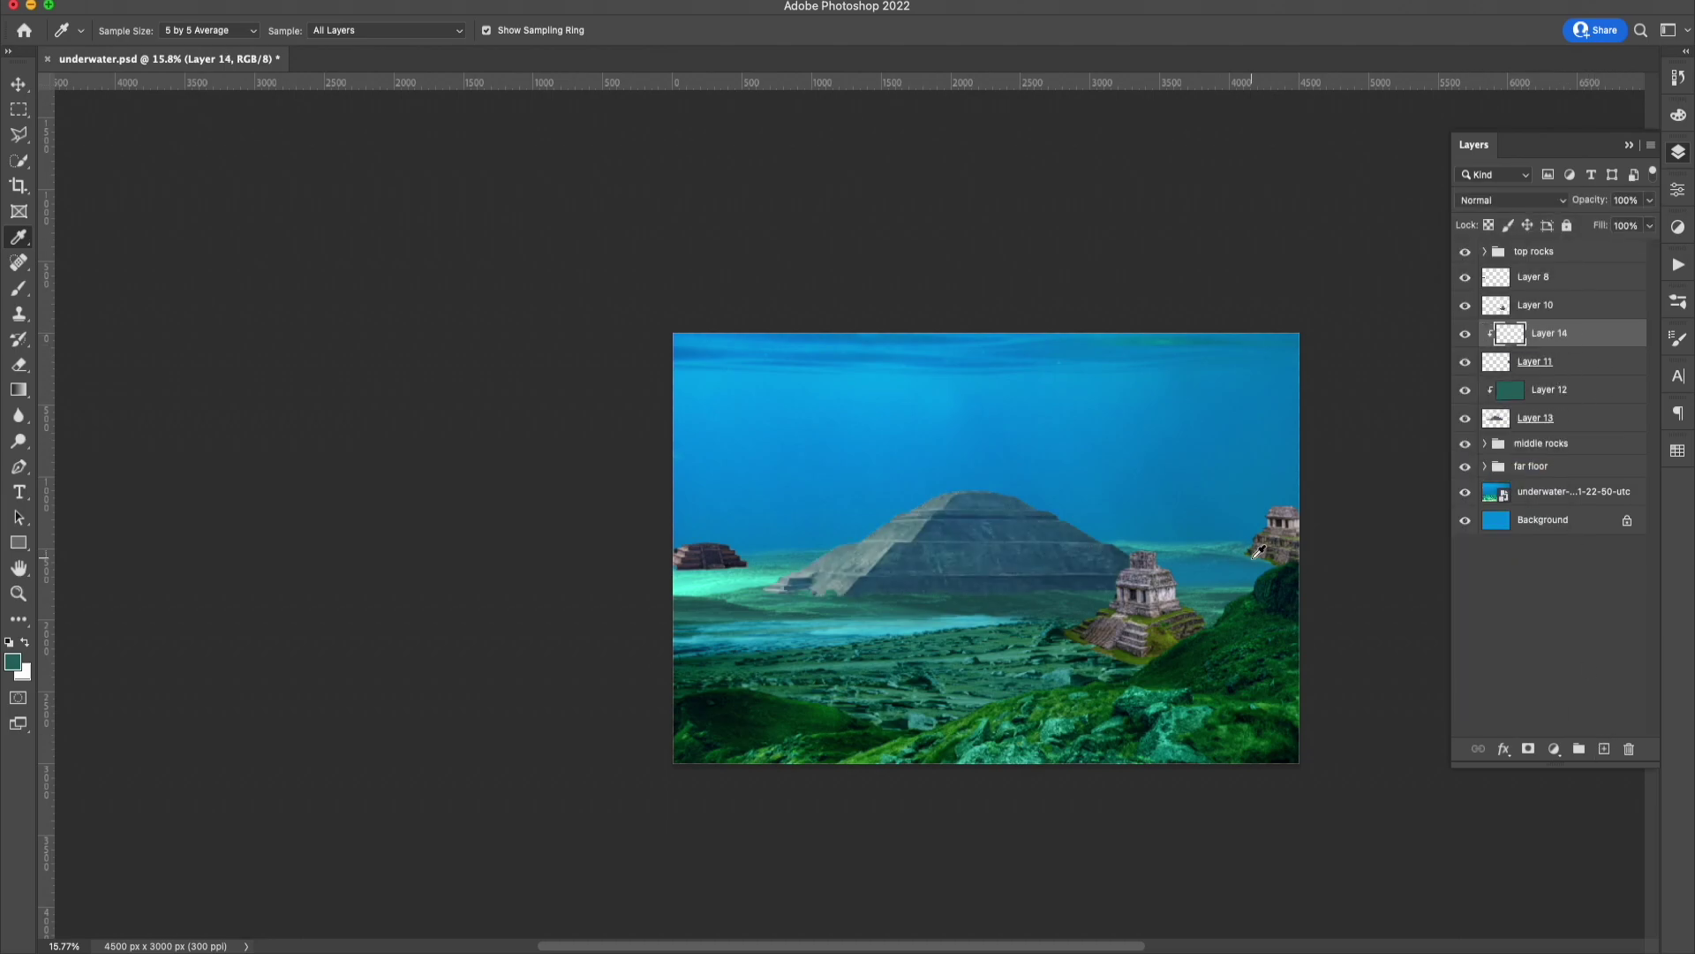
key("b")
left_click(965, 371, "alt")
key("alt+BackSpace")
left_click(1512, 199)
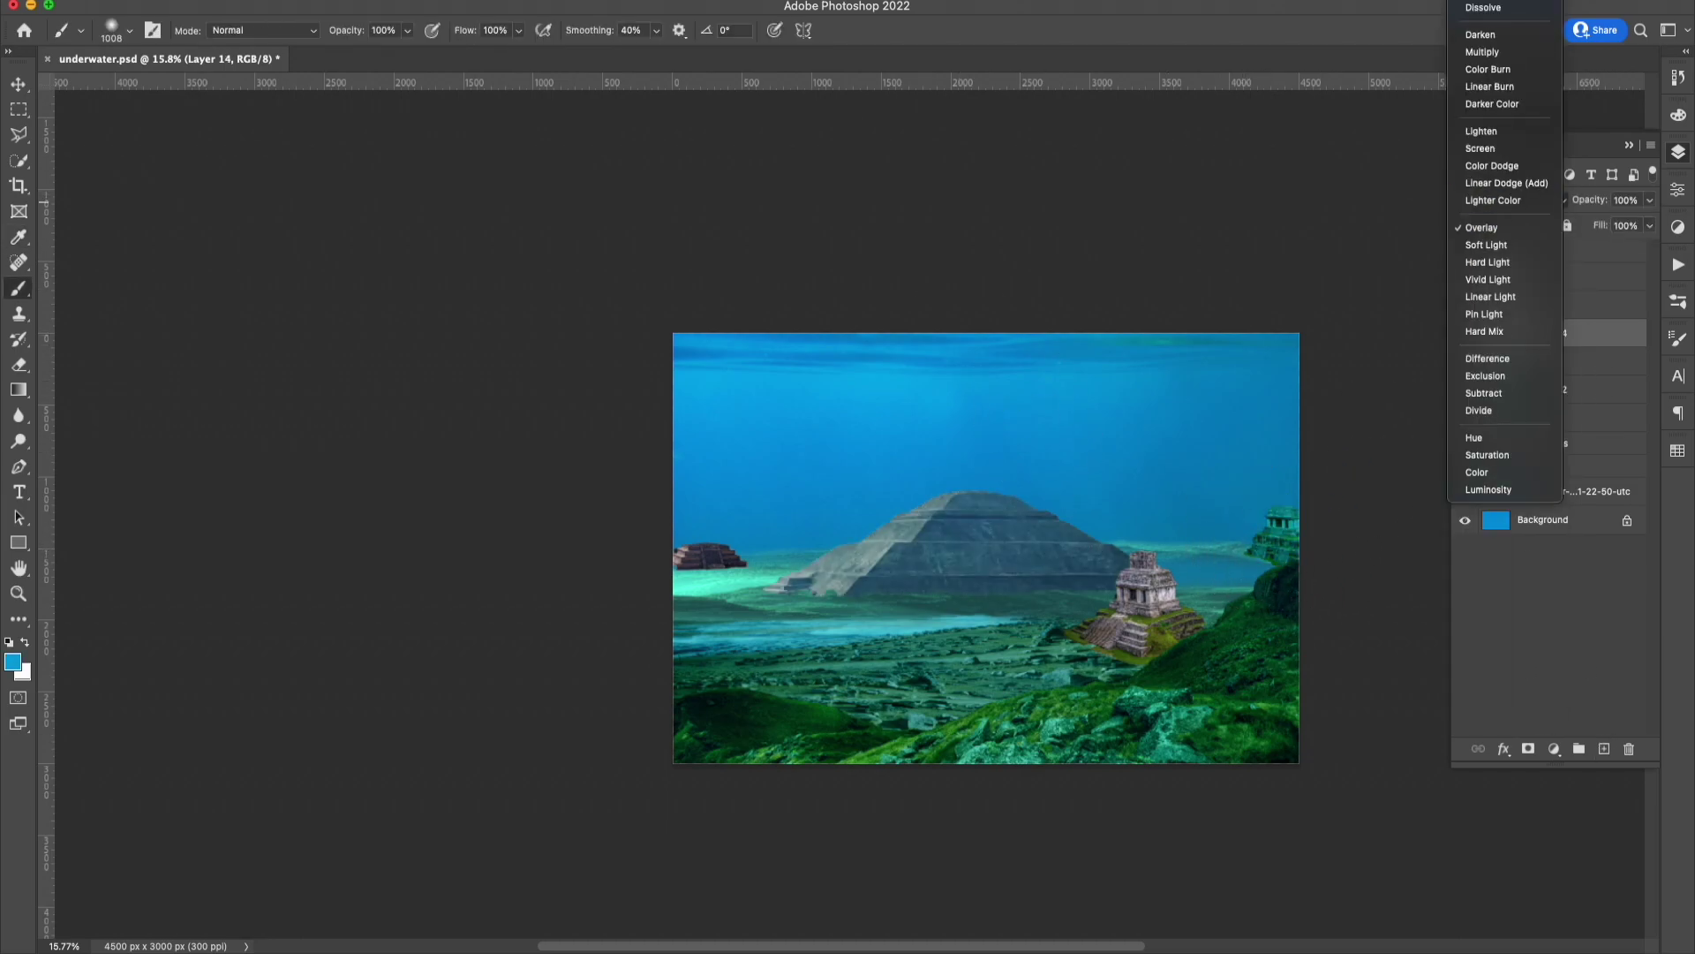
left_click(1501, 13)
left_click(1649, 200)
mouse_move(1651, 220)
left_mouse_down()
mouse_move(1620, 223)
mouse_move(1644, 222)
left_mouse_up()
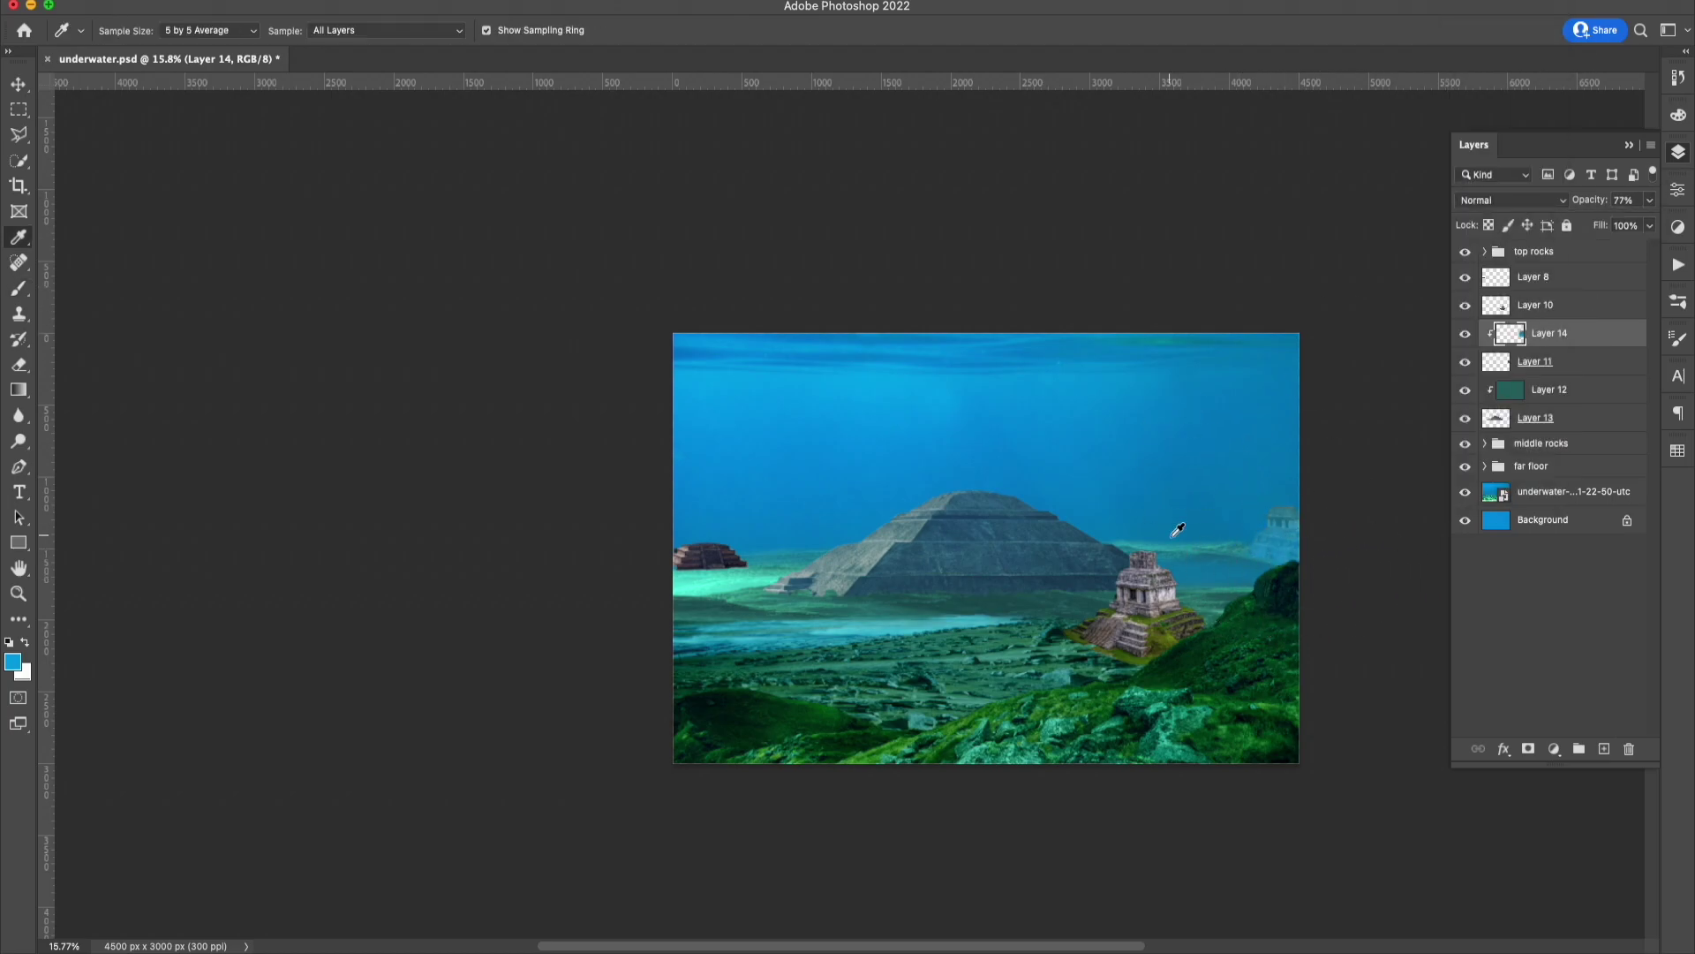
Pick a lighter blue and adjust the opacity of Layer 5 in the far floor group.
left_click(1485, 465)
left_click(1527, 488)
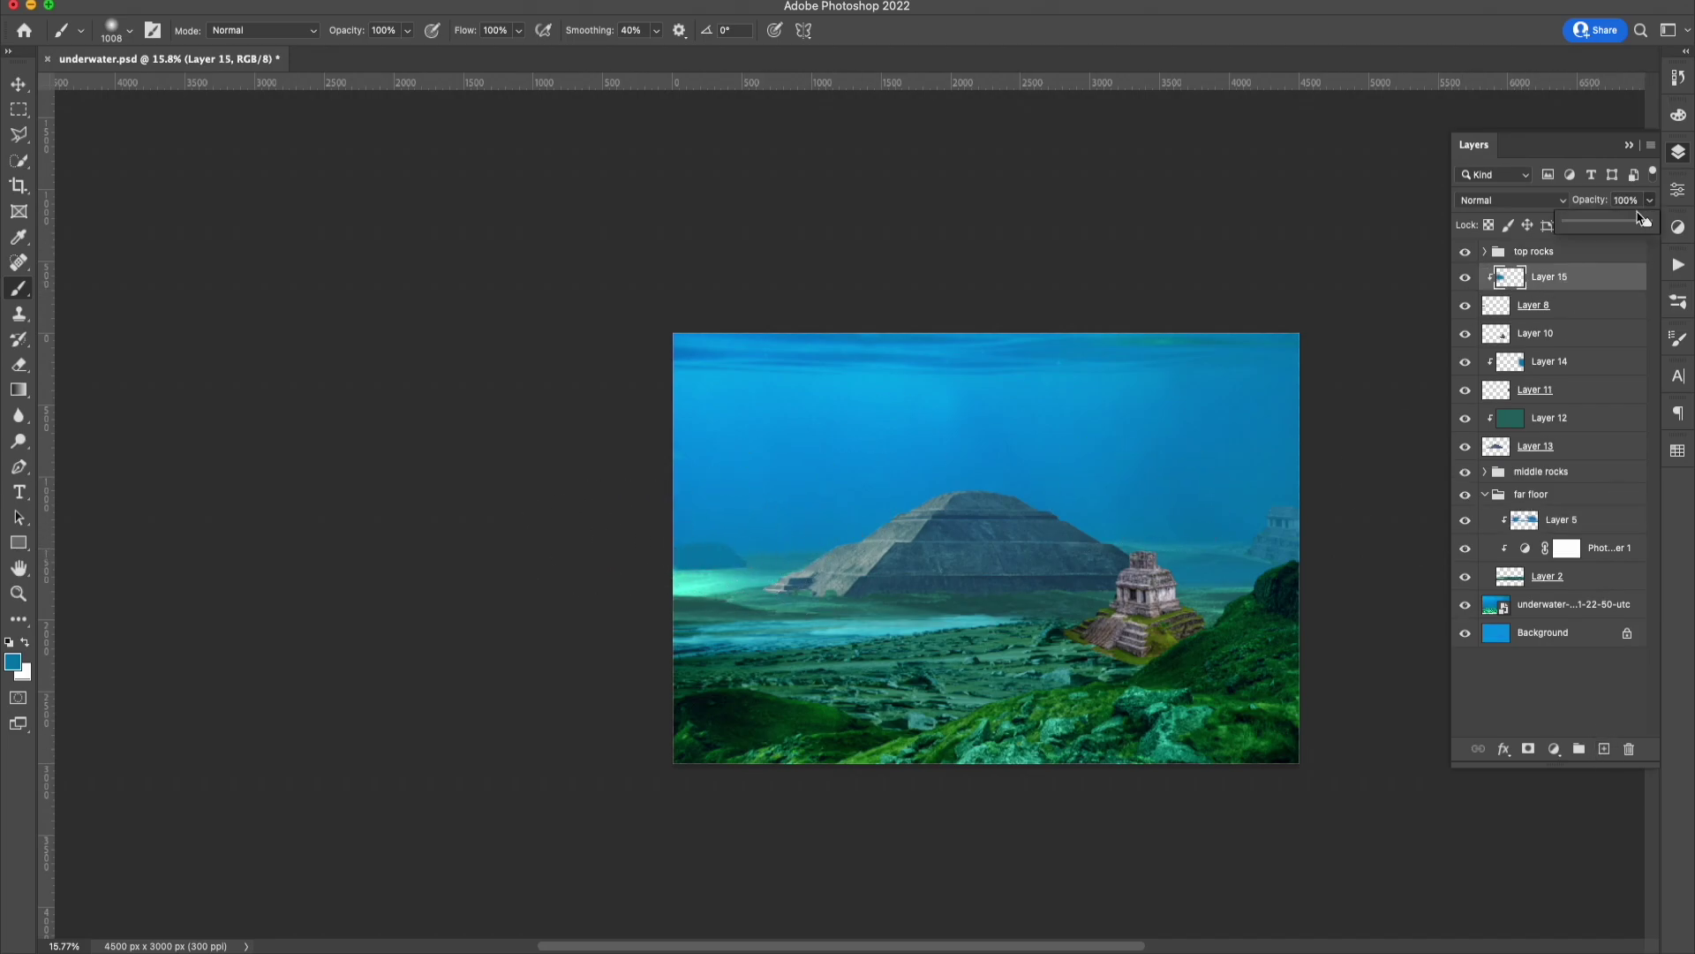
left_click(712, 528, "alt")
left_click_drag(1634, 222, 1633, 224)
Paint the pyramid tint Layer 12 with sampled teal at Normal blending, 54% opacity.
left_click(1554, 418)
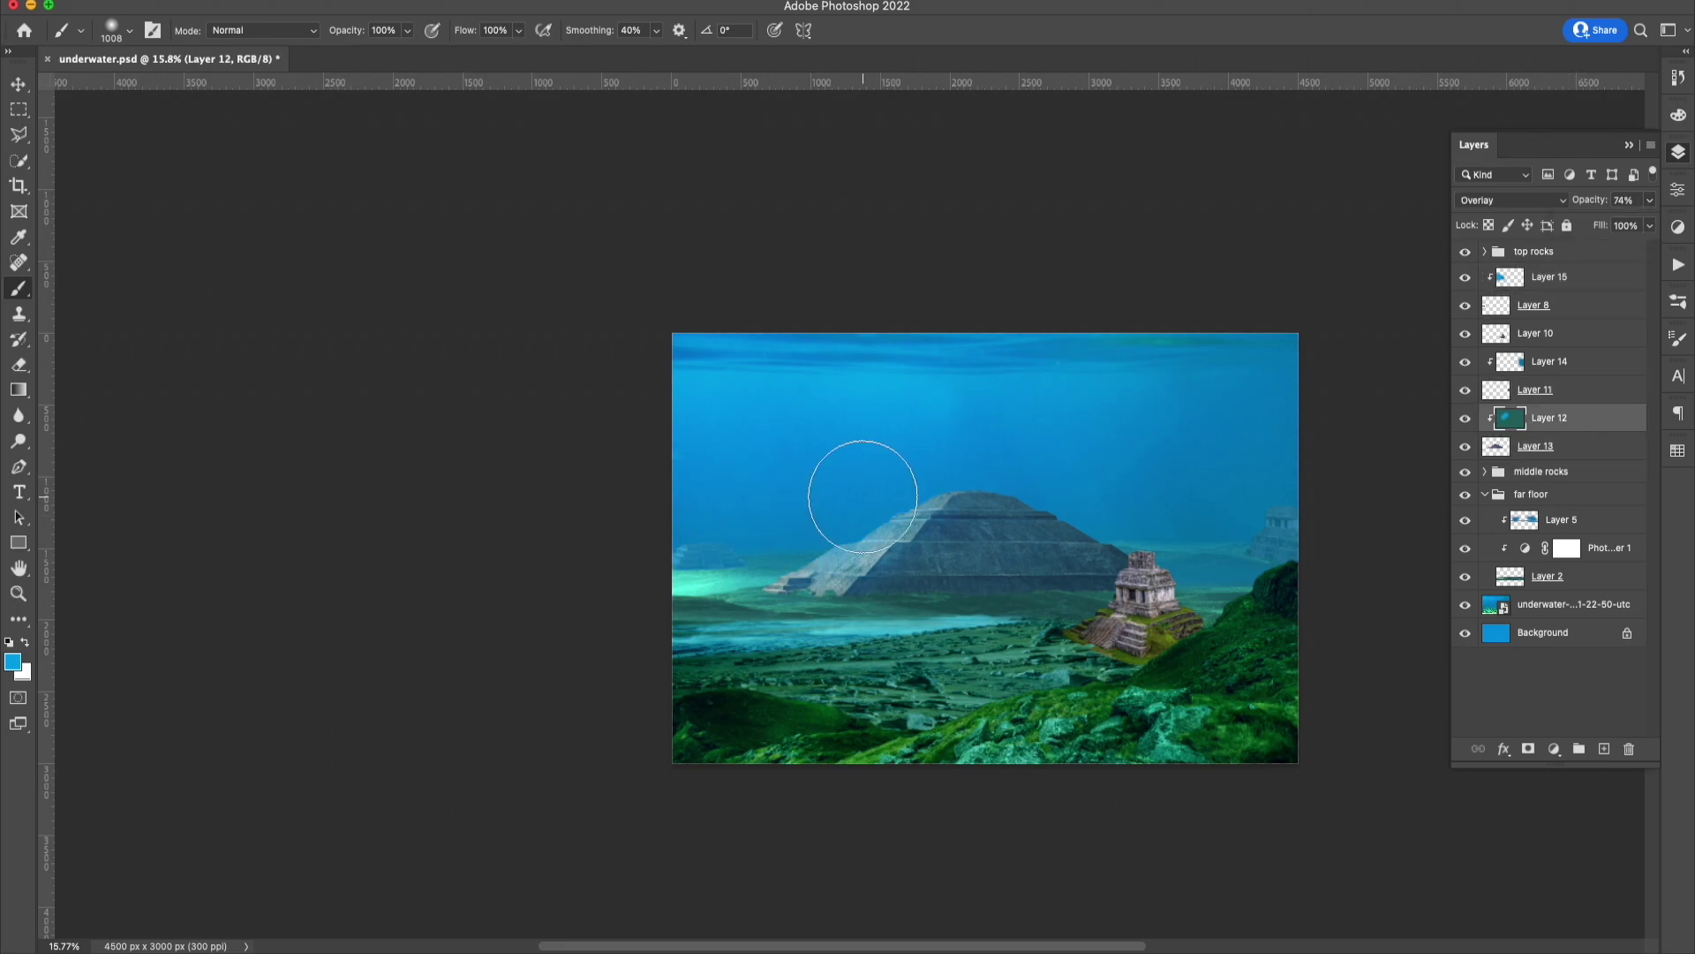
left_click(755, 551, "alt")
left_click_drag(768, 556, 1015, 521)
left_click(1512, 201)
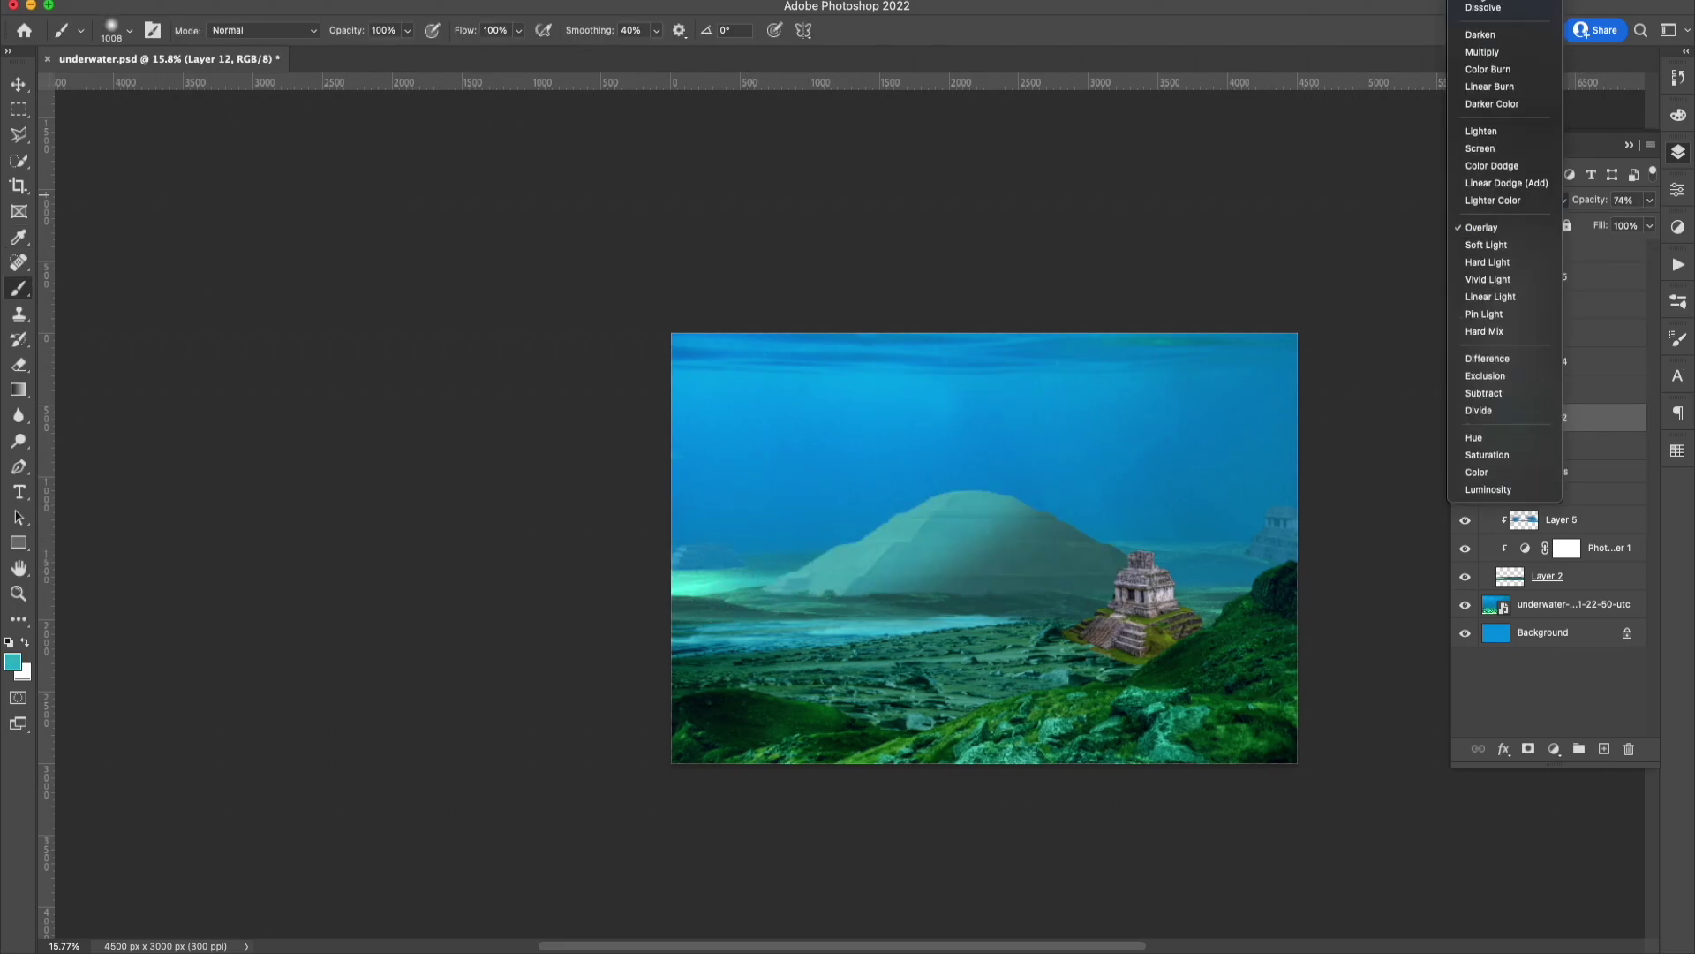
left_click(1493, 19)
left_click(1649, 201)
left_click_drag(1630, 222, 1612, 224)
Group the left-side layers, the temple and pyramid layers, and the temple separately.
left_click(1554, 276)
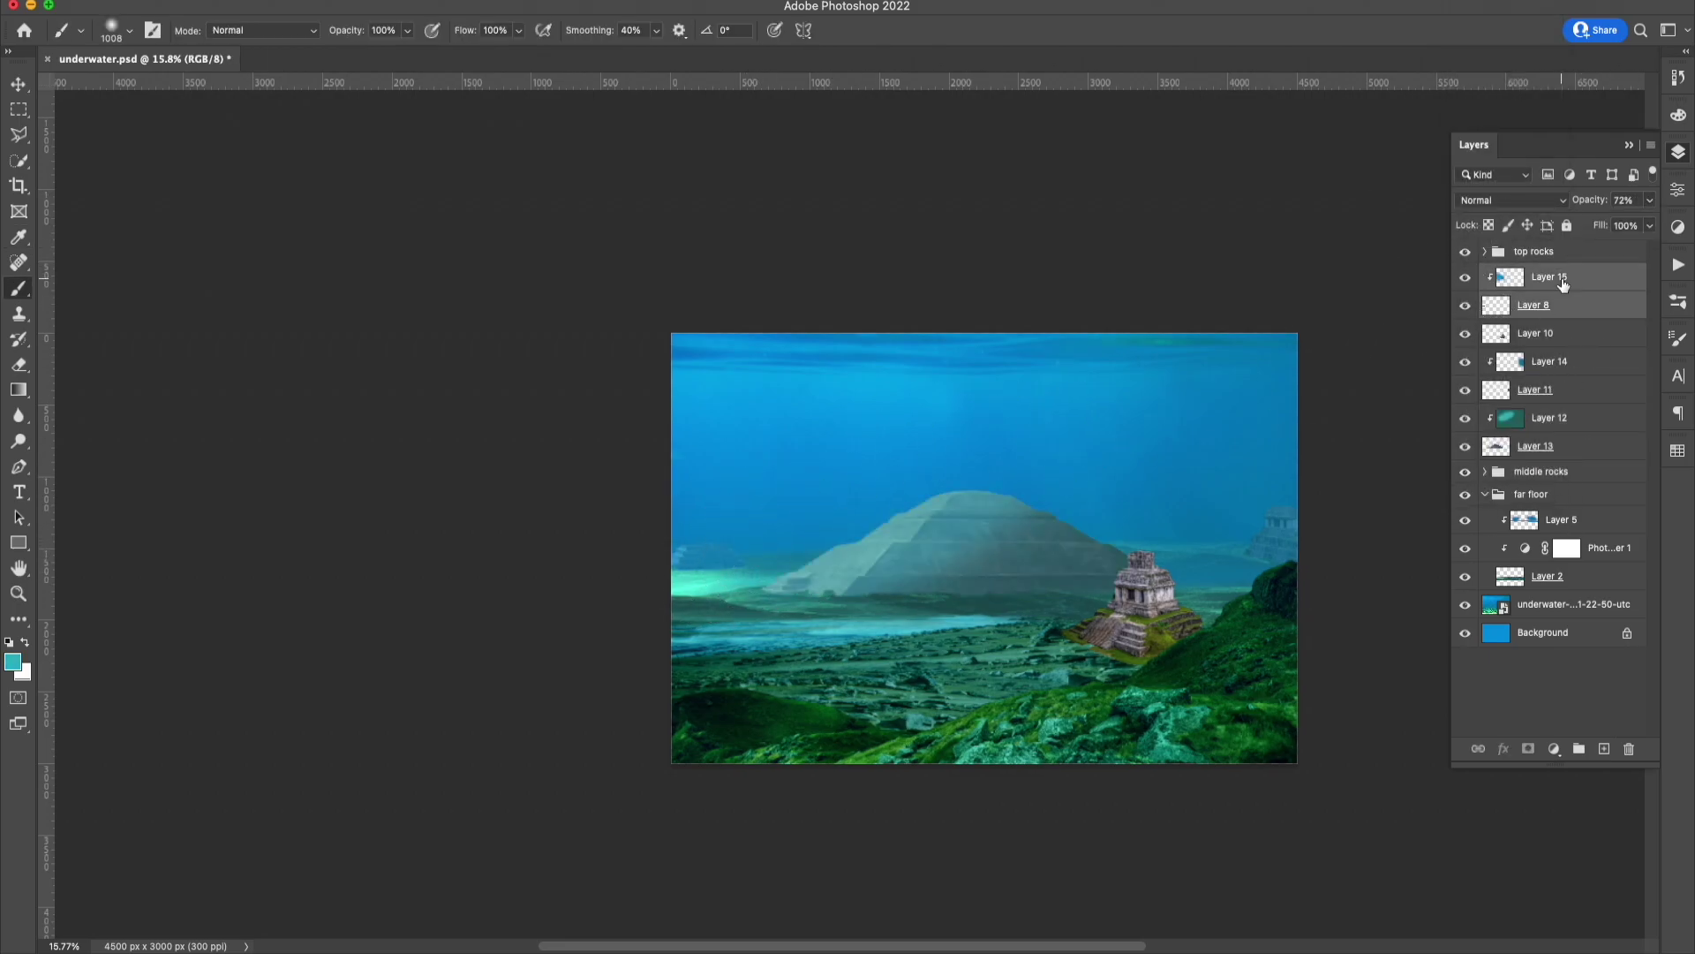
key("ctrl+g")
left_click(1554, 327)
left_click(1554, 412, "shift")
key("ctrl+g")
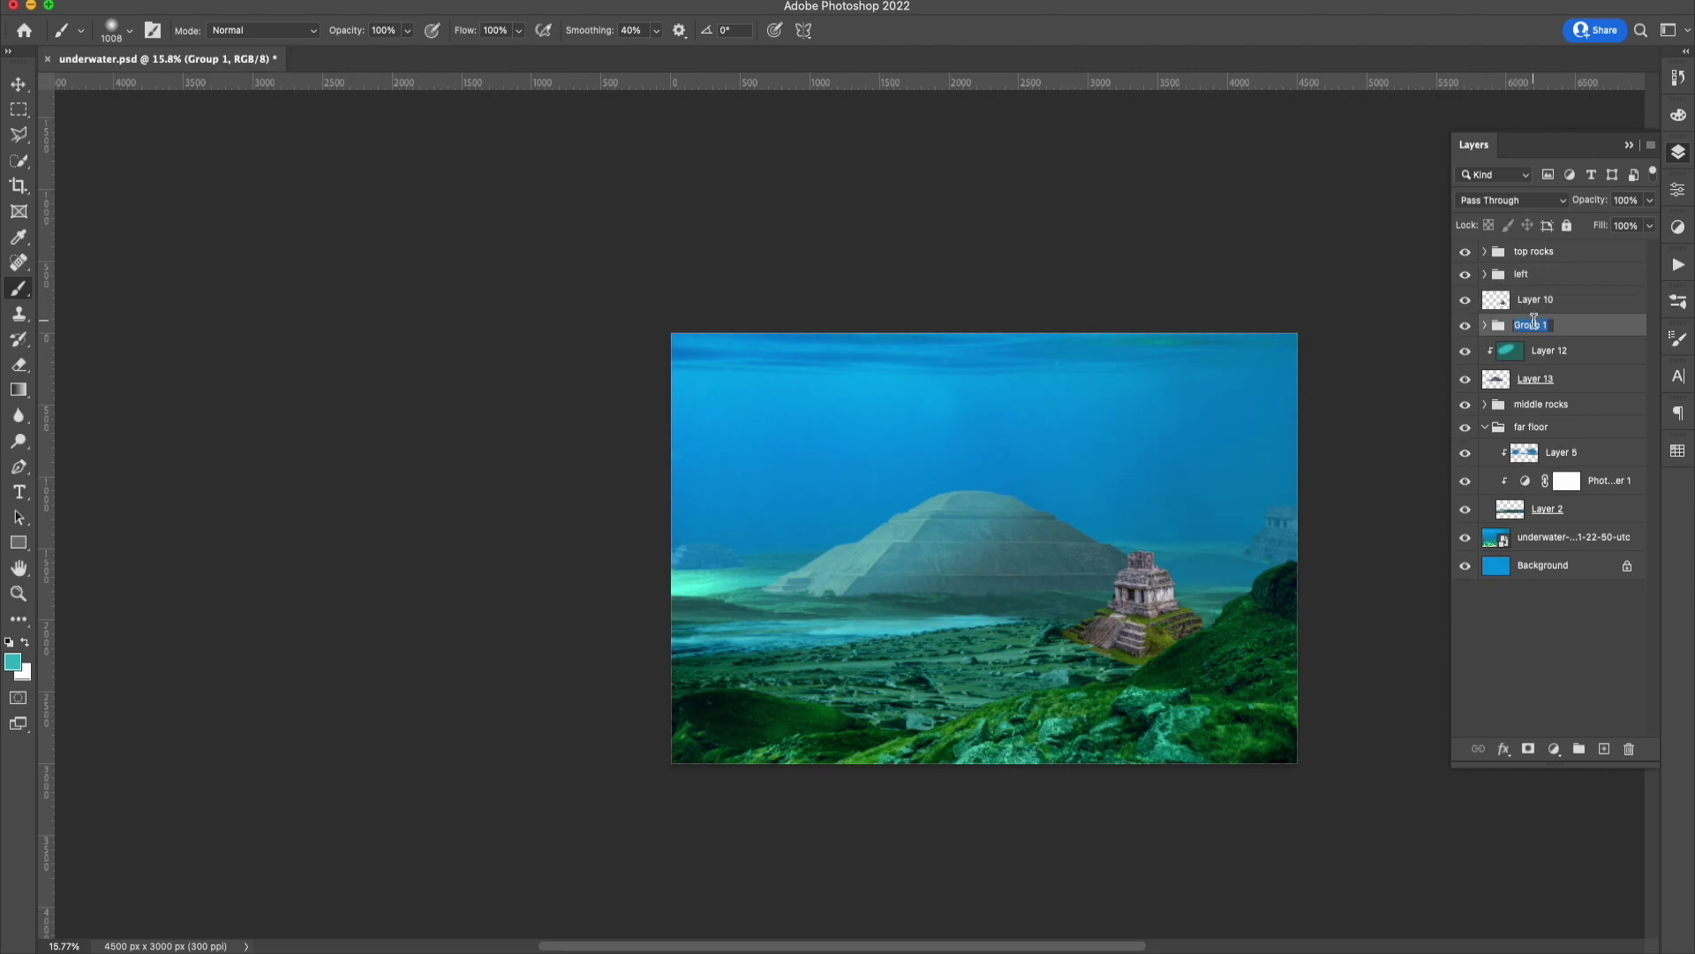
left_click(1544, 300)
key("ctrl+g")
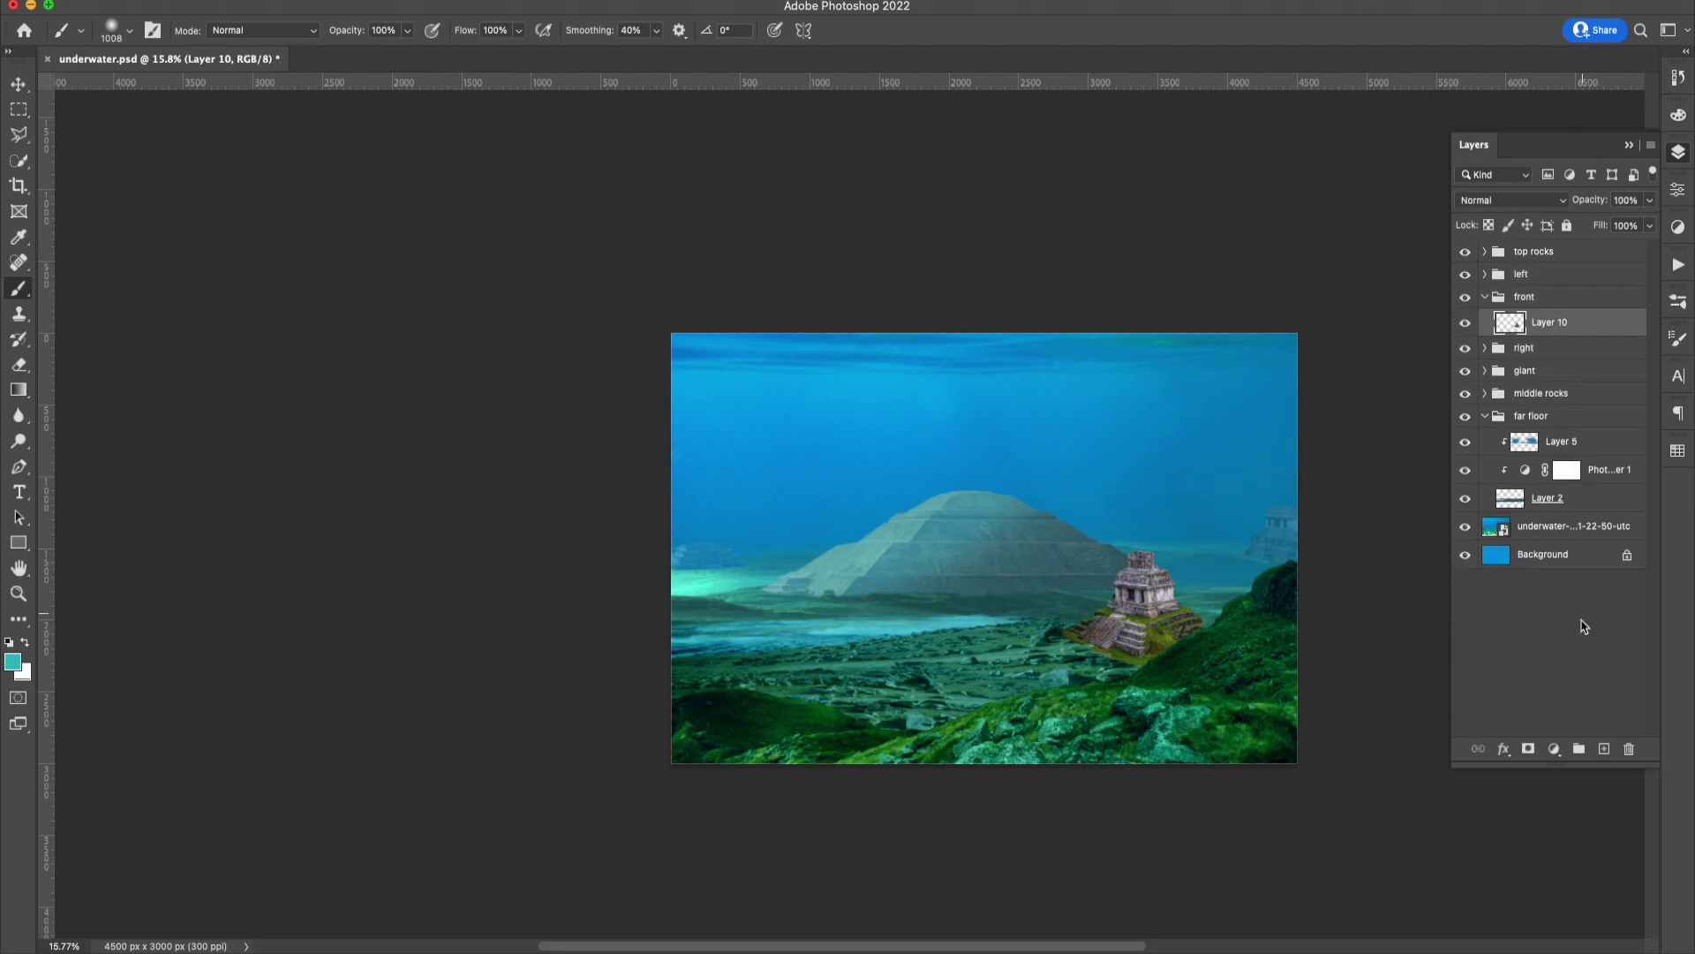
Clip a teal-painted layer to the temple and fade it to about 39% opacity.
key("ctrl+shift+alt+n")
left_click_drag(1113, 565, 1184, 627)
key("ctrl+alt+g")
left_click(1650, 199)
left_click_drag(1649, 220, 1600, 222)
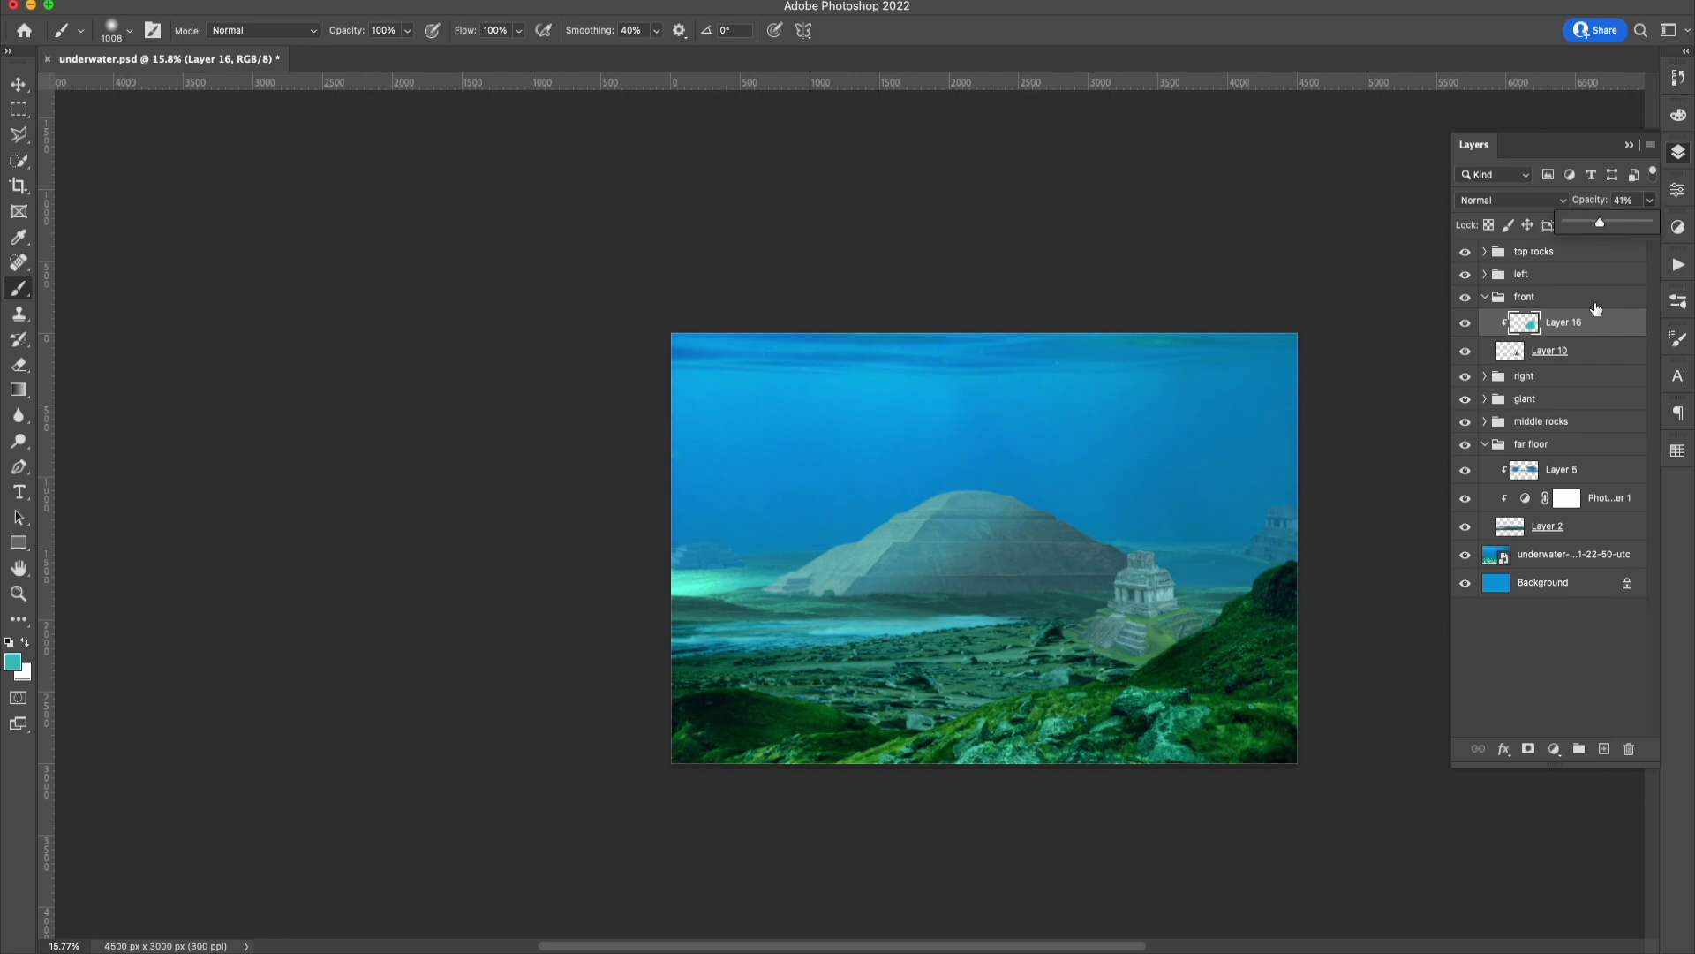
Darken the temple with a Curves adjustment placed above the teal layer.
left_click(1554, 749)
left_click(1563, 893)
left_click_drag(1562, 363, 1561, 399)
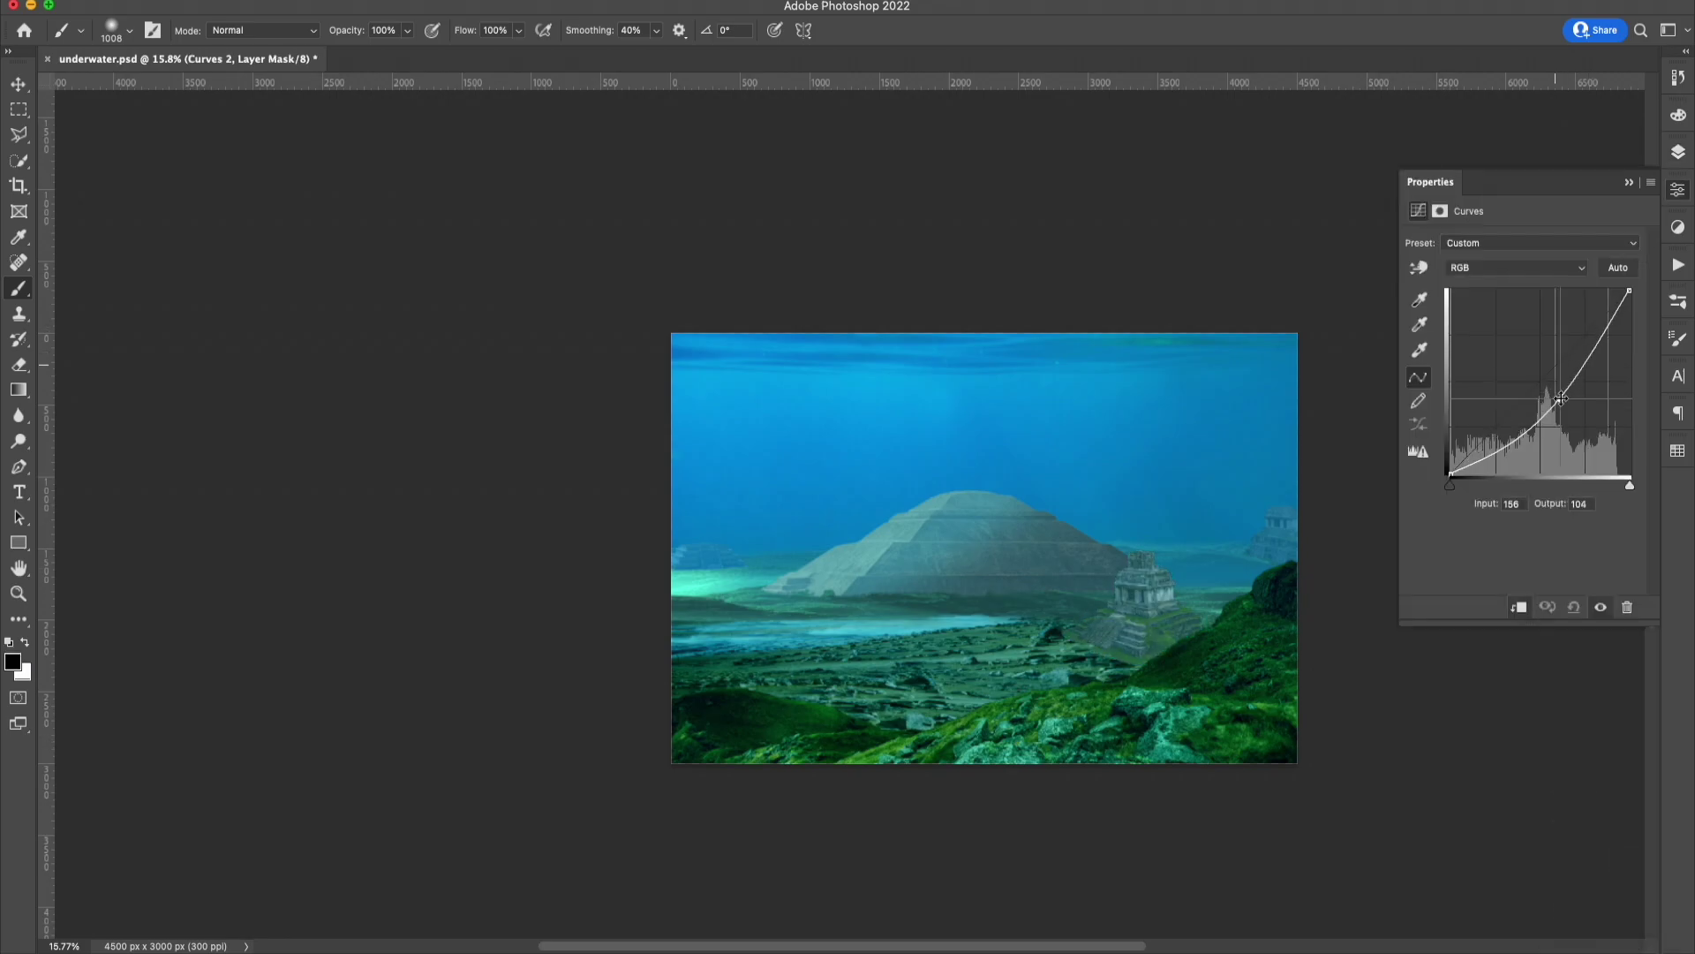
left_click(1679, 153)
left_click(1552, 379)
scroll(971, 547, "up", 5)
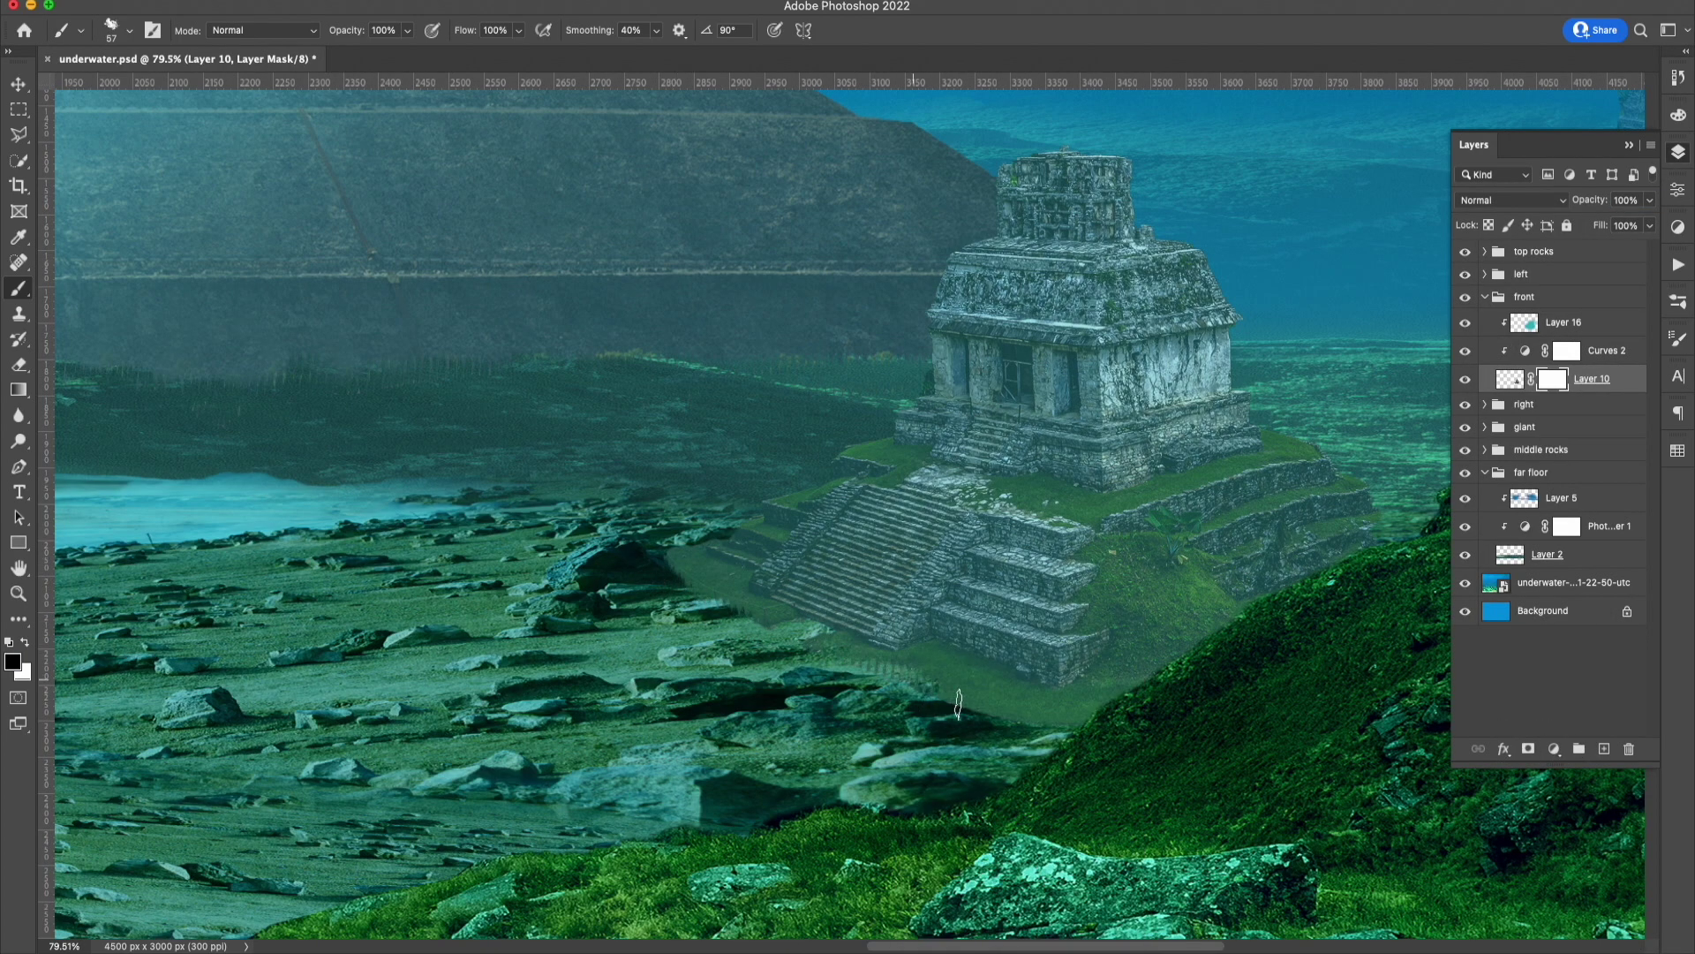
key("bracketleft")
key("bracketleft")
key("bracketleft")
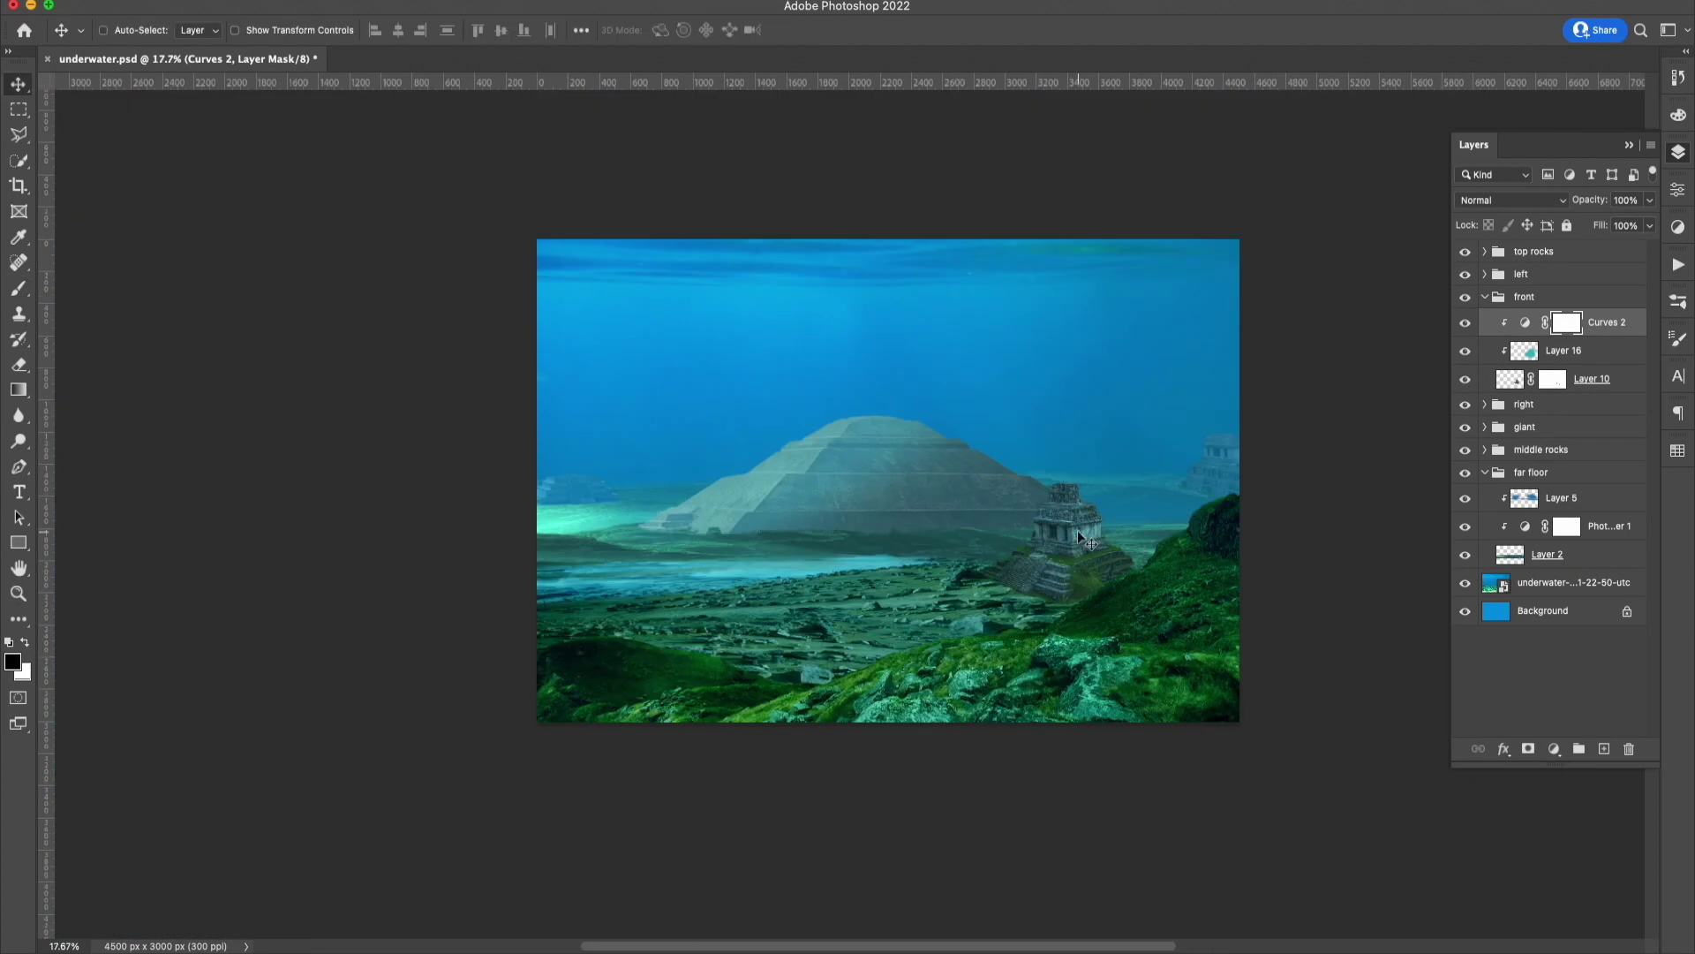
left_click_drag(1077, 529, 1111, 544)
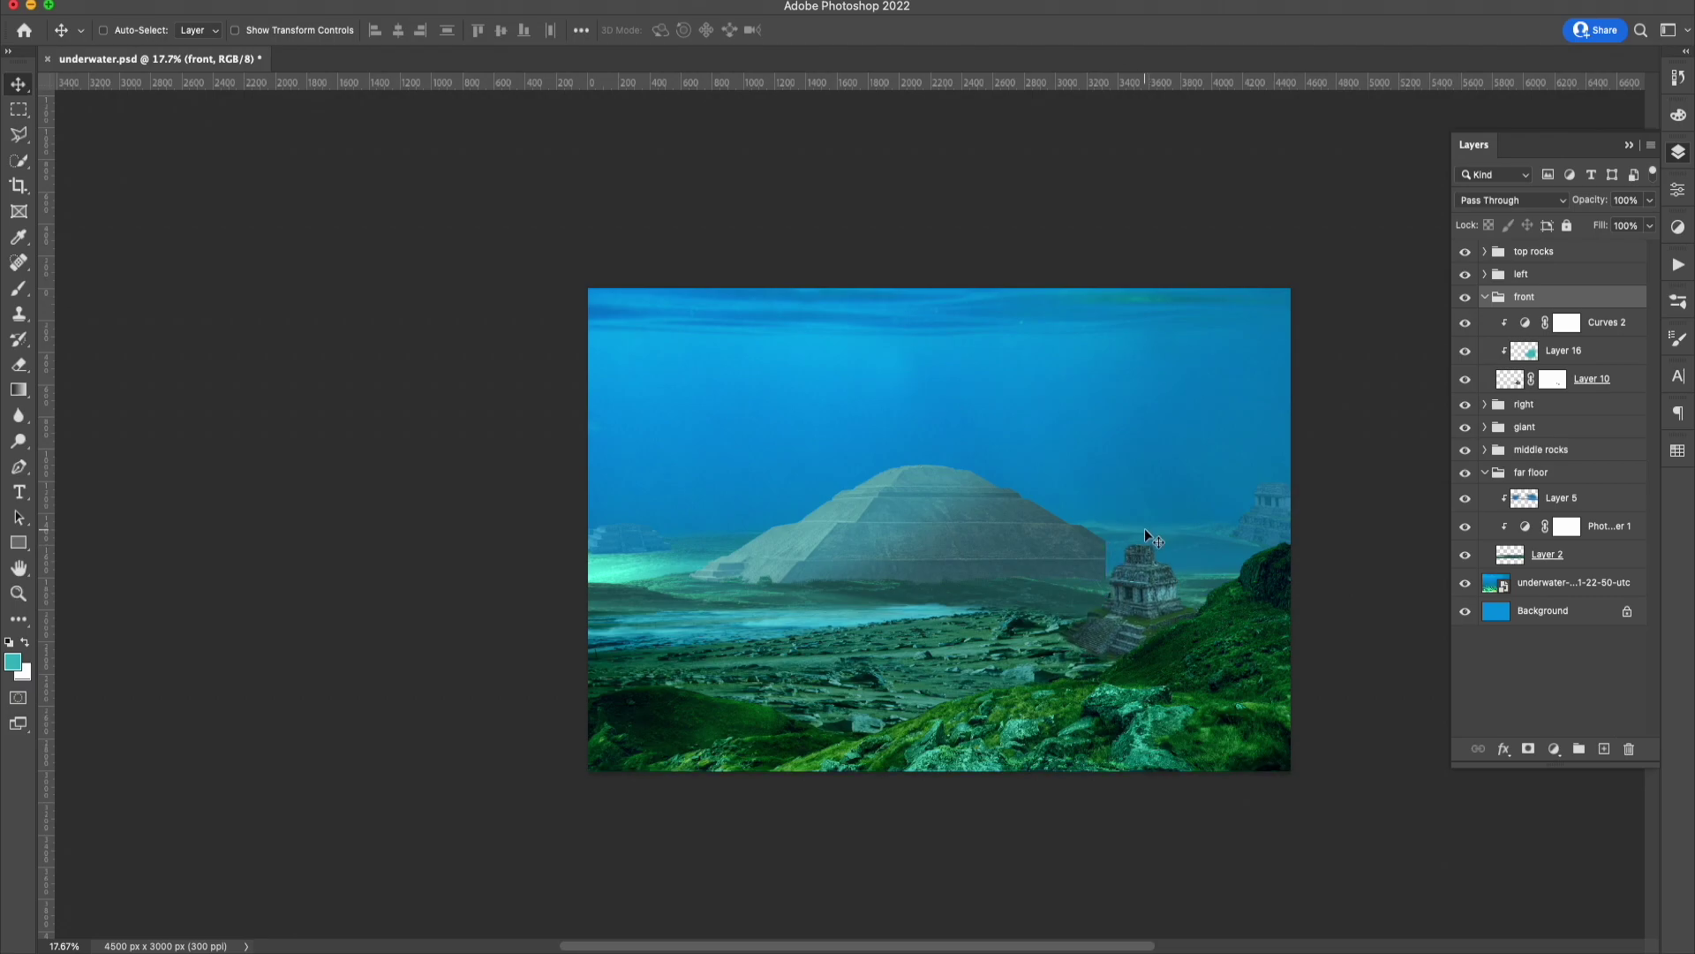
Duplicate the giant pyramid layer and outline the purple pyramid area with the Polygonal Lasso.
left_click(967, 482, "ctrl")
key("m")
key("ctrl+j")
left_click(1589, 507)
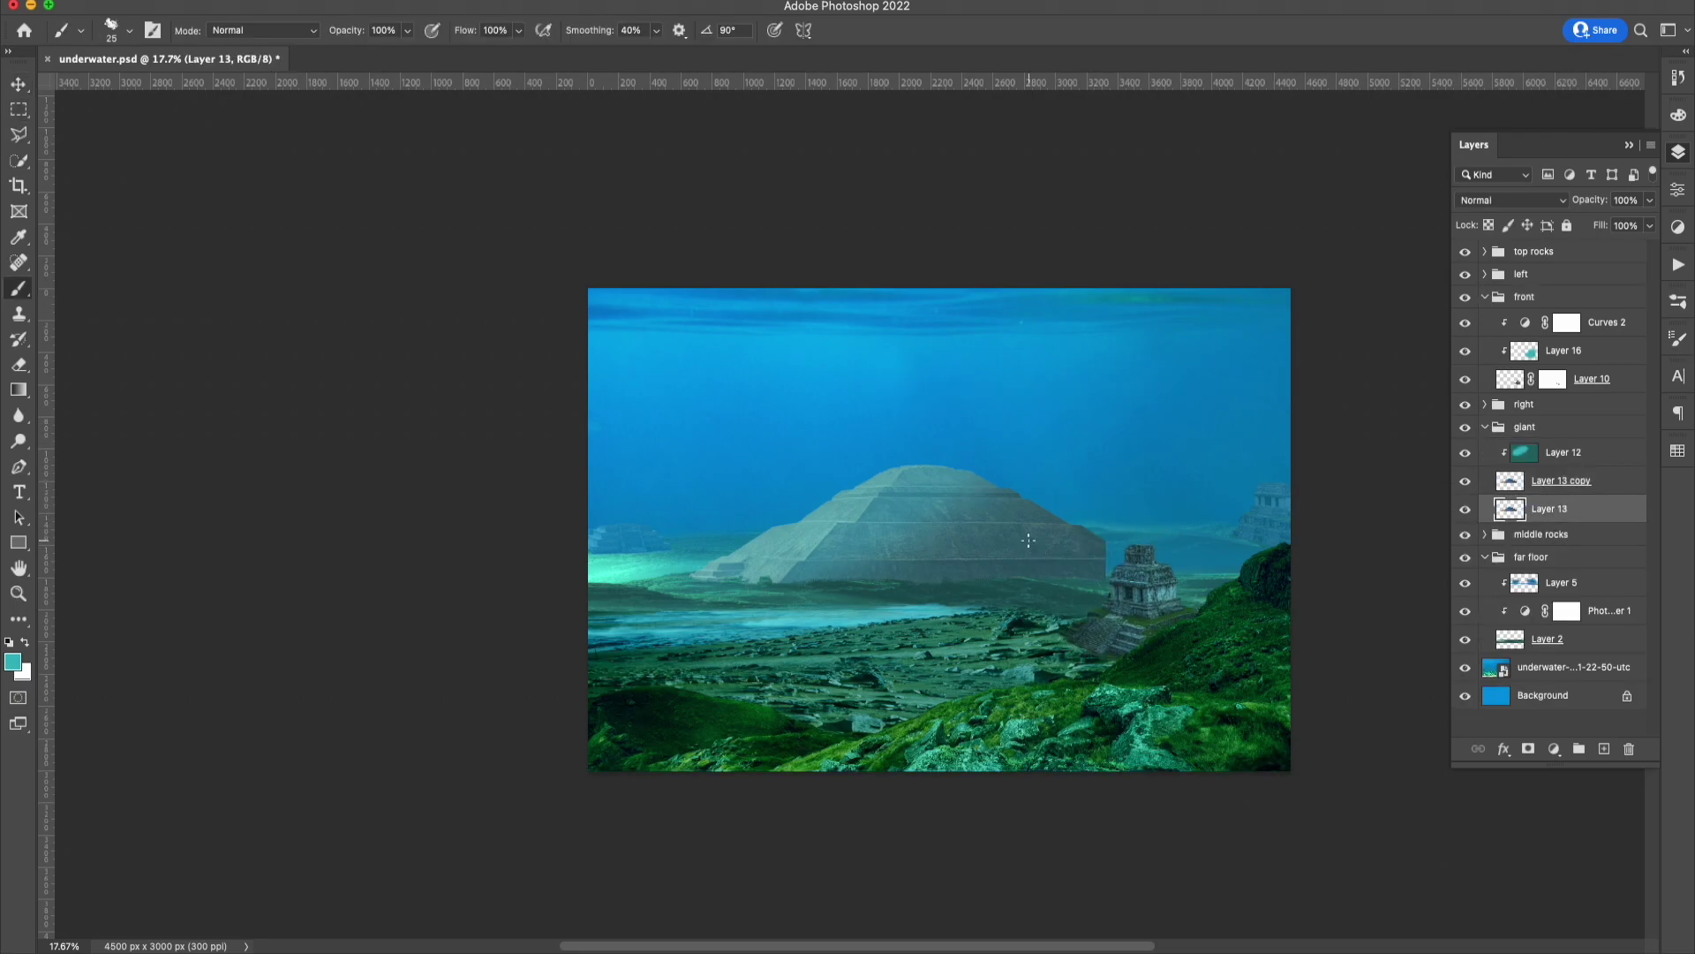
key("l")
scroll(1111, 566, "up", 5)
left_click(921, 377)
double_click(890, 606)
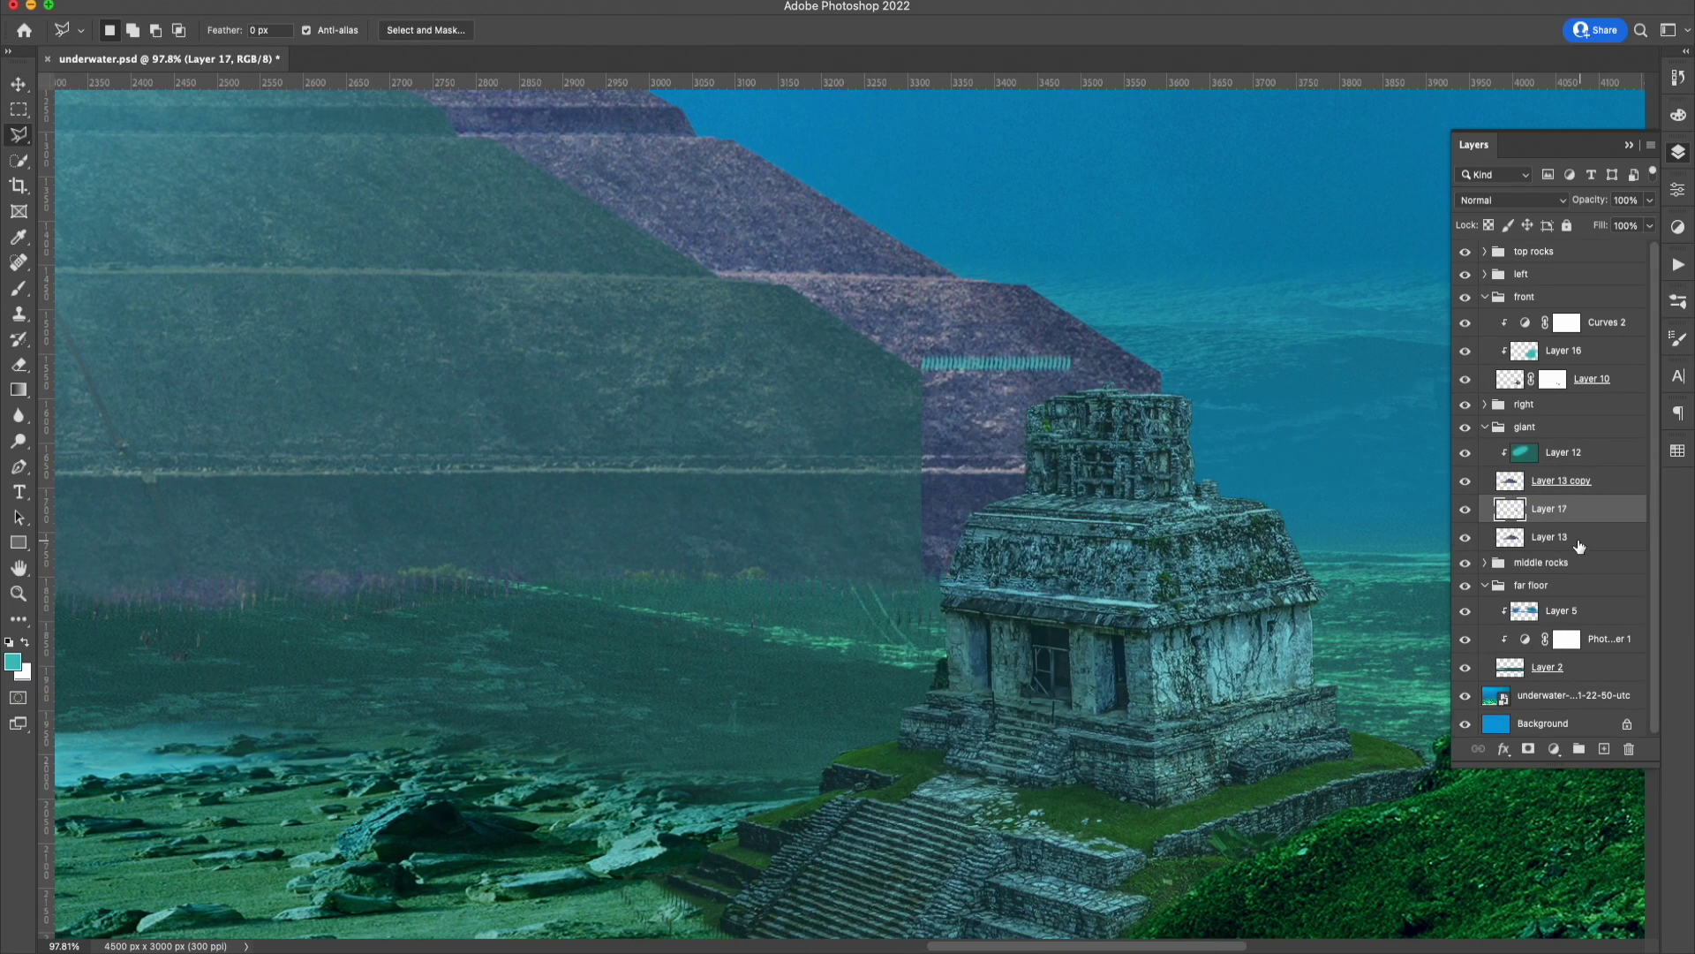
Cut the outlined purple piece out of the pyramid and merge the layers.
key("Delete")
right_click(962, 422)
left_click(1059, 629)
key("Return")
key("m")
key("ctrl+e")
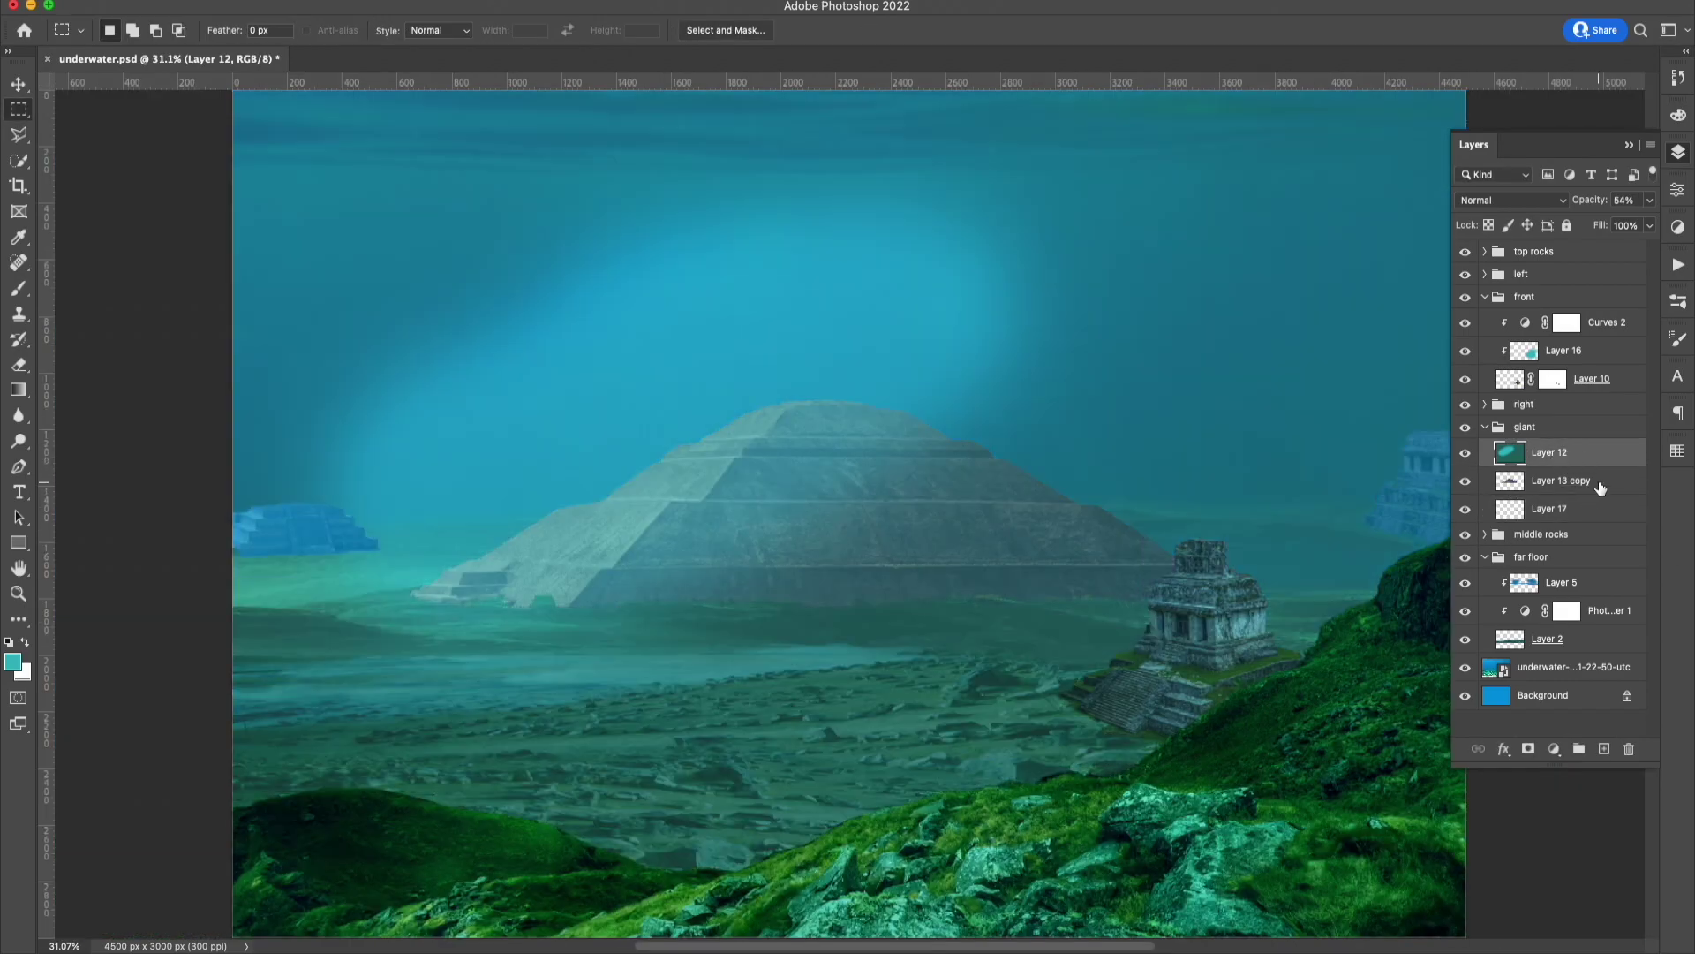
key("ctrl+minus")
Clip a teal-filled layer to the top rocks Layer 4 at about 46% opacity.
key("v")
left_click(1572, 452)
left_click(1486, 298)
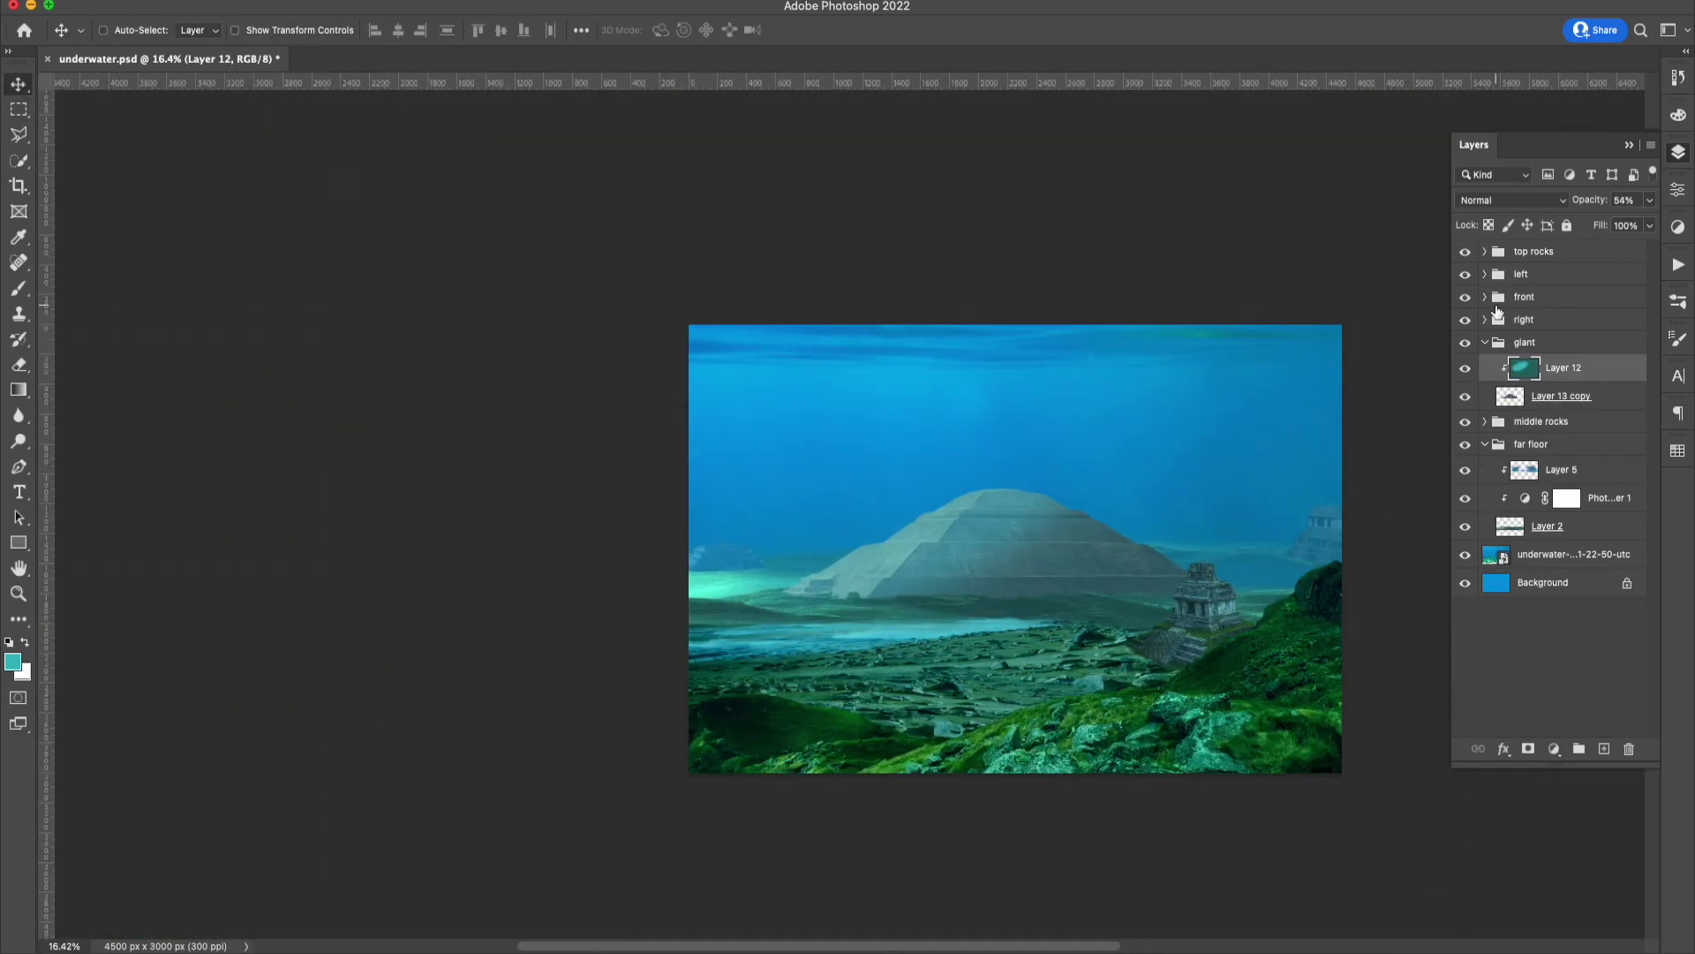
left_click(1486, 252)
key("ctrl+shift+alt+n")
key("alt+BackSpace")
key("ctrl+alt+g")
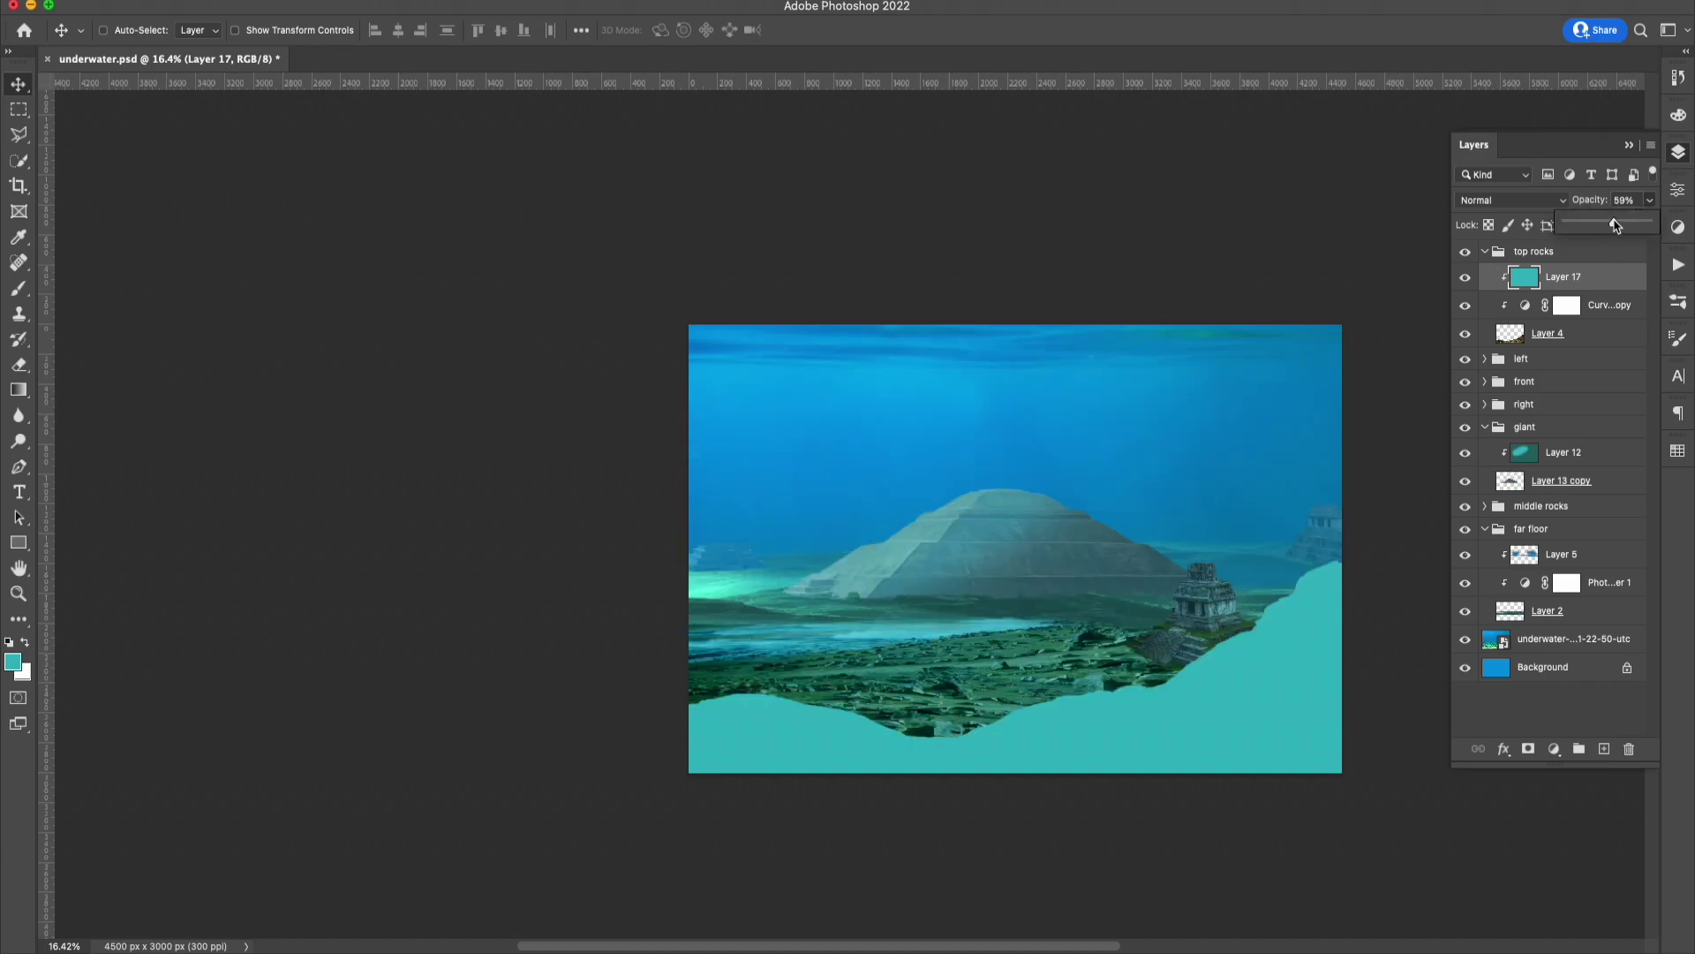
key("4")
key("6")
Add a clipped strong-contrast Curves and a Brightness/Contrast at brightness -97 to the rocks.
left_click(1555, 748)
left_click(1541, 242)
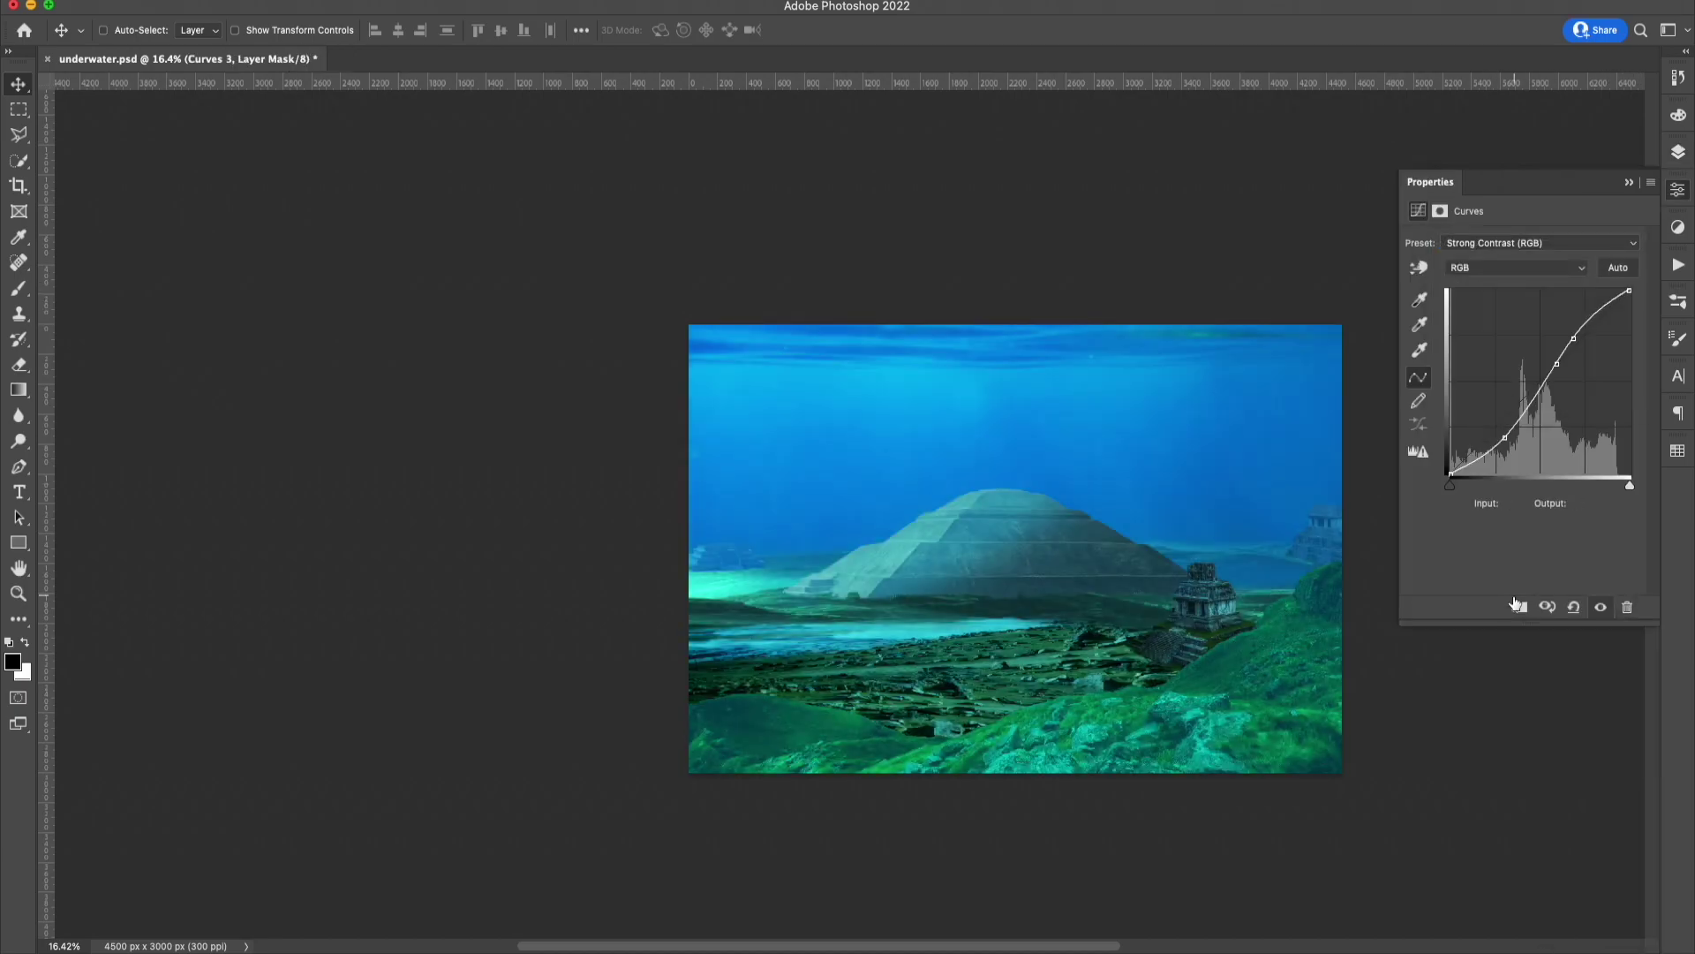
left_click(1678, 152)
key("ctrl+alt+g")
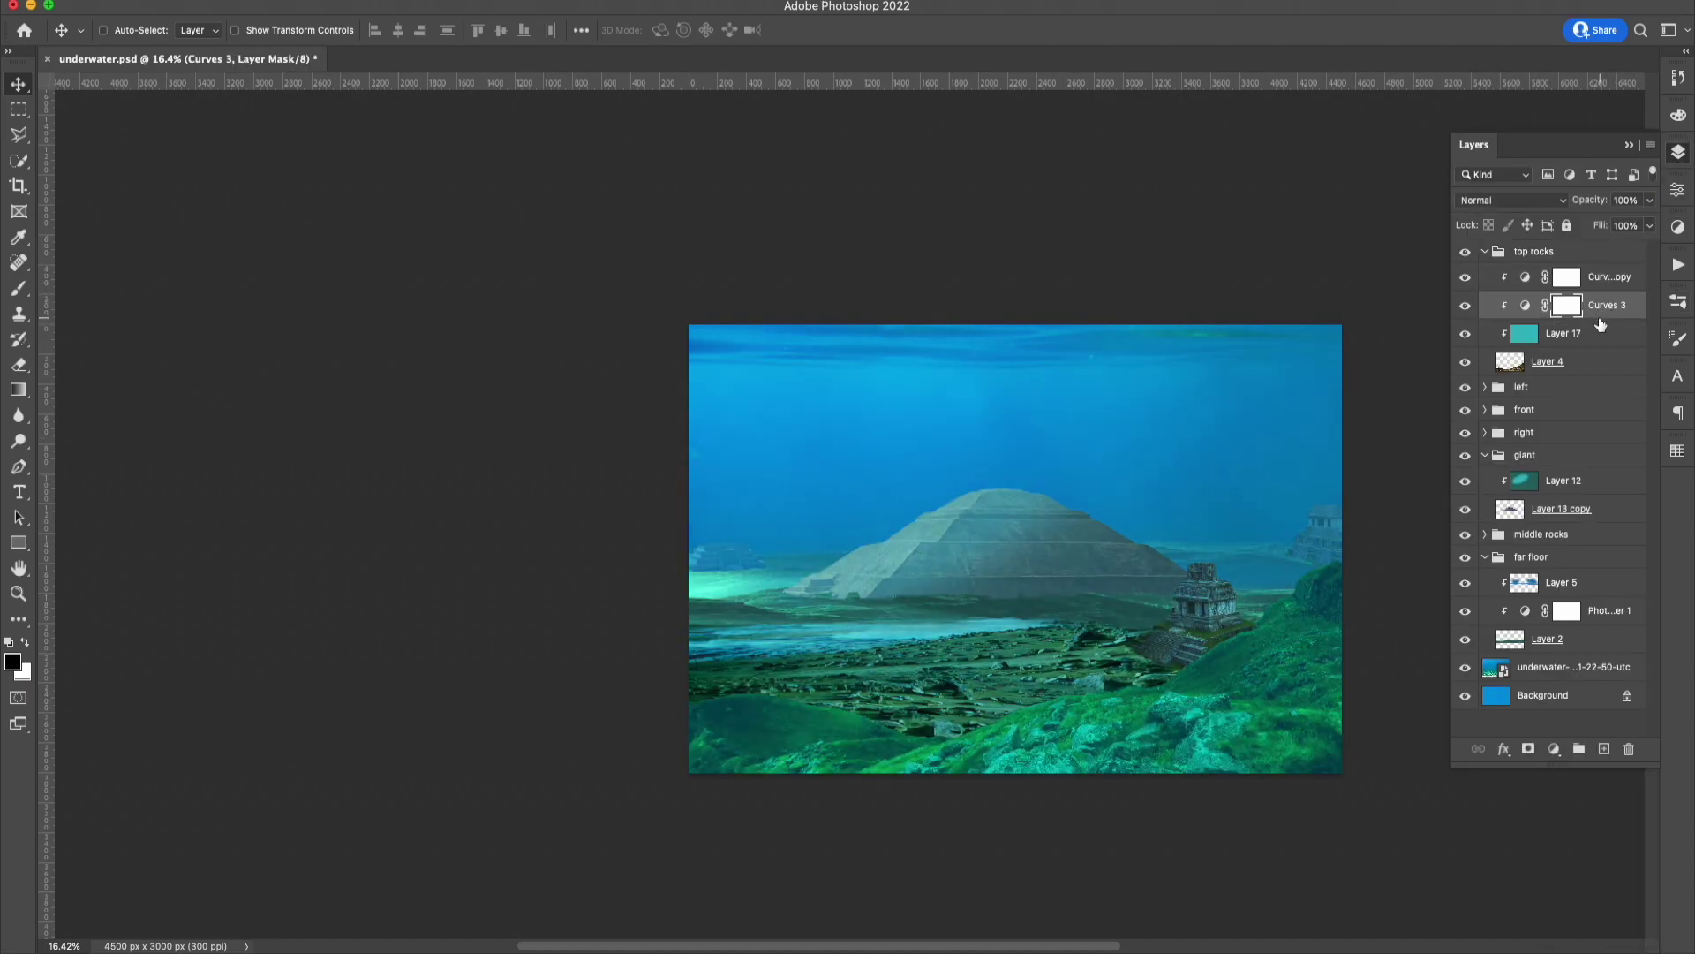
left_click(1555, 747)
left_click(1563, 833)
mouse_move(1521, 327)
left_mouse_down()
mouse_move(1565, 327)
mouse_move(1452, 291)
left_mouse_up()
Combine the left, front, right and giant temple groups into a group named 'buildings'.
left_click(1678, 152)
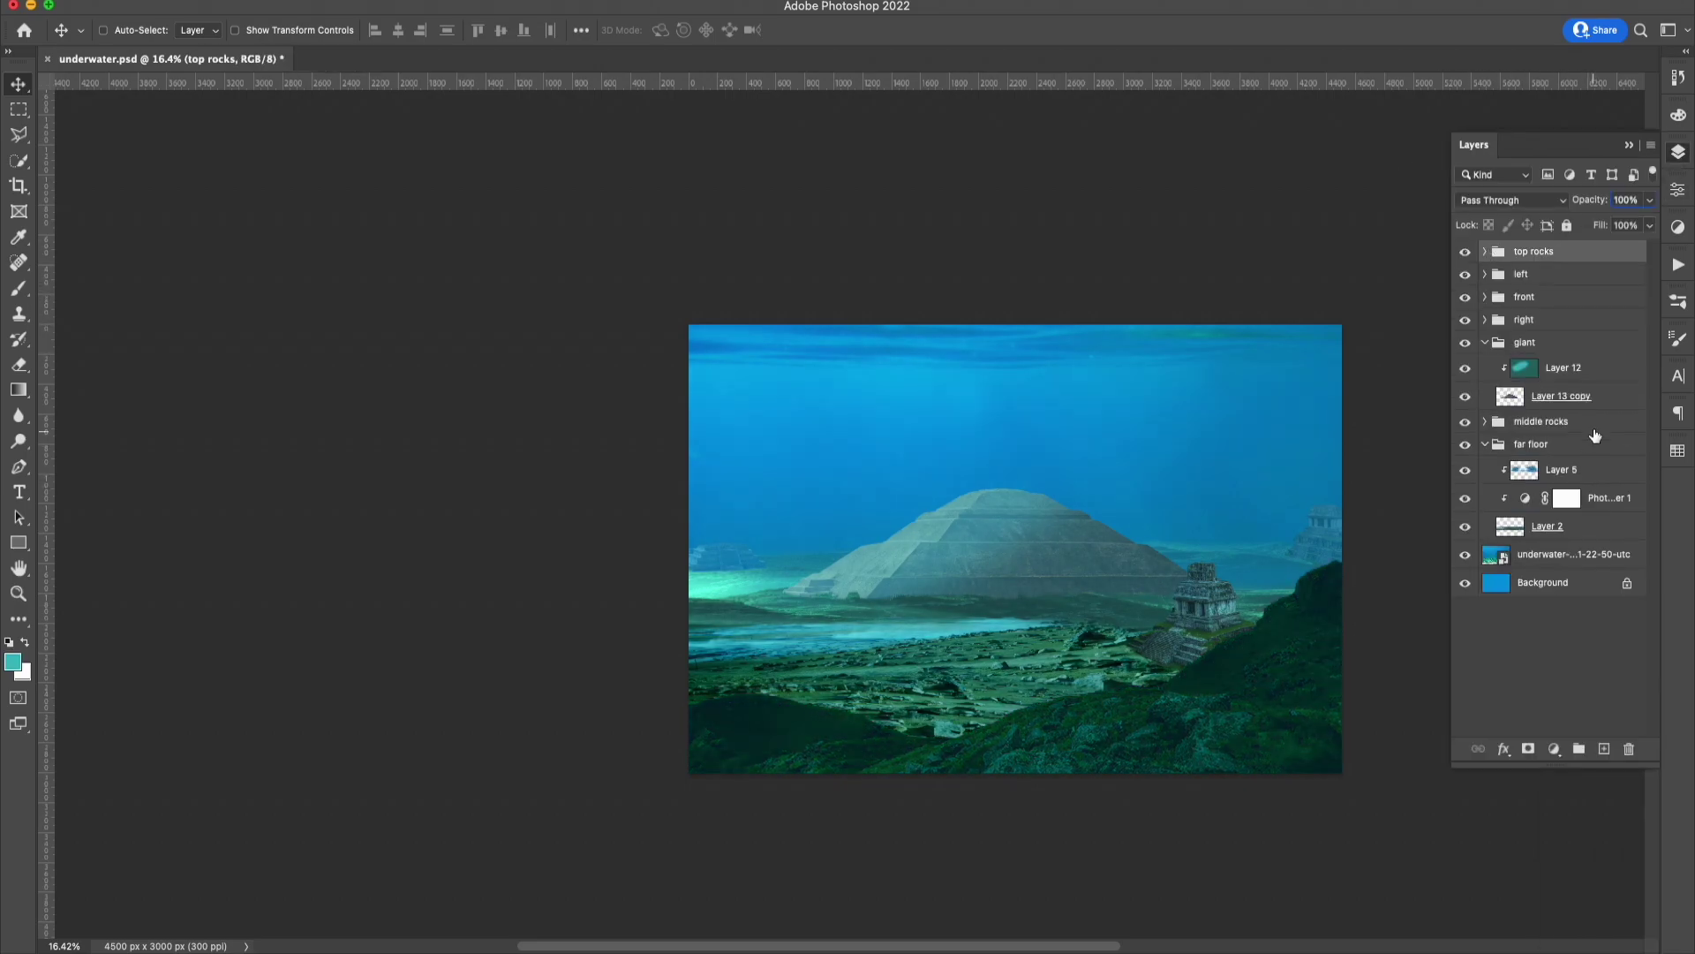
key("ctrl+g")
double_click(1544, 274)
type("buildings")
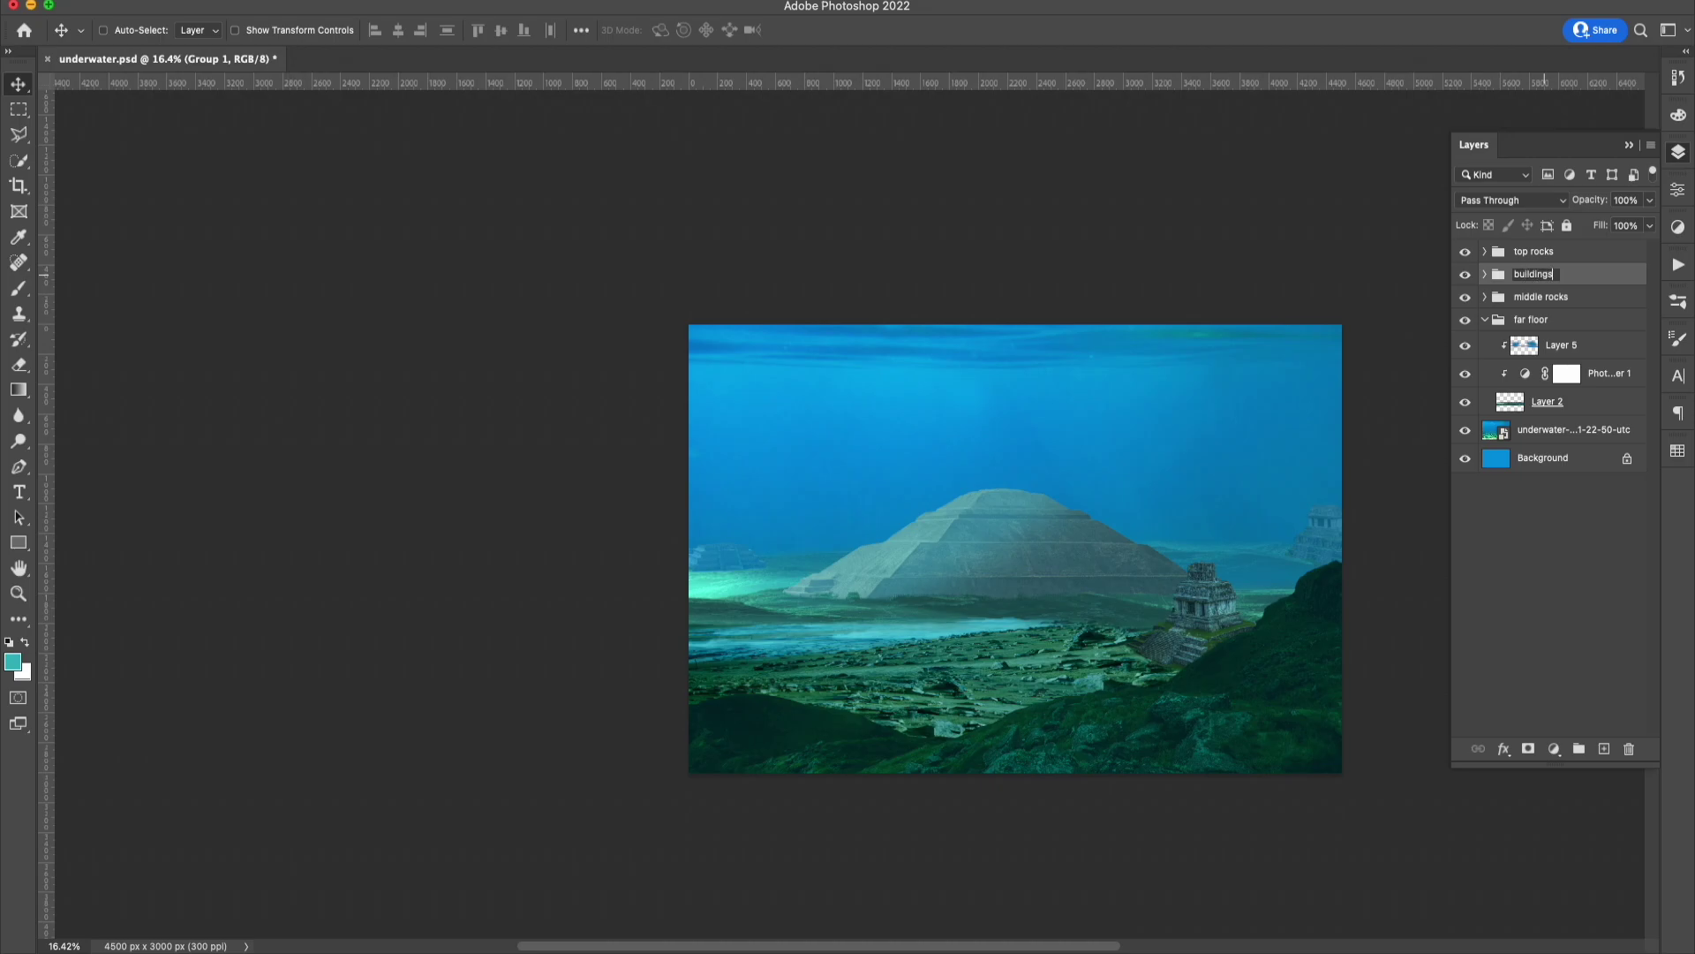
key("Return")
Add a teal fill clipped to the middle rocks at 38% opacity and copy it into the far floor group.
left_click(1486, 297)
left_click(1604, 748)
key("alt+BackSpace")
left_click_drag(1649, 222, 1596, 223)
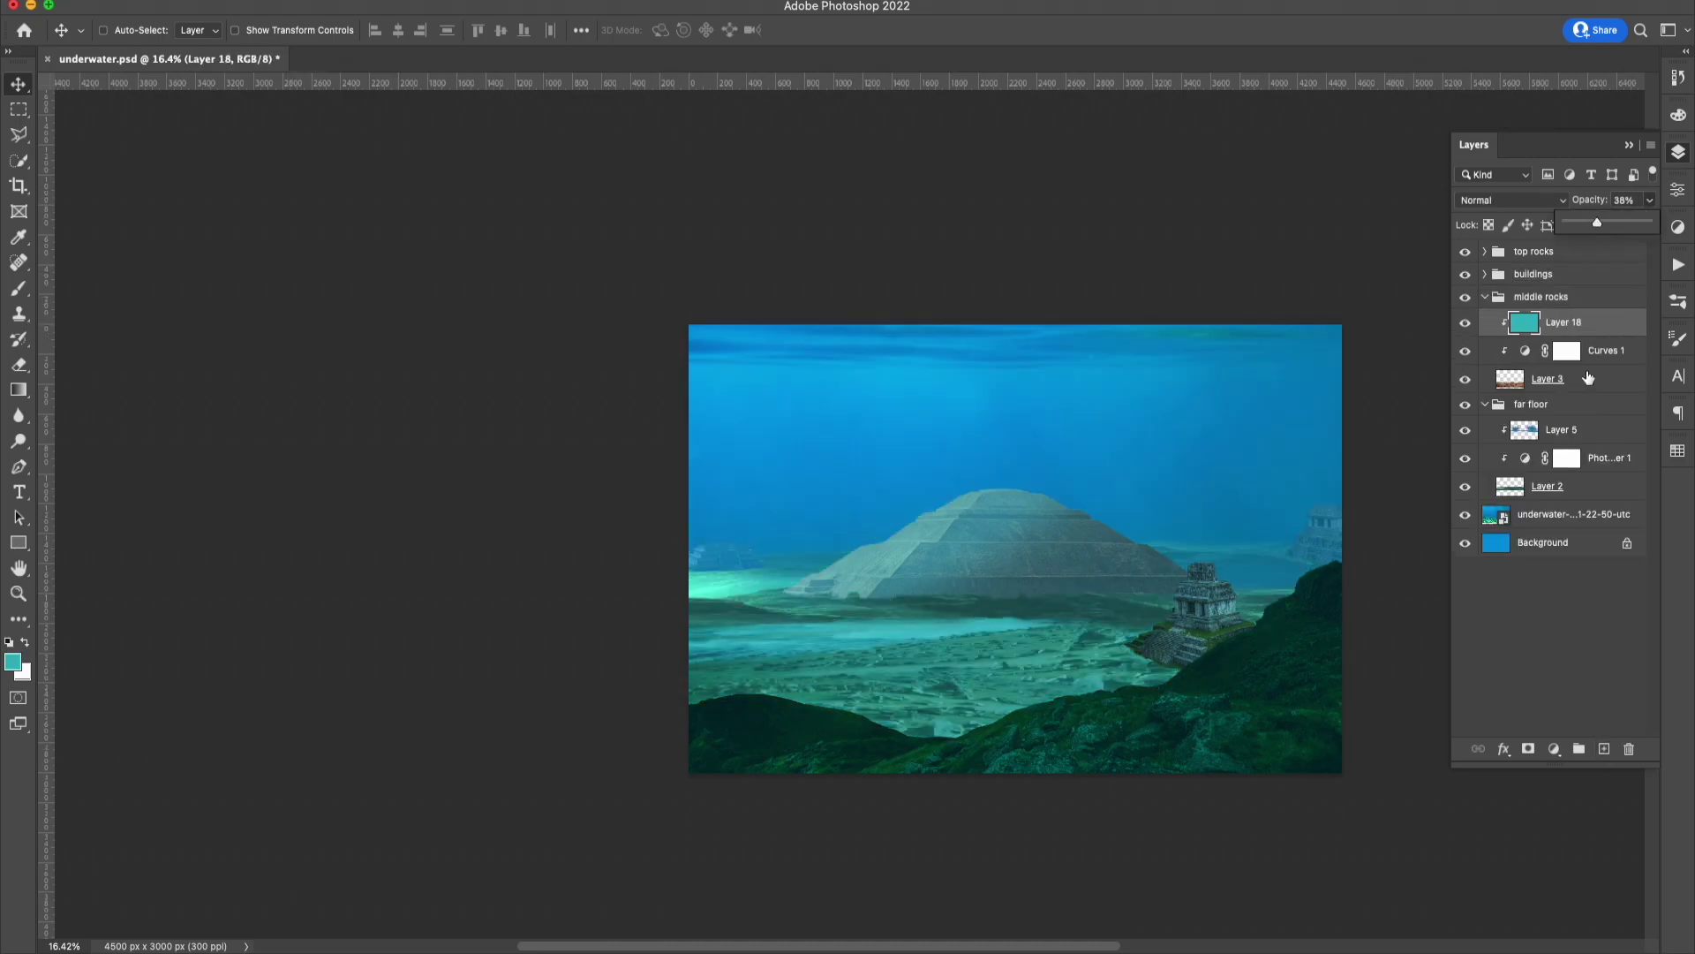
left_click_drag(1589, 378, 1590, 433)
left_click(1510, 199)
key("Escape")
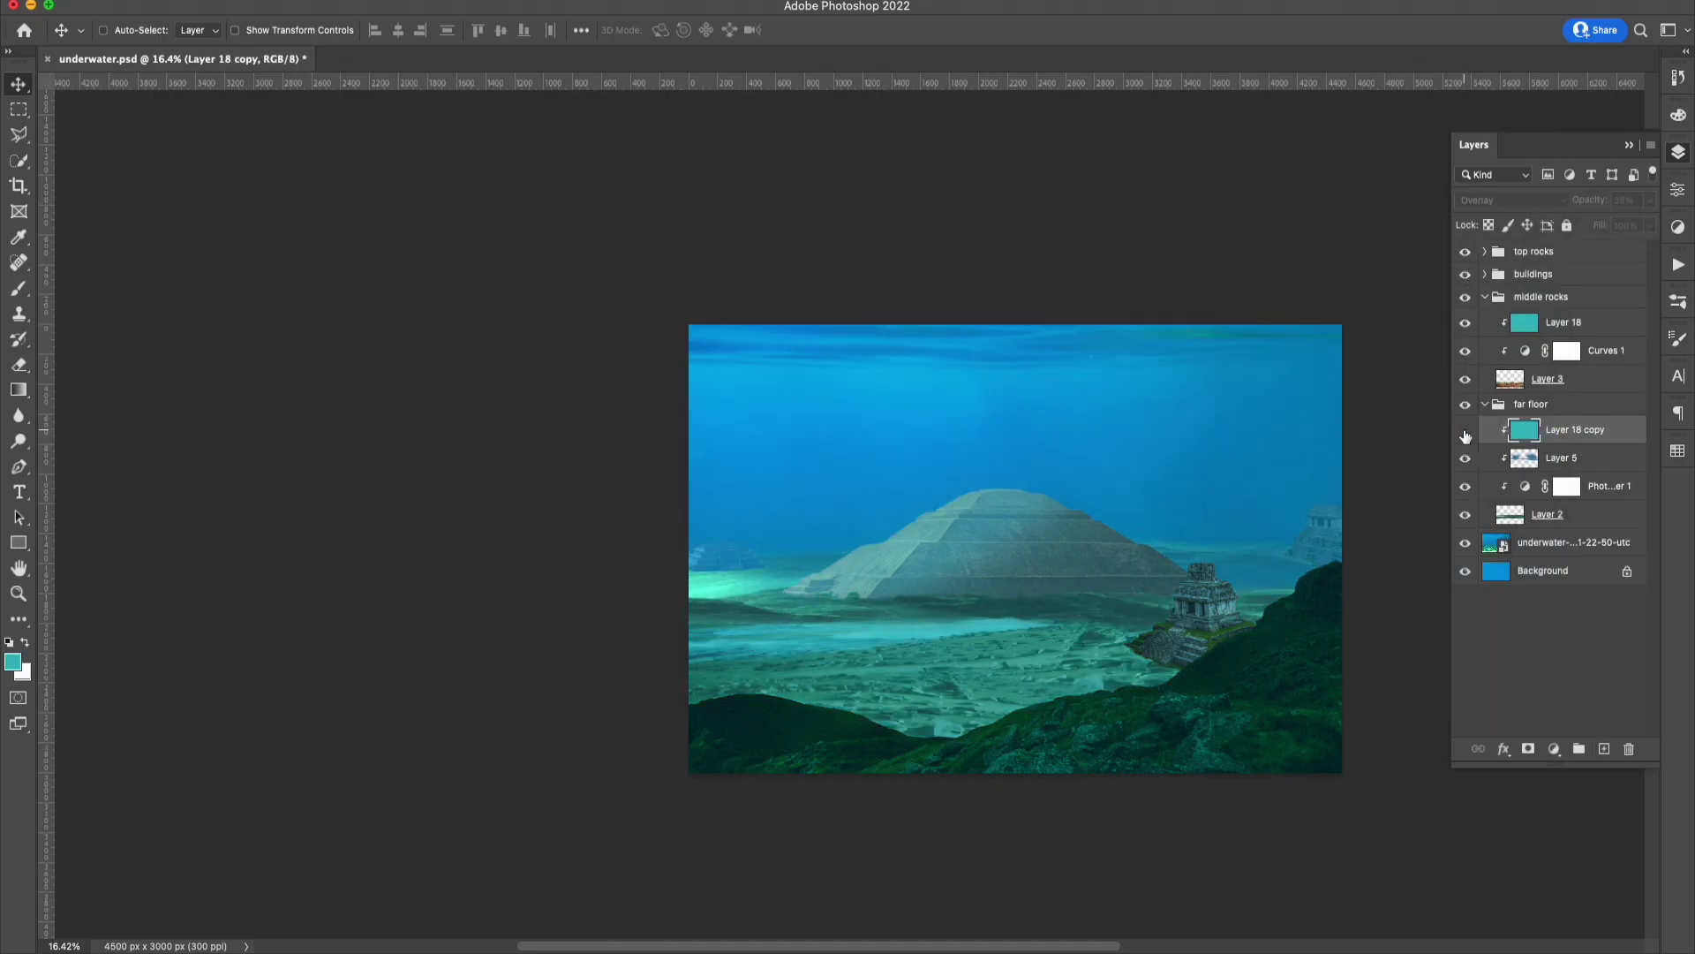
Keep the middle-rocks teal layer on Normal blending and delete the temple's Curves adjustment.
left_click(1563, 322)
left_click(1510, 200)
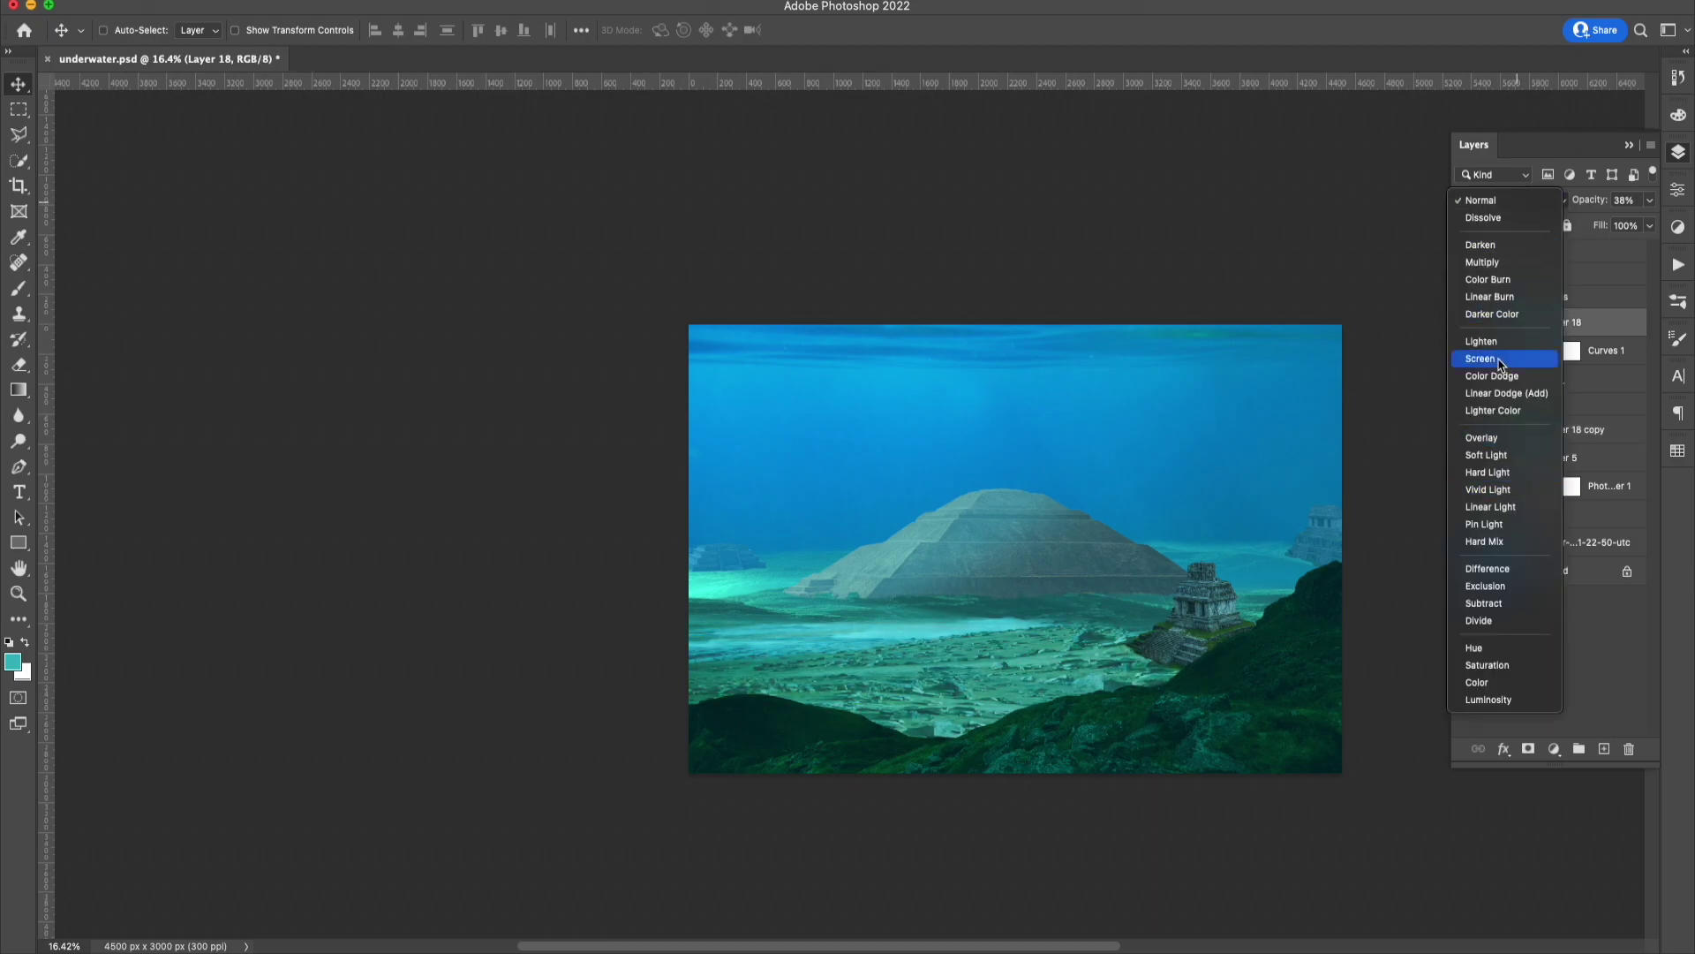
key("Escape")
left_click(1486, 273)
left_click(1495, 346)
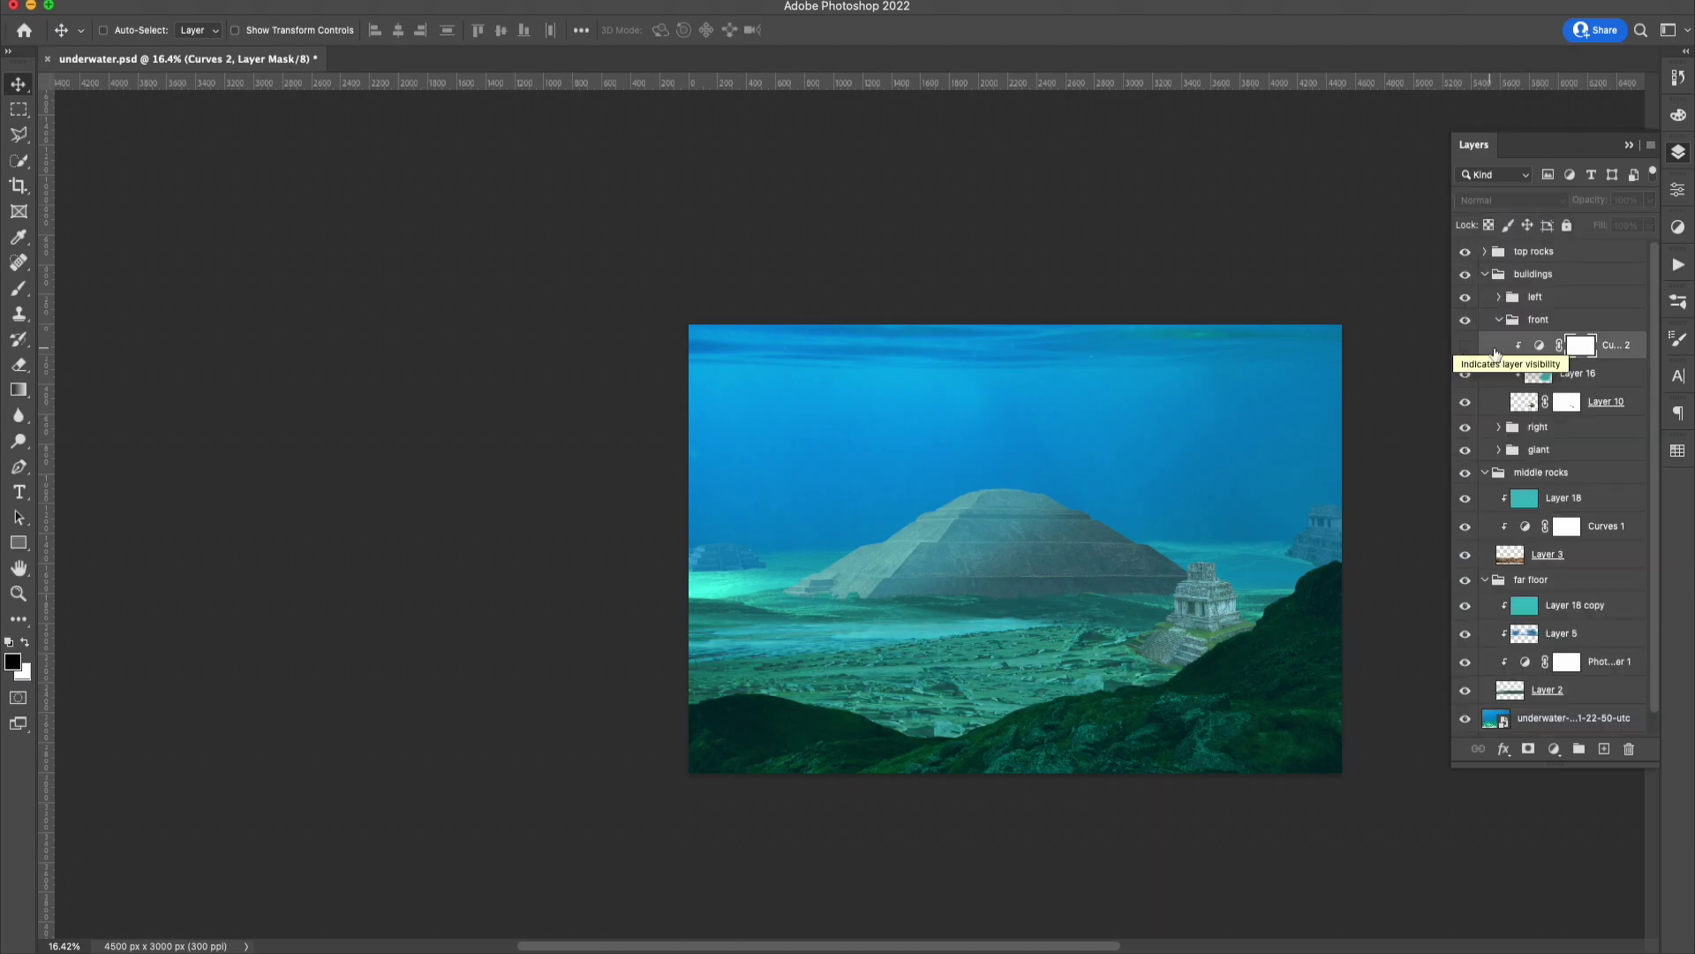
key("Delete")
left_click_drag(1649, 200, 1613, 226)
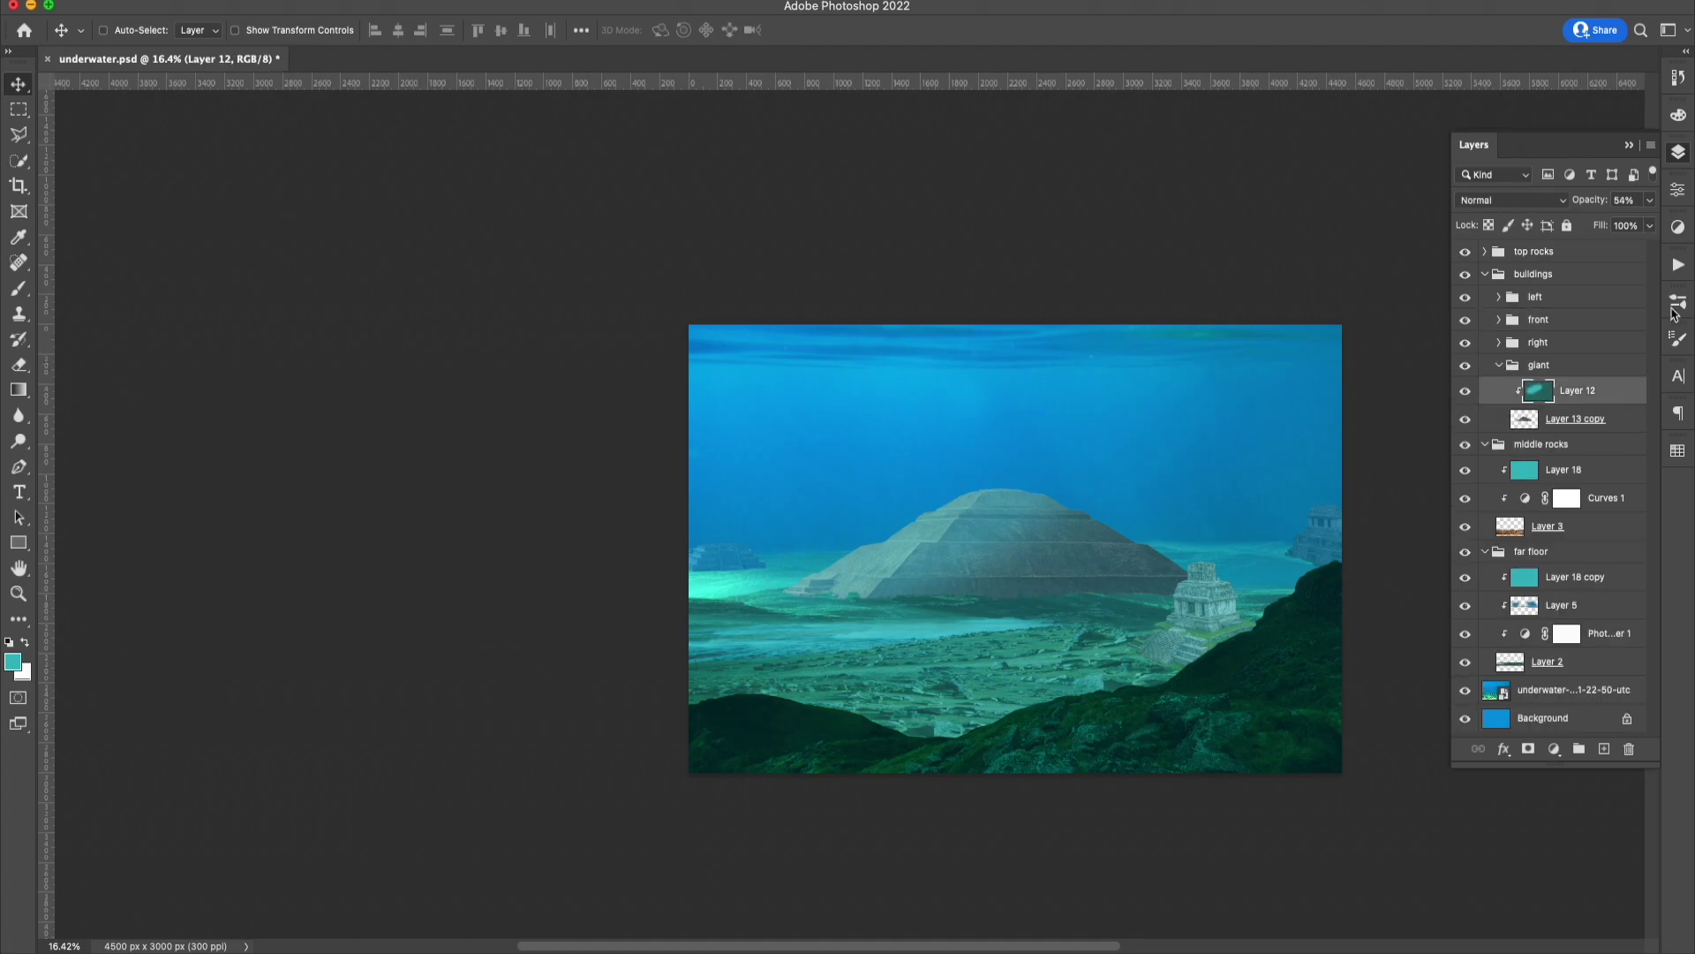
Paint the teal tint over the pyramid at 47% opacity, erasing part of it back.
key("b")
right_click(1007, 472)
right_click(1078, 447)
left_click(1034, 552)
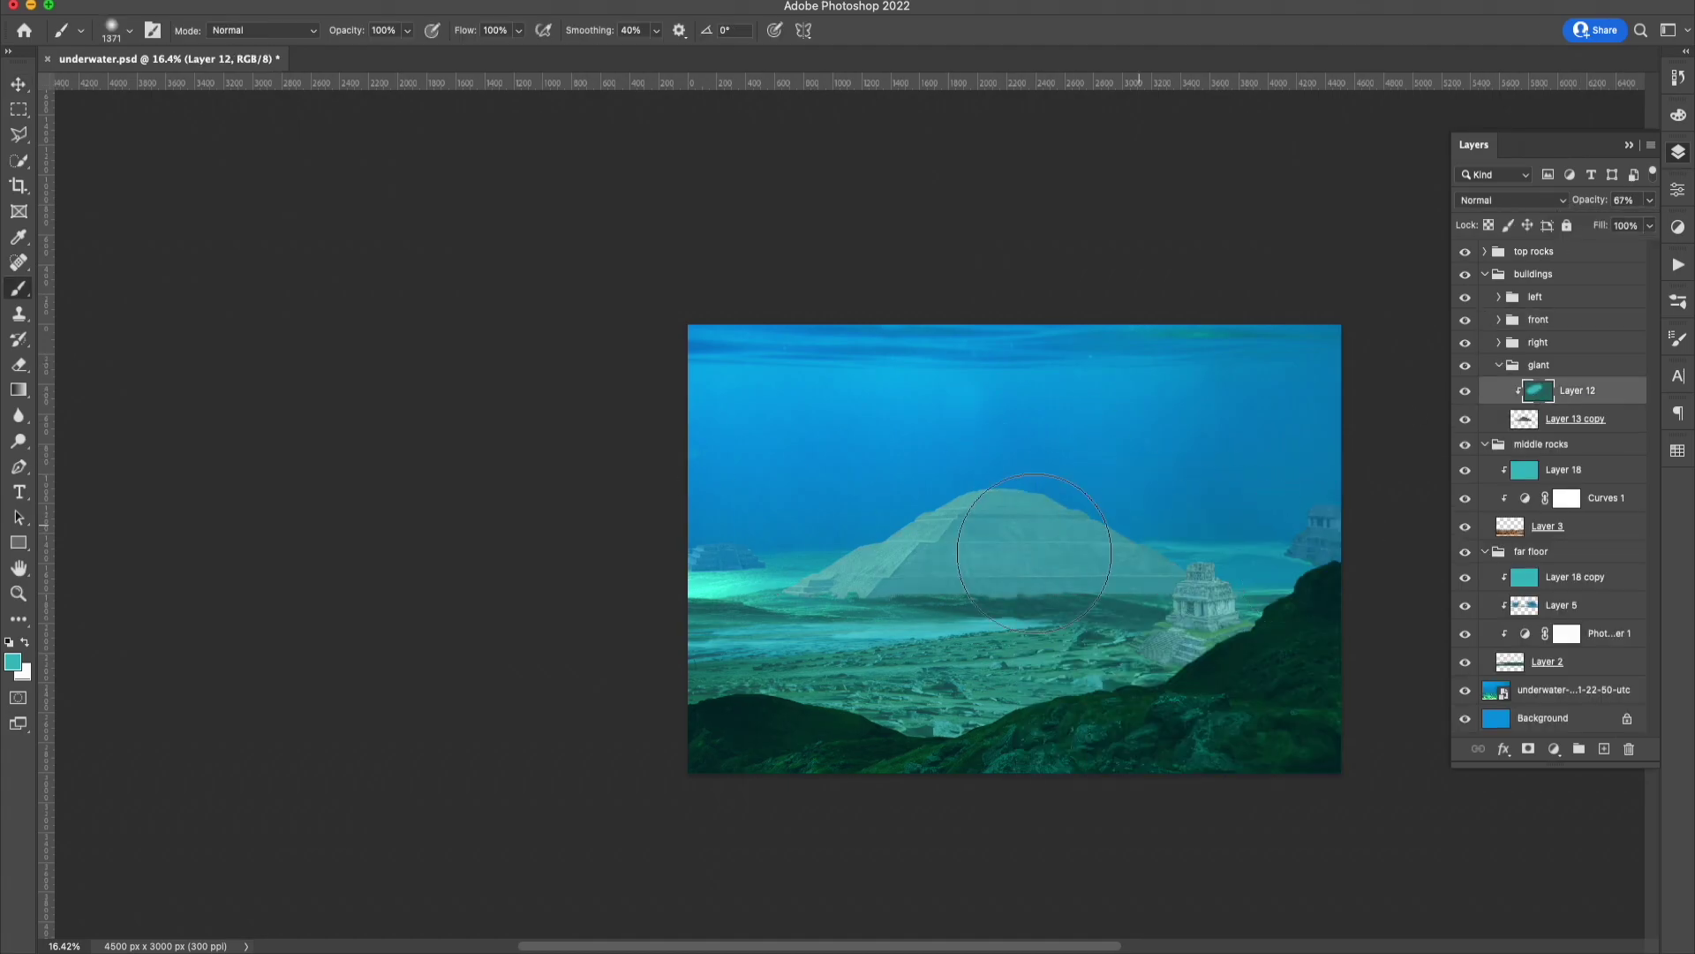
left_click_drag(1600, 227, 1609, 227)
key("e")
right_click(1095, 404)
left_click(1181, 434)
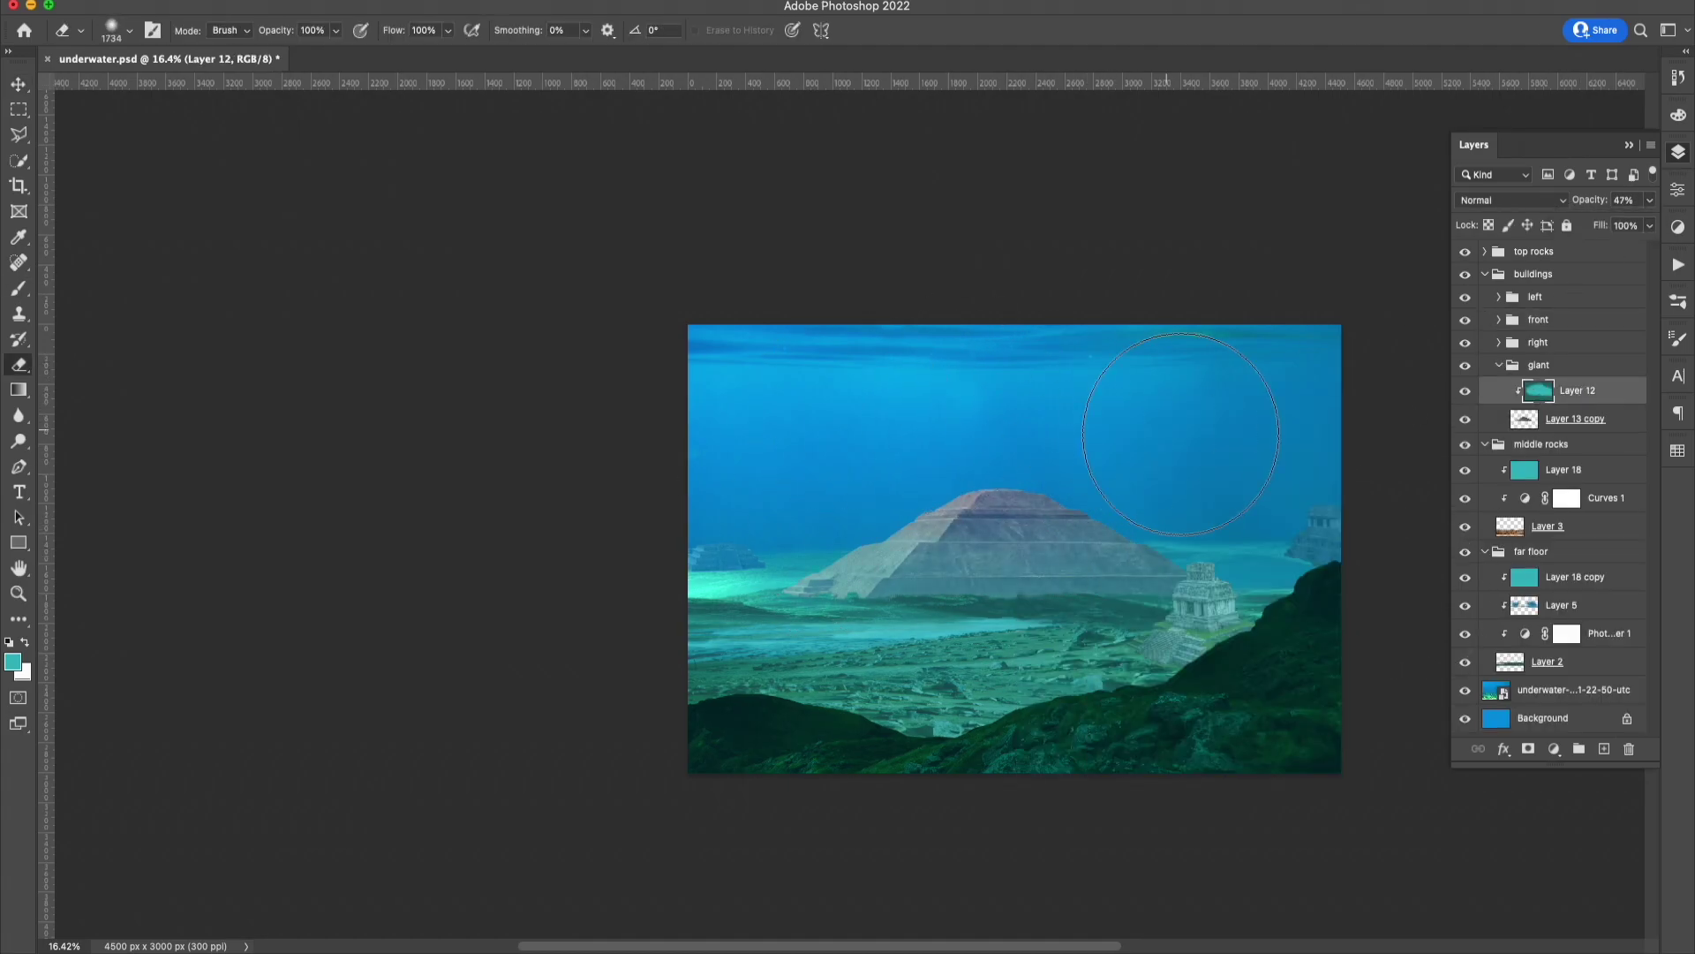
Brighten the far floor with a Curves adjustment instead of Exposure.
left_click(1500, 365)
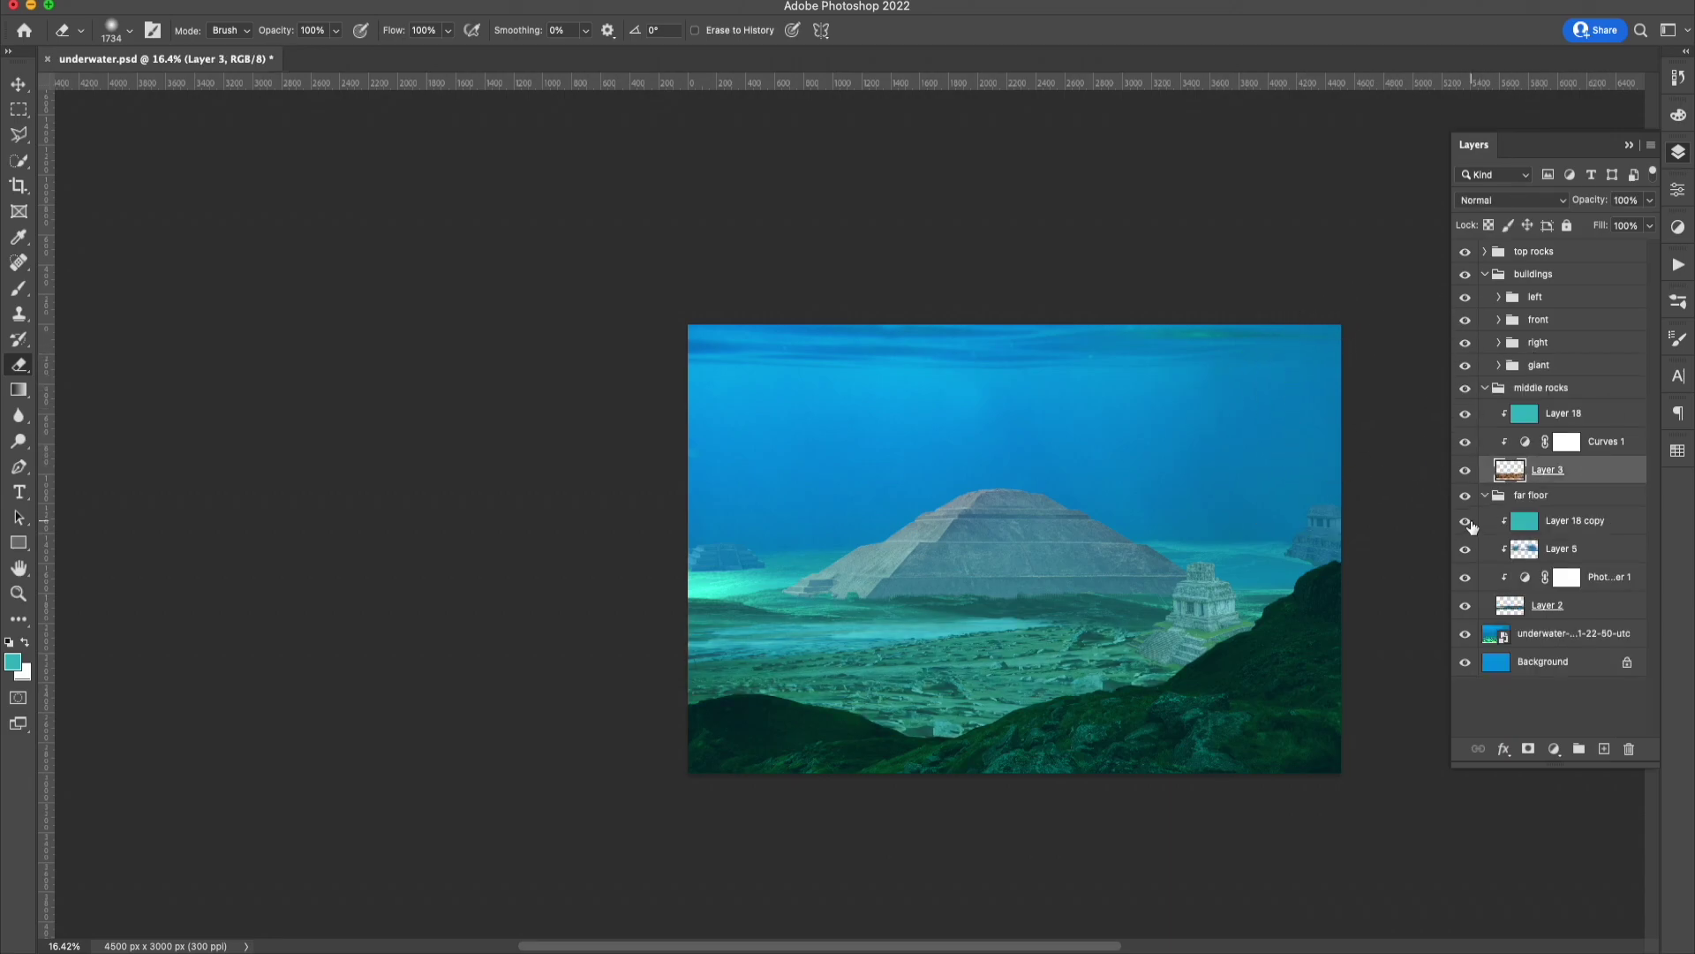
left_click(1576, 520)
left_click(1554, 748)
left_click(1576, 895)
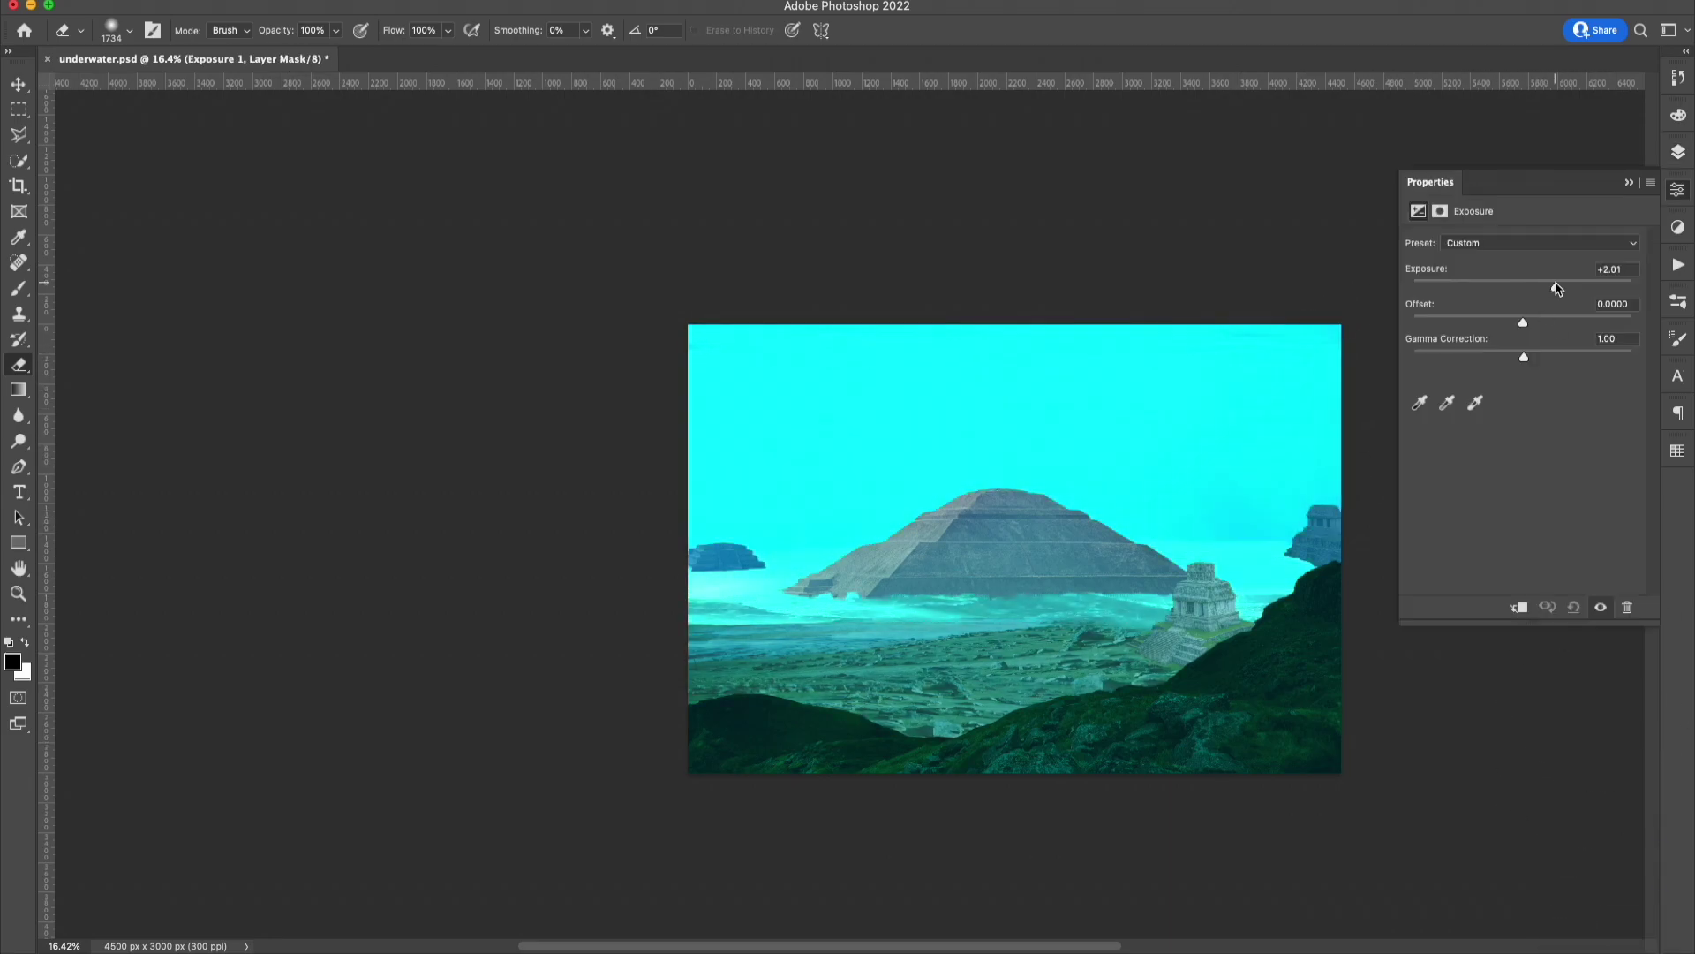
key("ctrl+z")
left_click(1547, 744)
left_click(1577, 874)
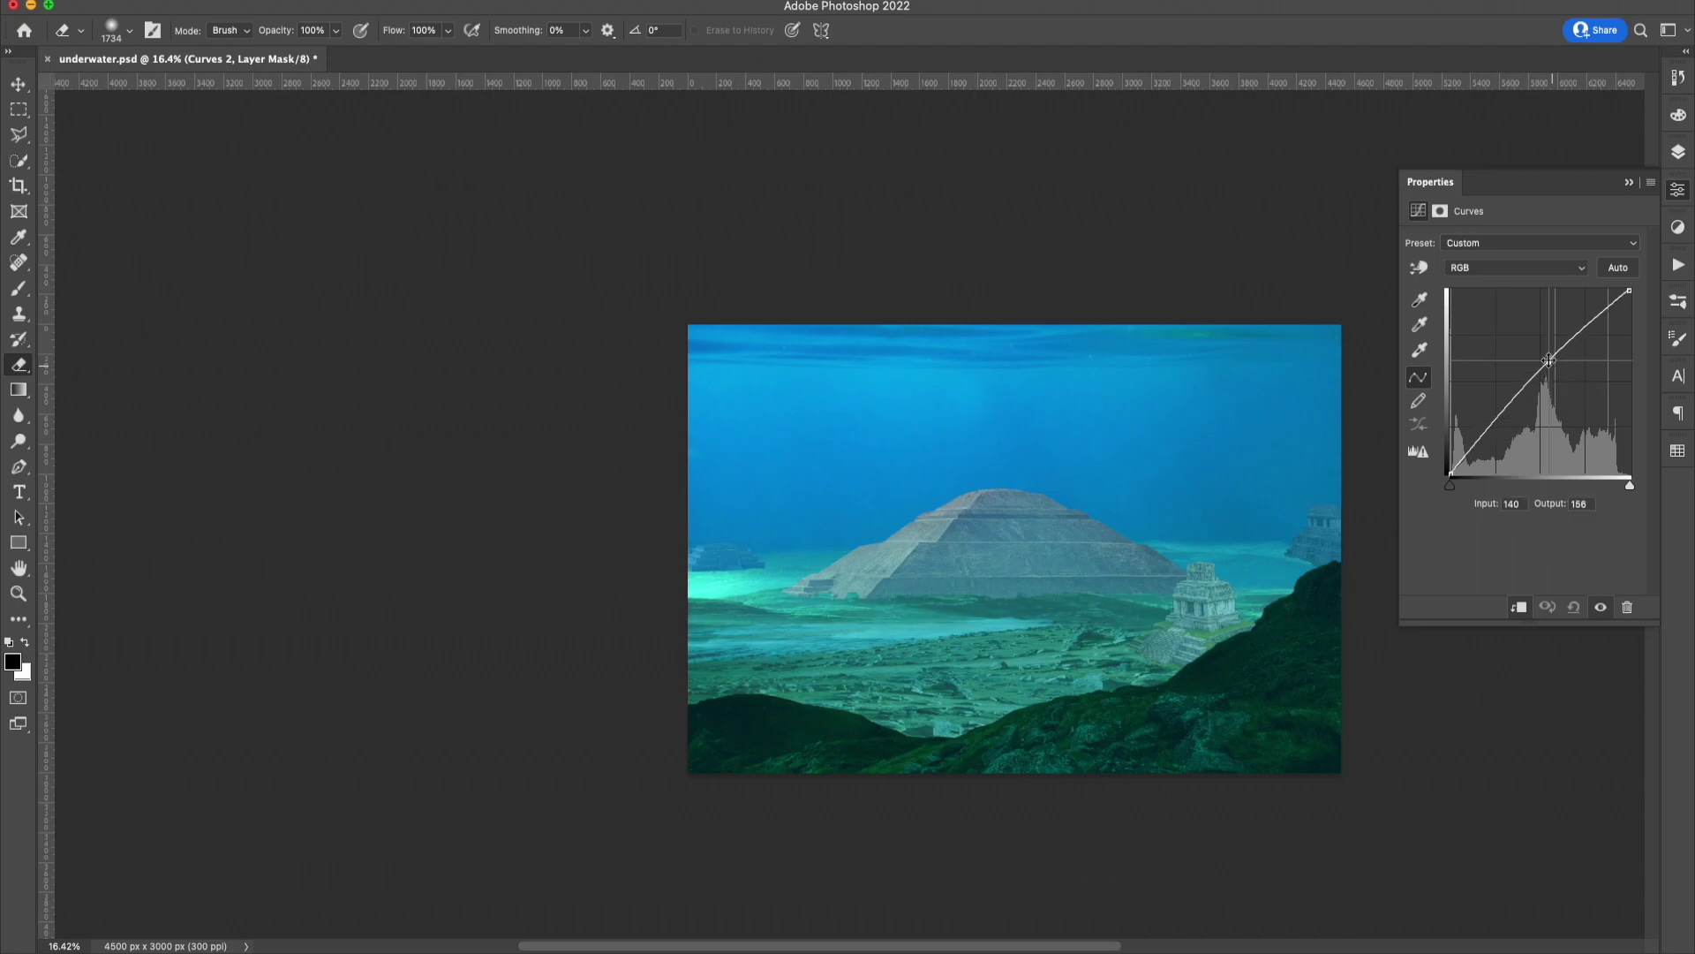
left_click_drag(1545, 378, 1546, 351)
key("F7")
Paint masks on the Photo Filter and the top rocks' Brightness/Contrast to limit their effects.
key("b")
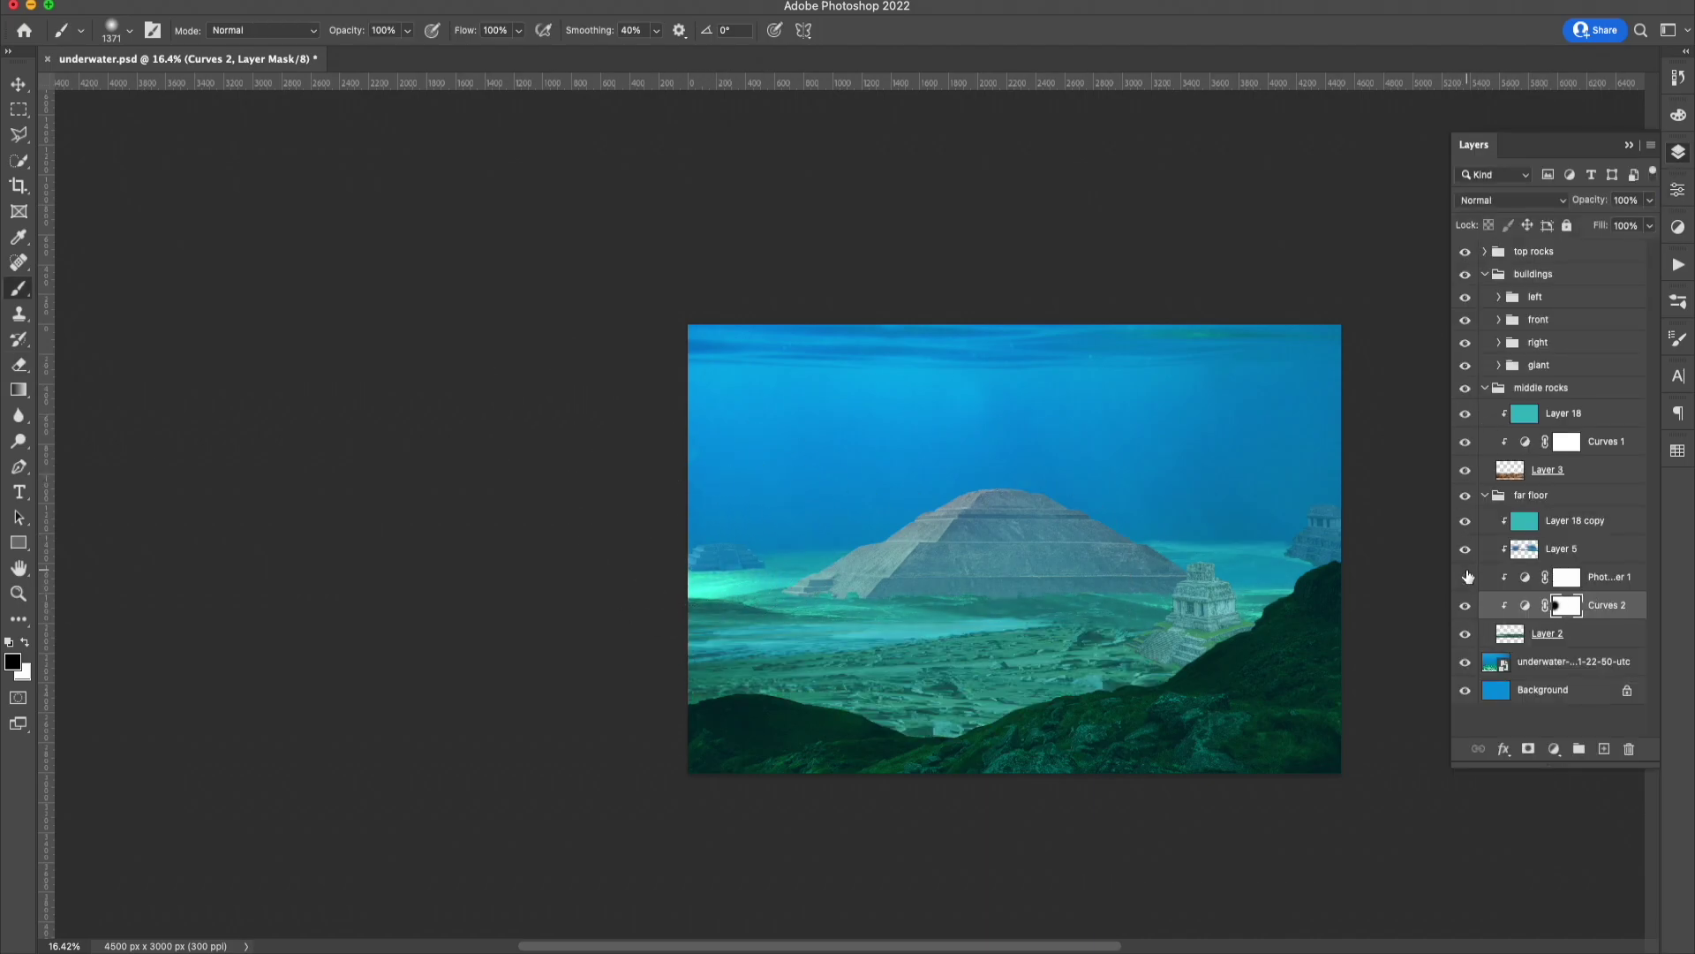
left_click(1492, 582)
left_click(681, 529)
key("v")
left_click(1533, 290)
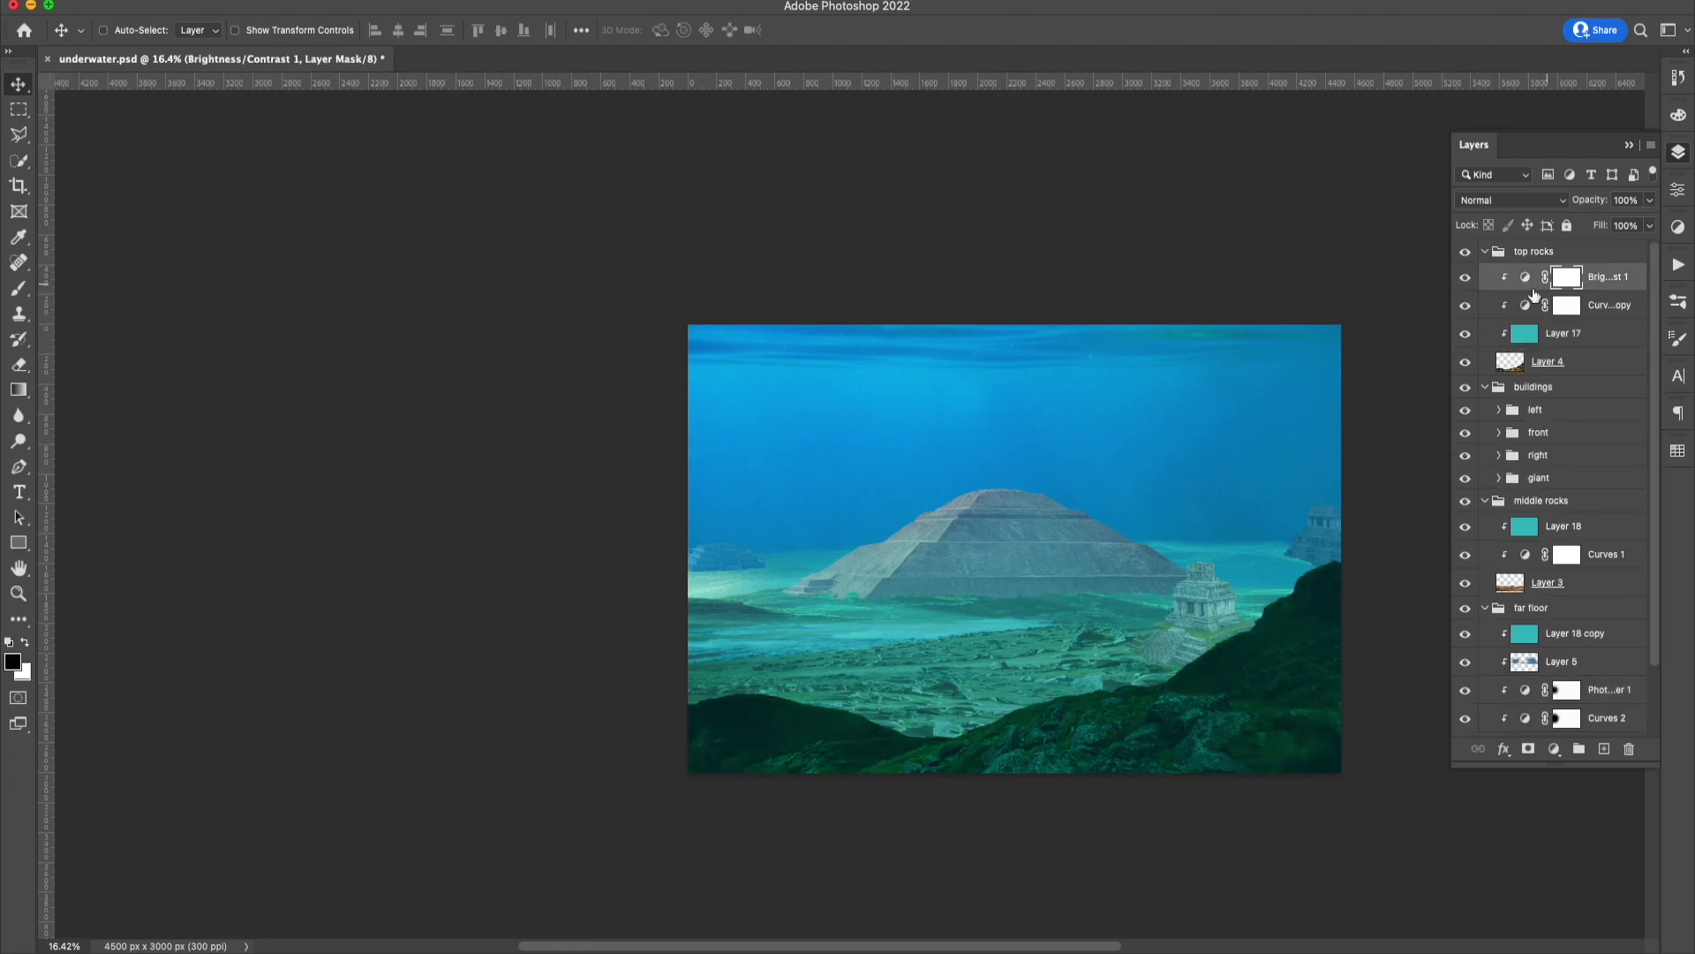
key("b")
left_click_drag(1254, 636, 671, 601)
left_click(1547, 361)
Trace the submarine's outline with the Polygonal Lasso, below and along its arm.
left_click(19, 415)
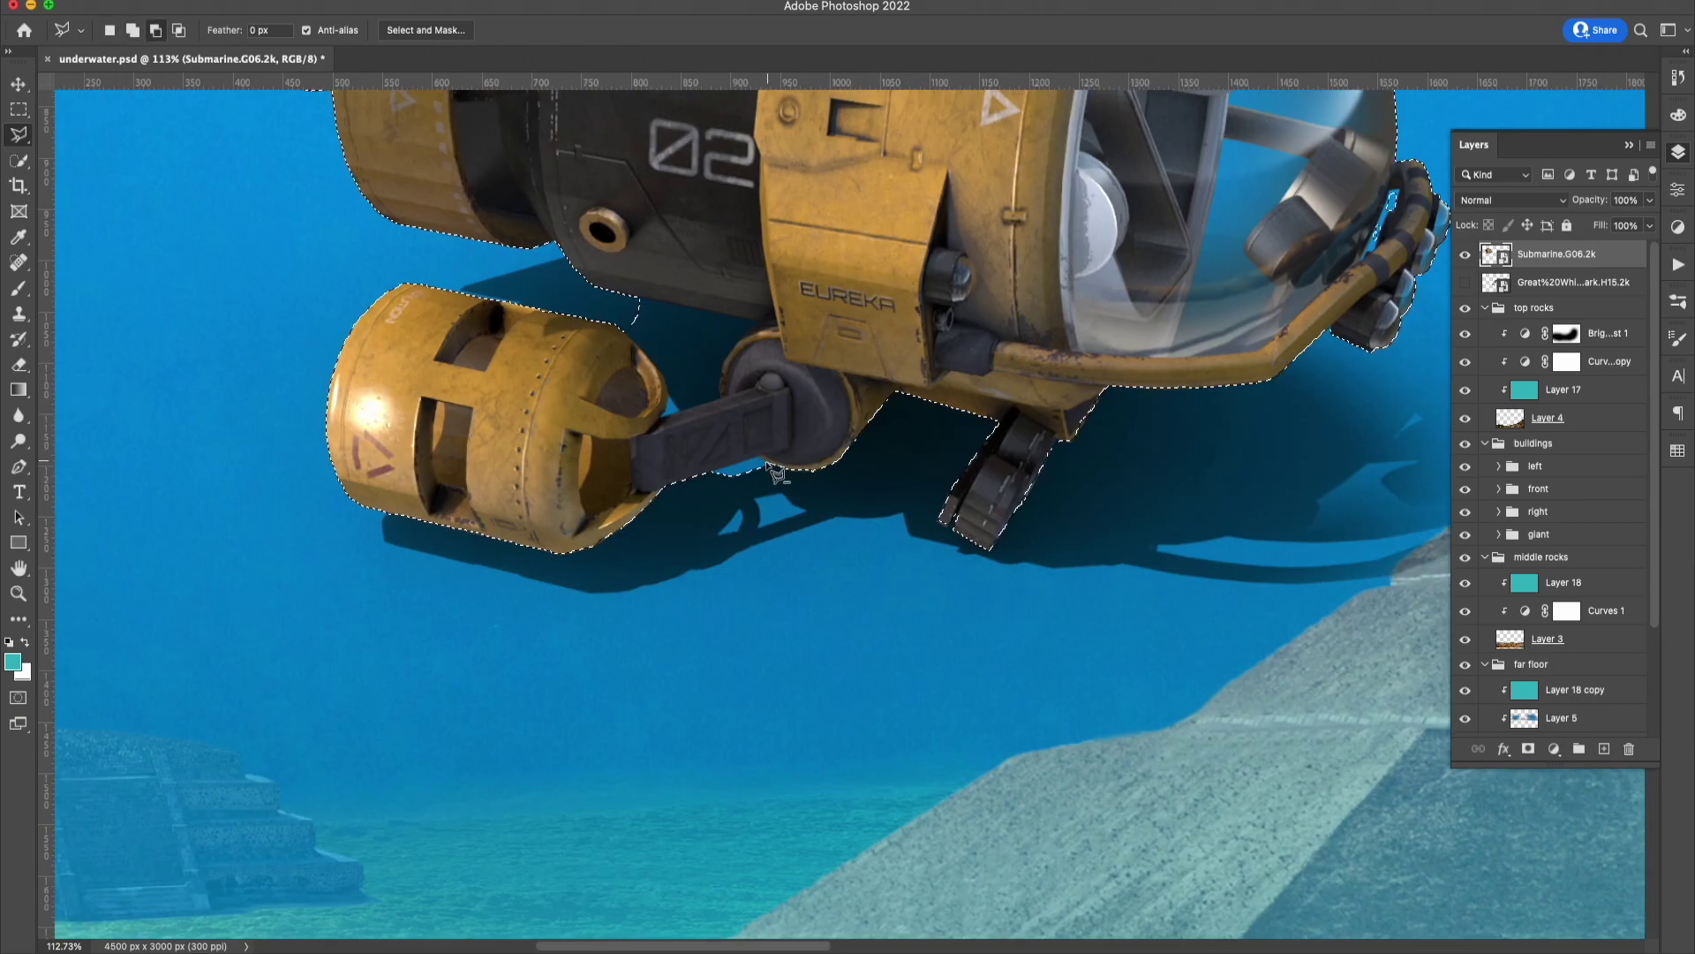
left_click(699, 475)
left_click(706, 522)
left_click(748, 531)
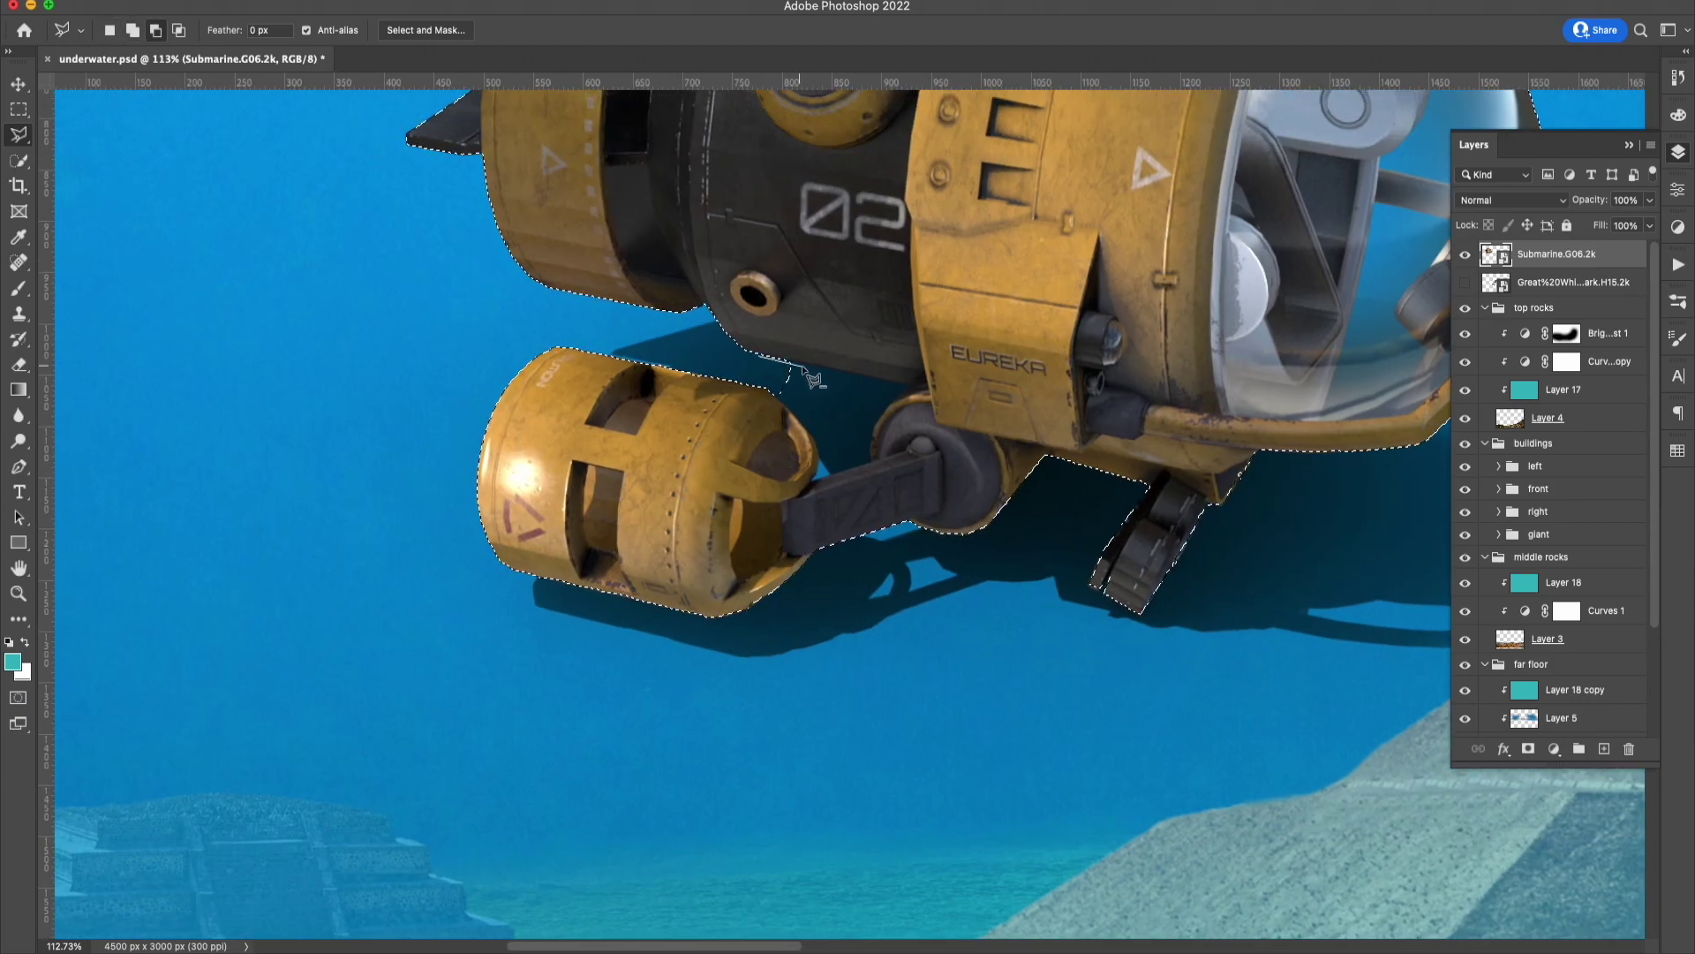
left_click(907, 384)
left_click(871, 437)
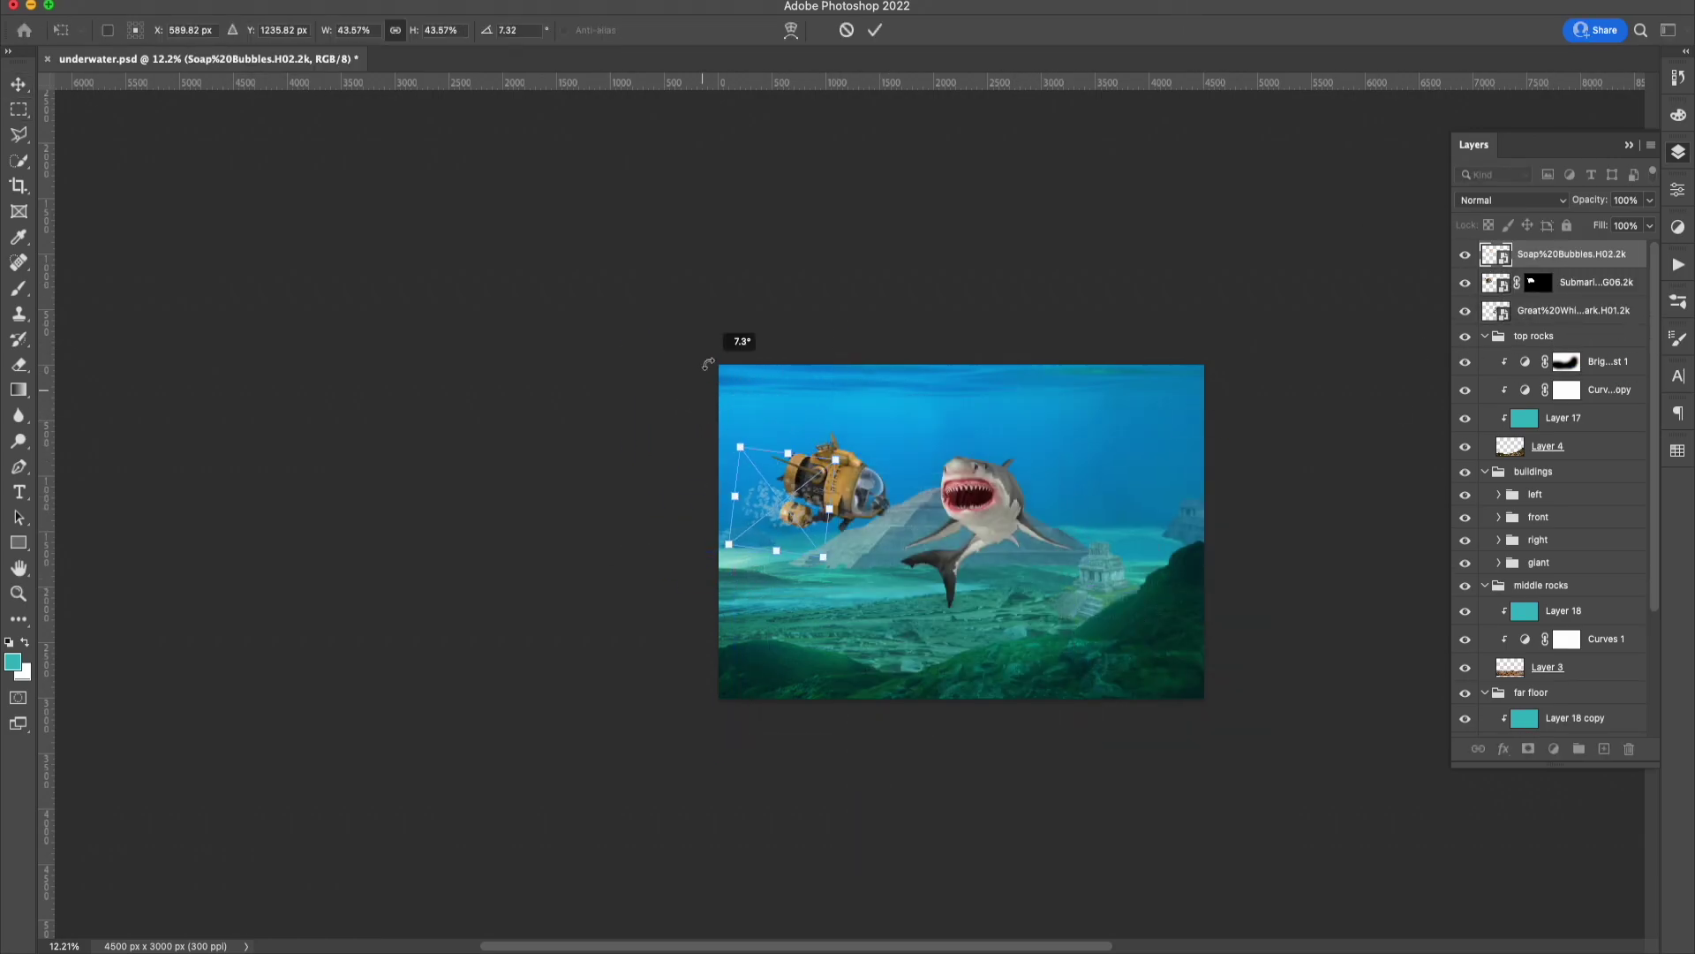
Group Submarine and Soap Bubbles, submarine on top, and add a mask to the bubbles.
left_click(1581, 281, "shift")
key("ctrl+g")
left_click_drag(1580, 305, 1581, 276)
left_click(1581, 305)
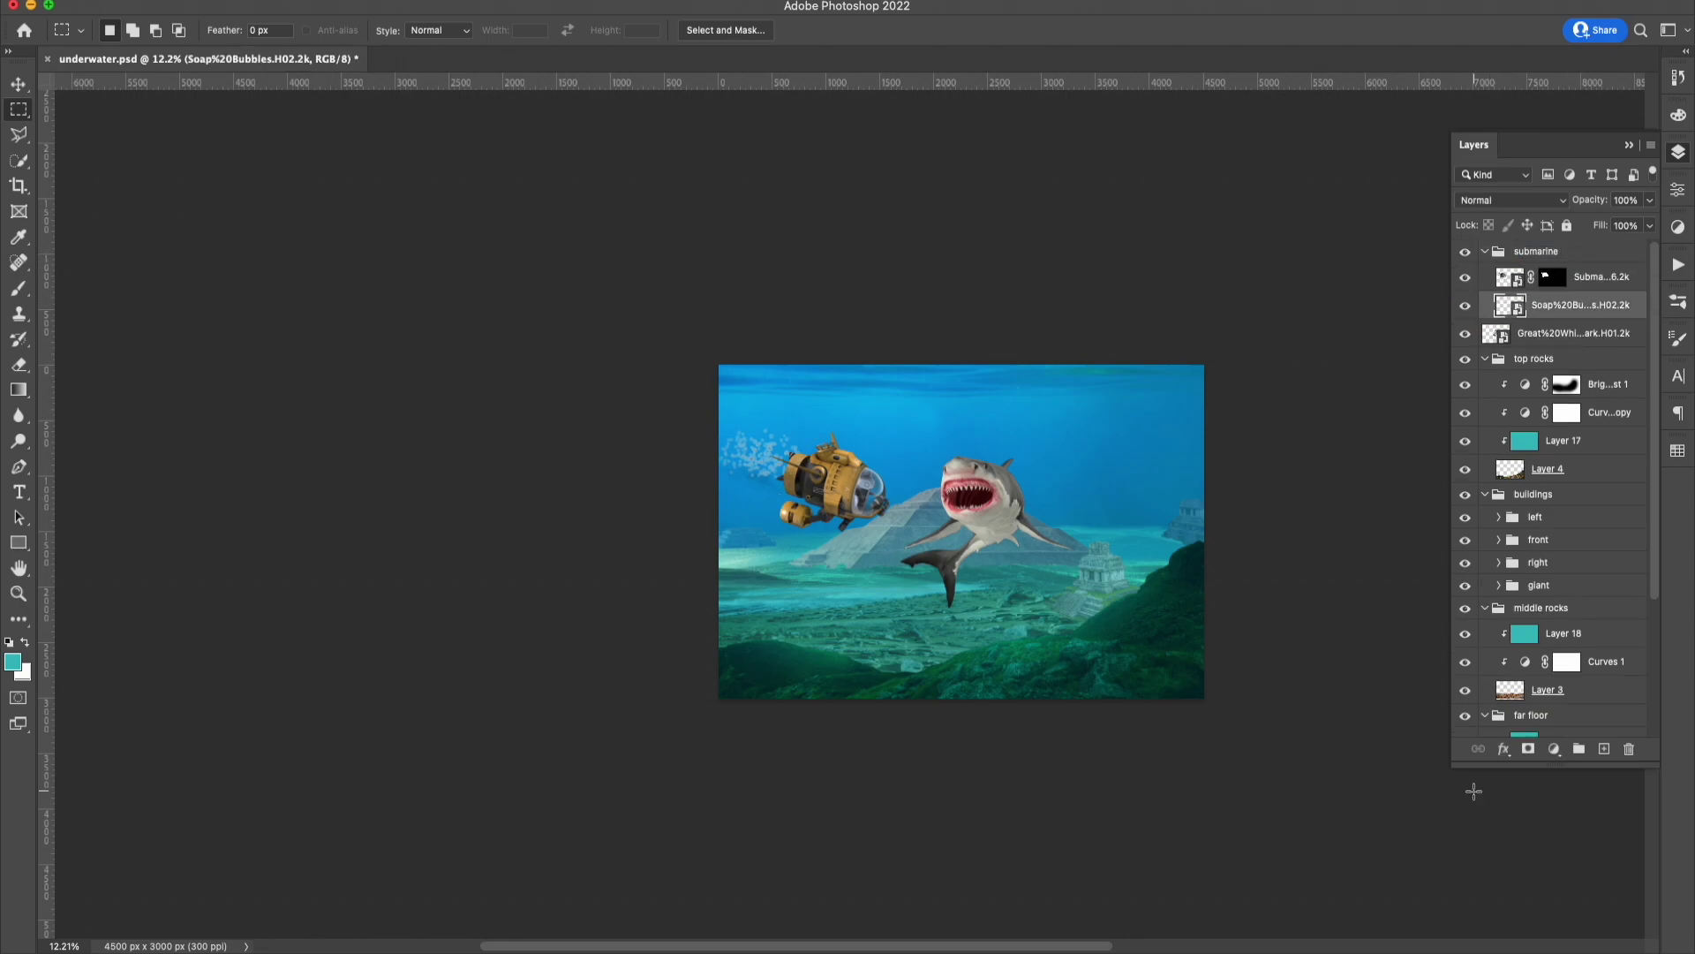
left_click(1528, 749)
key("b")
right_click(821, 514)
key("Escape")
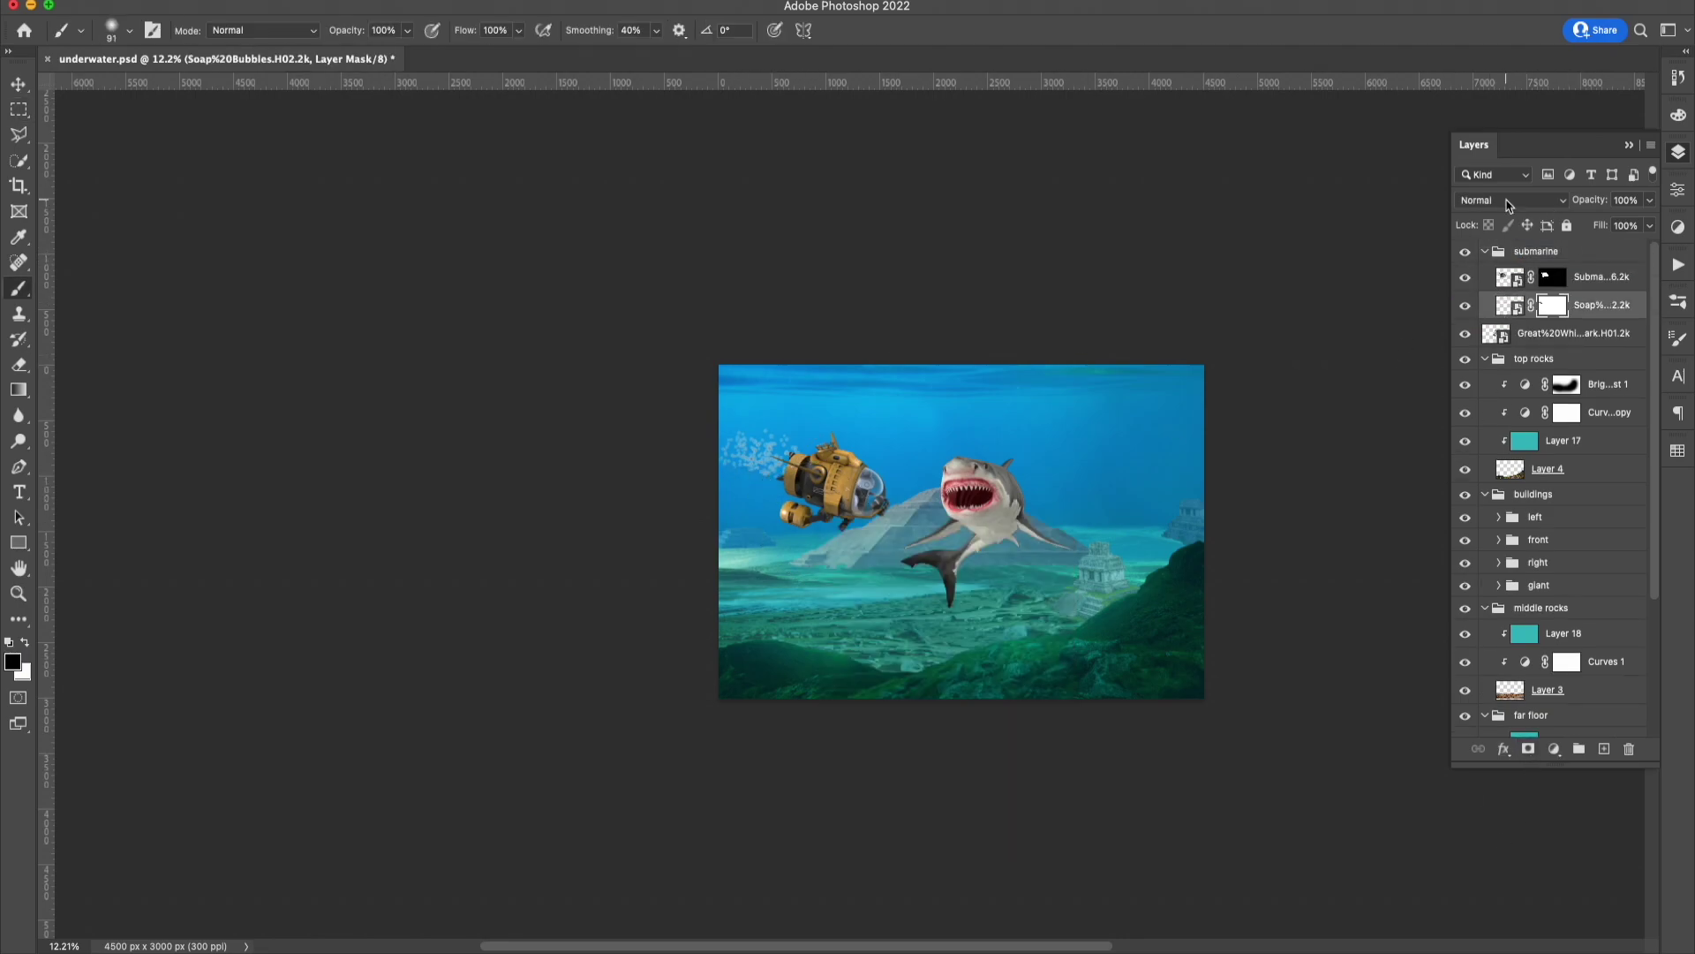
Set Soap Bubbles to Screen blending and duplicate them up-left.
left_click(1509, 205)
left_click(1495, 362)
right_click(867, 417)
key("Escape")
key("v")
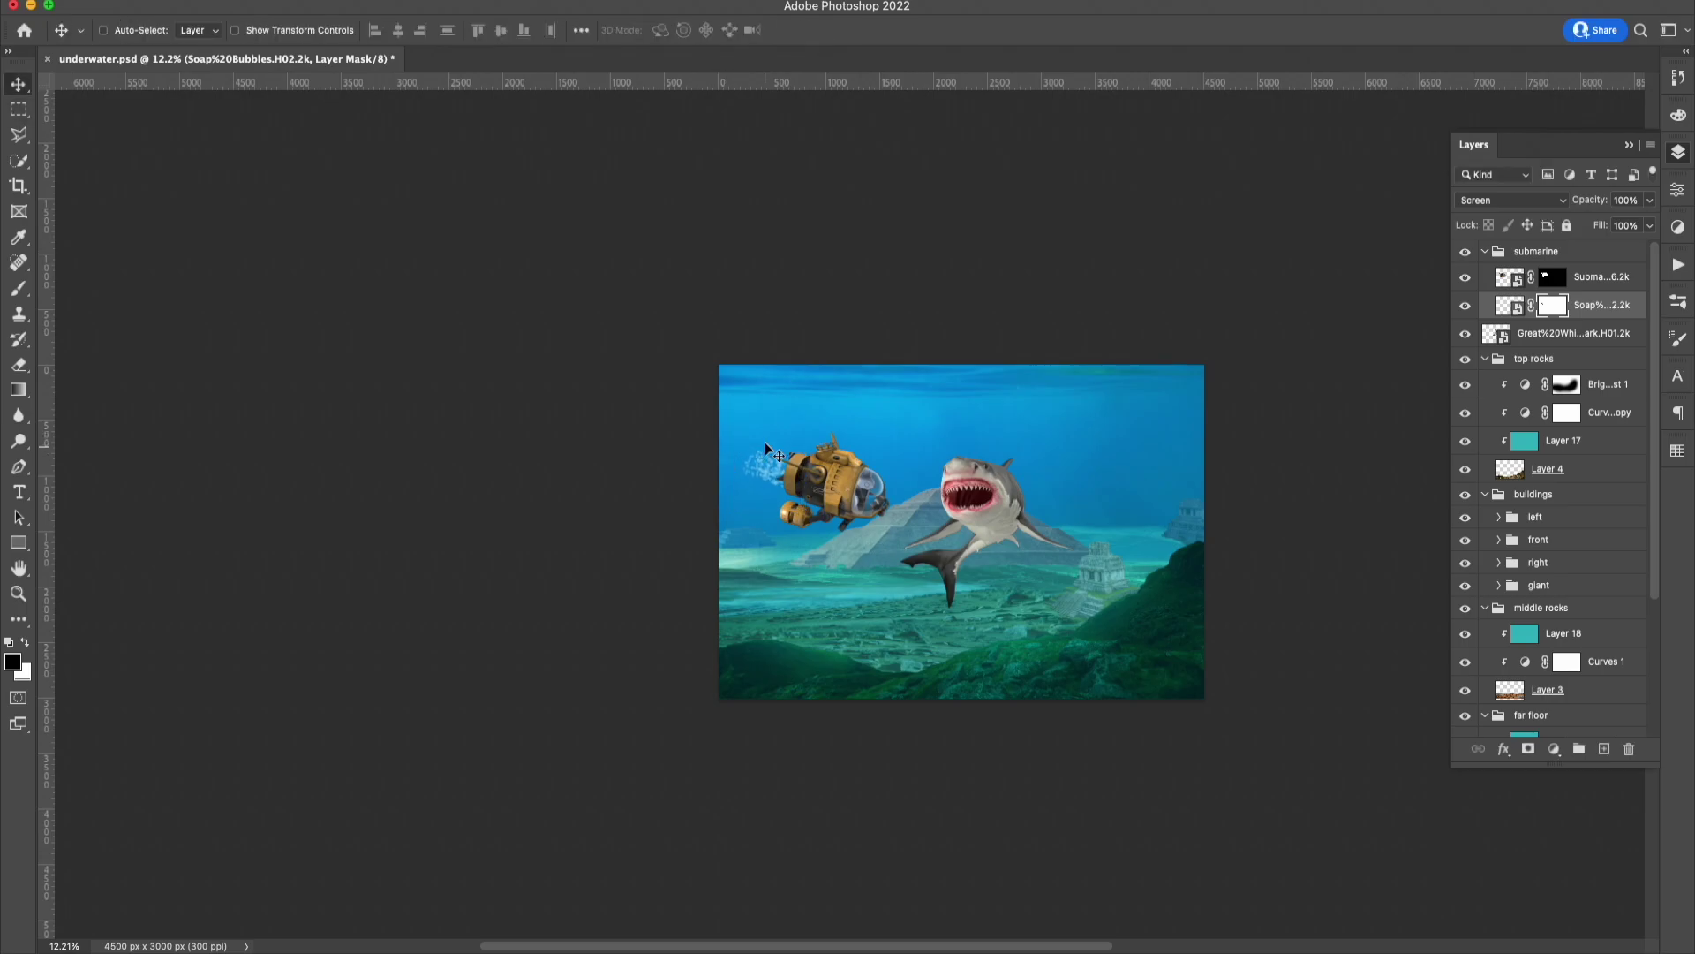
left_click_drag(765, 442, 738, 423)
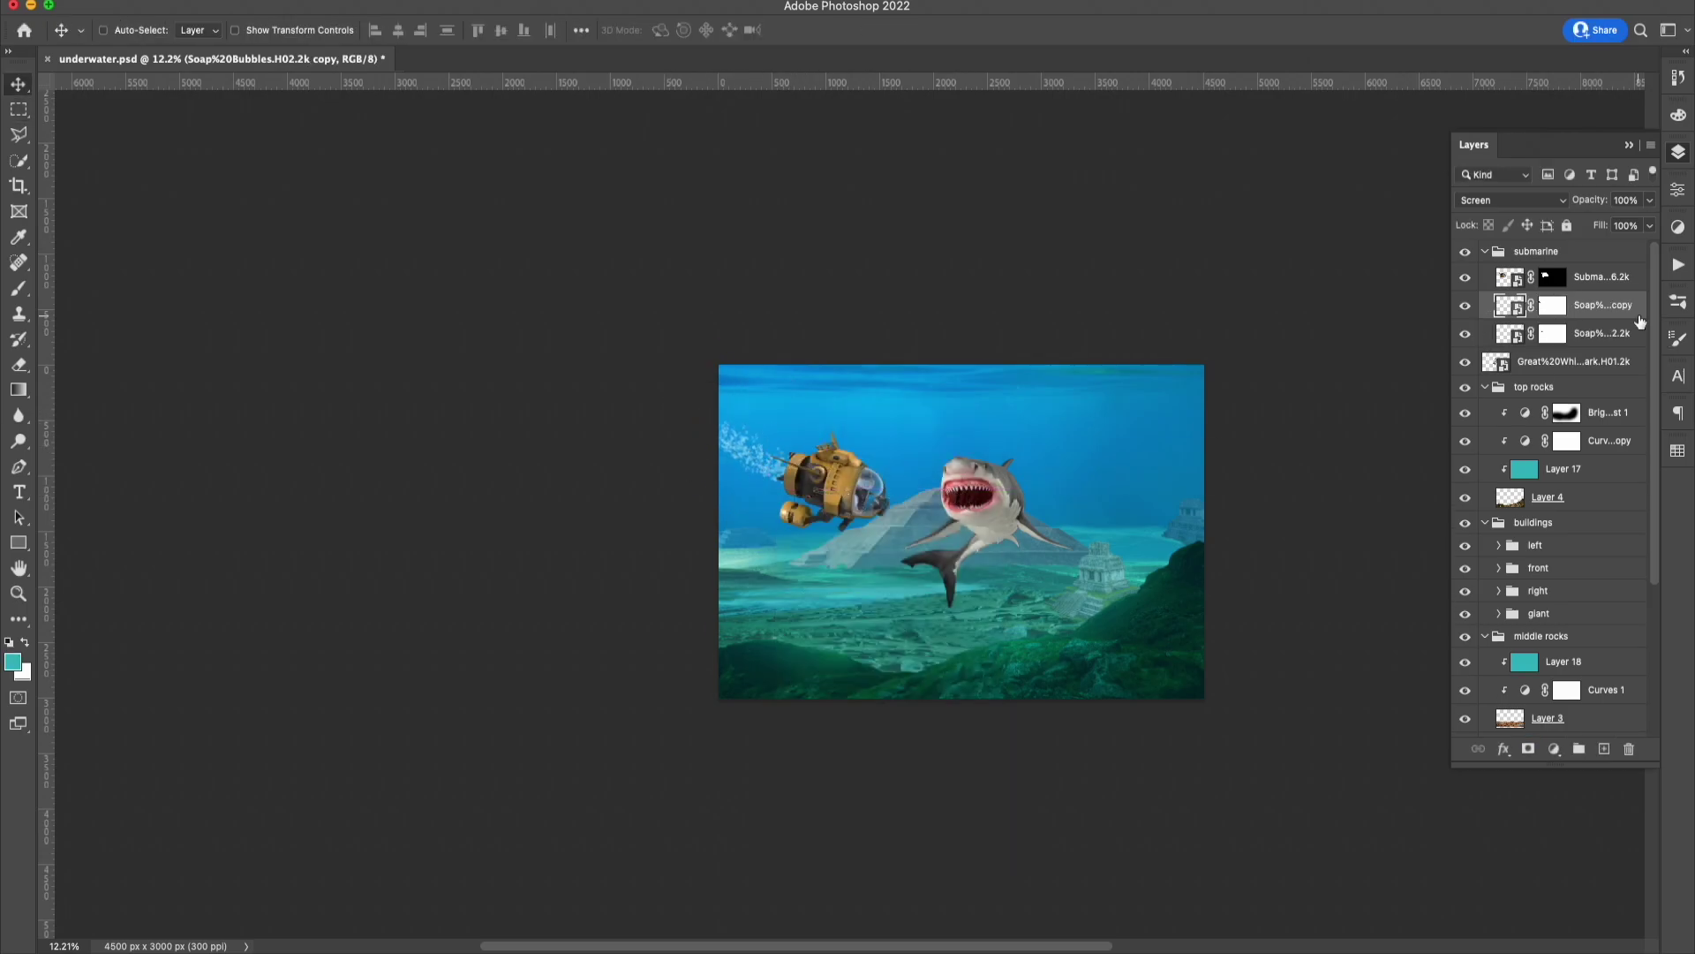
Check the bubble copy's layer style and lower its opacity.
key("h")
left_click(1510, 201)
double_click(1580, 304)
left_click_drag(832, 186, 1297, 141)
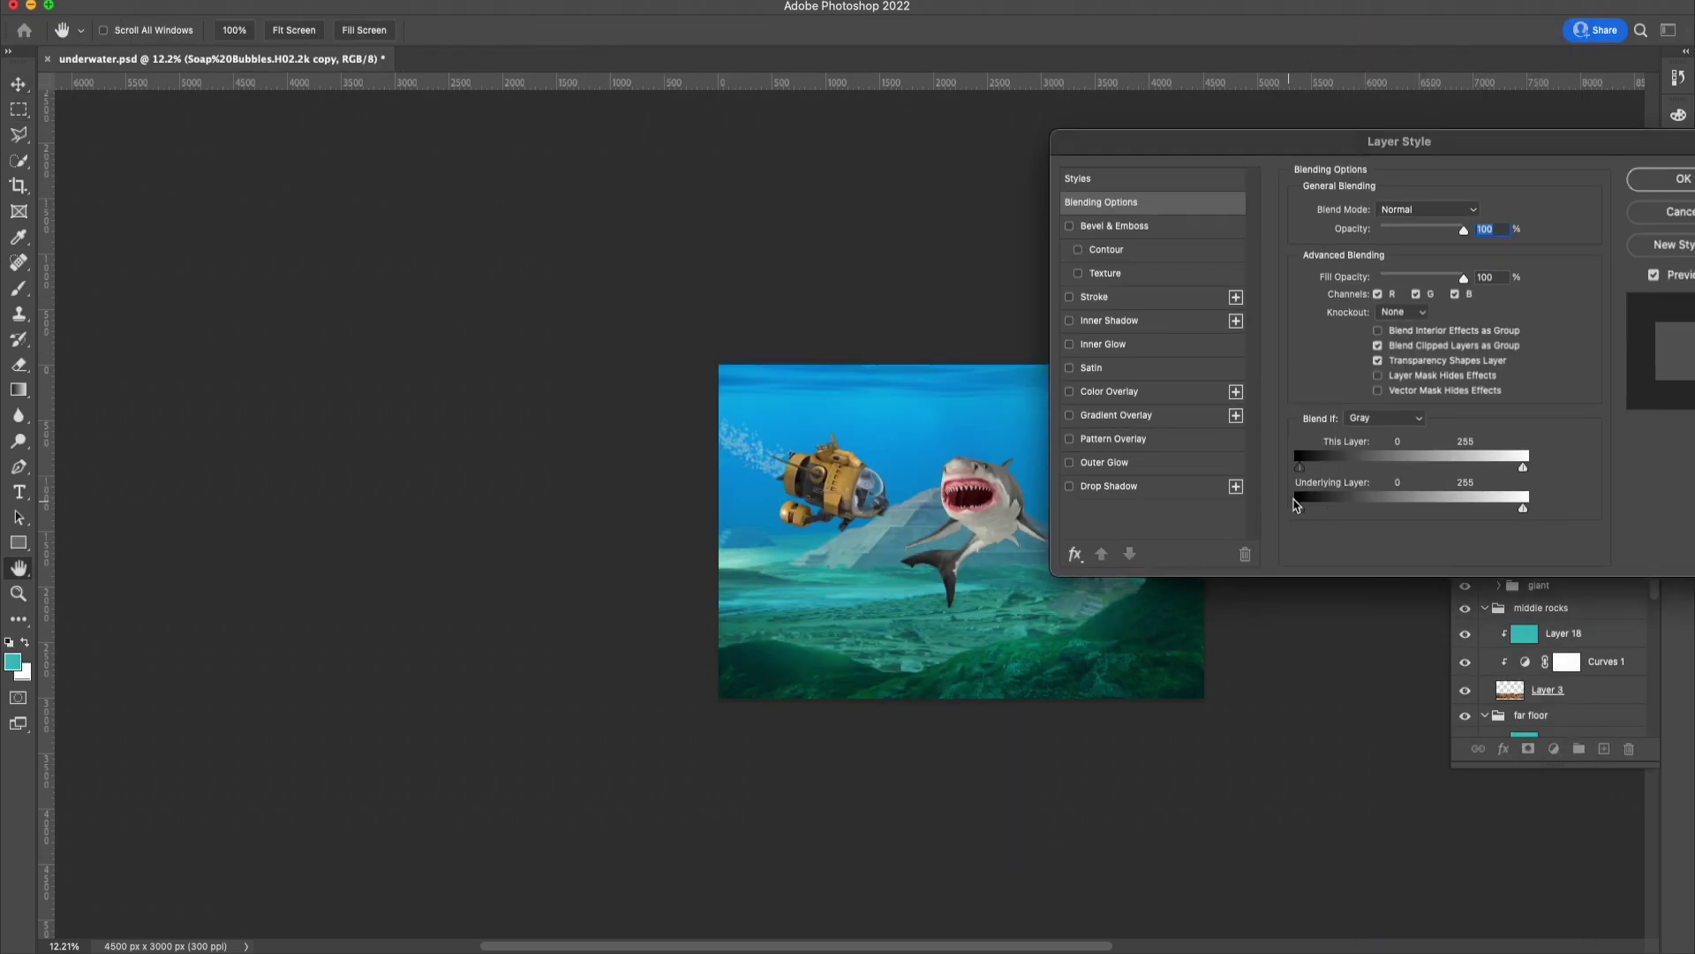
key("Escape")
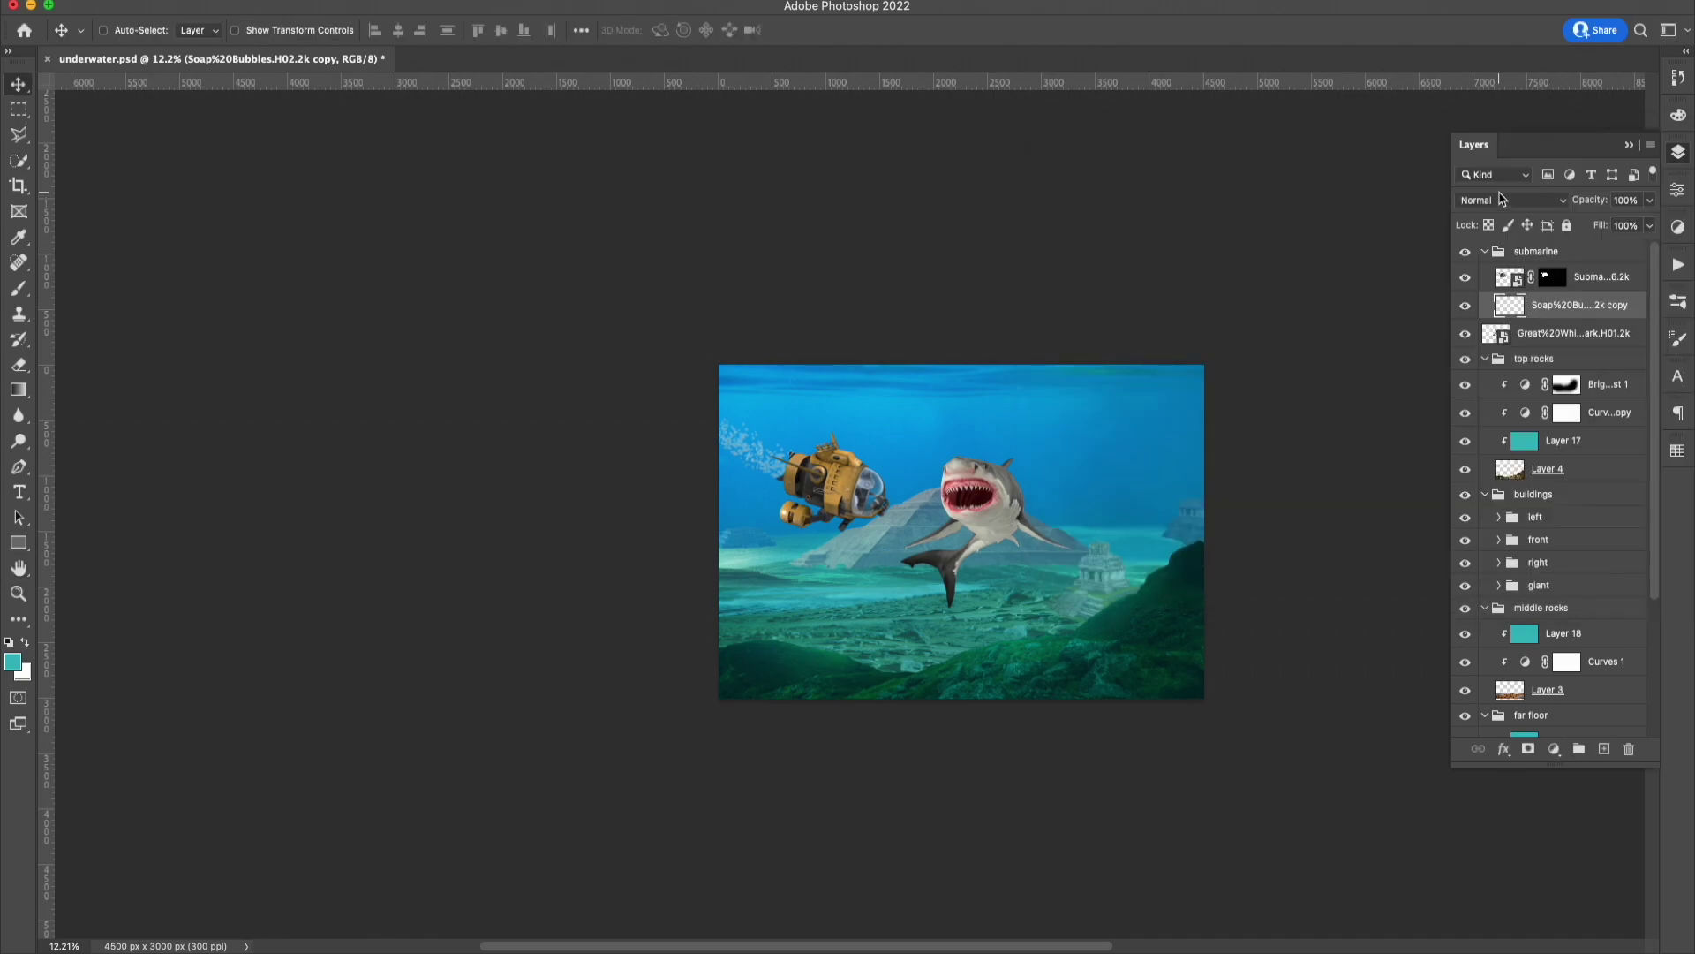
left_click_drag(1649, 200, 1594, 226)
Mask the bubble copy's left edge and copy the teal layer to the top of the submarine group.
key("b")
right_click(892, 423)
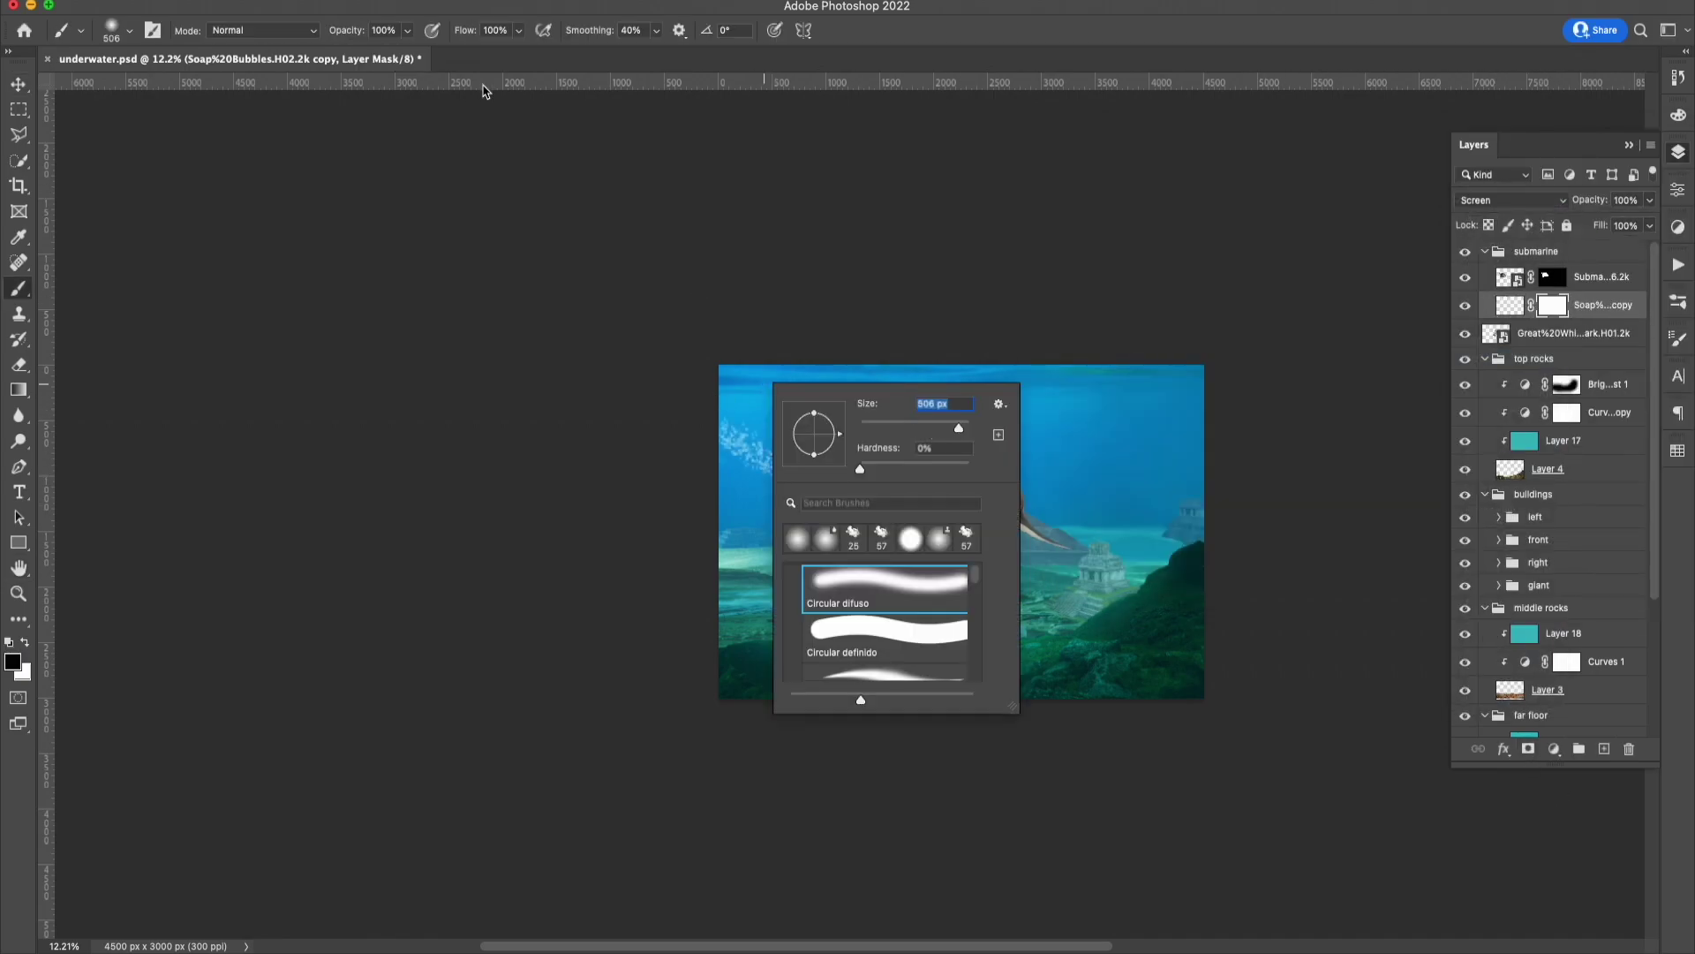
right_click(1007, 442)
left_click_drag(741, 446, 697, 406)
key("v")
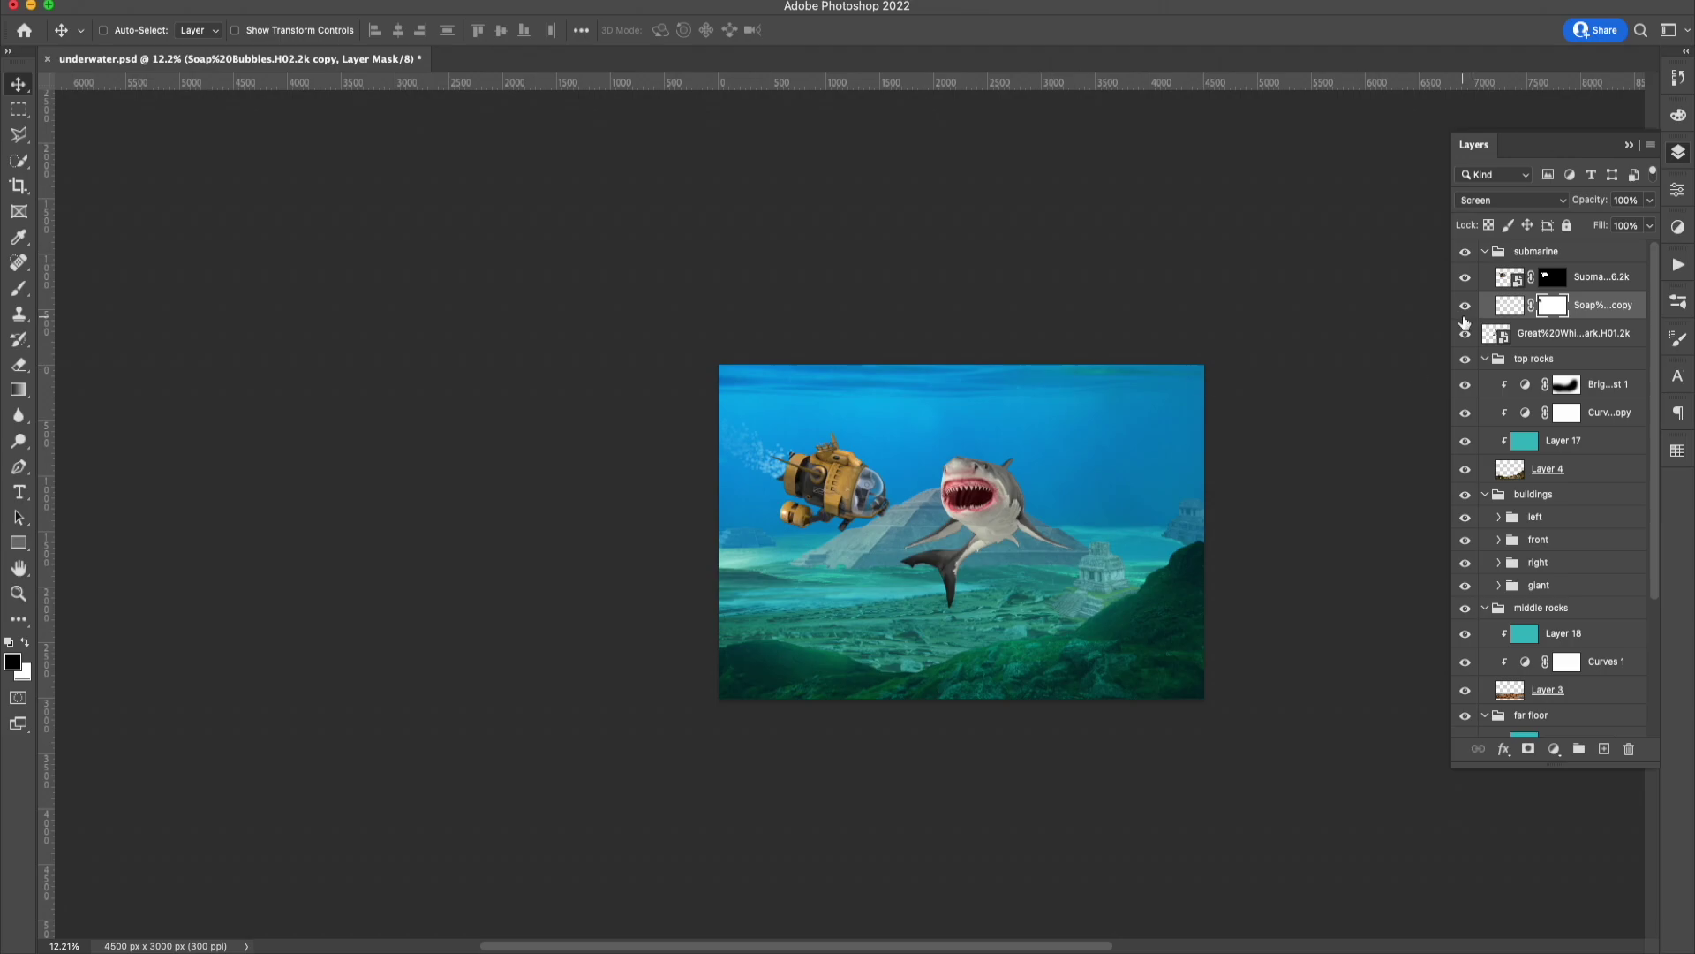
left_click(1563, 441)
mouse_move(1563, 441)
left_mouse_down()
mouse_move(1550, 265)
mouse_move(1461, 280)
left_mouse_up()
Add an Exposure adjustment to the submarine with an inverted mask.
left_click(1510, 201)
left_click(1554, 749)
left_click(1541, 852)
key("ctrl+i")
left_click(1679, 152)
scroll(842, 552, "up", 10)
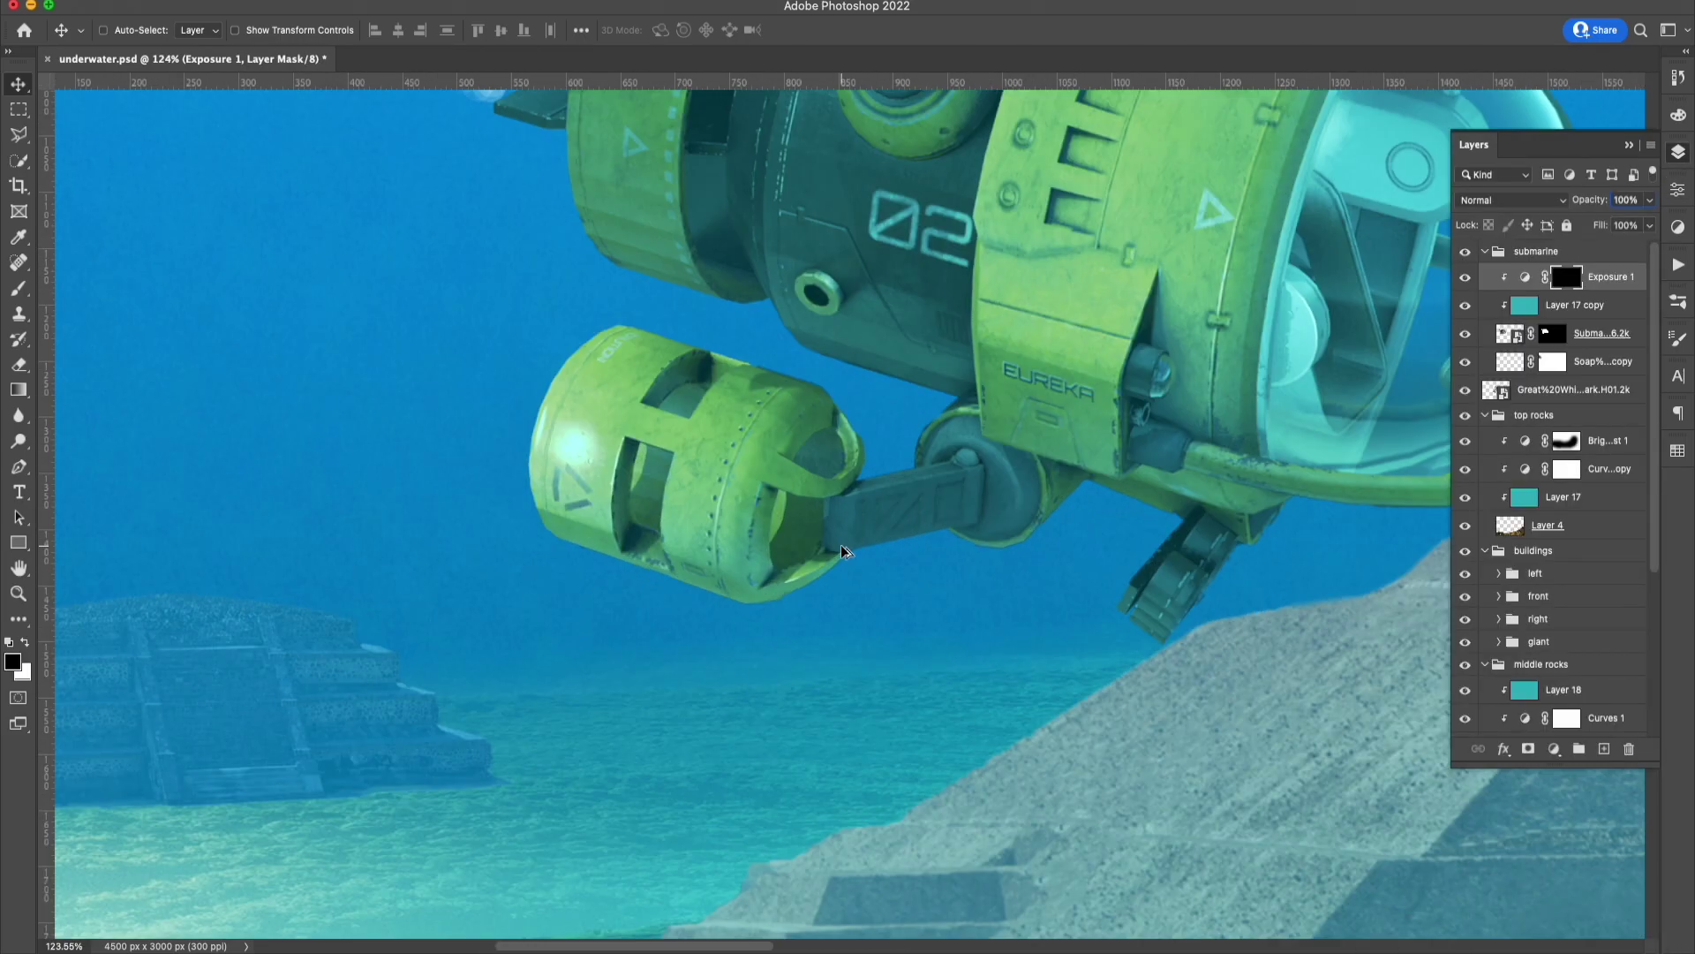
Paint a highlight onto the green pod and darken its lower edge and connecting arm.
key("b")
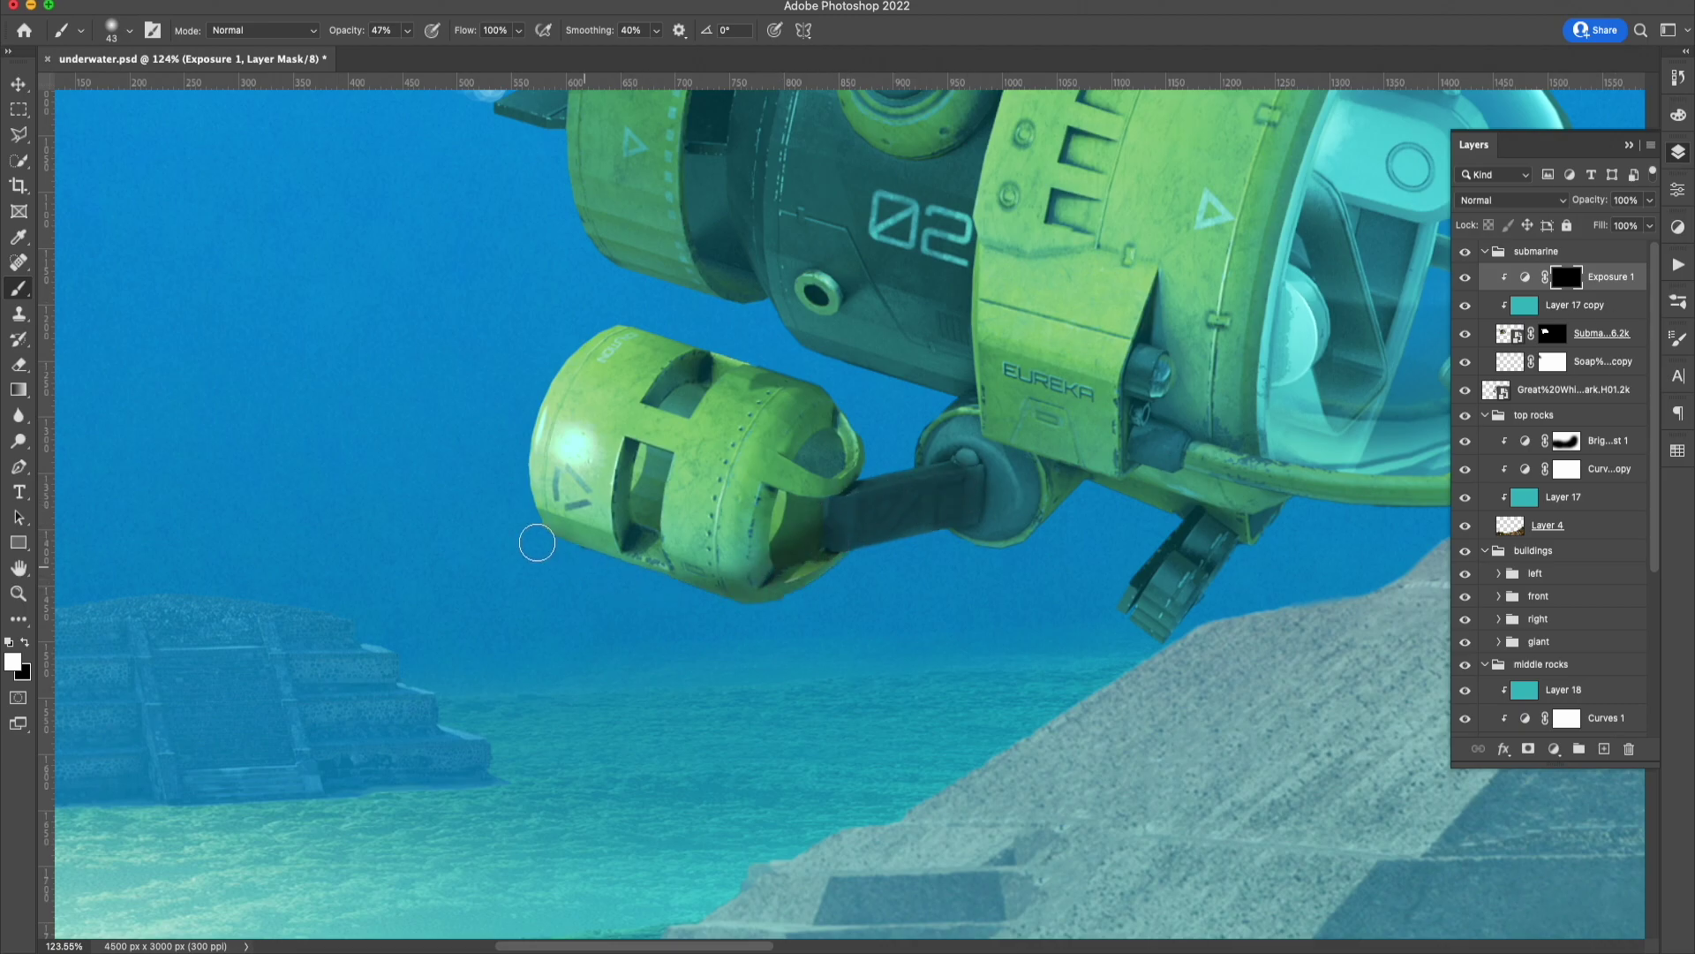
left_click_drag(536, 542, 827, 389)
scroll(792, 479, "right", 5)
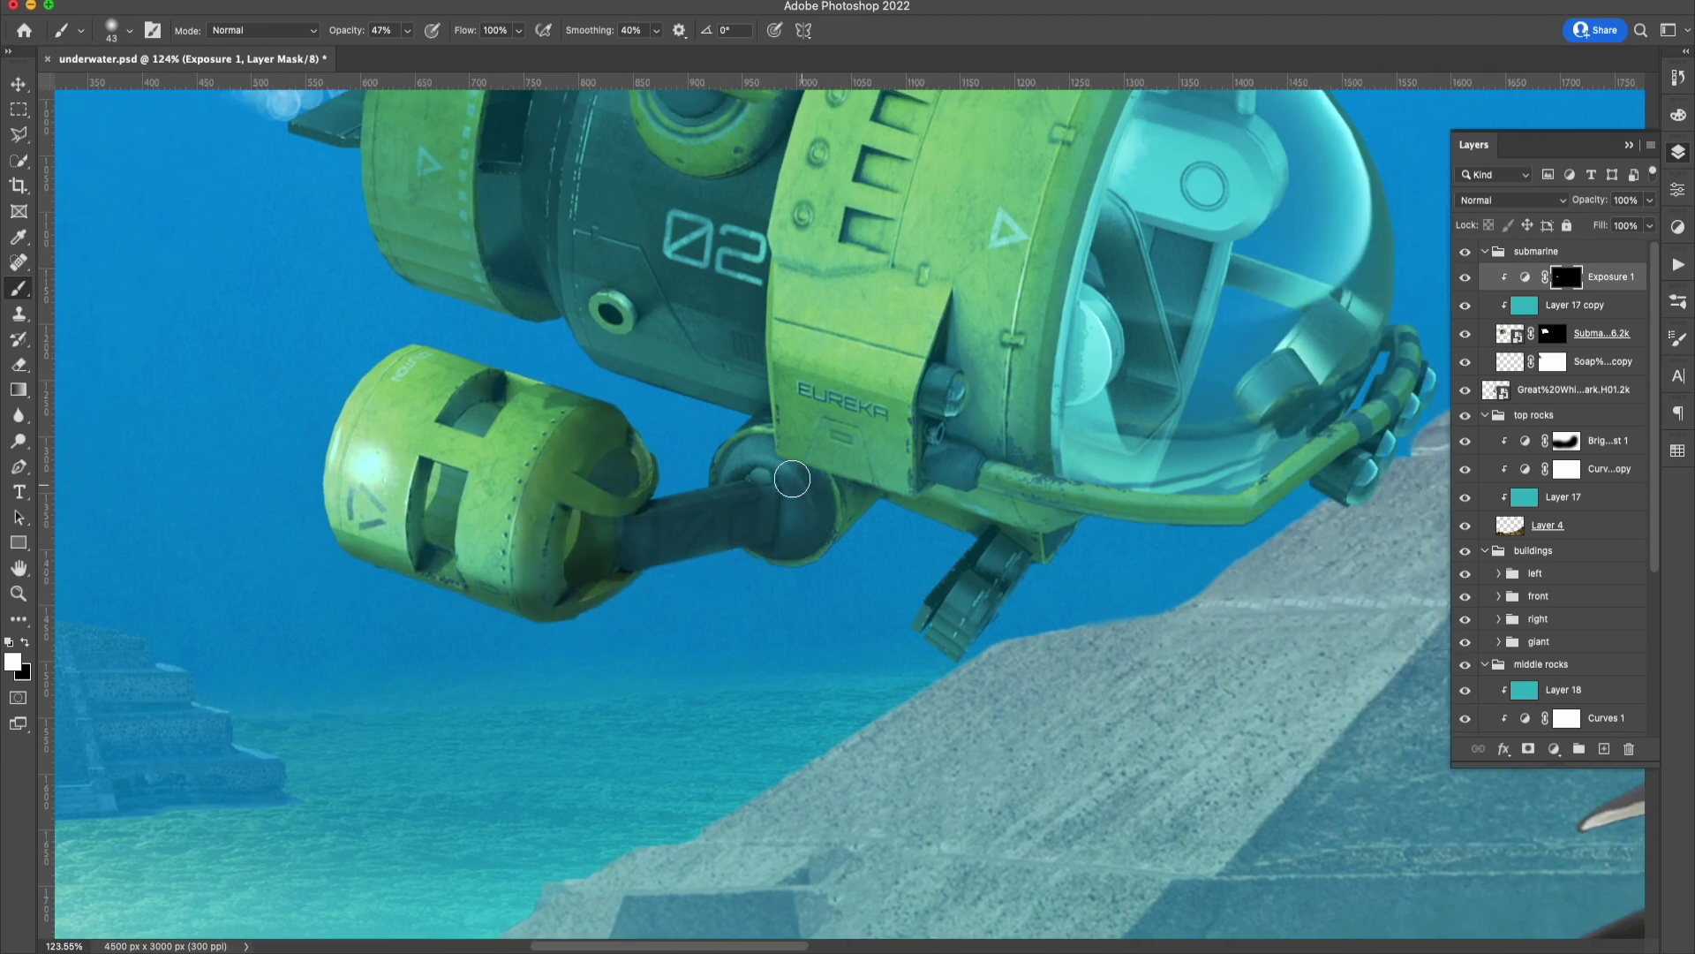
key("0")
left_click_drag(510, 616, 602, 427)
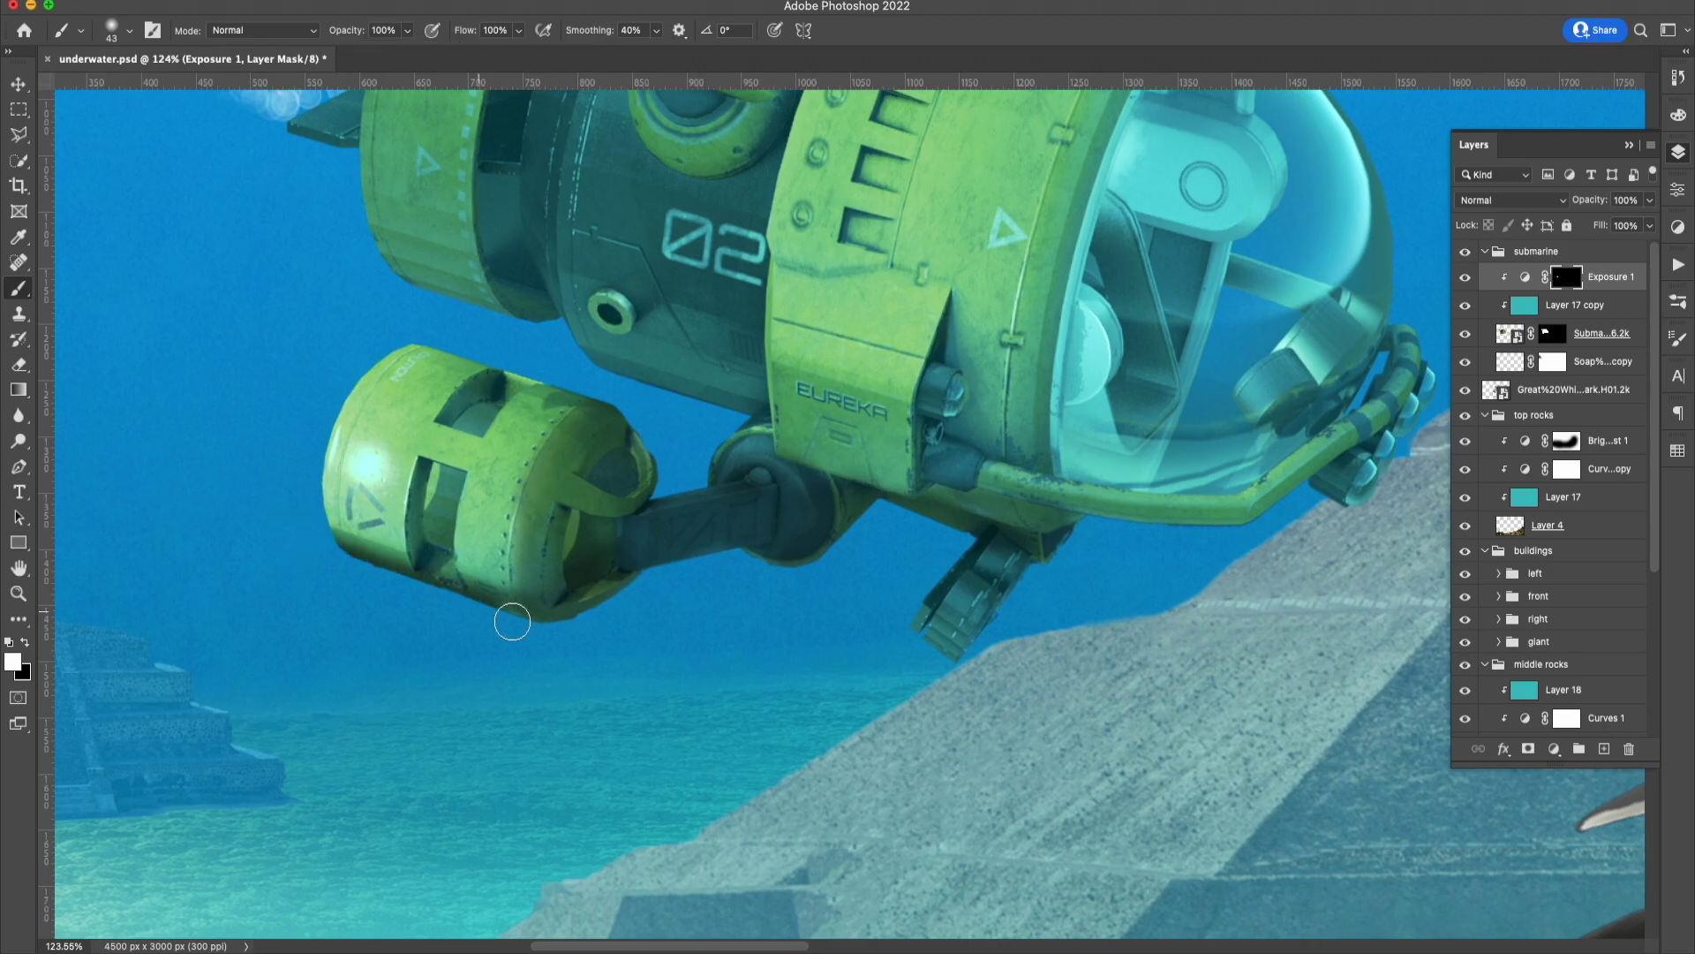
left_click_drag(669, 547, 755, 560)
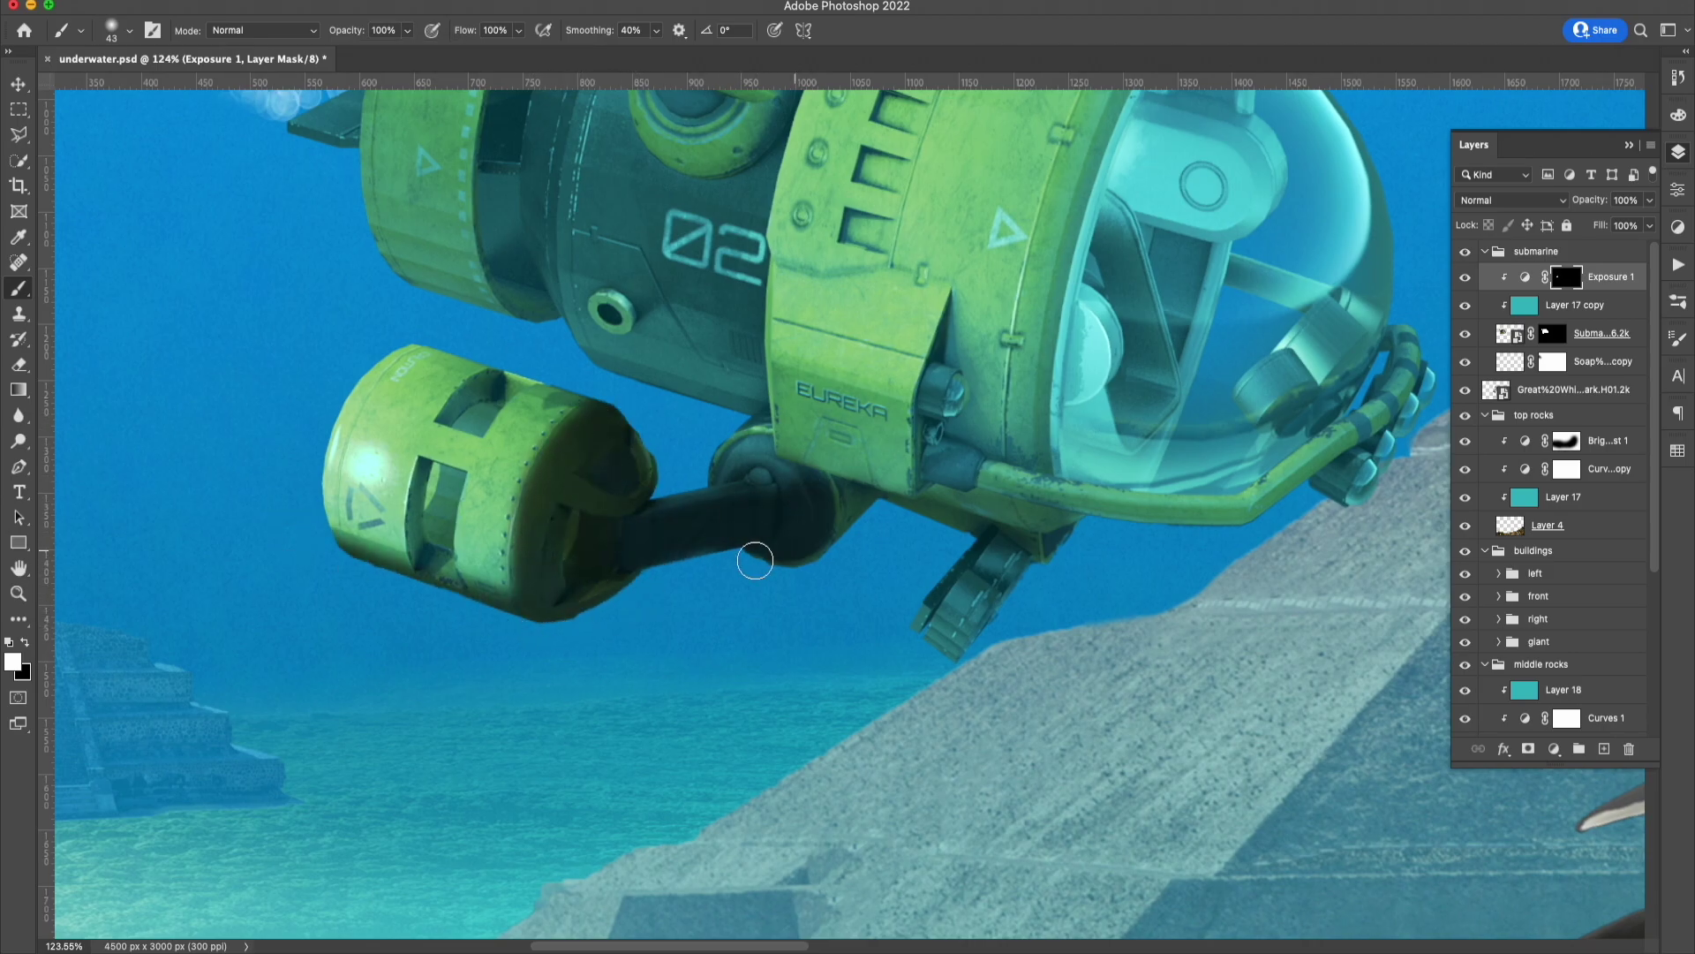
Brighten the hull and lower pipe with a white brush sized 33, then 51.
right_click(993, 512)
key("Return")
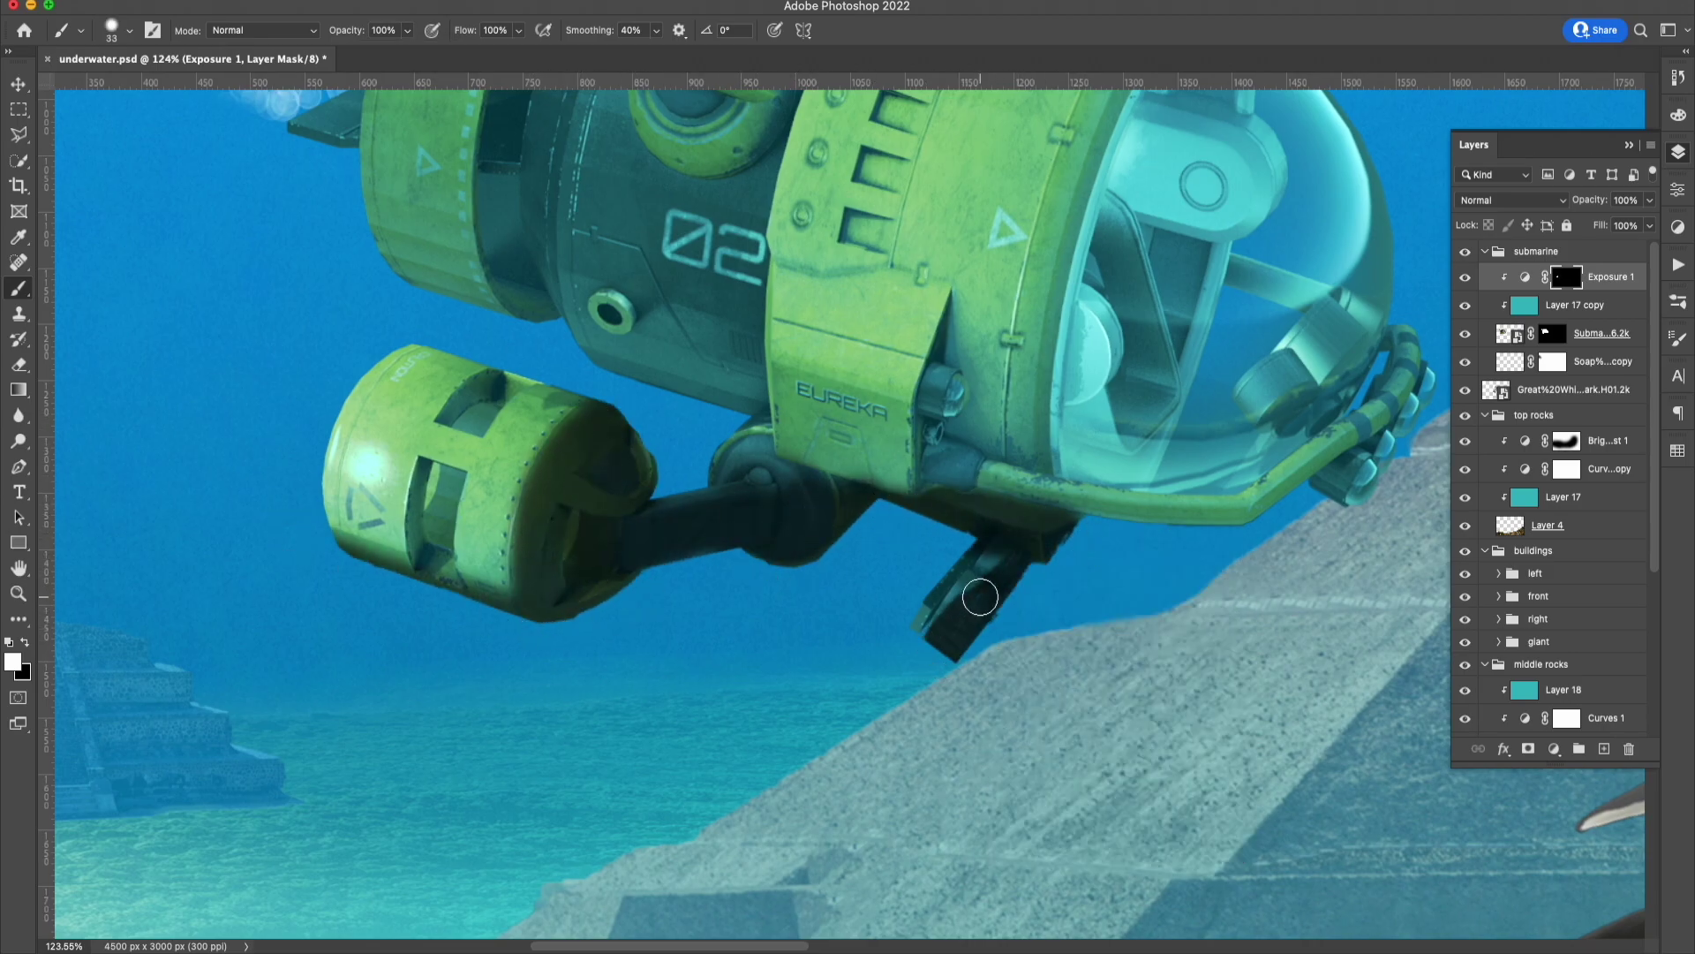
scroll(958, 555, "right", 5)
key("x")
right_click(878, 521)
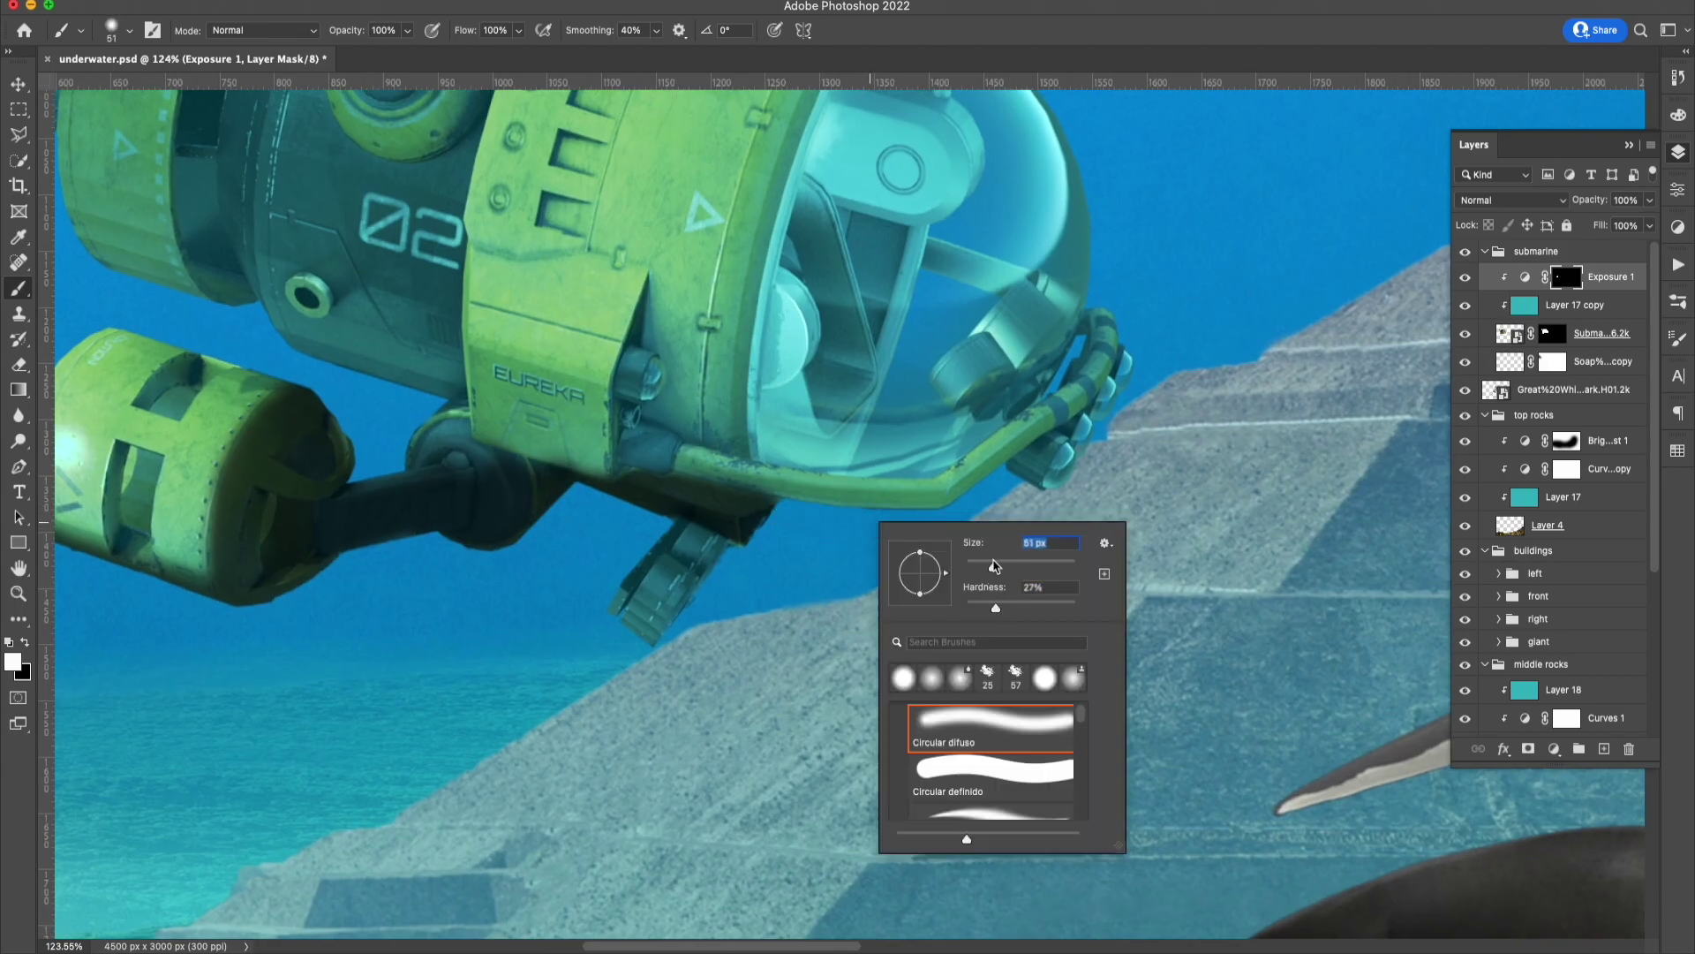
key("Return")
scroll(969, 488, "up", 5)
scroll(969, 487, "left", 4)
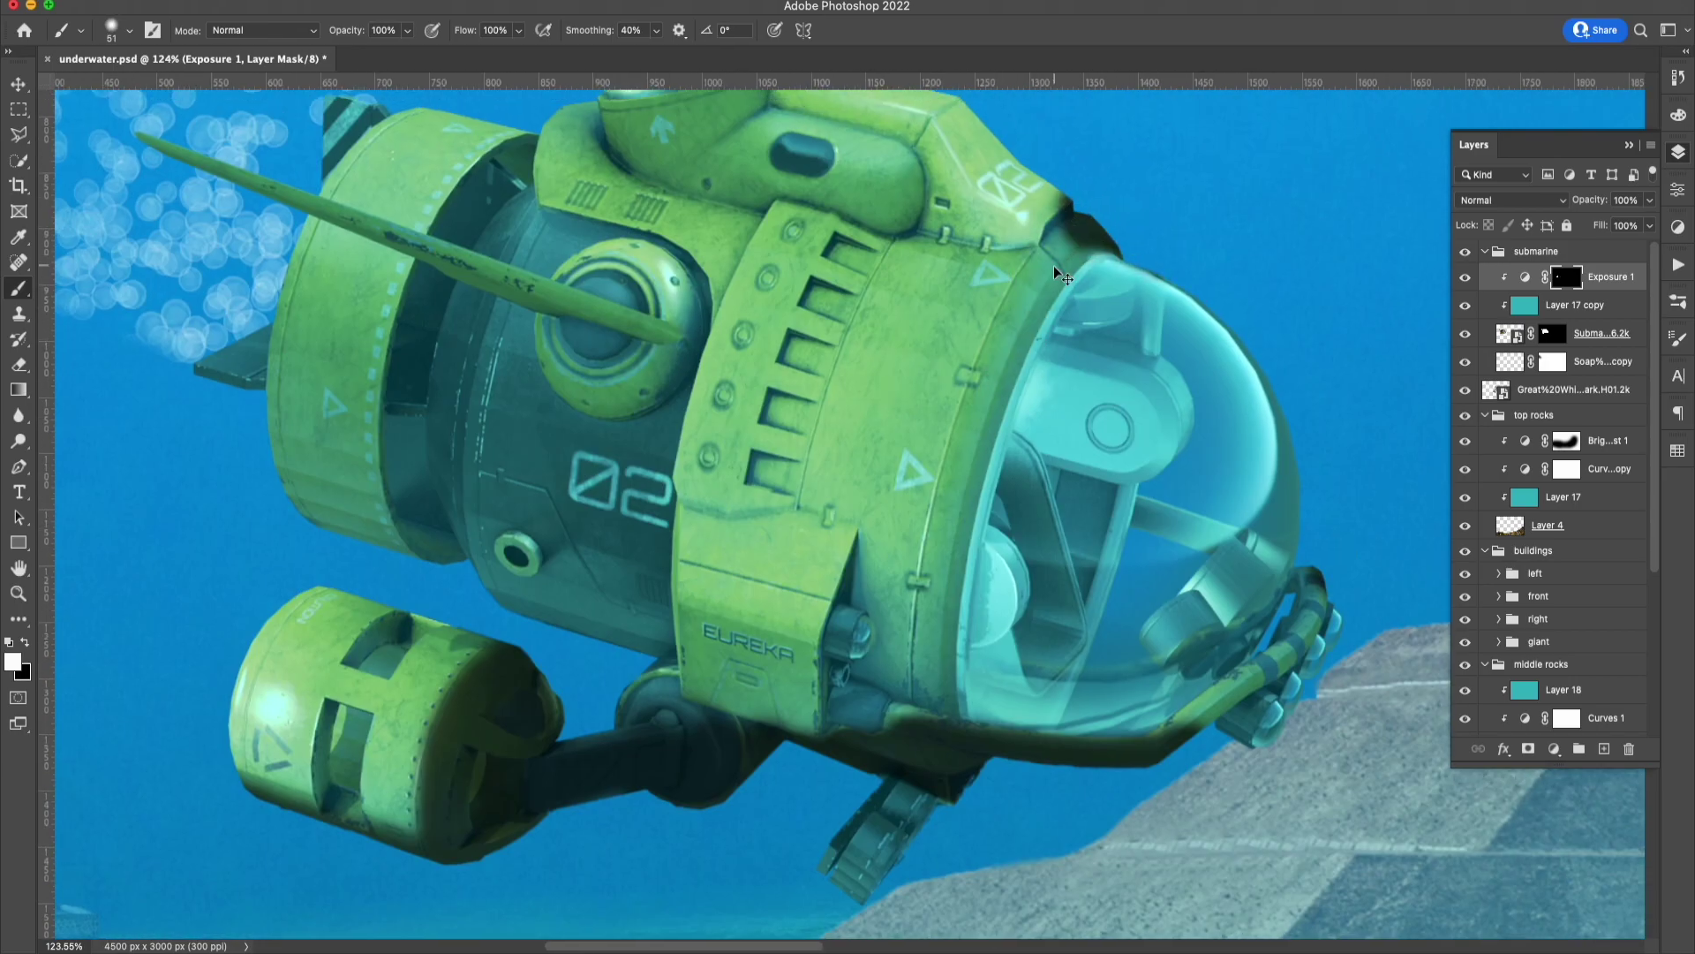
key("ctrl+z")
key("x")
left_click_drag(1174, 737, 974, 721)
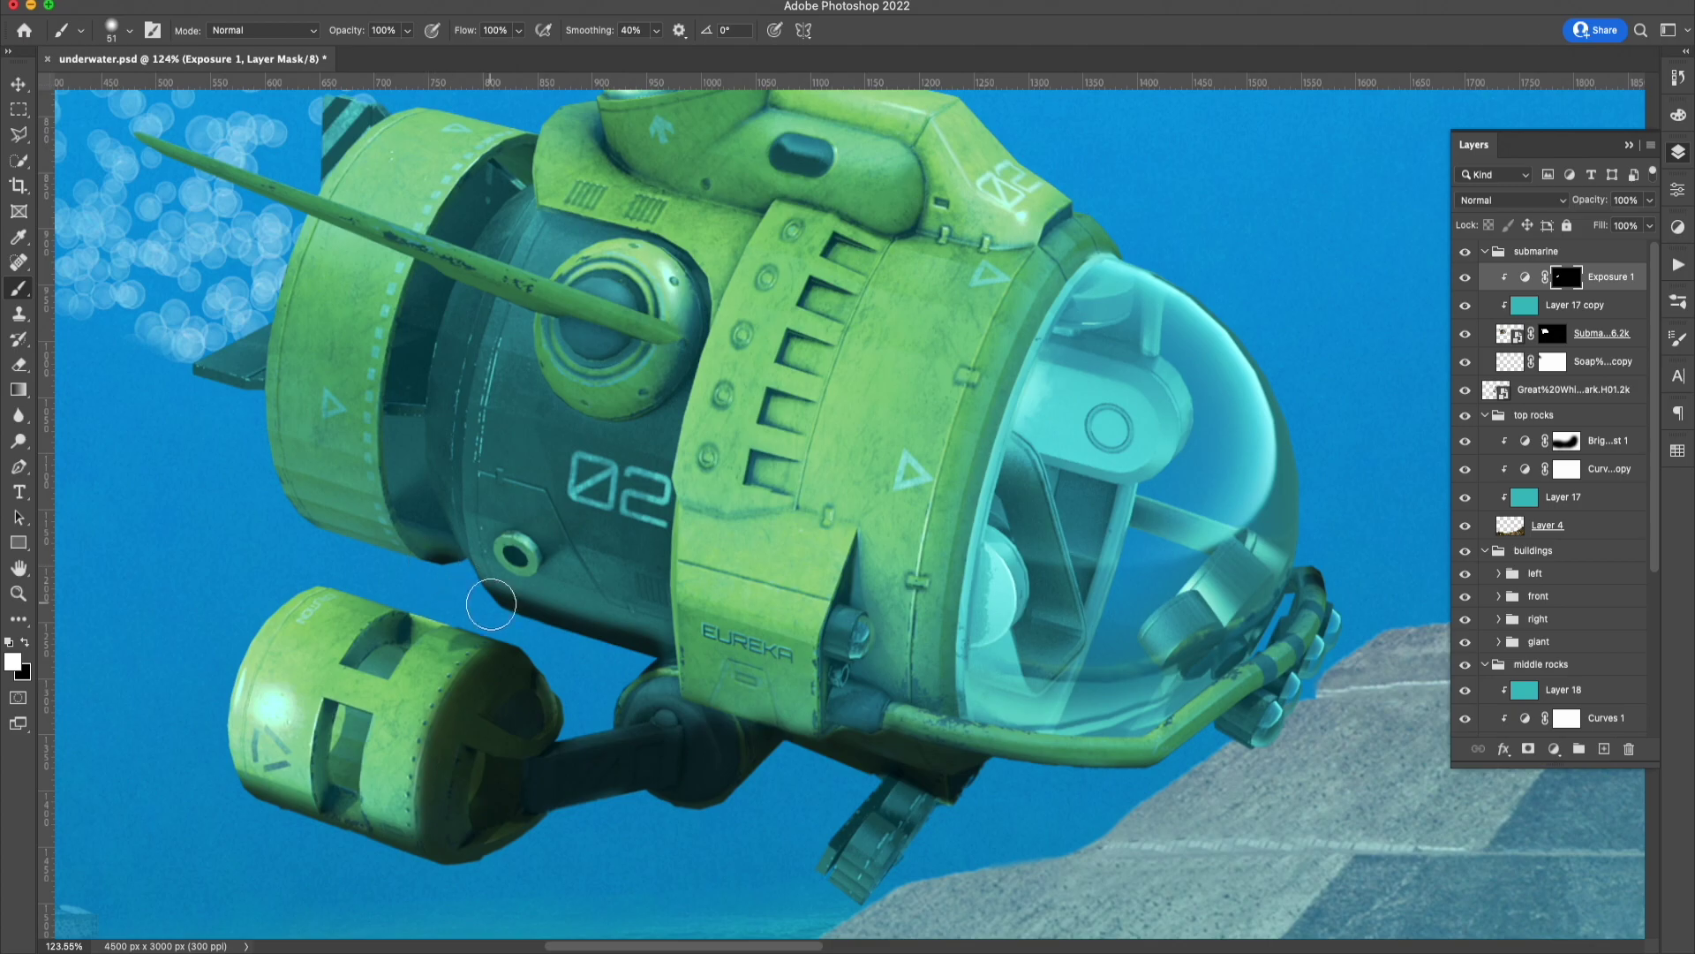
Switch the brush to size 12, then to 458 at 37% opacity painting white.
scroll(796, 318, "up", 3)
scroll(796, 318, "left", 5)
right_click(797, 316)
type("12")
key("Return")
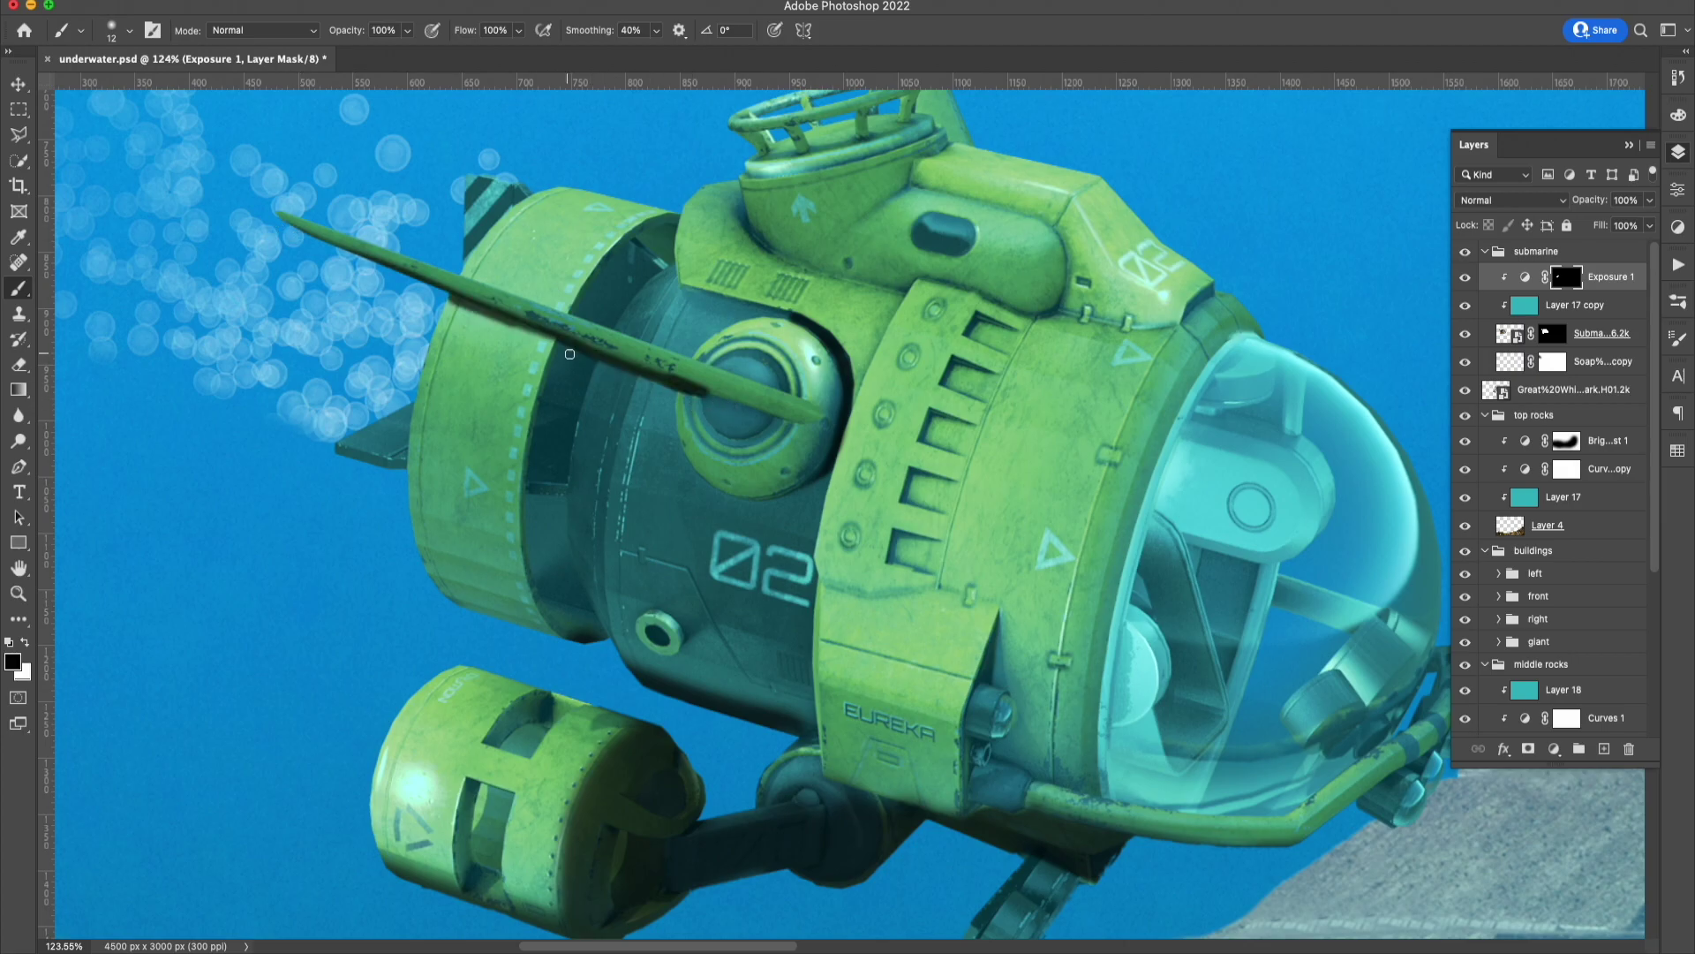
scroll(725, 397, "down", 10)
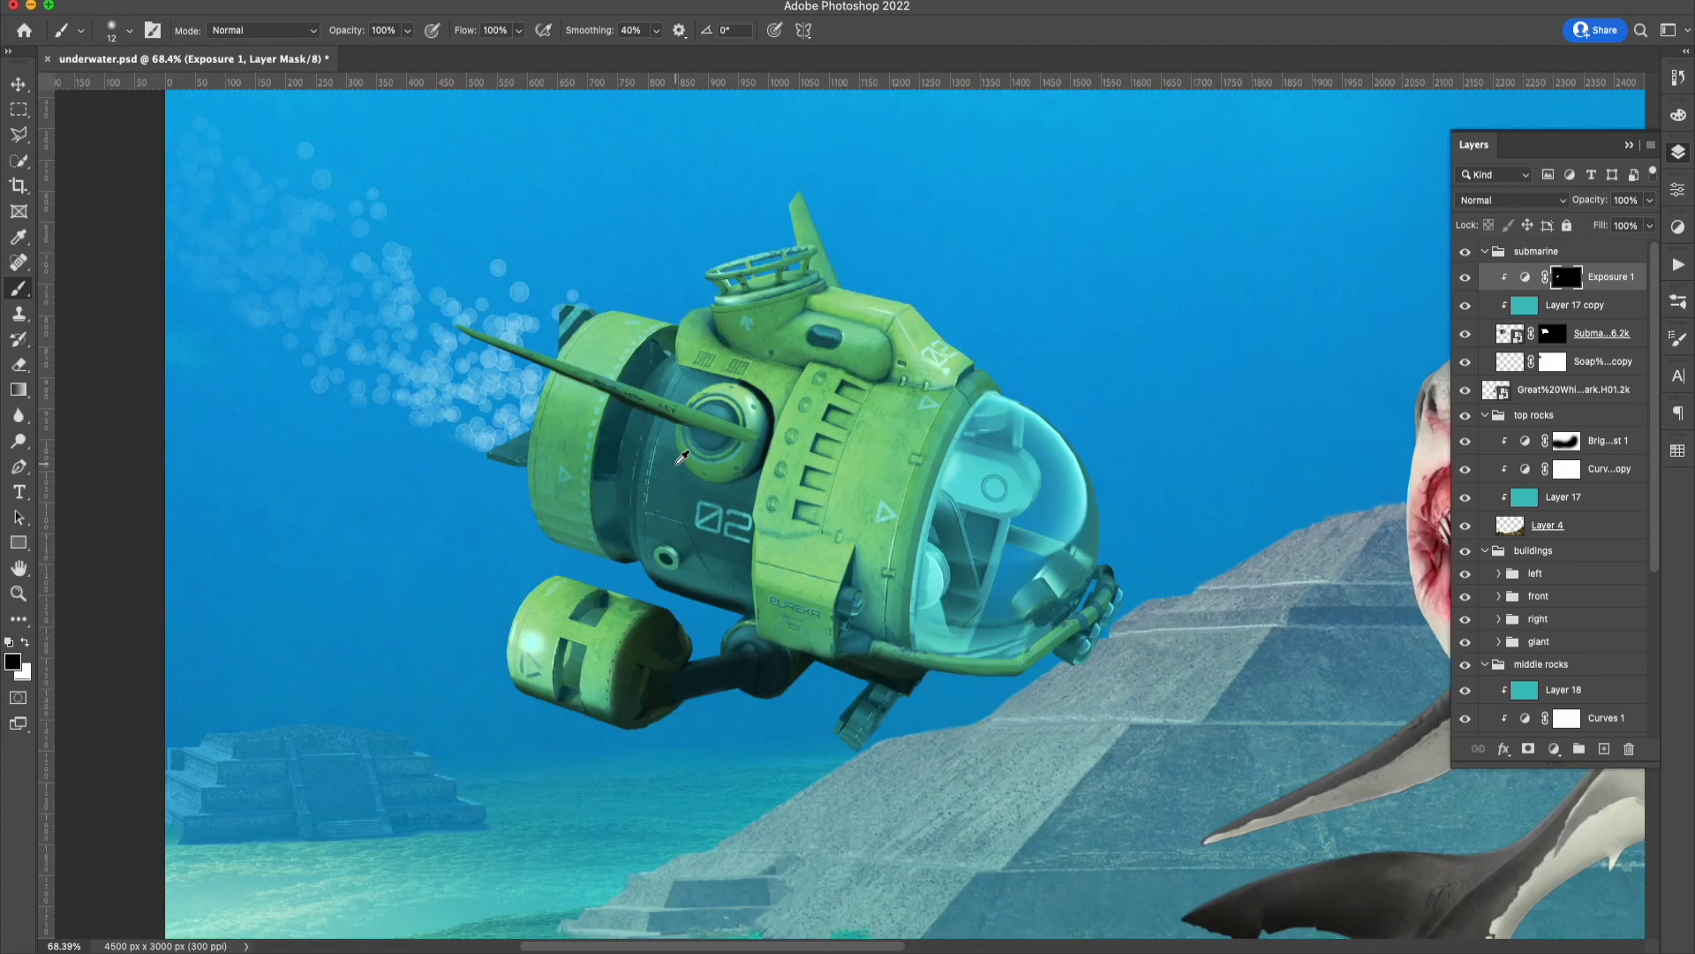
right_click(827, 397)
key("3")
key("7")
key("Escape")
key("x")
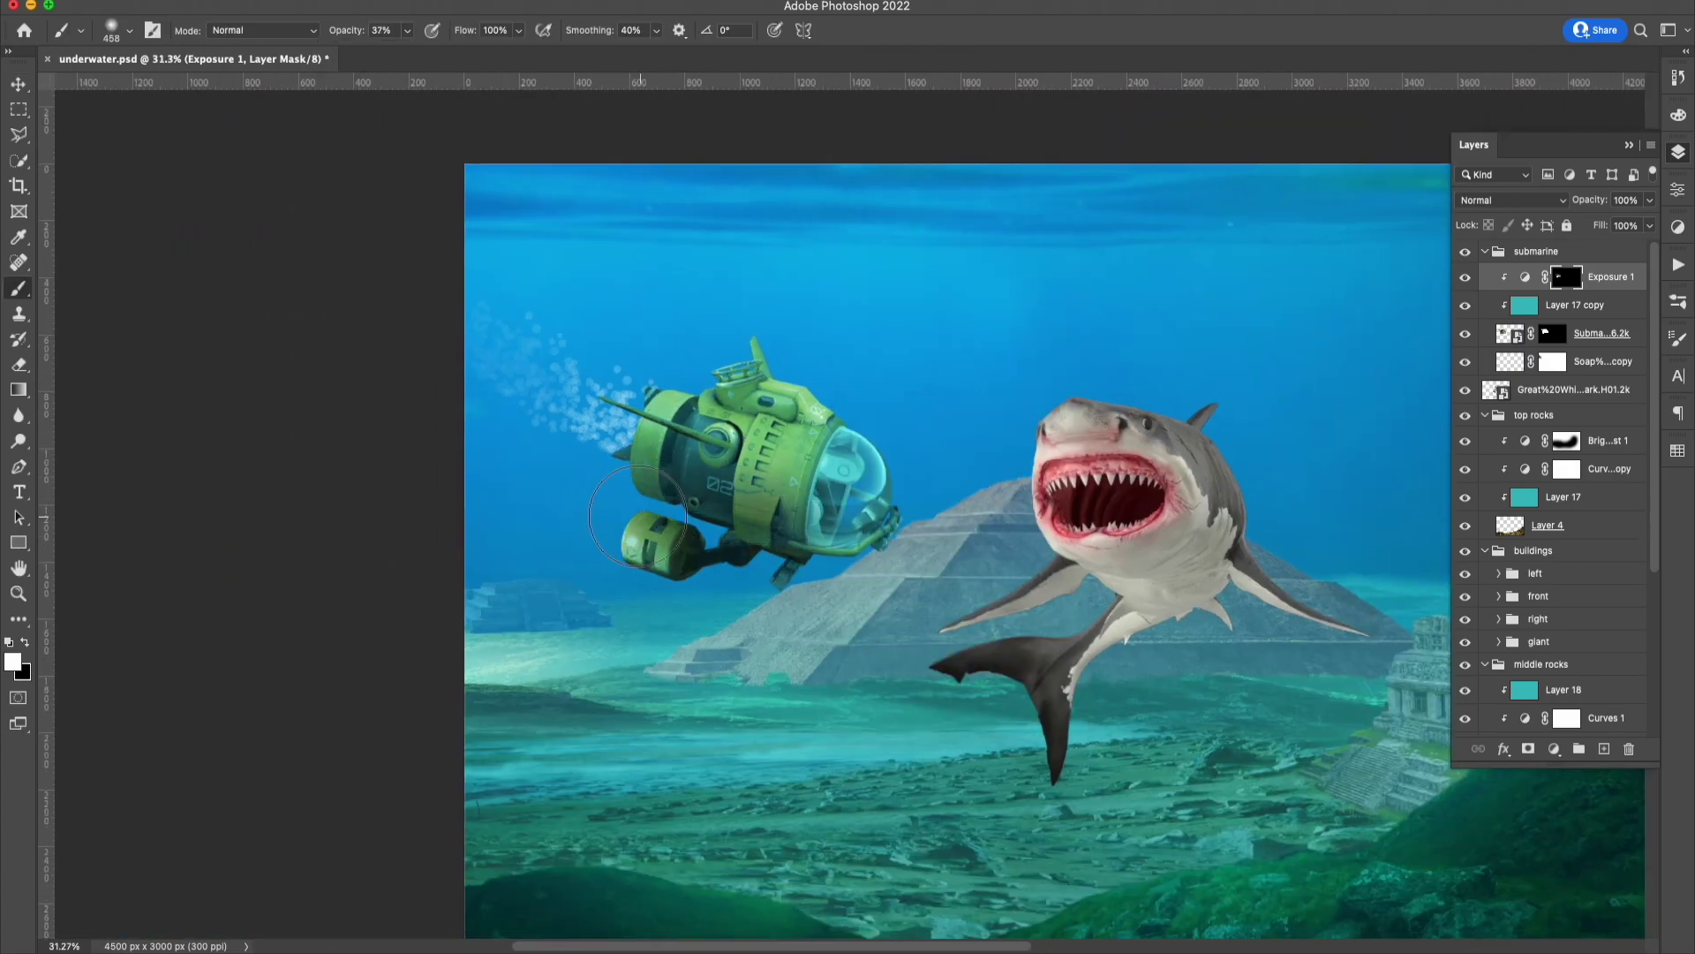
Move the bubble copy down to a new spot near the submarine.
key("v")
mouse_move(707, 389)
left_mouse_down()
mouse_move(668, 440)
mouse_move(698, 495)
left_mouse_up()
scroll(735, 531, "down", 5)
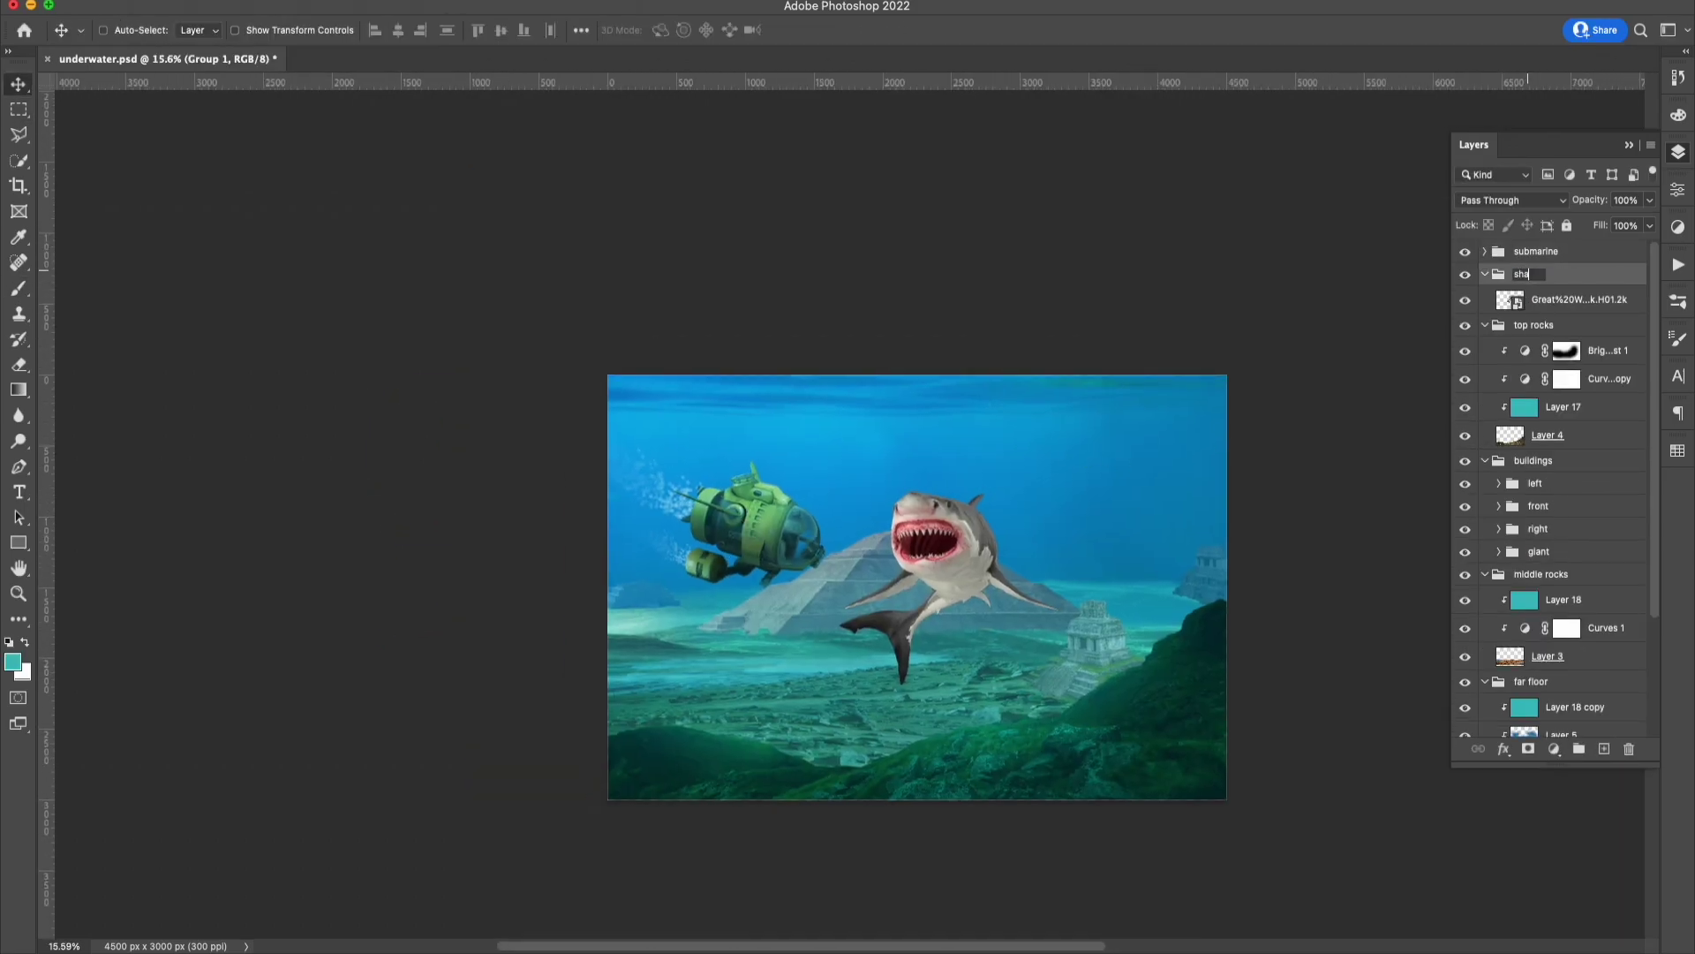
Add an Exposure adjustment clipped to the shark with its mask inverted.
left_click(1572, 418)
left_click(1554, 749)
left_click(1581, 847)
key("ctrl+alt+g")
left_click(1678, 152)
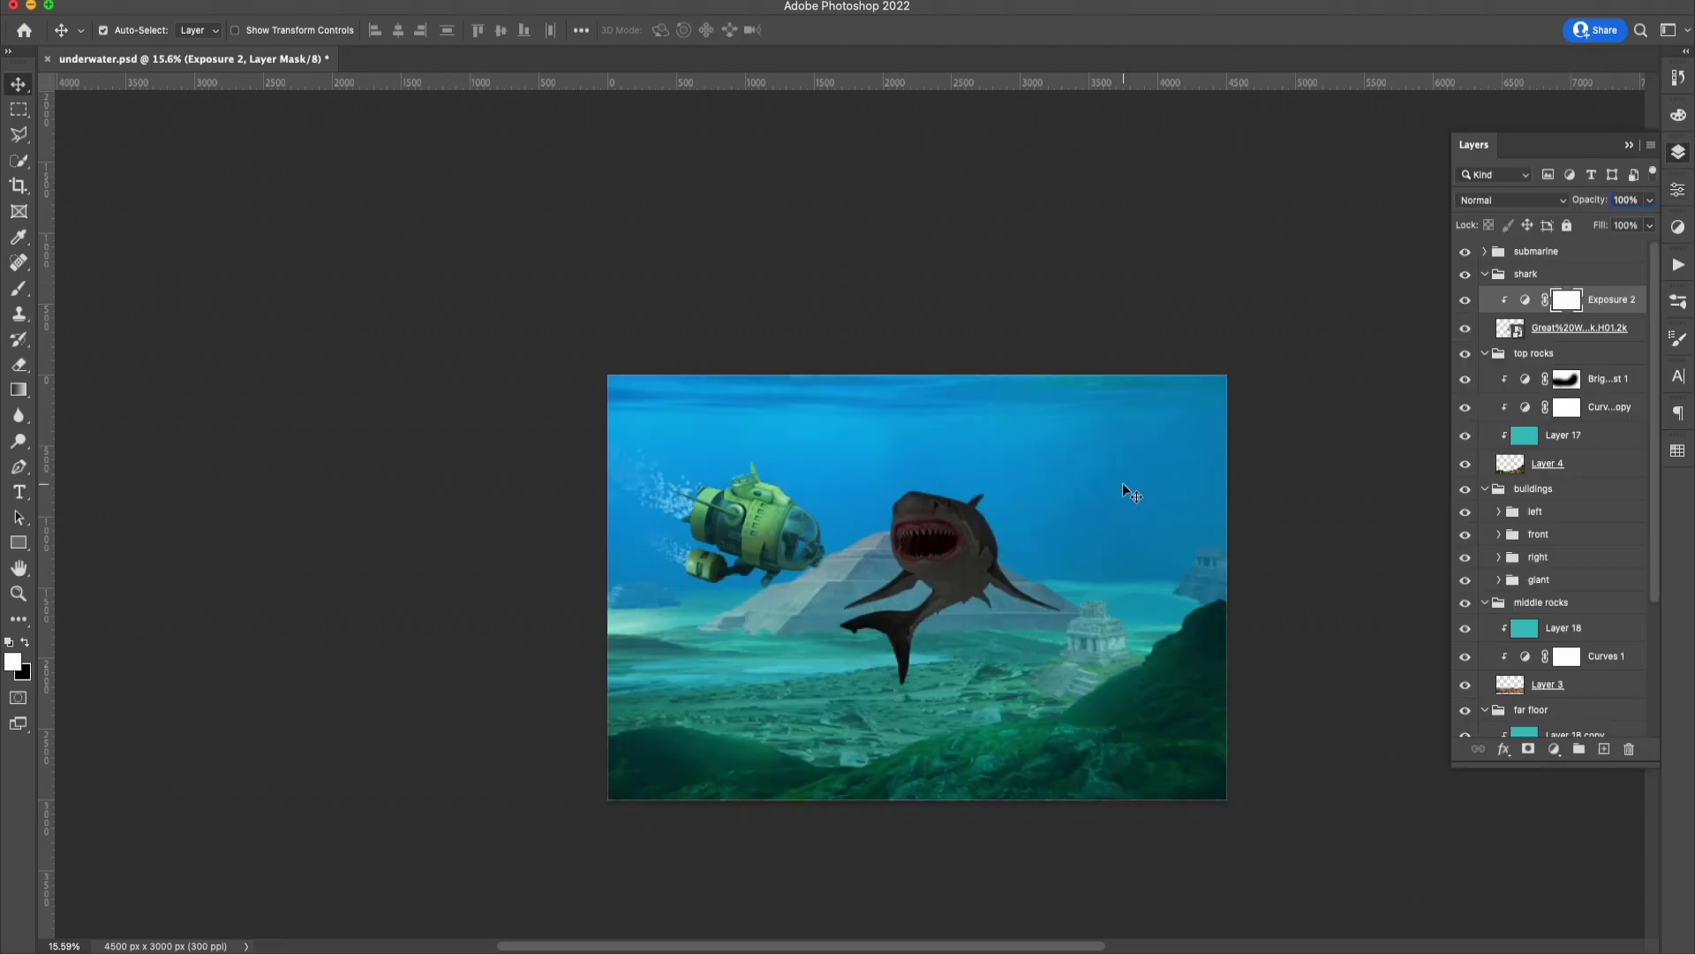
key("ctrl+i")
scroll(983, 599, "up", 3)
key("b")
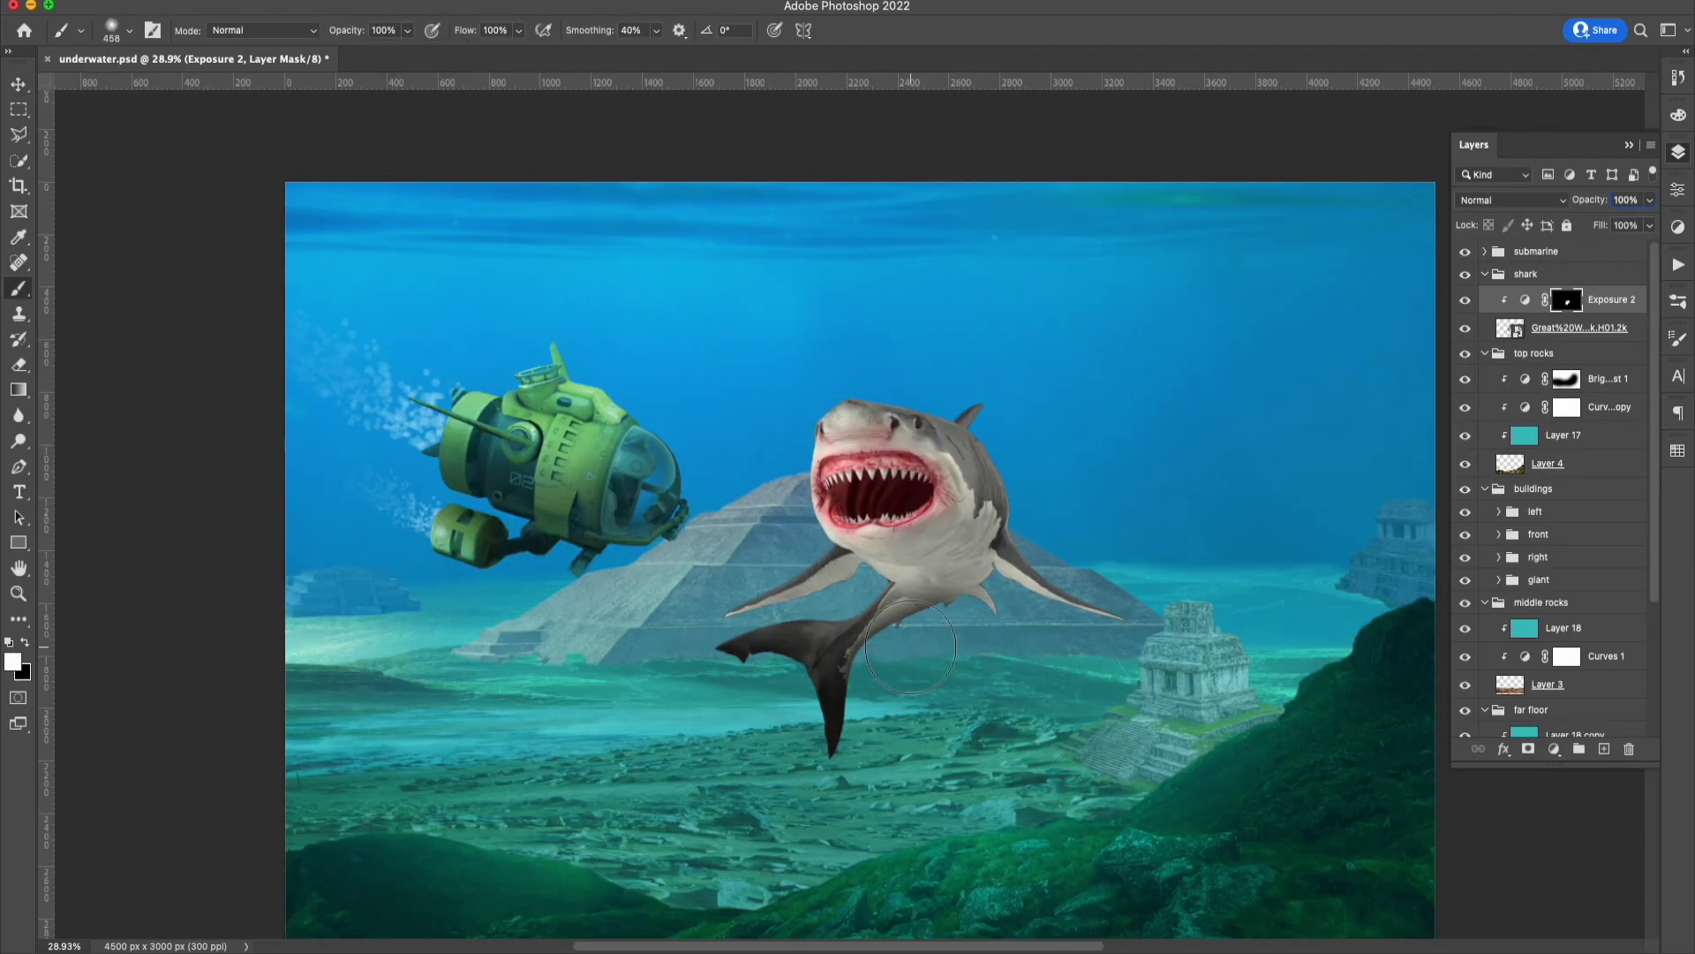
Paint darkening onto the shark's body, finishing with a brush size of 426.
left_click_drag(911, 647, 1078, 565)
right_click(1095, 549)
left_click_drag(812, 565, 940, 492)
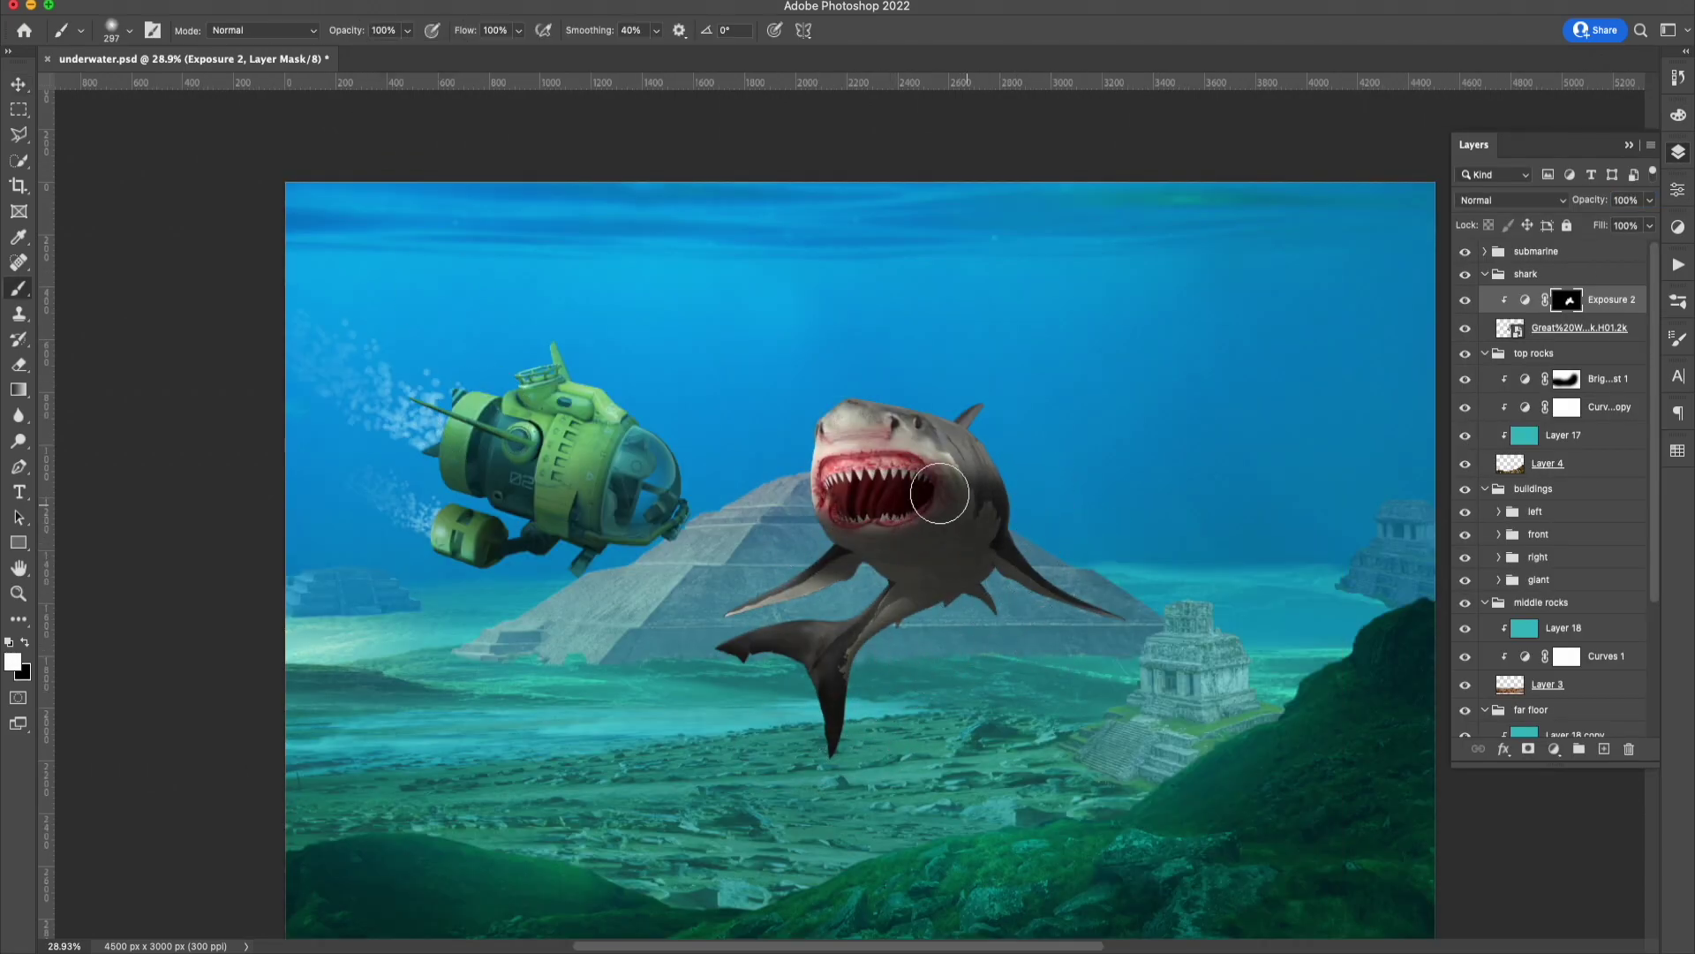
key("x")
key("bracketleft")
key("bracketleft")
key("bracketleft")
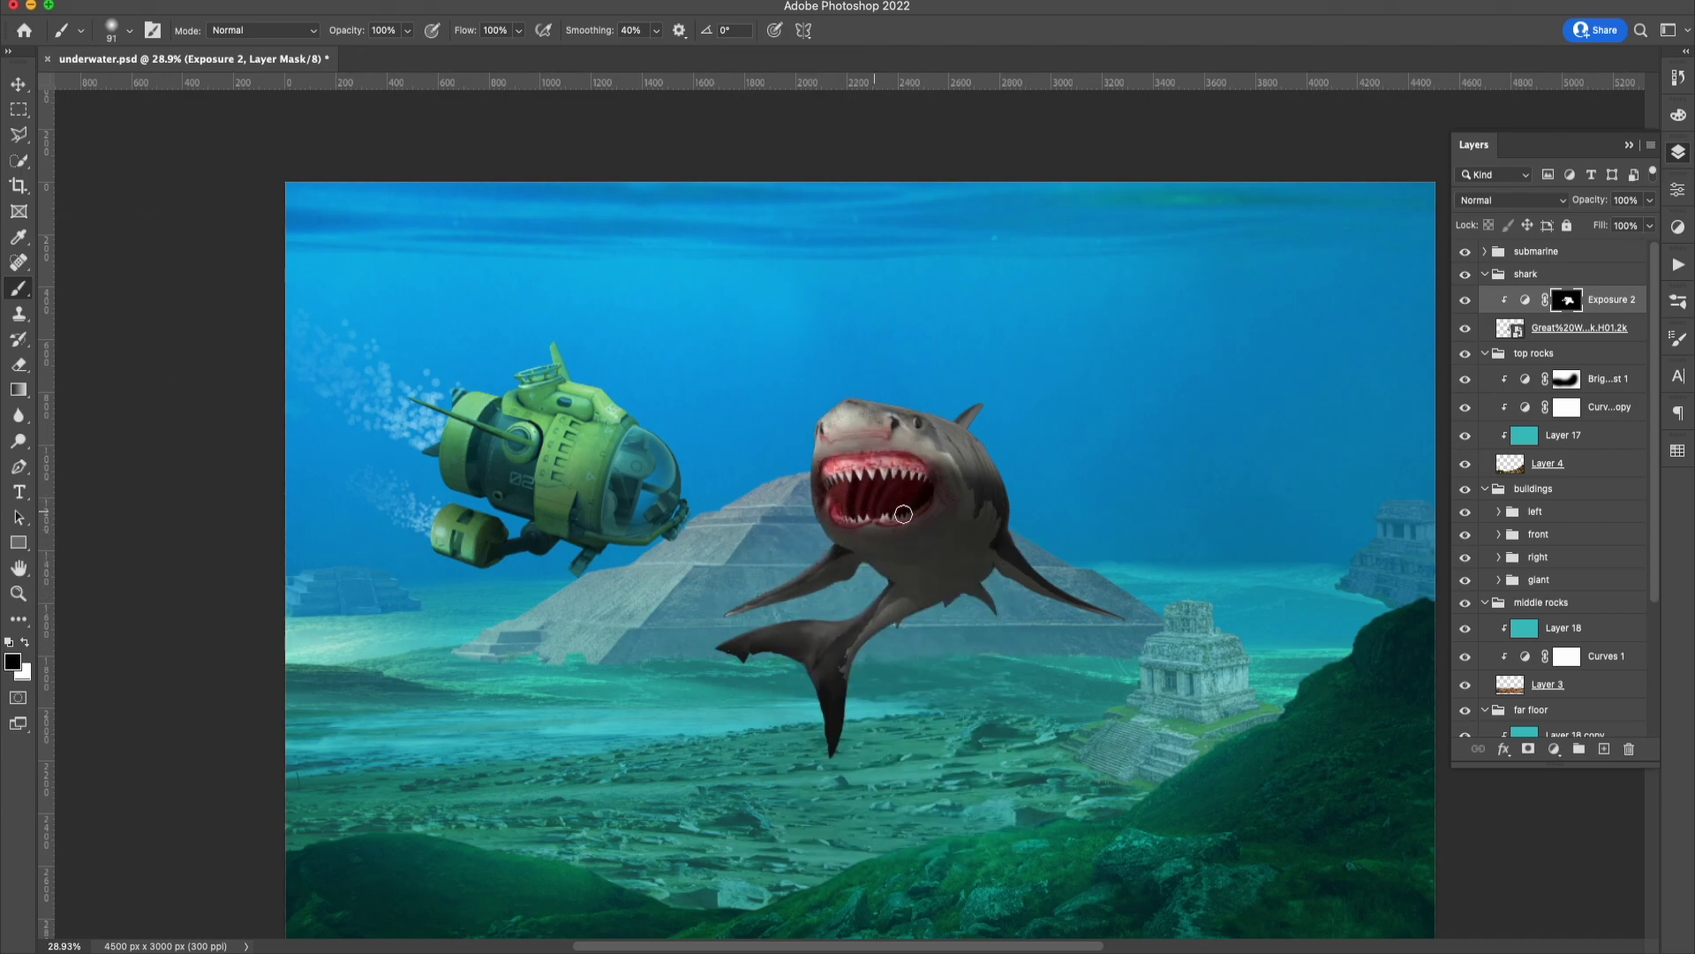
right_click(1082, 411)
left_click_drag(1165, 485, 1236, 484)
key("Return")
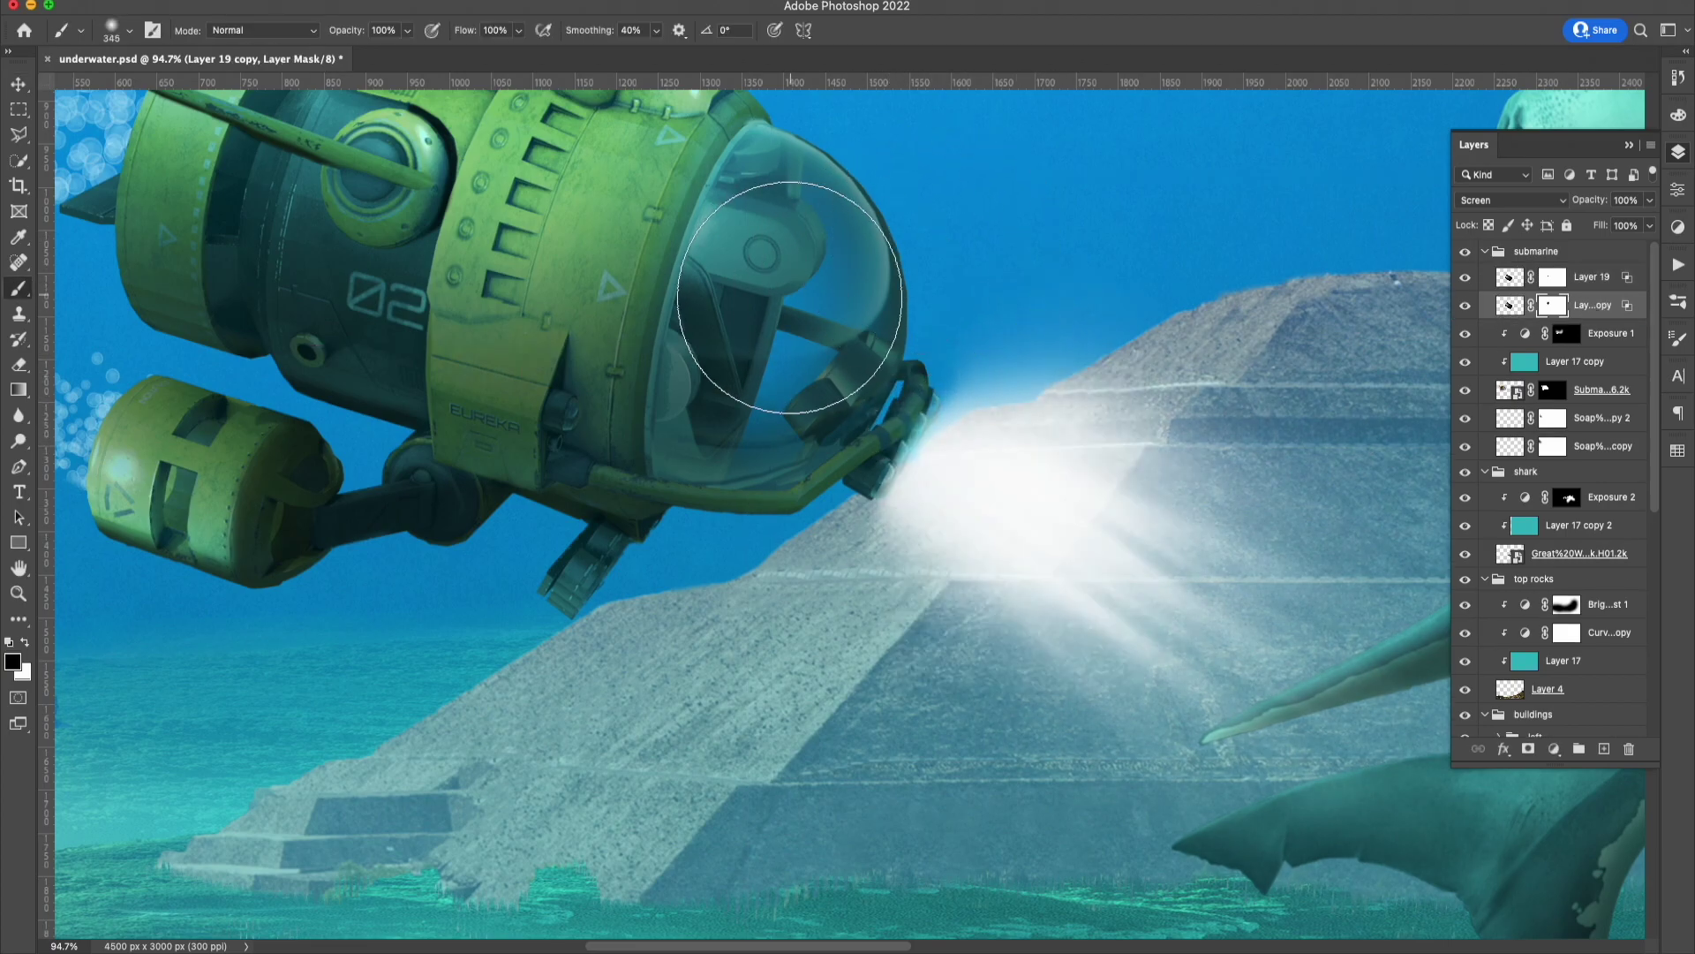
Move the light beam toward the shark and add a perspective-distorted copy for the lower lamp.
scroll(903, 389, "down", 5)
key("ctrl+t")
left_click_drag(883, 442, 932, 476)
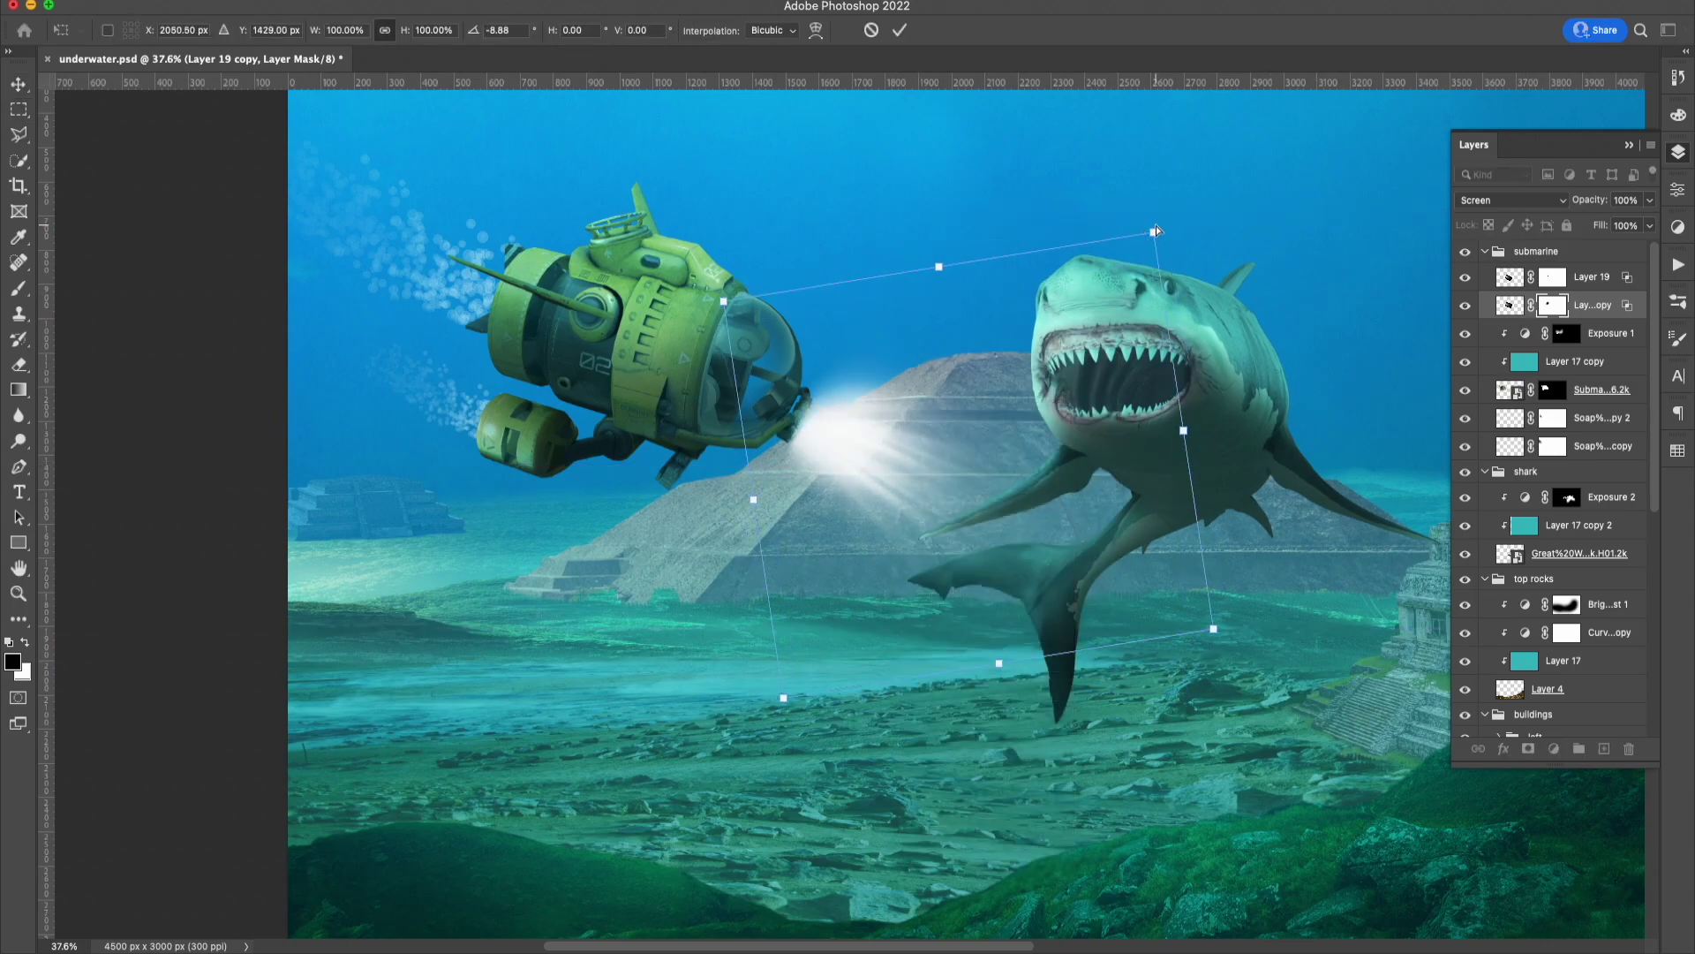
key("Return")
key("m")
key("ctrl+j")
key("ctrl+t")
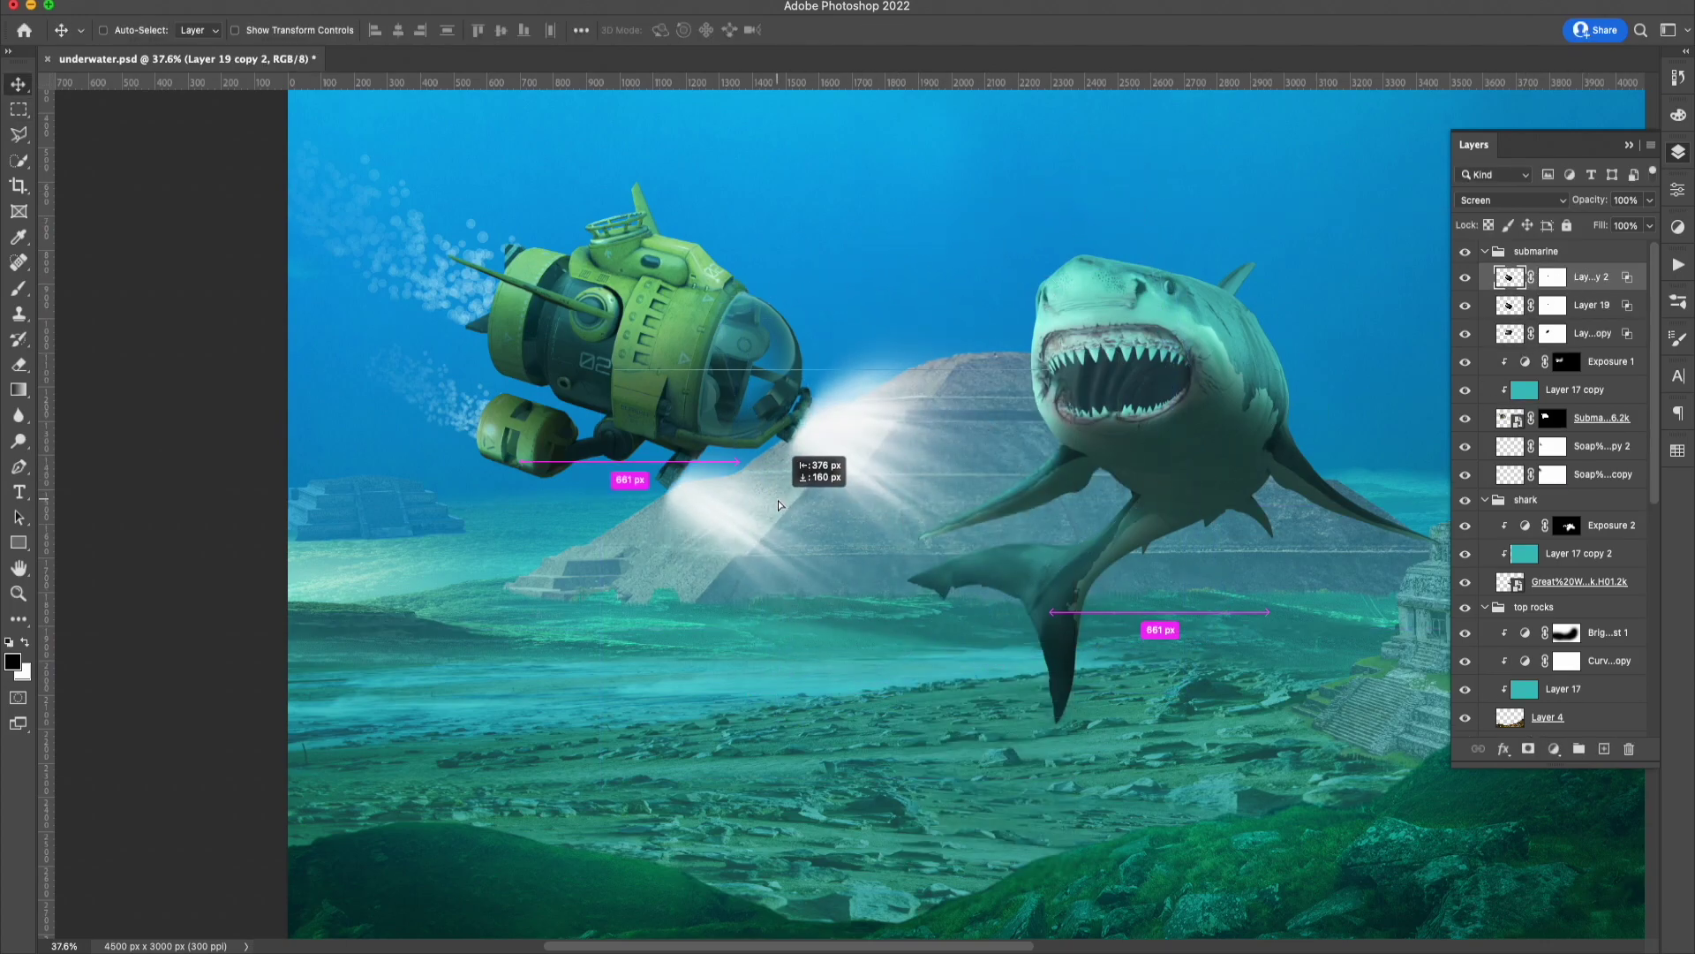
right_click(761, 506)
left_click(777, 613)
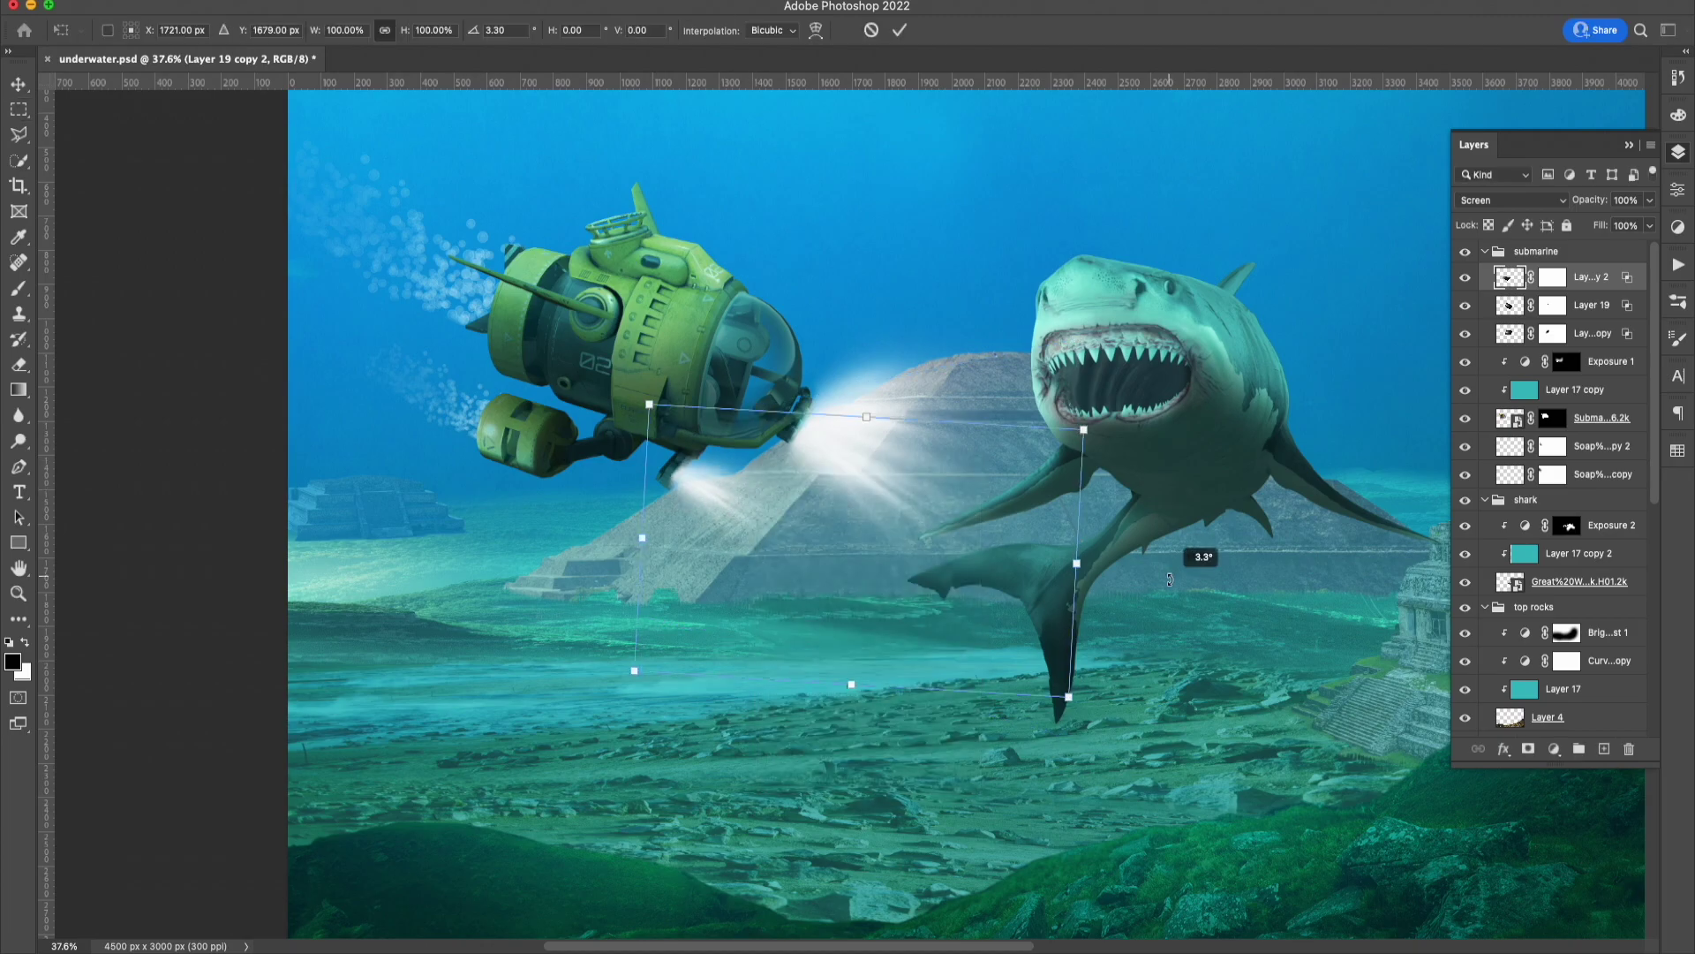
key("Return")
Hide the original beam and group the beam layers into 'lights'.
scroll(829, 484, "down", 5)
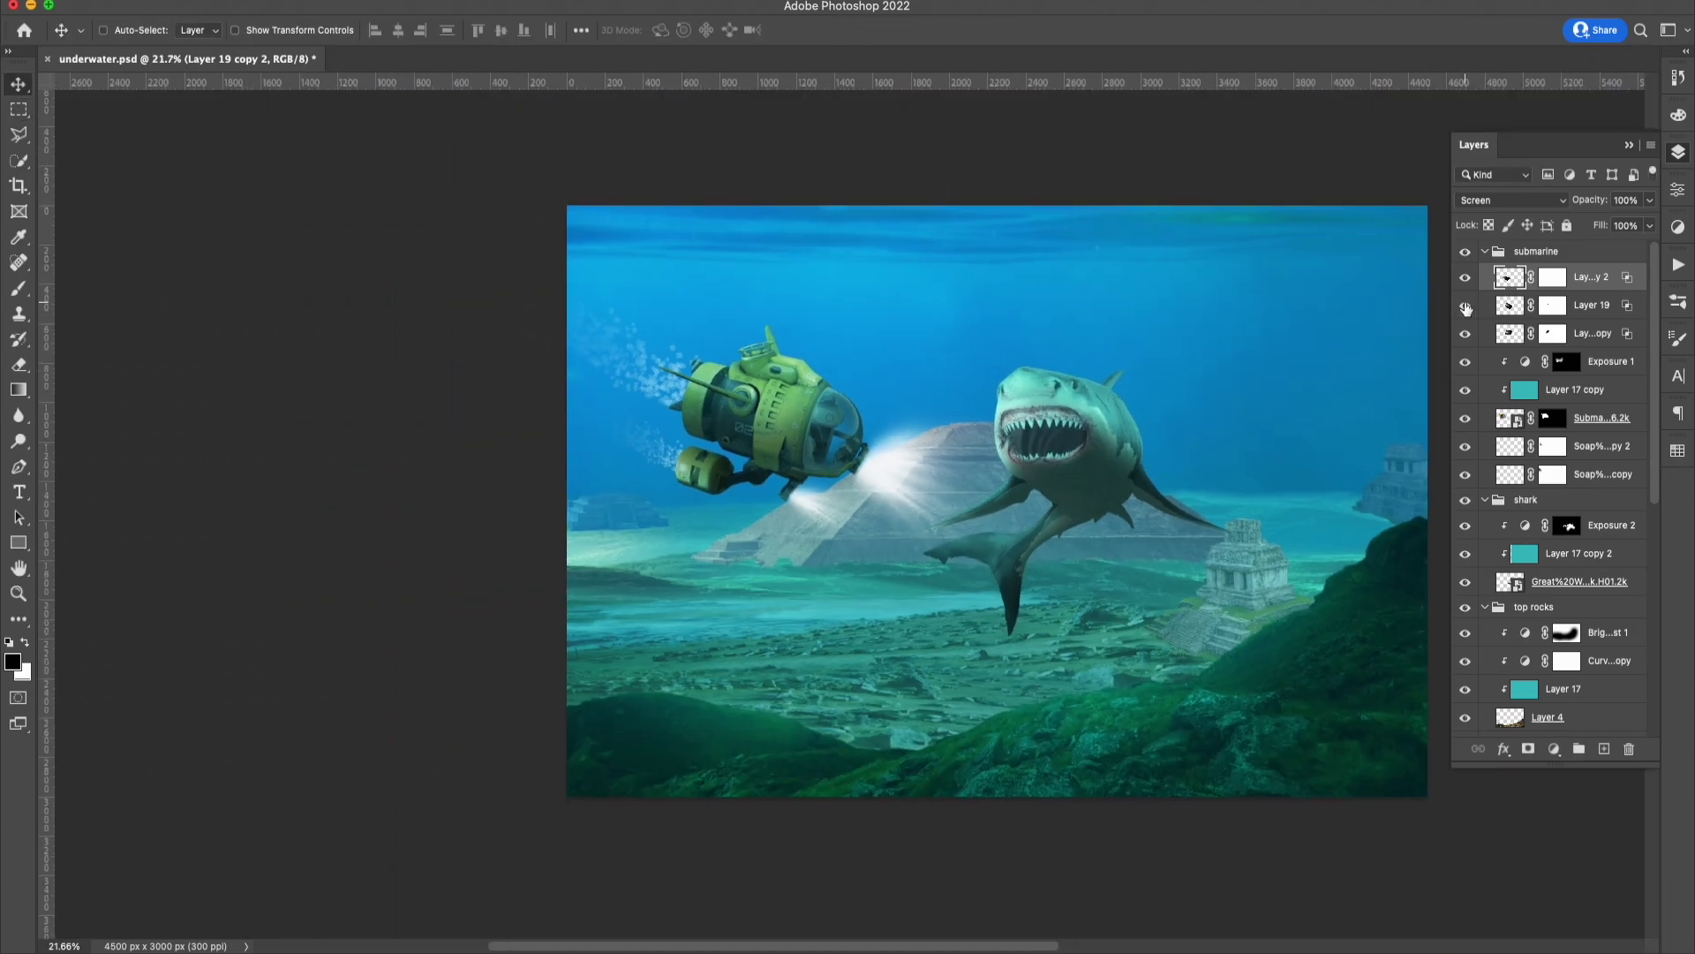
left_click(1465, 304)
left_click(1552, 332)
key("b")
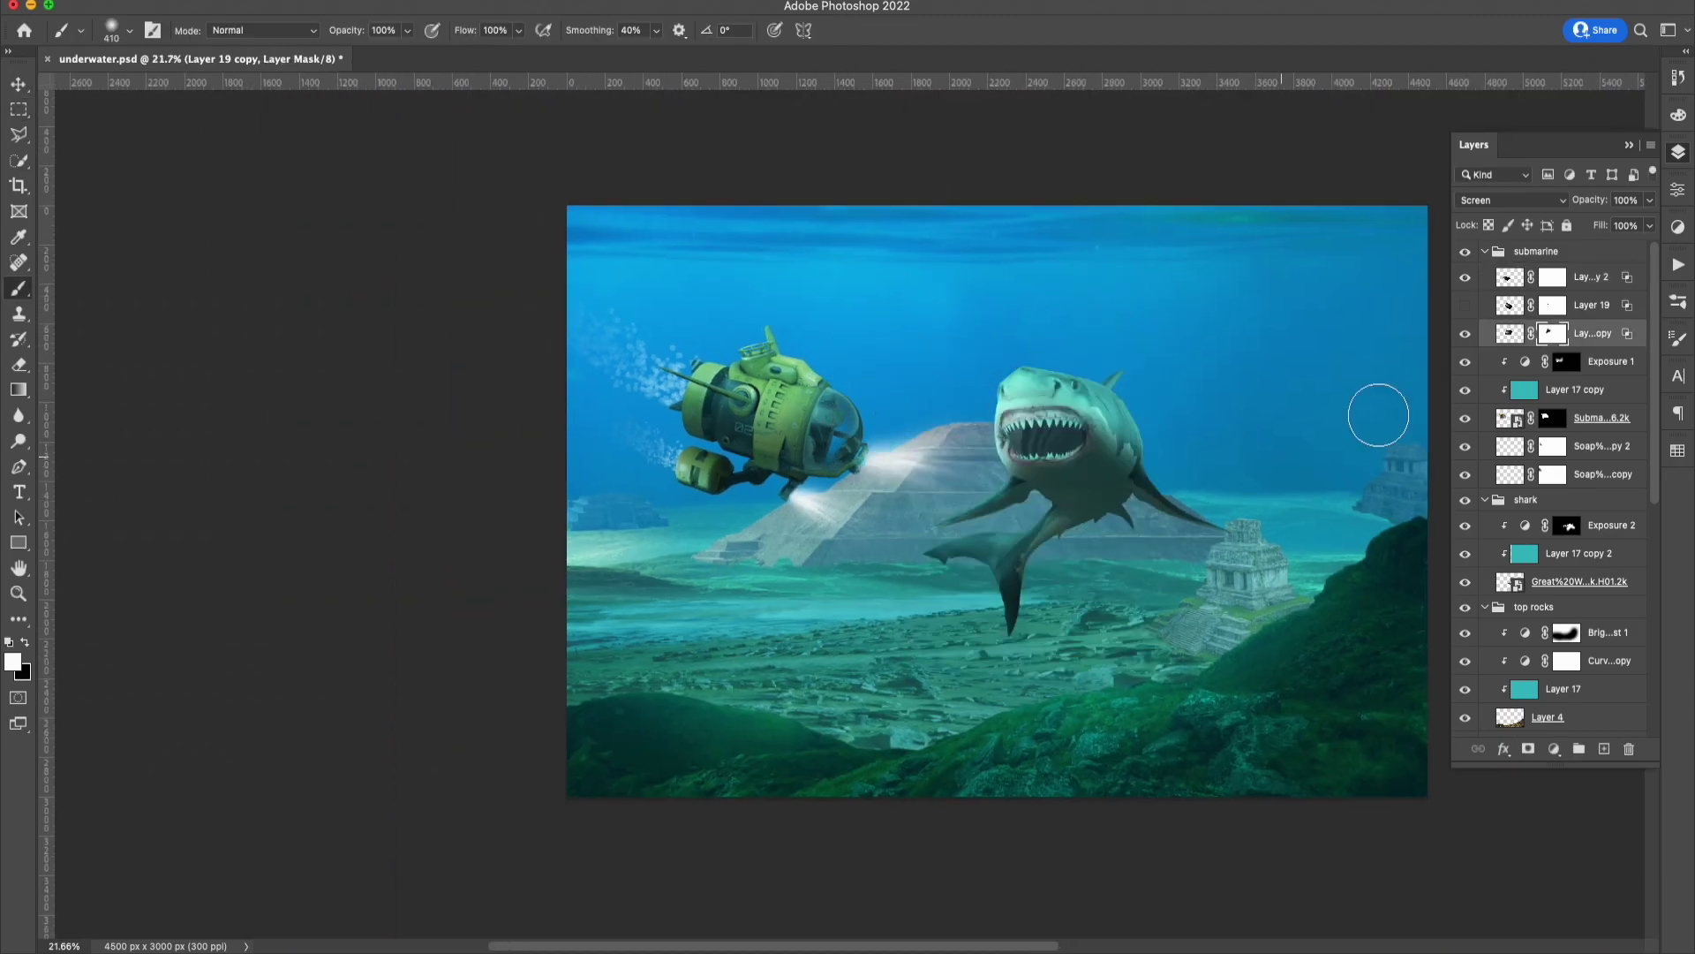
key("v")
left_click(1465, 305)
left_click(1509, 309)
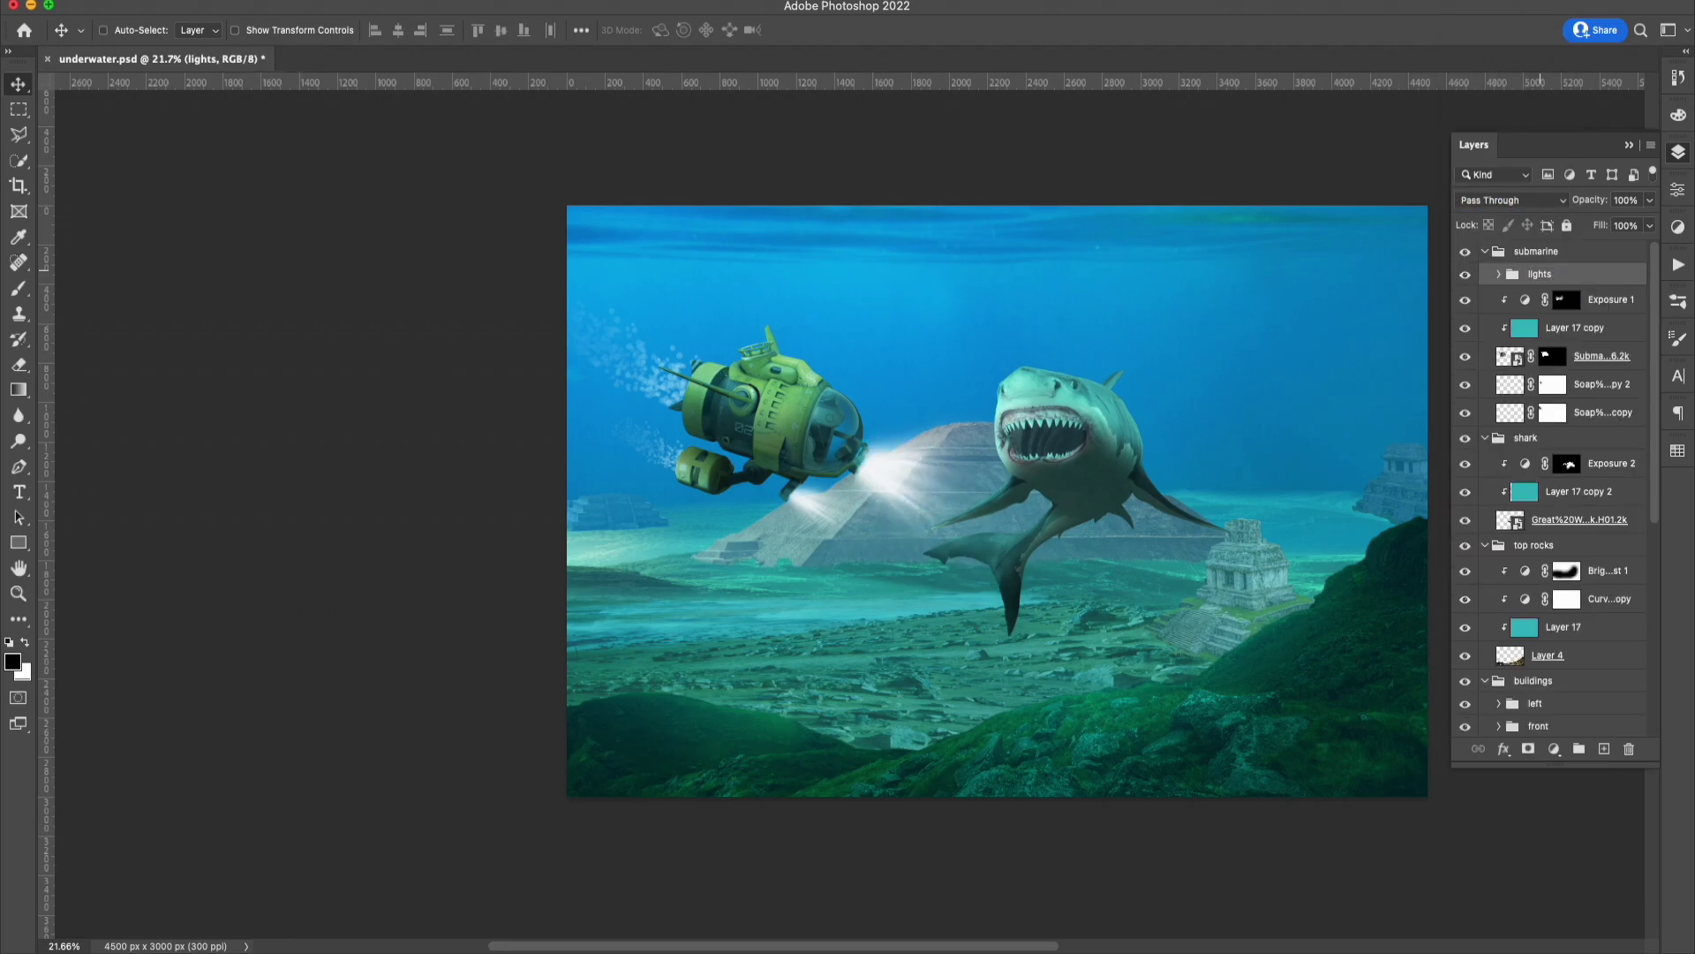
Add a teal fill layer sampled from the water, clipped to the beams in Color mode.
left_click(1603, 749)
key("i")
left_click(904, 605)
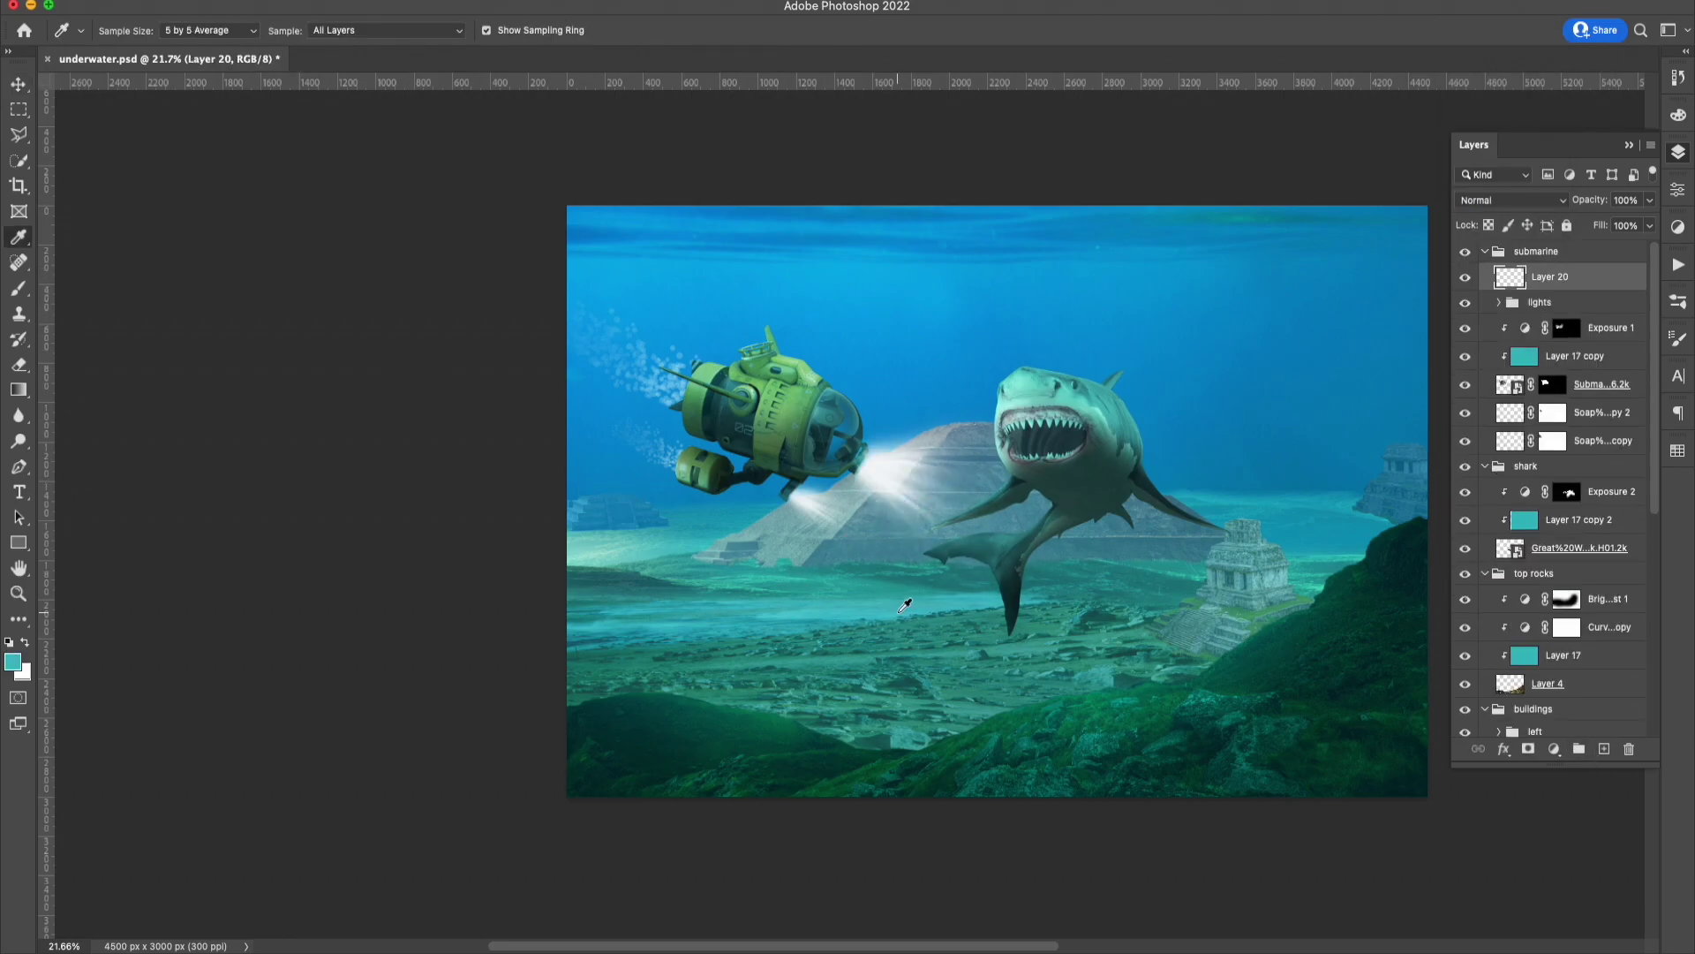
key("alt+BackSpace")
key("ctrl+alt+g")
left_click(1510, 199)
left_click(1490, 683)
Lower the opacity of a light beam layer inside the lights group.
left_click(1499, 302)
left_click(1567, 356)
key("b")
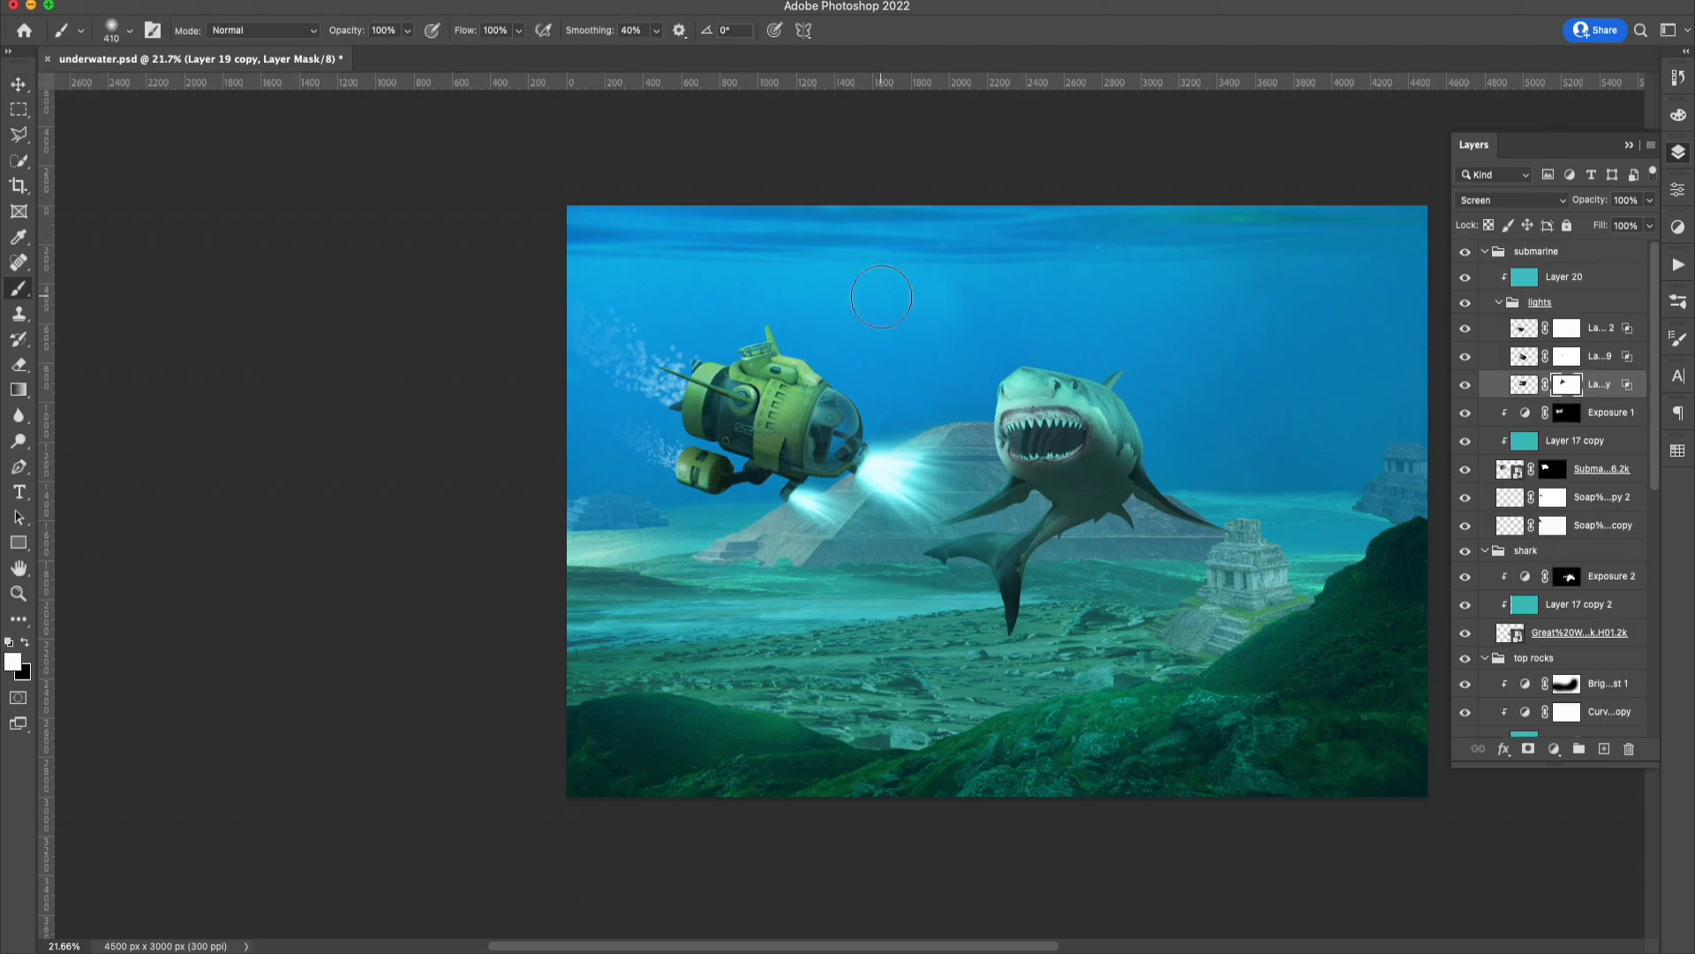
key("d")
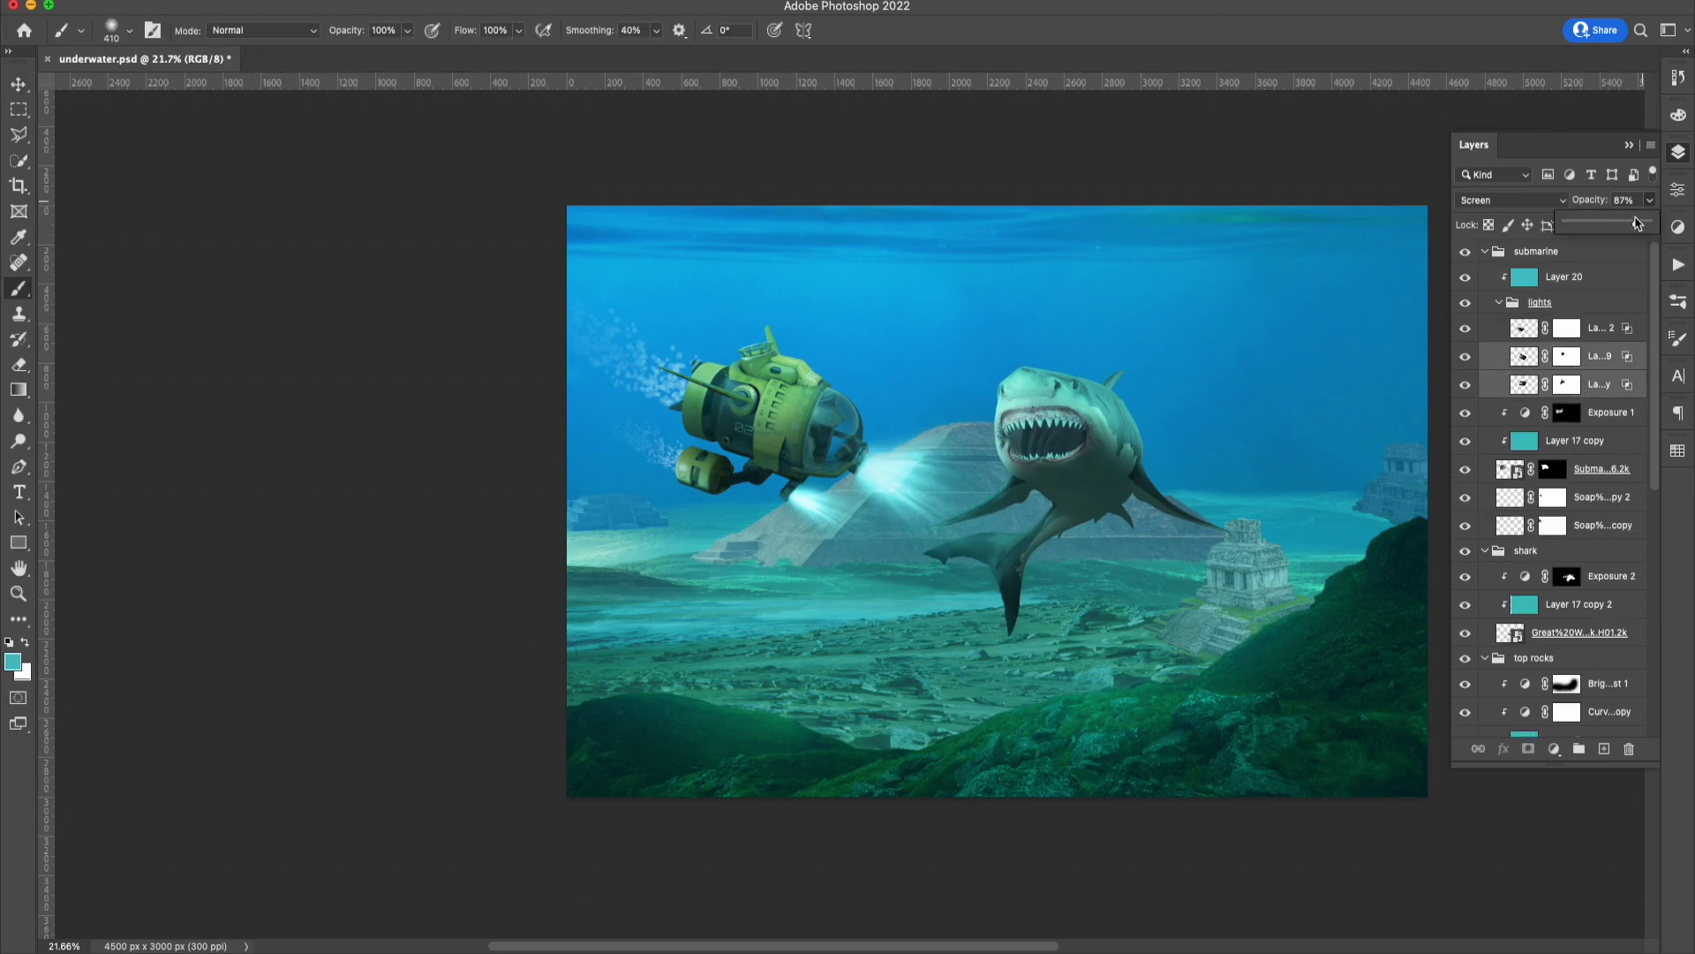
left_click(1603, 328)
Paint a white Overlay glow where the beams leave the lamps.
key("ctrl+shift+alt+n")
scroll(806, 492, "up", 10)
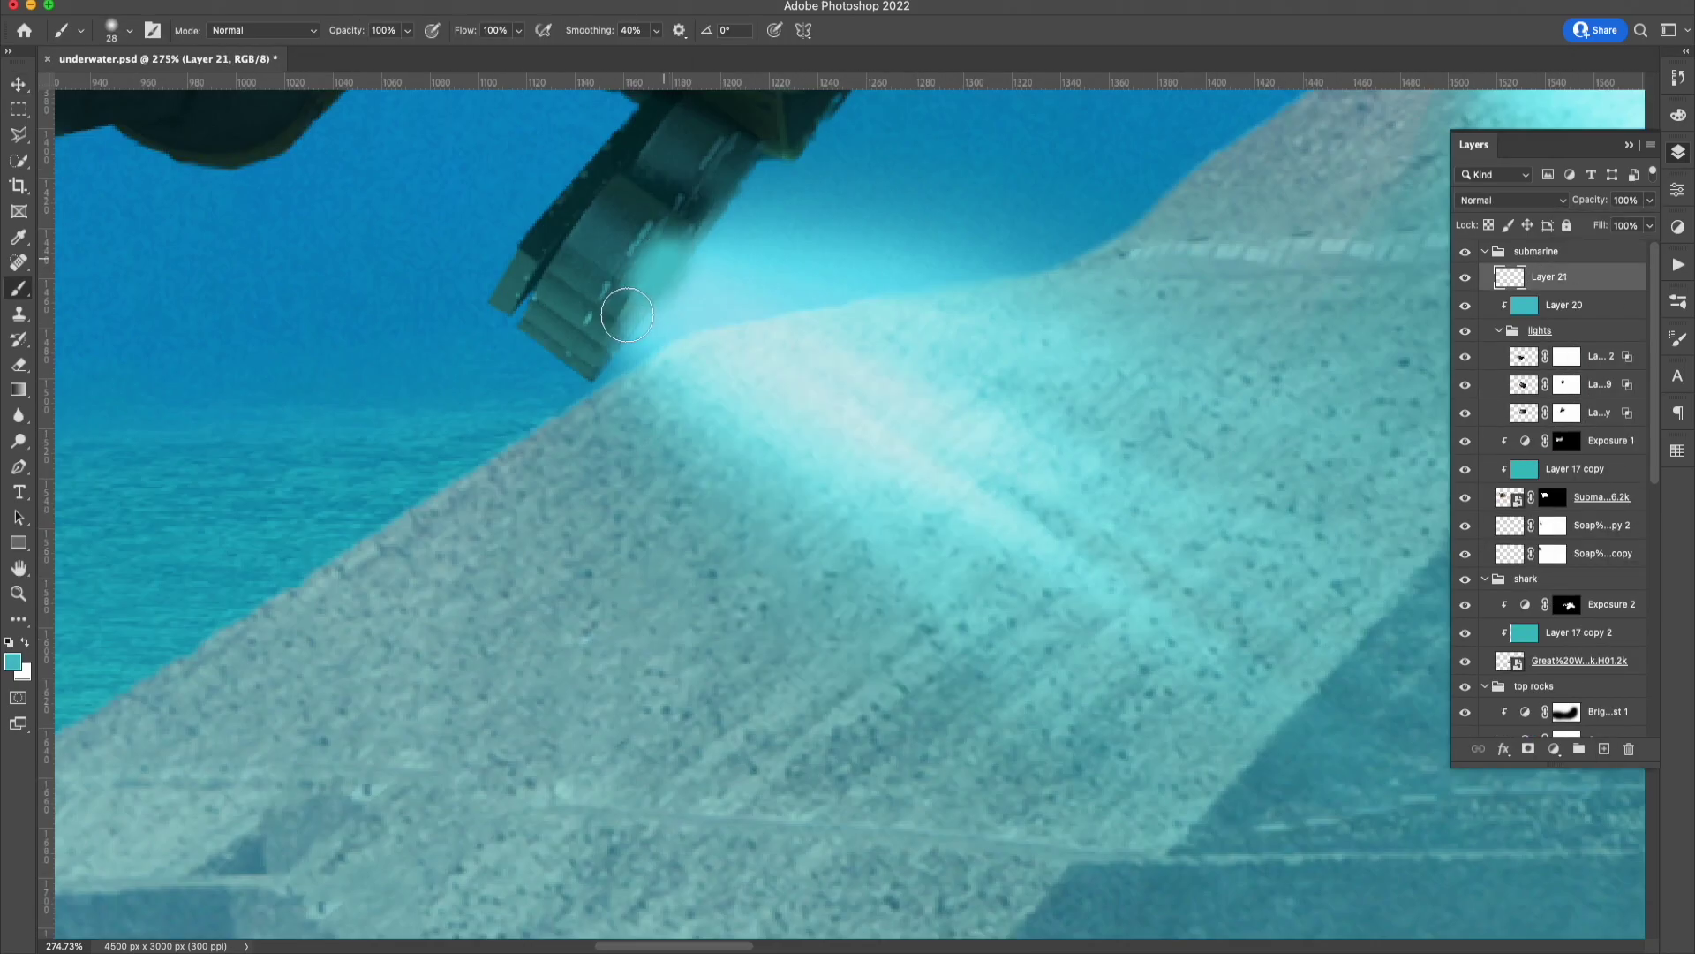
key("x")
left_click_drag(666, 264, 649, 305)
left_click(1510, 199)
left_click(1482, 437)
mouse_move(656, 575)
left_mouse_down()
mouse_move(719, 397)
mouse_move(814, 303)
left_mouse_up()
Refine the submarine's Exposure 1 mask with a small brush.
key("v")
left_click(1499, 330)
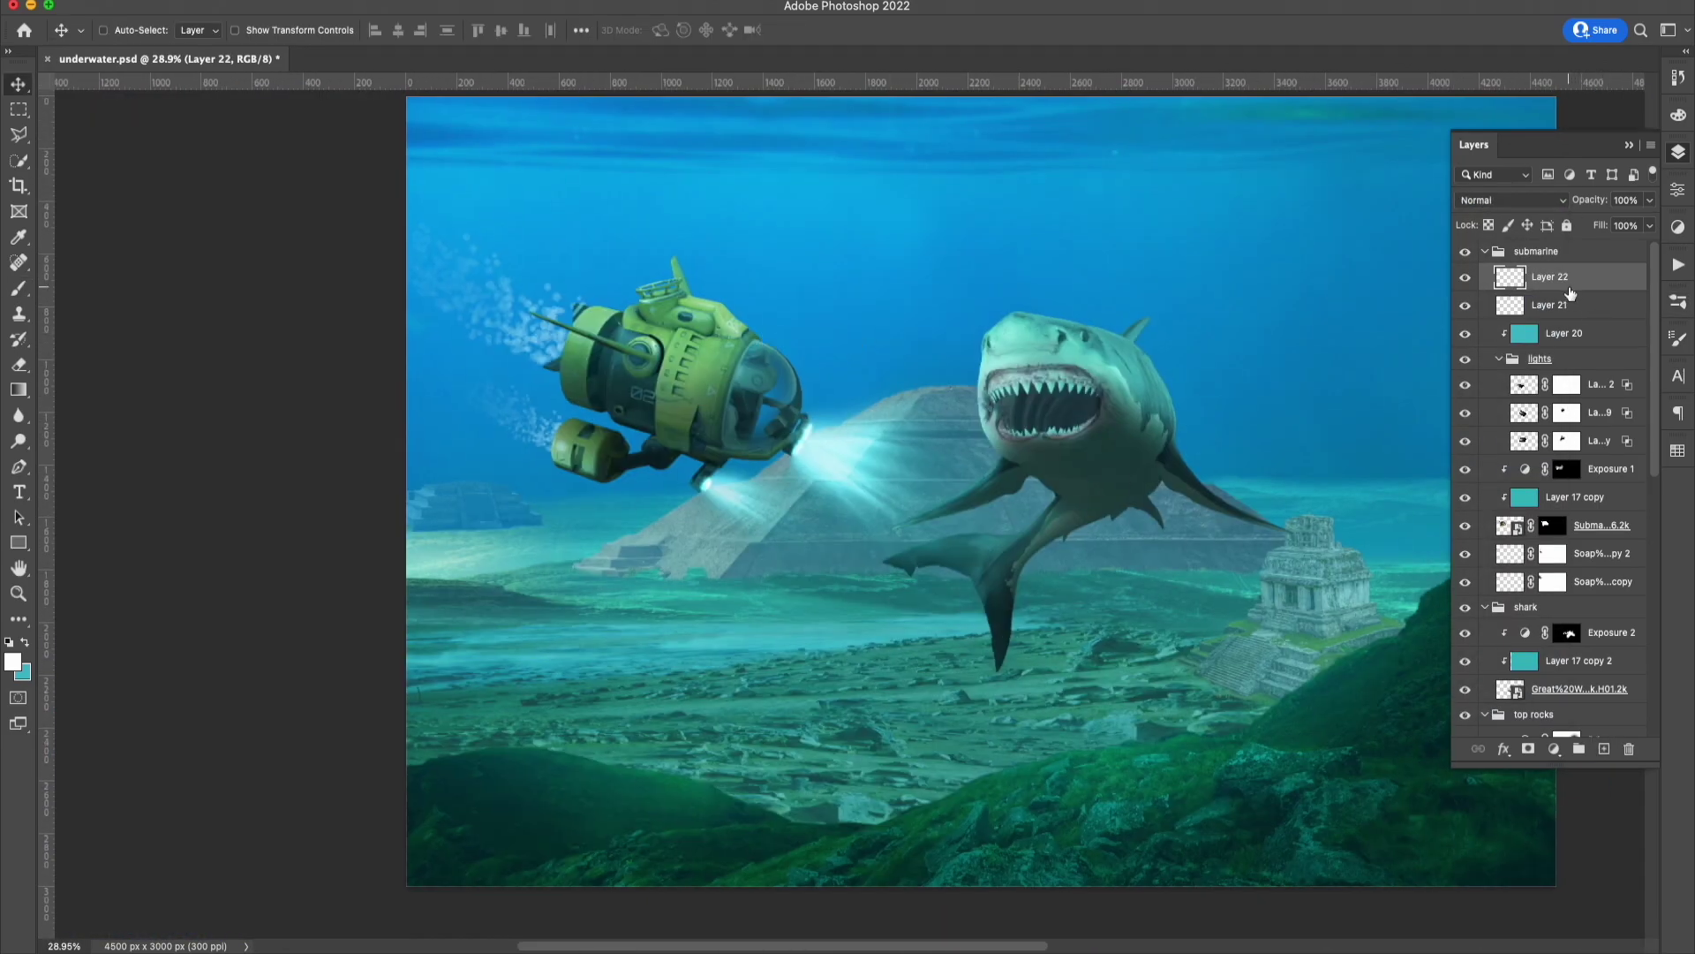
left_click(1603, 356)
key("ctrl+shift+alt+n")
key("b")
right_click(863, 400)
key("Return")
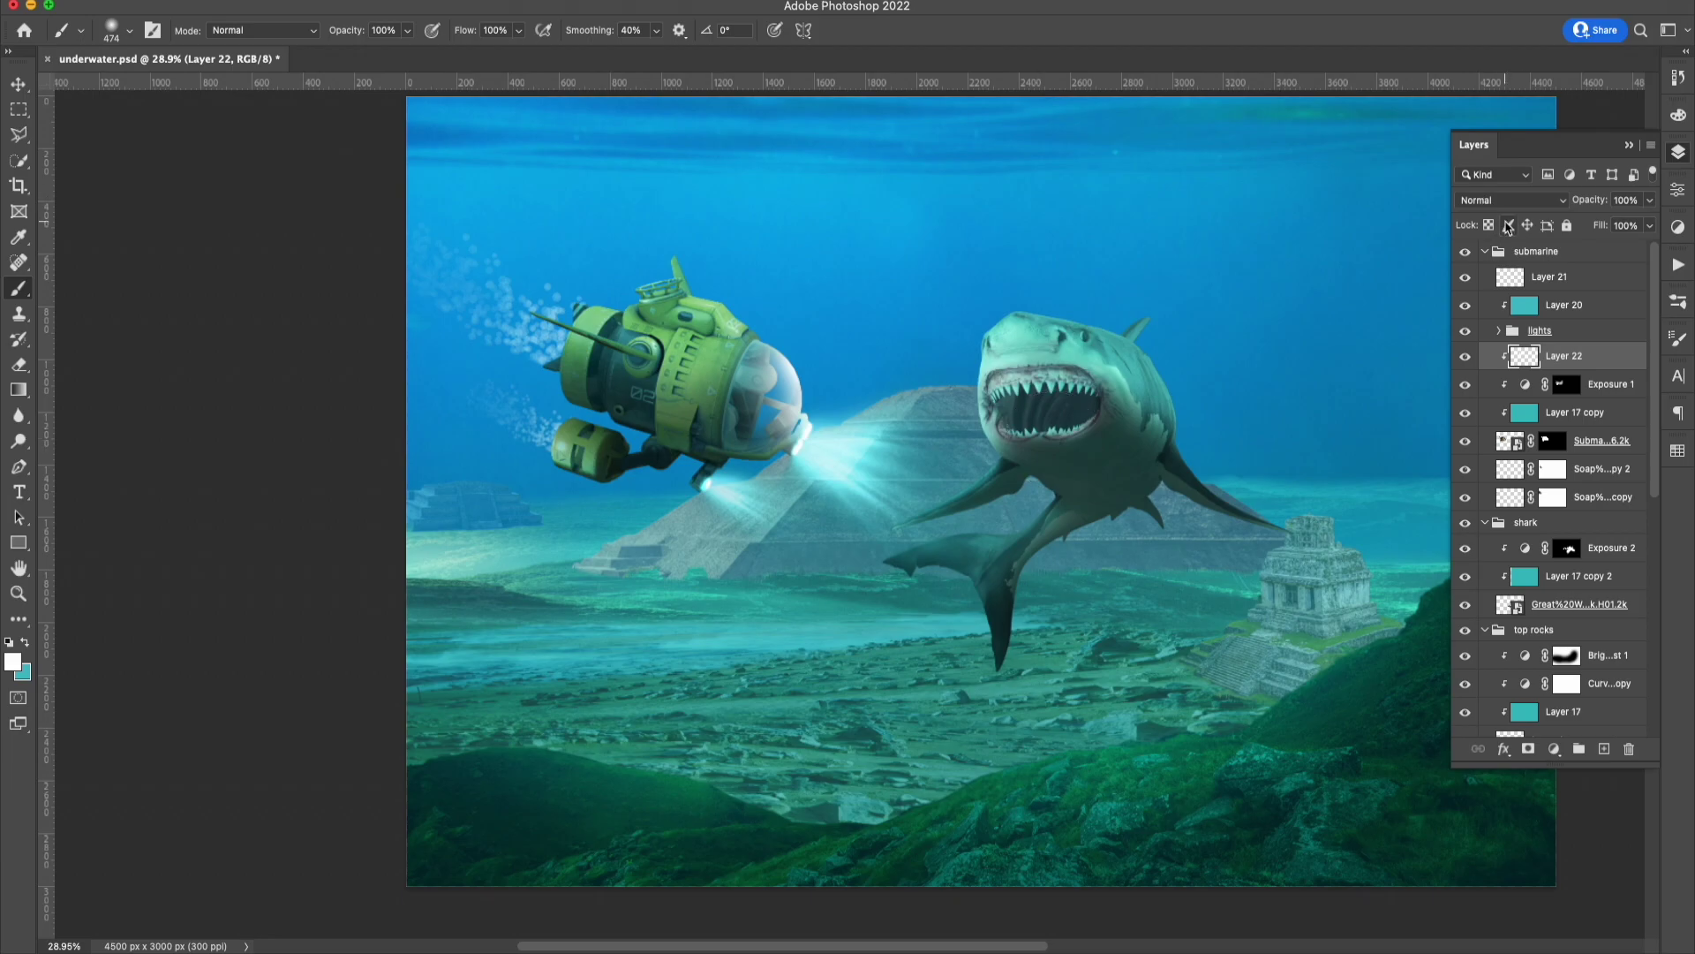
left_click(1566, 384)
key("d")
left_click_drag(737, 400, 741, 435)
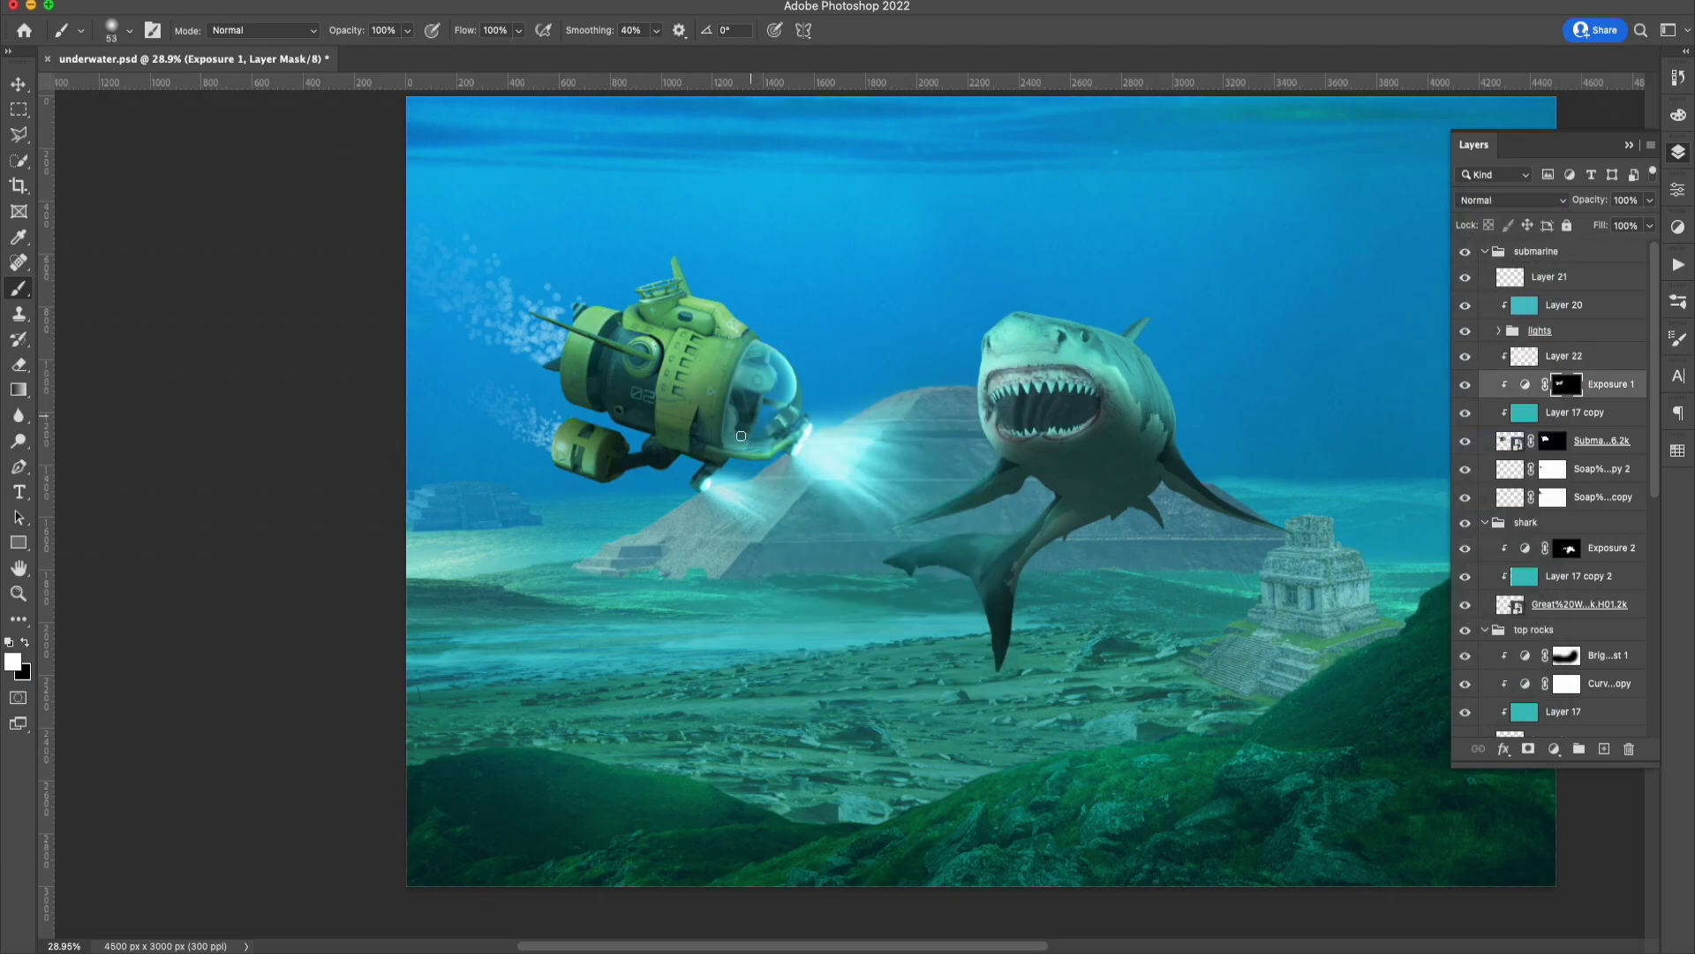
key("v")
scroll(847, 569, "down", 2)
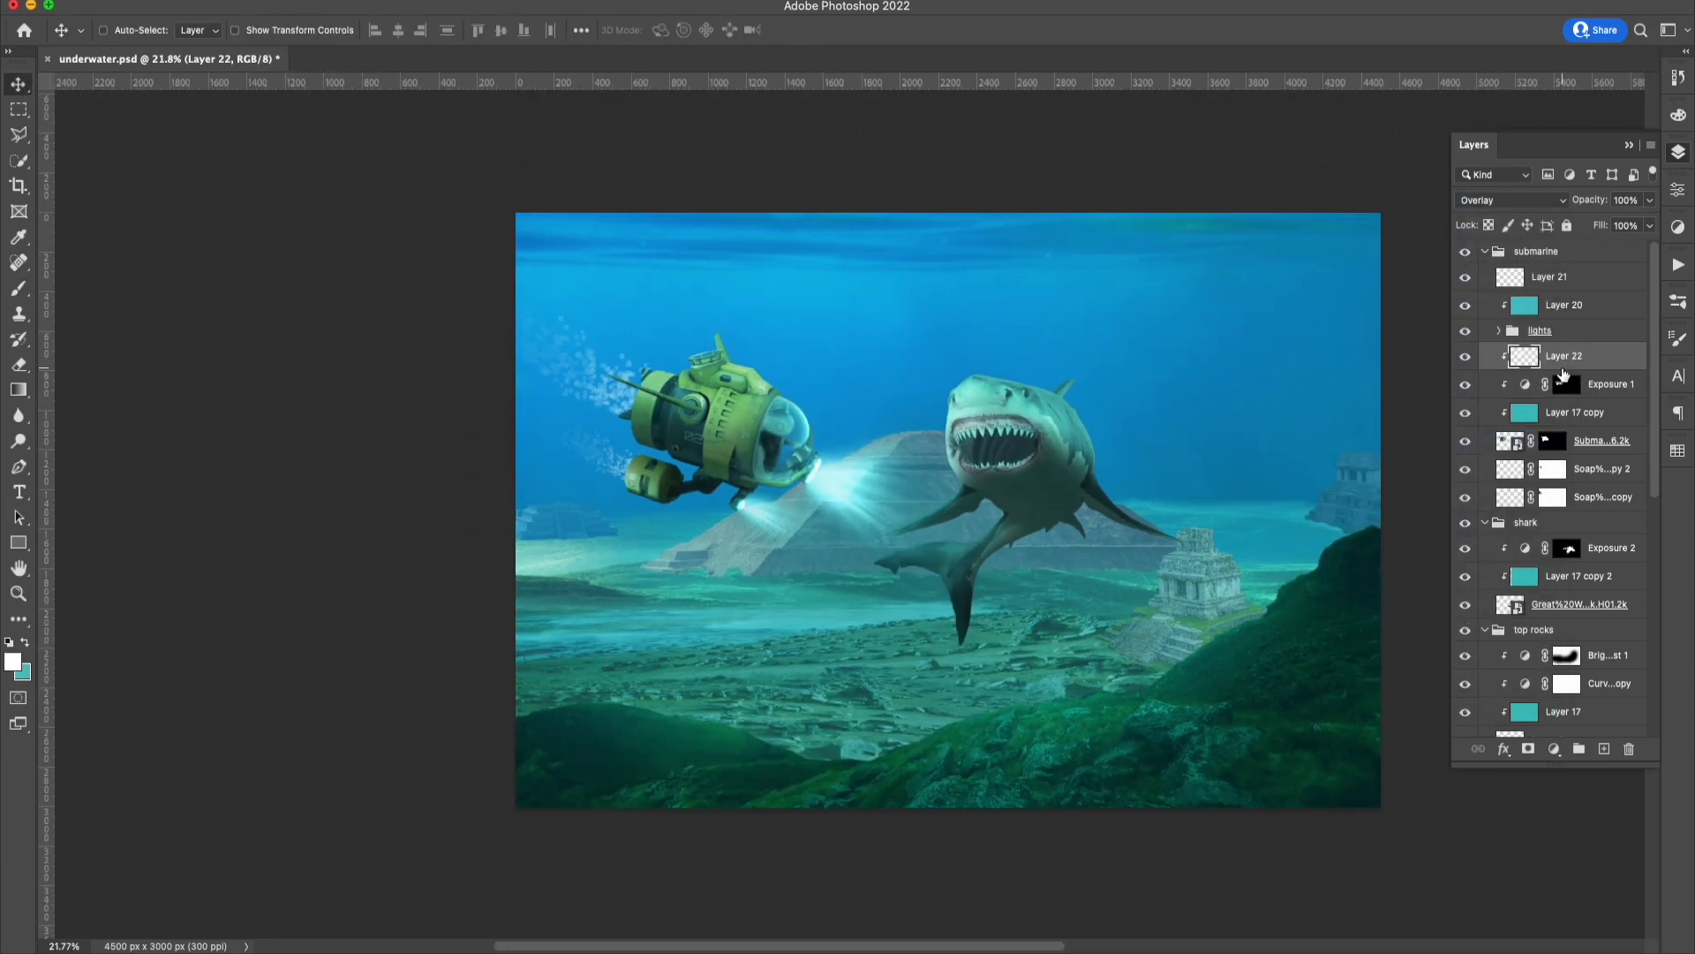
left_click(1598, 548)
Add Overlay Layer 23 clipped to the shark and paint and erase its shading.
key("ctrl+shift+alt+n")
key("b")
right_click(1145, 556)
key("Escape")
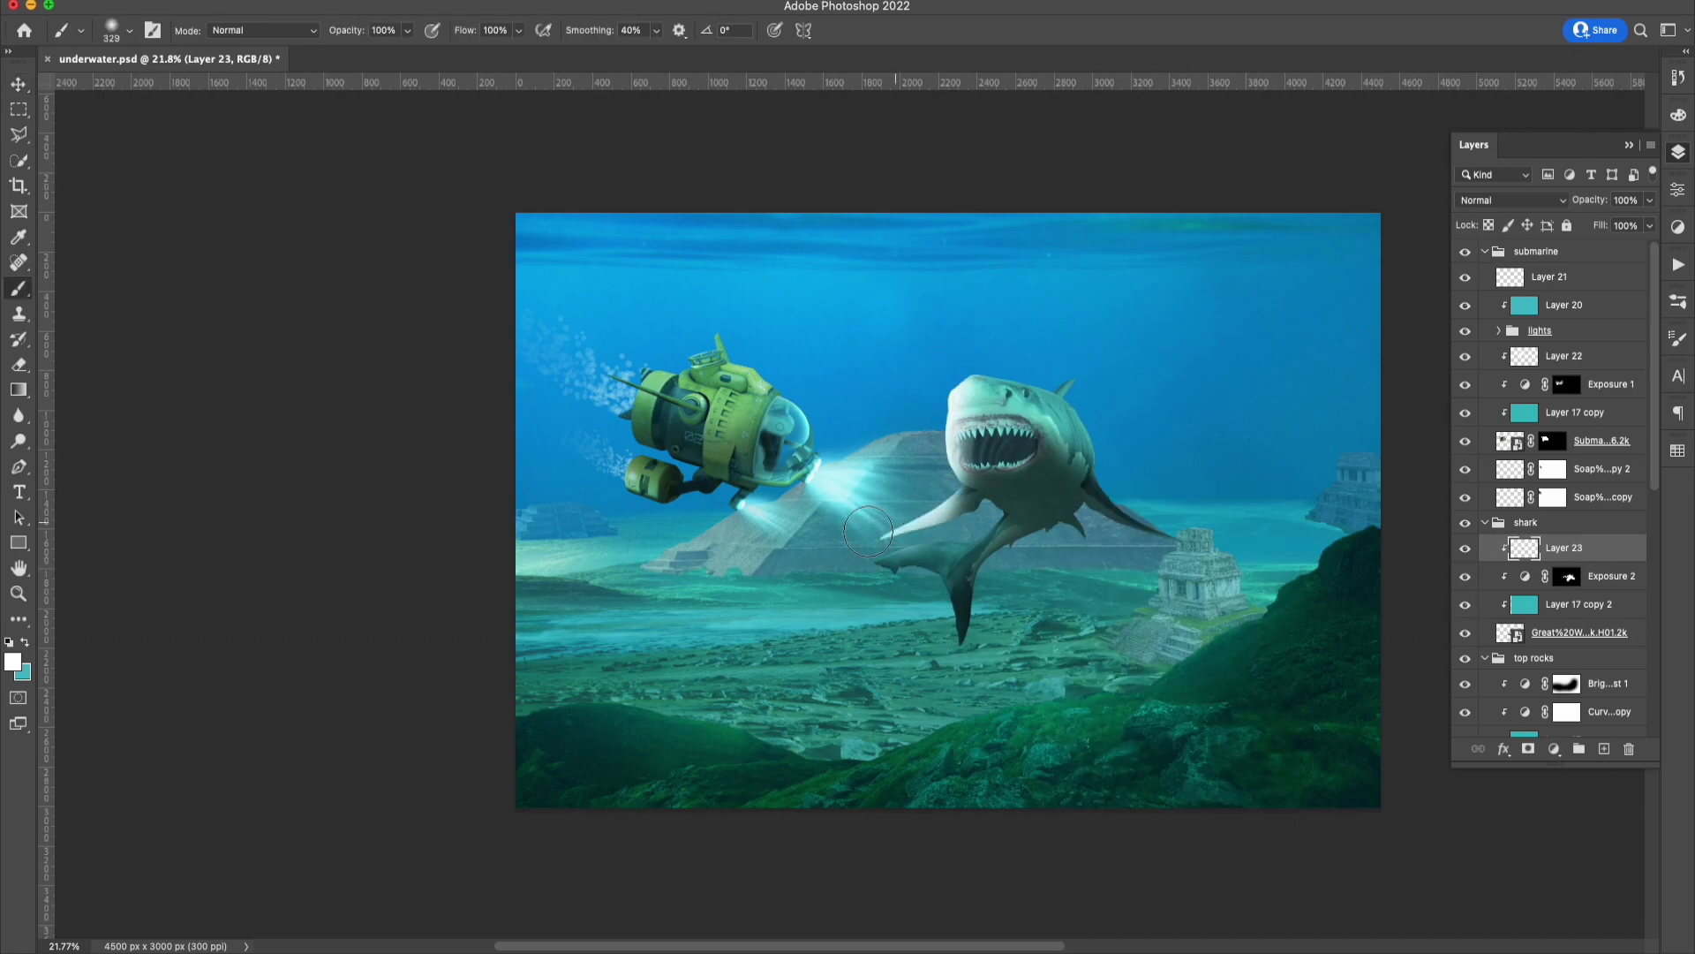
left_click(1512, 199)
left_click(1501, 437)
right_click(1165, 336)
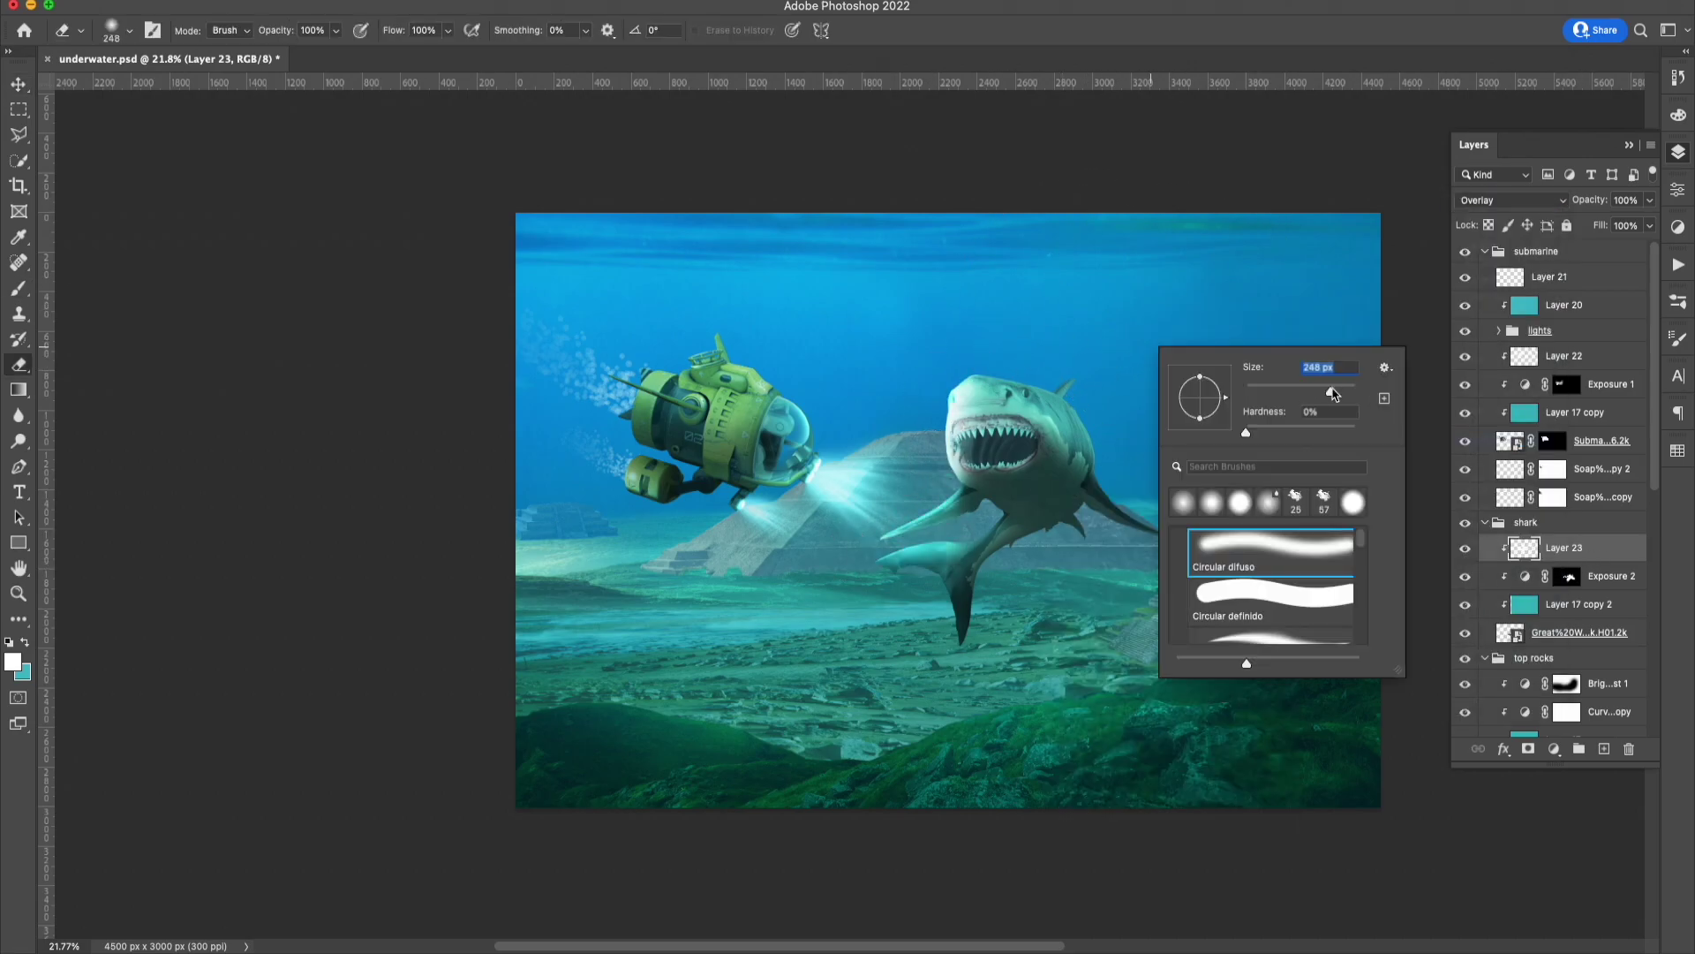
key("Escape")
scroll(989, 521, "up", 5)
key("e")
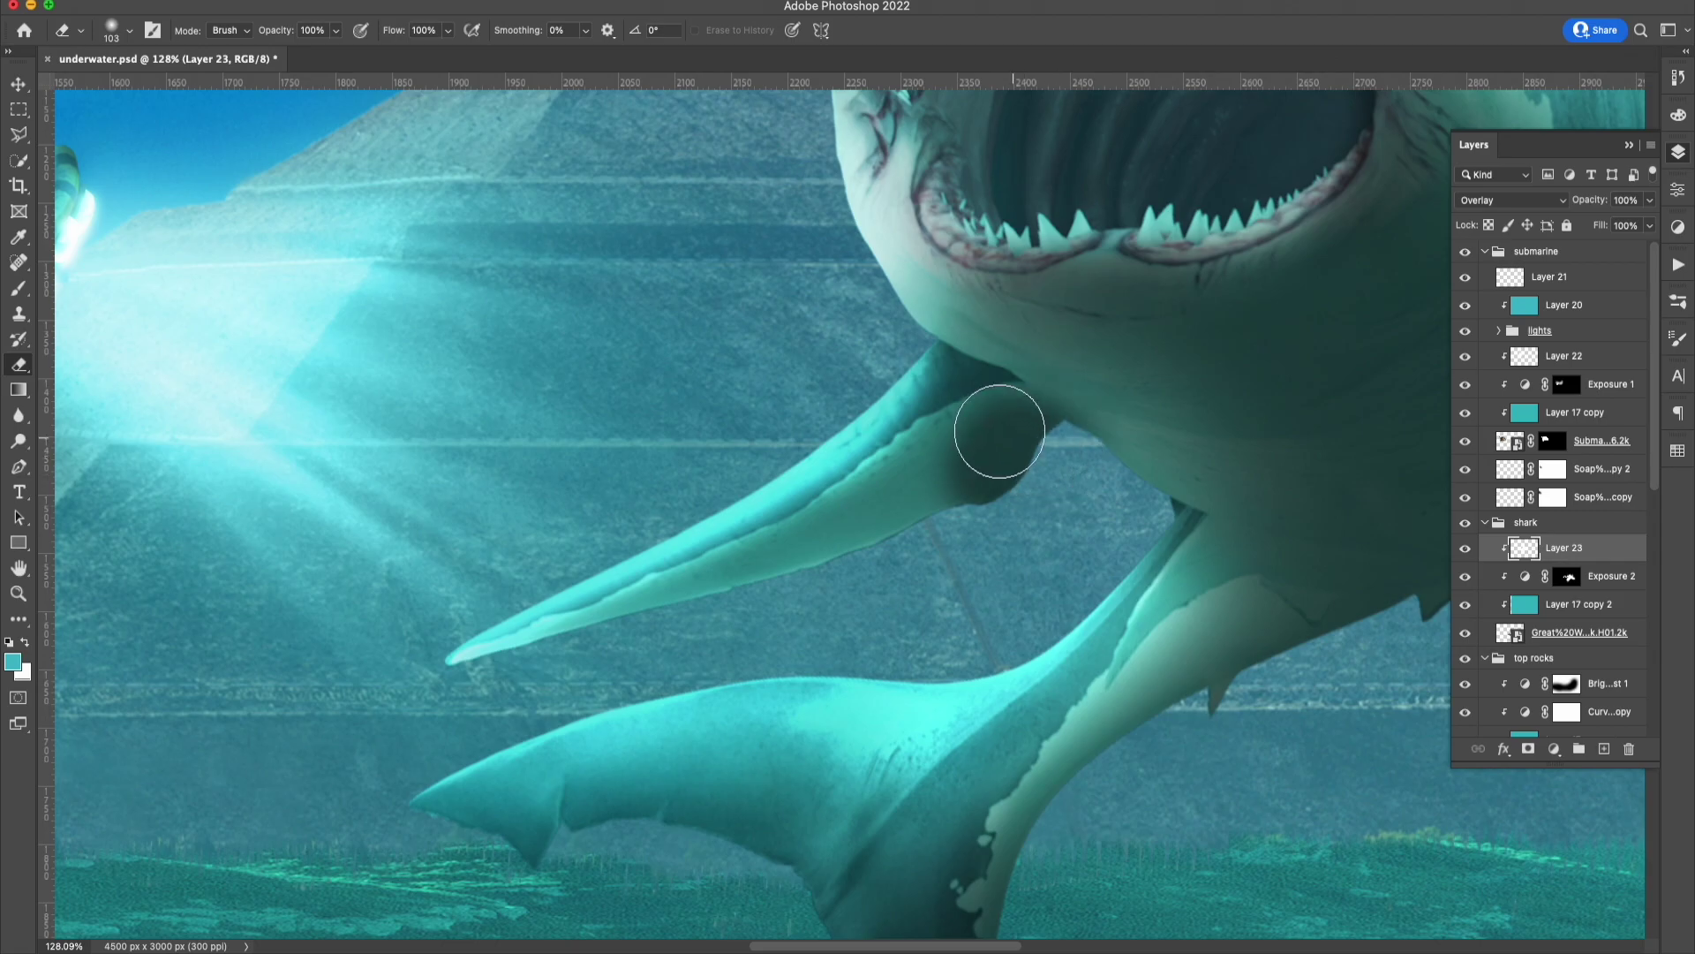
scroll(1074, 634, "down", 2)
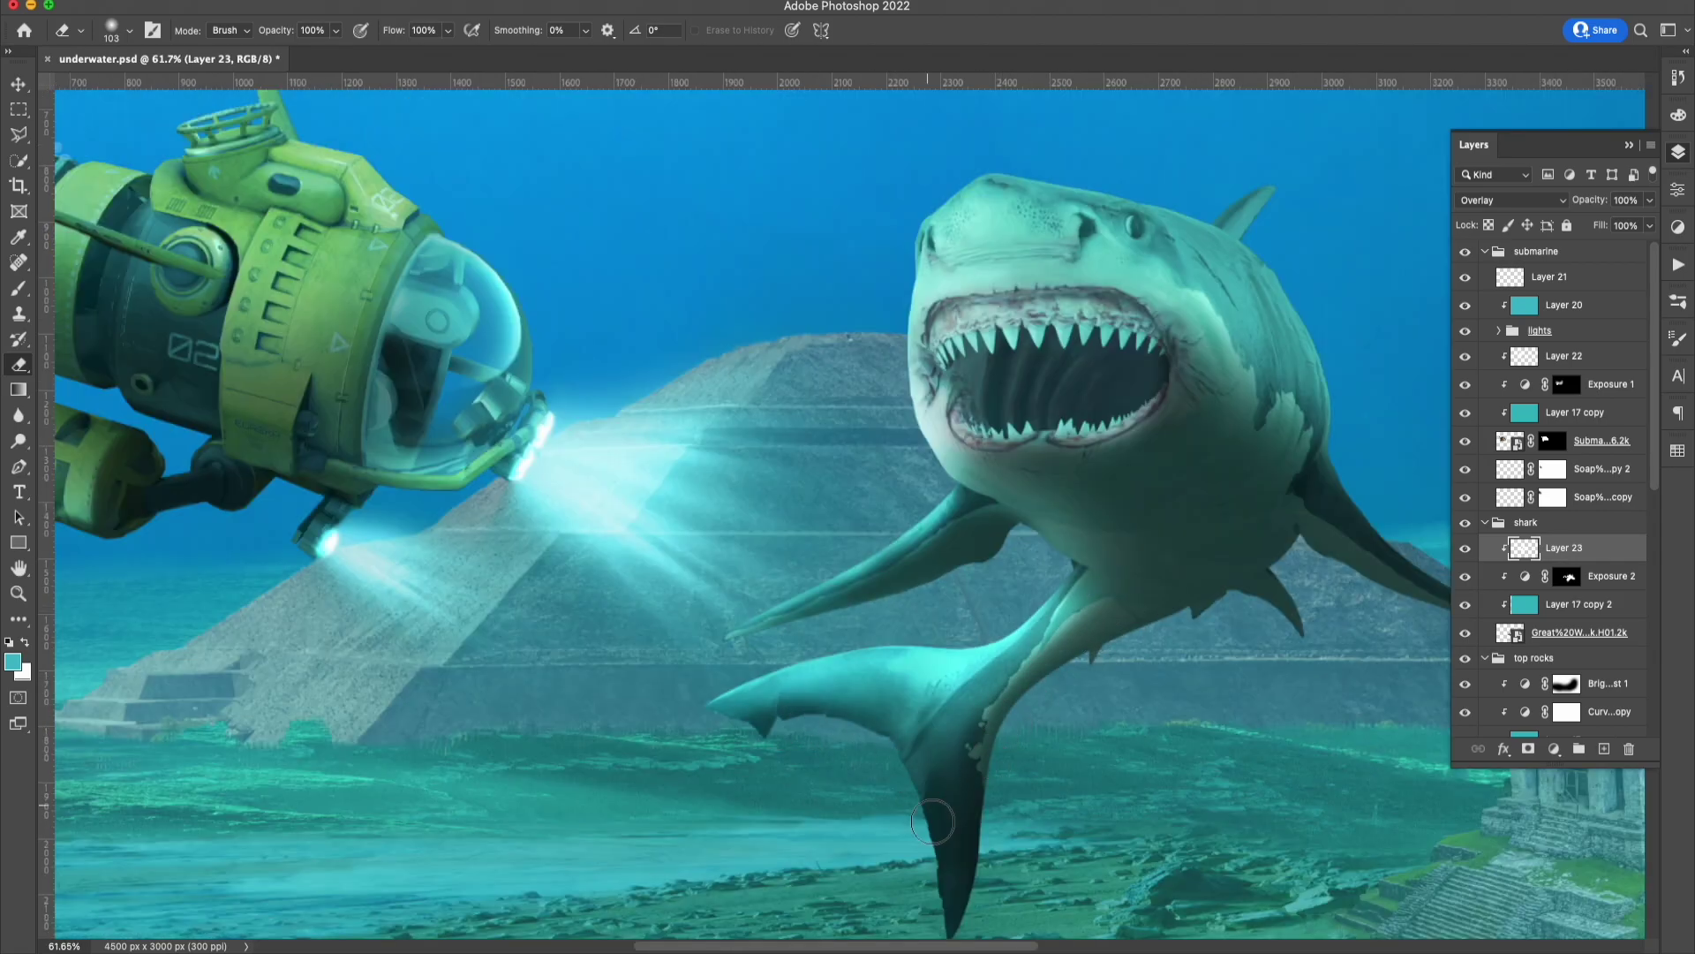
scroll(933, 821, "down", 5)
key("v")
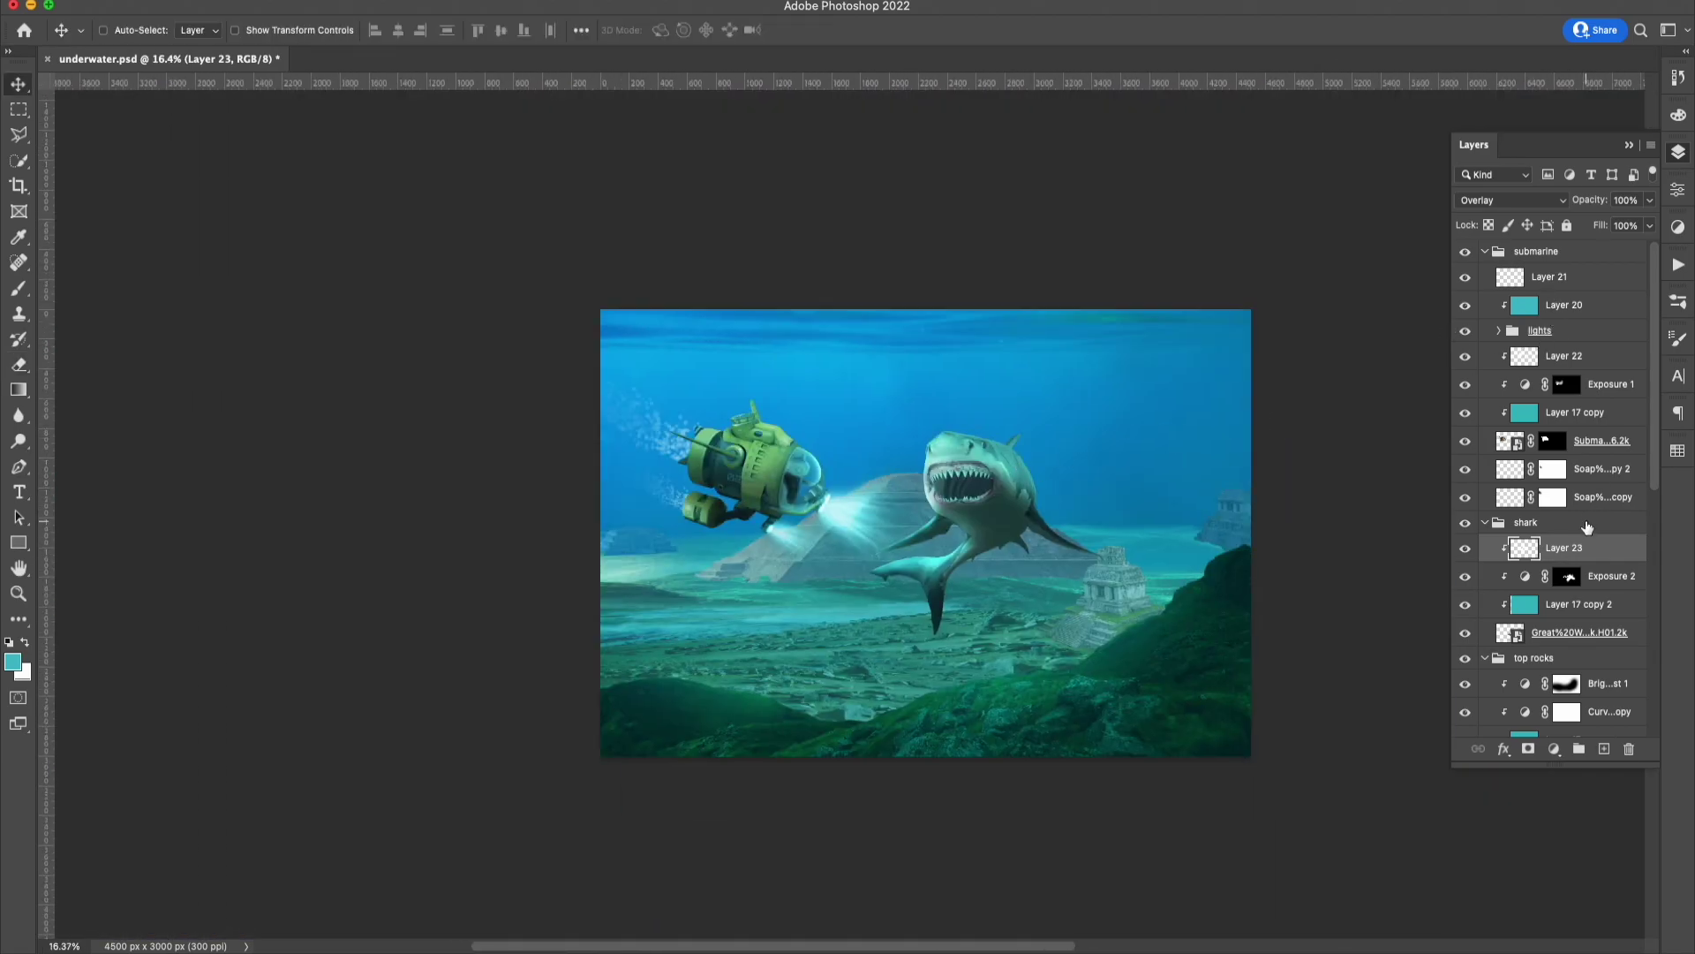
scroll(1587, 527, "down", 5)
Duplicate the Photo Filter, move it to the top, and set Hard Light at 32%.
mouse_move(1565, 643)
left_mouse_down("alt")
mouse_move(1567, 392)
mouse_move(1470, 453)
left_mouse_up("alt")
left_click_drag(1609, 381, 1470, 373)
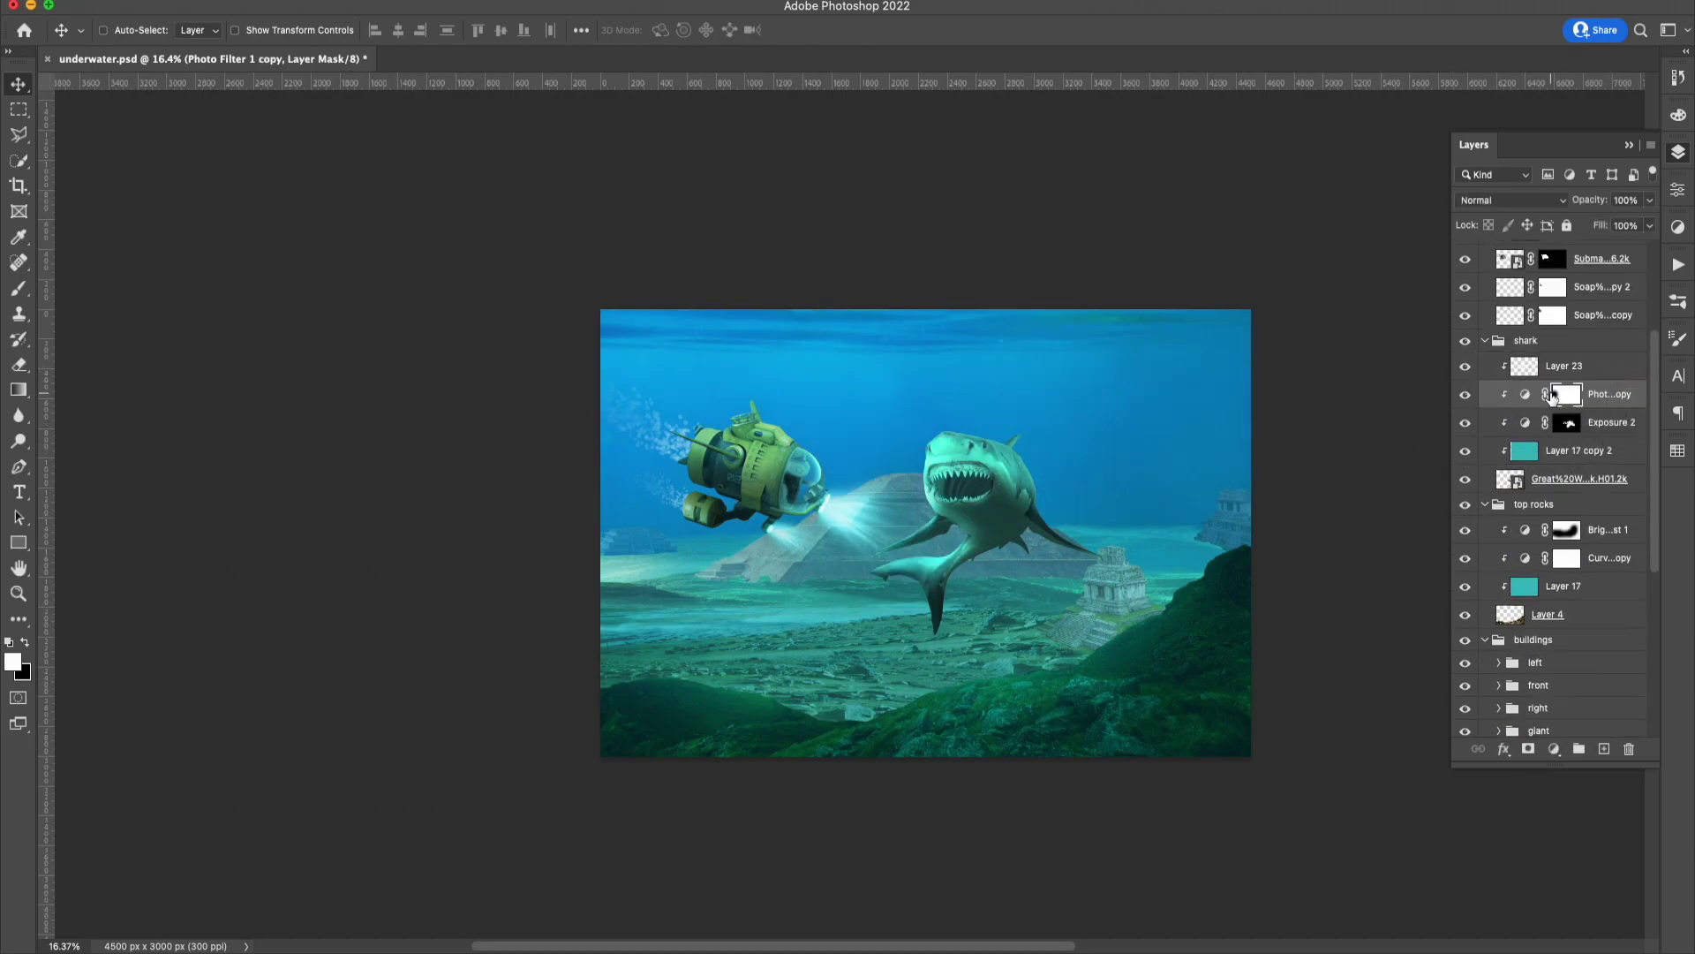
left_click(1525, 394)
left_click(1512, 201)
left_click(1501, 438)
left_click_drag(1649, 200, 1608, 230)
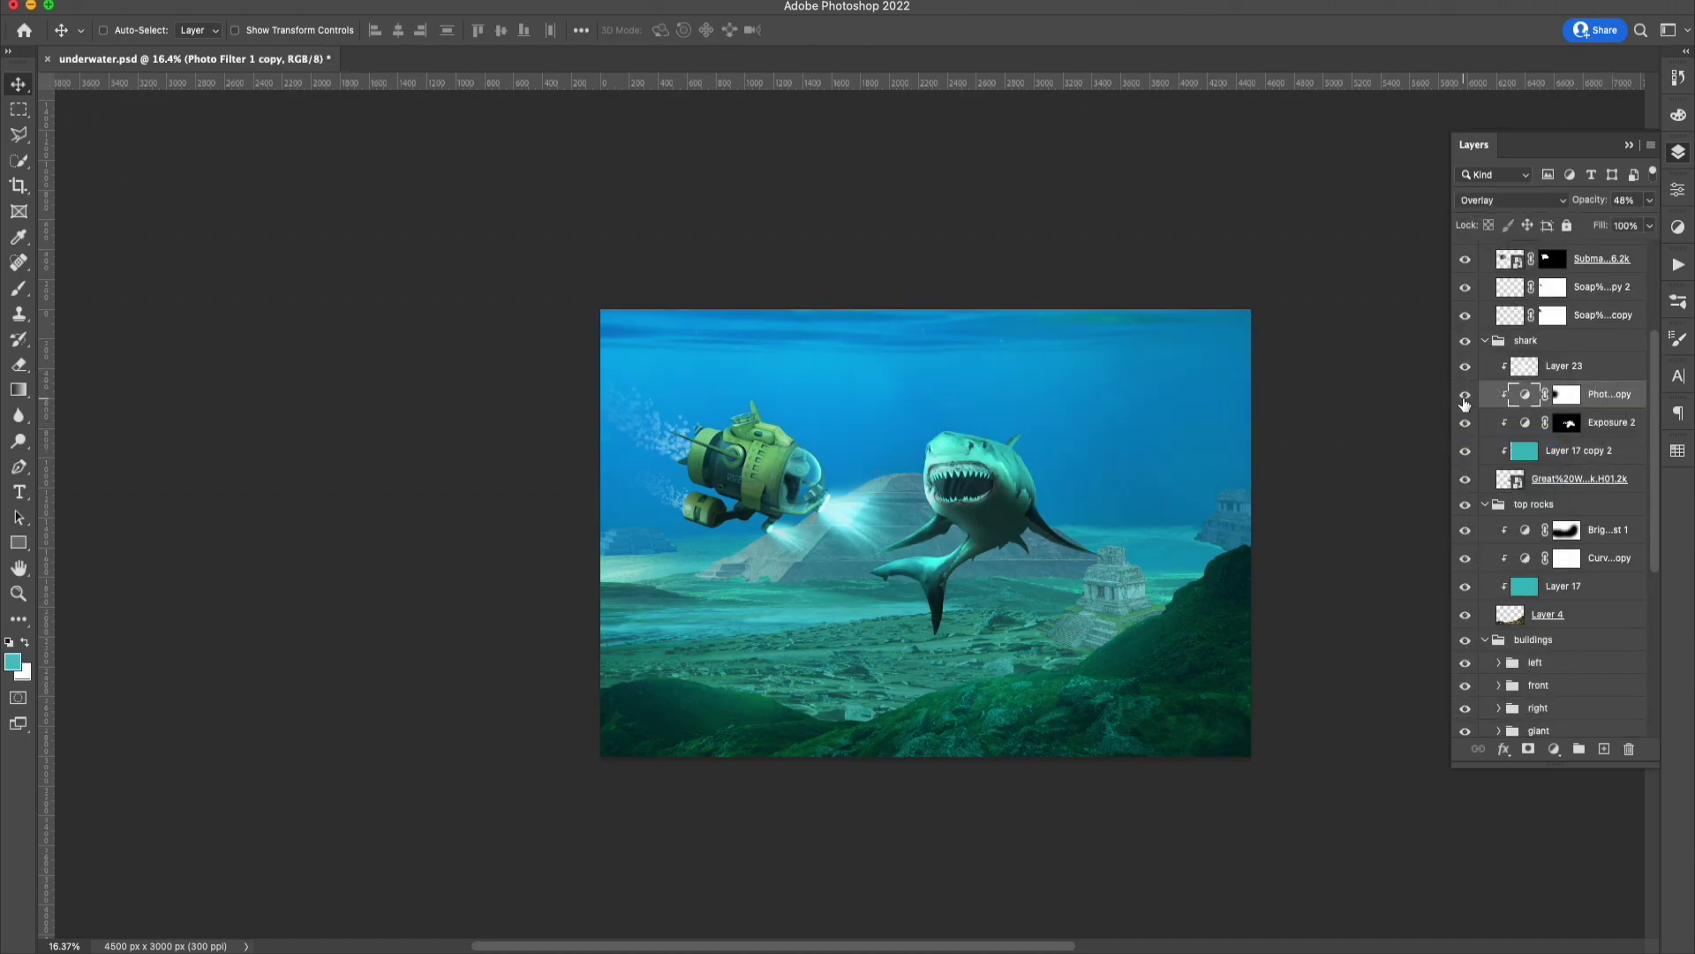
left_click_drag(1567, 394, 1462, 258)
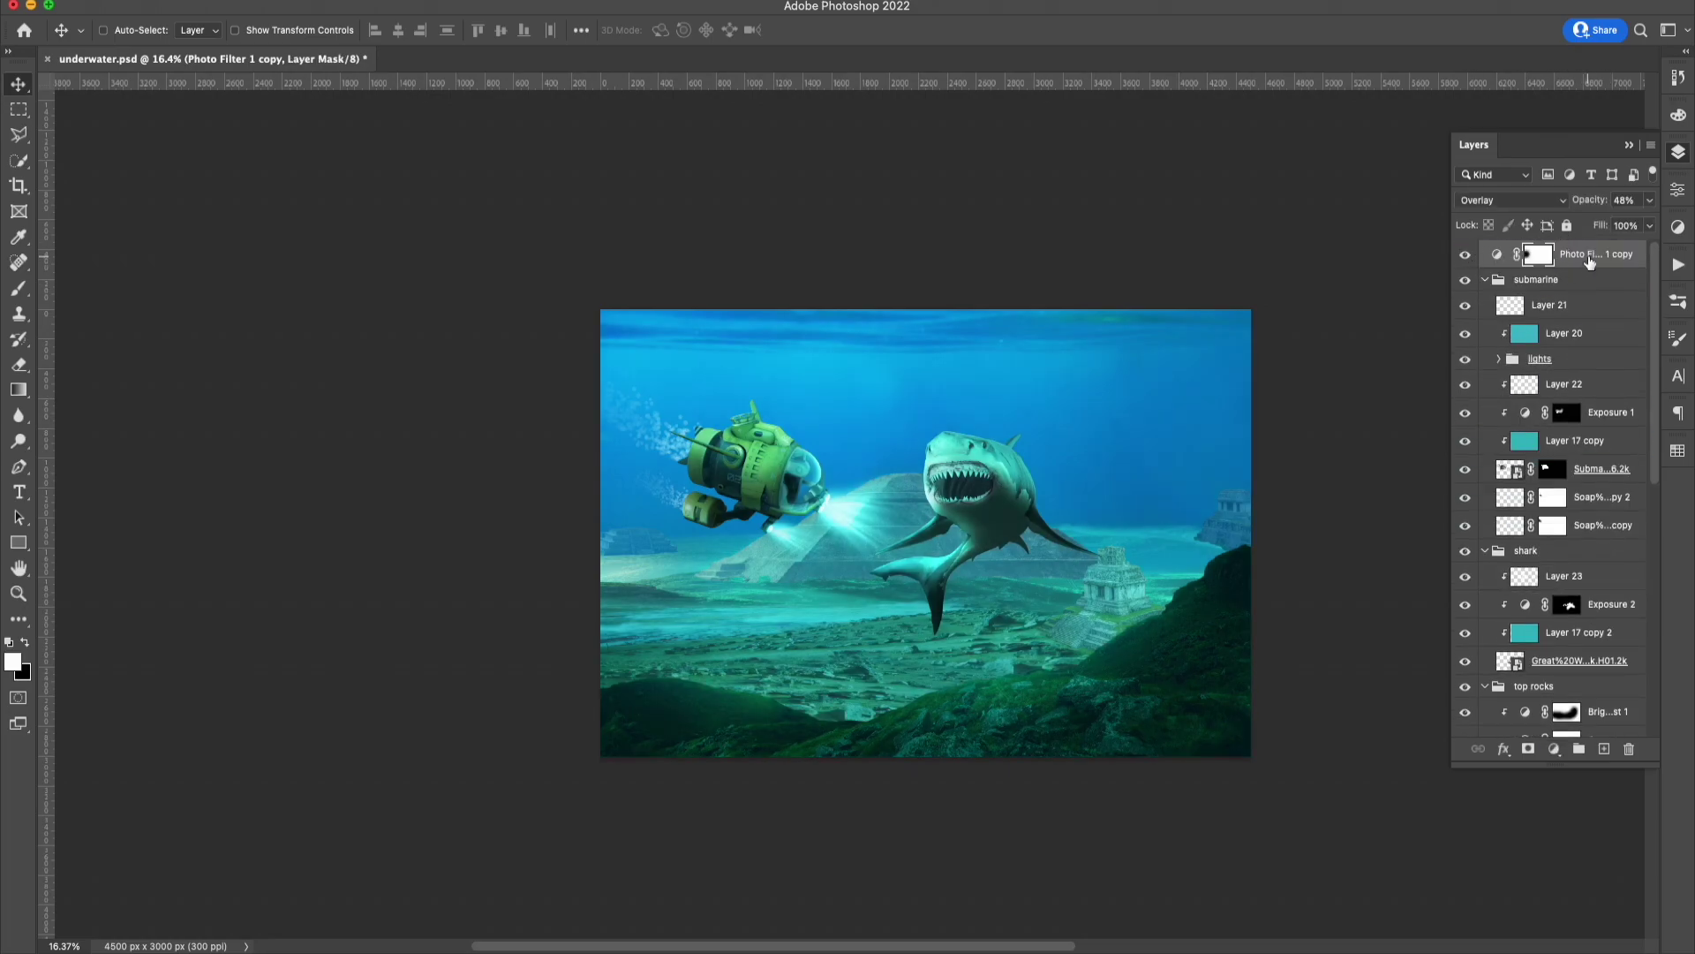
left_click(1512, 201)
left_click(1492, 245)
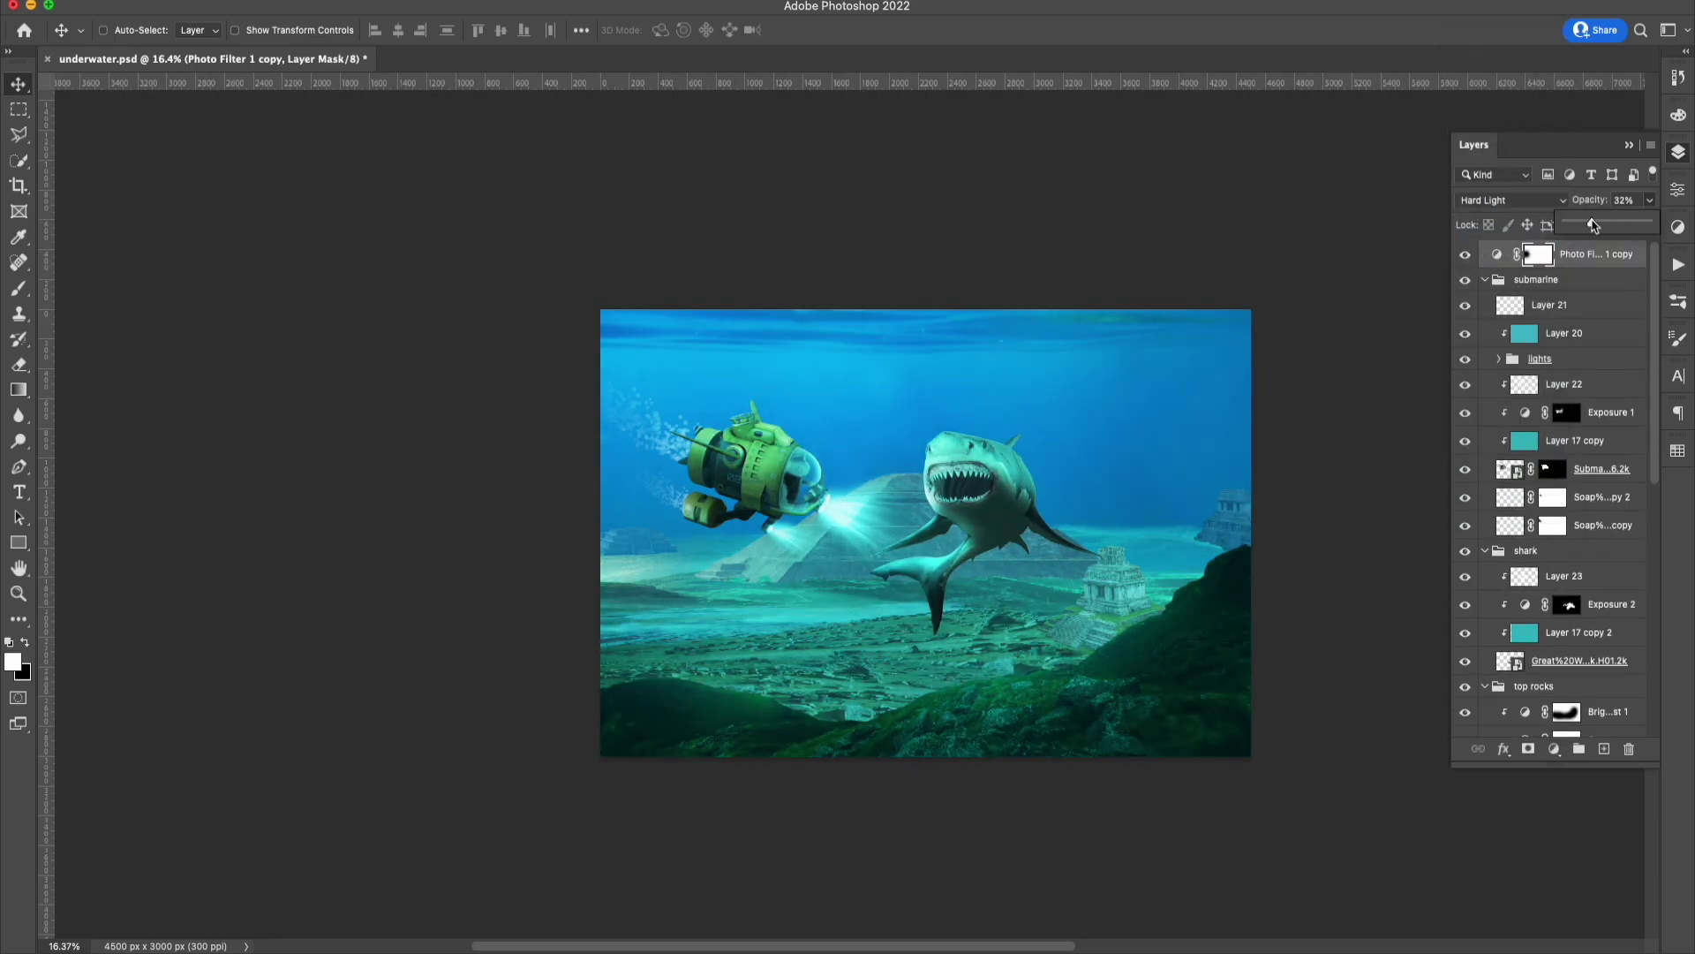
left_click(1537, 279)
key("F7")
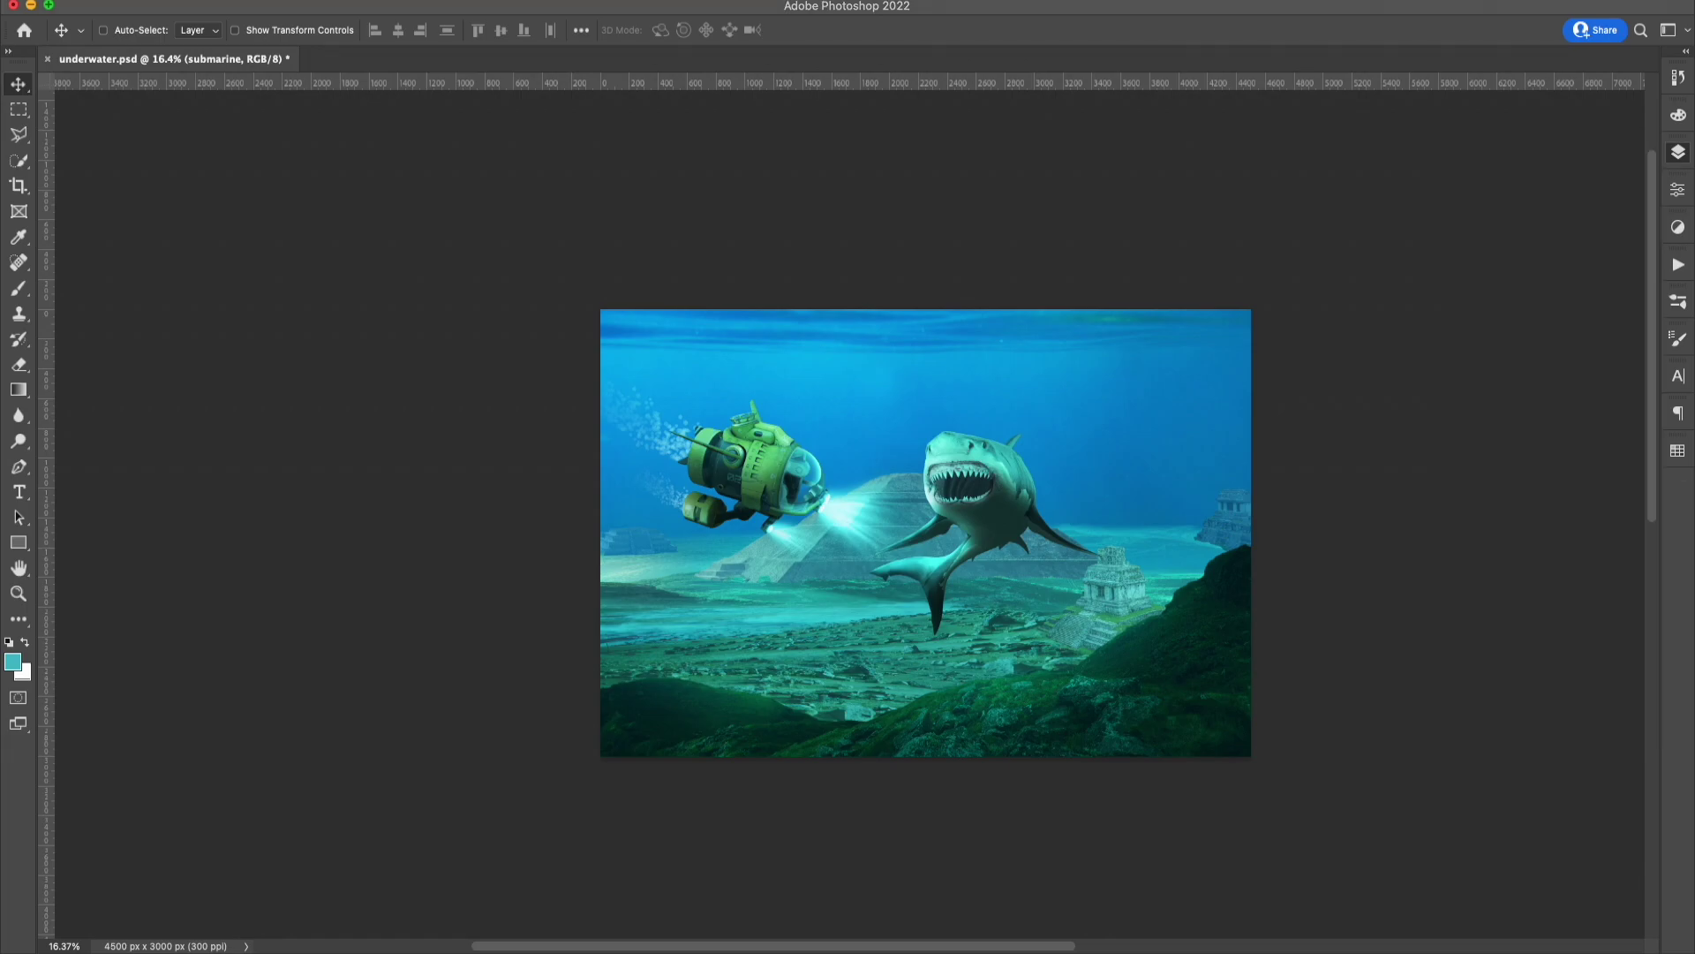
Shrink the Banggai fish shoal, then duplicate, blur and fade the copy.
key("ctrl+t")
left_click_drag(1023, 547, 716, 561)
key("Return")
key("ctrl+j")
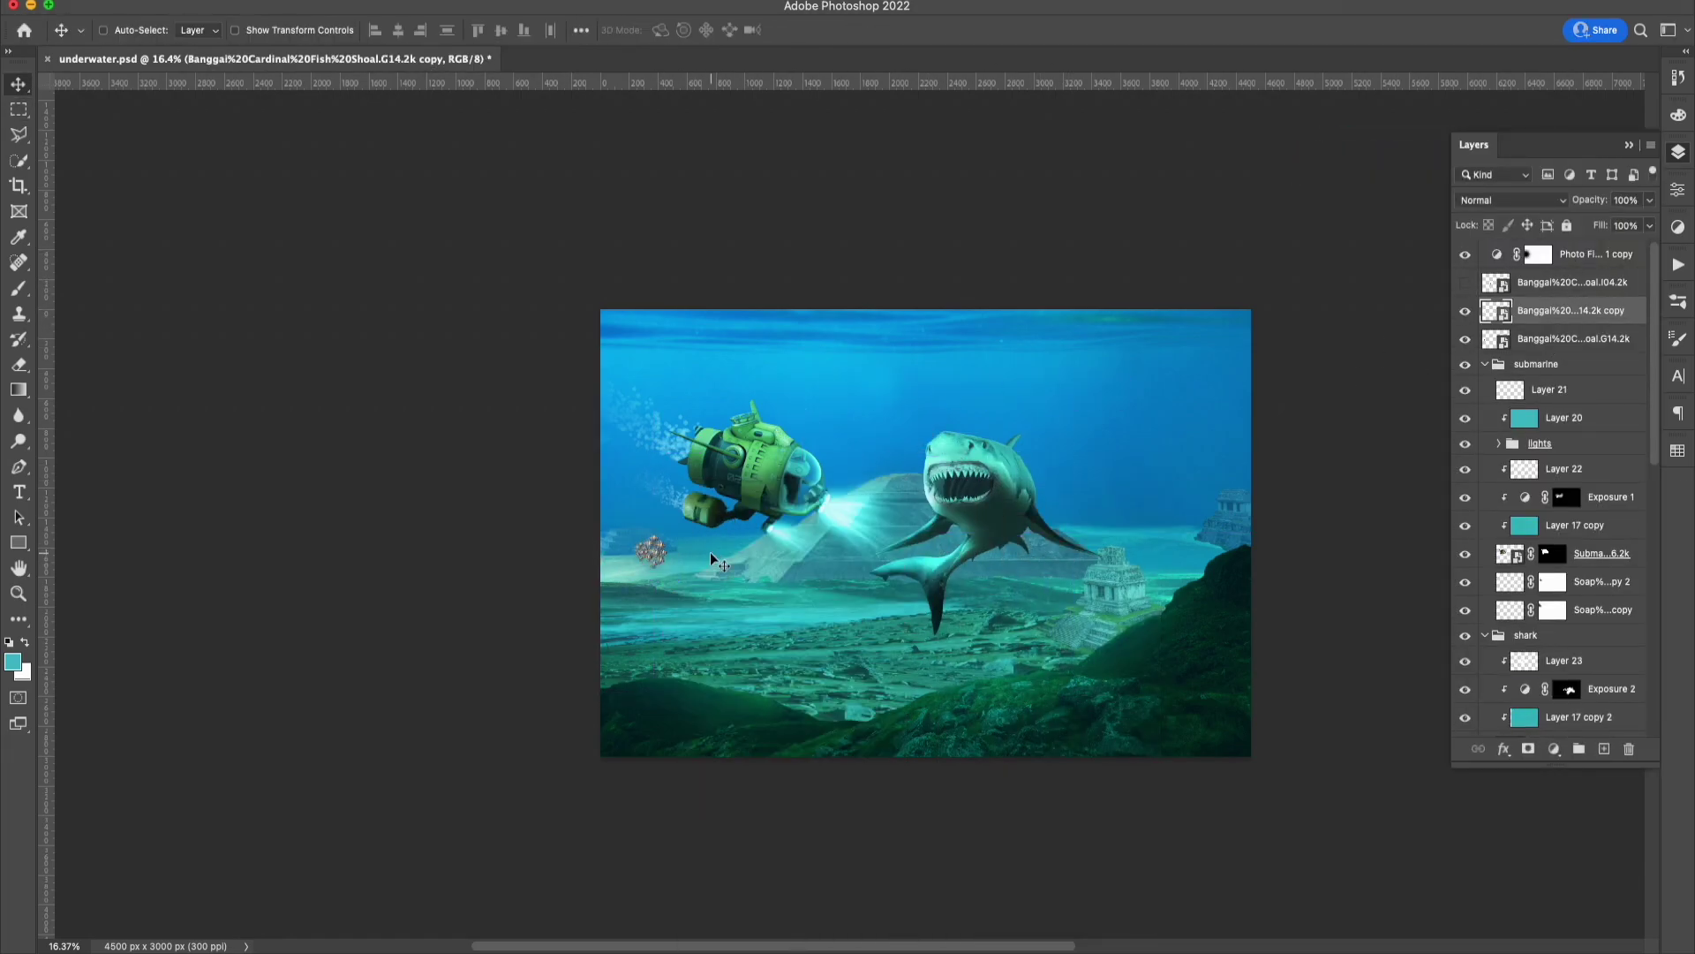
key("ctrl+alt+g")
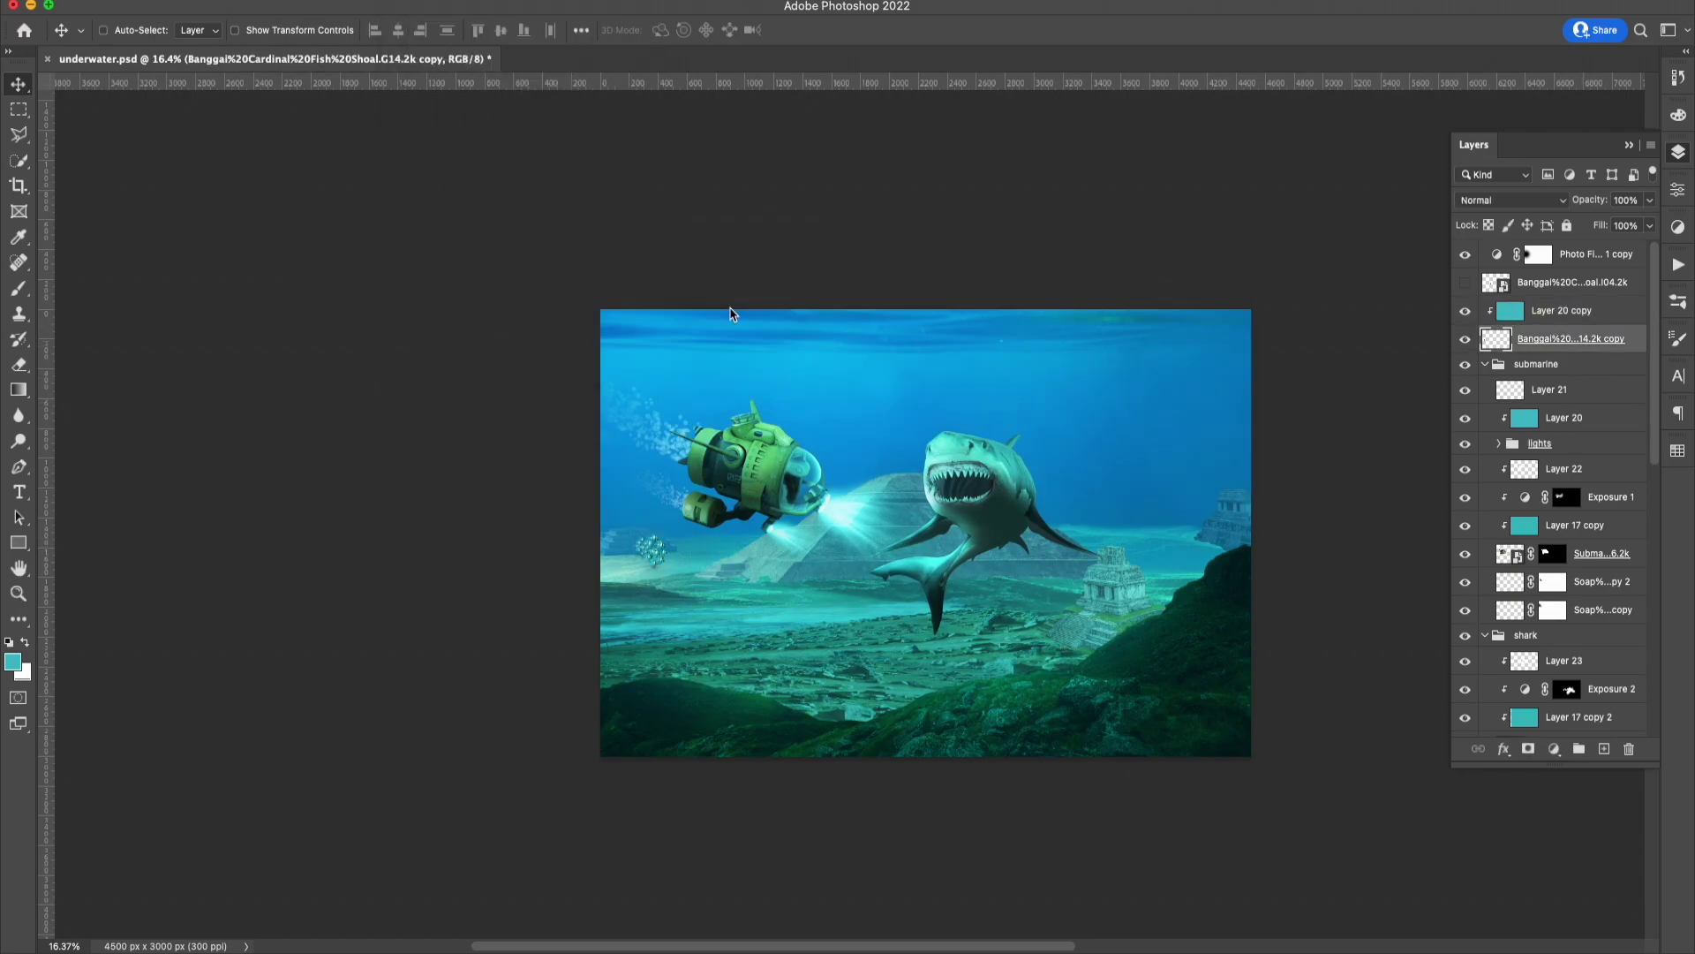
key("ctrl+alt+f")
key("Return")
left_click(1650, 199)
left_click_drag(1650, 221, 1631, 227)
Mask the original fish shoal and tint it with a clipped teal Color layer at lower opacity.
left_click(1465, 281)
left_click(1493, 282)
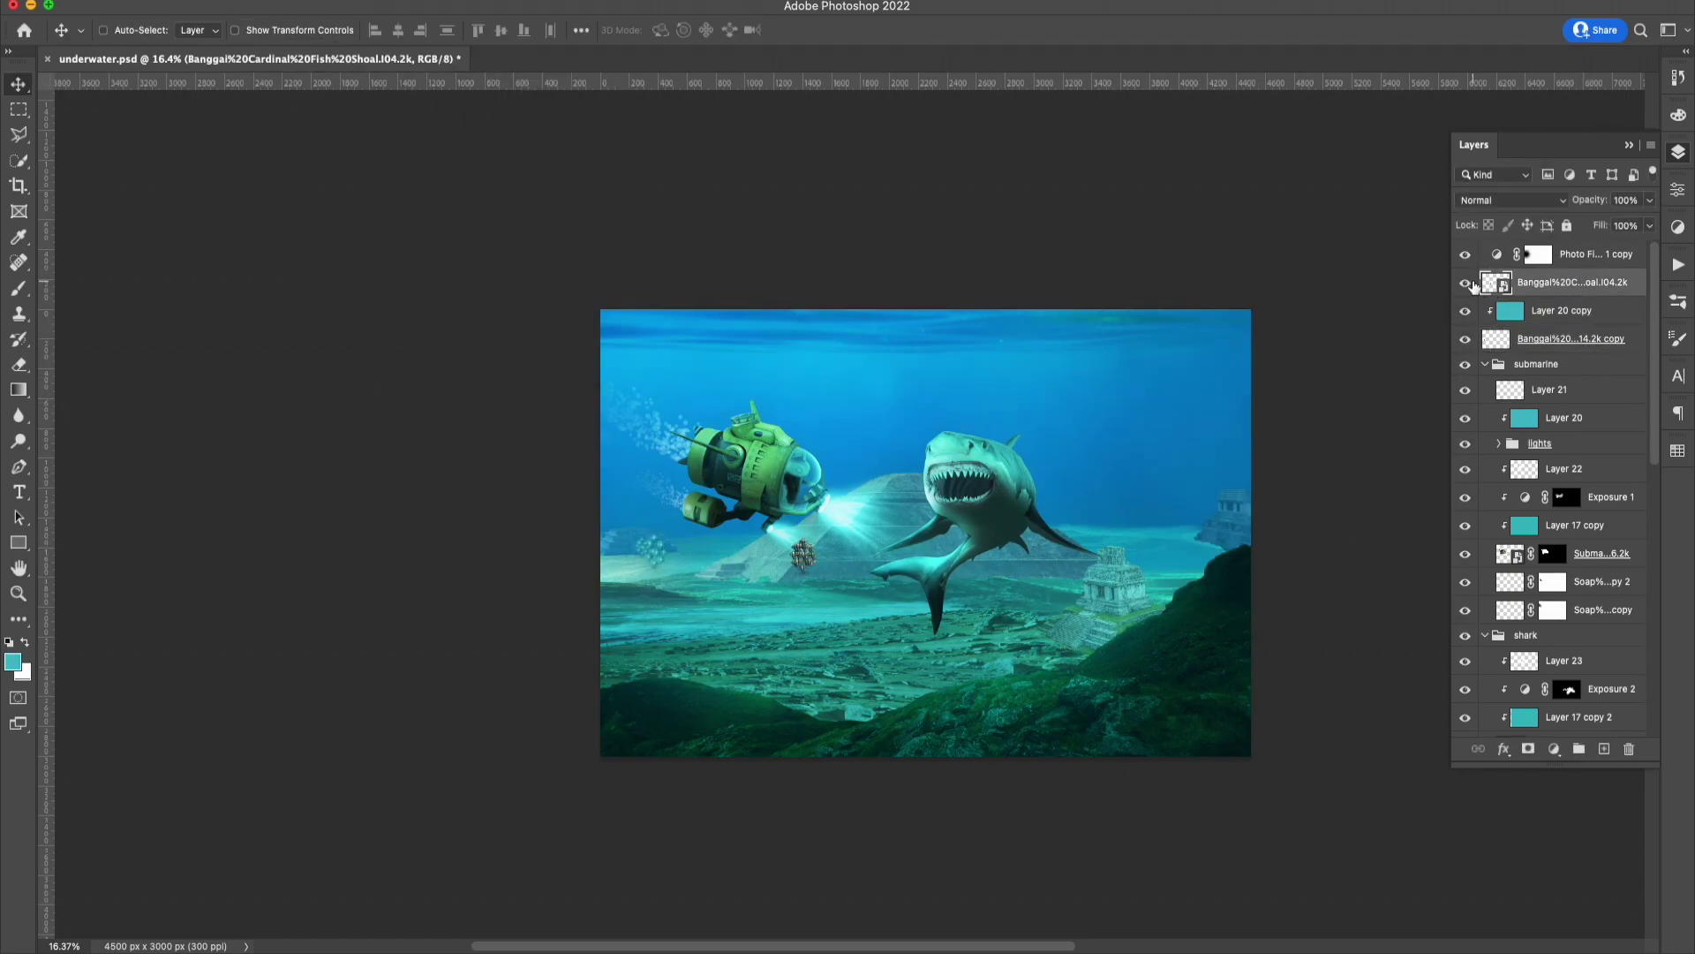
key("b")
right_click(1204, 411)
key("Escape")
key("d")
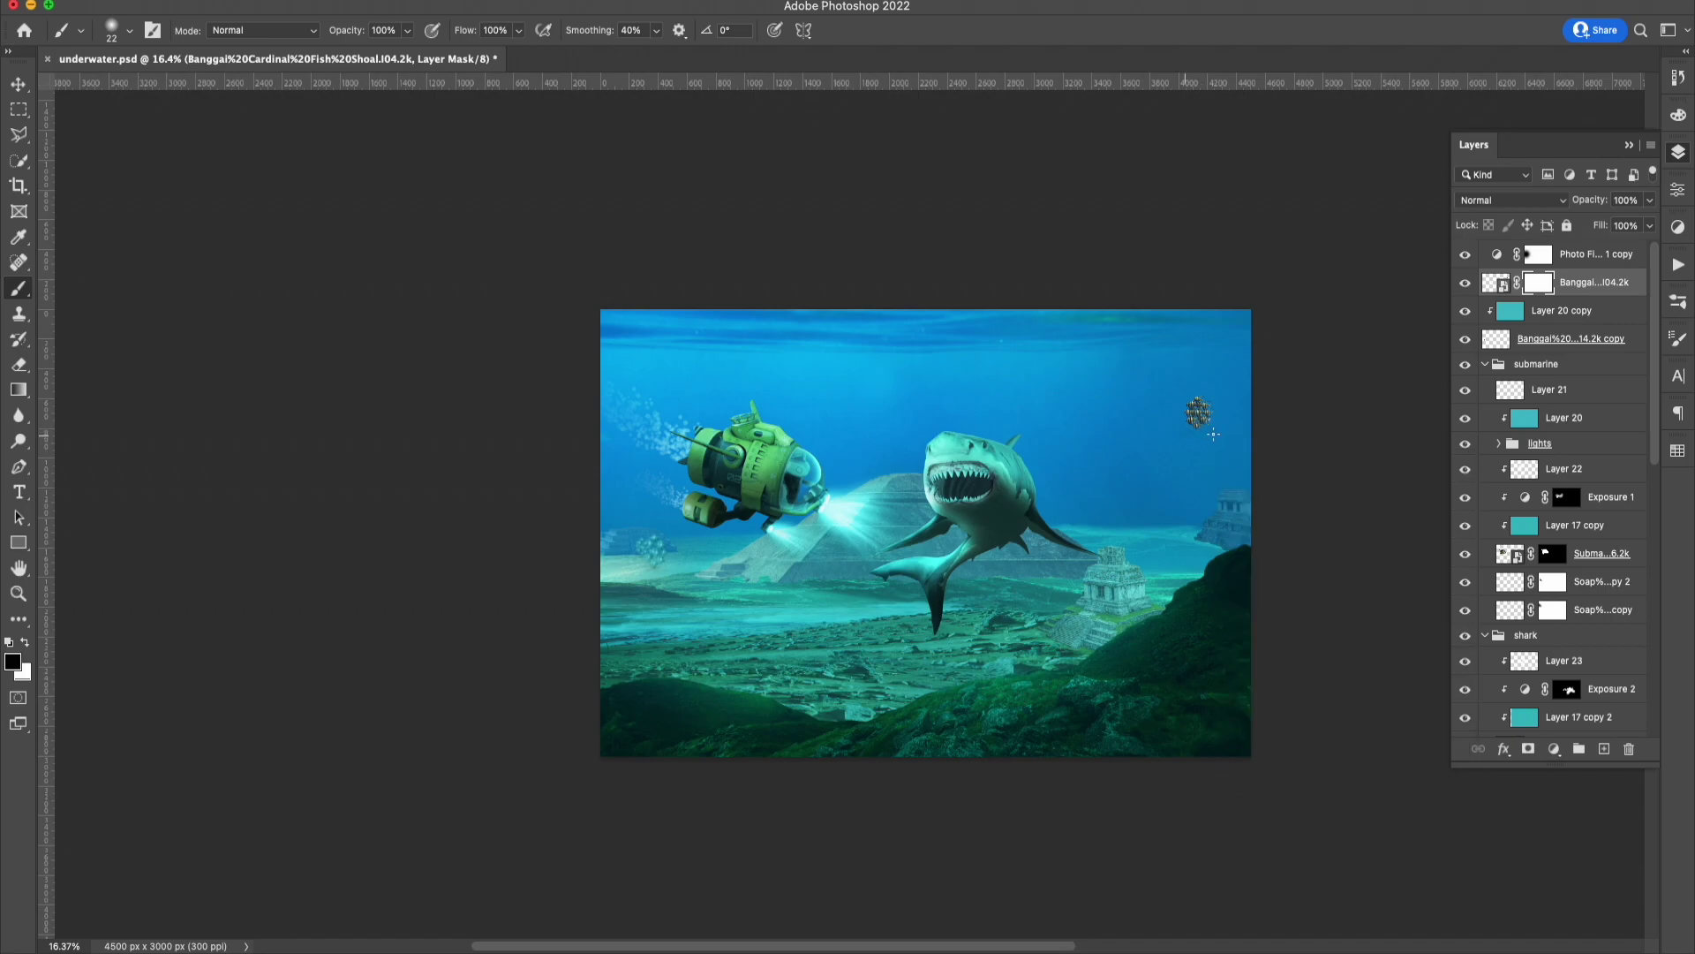
key("bracketright")
key("bracketright")
key("bracketright")
left_click_drag(1558, 311, 1558, 271)
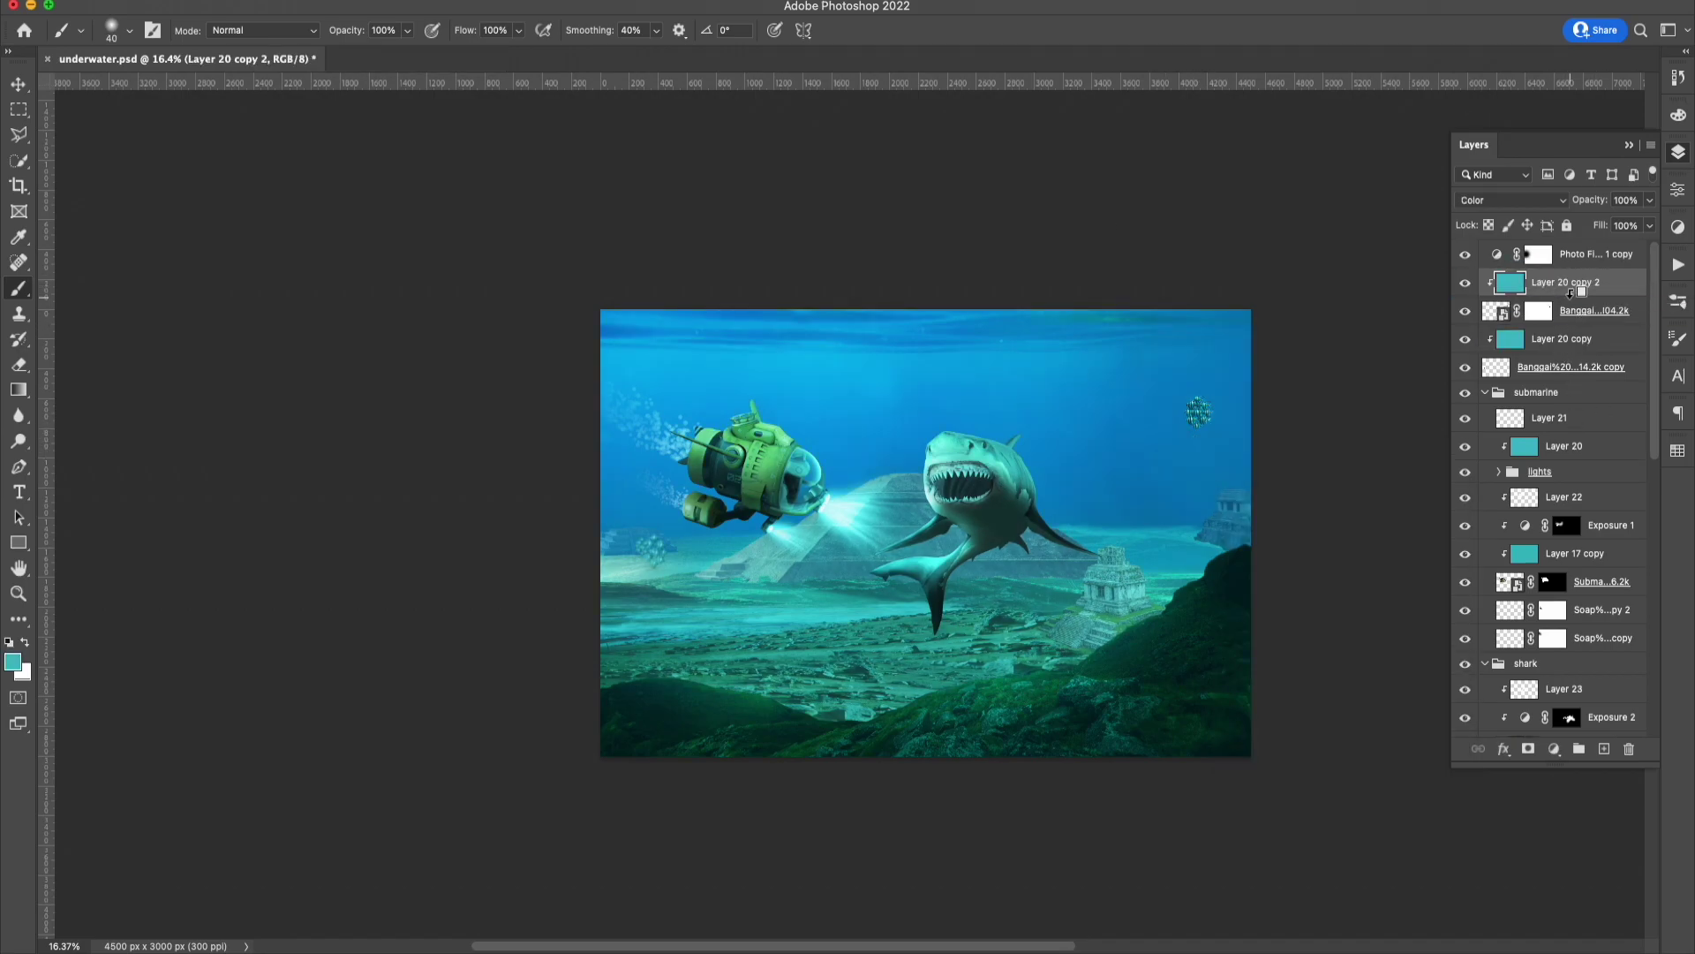
left_click(1512, 199)
key("Escape")
left_click(1649, 200)
left_click_drag(1650, 222, 1612, 224)
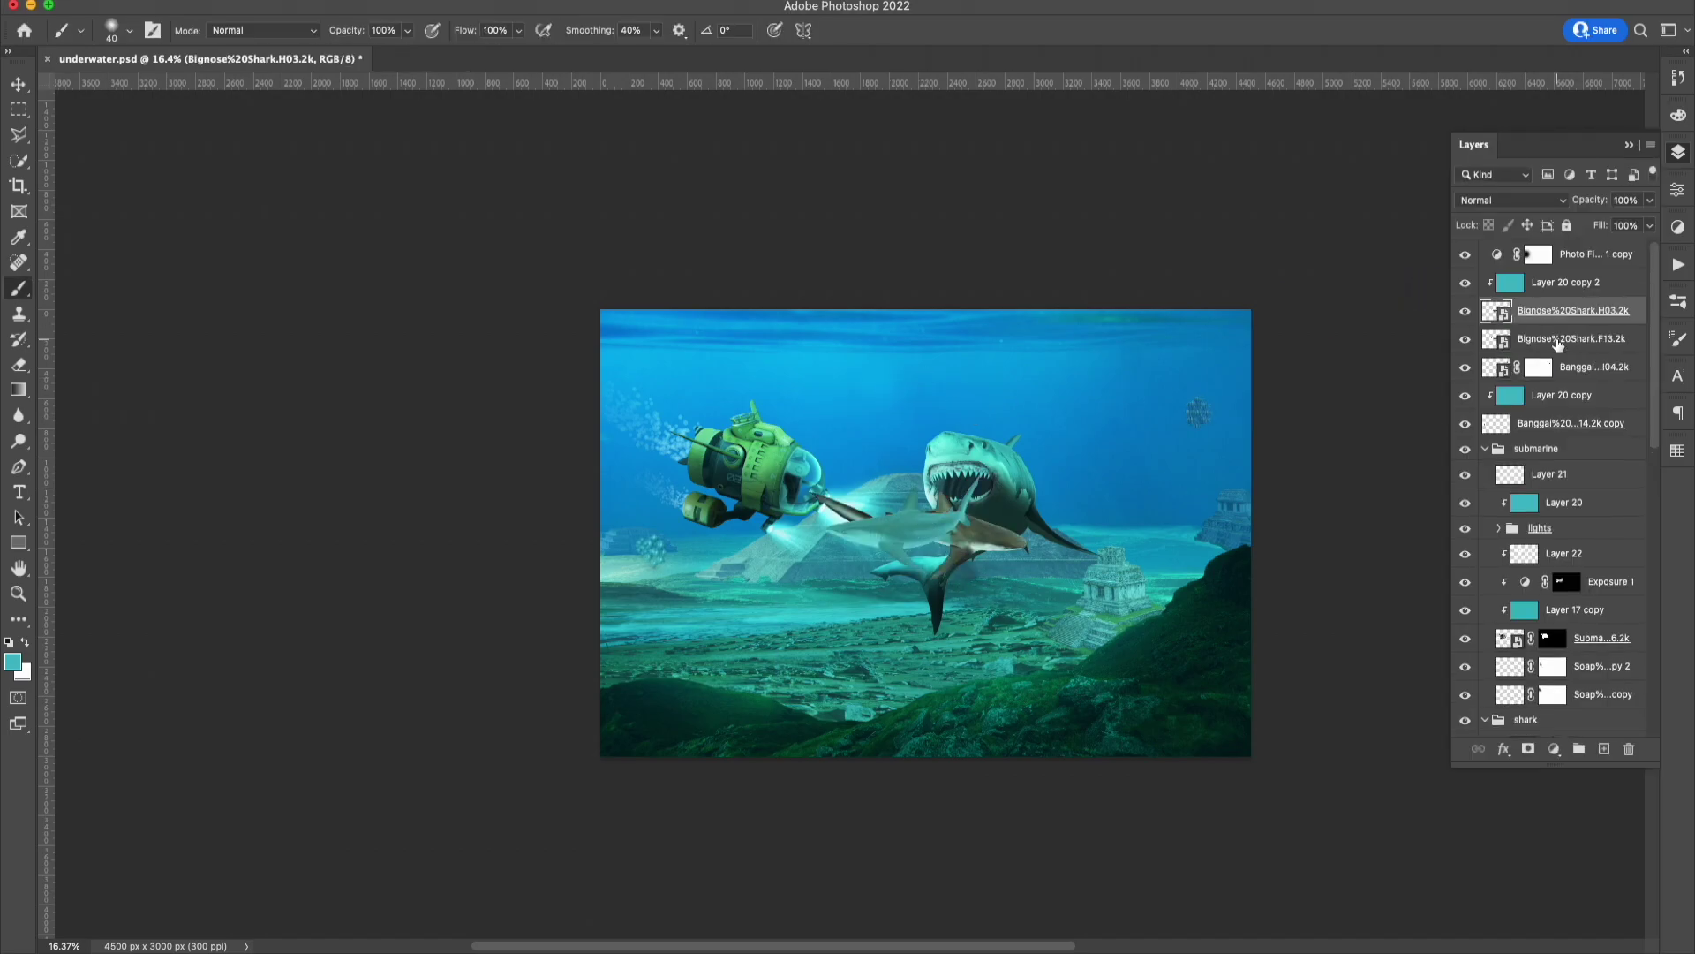
Shrink the Bignose sharks to a distant size and place them near the submarine.
left_click(1558, 345, "shift")
key("v")
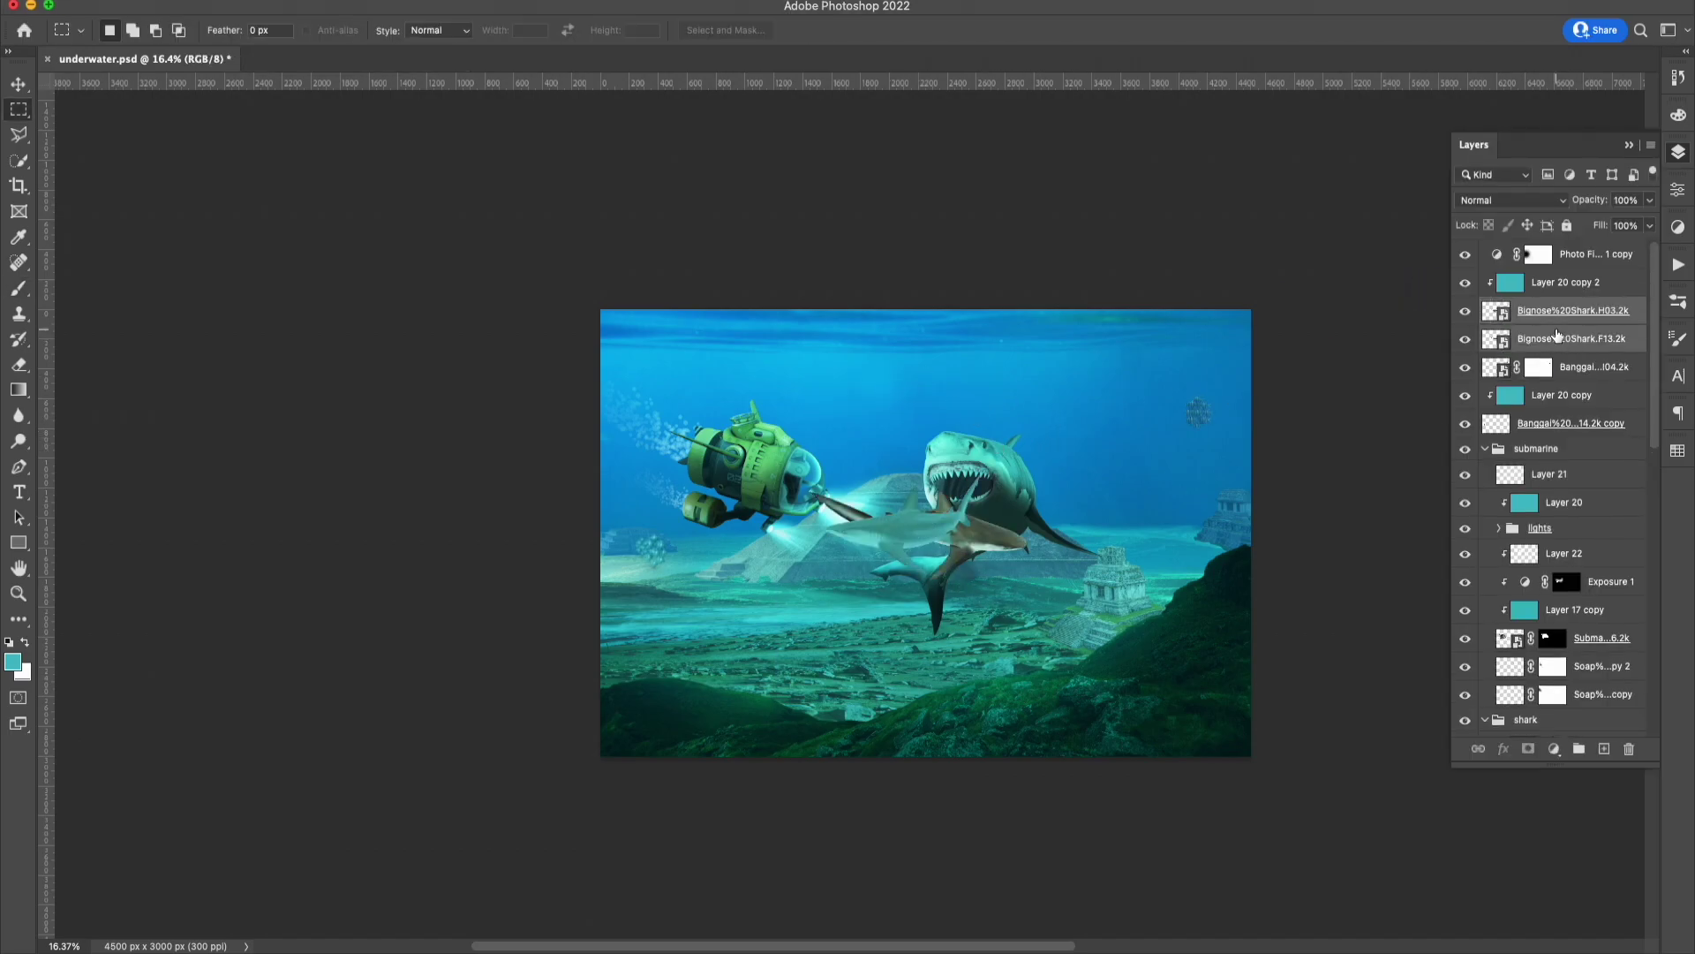
left_click_drag(1559, 340, 1559, 270)
key("ctrl+t")
mouse_move(1025, 565)
left_mouse_down()
mouse_move(870, 552)
mouse_move(795, 570)
mouse_move(1097, 518)
left_mouse_up()
key("Return")
Separate the Bignose H03.2k shark and clip a new Layer 24 to it.
key("m")
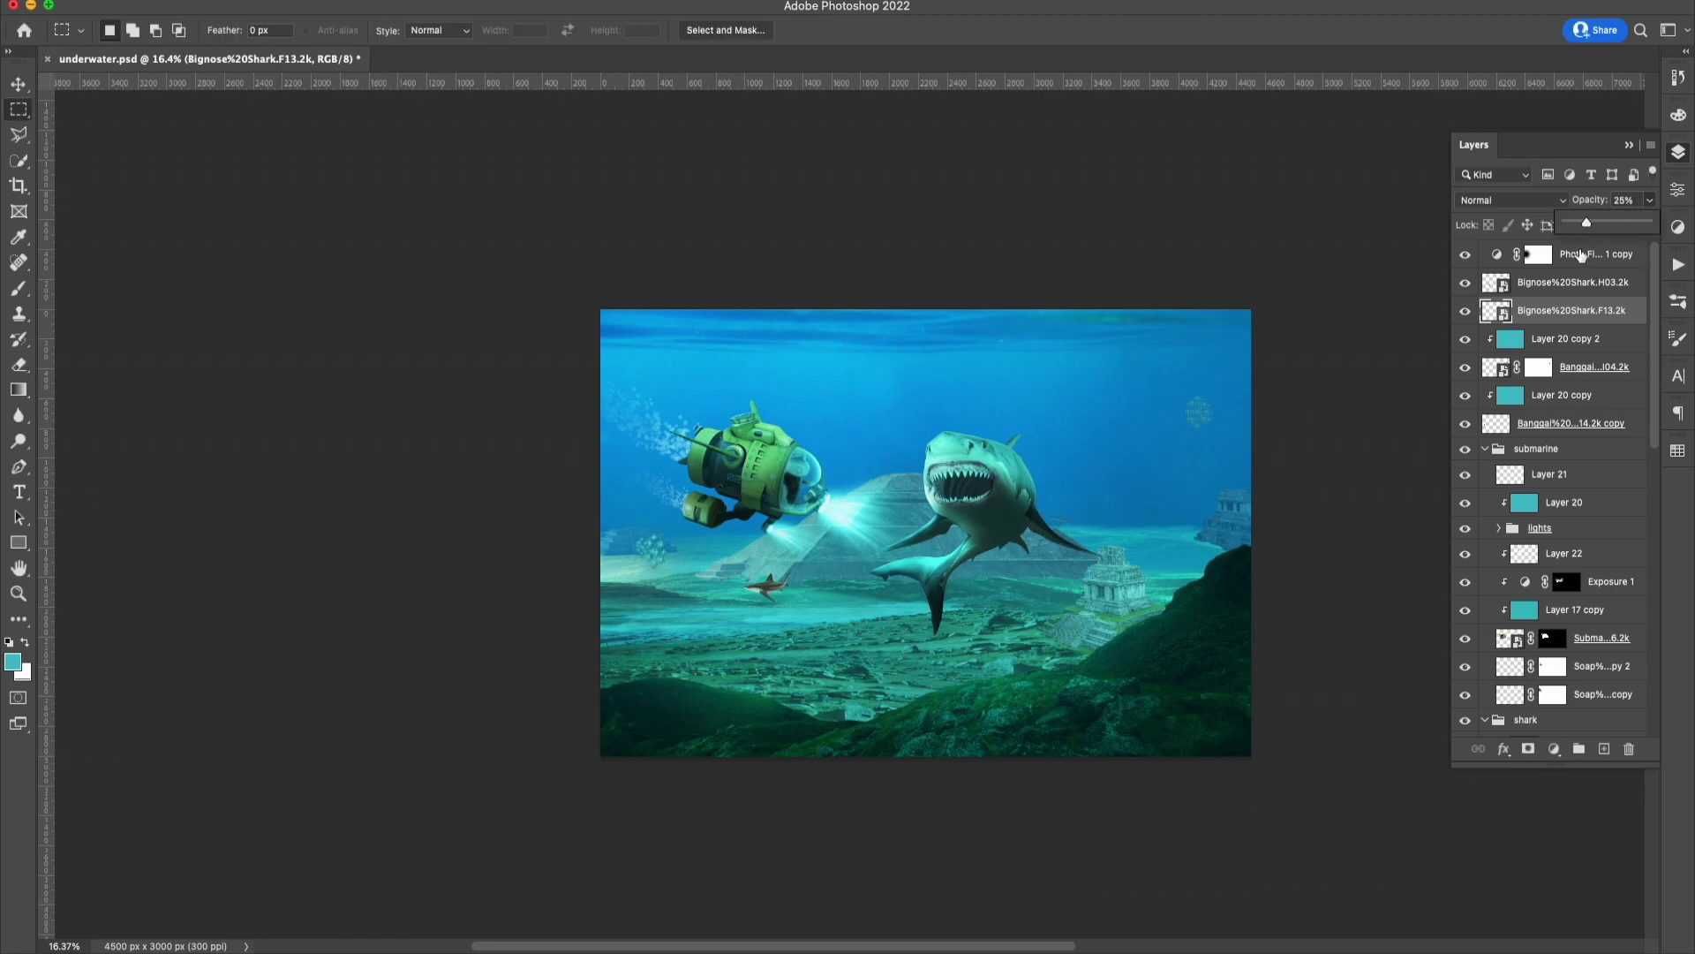
left_click(1572, 282)
key("ctrl+t")
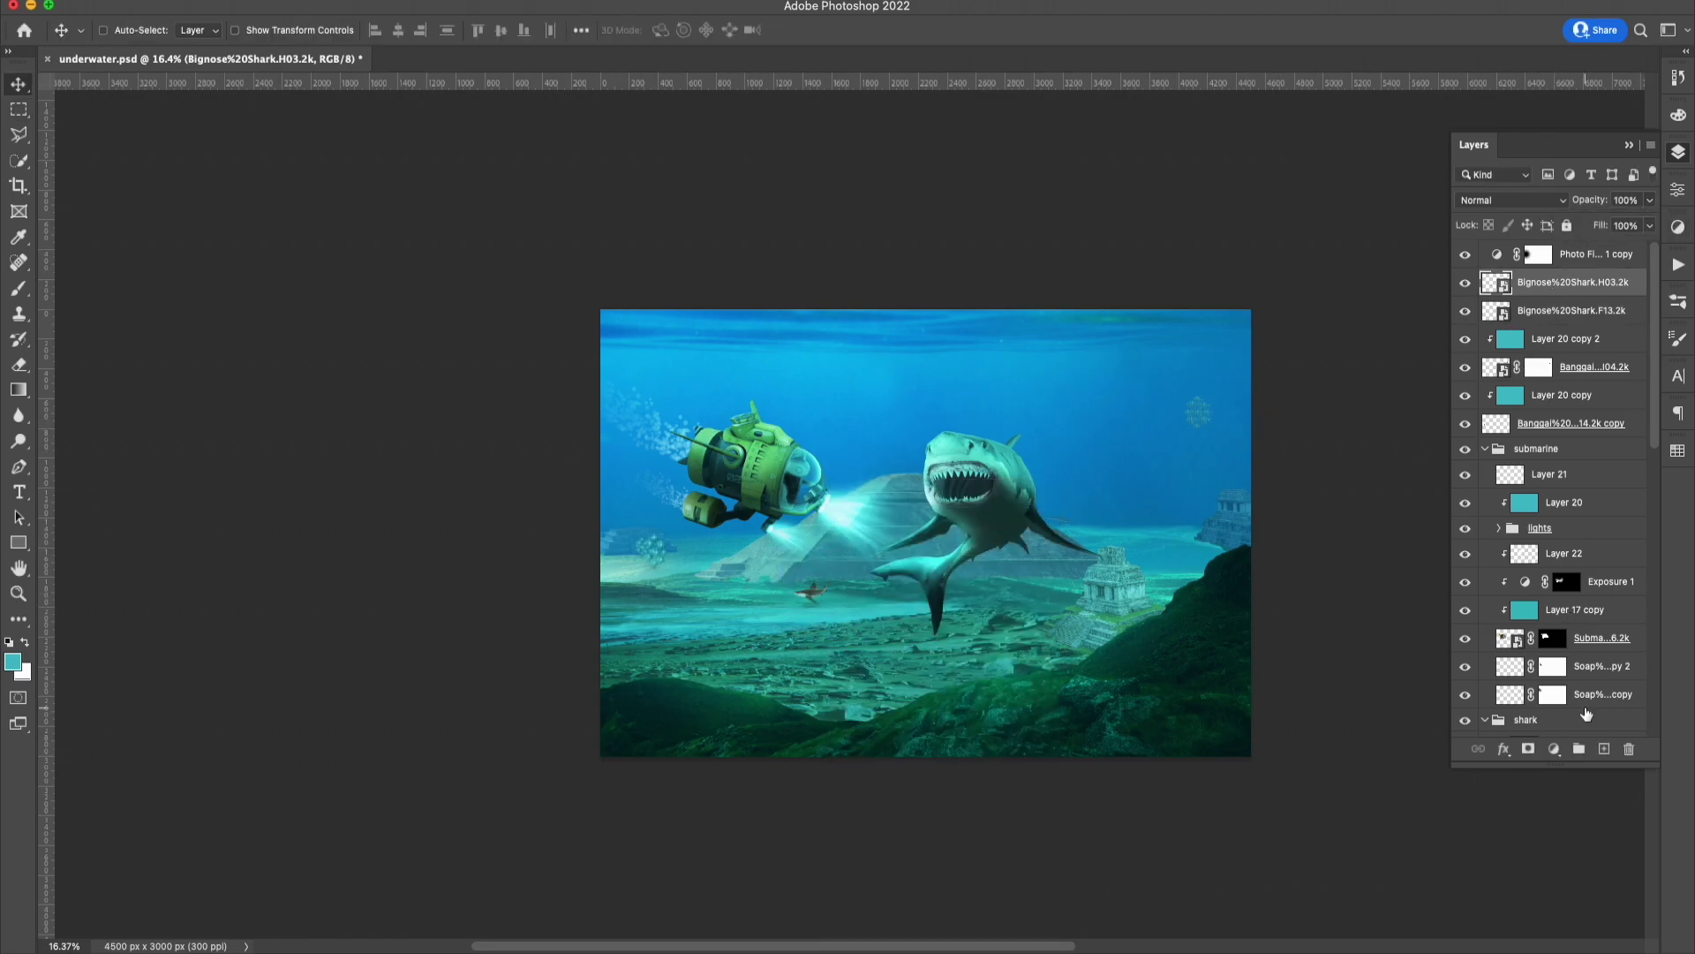
key("ctrl+shift+alt+n")
key("ctrl+alt+g")
key("i")
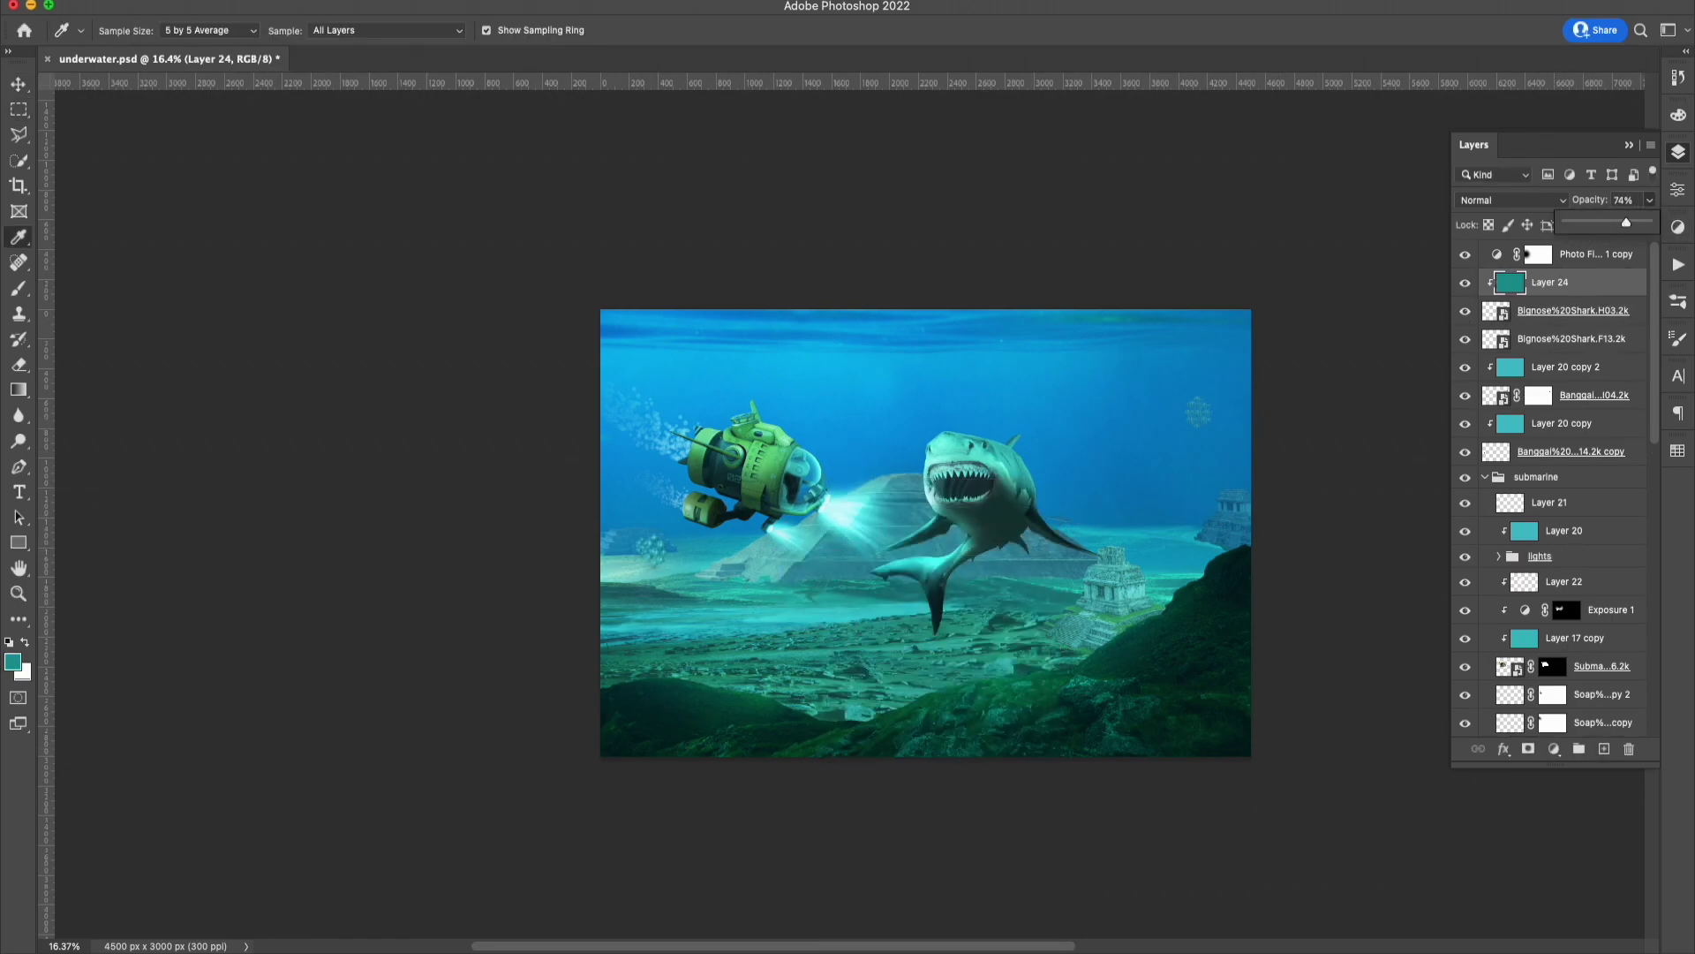
key("F7")
key("F7")
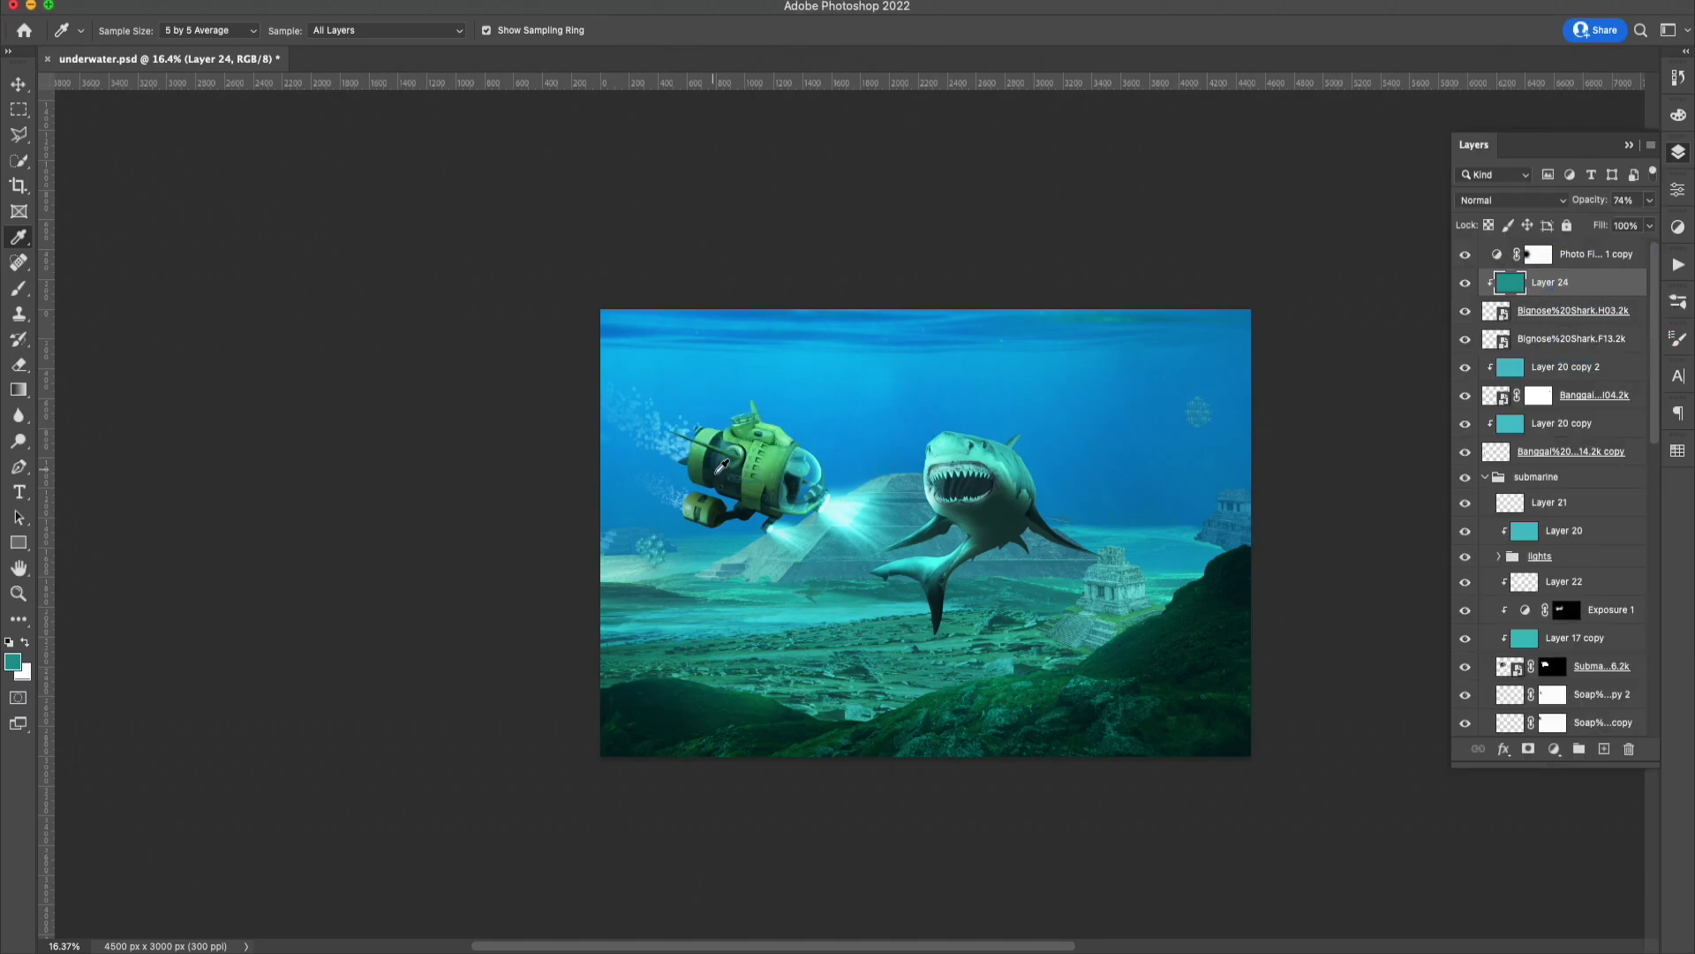
Show the Coral Reef, move it bottom-right and flip a copy horizontally for bottom-left.
left_click(1465, 398)
left_click(1466, 339)
left_click(1563, 338)
key("v")
mouse_move(925, 499)
left_mouse_down()
mouse_move(1210, 661)
mouse_move(635, 707)
left_mouse_up()
right_click(671, 706)
left_click(702, 799)
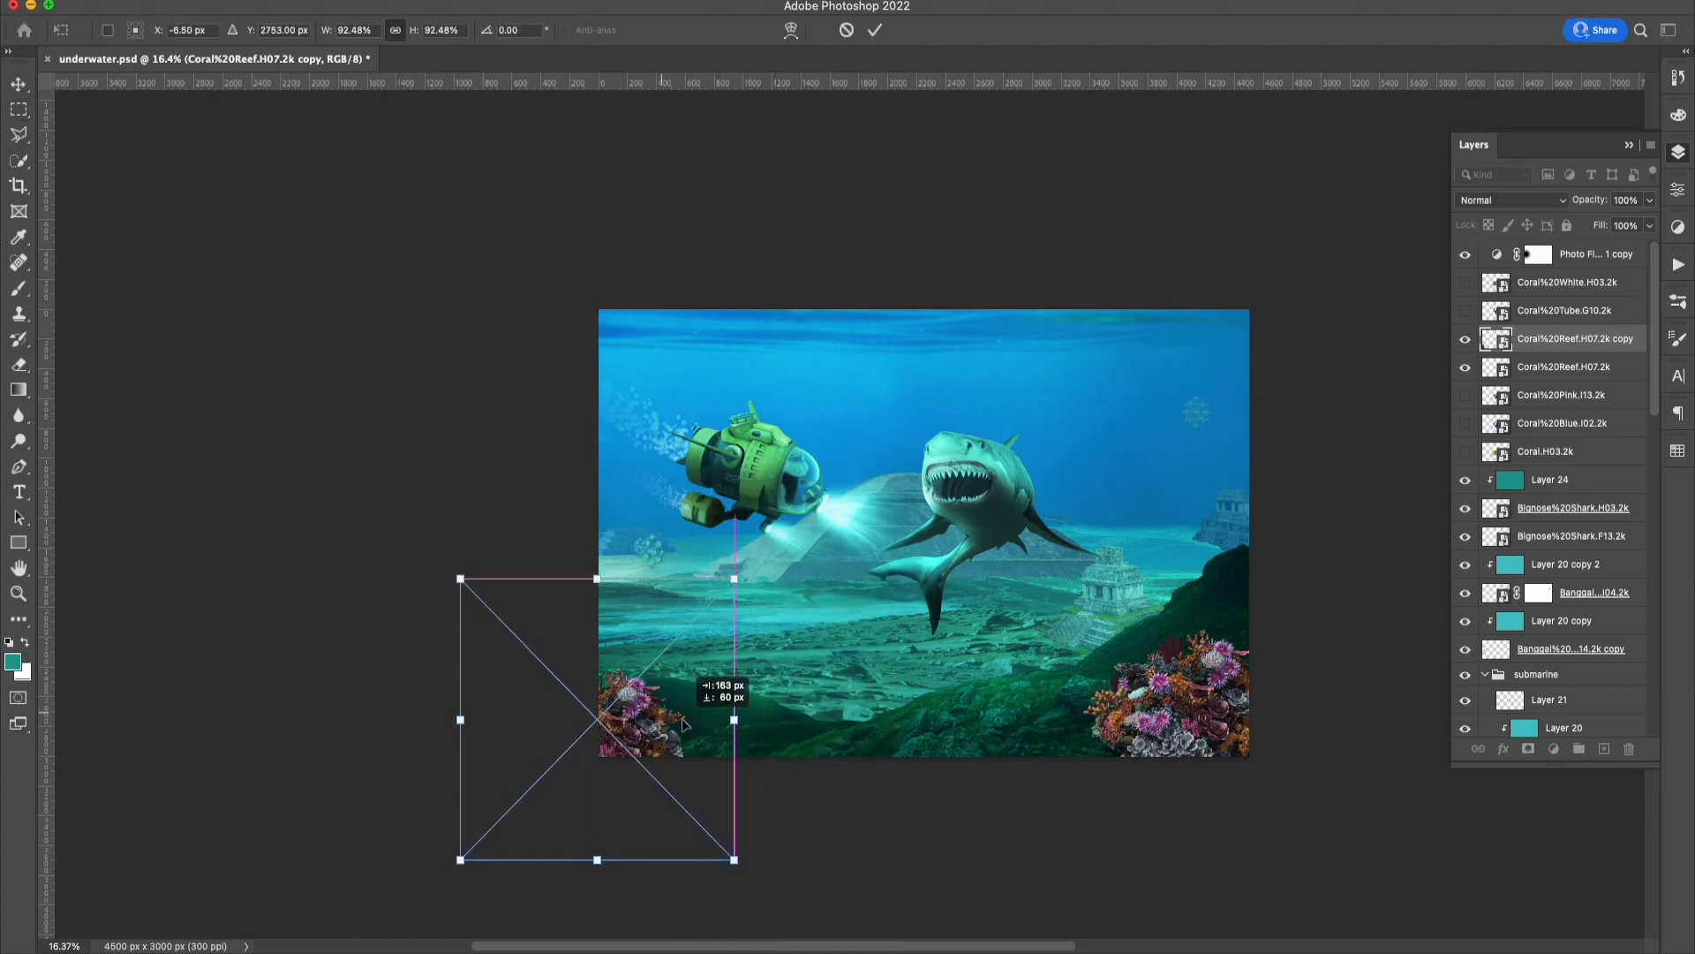
key("Return")
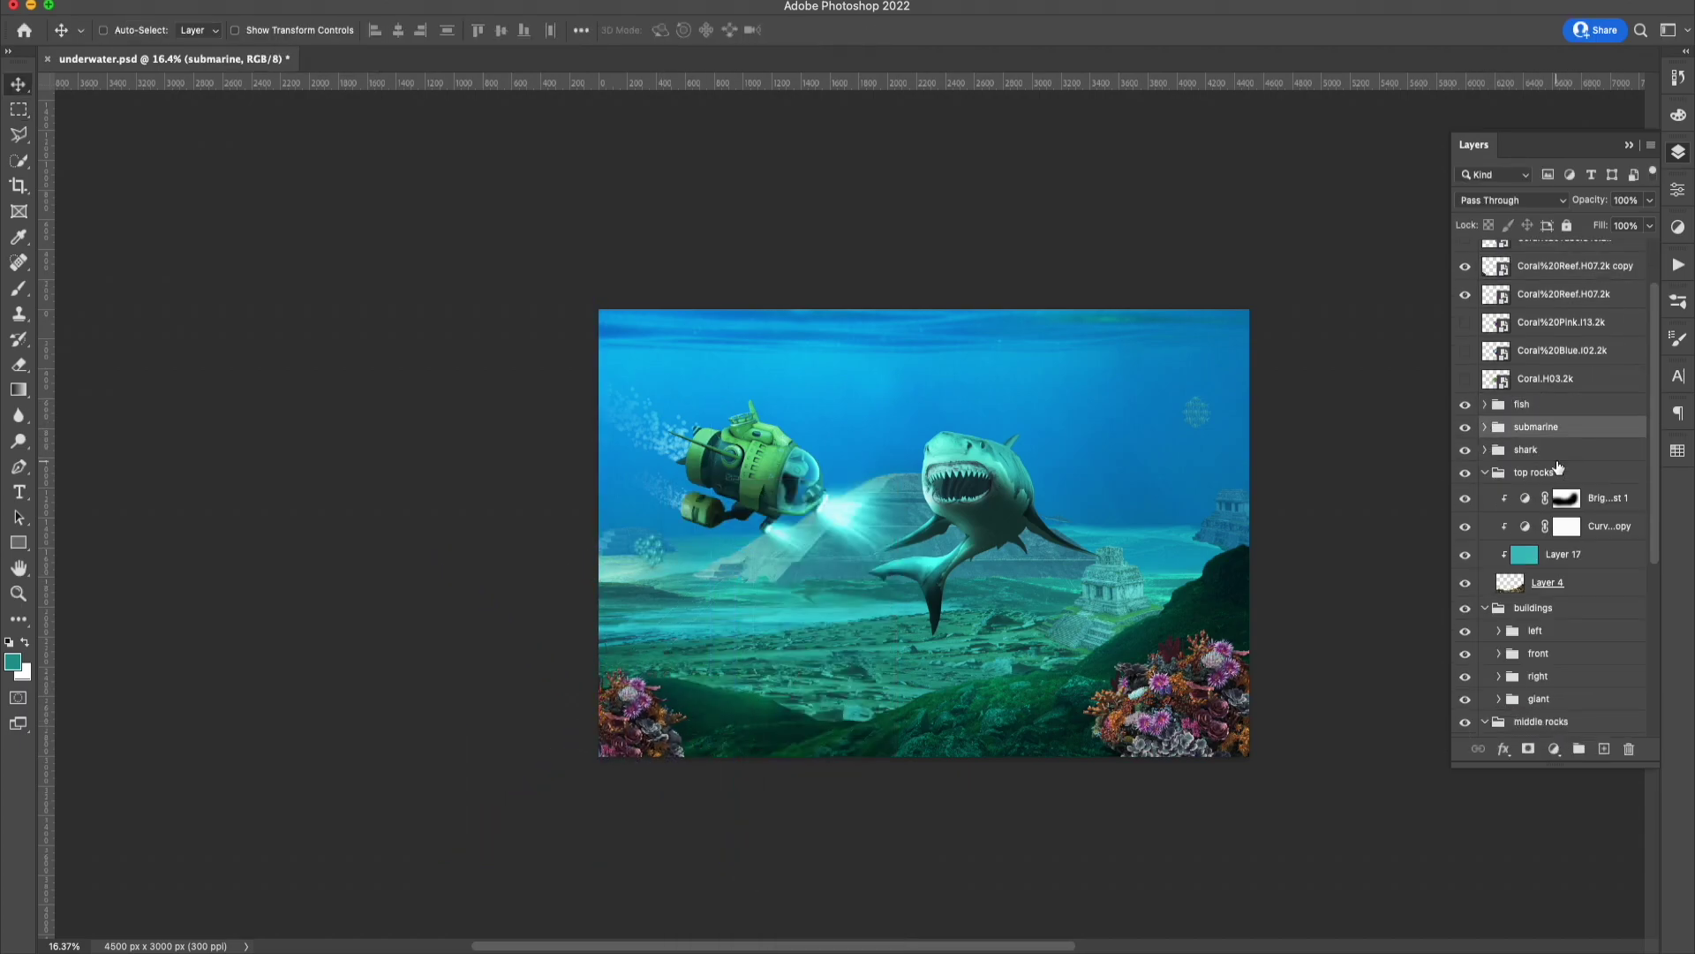
Move both coral reef layers into the top rocks group, keeping Layer 17 clipped below them.
left_click(1572, 265)
left_click(1563, 293, "shift")
left_click_drag(1563, 293, 1569, 555)
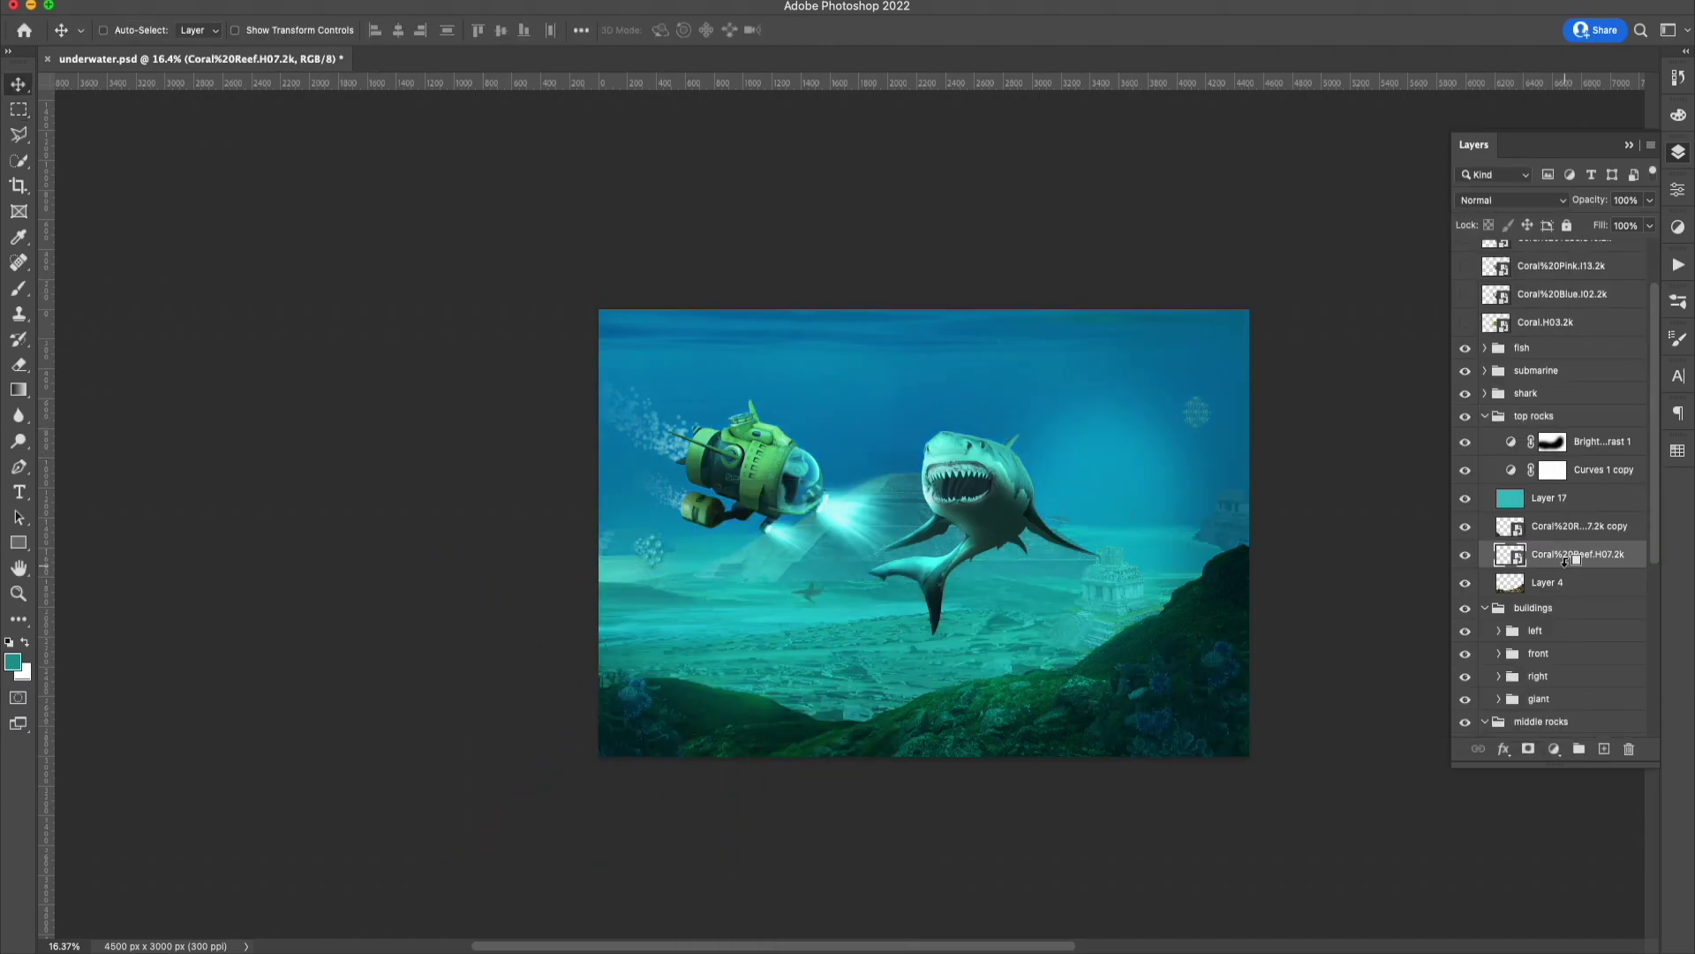
left_click(1502, 419)
left_click(1552, 442)
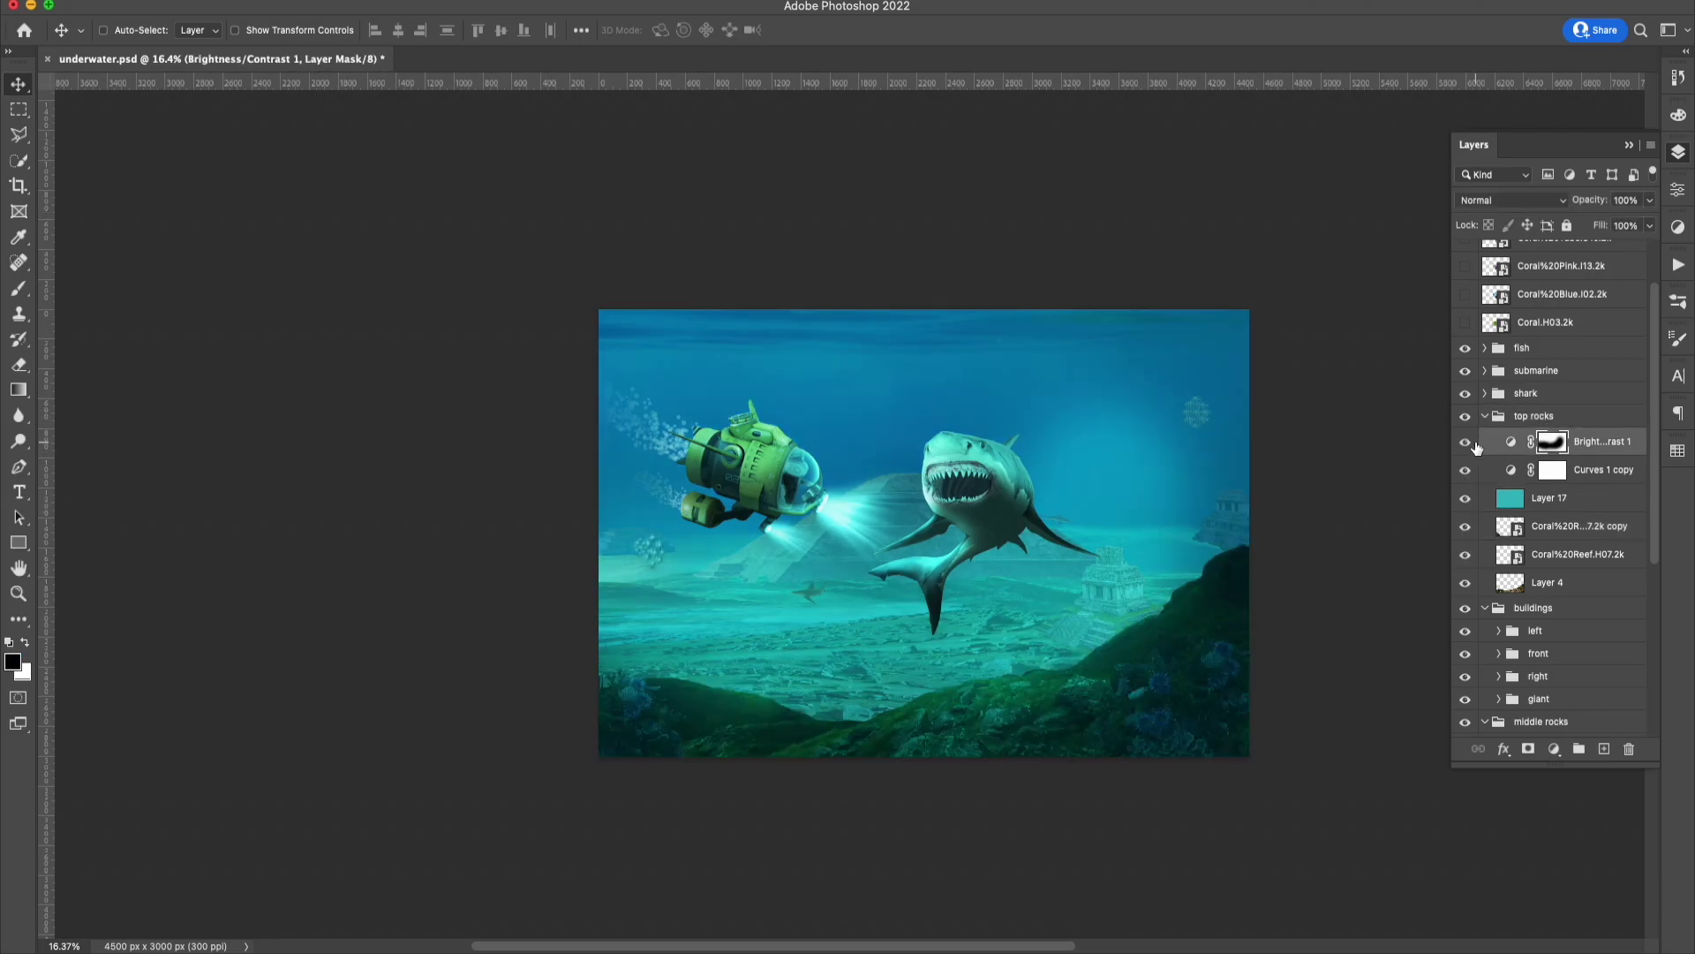
left_click_drag(1550, 497, 1560, 558)
left_click(1559, 558, "alt")
left_click(1553, 470)
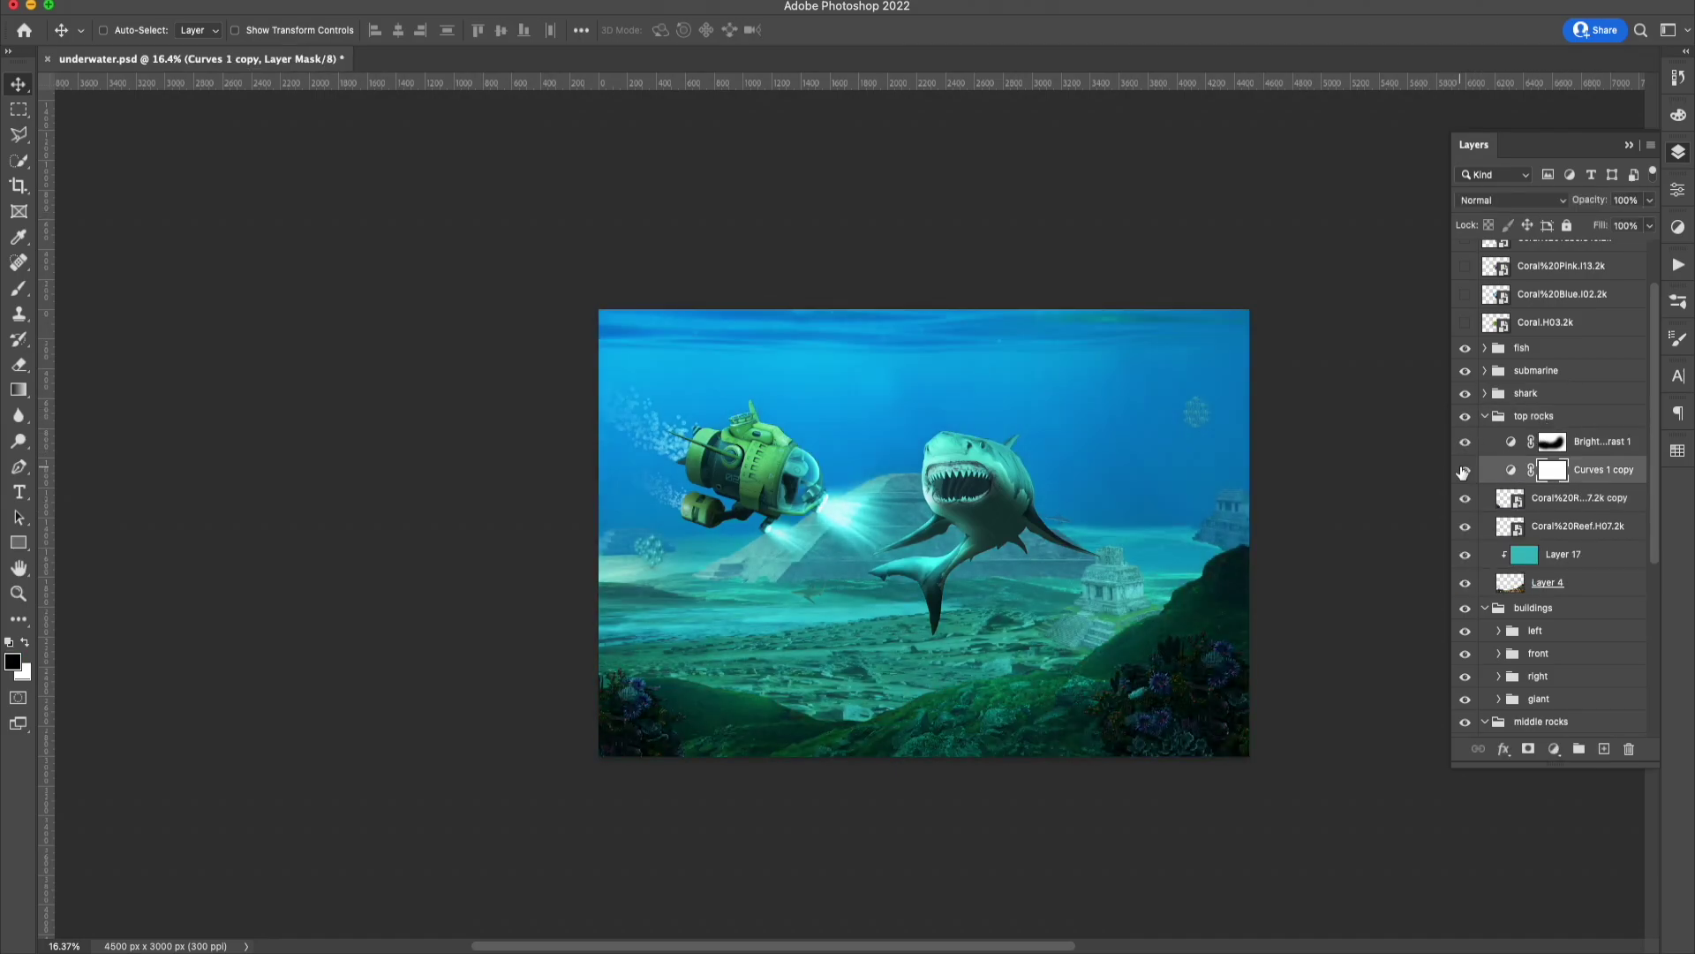
left_click_drag(1649, 200, 1626, 224)
Add clipped Hue/Saturation adjustments to both coral reefs and reorder the brightness and curves adjustments.
left_click(1234, 661, "ctrl")
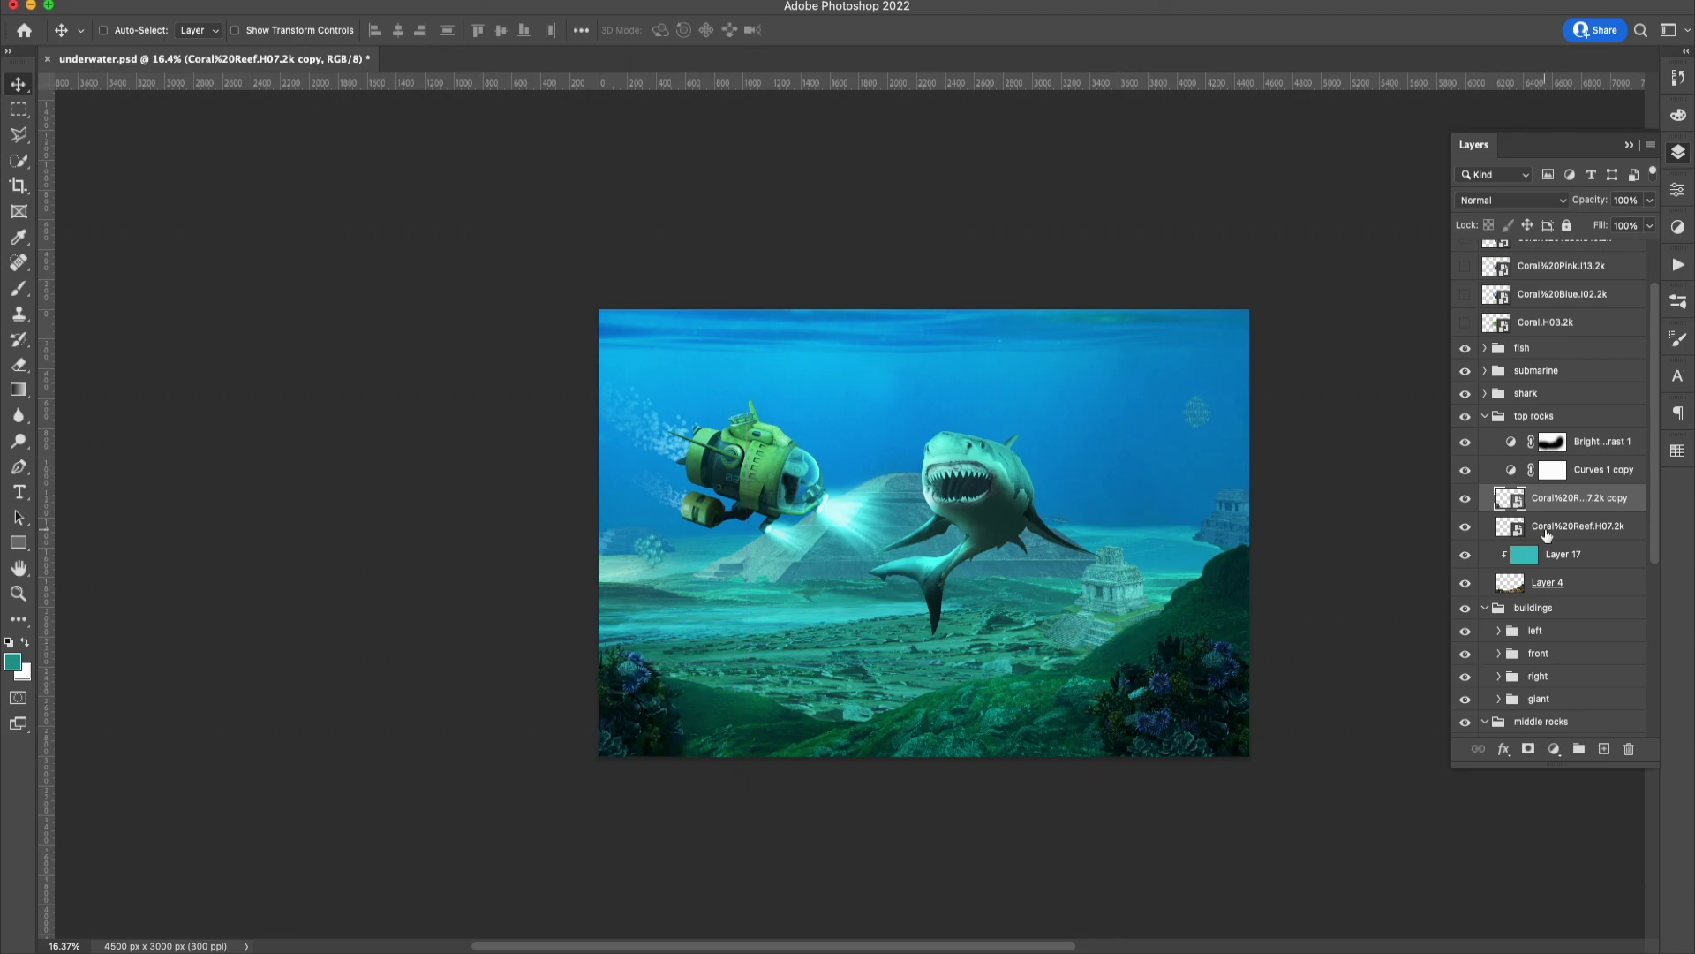
right_click(1547, 535)
left_click(1219, 801)
key("Return")
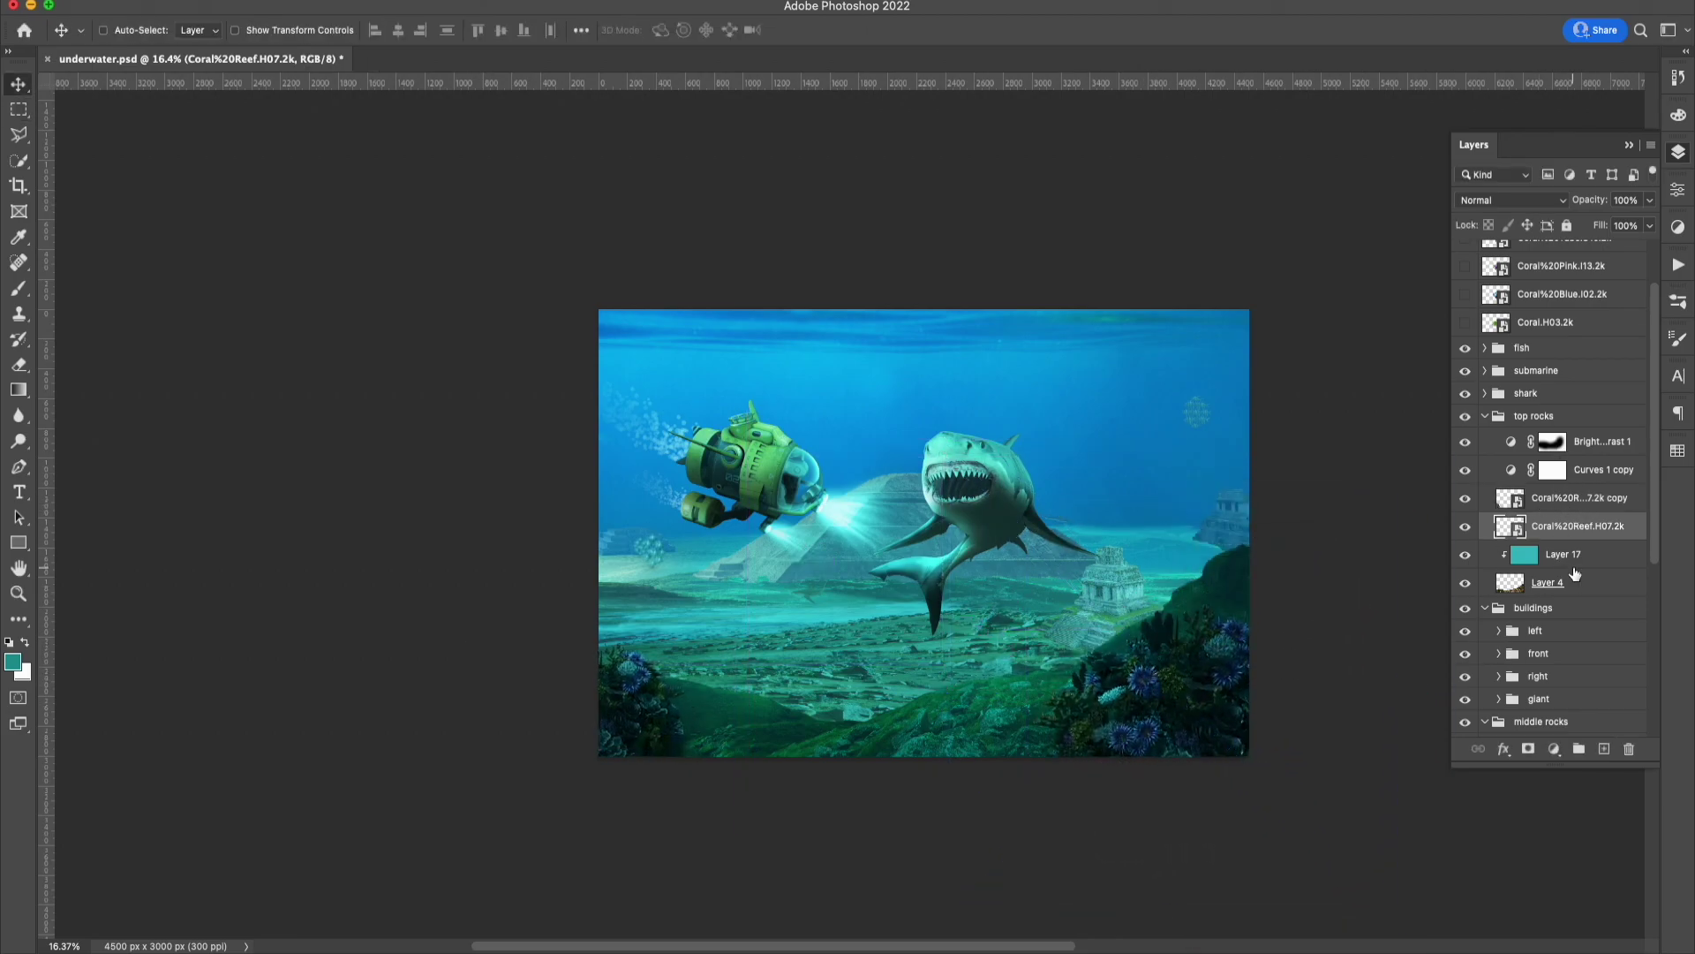
left_click(1554, 748)
left_click(1554, 825)
left_click(1678, 151)
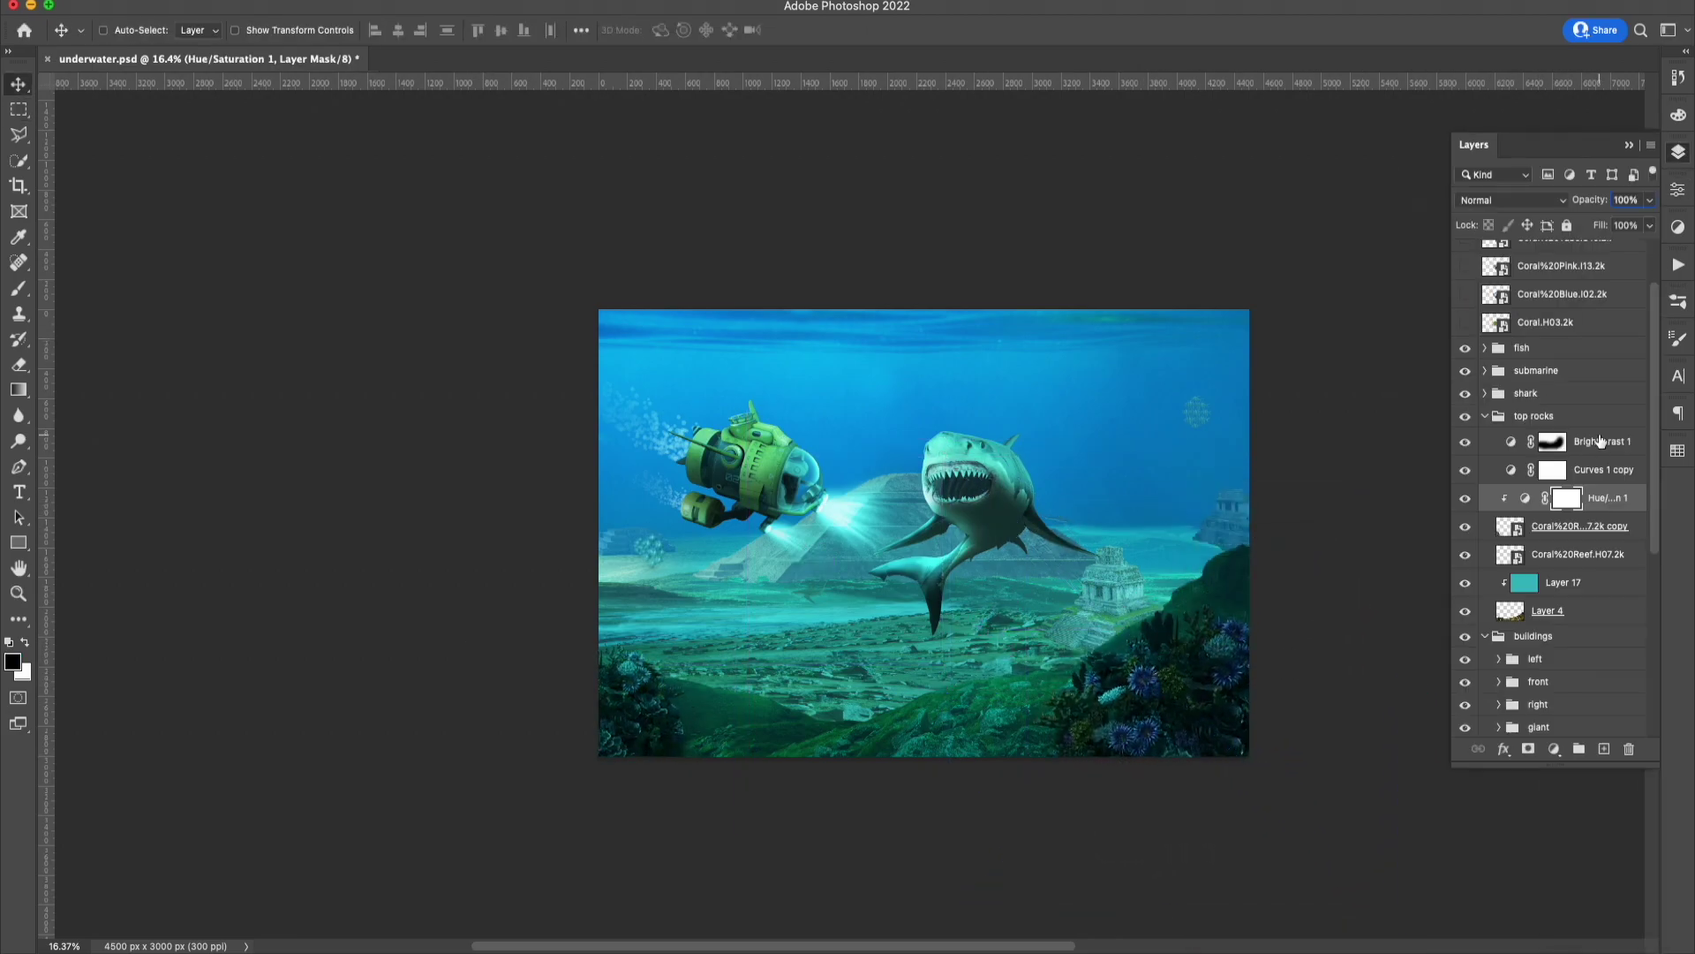
left_click_drag(1598, 498, 1598, 555)
left_click(1678, 190)
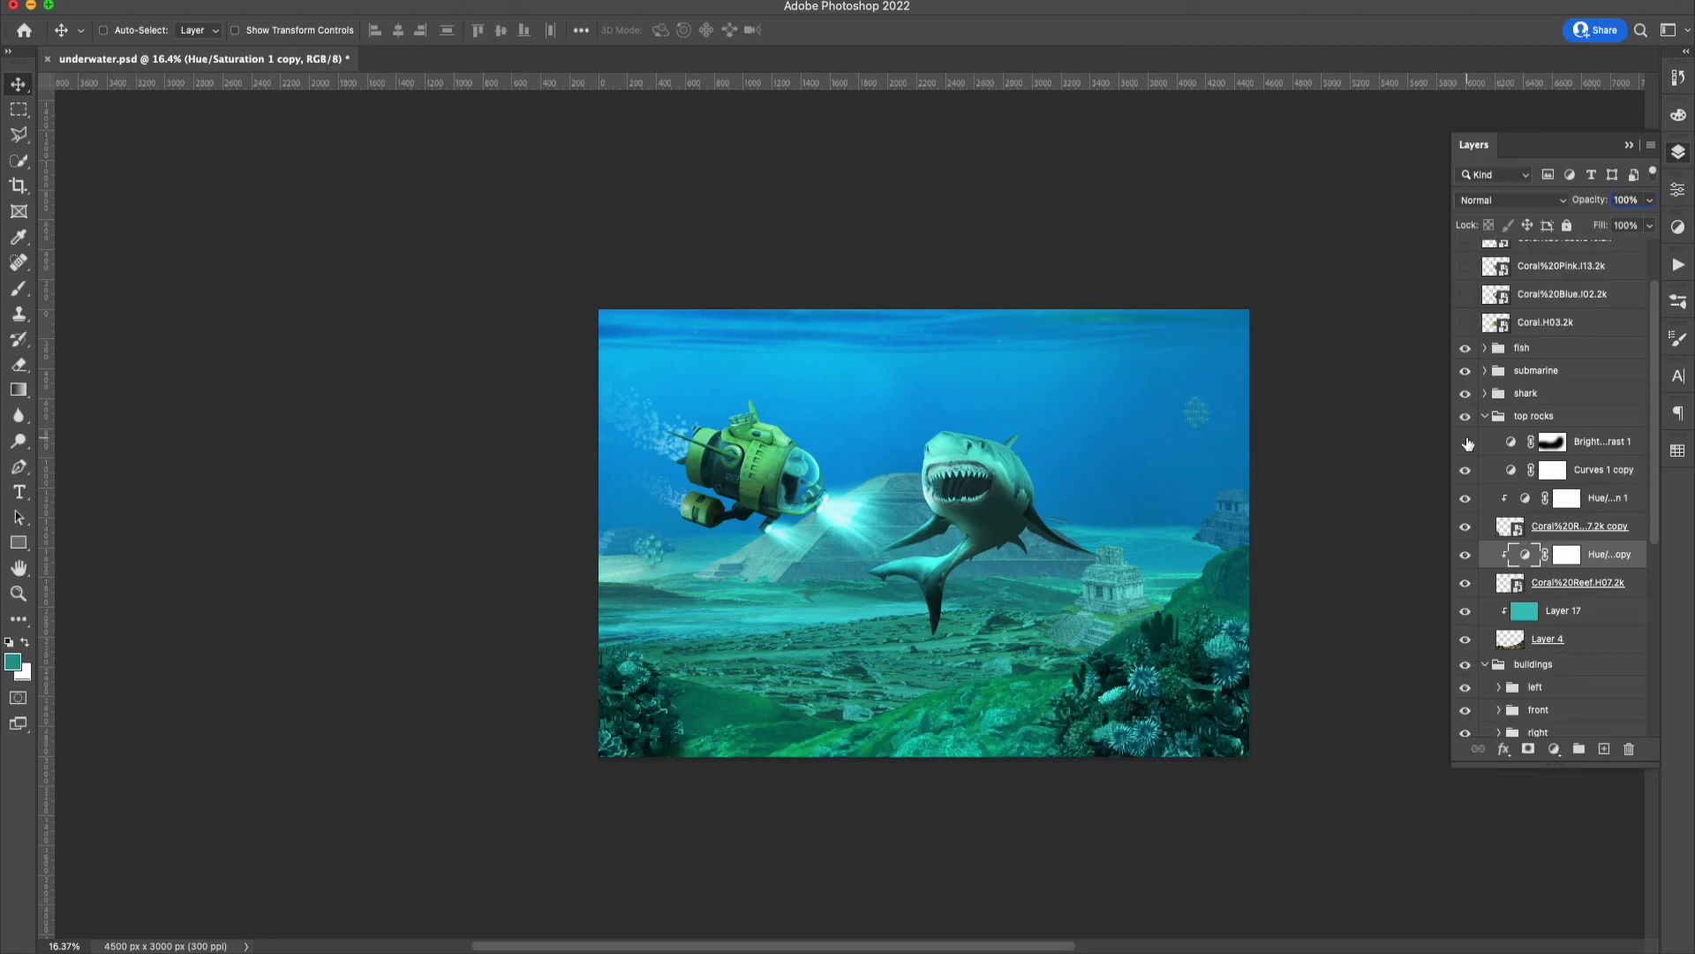
left_click(1553, 442)
mouse_move(1594, 562)
left_mouse_down()
mouse_move(1594, 592)
mouse_move(1598, 455)
mouse_move(1598, 512)
left_mouse_up()
Apply a Gaussian Blur to both coral reef layers.
left_click(1581, 499)
left_click(402, 9)
left_click(697, 289)
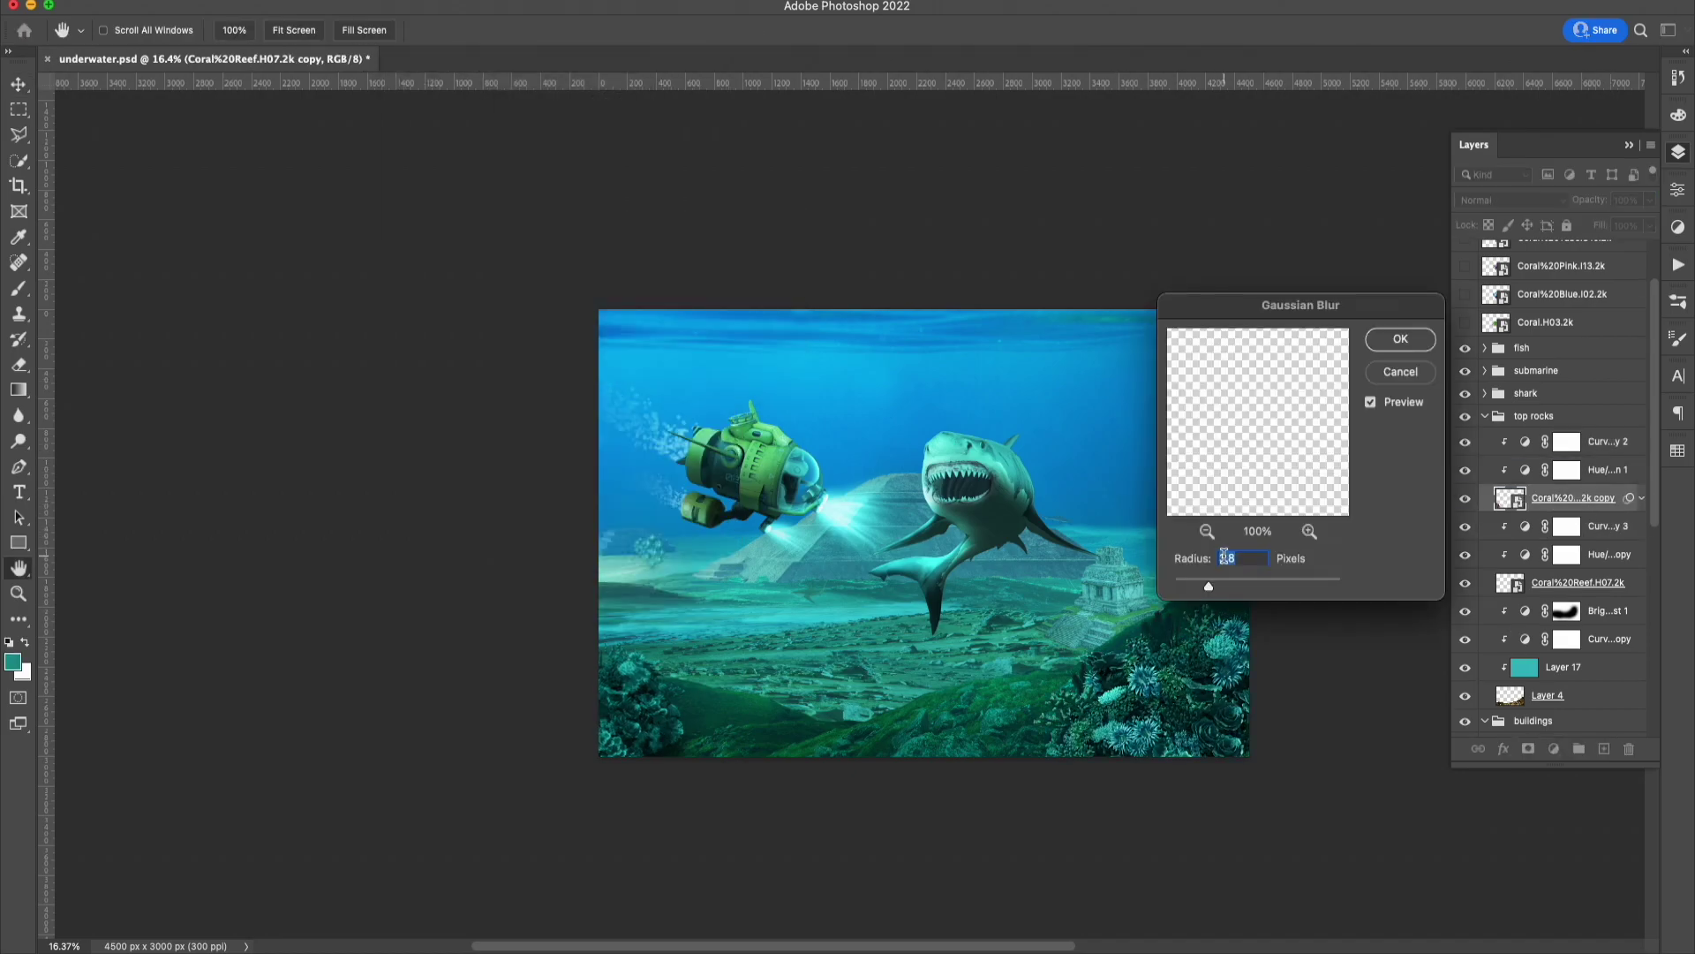
key("Return")
key("ctrl+alt+f")
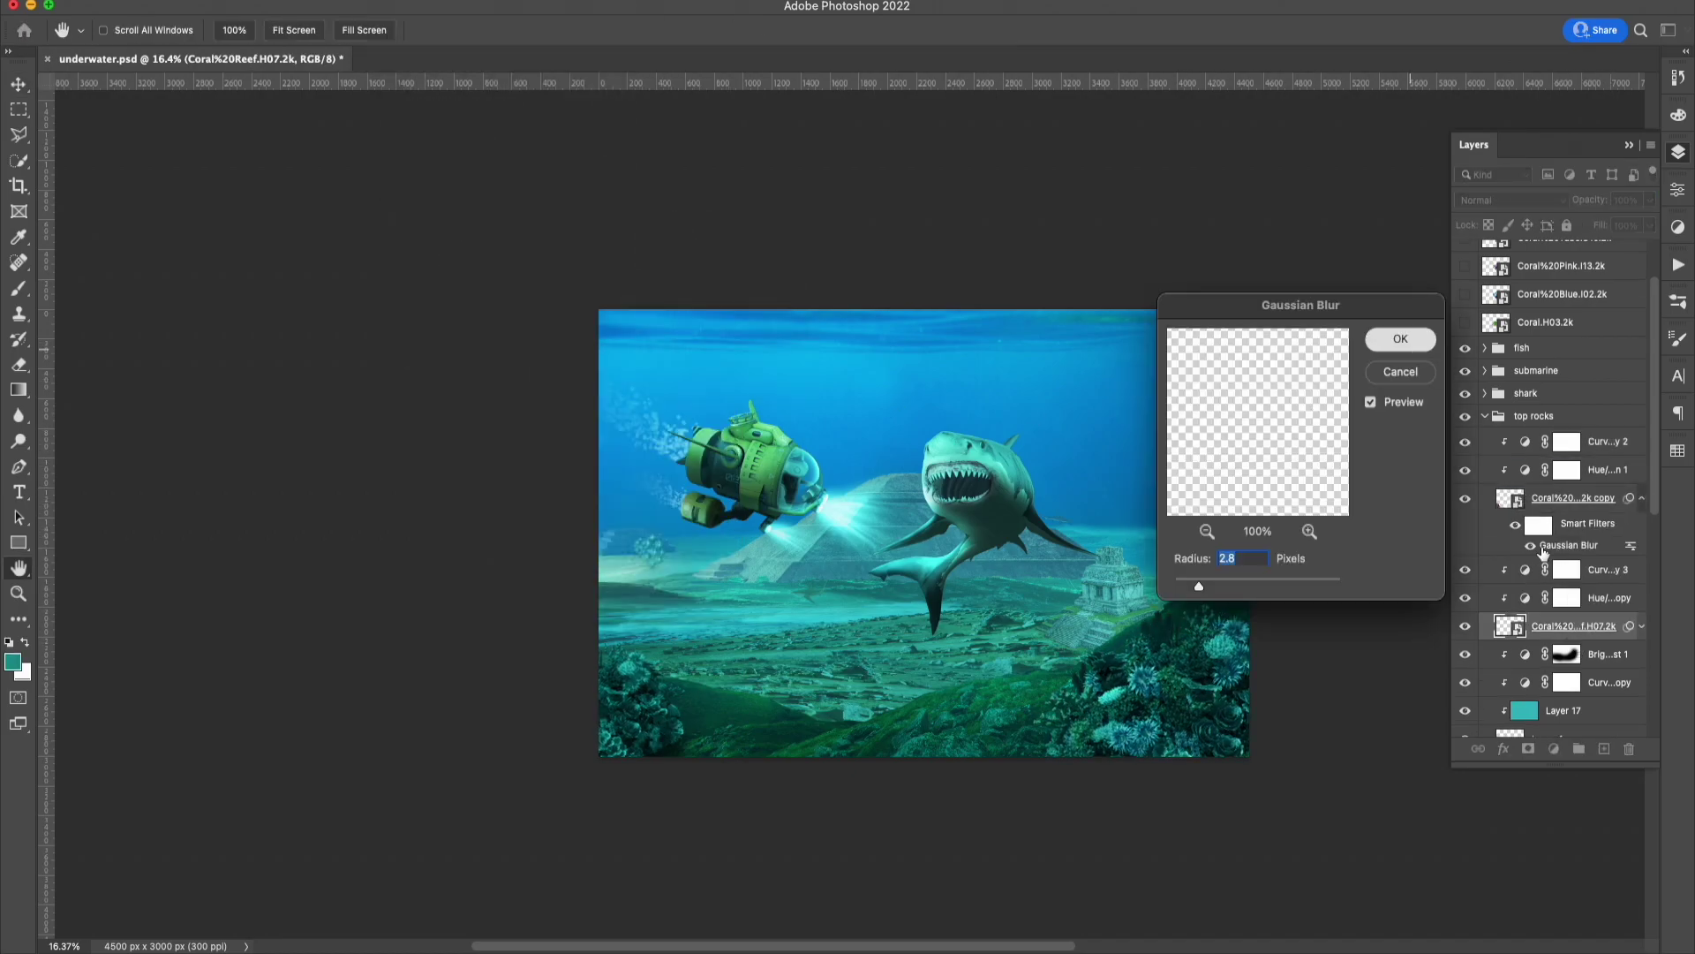
key("Return")
left_click(1567, 442)
Darken the corals with a Curves copy, raising the black point and lowering midtones, then reveal the green coral.
double_click(1525, 469)
double_click(1525, 442)
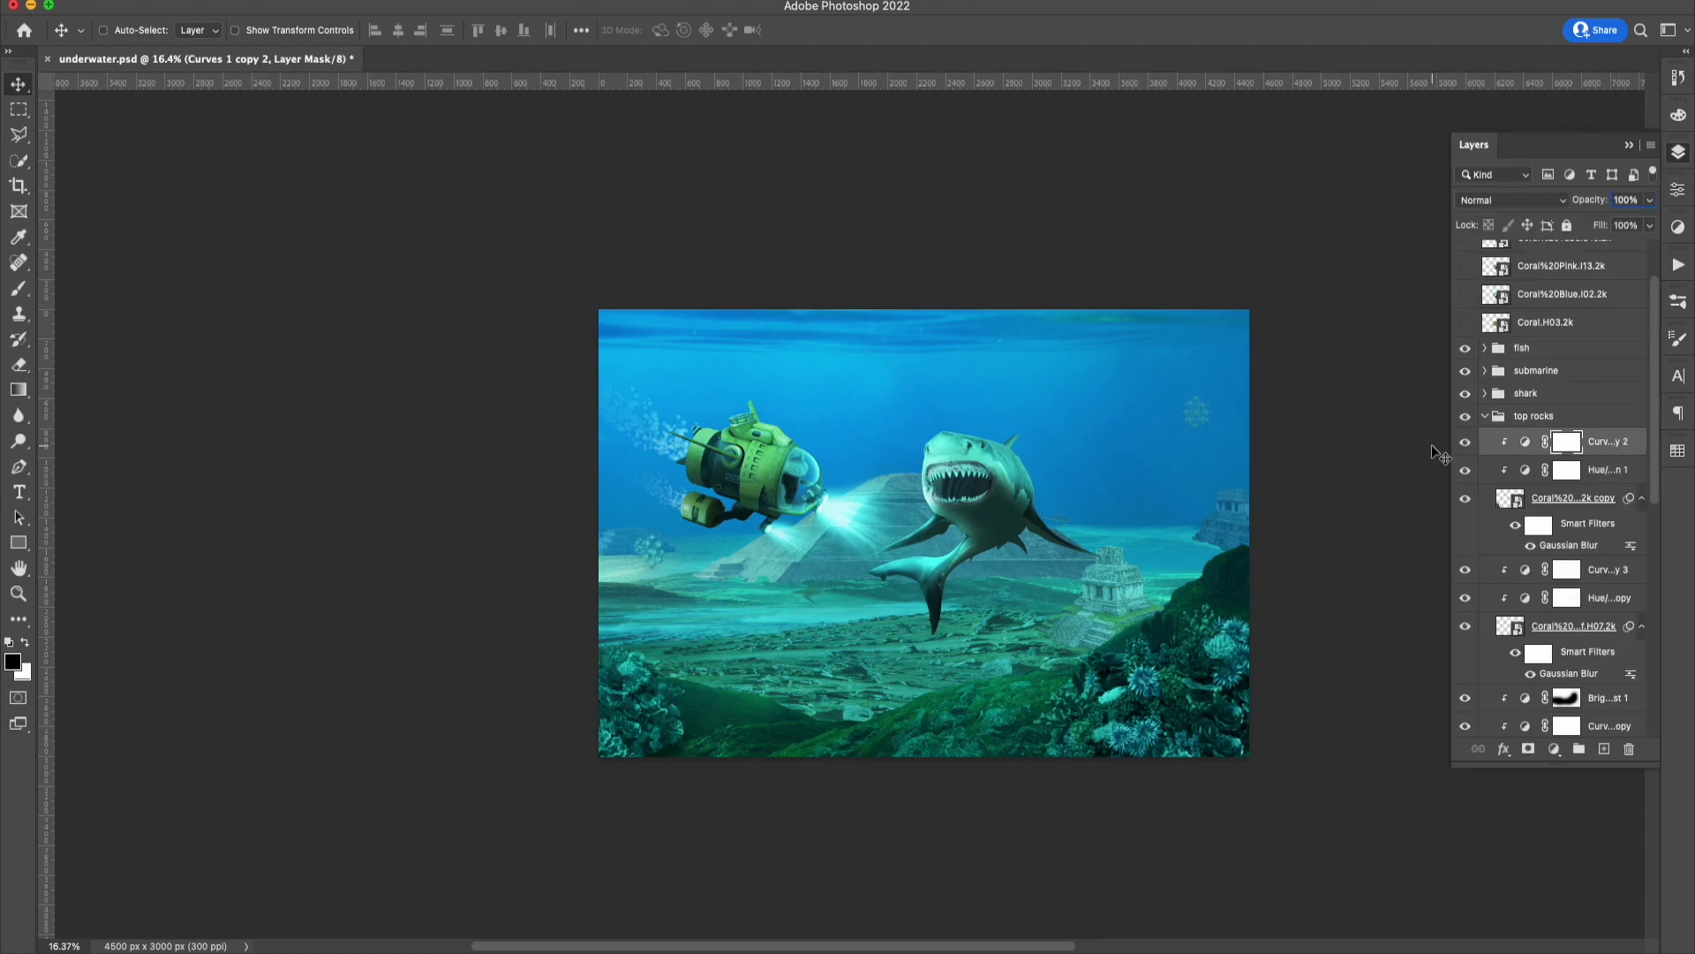
left_click_drag(1451, 474, 1451, 453)
left_click_drag(1550, 373, 1550, 386)
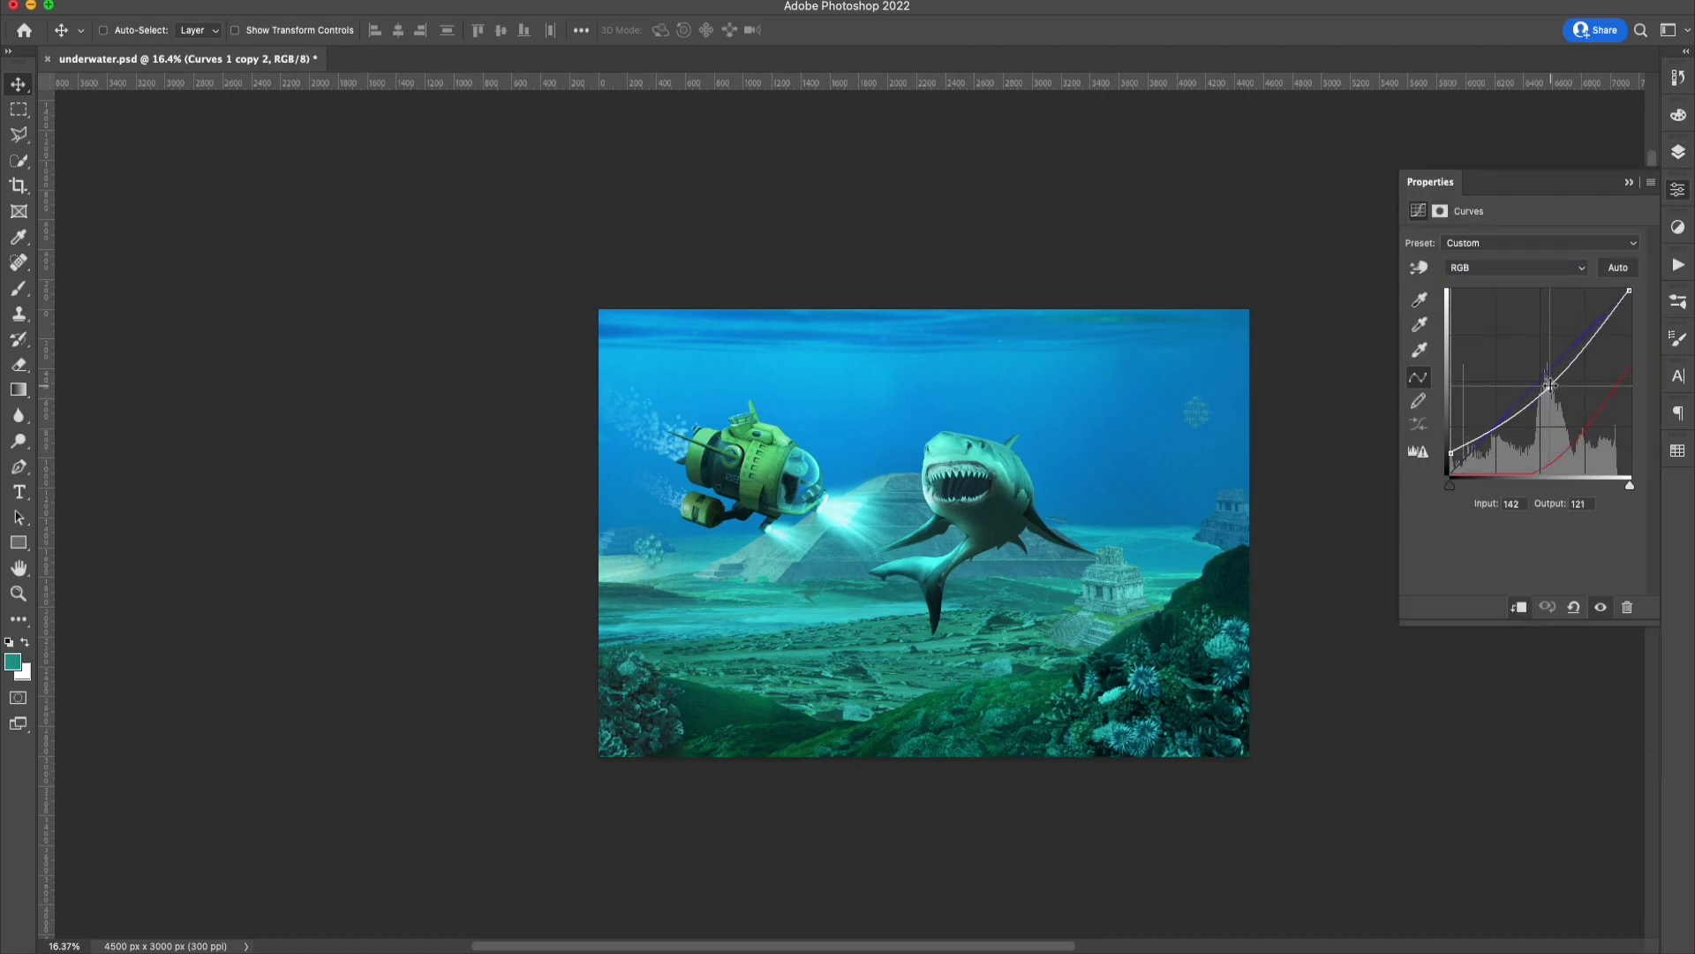
left_click(1679, 152)
left_click_drag(1567, 598, 1600, 579)
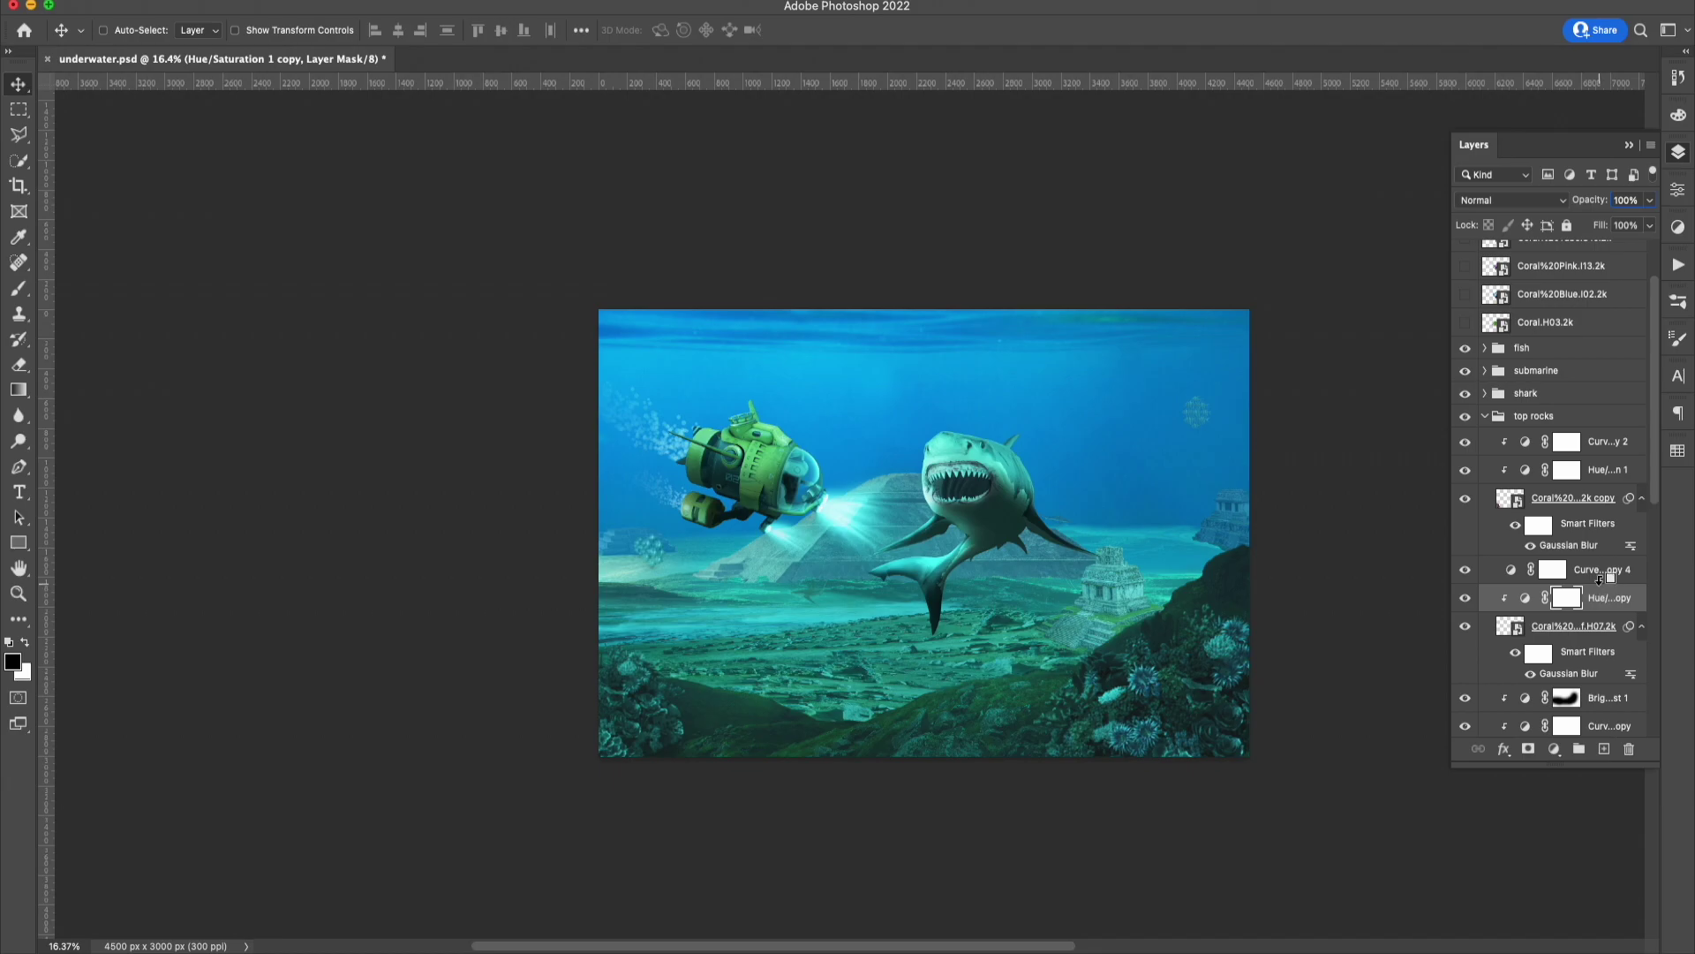
left_click(1465, 322)
left_click_drag(1016, 566, 798, 772)
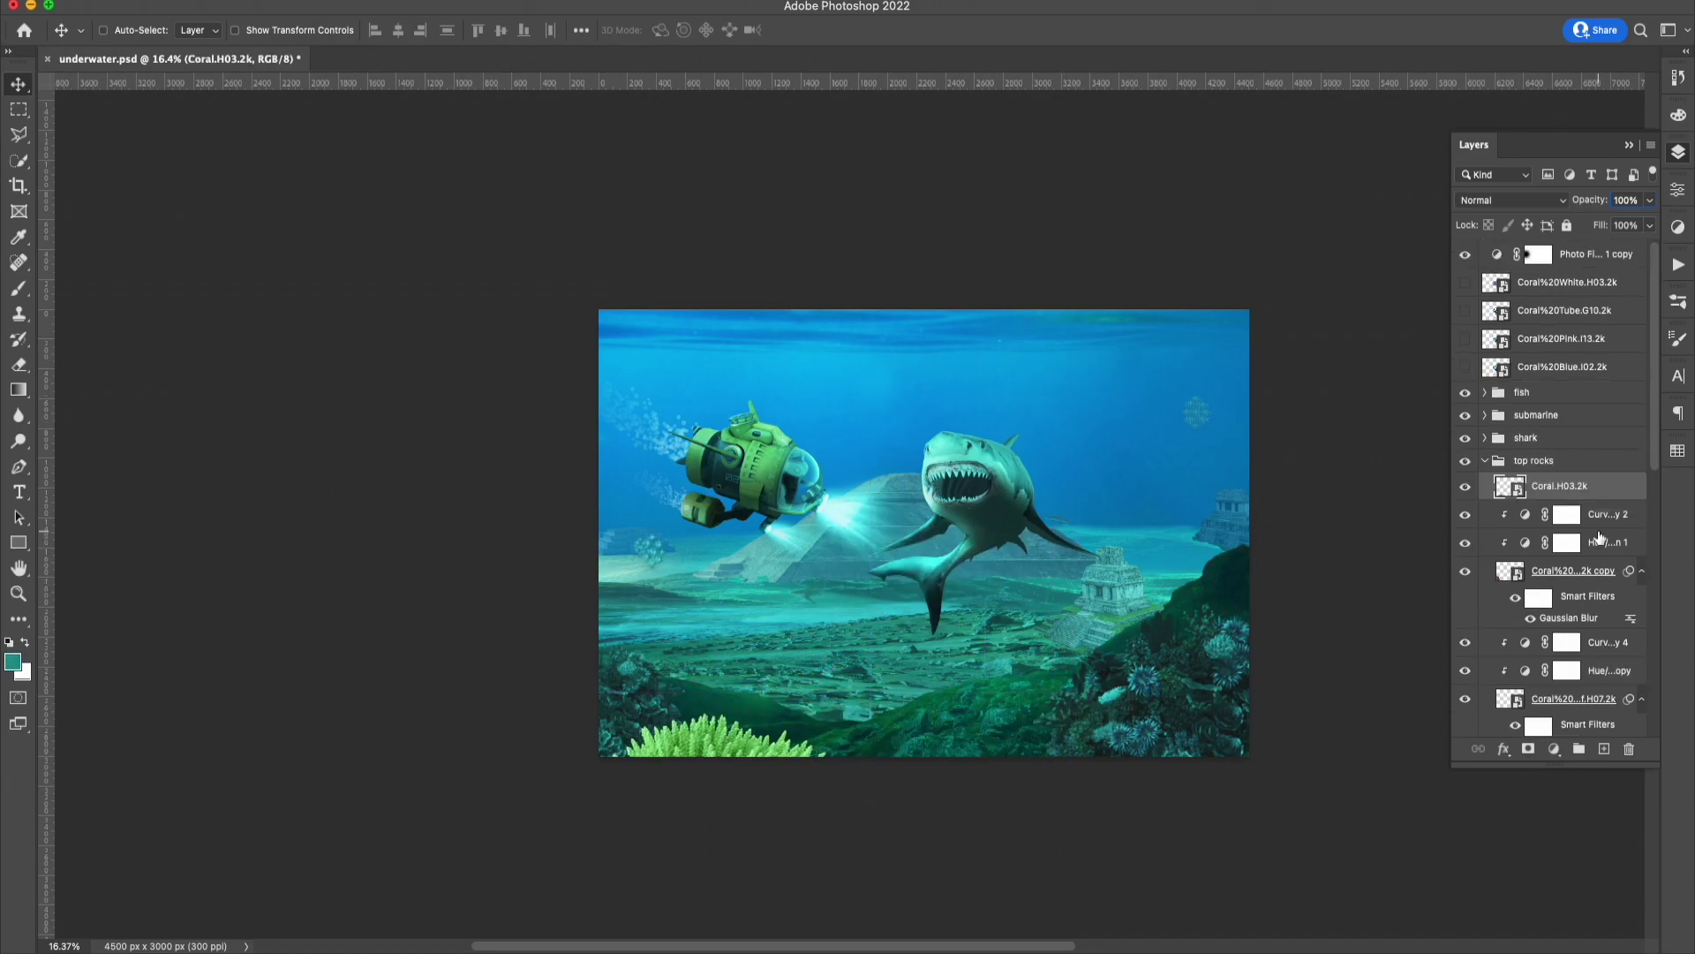
Place the green coral bottom-left and reapply the Gaussian Blur to it.
left_click_drag(1600, 578, 1590, 518)
key("ctrl+alt+f")
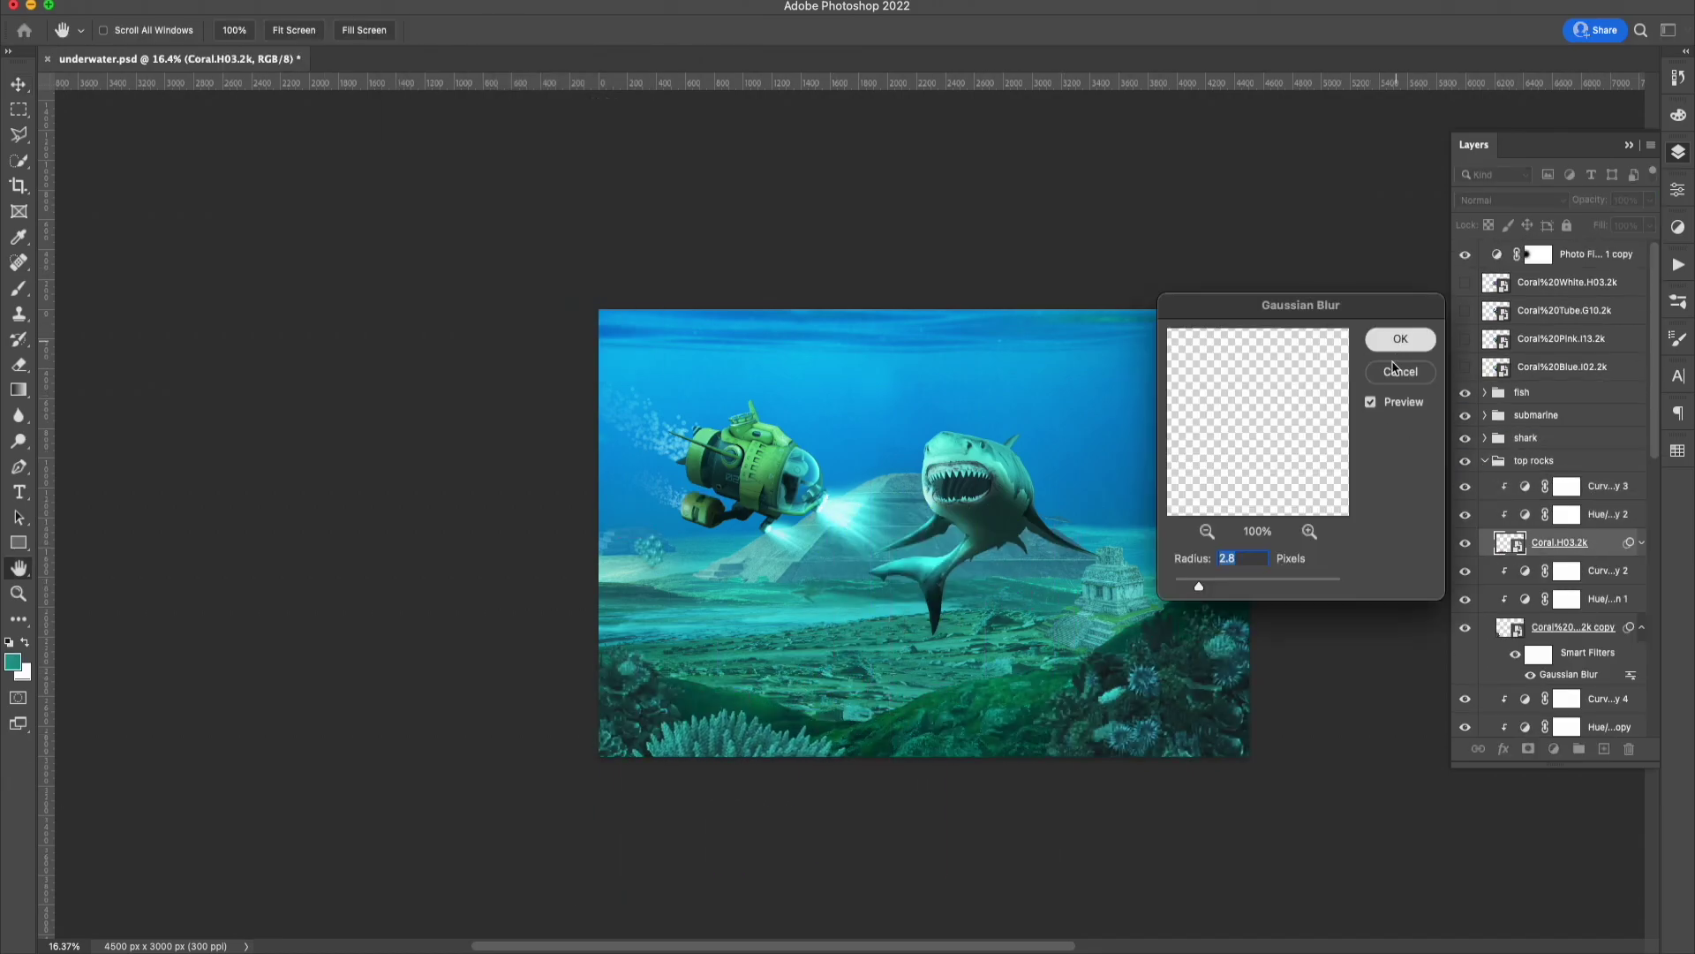
key("Return")
left_click(1465, 366)
Move the blue coral onto the seabed inside top rocks, blur it and clip a Curves copy.
mouse_move(971, 619)
left_mouse_down()
mouse_move(1012, 648)
mouse_move(1020, 707)
left_mouse_up()
left_click_drag(1563, 366, 1580, 468)
key("ctrl+alt+f")
key("Return")
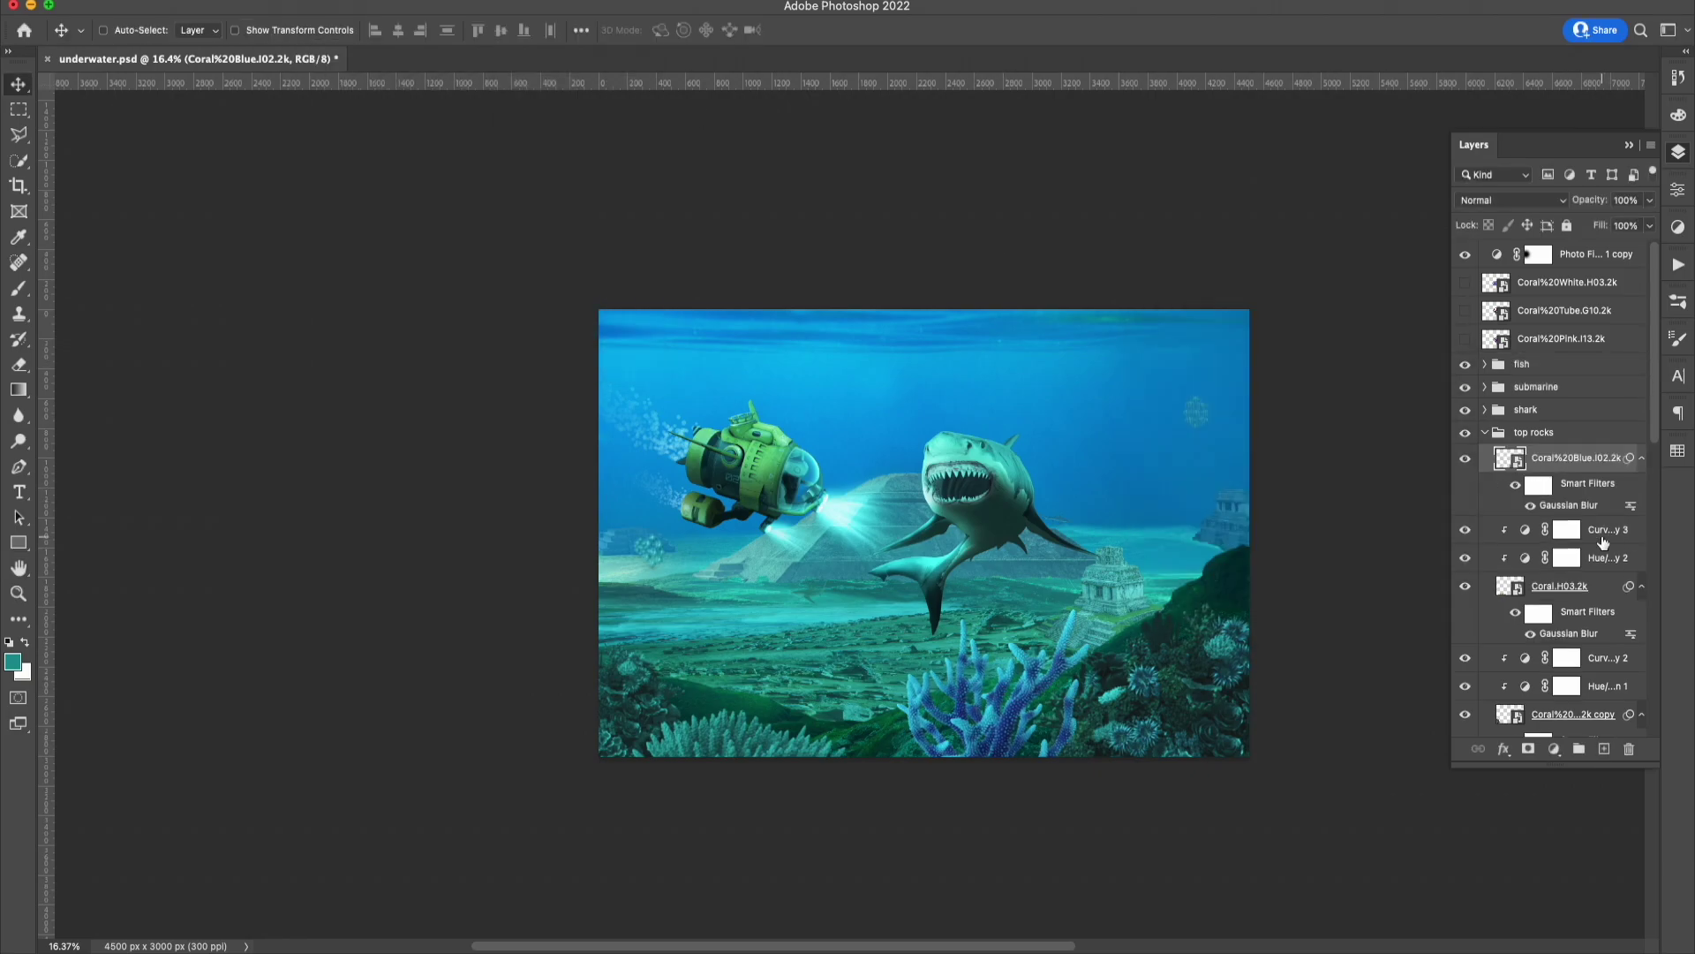
key("ctrl+alt+g")
key("ctrl+l")
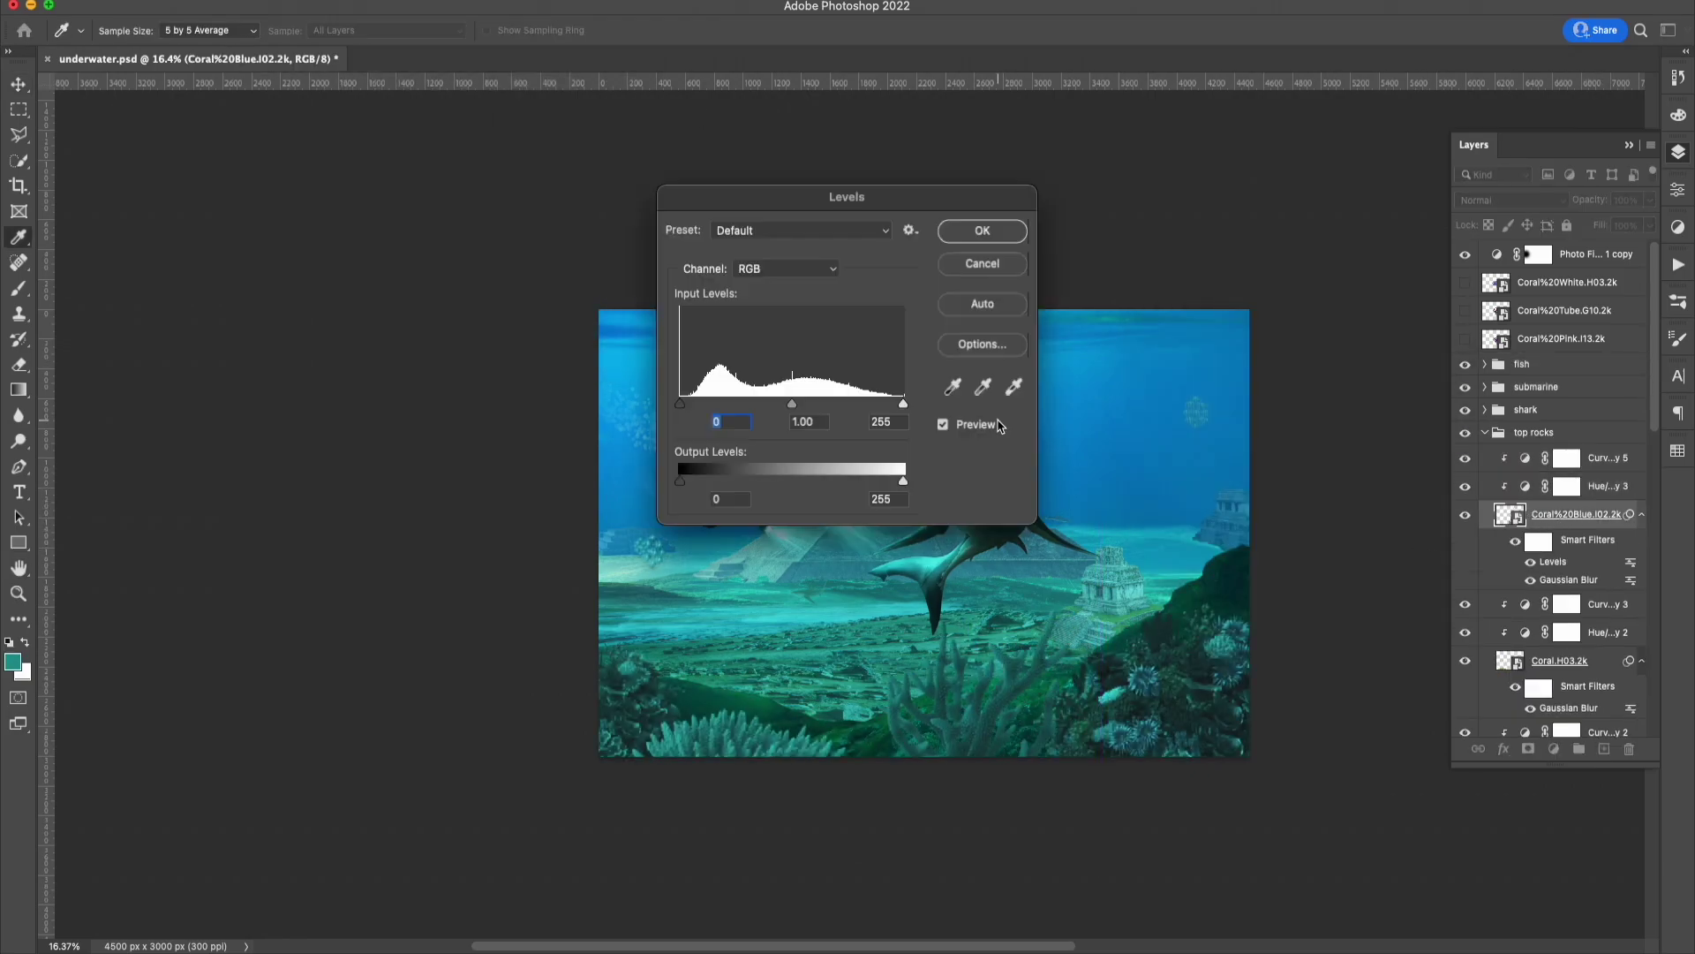
key("Escape")
double_click(1525, 465)
left_click(1678, 152)
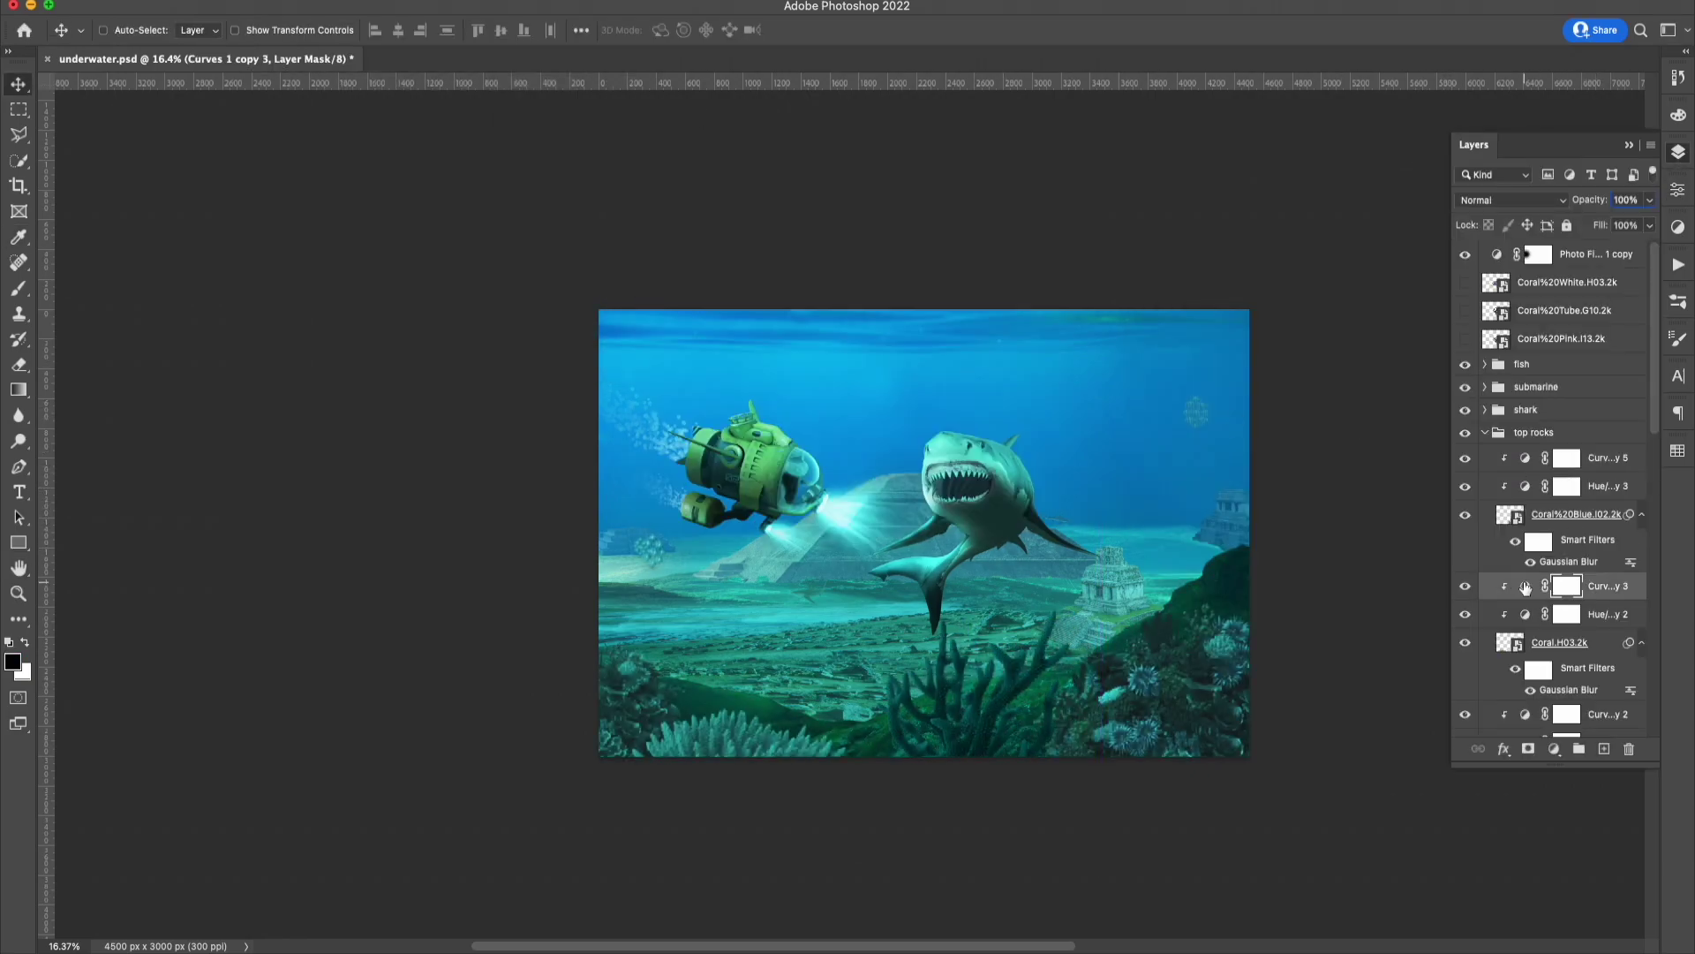
double_click(1525, 636)
Position the white coral and paint out its top on a layer mask.
left_click(1679, 152)
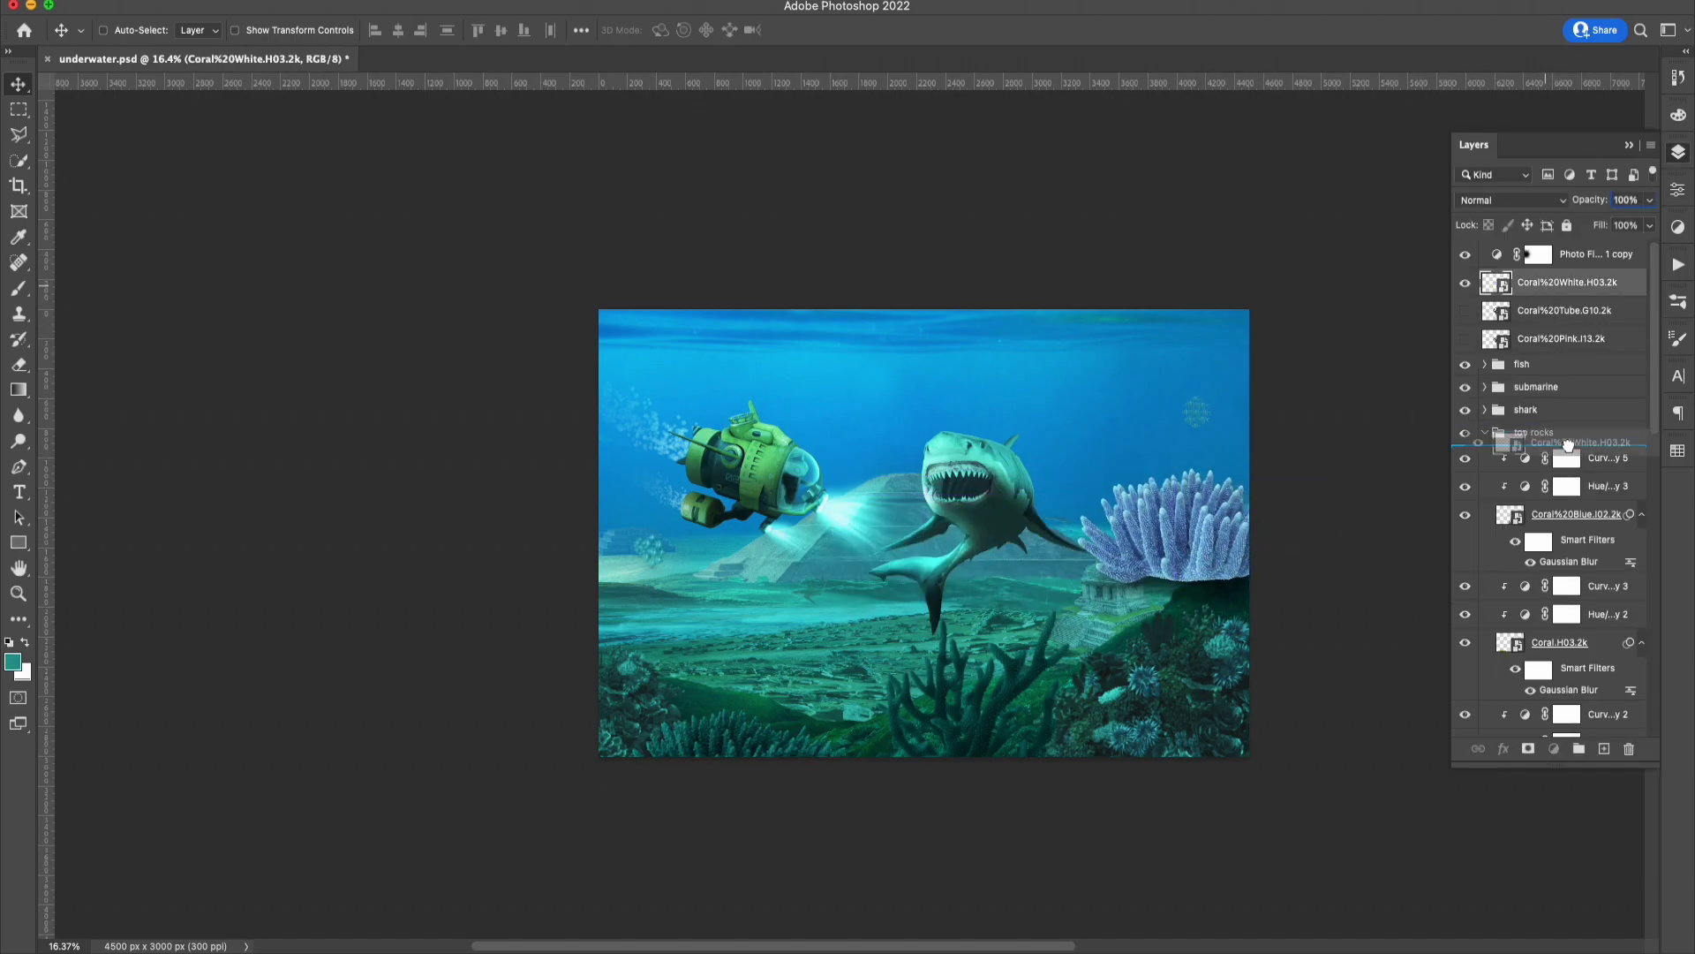
left_click(1564, 431)
key("ctrl+t")
left_click_drag(1144, 564, 1167, 569)
key("Return")
scroll(1565, 612, "down", 5)
left_click(1565, 631)
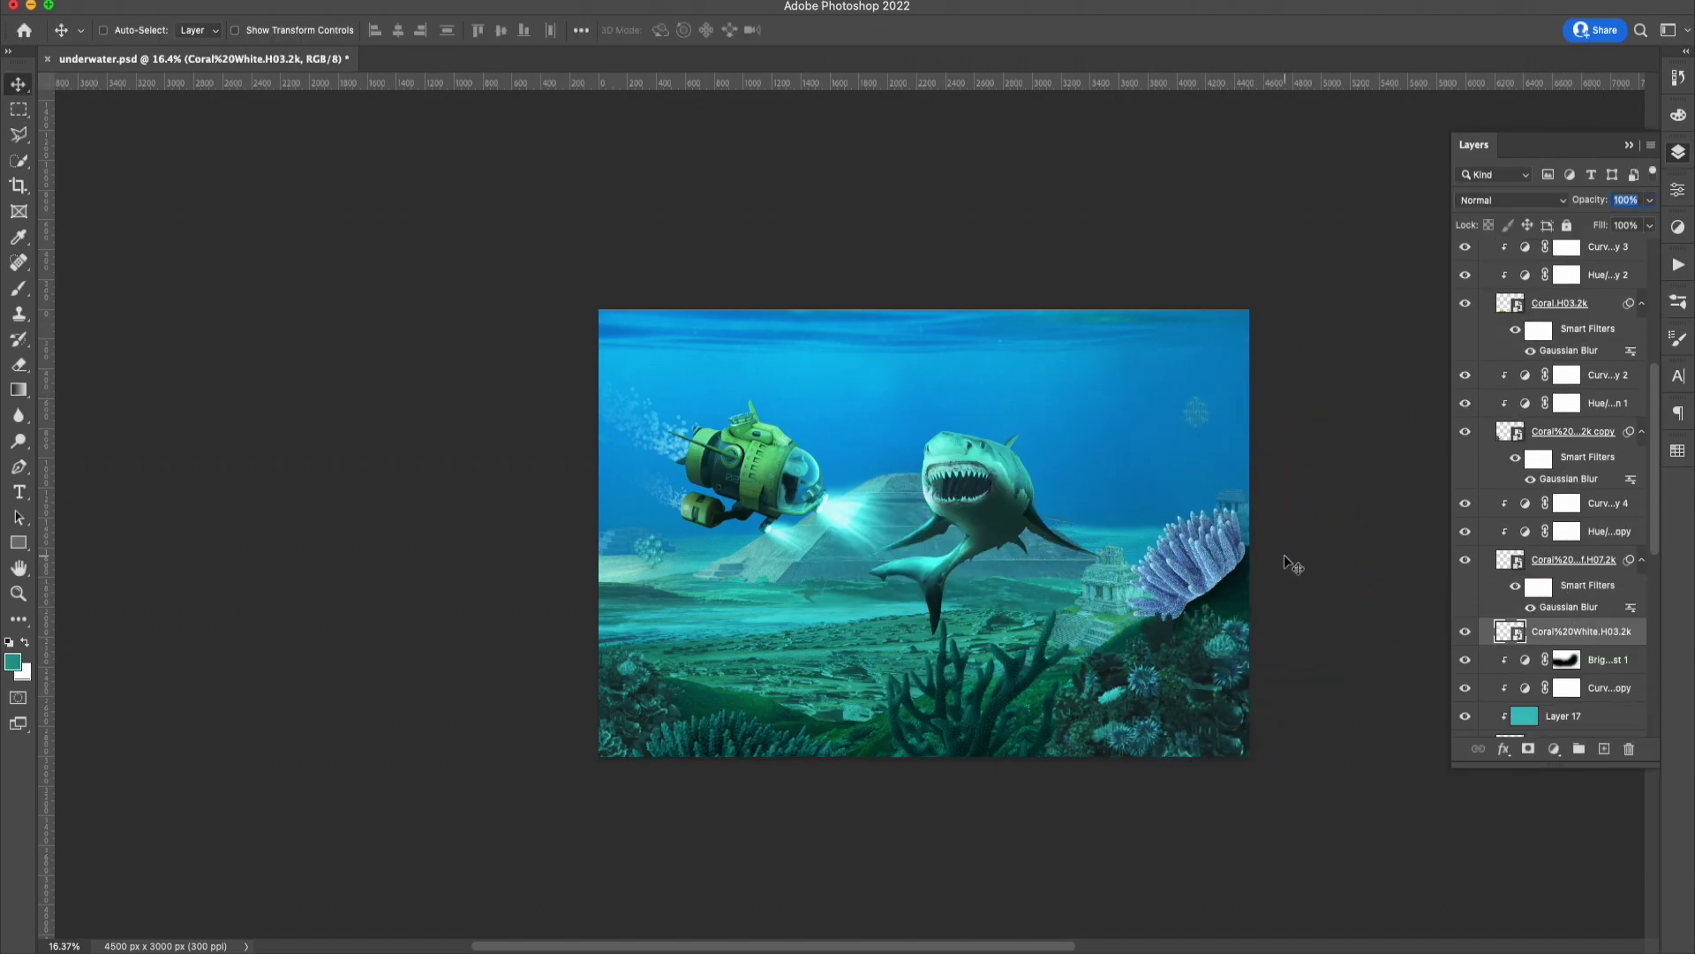
key("b")
right_click(1256, 596)
key("Escape")
right_click(1225, 585)
key("Escape")
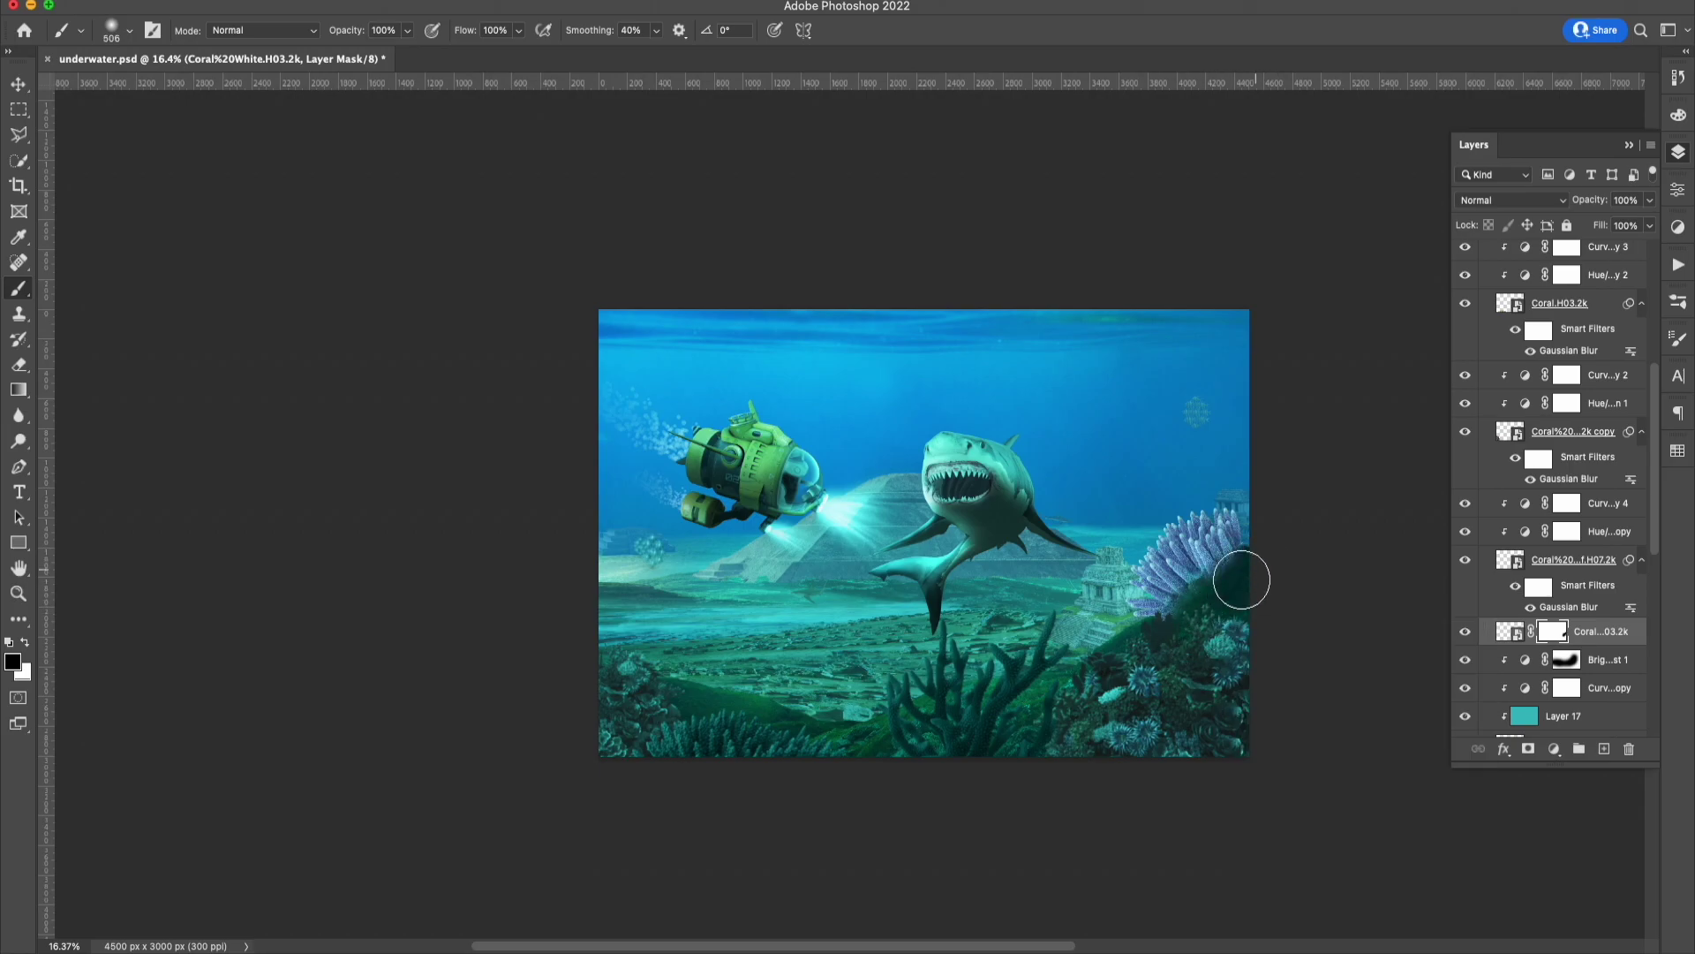
left_click_drag(1237, 575, 1201, 529)
Copy the Curves and Hue/Saturation adjustments onto the white coral and pull its curve down to darken it.
key("v")
left_click(1610, 530)
left_click_drag(1610, 510, 1599, 673)
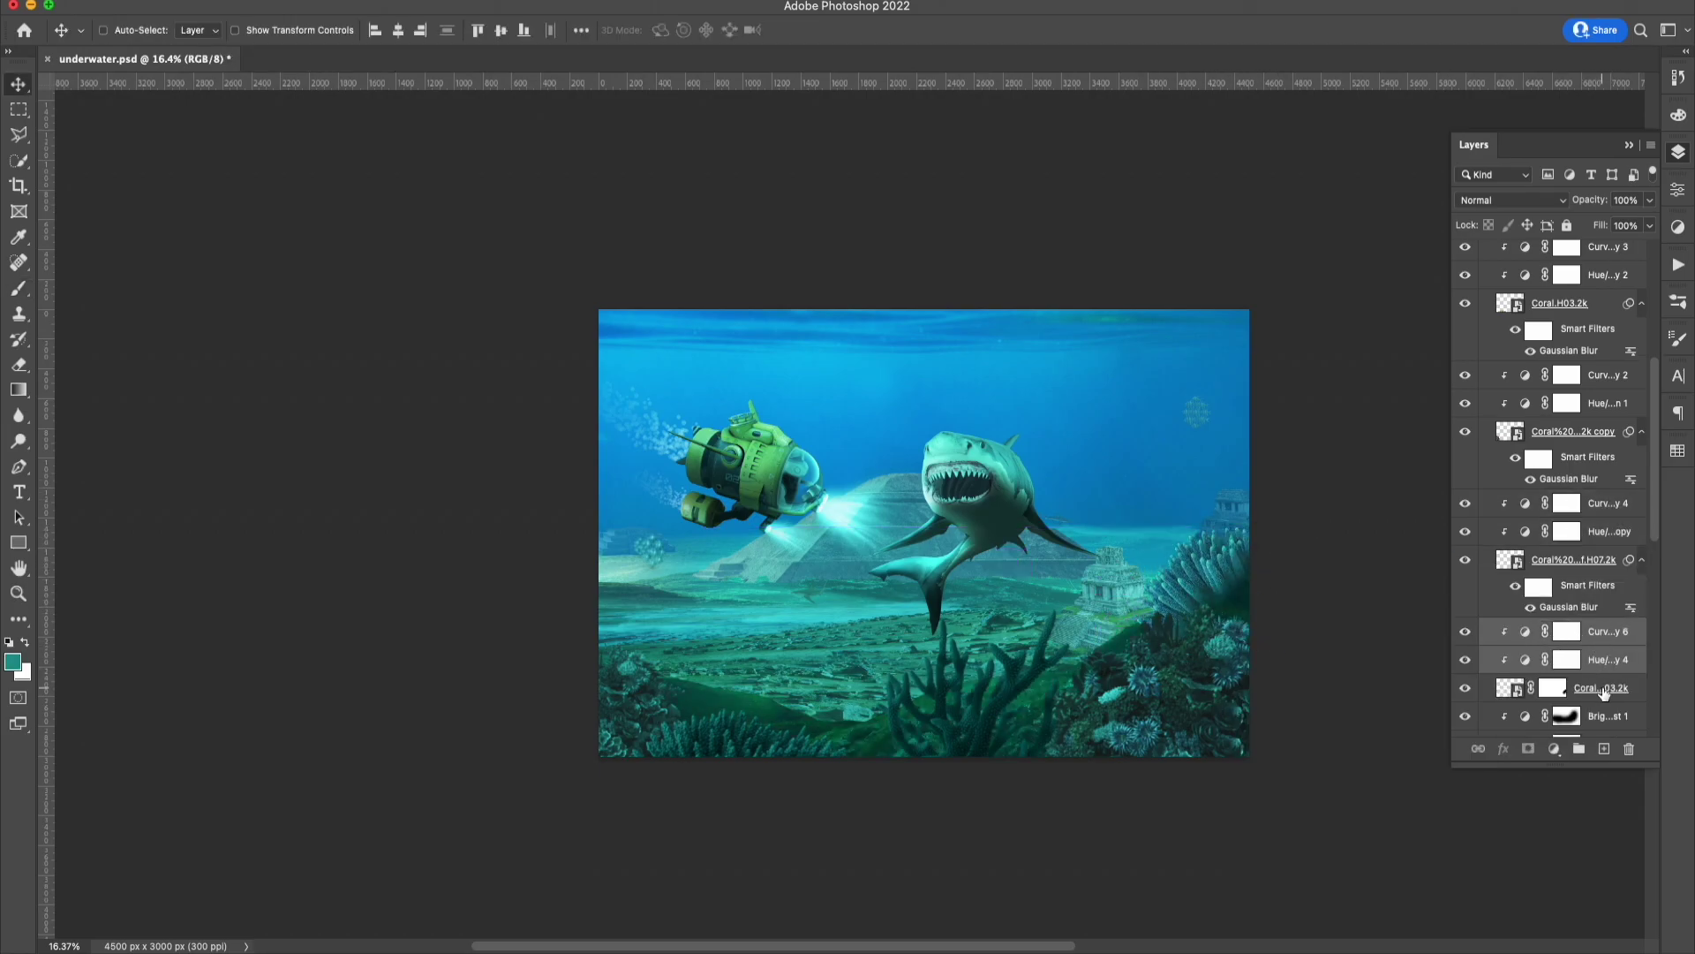
double_click(1525, 631)
left_click_drag(1554, 369, 1553, 401)
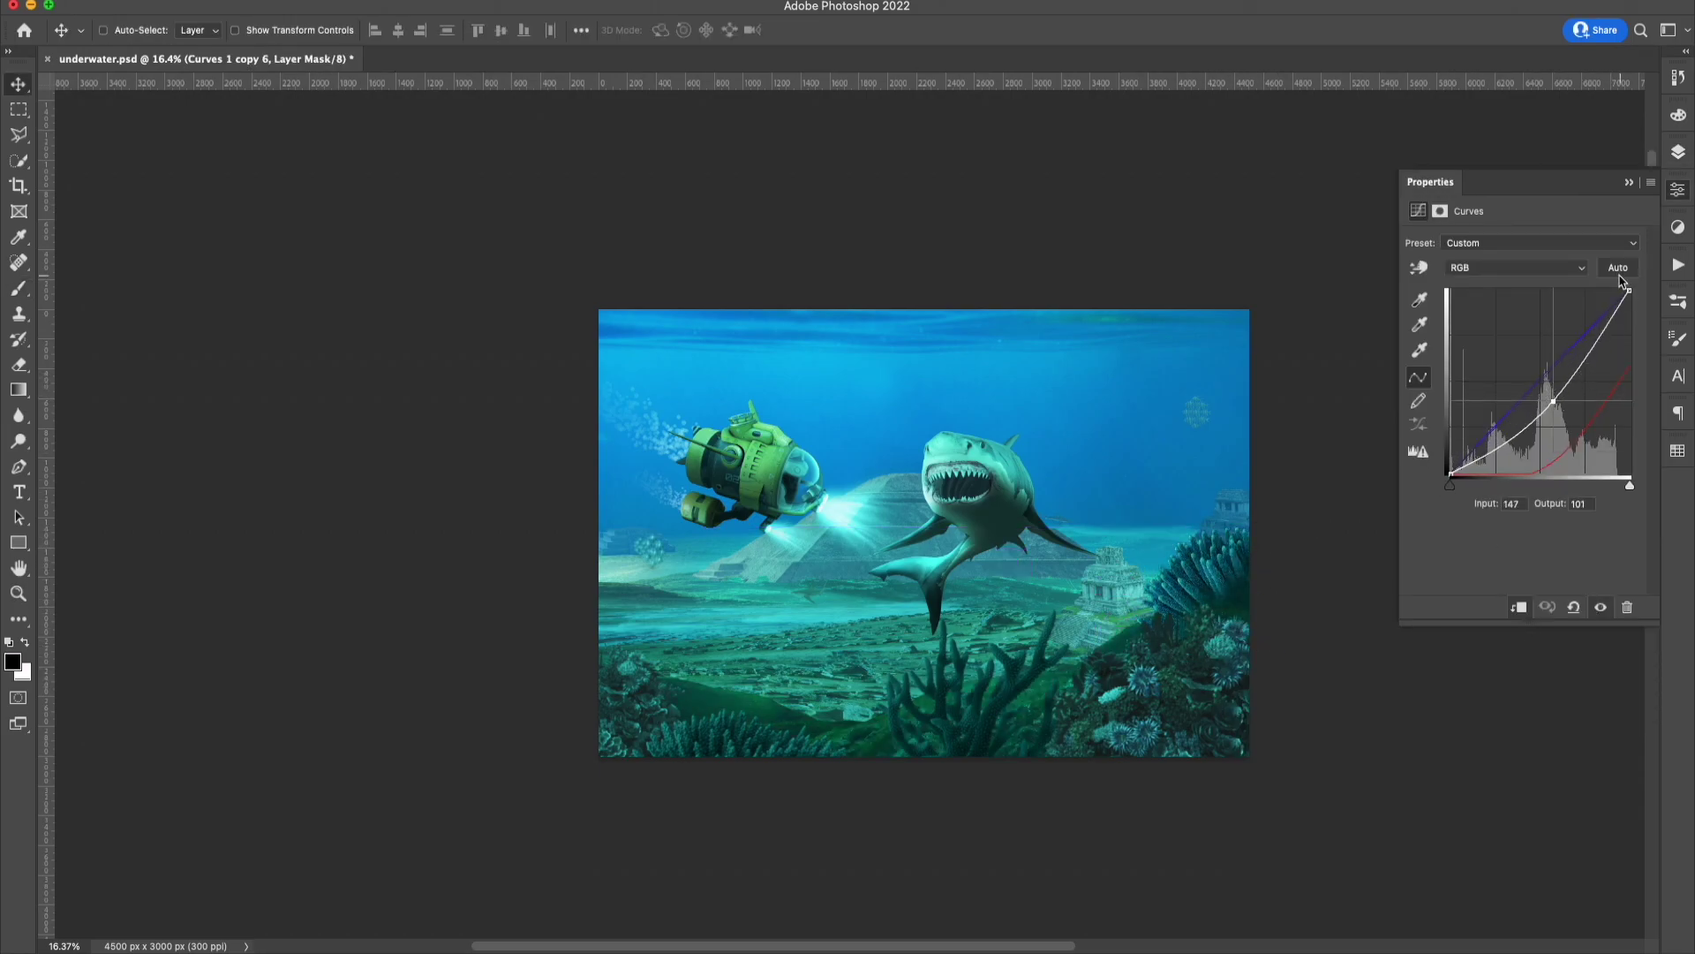
left_click(1679, 152)
scroll(1554, 441, "up", 2)
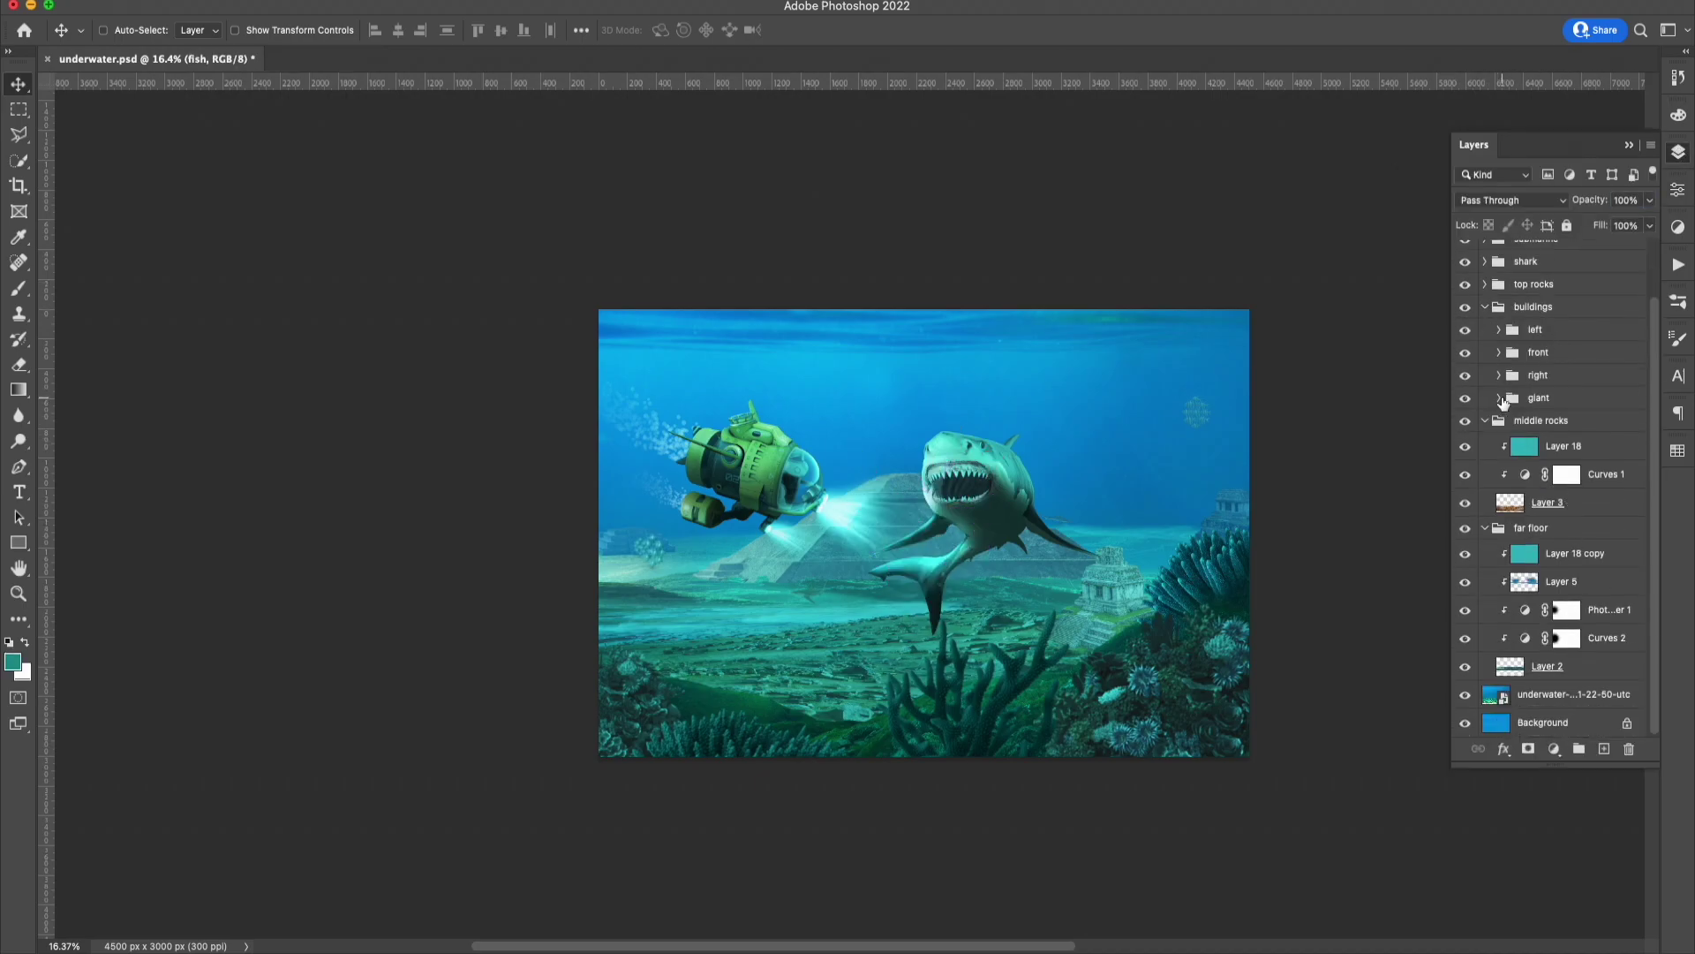
scroll(1504, 402, "up", 2)
Duplicate the right coral reef with its adjustments into the buildings group, merge it and place it mid-canvas.
left_click(1578, 315, "shift")
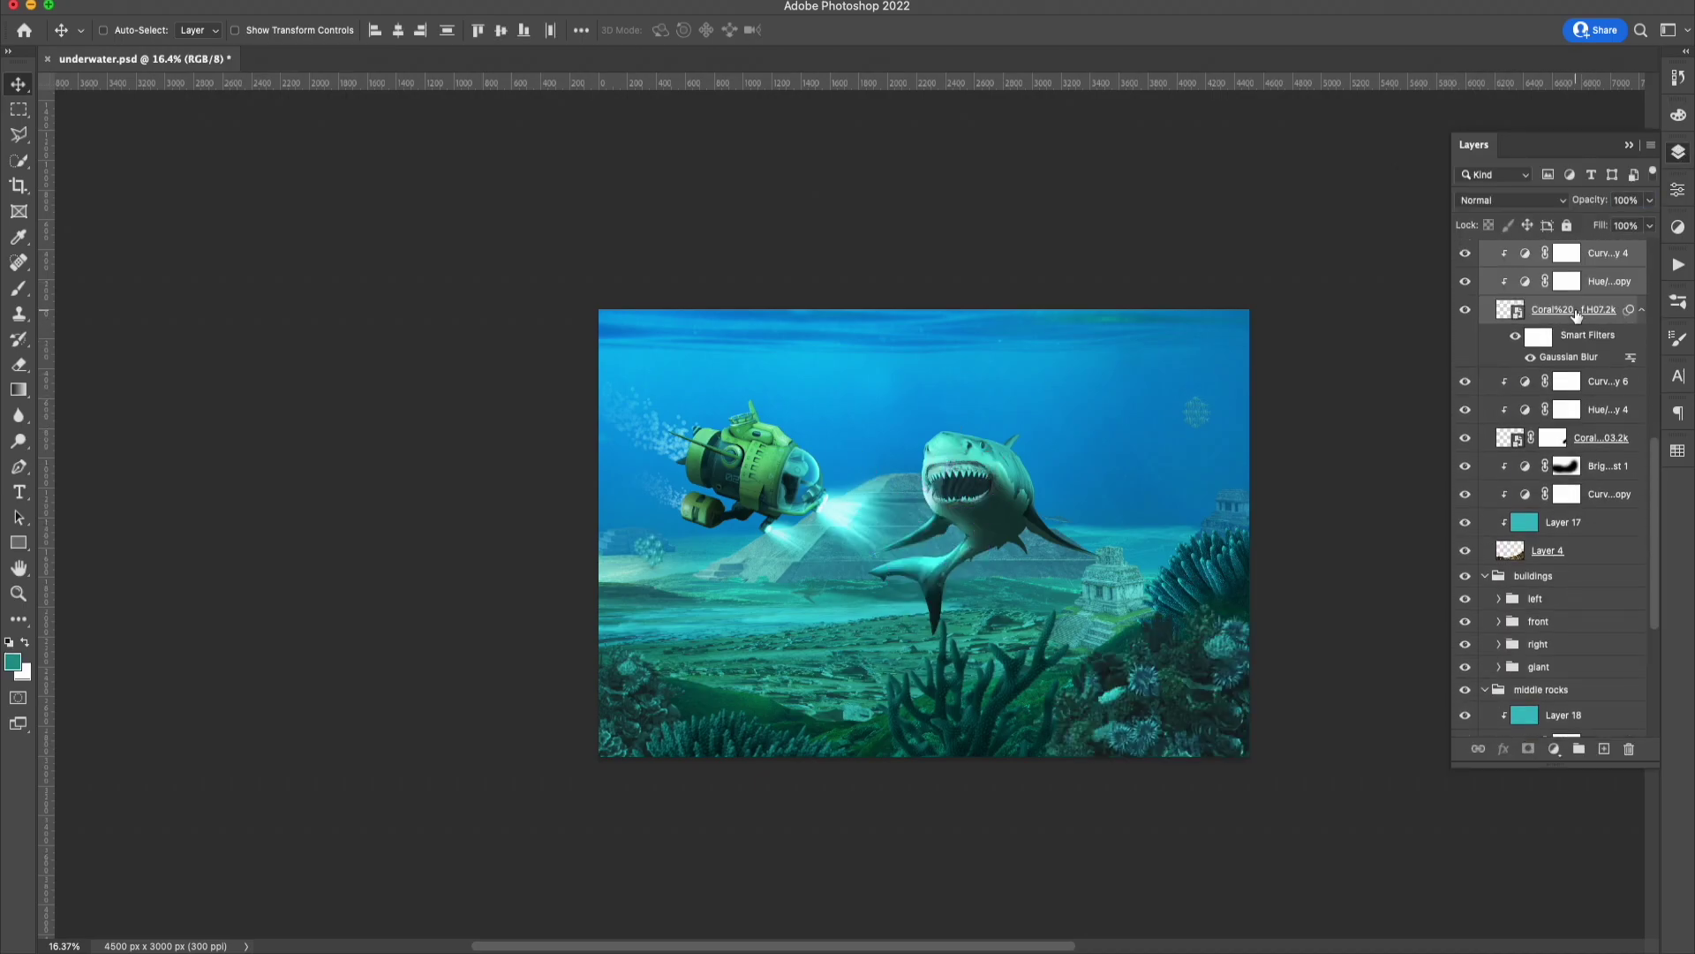
left_click_drag(1577, 315, 1536, 587)
mouse_move(1068, 715)
left_mouse_down()
mouse_move(865, 570)
mouse_move(839, 572)
left_mouse_up()
right_click(839, 572)
key("Escape")
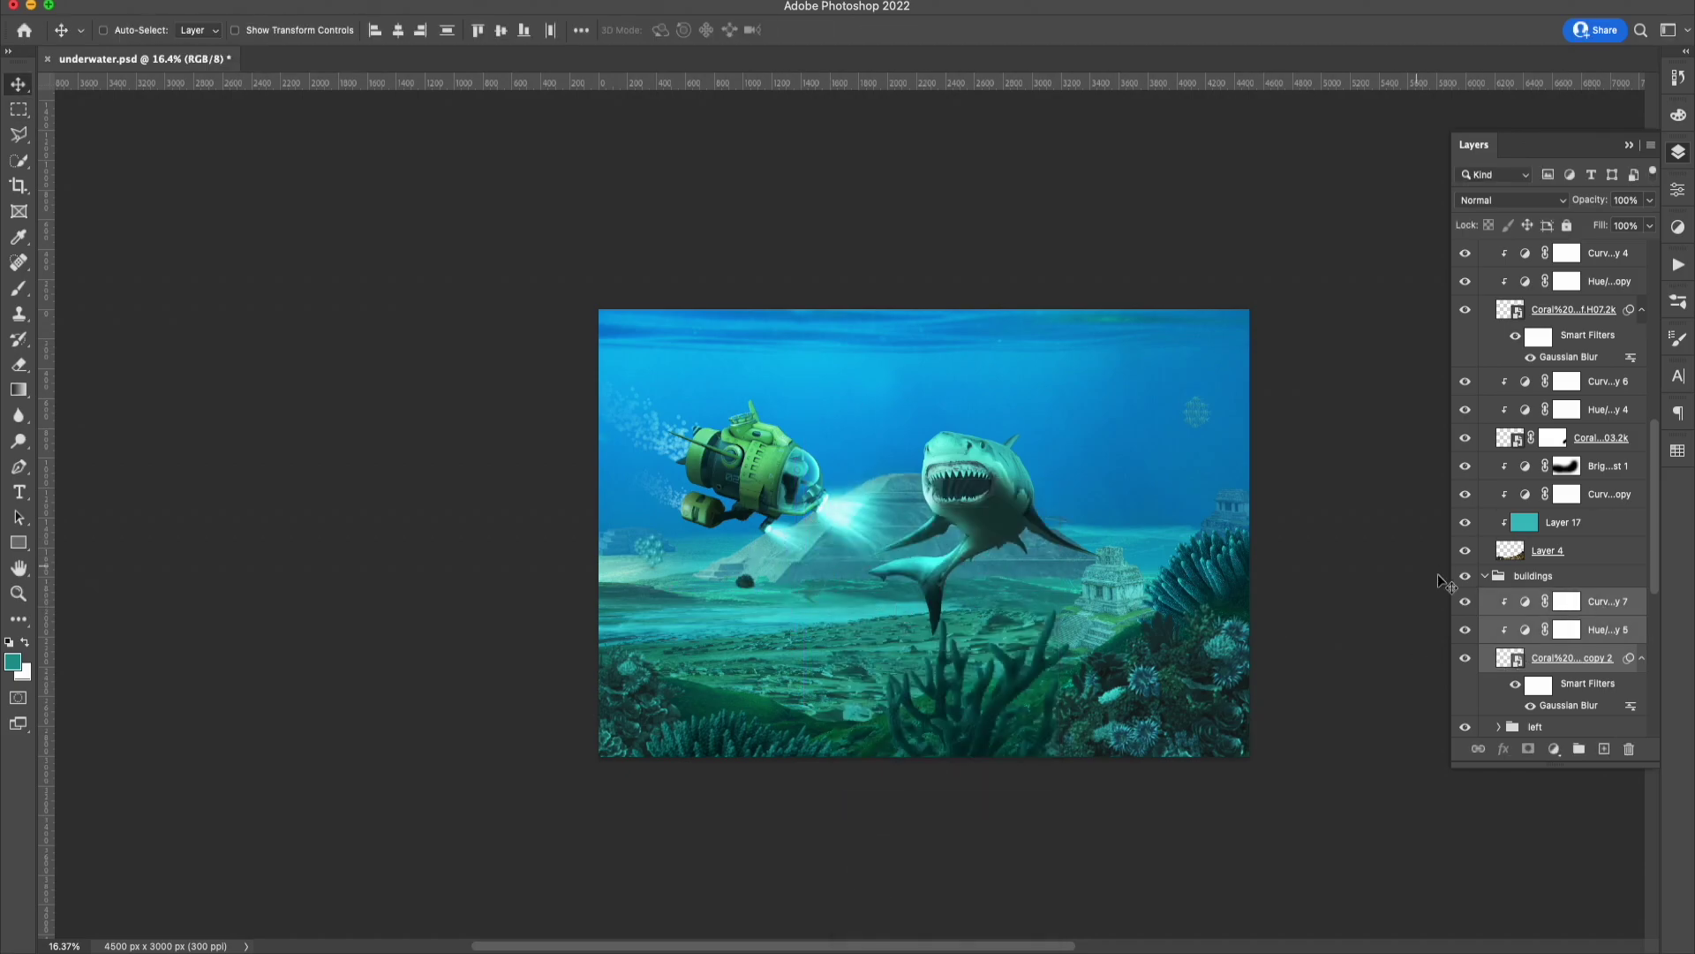
double_click(1525, 601)
left_click(1678, 152)
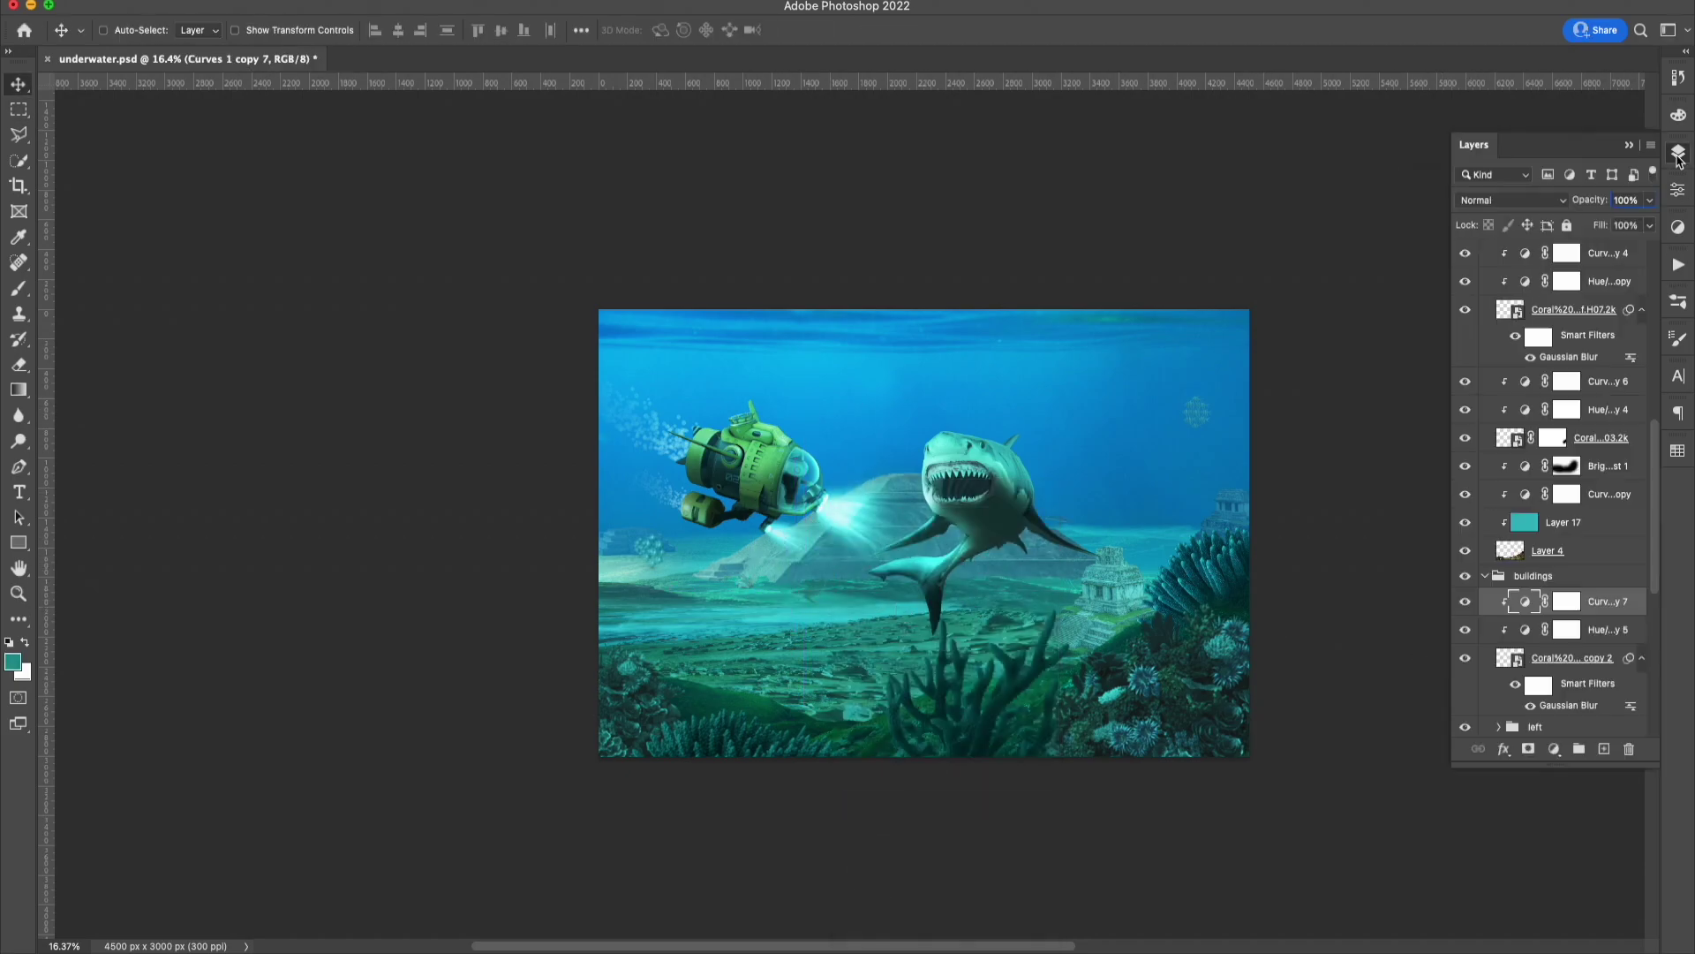
left_click(1565, 601)
left_click(1565, 658, "shift")
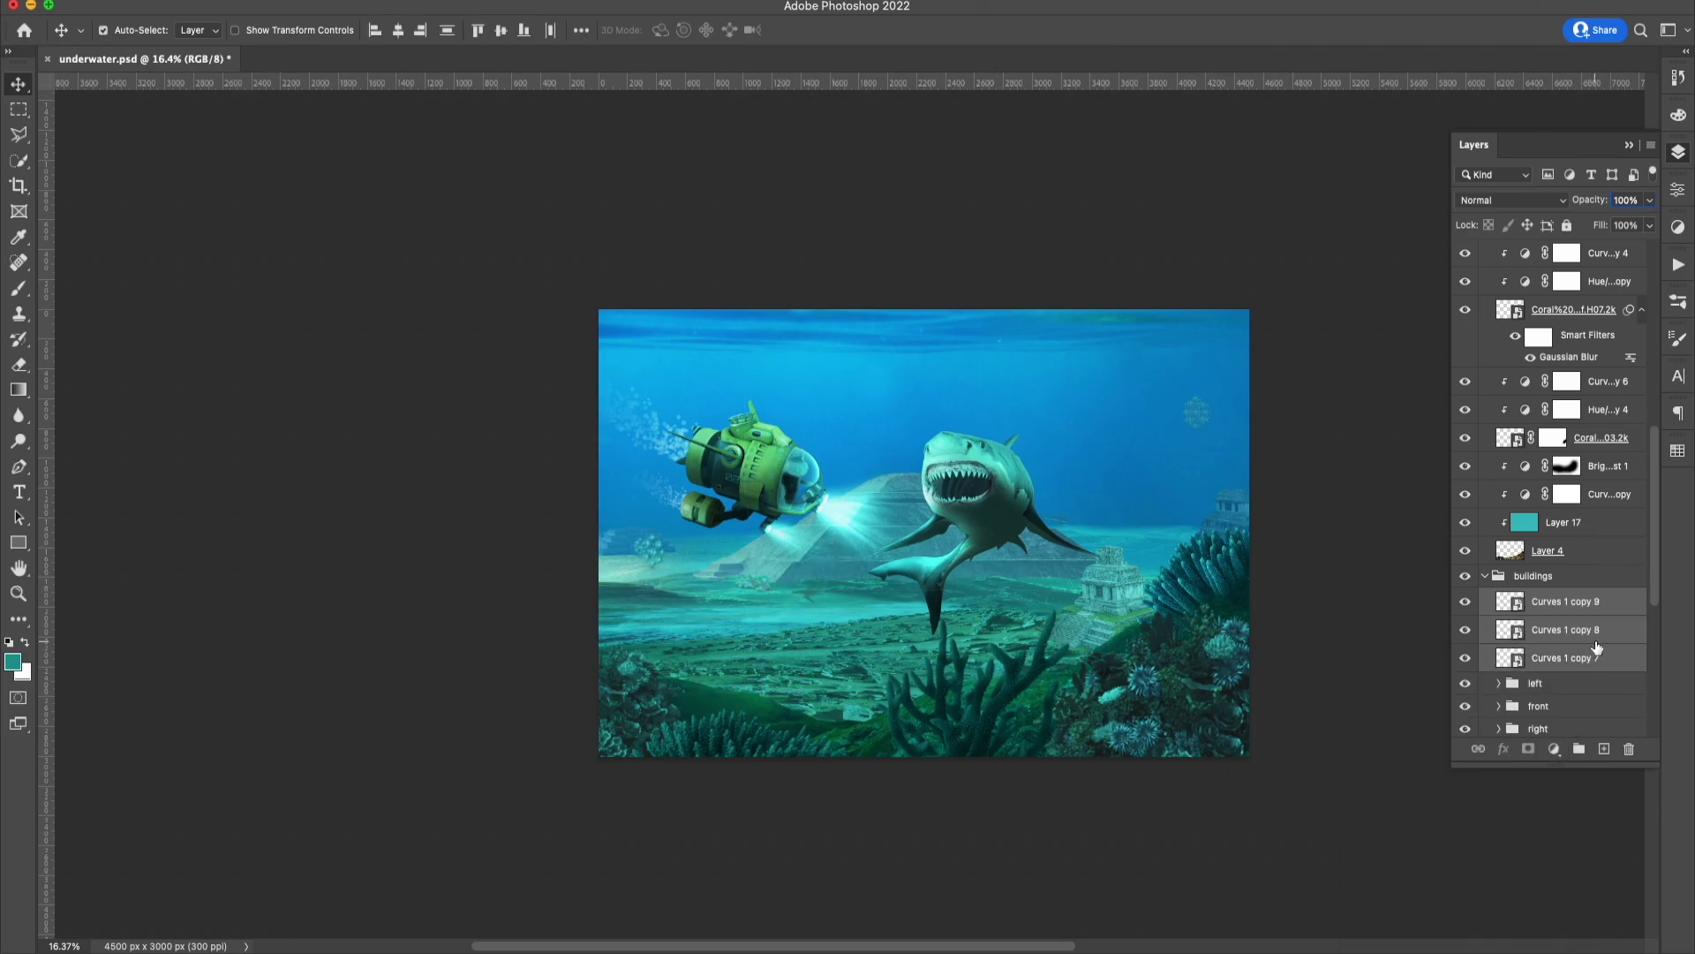
Copy a building piece at 40% opacity and scatter its copies among the seabed ruins.
right_click(1565, 629)
left_click(1412, 757)
left_click_drag(781, 583, 777, 574)
key("m")
right_click(717, 530)
key("Escape")
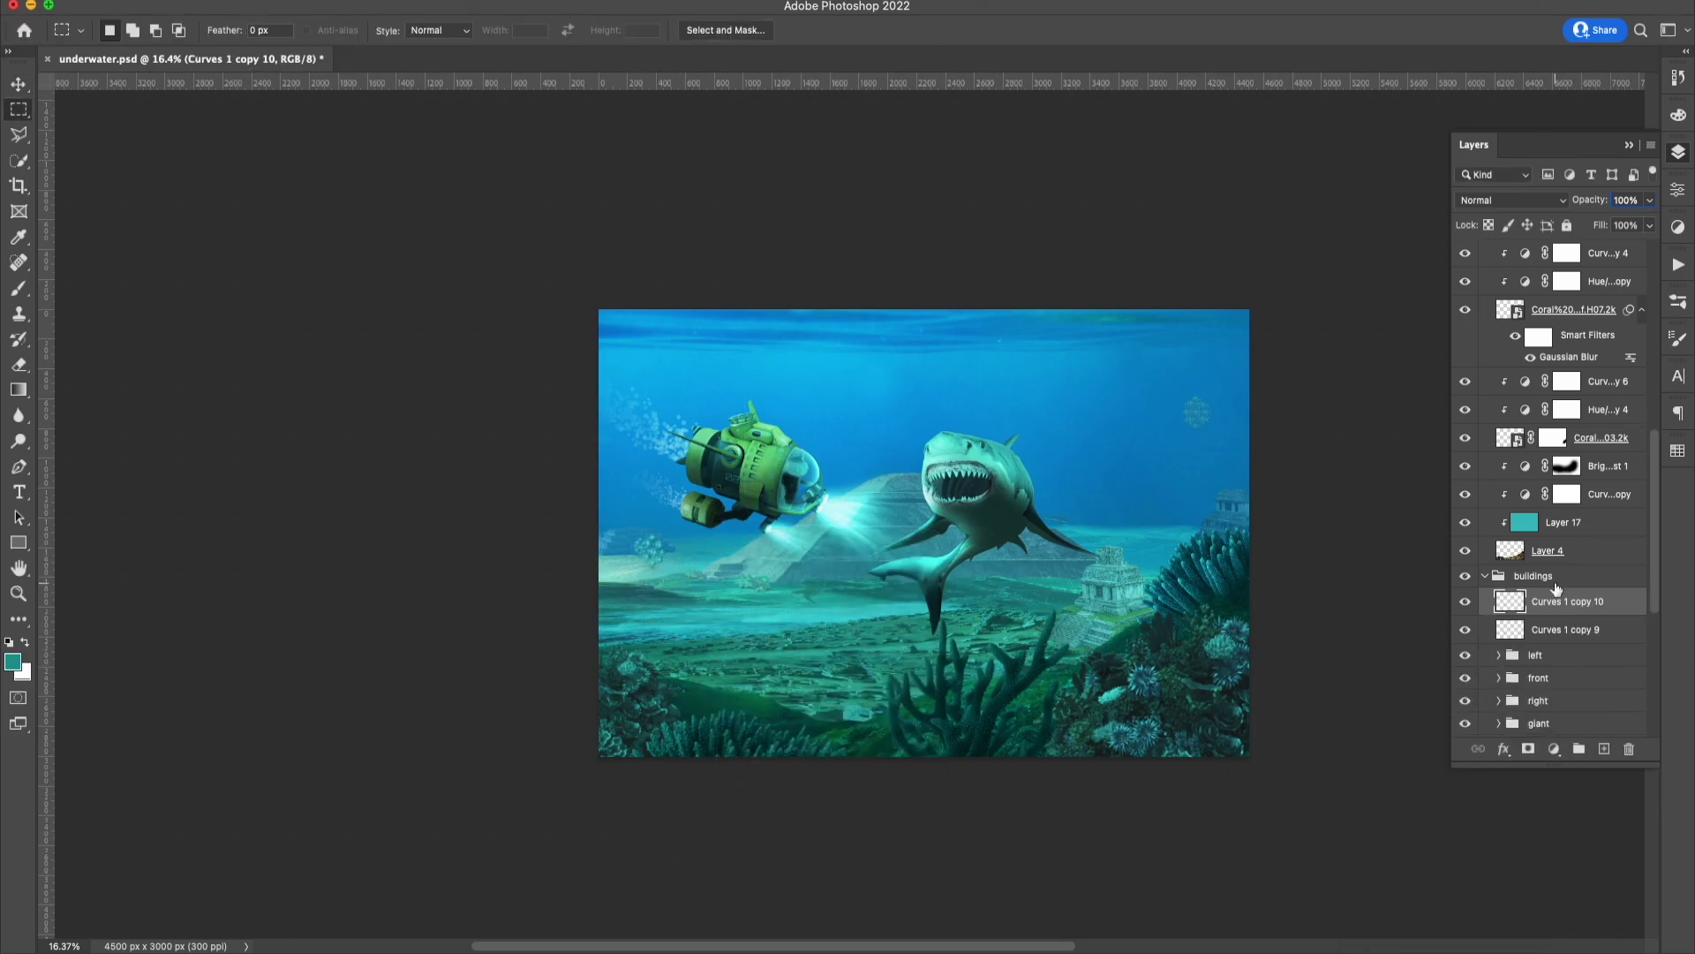
key("v")
left_click_drag(1051, 574, 1006, 612)
key("4")
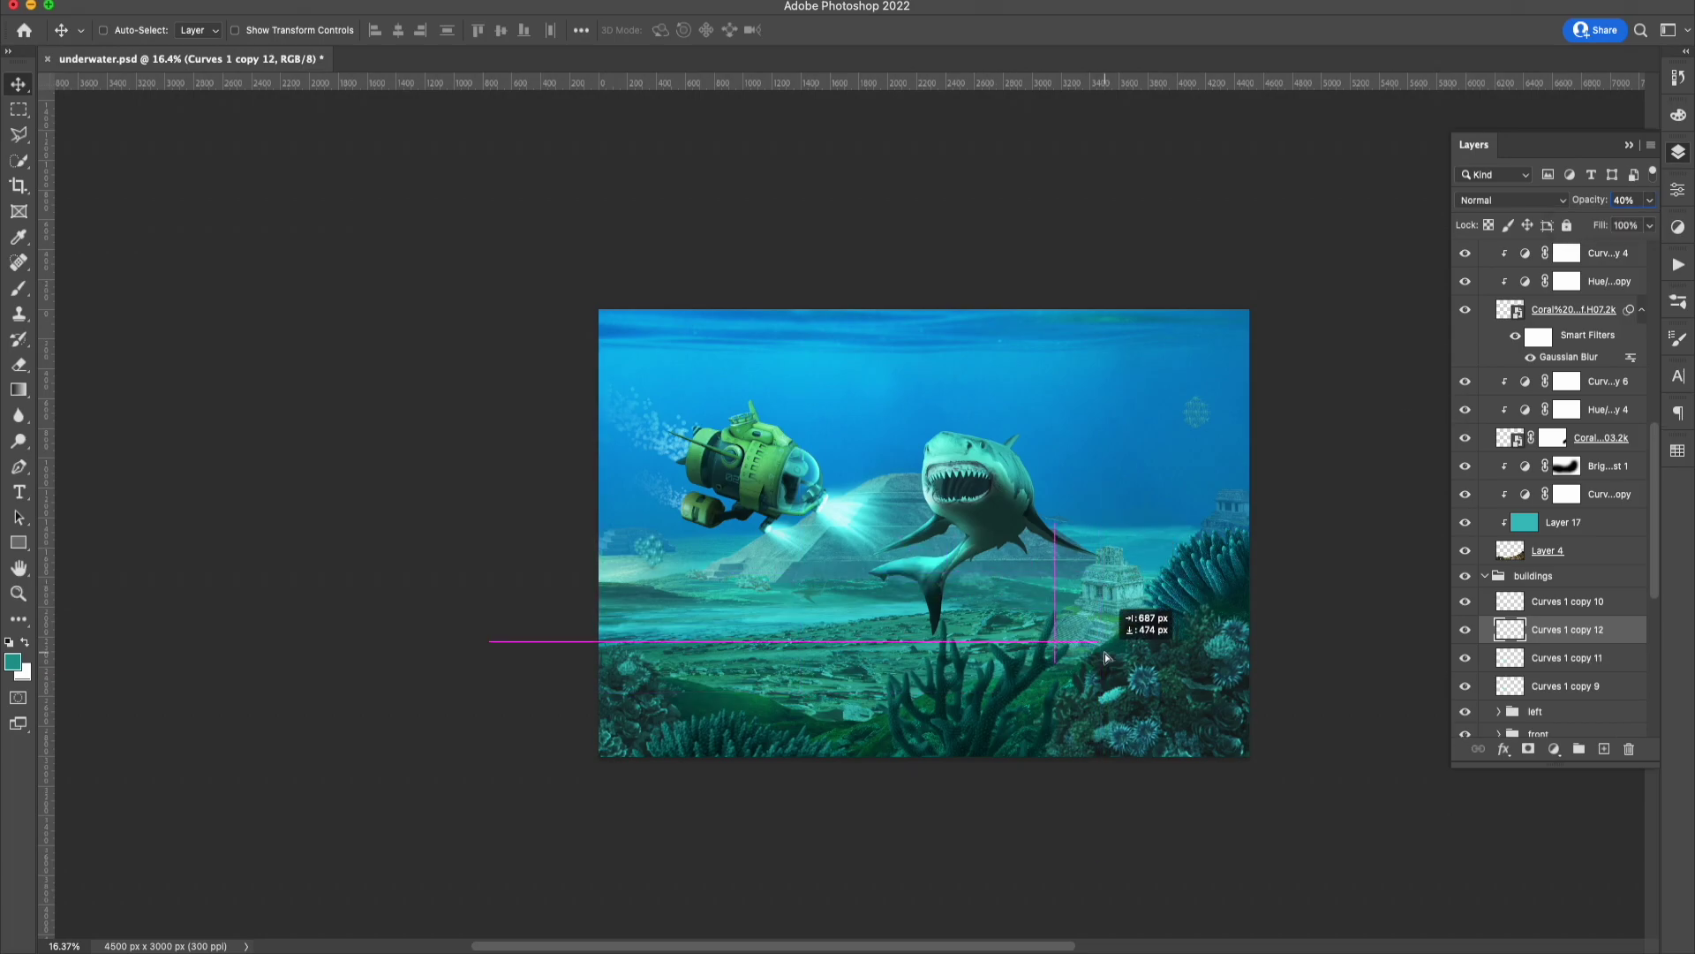
left_click_drag(1106, 657, 1106, 657)
left_click(1568, 601)
scroll(1554, 530, "down", 5)
Add an Exposure adjustment with an inverted black mask, clipped to the buildings group.
left_click(1554, 749)
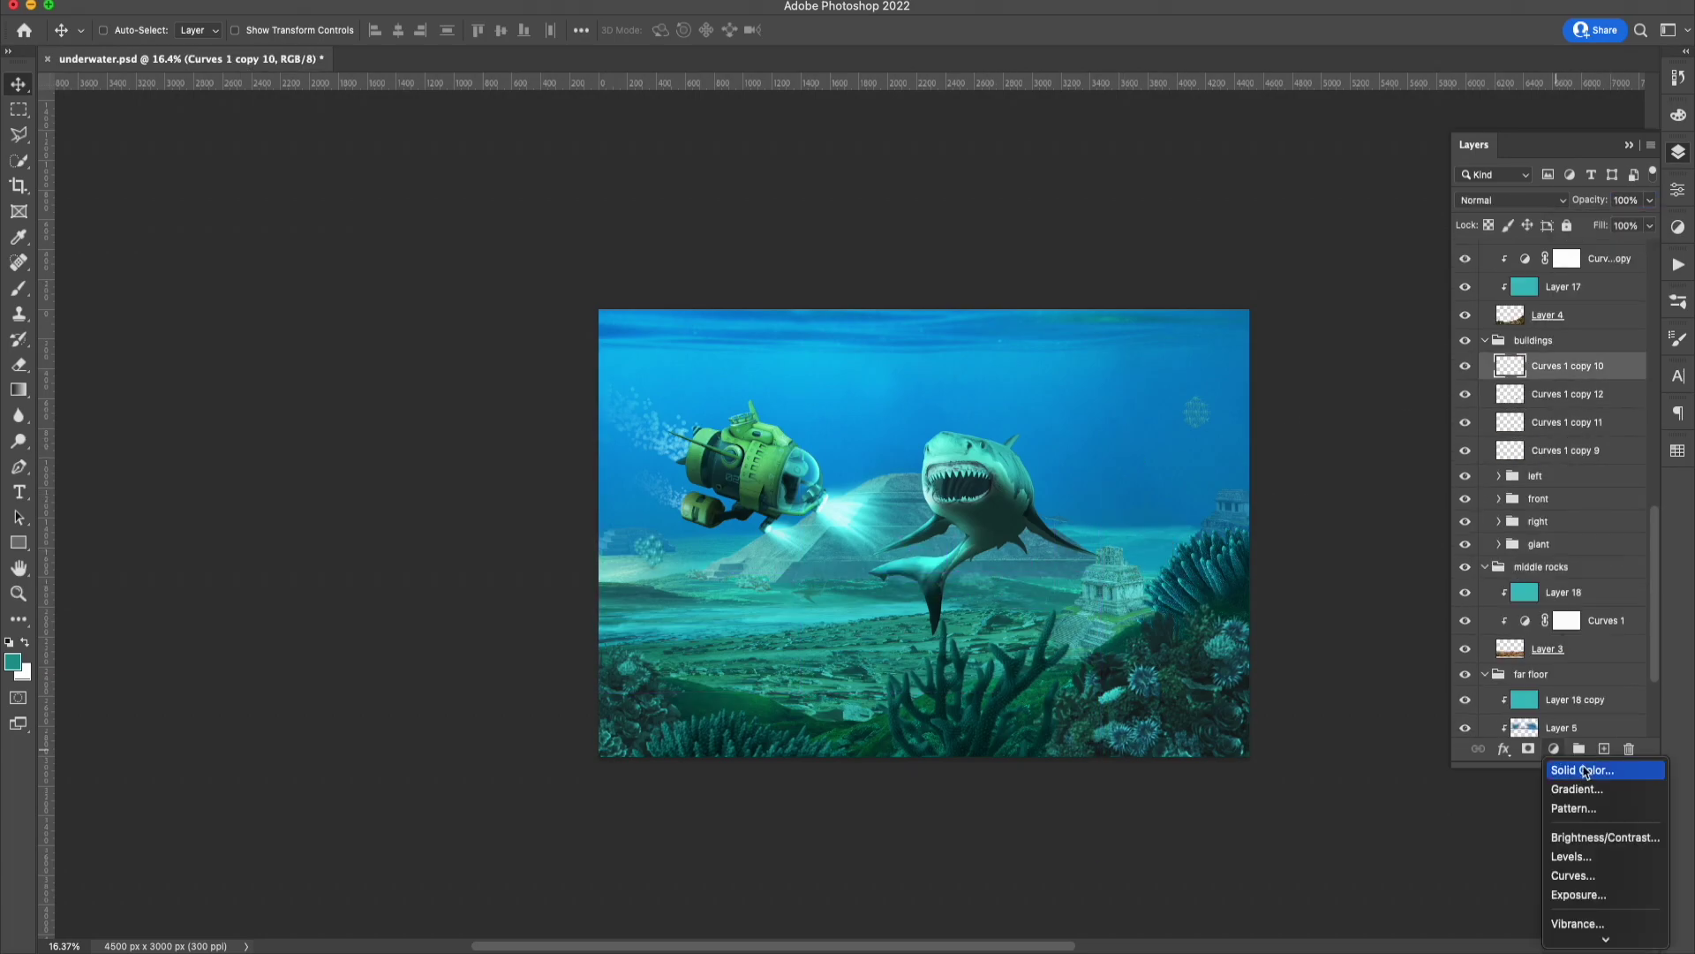
left_click(1578, 895)
key("ctrl+i")
key("b")
key("ctrl+minus")
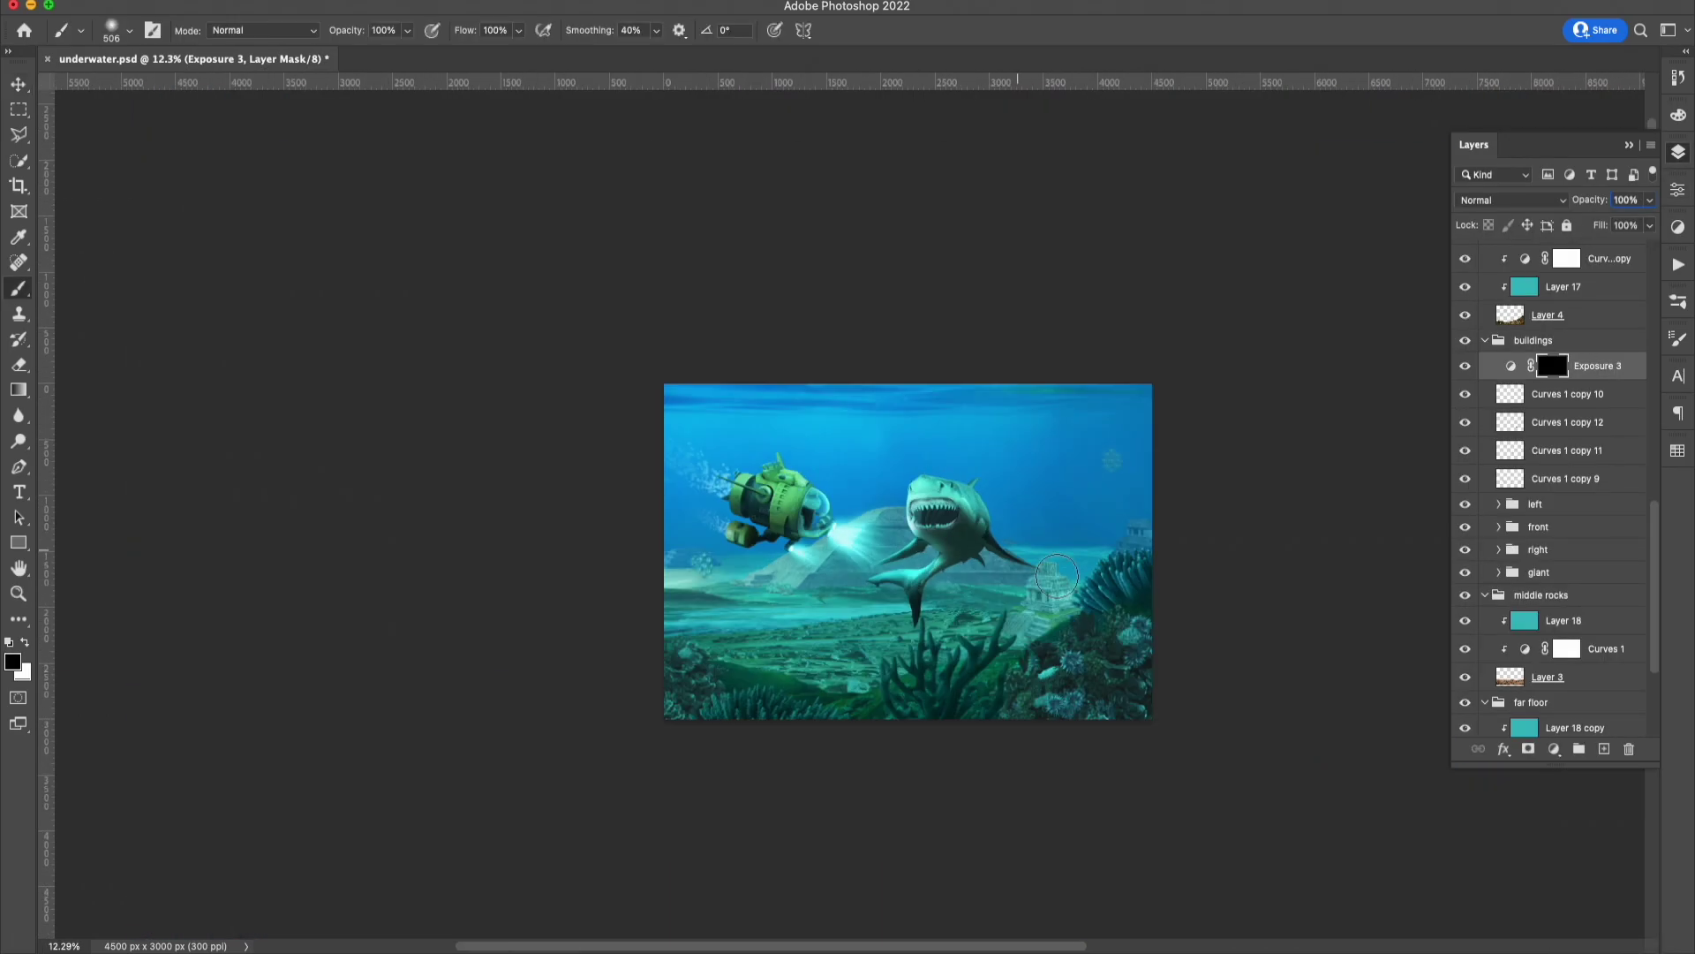
left_click_drag(1589, 365, 1575, 356)
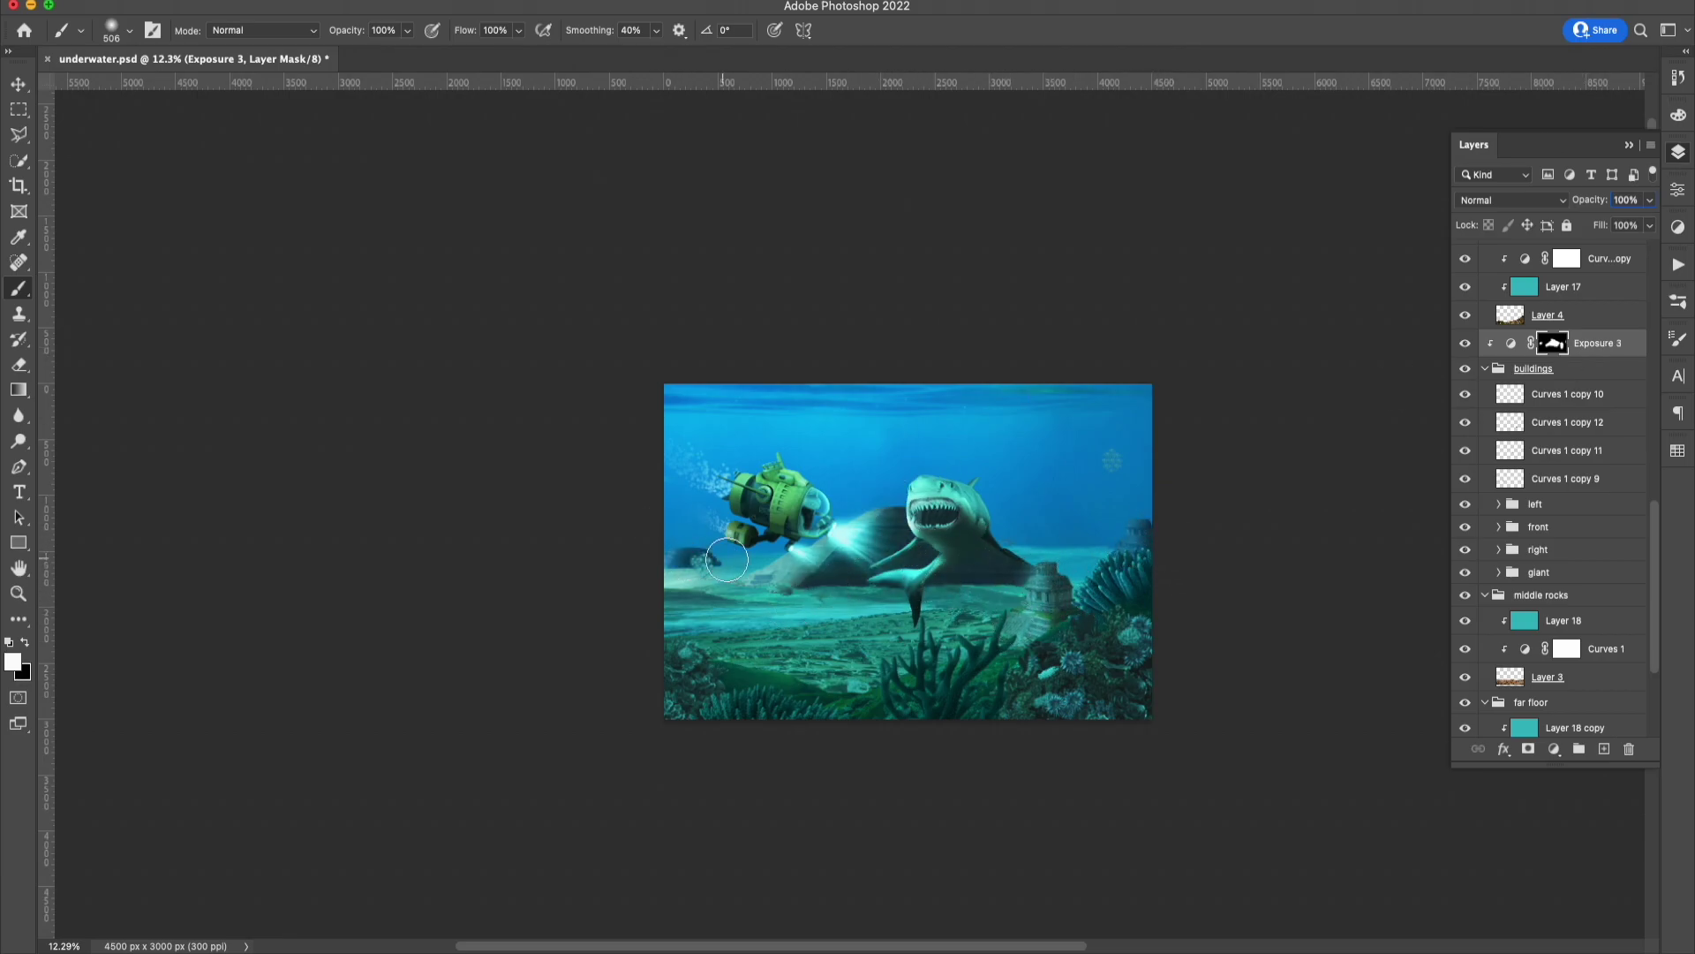
Duplicate the Exposure adjustment onto the far floor group with a black-filled mask.
left_click(1511, 342)
left_click(1678, 152)
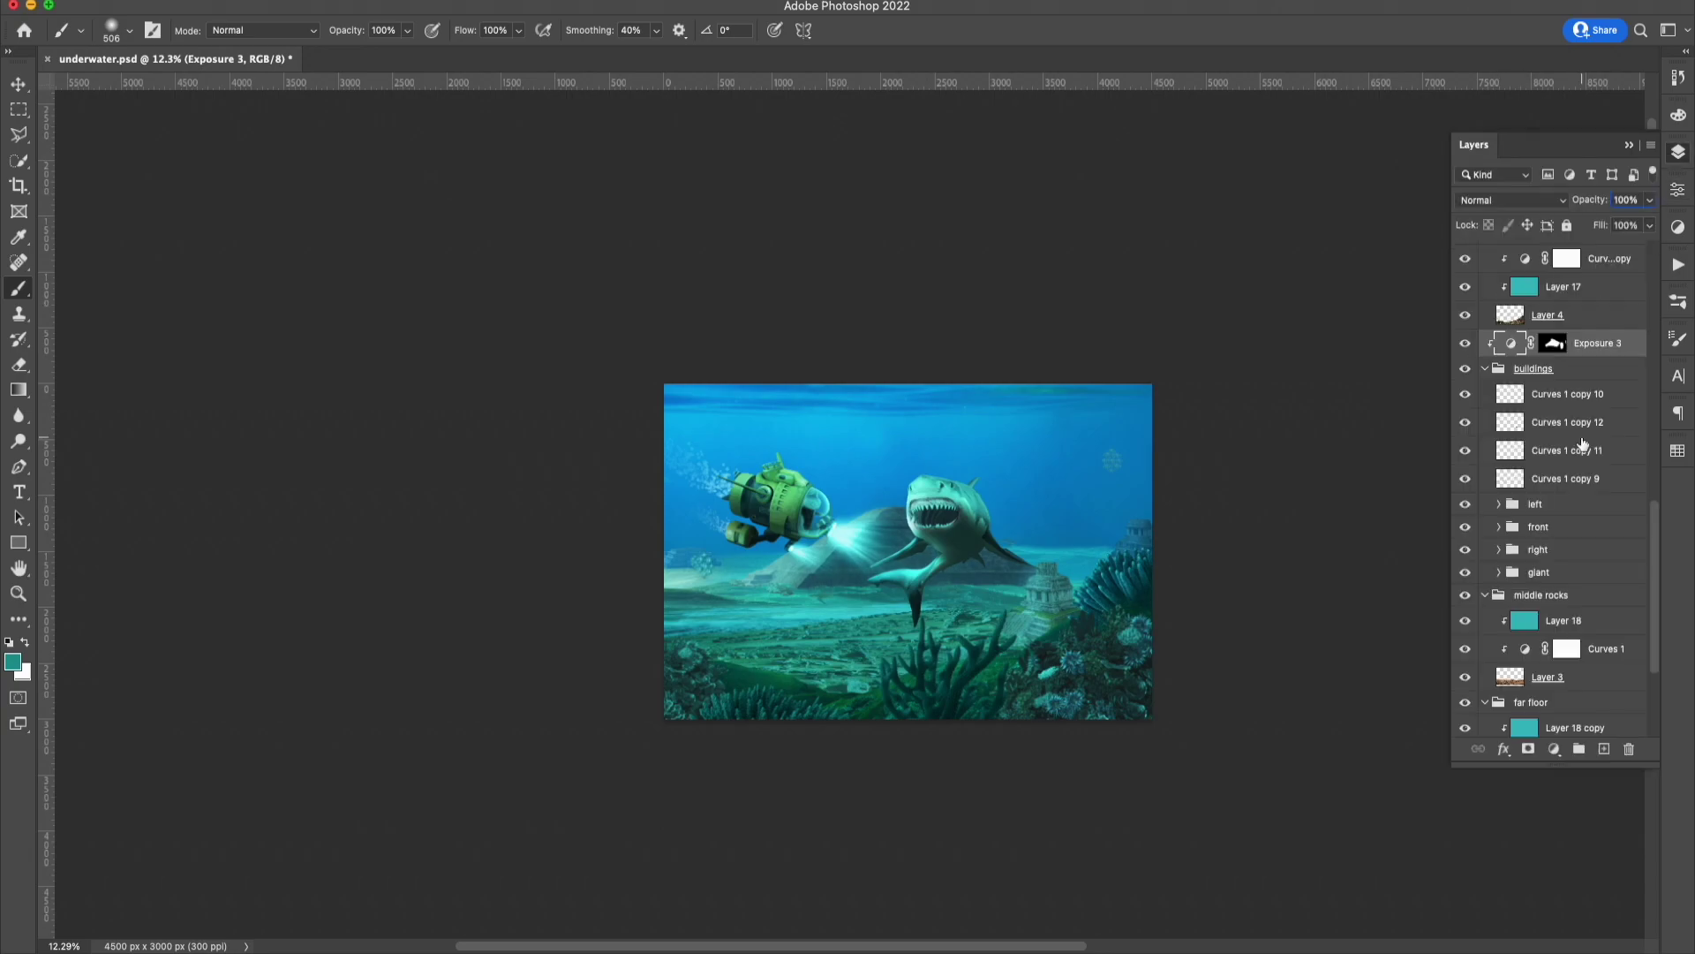
left_click(1485, 594)
left_click_drag(1554, 394, 1575, 680)
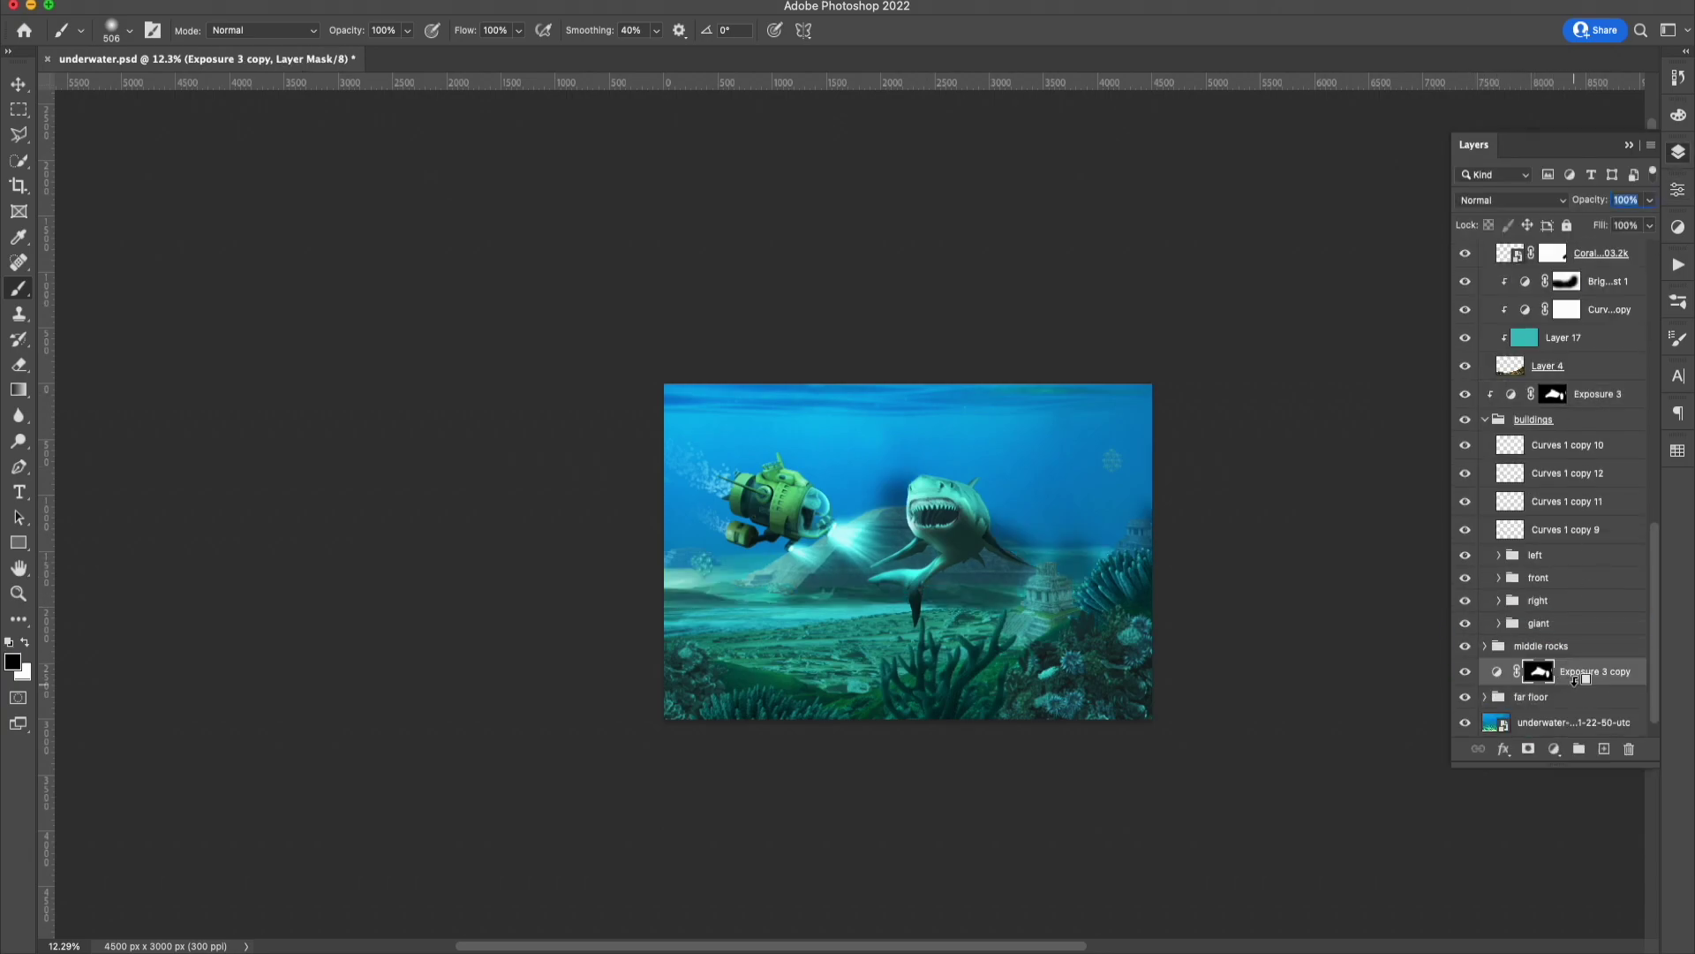
key("Return")
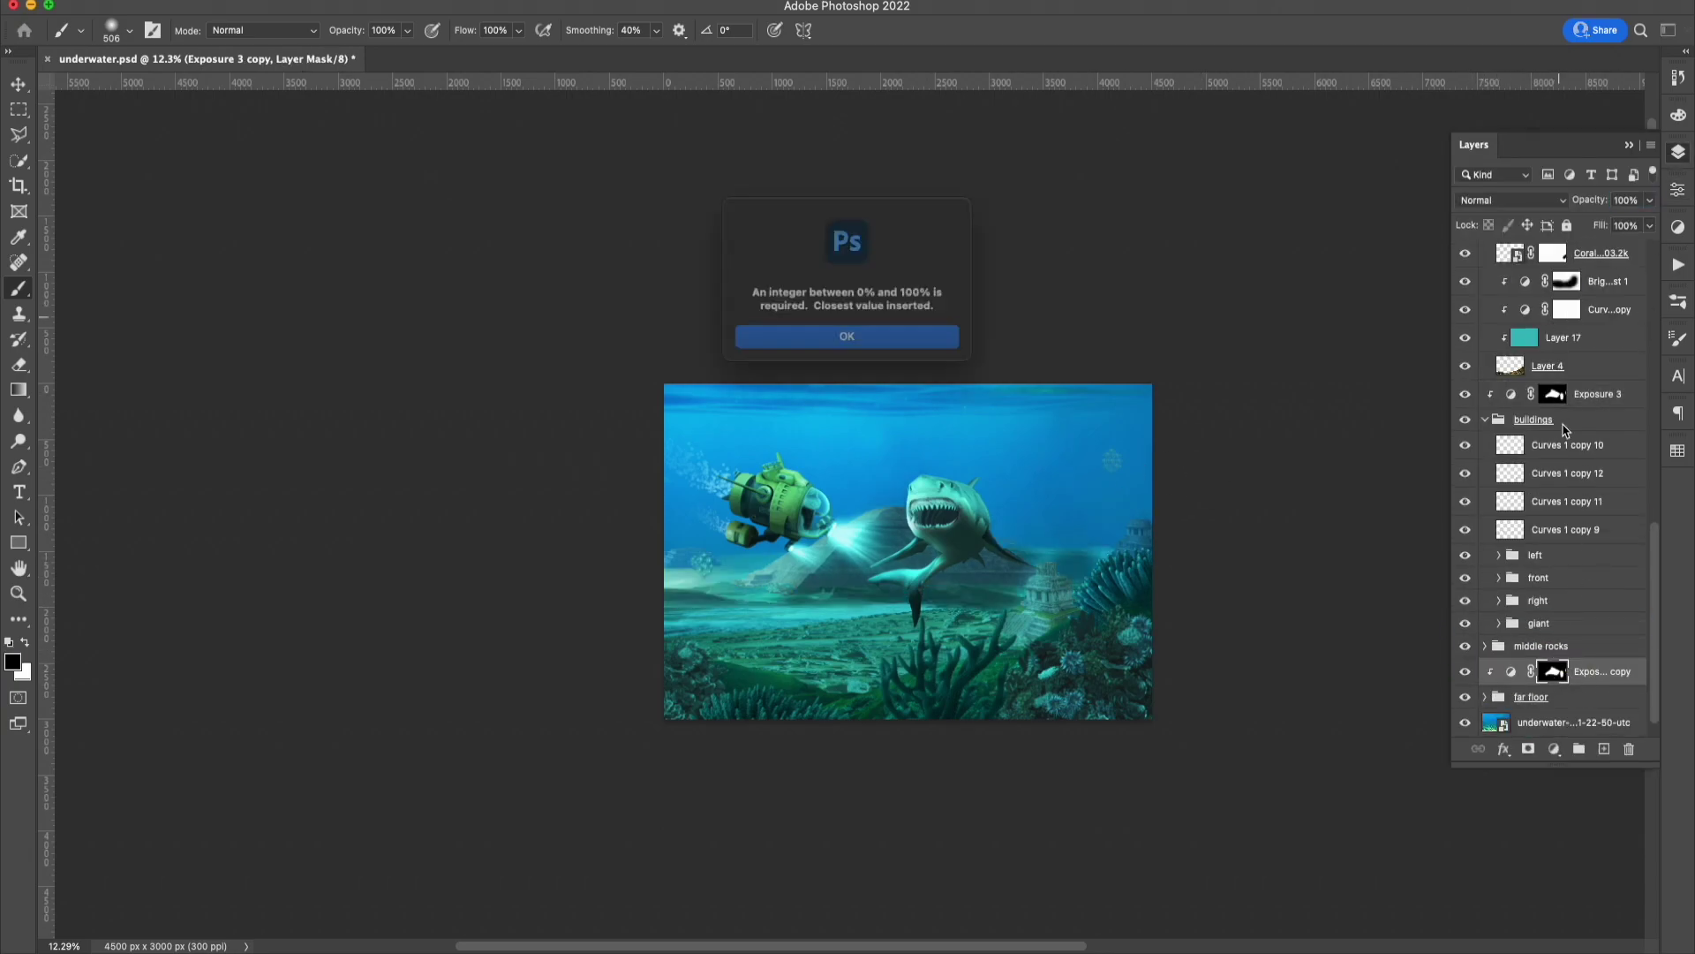
key("Return")
key("alt+BackSpace")
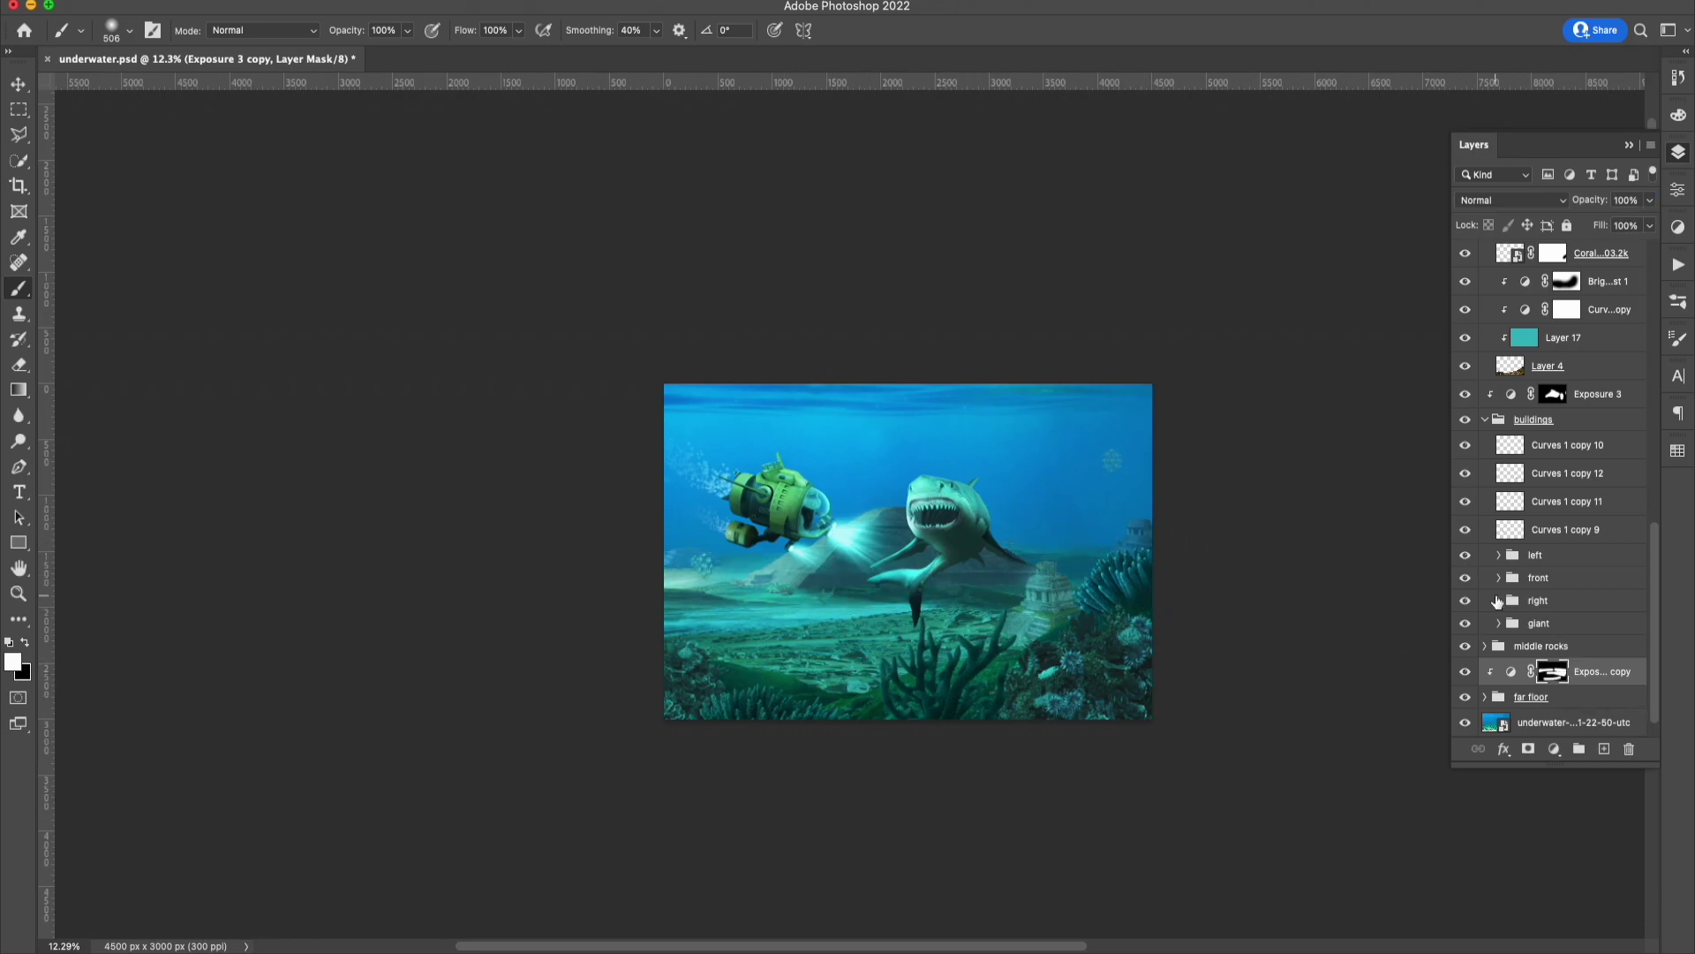
Add an Exposure copy to the middle rocks and brighten the lower-middle seabed through its mask.
left_click_drag(1576, 671, 1535, 654)
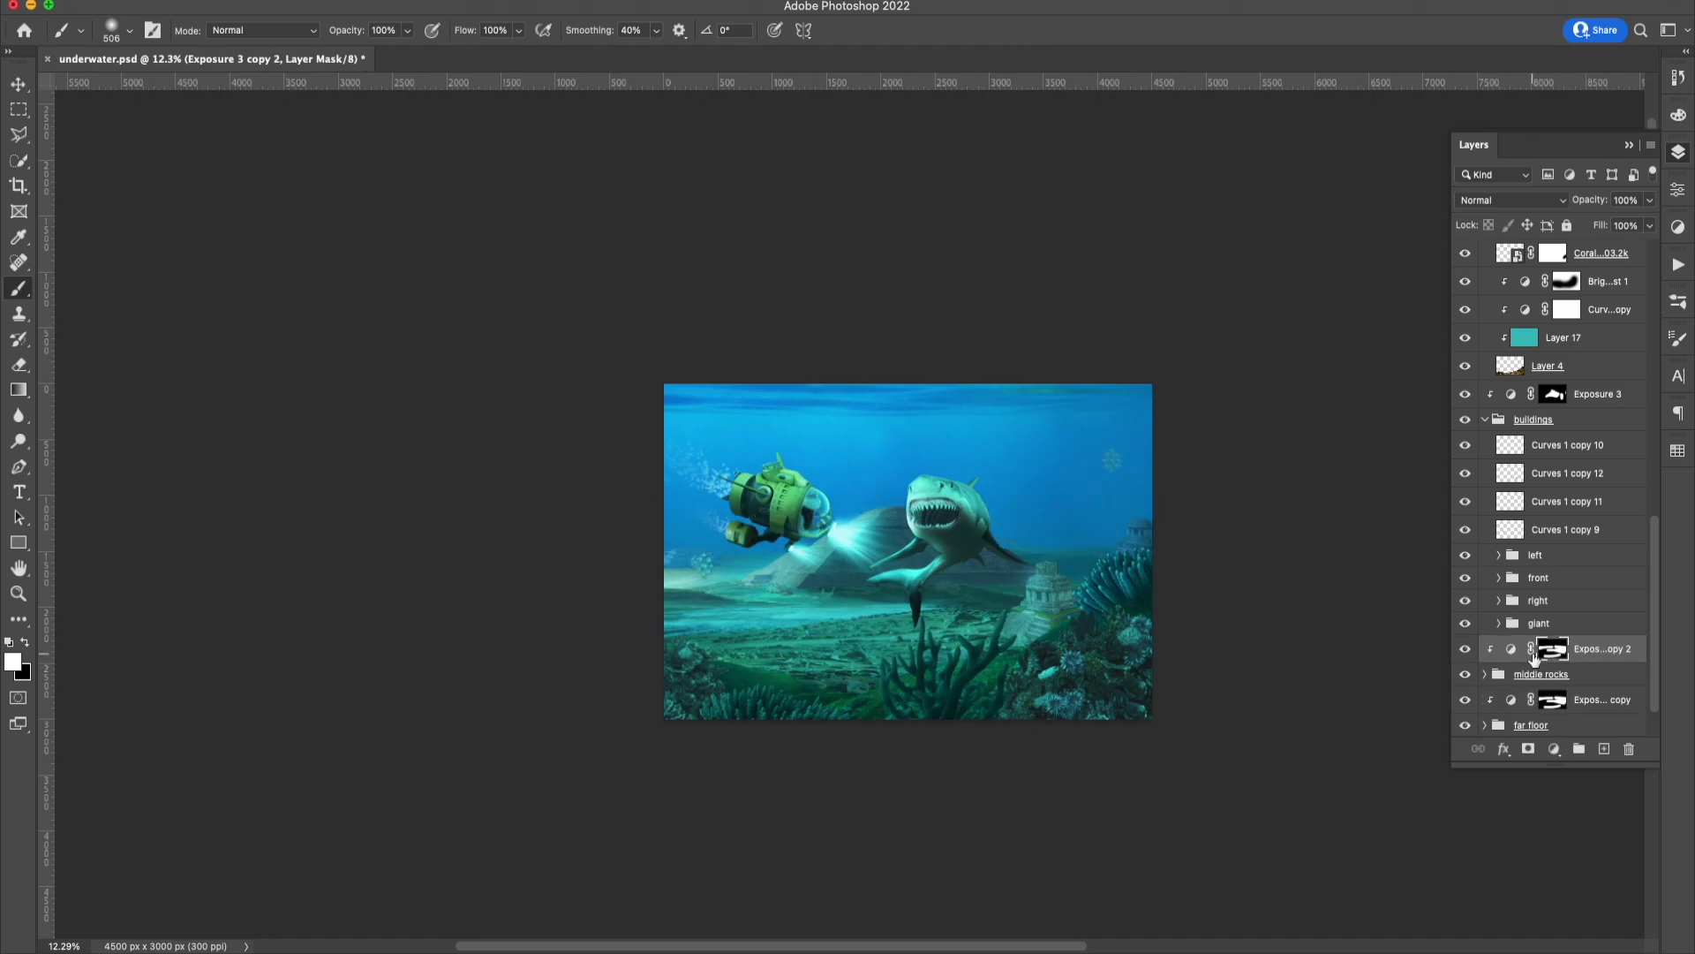
key("alt+BackSpace")
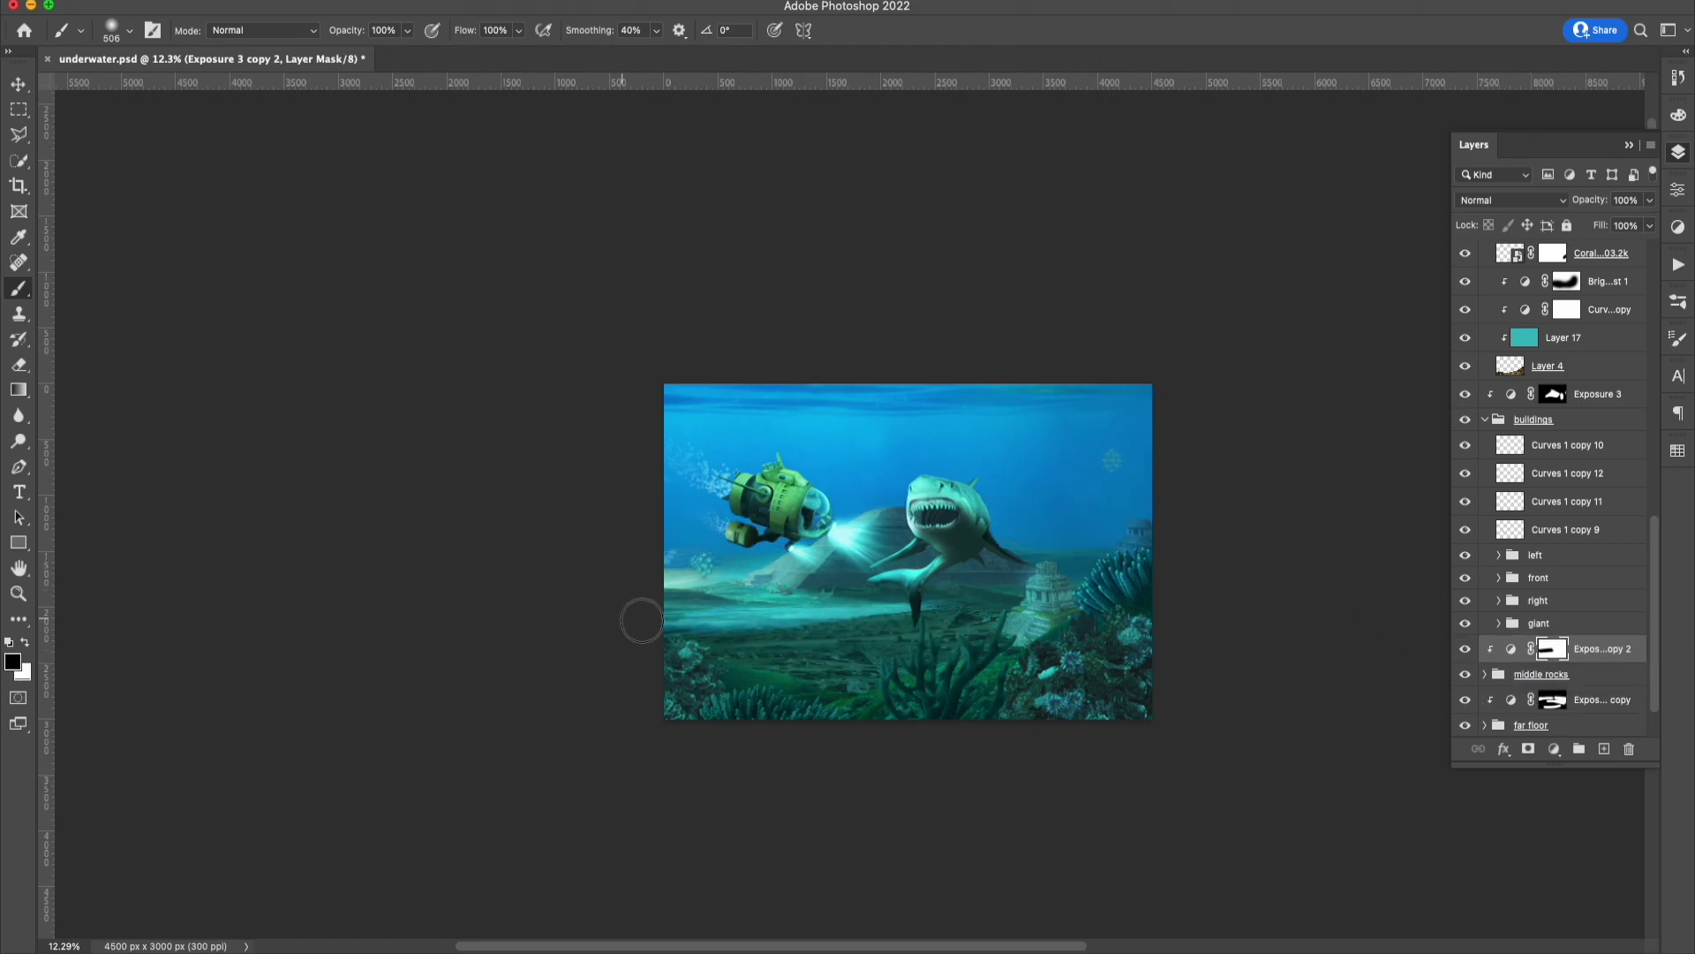
left_click_drag(642, 621, 1050, 608)
key("x")
scroll(1549, 506, "down", 10)
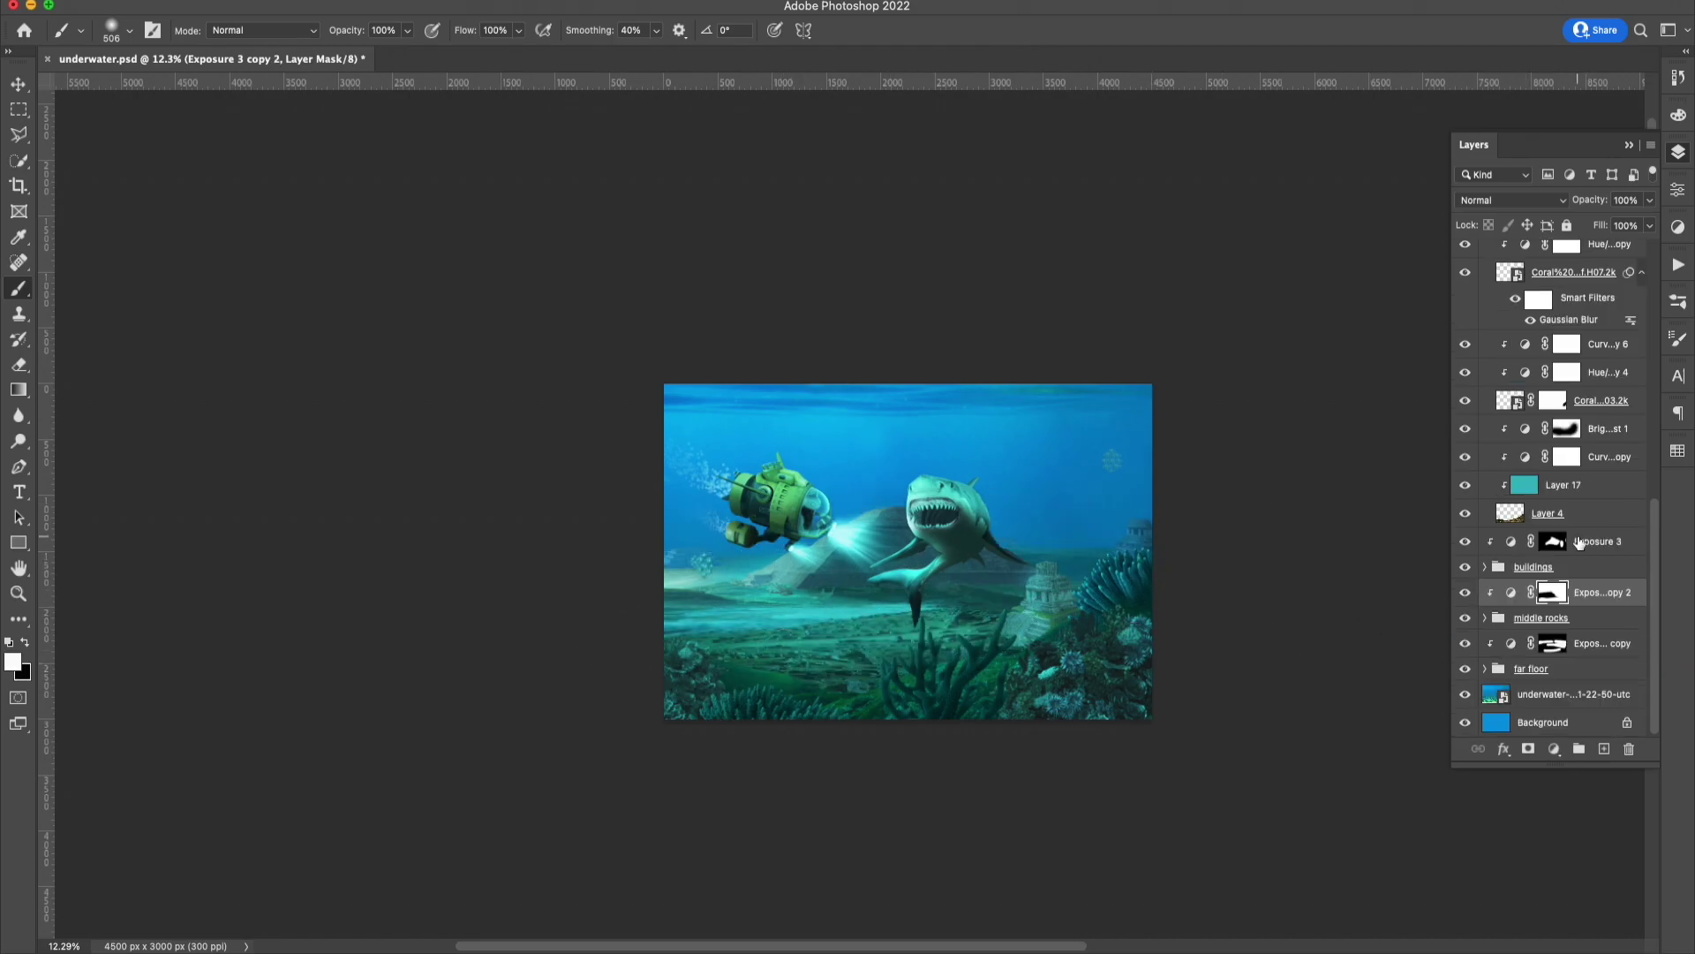
Select both Banggai fish layers and resize them with Free Transform.
left_click(1554, 527)
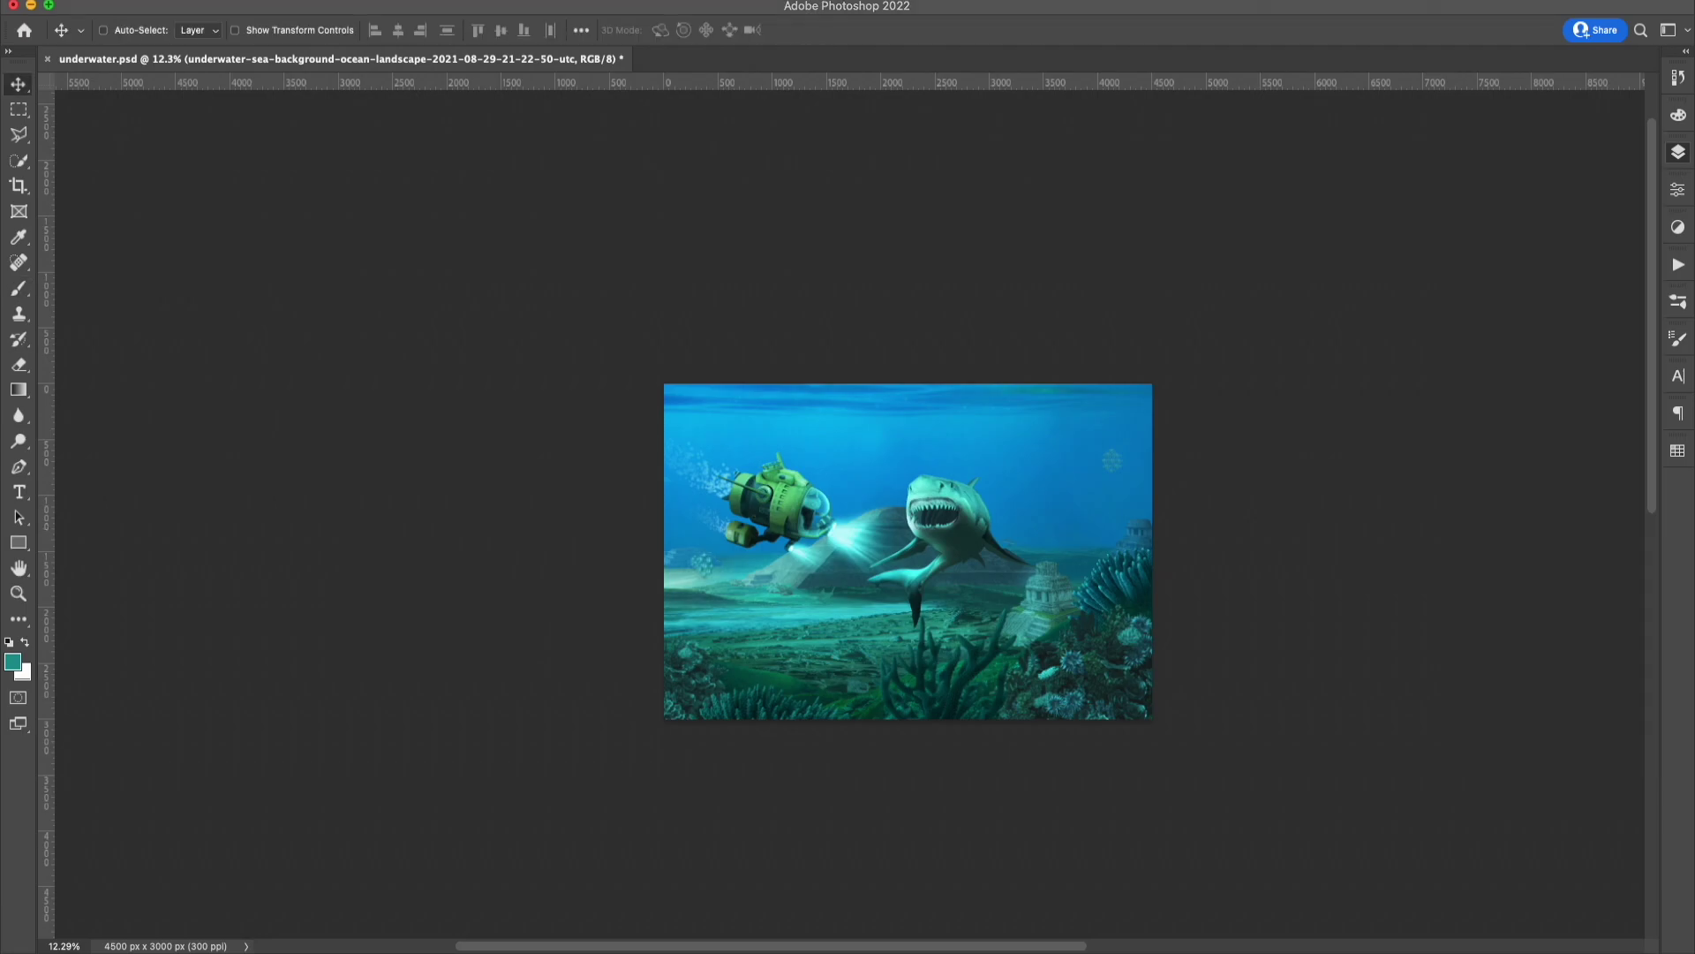
left_click(1678, 152)
left_click(1572, 526)
left_click(1572, 554, "shift")
right_click(924, 445)
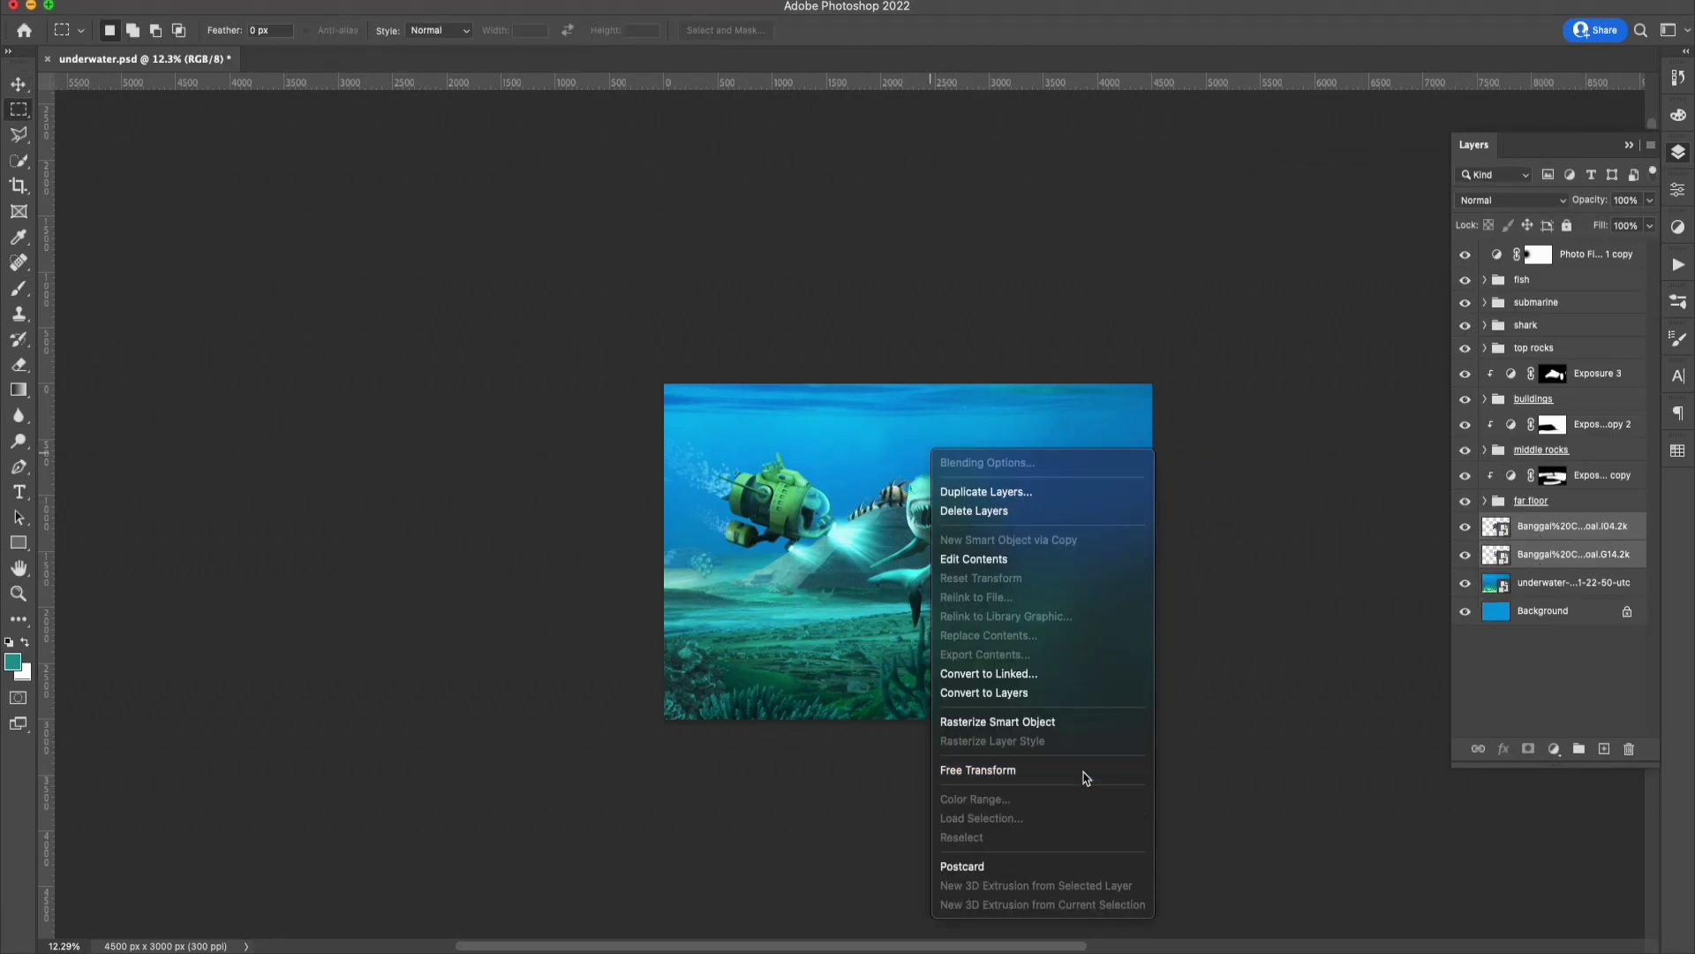
left_click(971, 758)
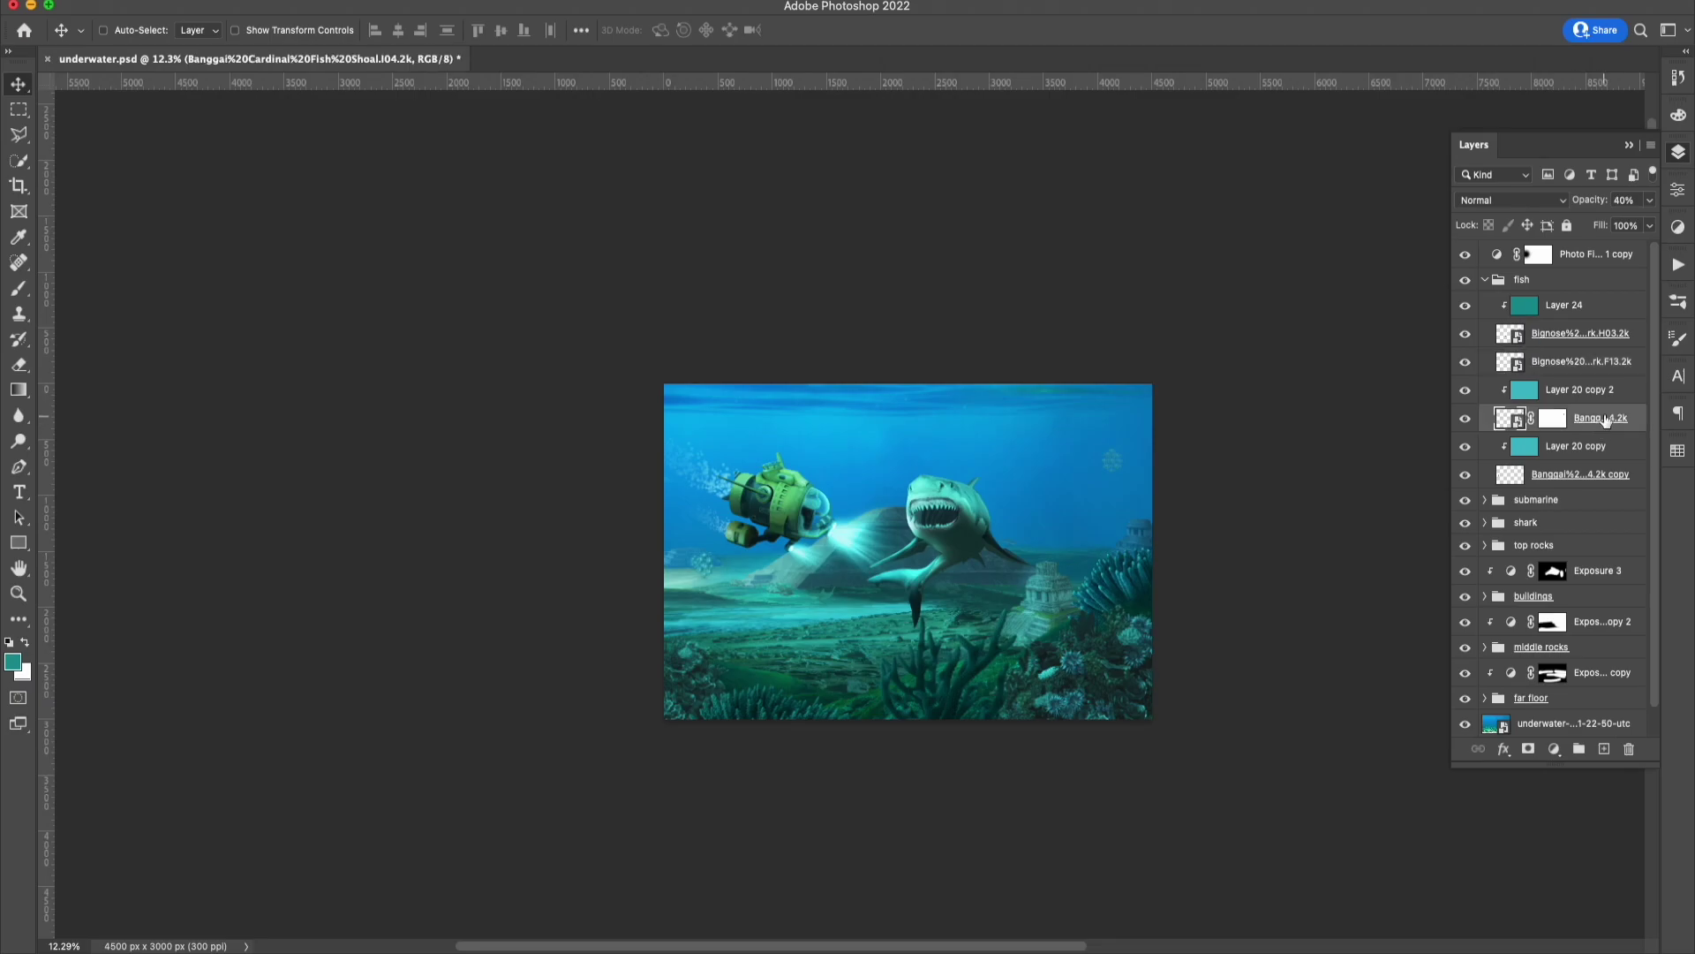
Move the Bignose fish beside the shark and place duplicated small fish around it.
left_click_drag(1059, 495, 1185, 401)
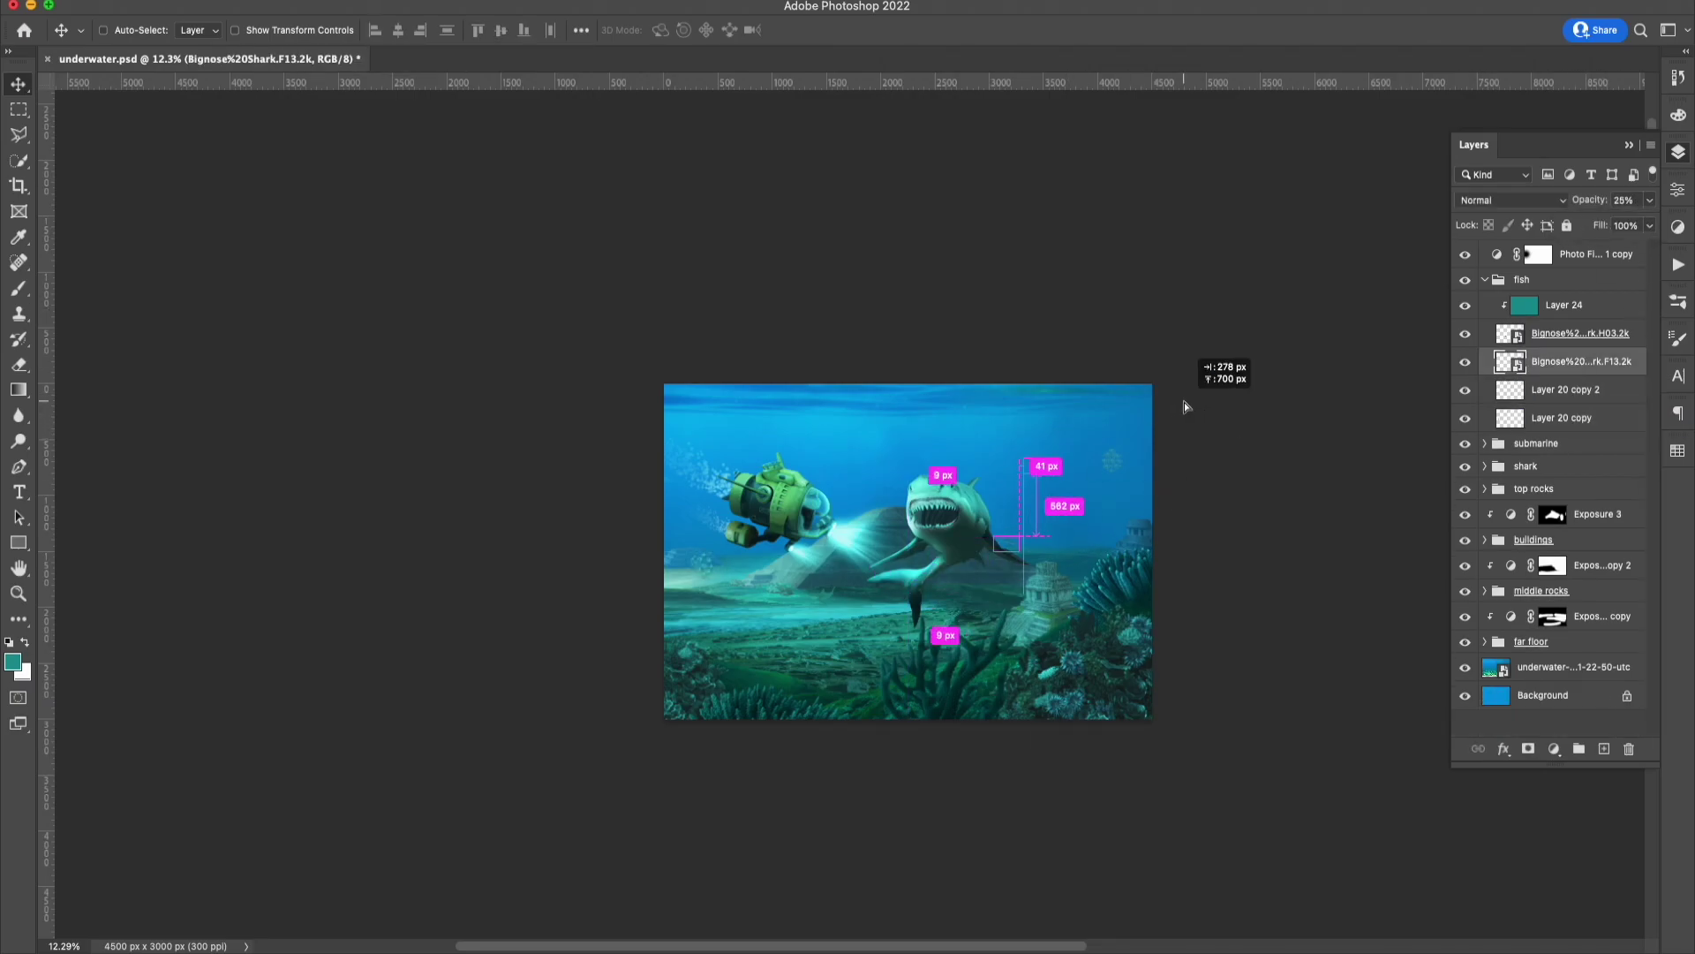
key("ctrl+t")
right_click(1080, 504)
left_click(1192, 897)
left_click(1543, 418)
key("ctrl+j")
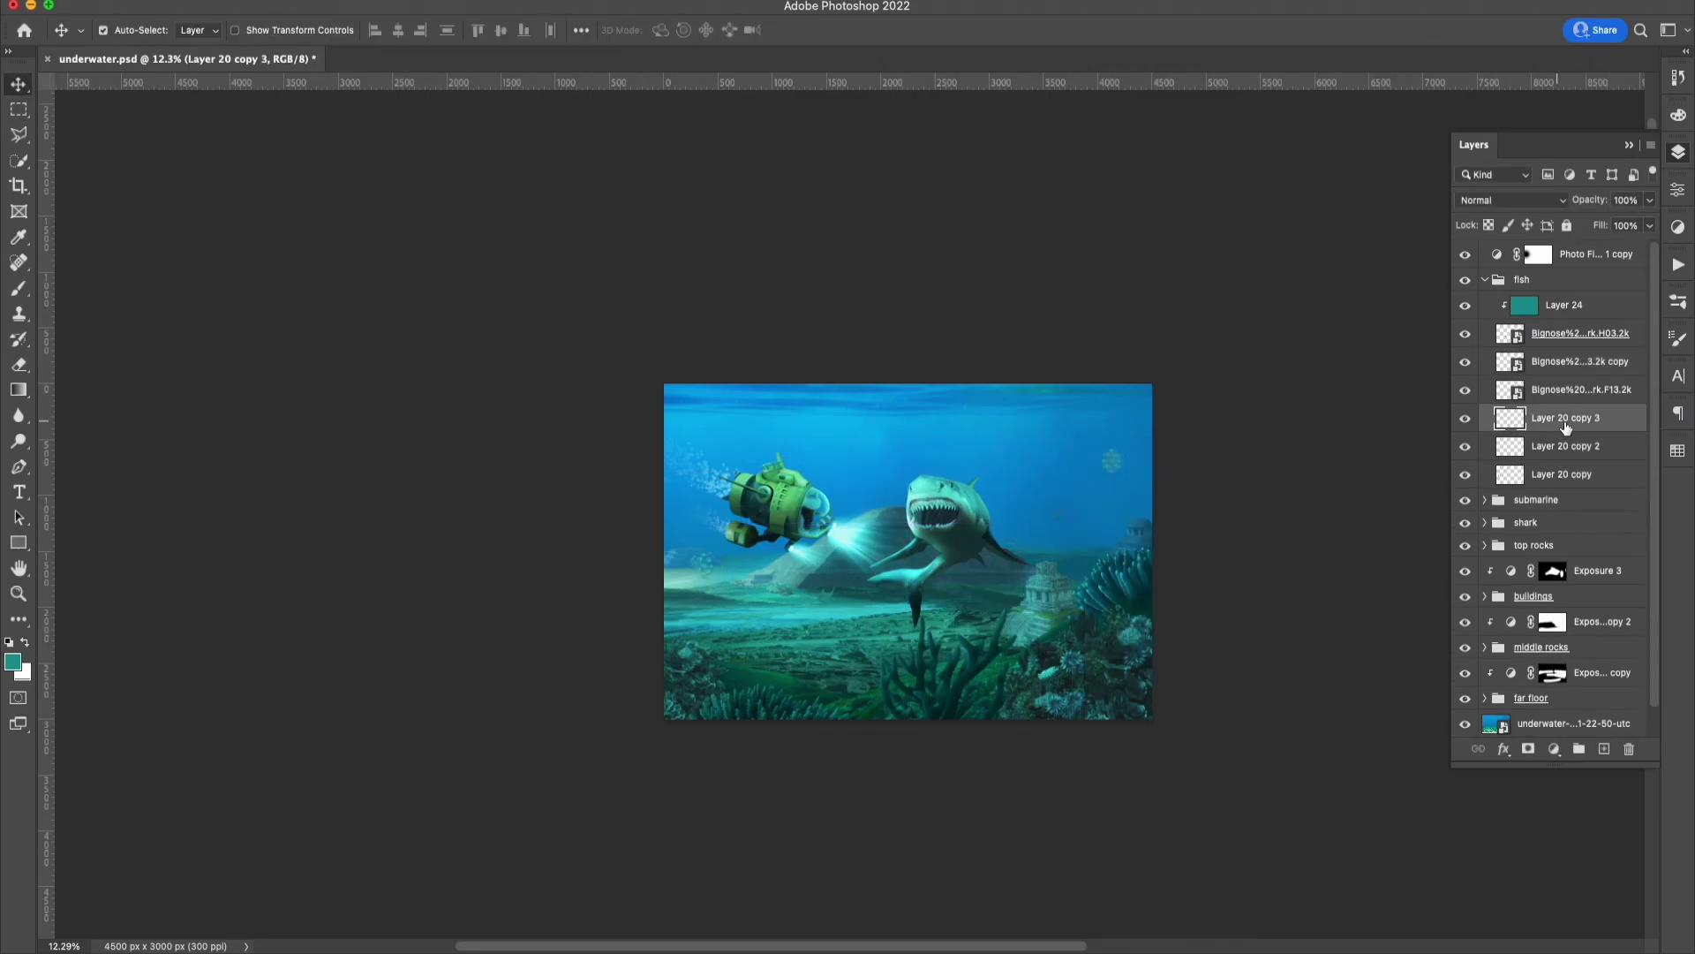
right_click(1034, 406)
left_click(1064, 623)
key("Return")
left_click_drag(1062, 486, 1034, 487)
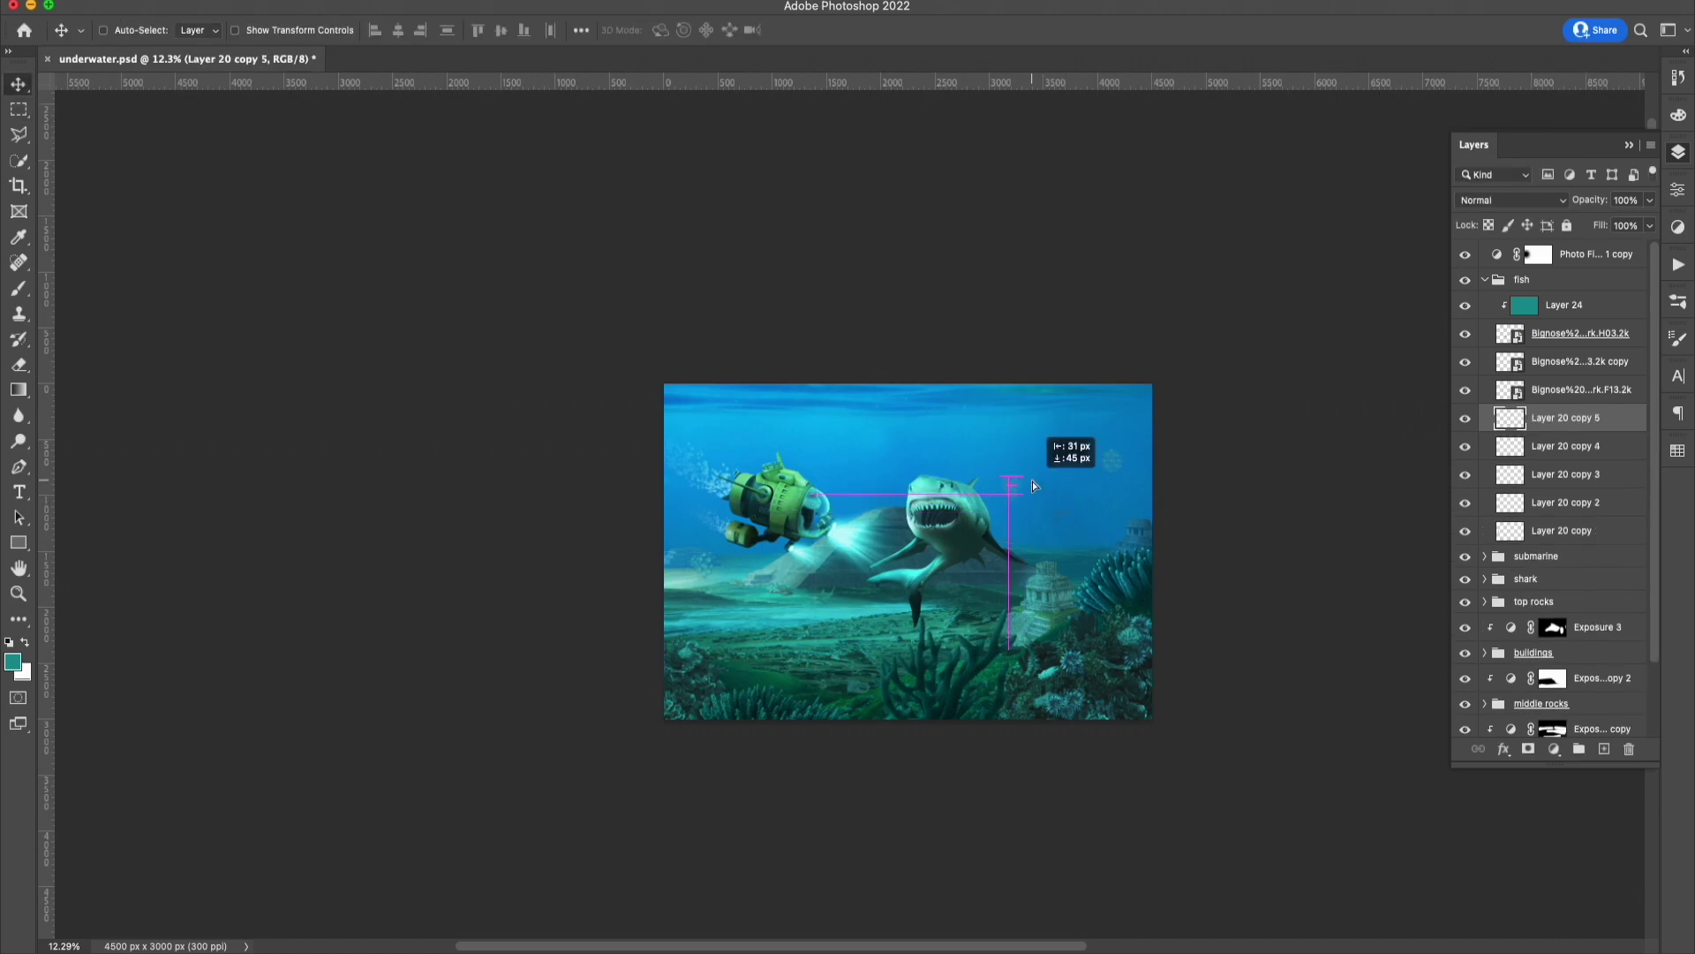
Apply Levels to the fish and adjust the opacity of Layer 20 copy 2.
key("ctrl+l")
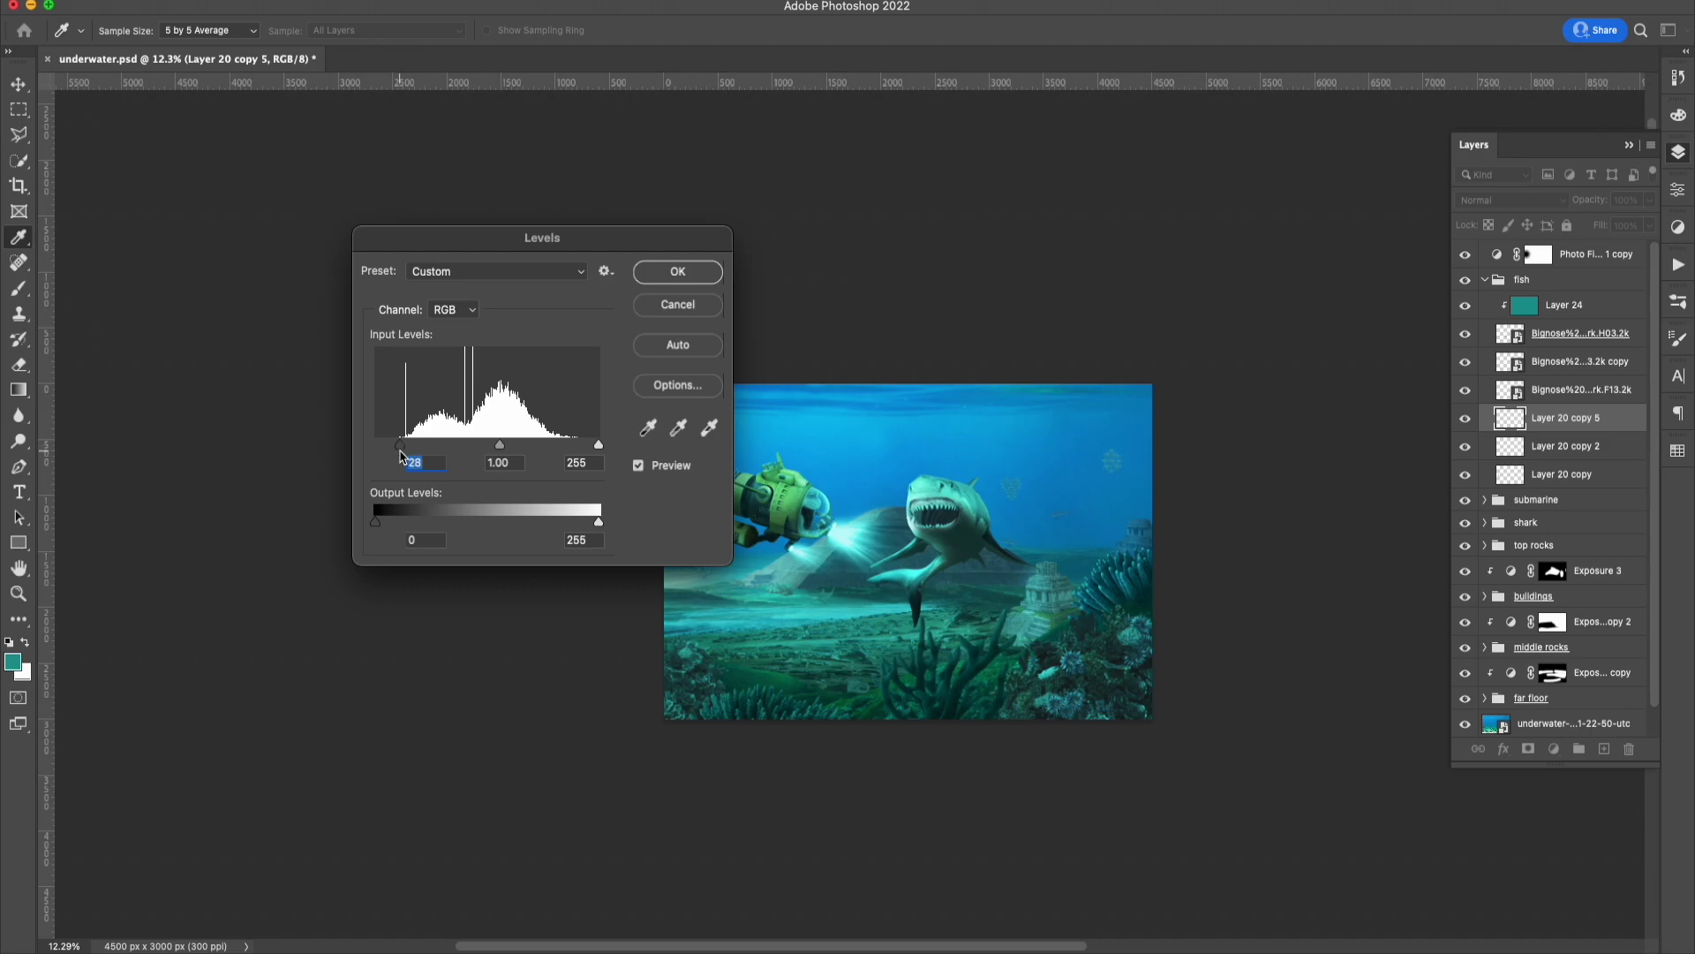
key("Return")
left_click(1468, 480)
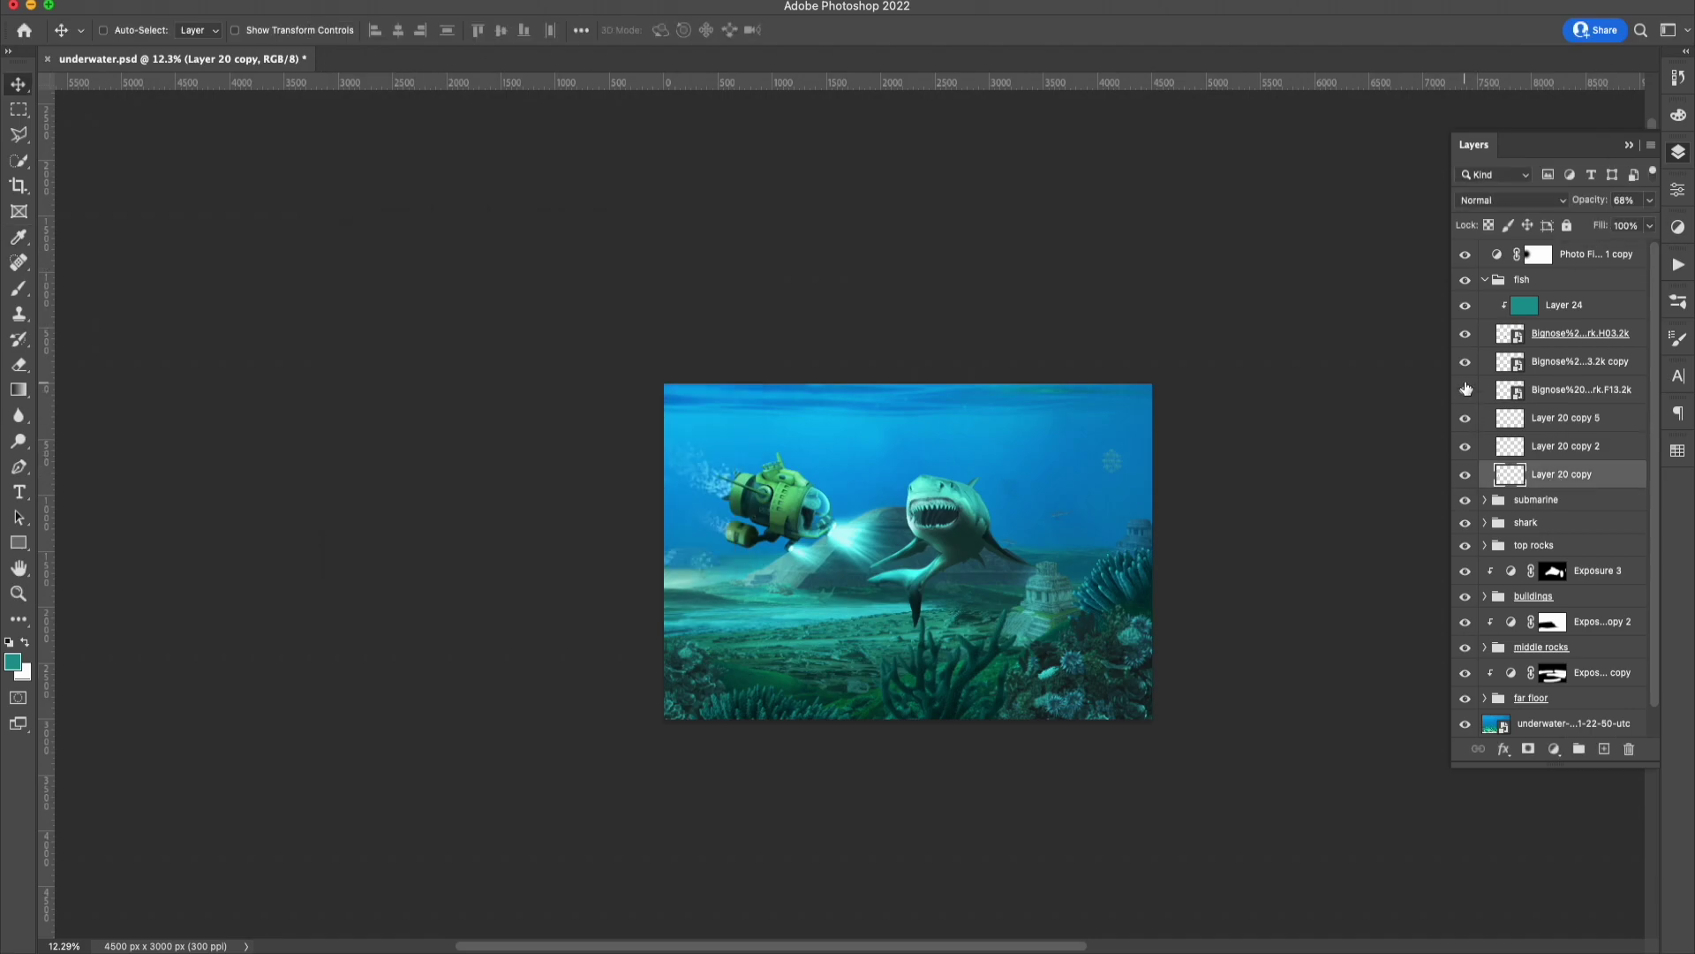
left_click(1537, 446)
left_click(1649, 199)
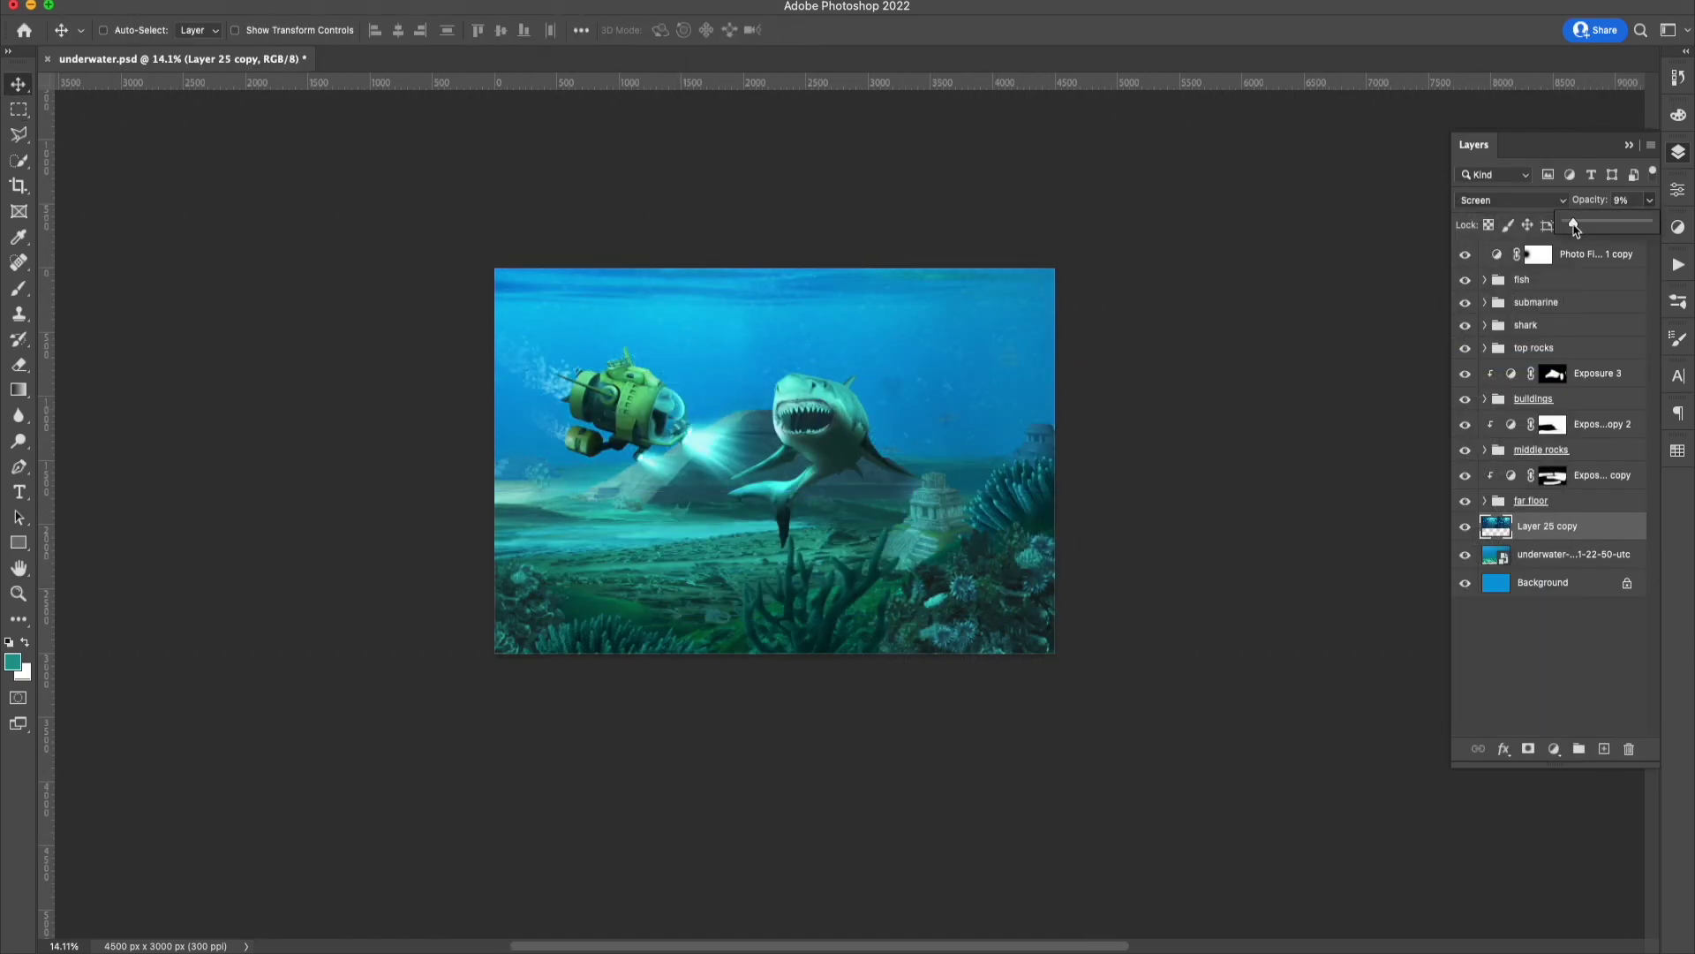
Duplicate the Screen overlay layer and apply two Free Transforms to the copy.
key("ctrl+j")
key("m")
right_click(801, 396)
left_click(839, 580)
key("Return")
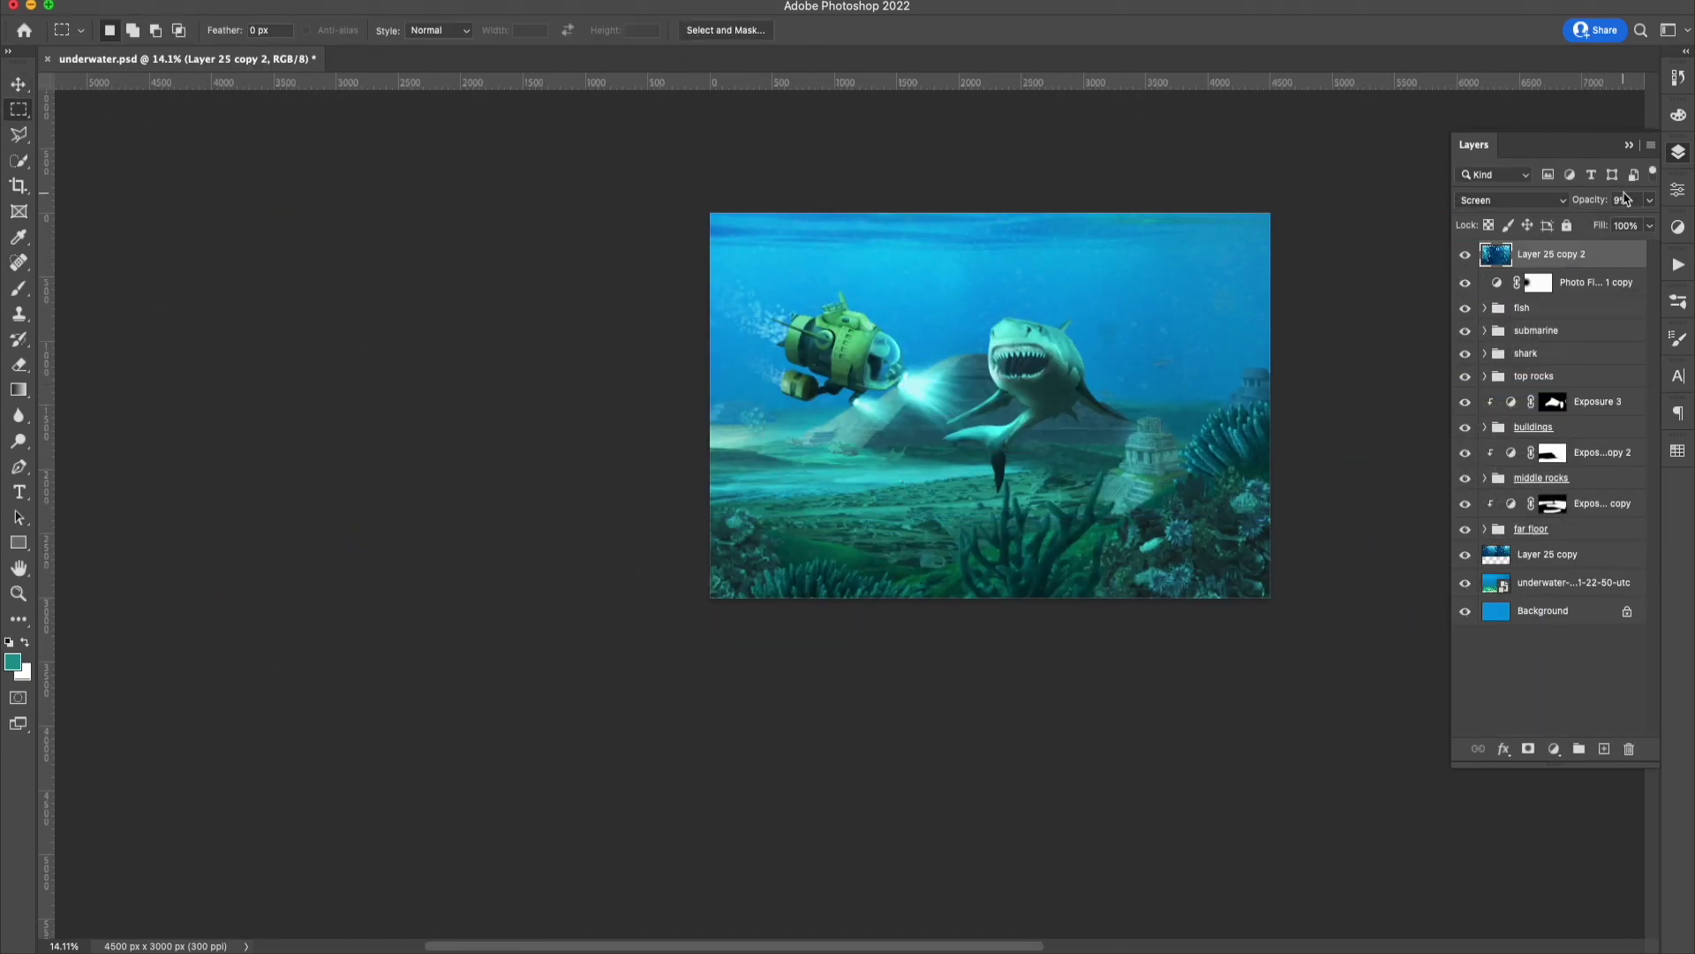
right_click(868, 342)
left_click(954, 533)
key("Return")
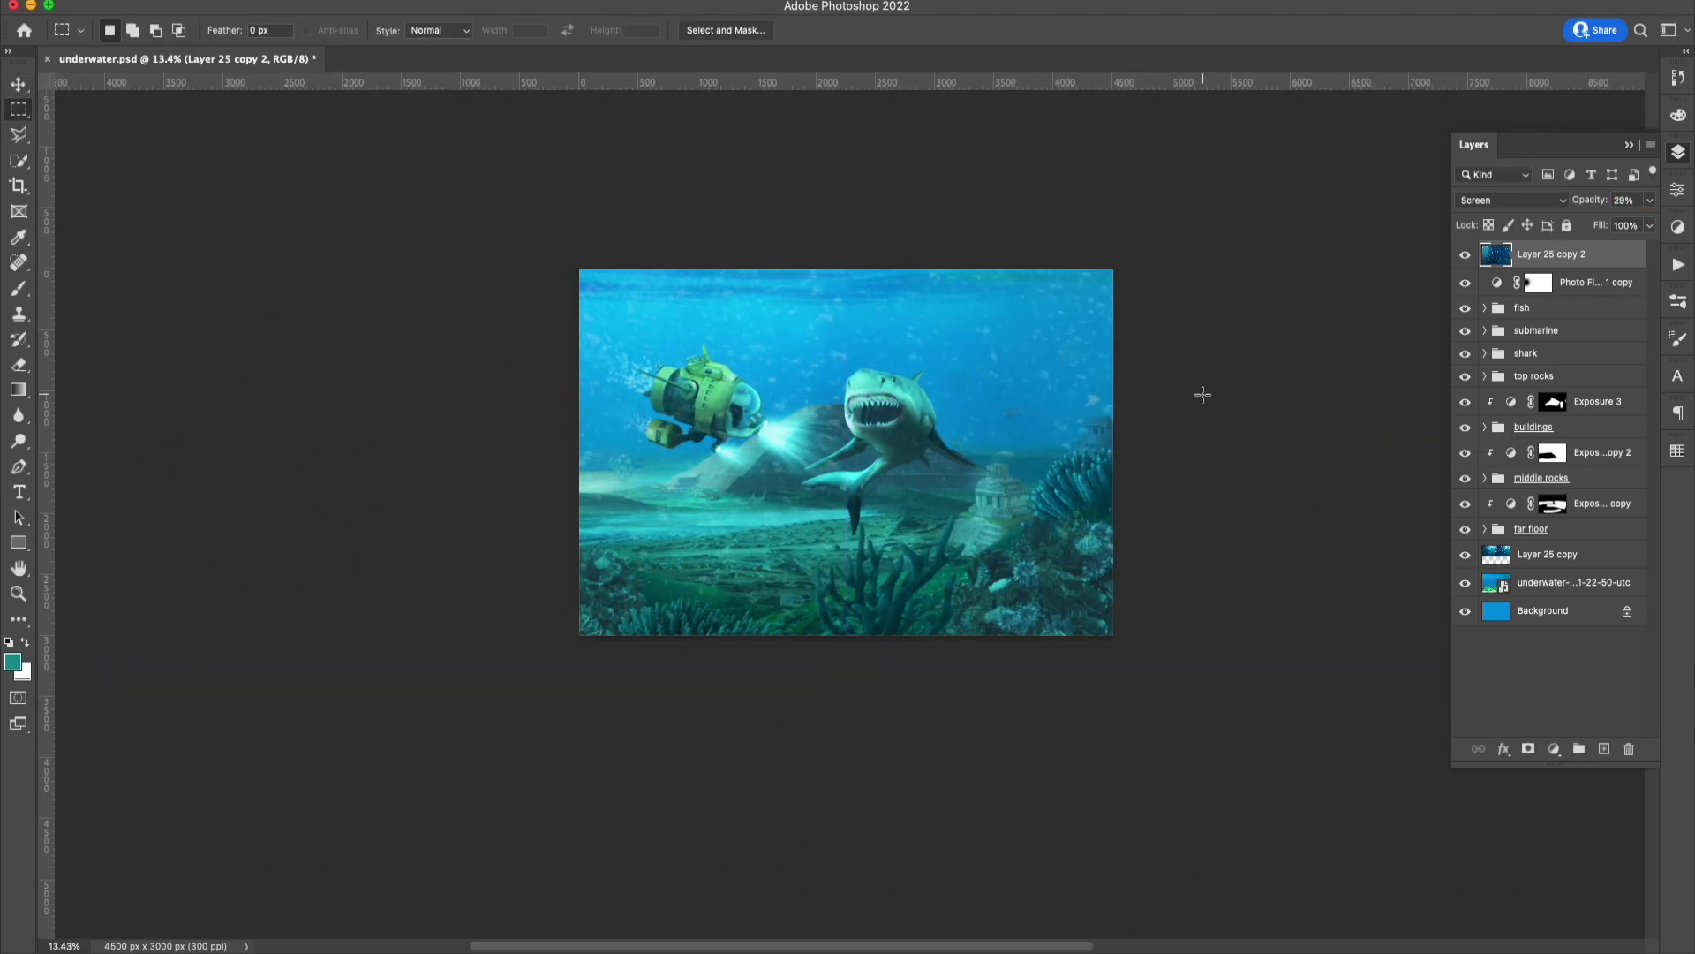
Transform the shark group's bubbles layer and duplicate it.
left_click(1594, 503)
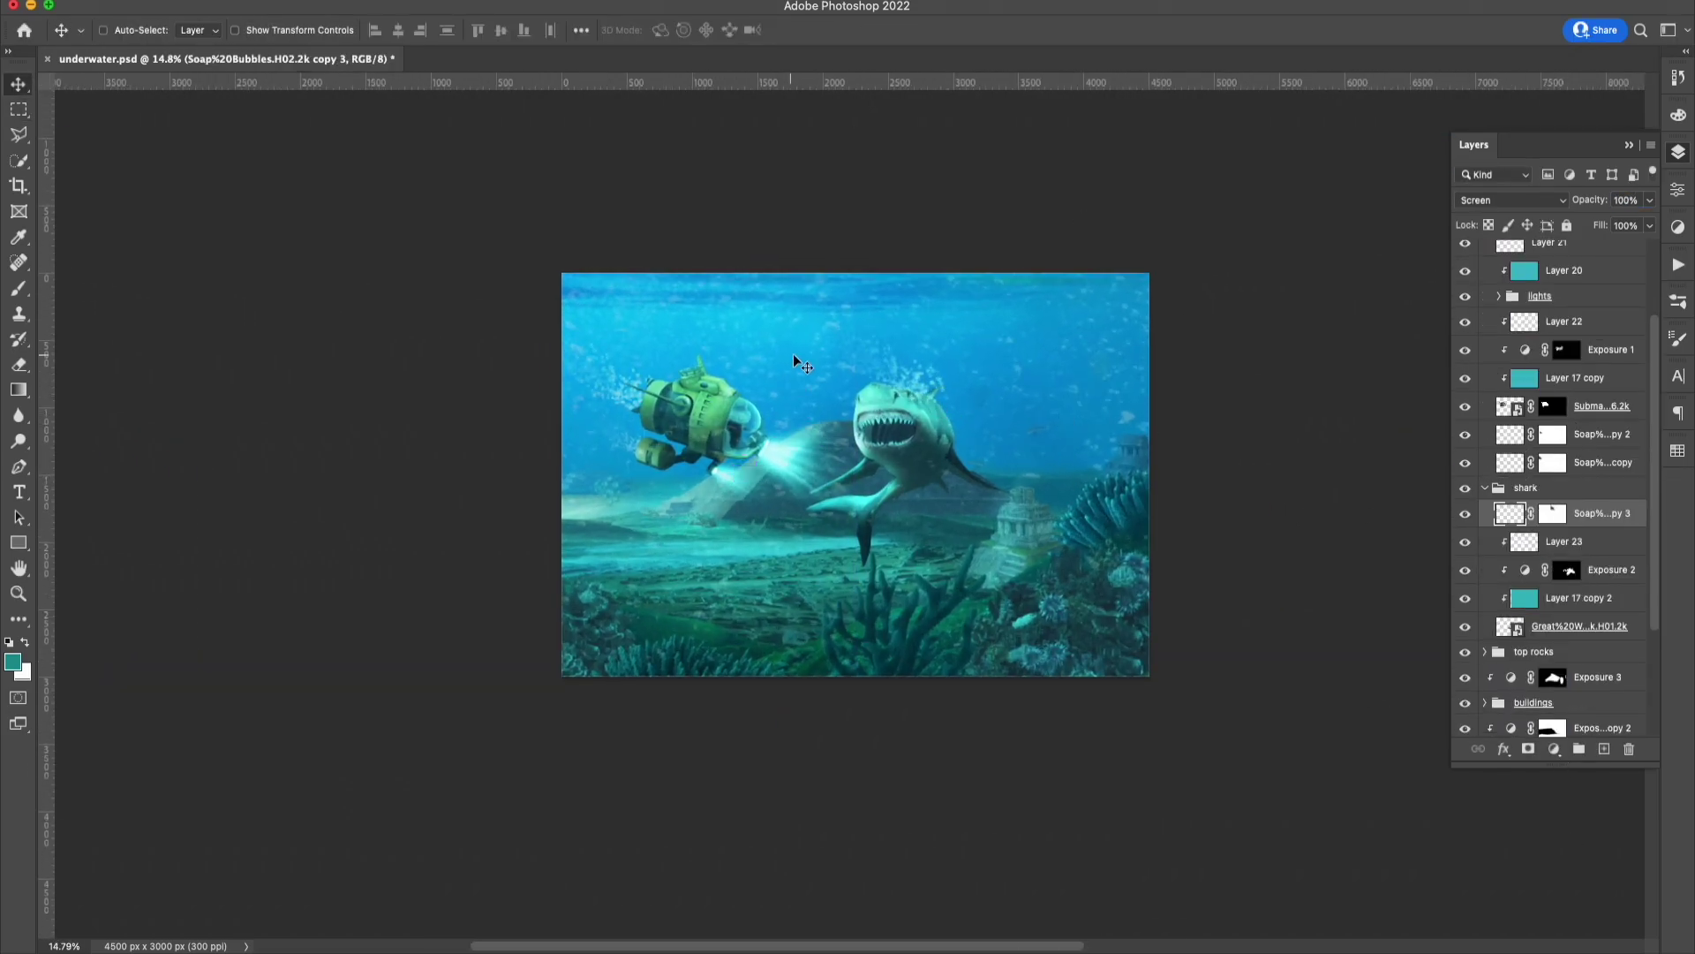
key("ctrl+t")
key("Return")
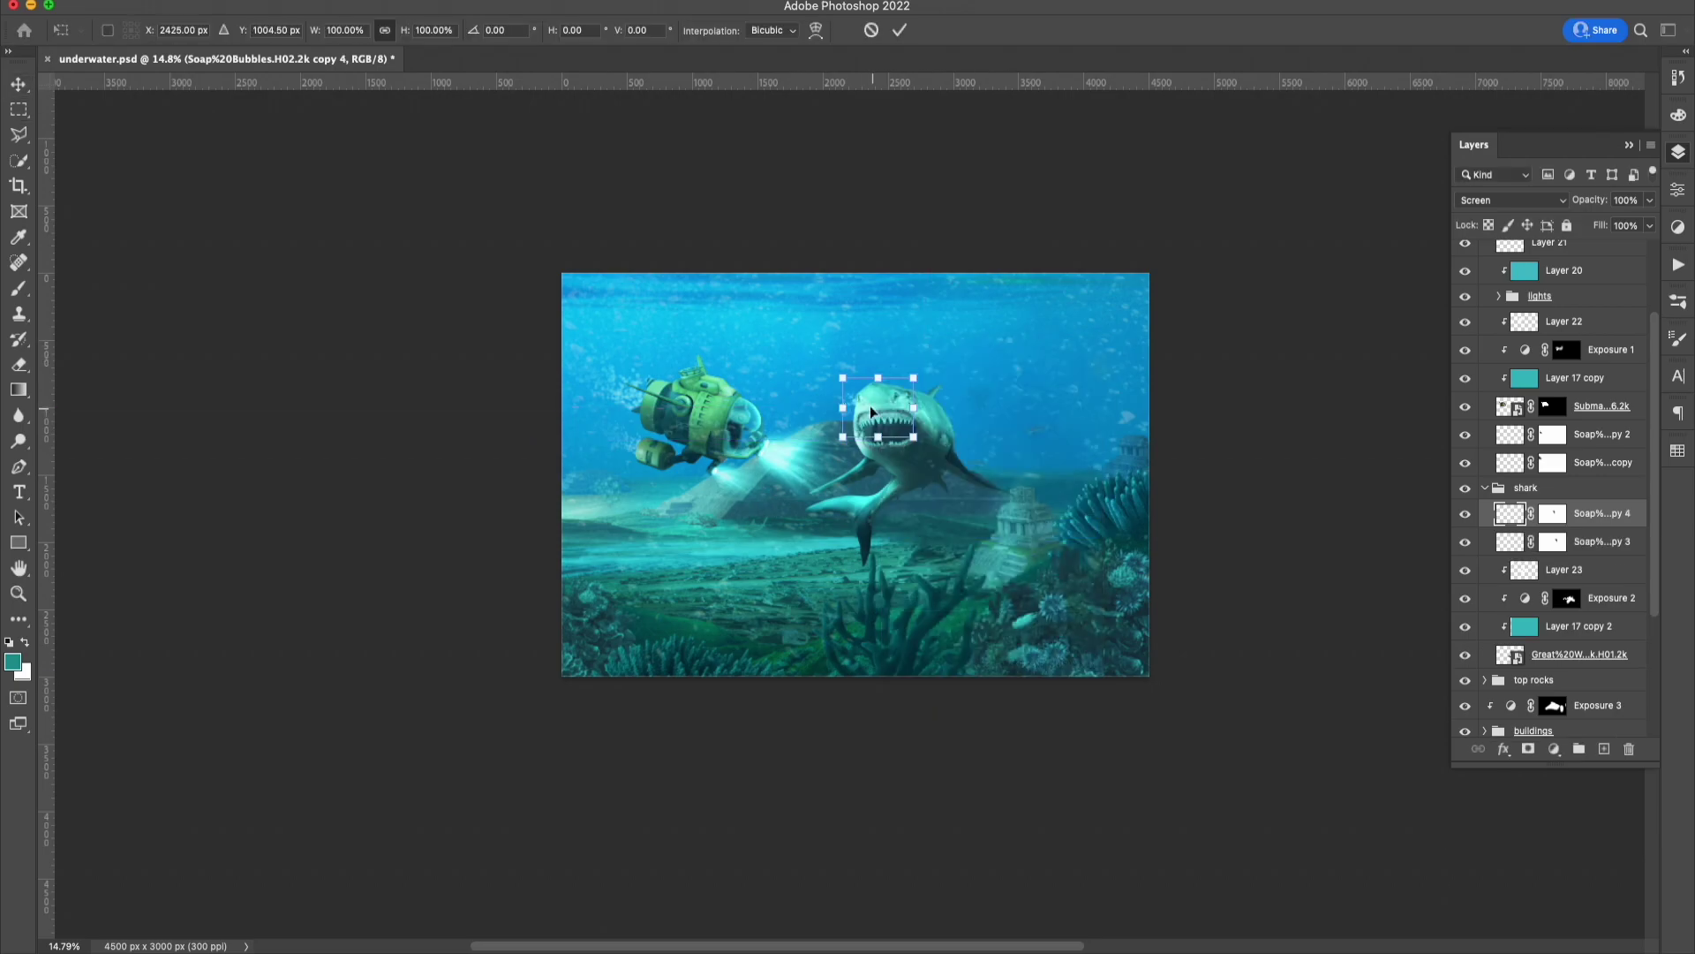
key("ctrl+j")
Set up a 165 px brush with black painting colour for the bubble copy's mask.
key("b")
key("d")
key("x")
right_click(896, 417)
type("165")
key("Return")
key("x")
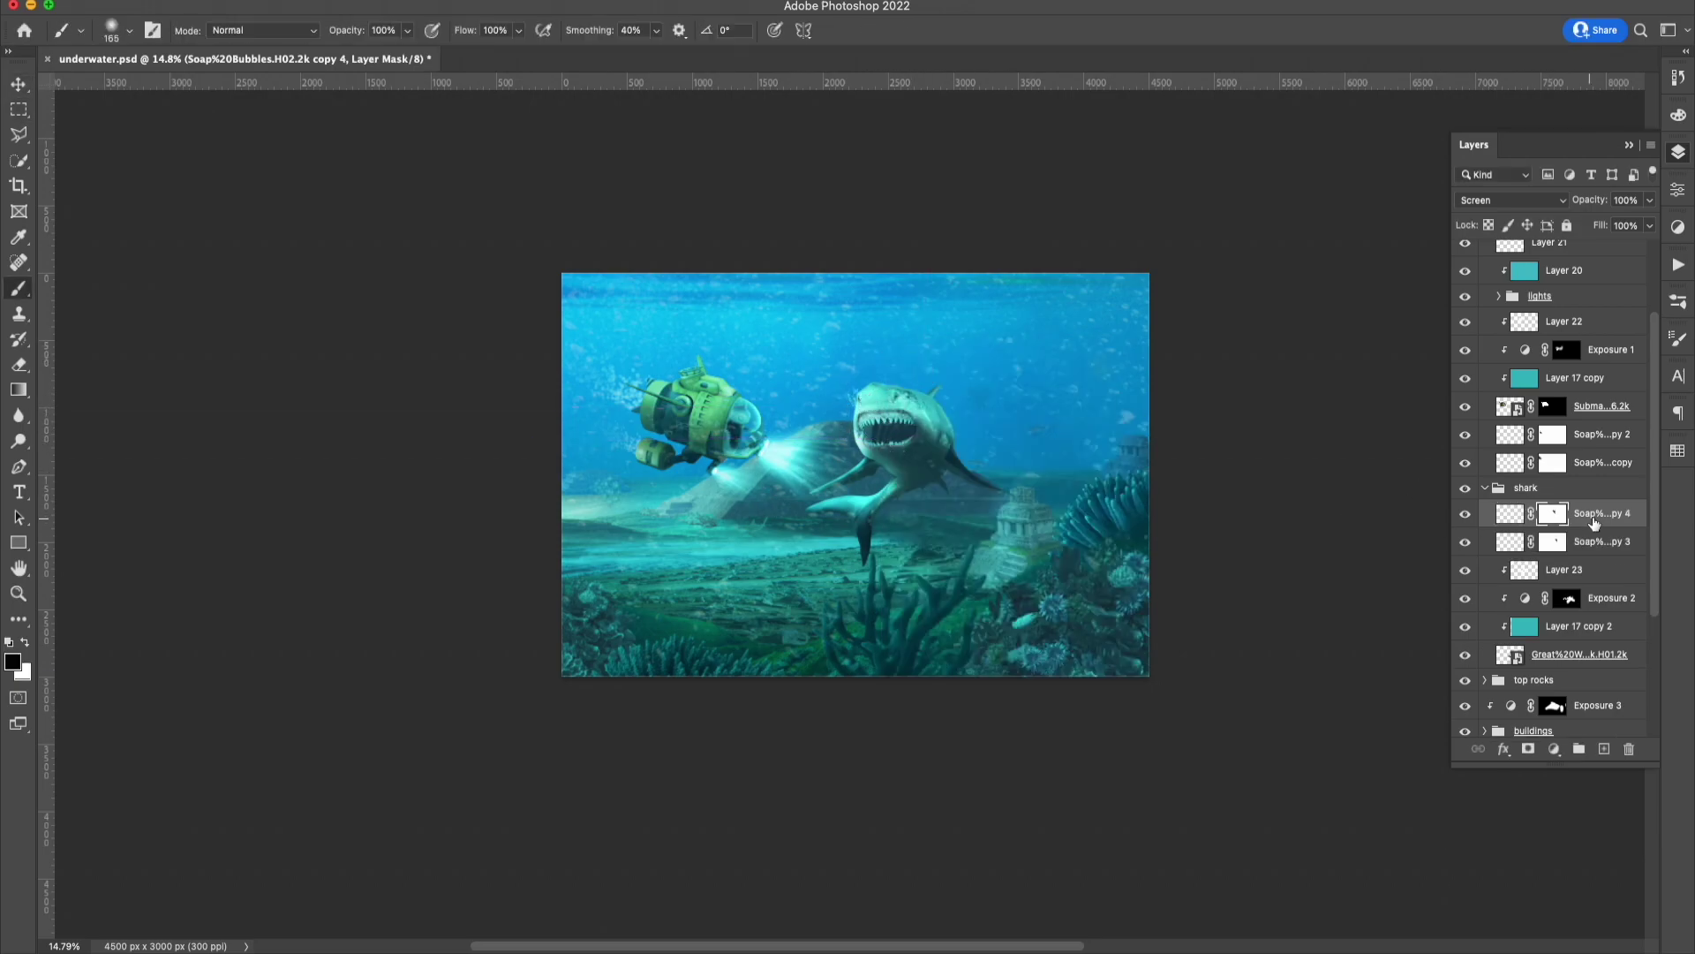
Duplicate the bubbles layer again and lower the copy's opacity to 67%.
key("ctrl+j")
key("v")
left_click(1617, 227)
right_click(1041, 319)
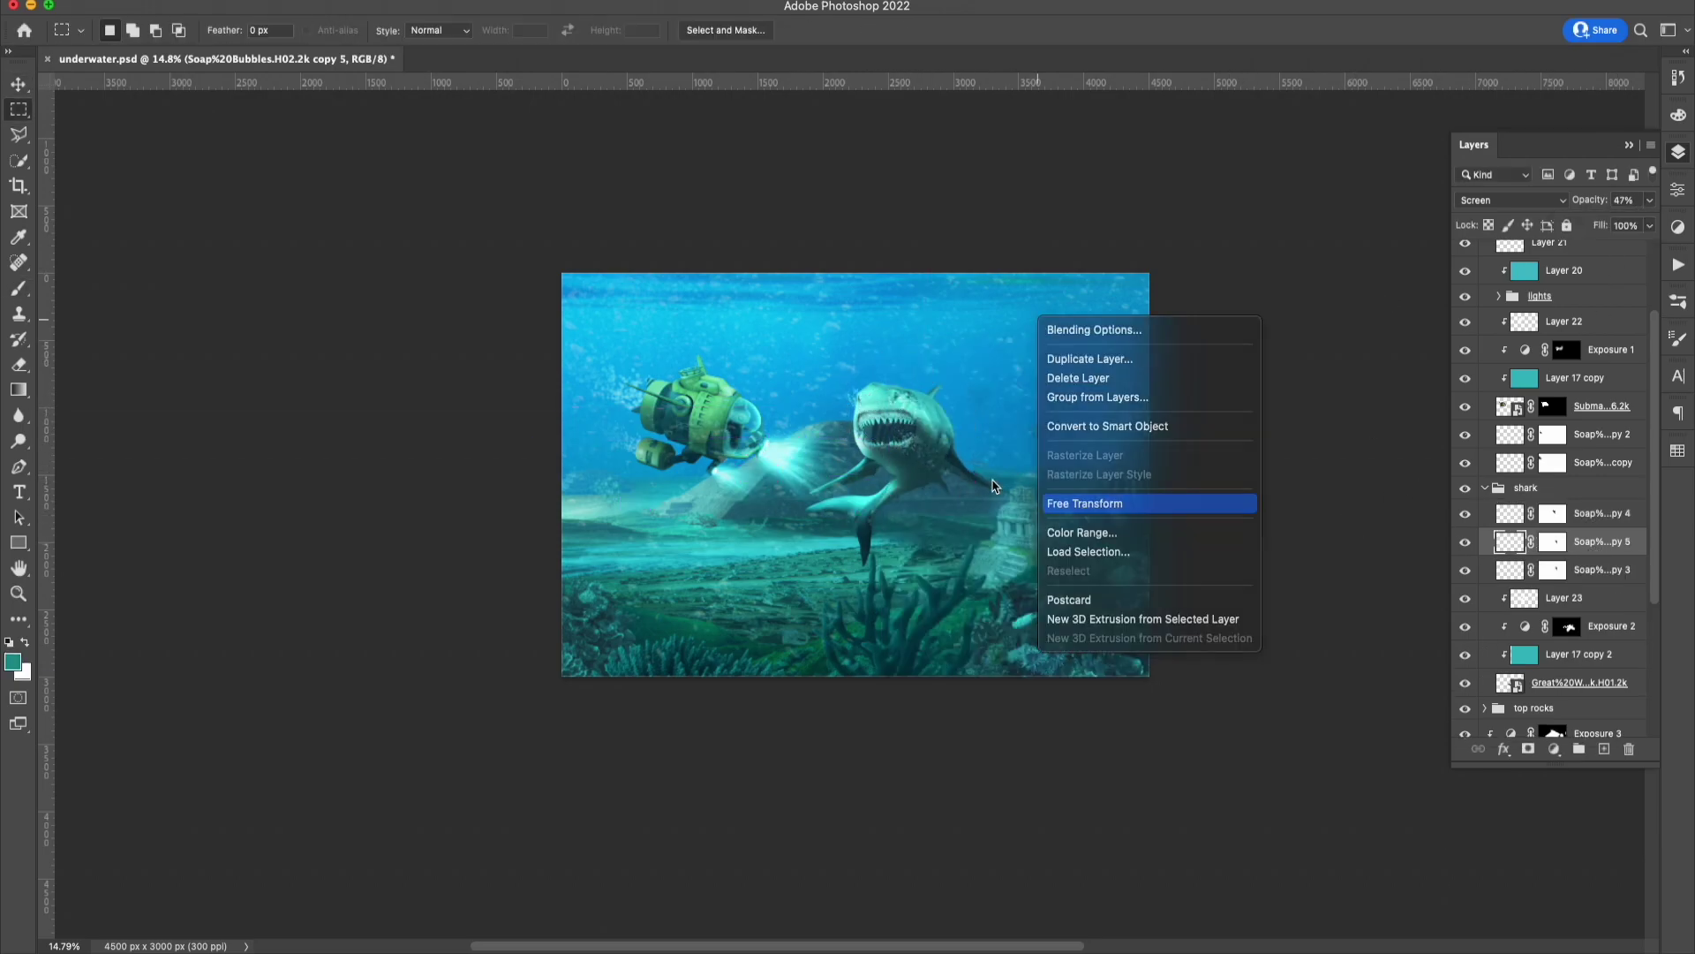
key("Escape")
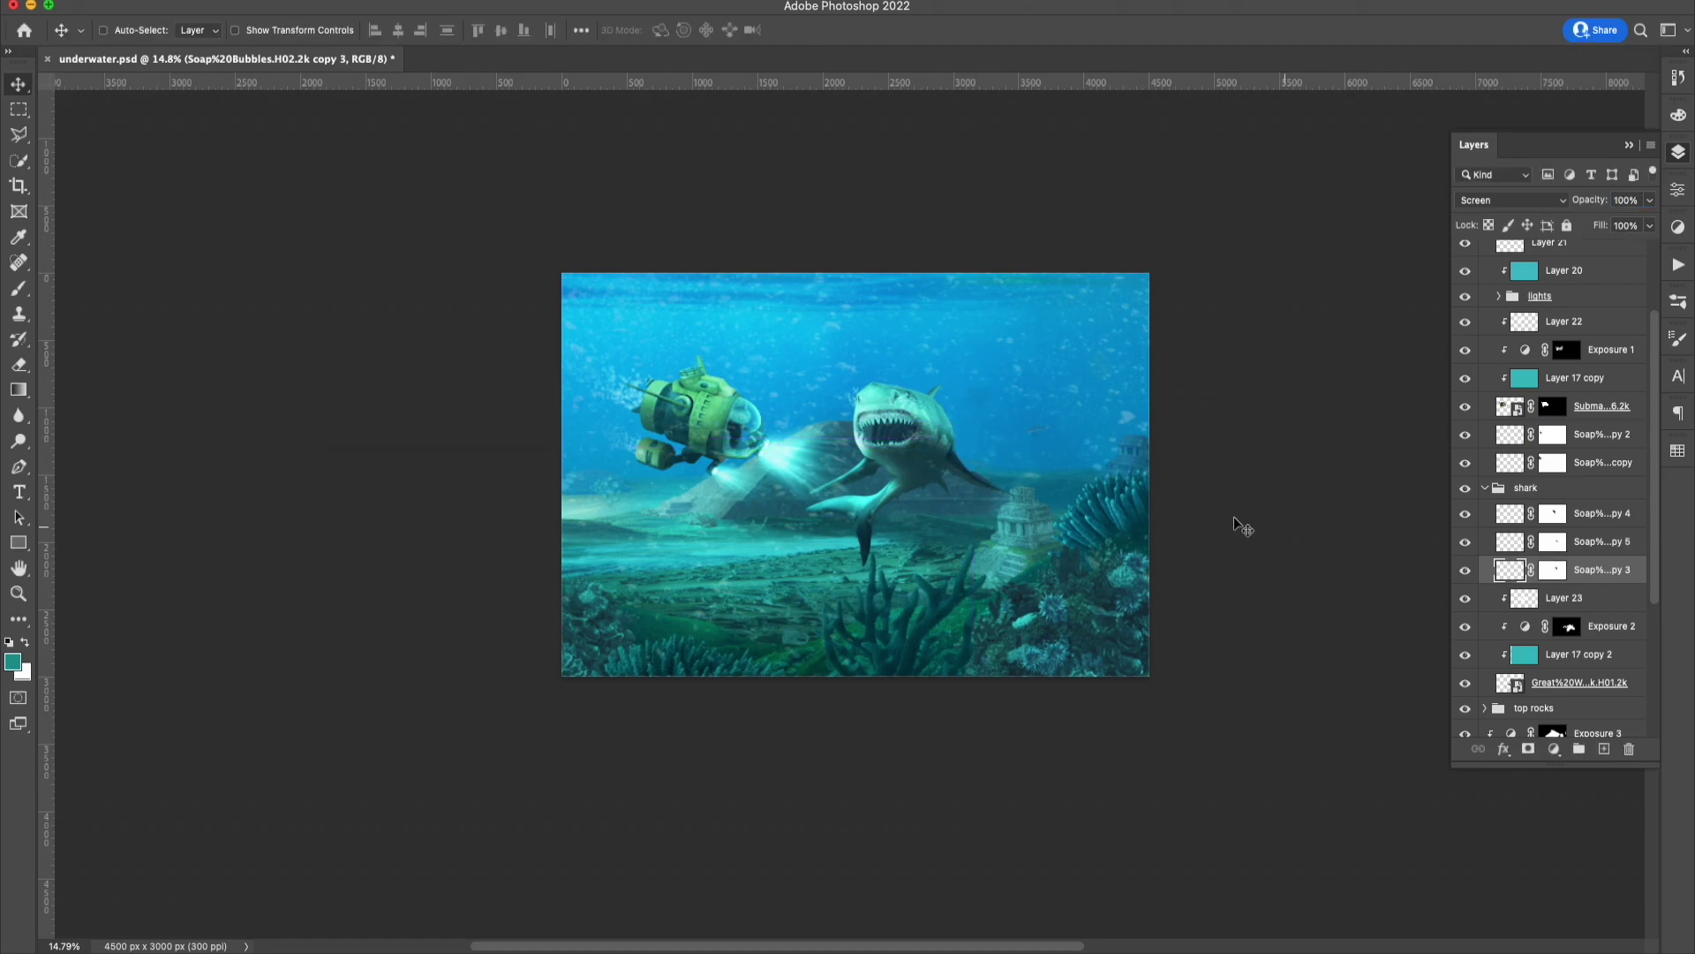
Place bubble copies beside the shark and next to its tail.
key("ctrl+j")
left_click_drag(1242, 528, 1045, 479)
key("ctrl+t")
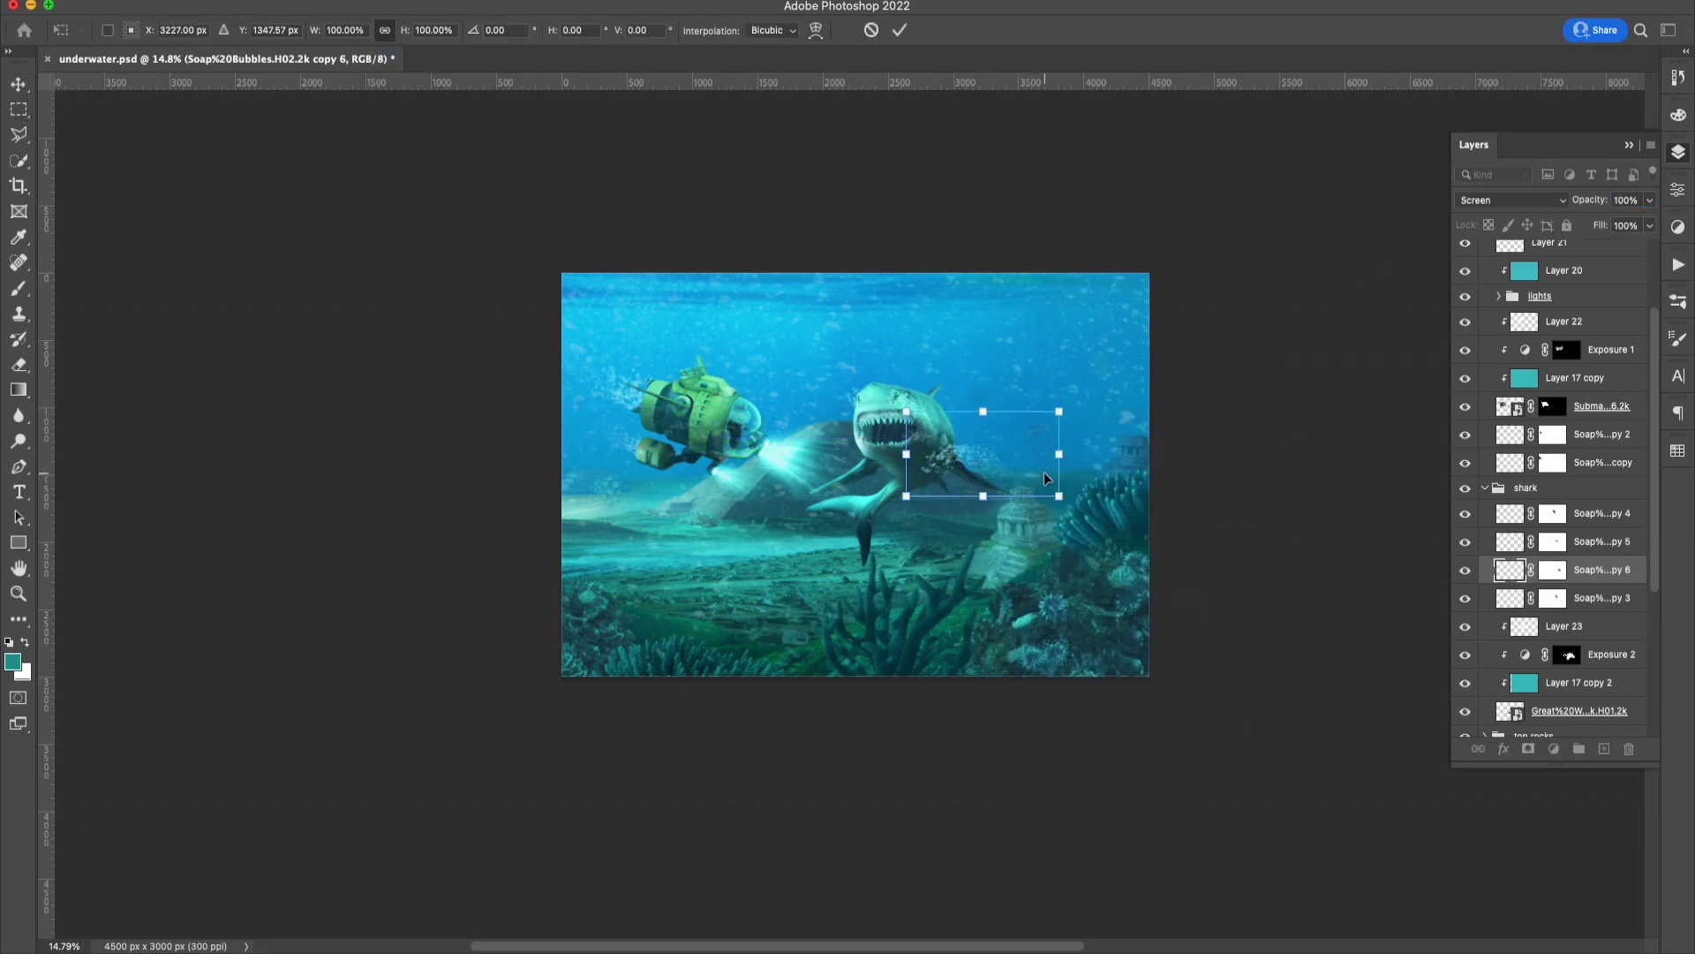
key("Return")
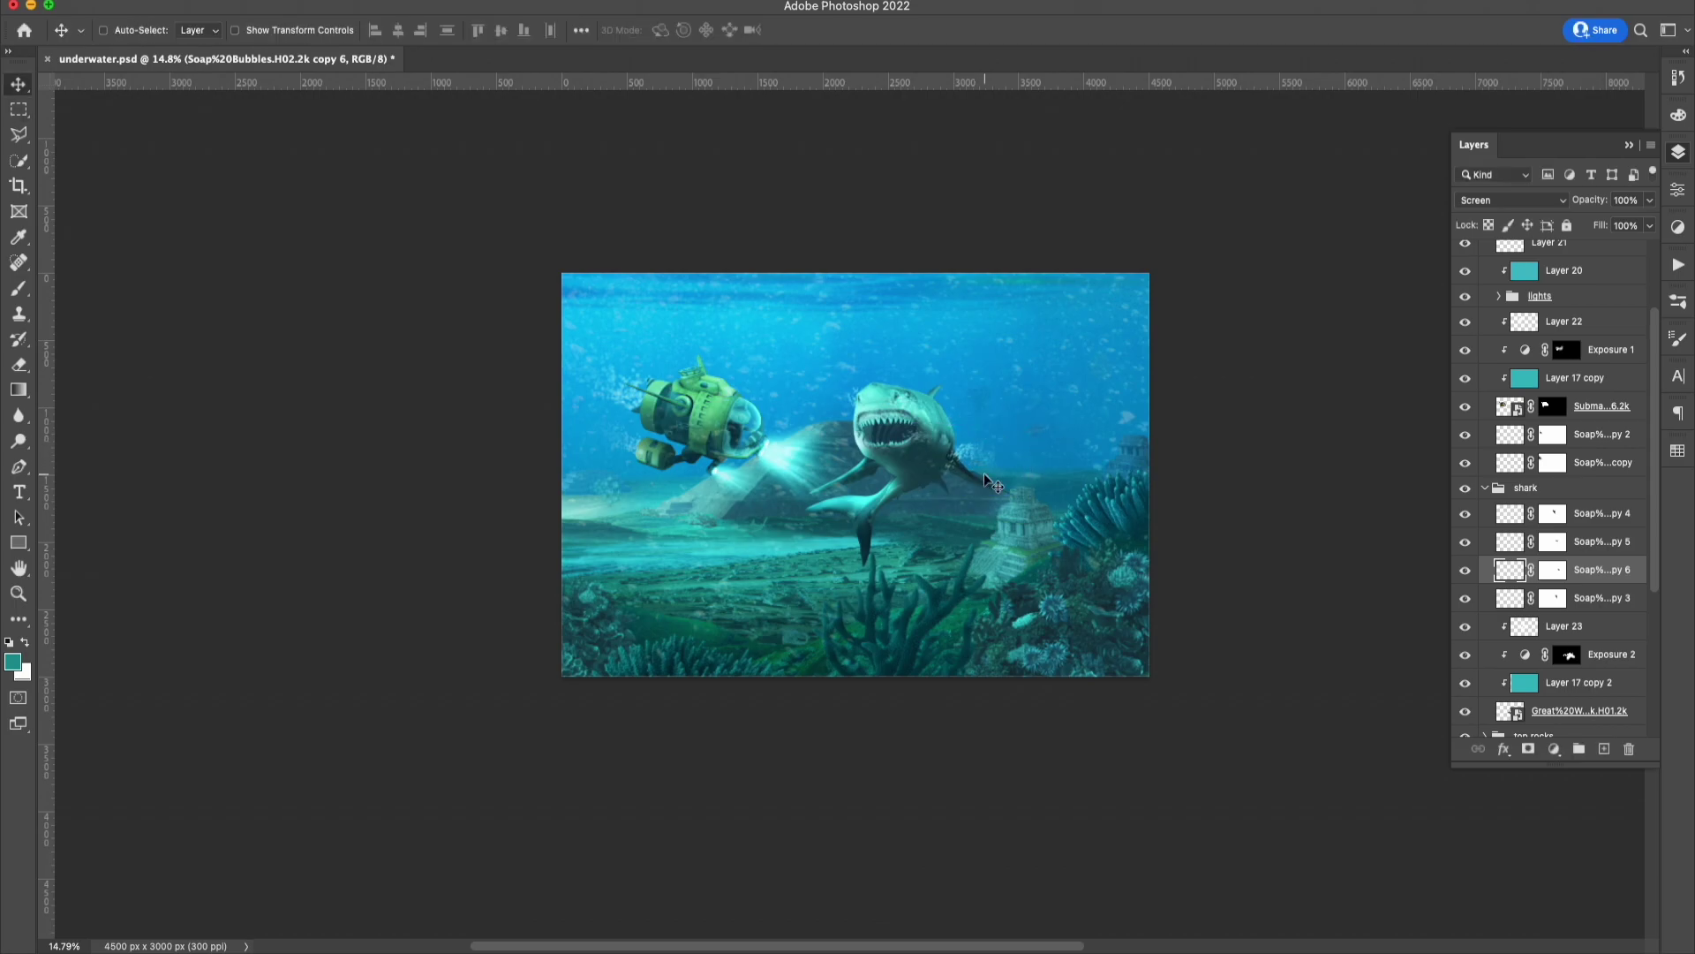
key("ctrl+t")
mouse_move(987, 456)
left_mouse_down()
mouse_move(856, 538)
mouse_move(923, 482)
left_mouse_up()
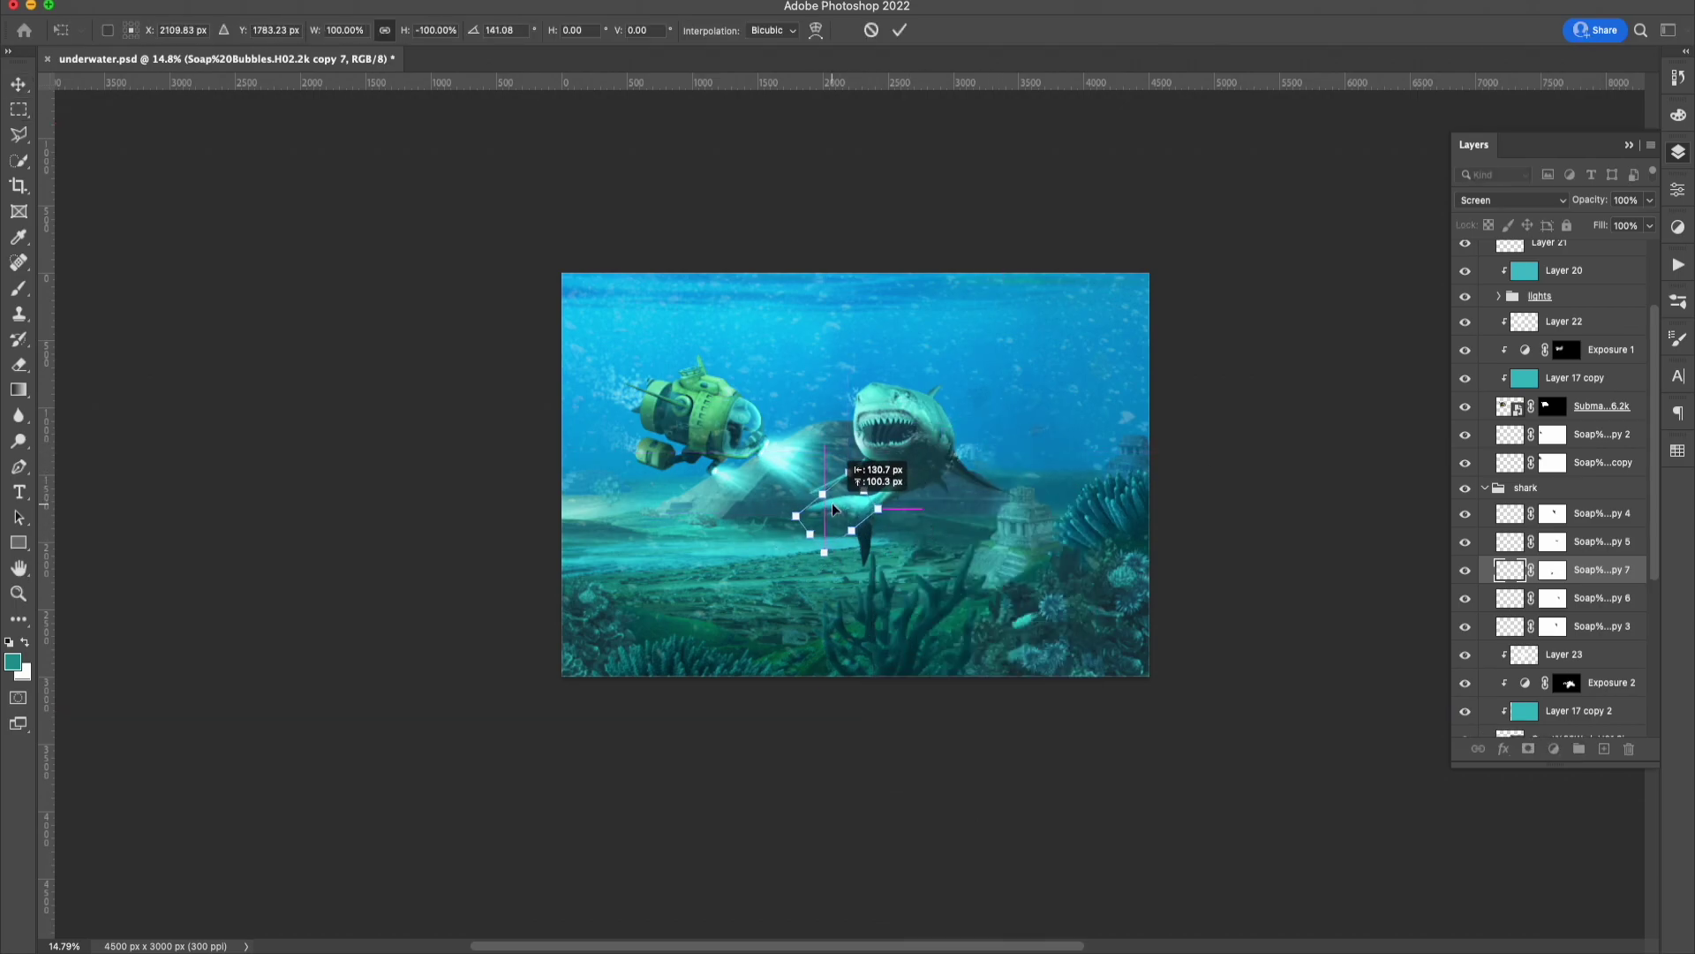
key("Return")
Add a +0.62 Exposure layer, invert its mask and paint the shark's body white with a 77 px brush.
key("m")
key("b")
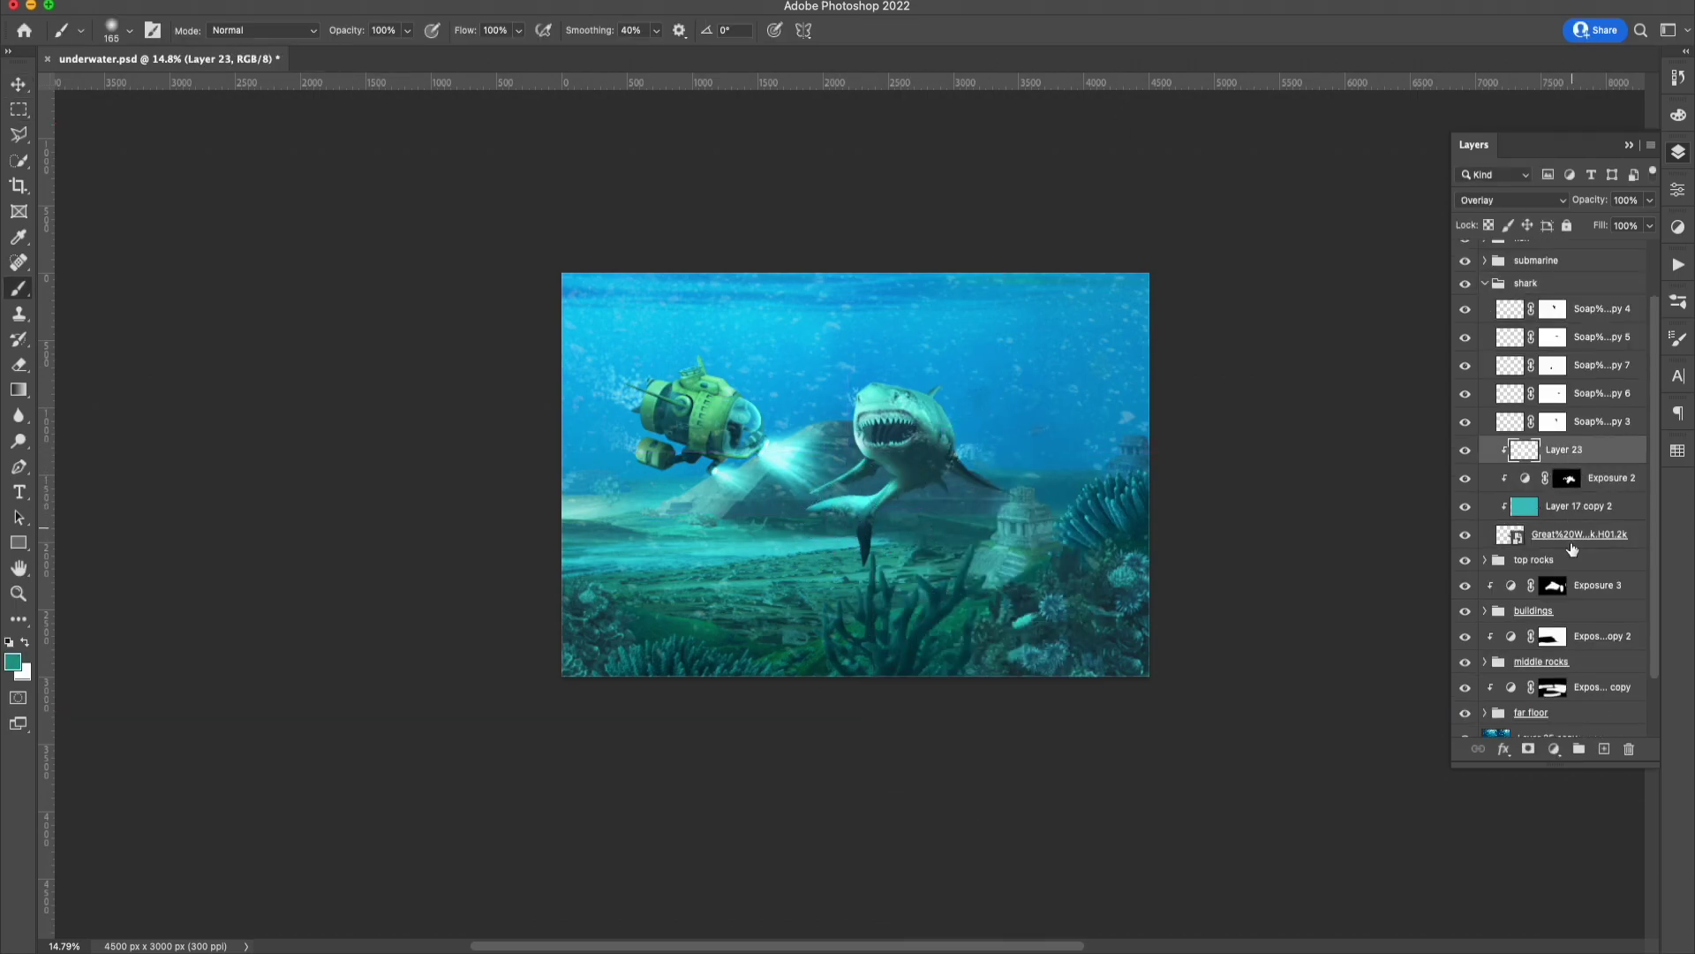
left_click(1554, 749)
left_click_drag(1523, 322, 1533, 287)
key("ctrl+i")
scroll(865, 485, "up", 5)
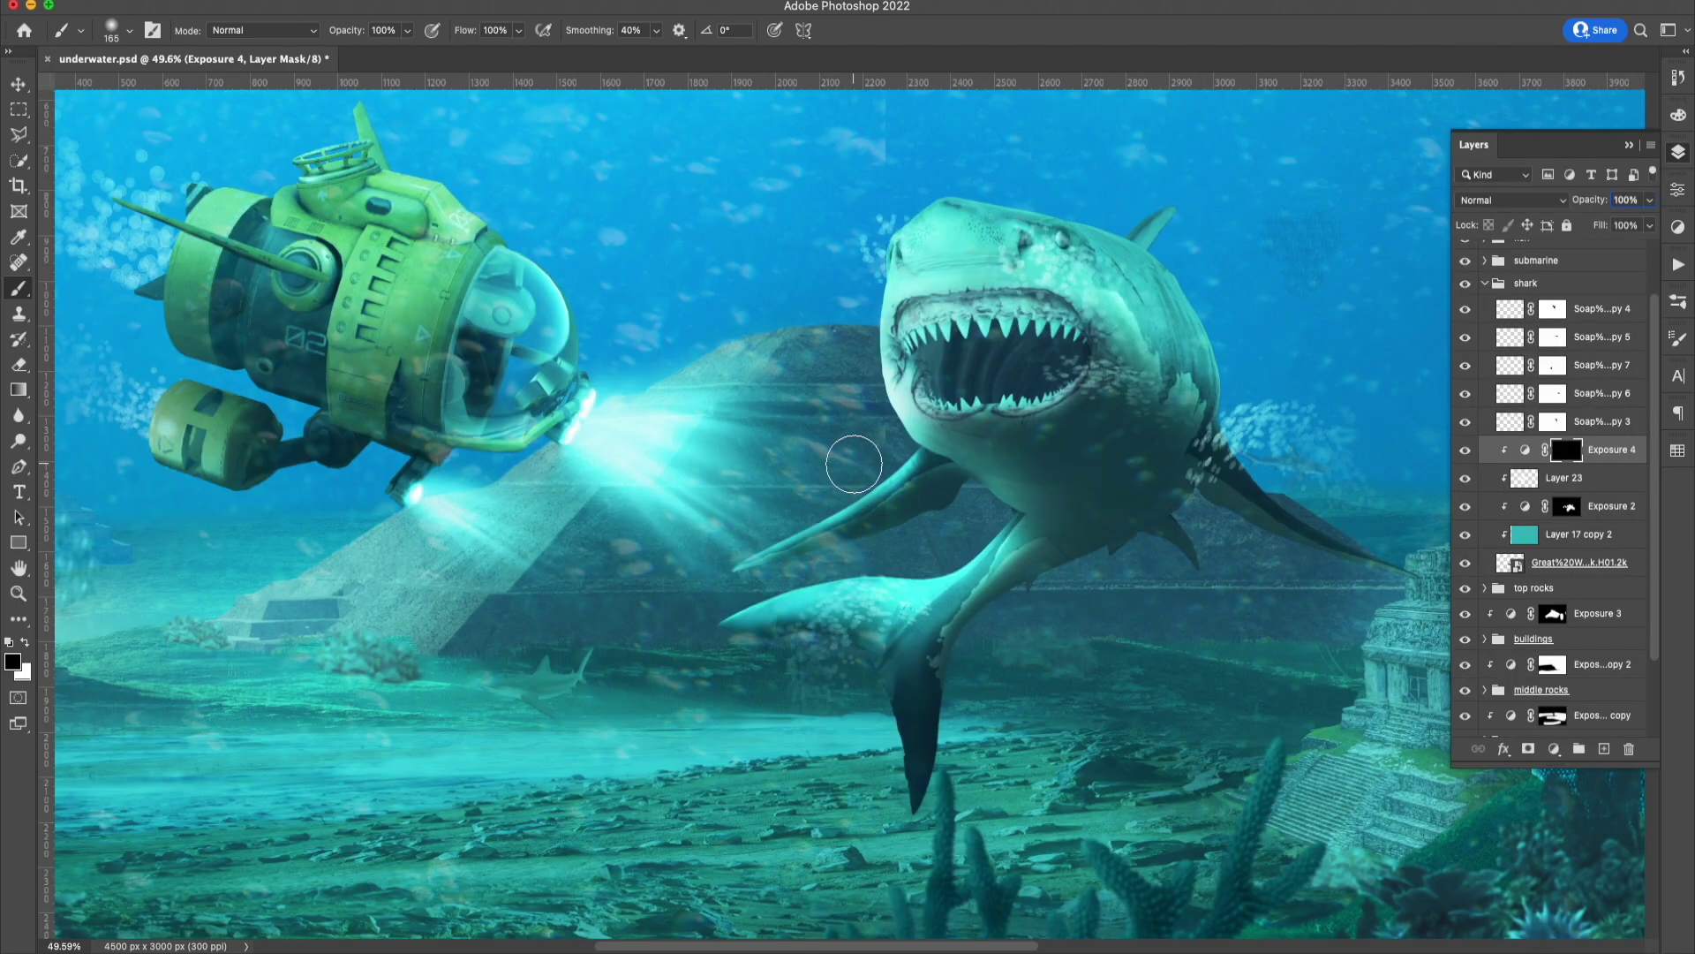
right_click(867, 459)
type("77")
key("Return")
key("x")
left_click(1532, 454)
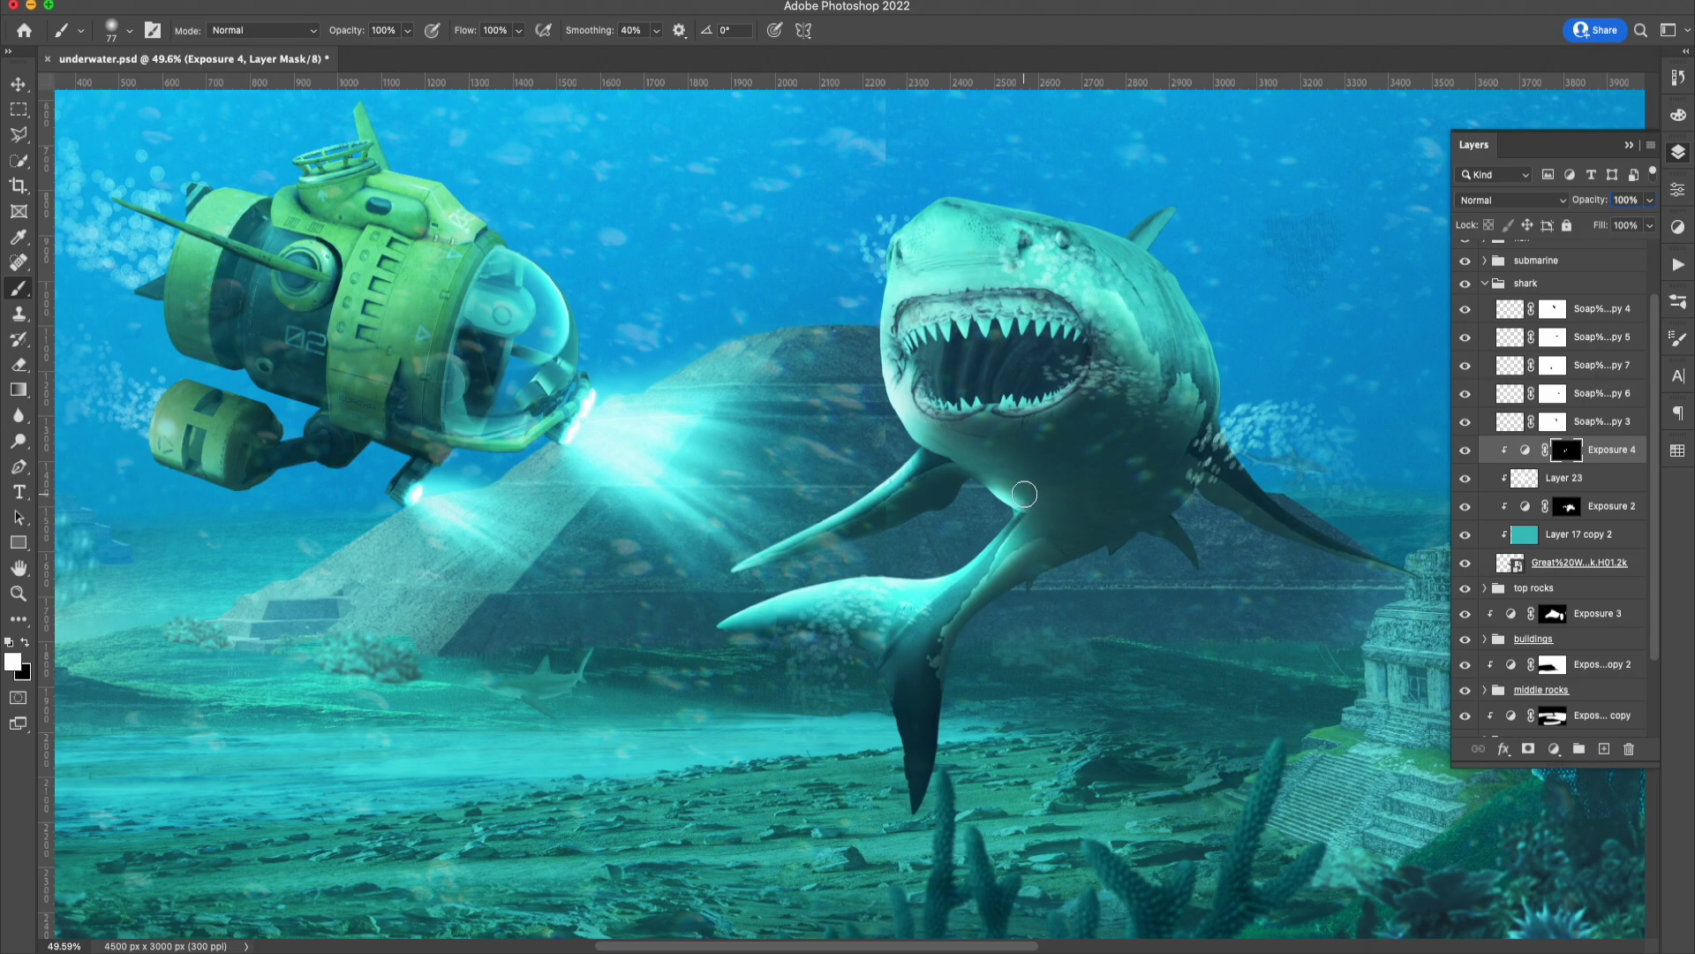
Collapse the shark group and darken the top rocks' Exposure 3 to -1.15.
left_click(1566, 450)
scroll(1086, 386, "down", 5)
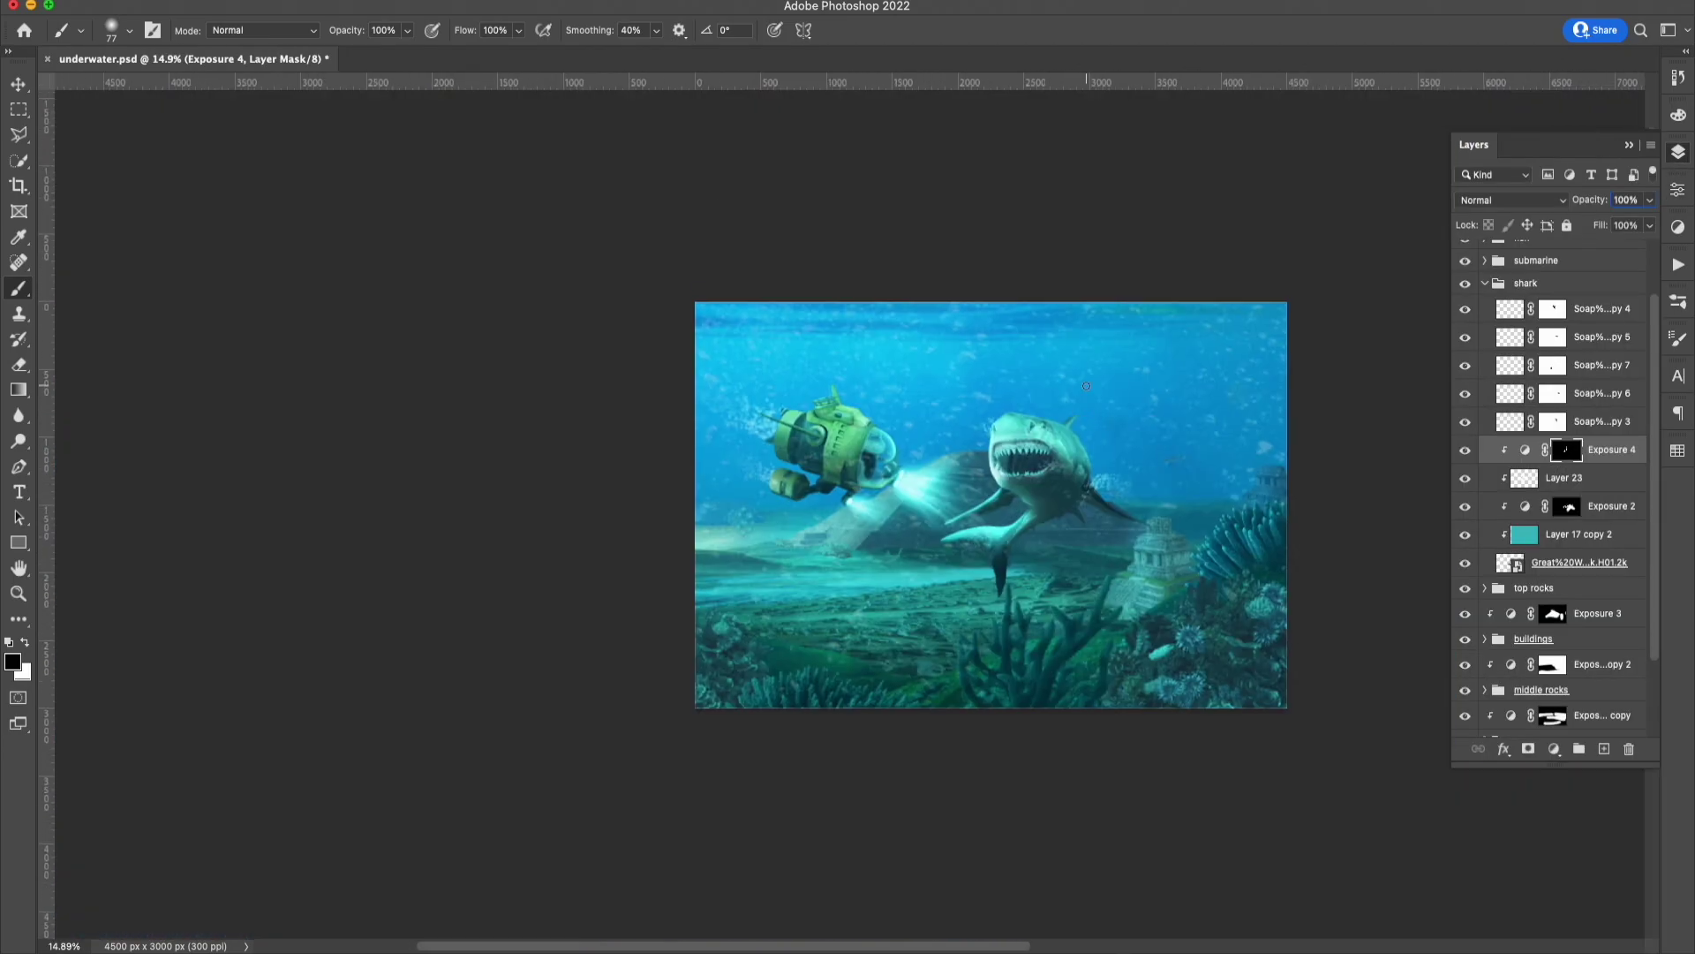
left_click(1485, 283)
left_click(1512, 406)
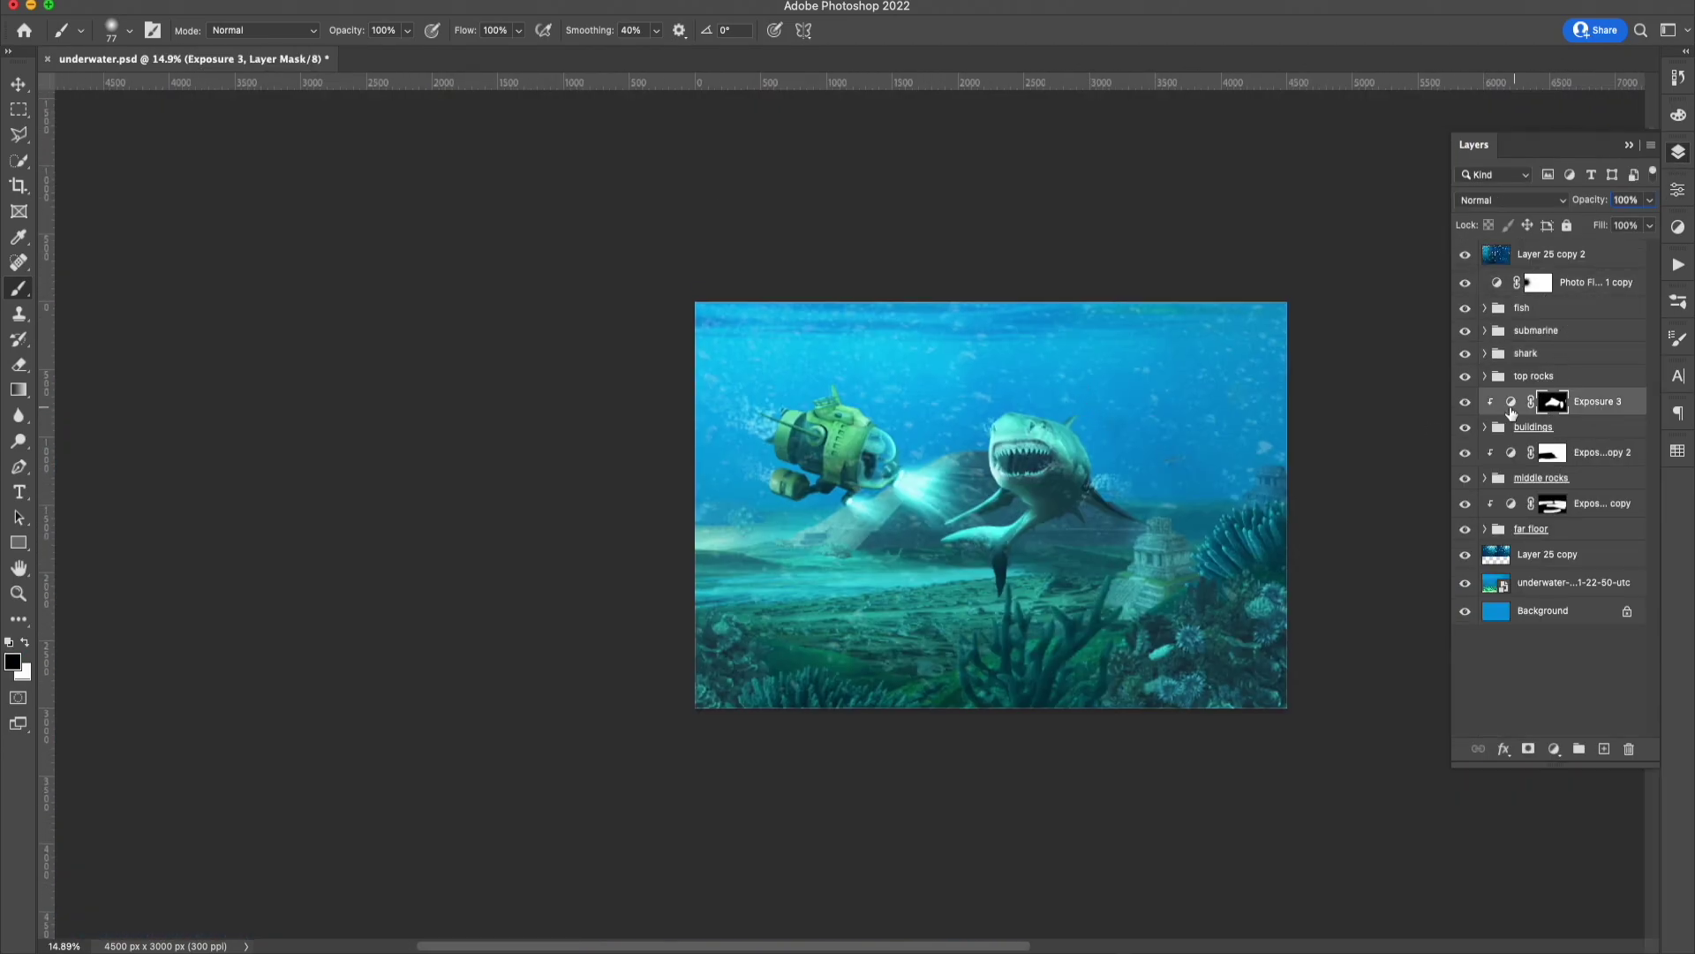
left_click(1511, 402)
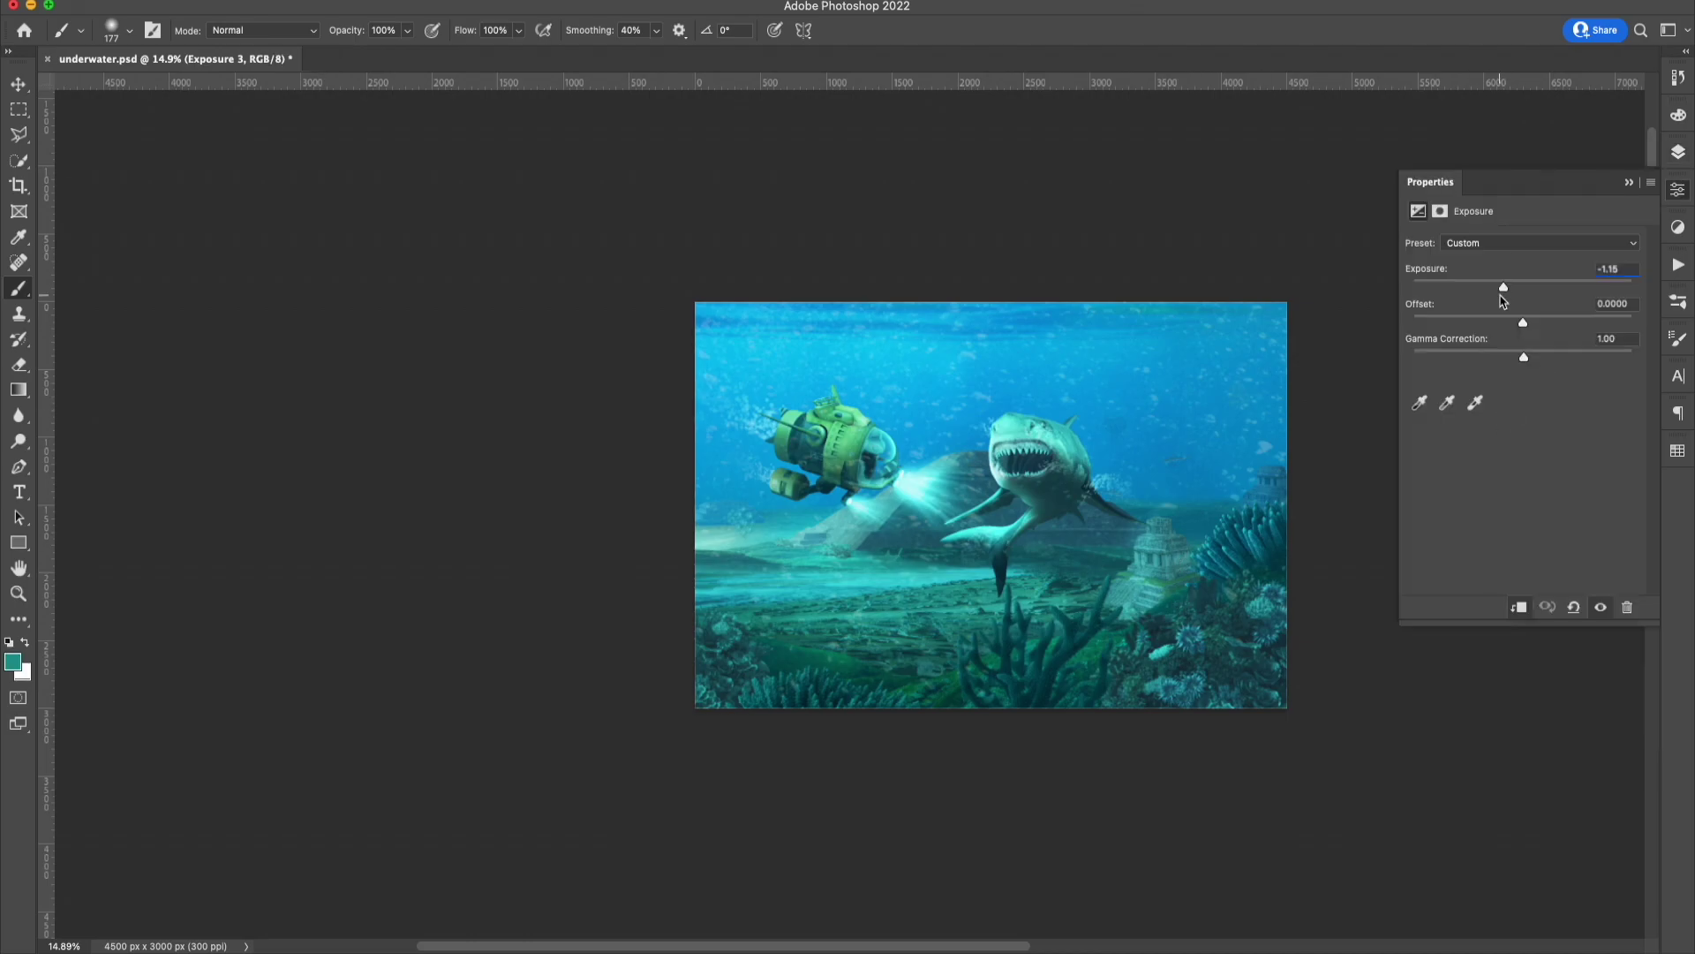
left_click_drag(1523, 281, 1469, 292)
Paint Exposure 3's mask softly at 27% brush opacity and stamp visible layers into a new layer.
left_click(1682, 153)
left_click(1552, 401)
right_click(1087, 402)
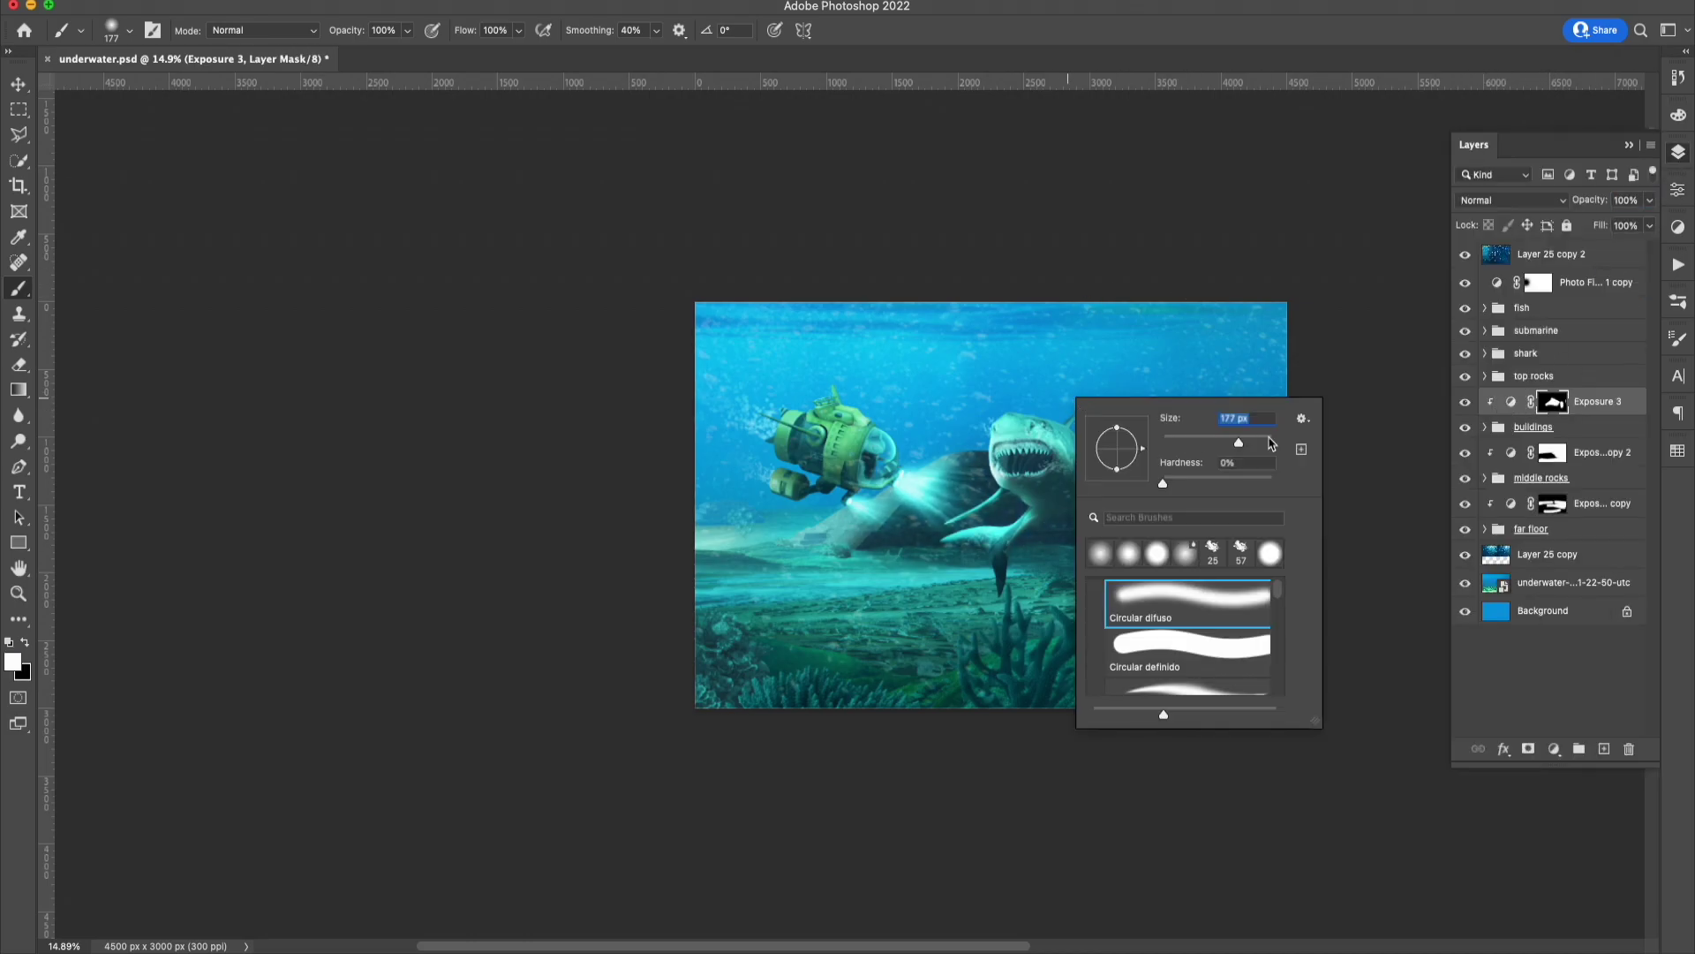
left_click(407, 30)
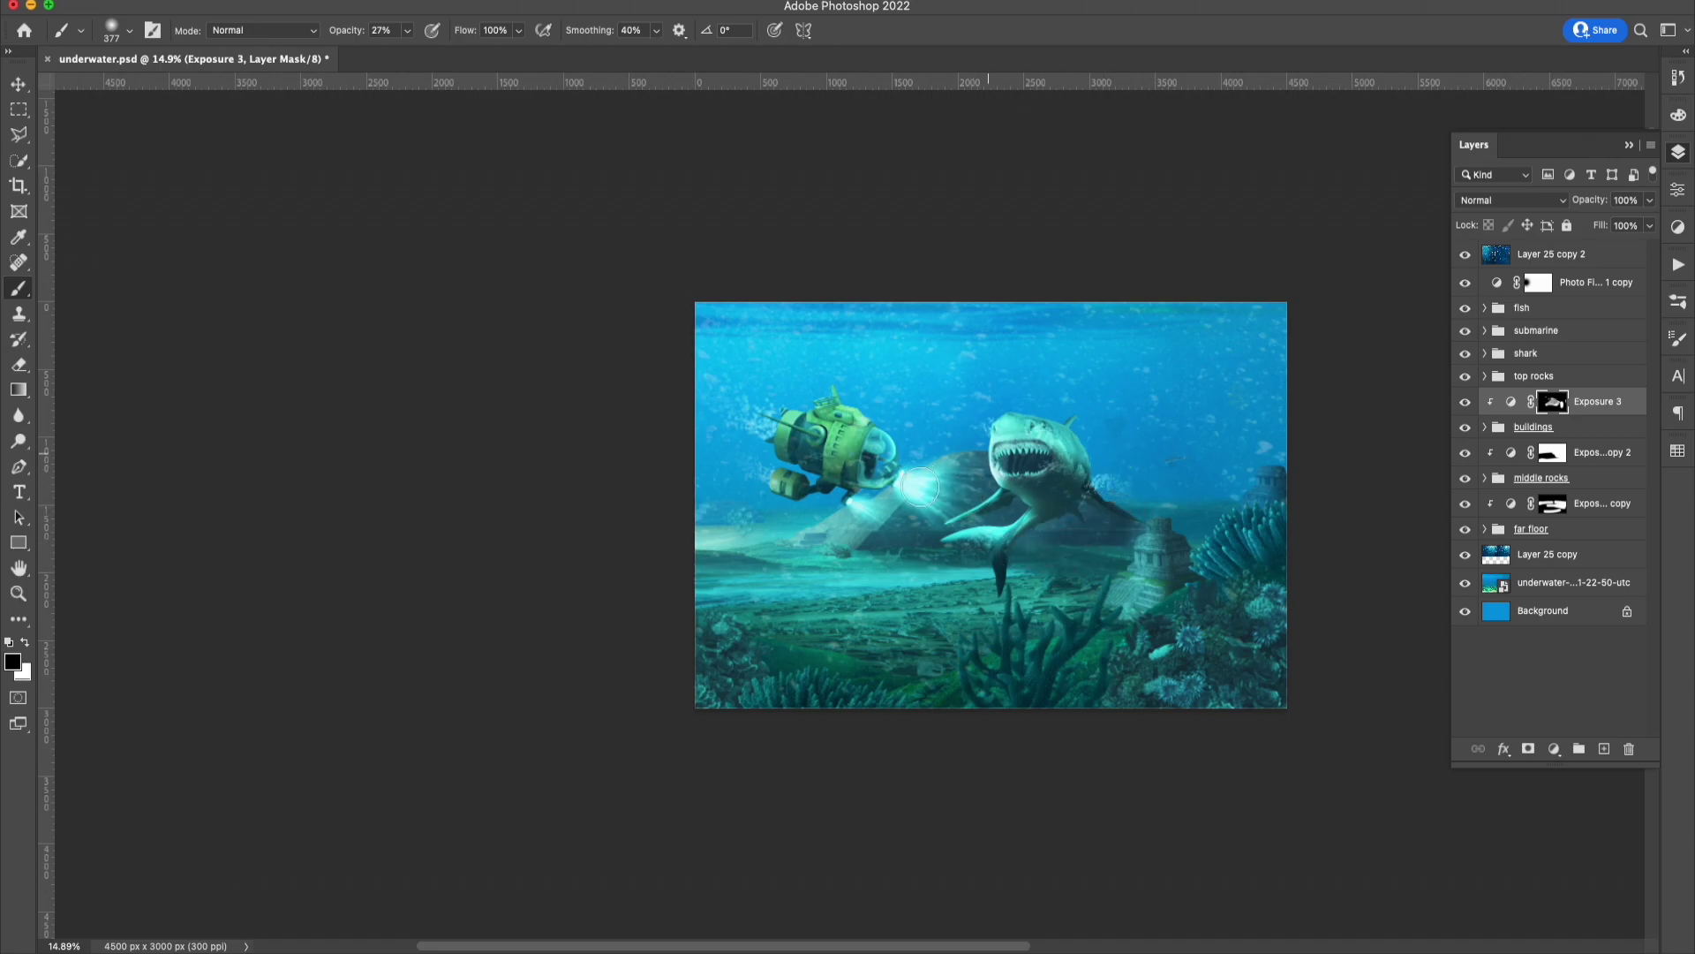
key("v")
key("super+alt+shift+e")
Raise the merged layer's exposure to +0.20 in Camera Raw with tone tweaks.
right_click(1537, 254)
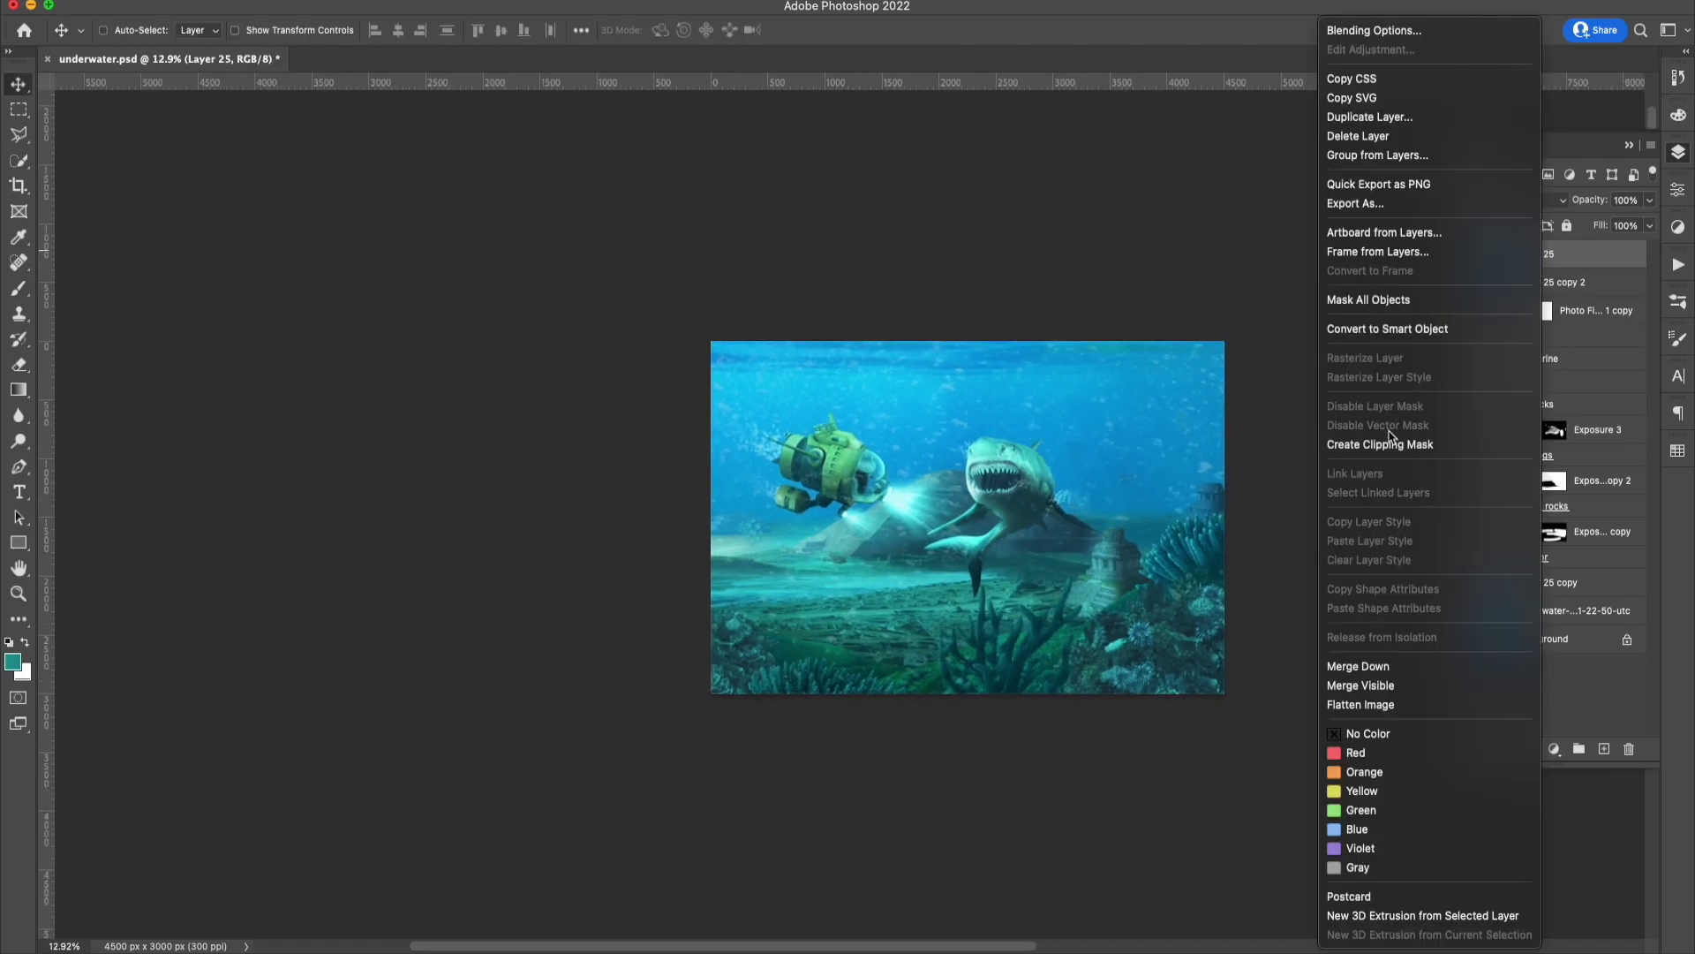
left_click(456, 118)
mouse_move(1157, 395)
left_mouse_down()
mouse_move(1173, 422)
mouse_move(1072, 451)
mouse_move(1114, 479)
left_mouse_up()
mouse_move(1157, 508)
left_mouse_down()
mouse_move(1136, 508)
mouse_move(1135, 536)
left_mouse_up()
scroll(1175, 585, "down", 2)
scroll(1159, 661, "down", 5)
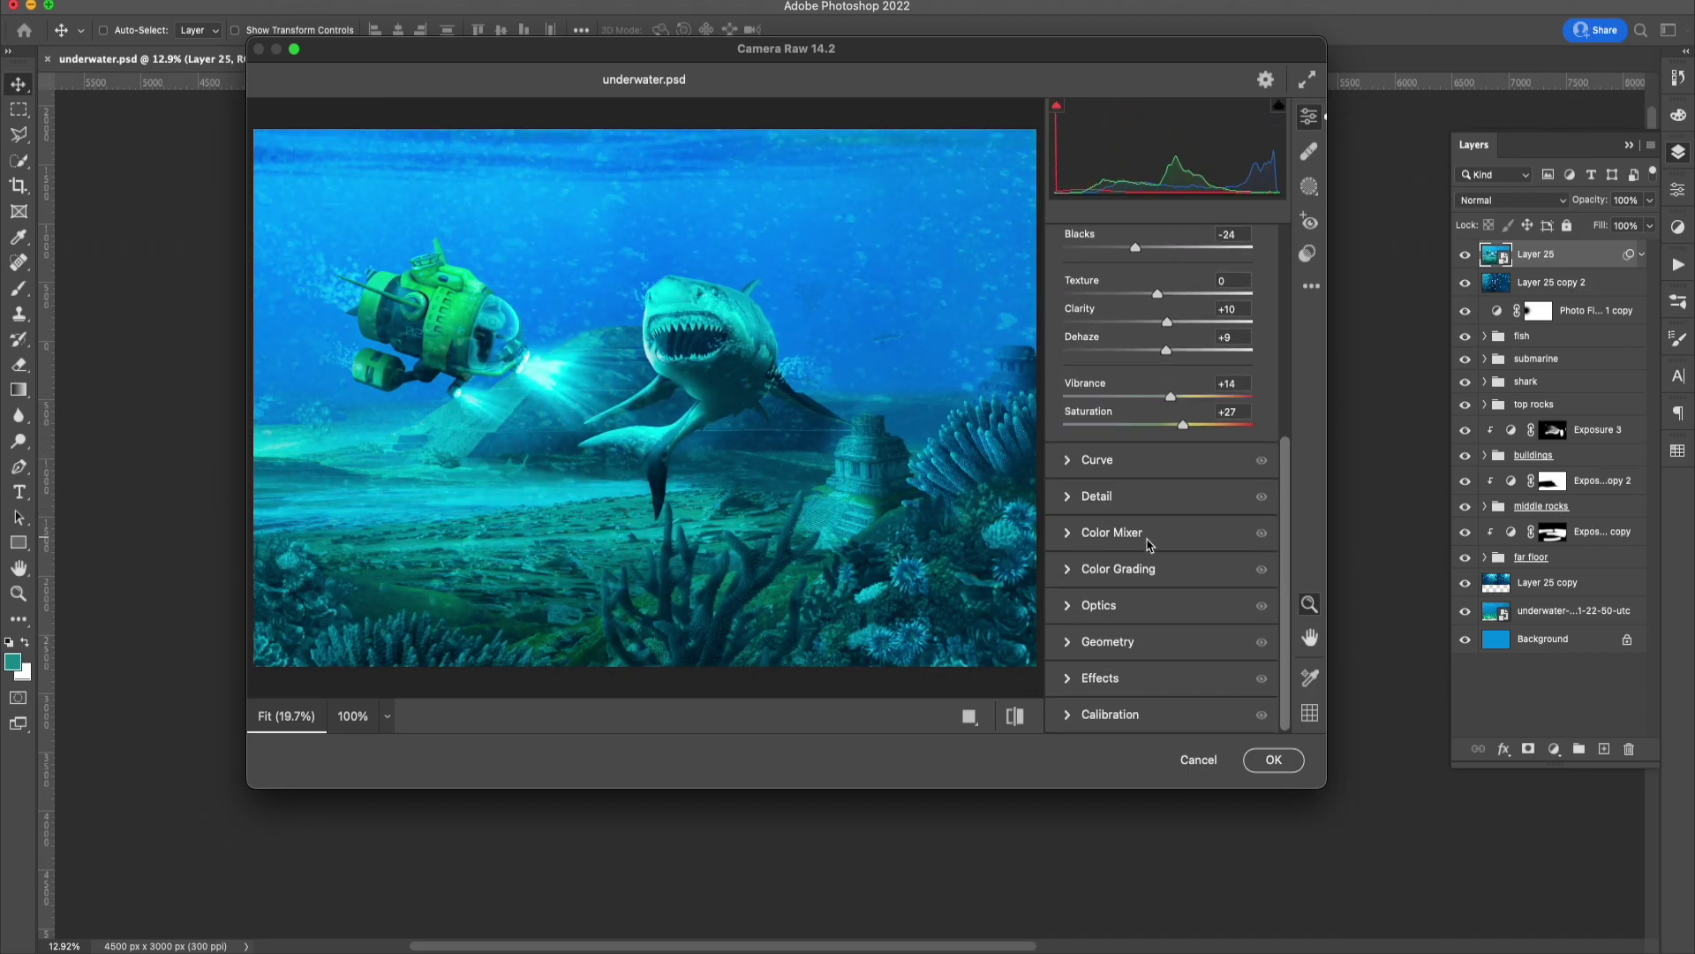
Tint the midtones blue-green in Color Grading, apply it, and add an Exposure layer.
left_click(1097, 495)
left_click(1117, 571)
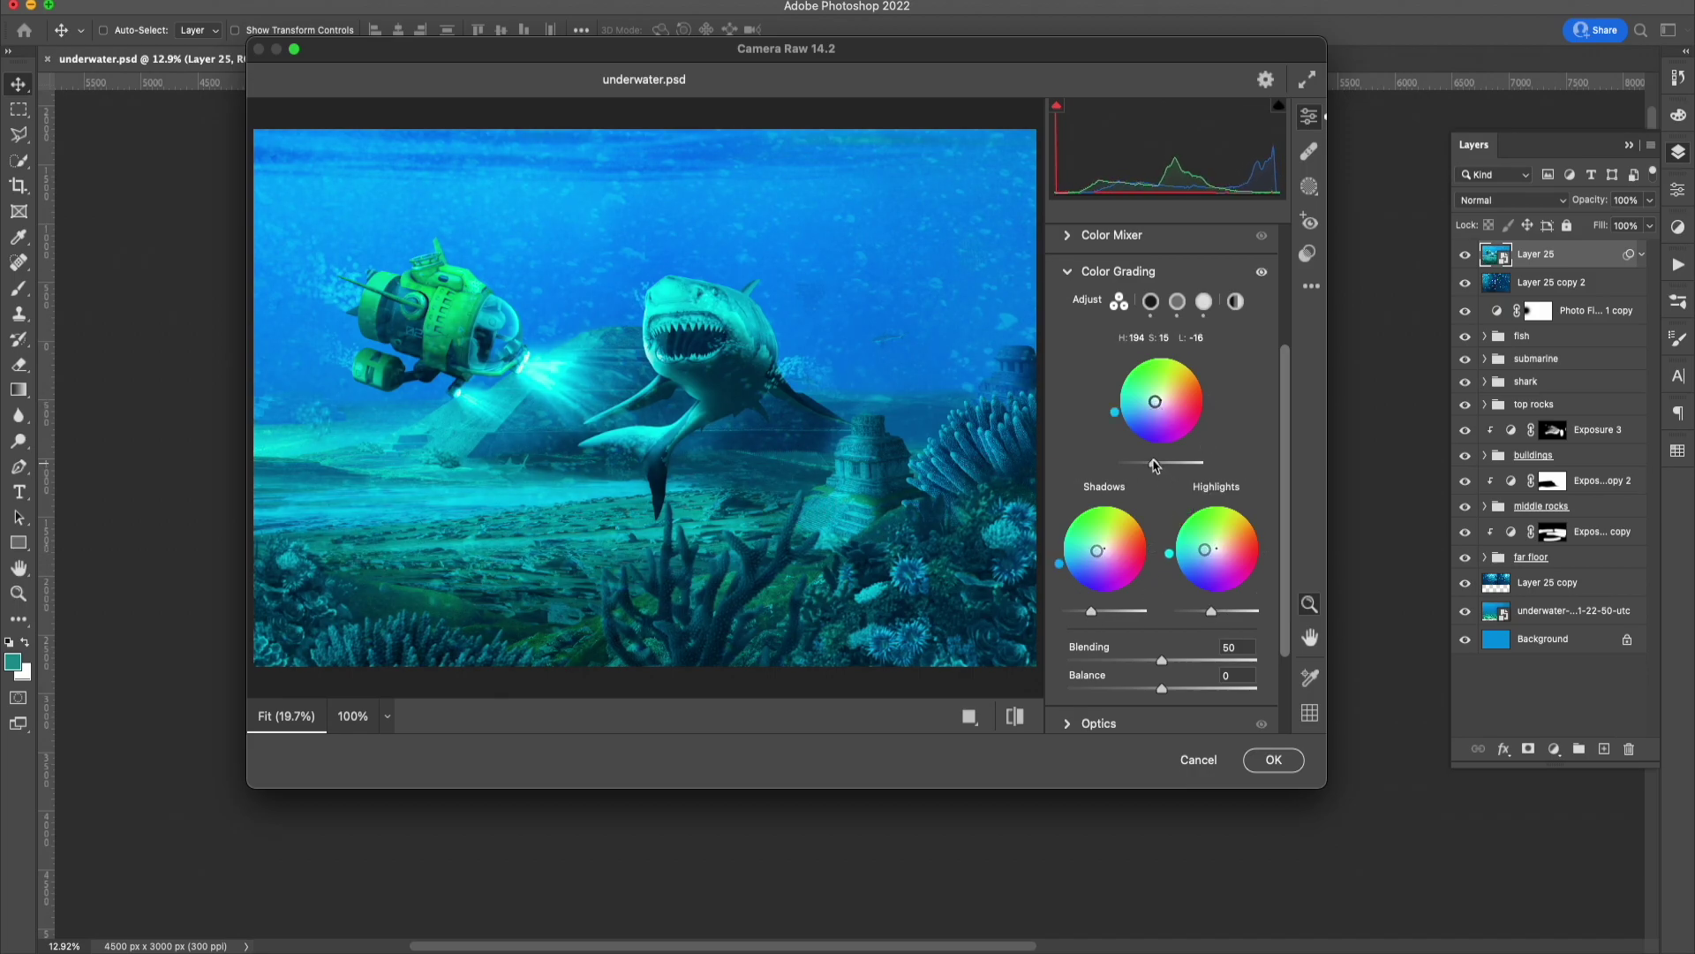
key("Return")
left_click(1554, 749)
left_click(1554, 883)
Set Exposure 5 to -4.26, invert its mask, and paint white around the image edges.
left_click_drag(1523, 287, 1456, 287)
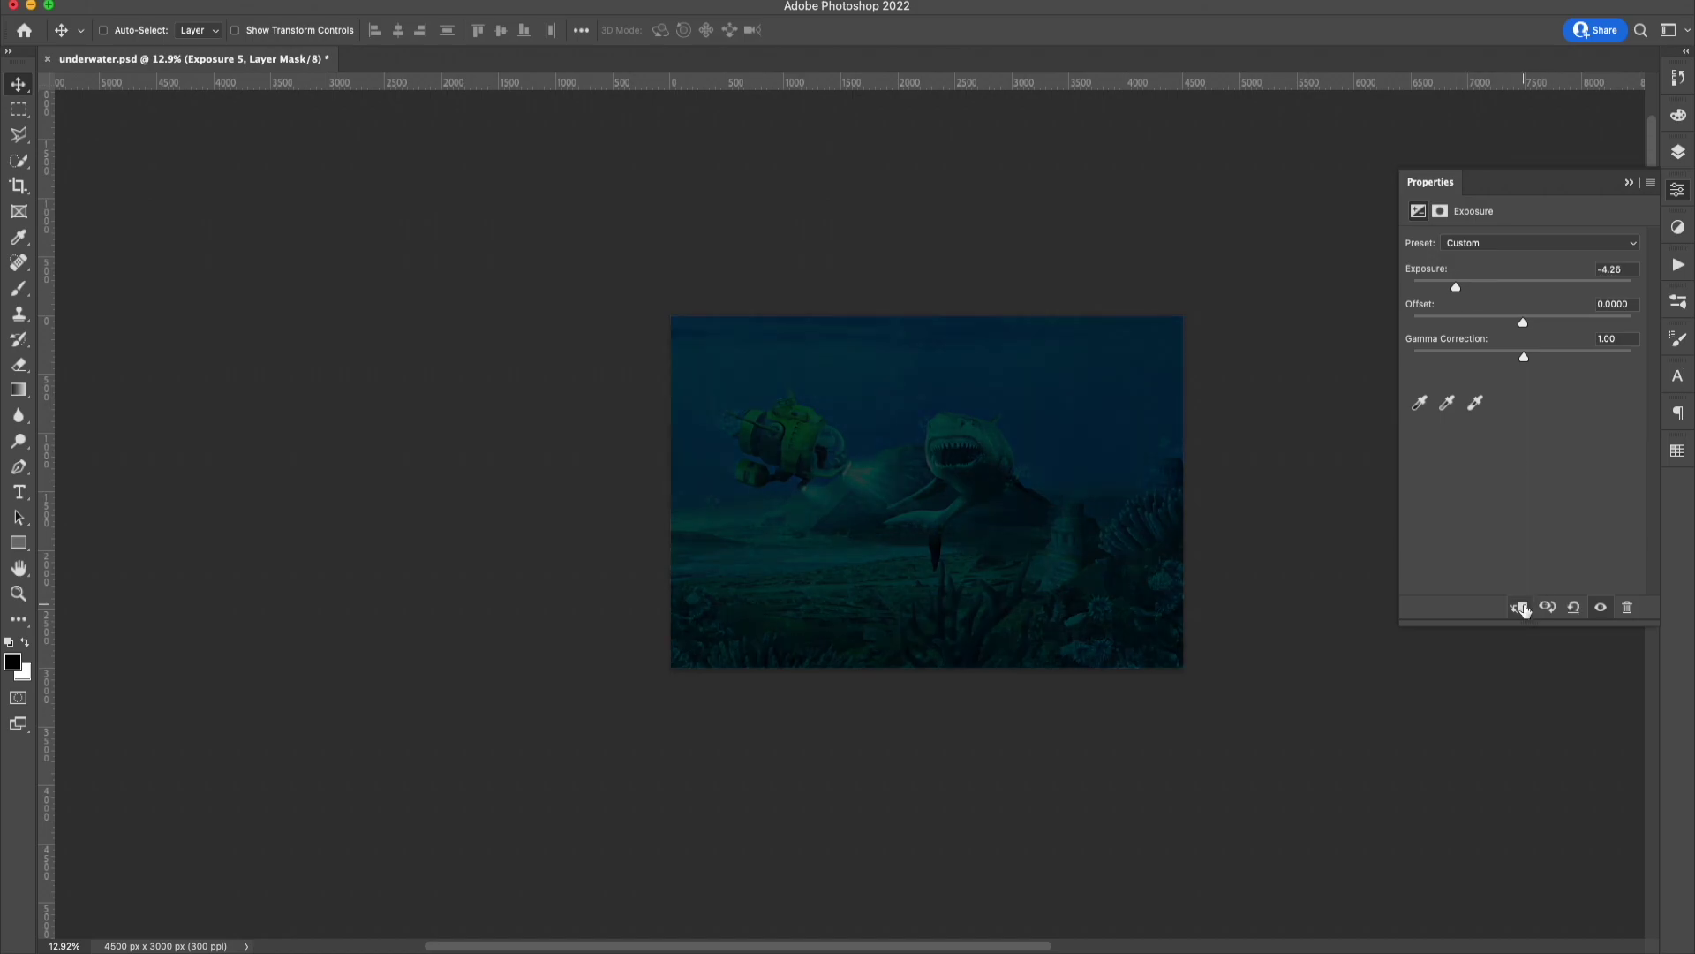
key("b")
key("ctrl+i")
right_click(1121, 355)
key("Escape")
key("x")
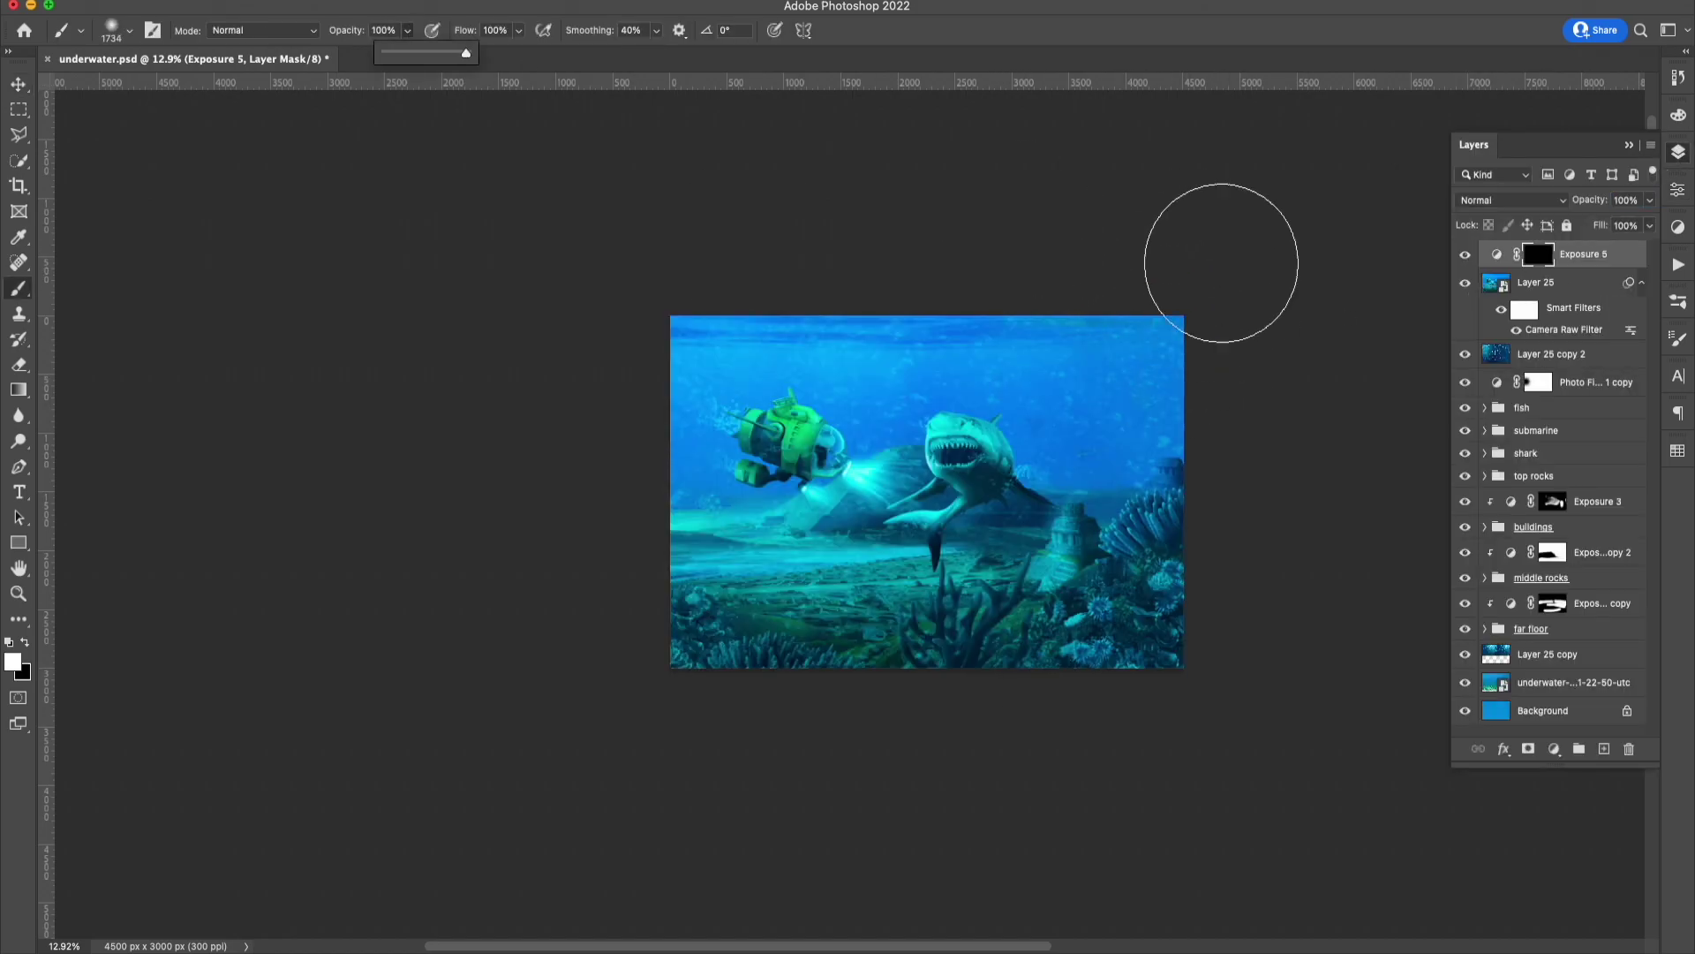
mouse_move(1221, 263)
left_mouse_down()
mouse_move(1063, 680)
mouse_move(980, 734)
mouse_move(685, 609)
mouse_move(600, 521)
left_mouse_up()
key("x")
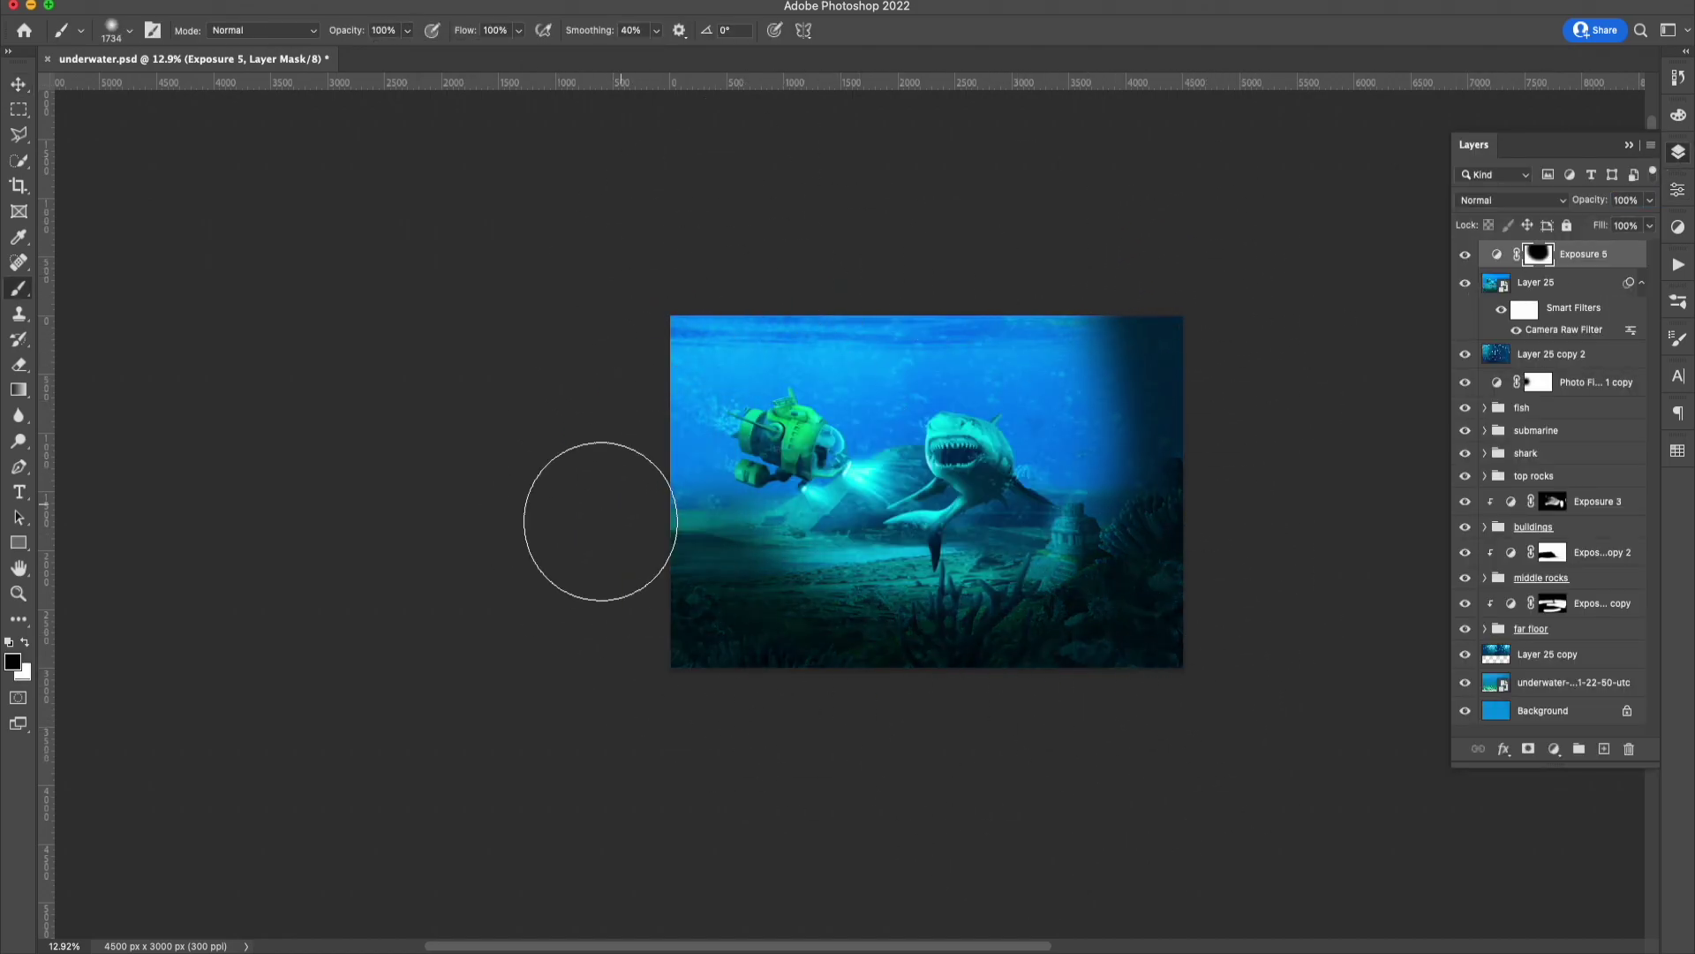
key("x")
key("alt+BackSpace")
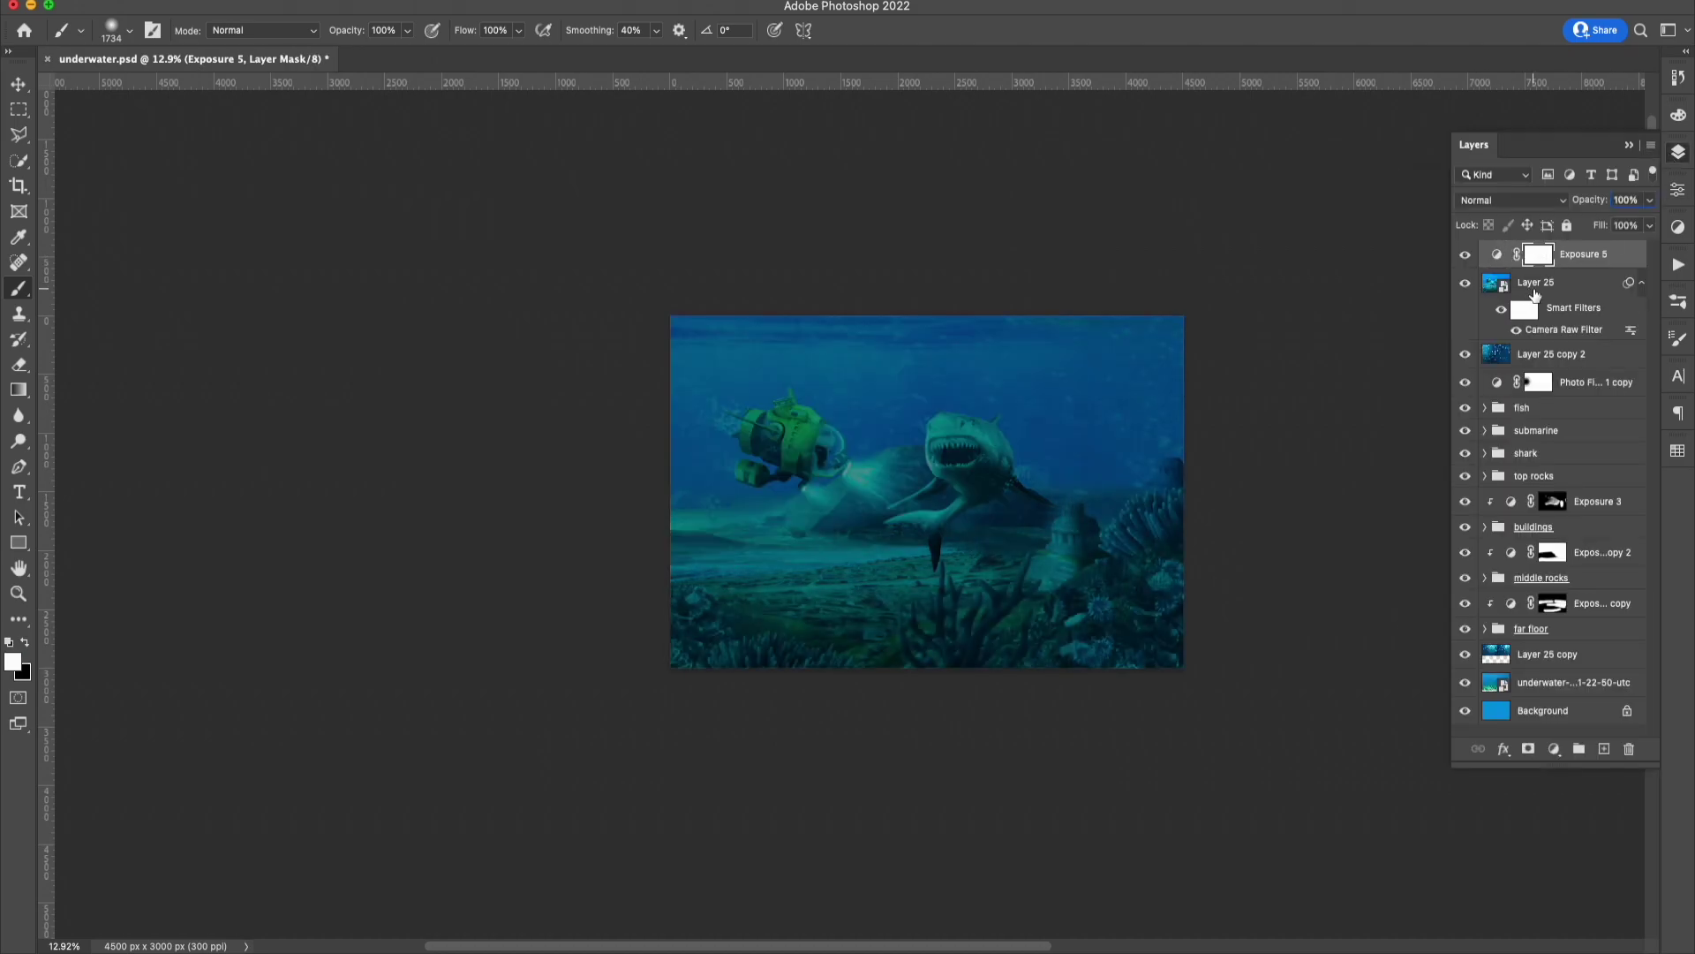
key("ctrl+i")
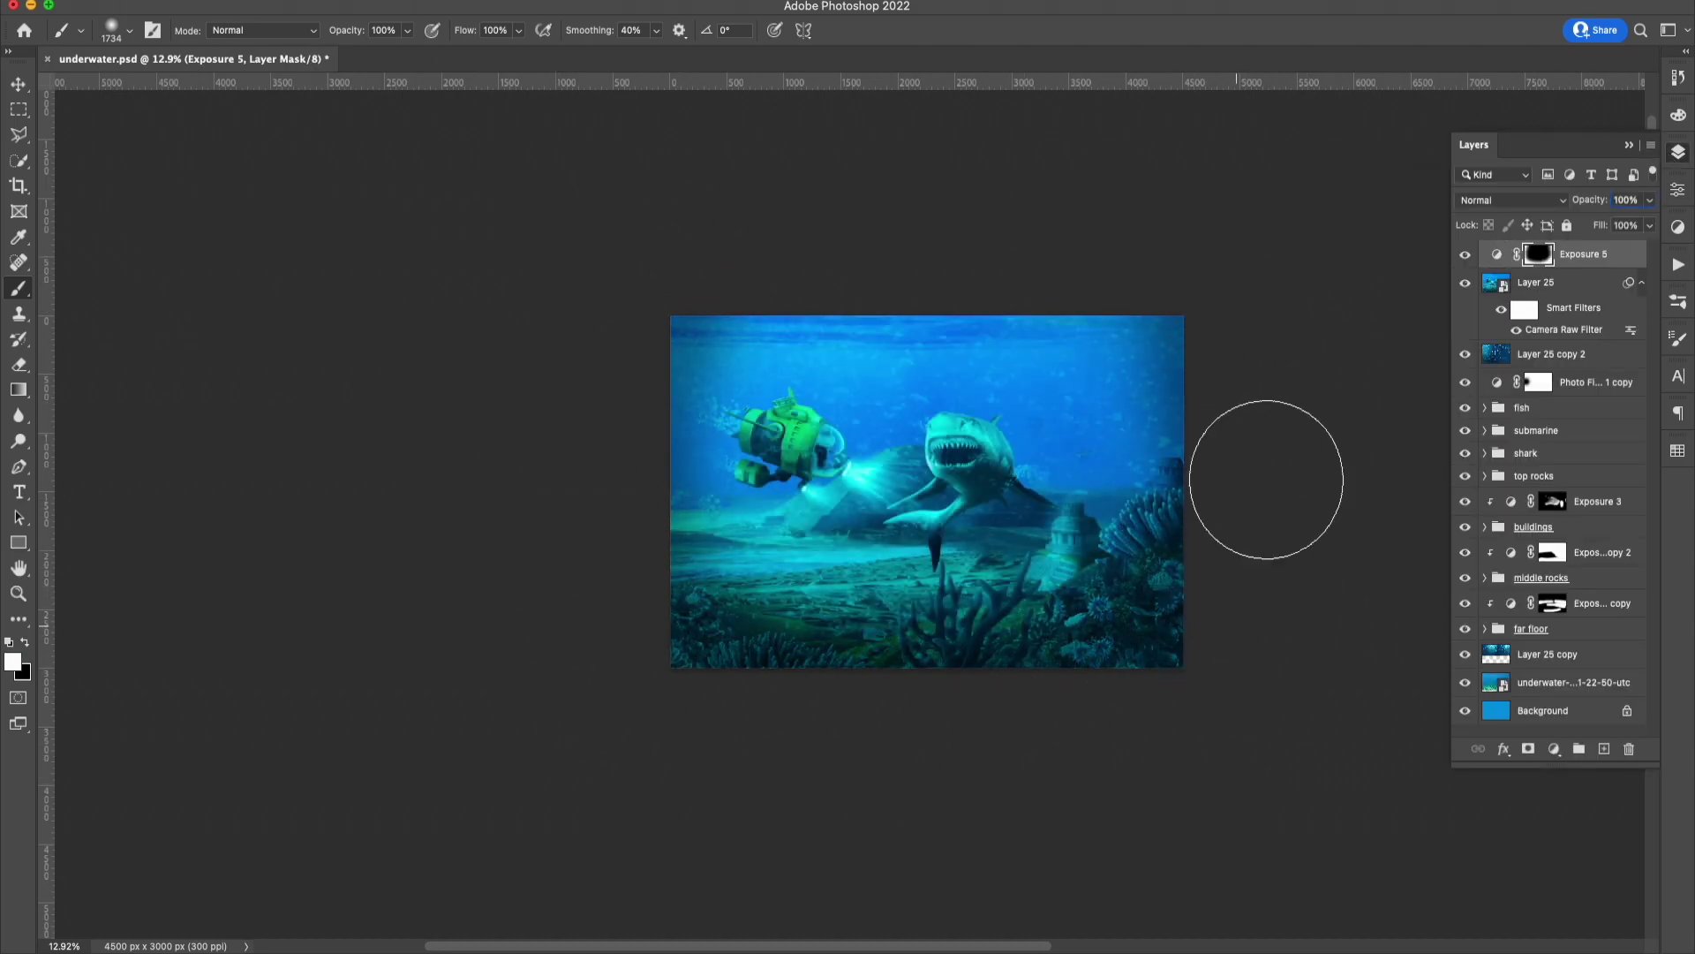
Feather the vignette mask 34 px, blend it in Multiply, and hide the submarine and shark groups.
left_click(1678, 190)
left_click_drag(1414, 370, 1603, 369)
left_click(1678, 152)
left_click(1511, 201)
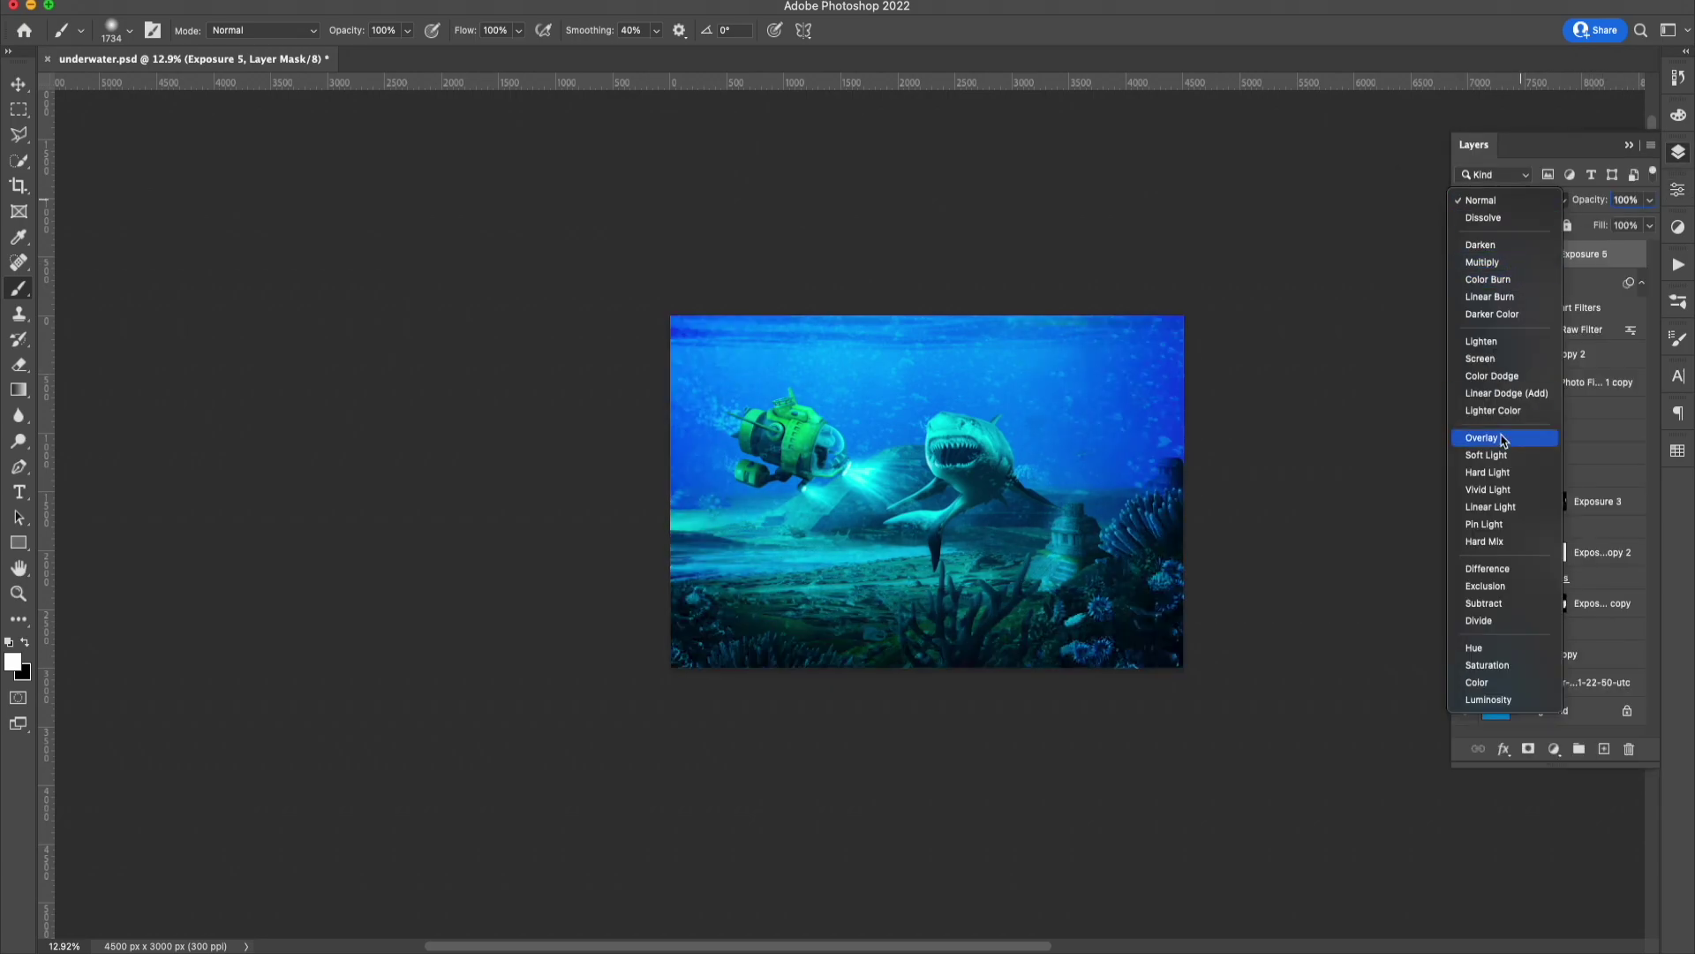
left_click(1501, 261)
left_click(1502, 311)
left_click(1494, 355)
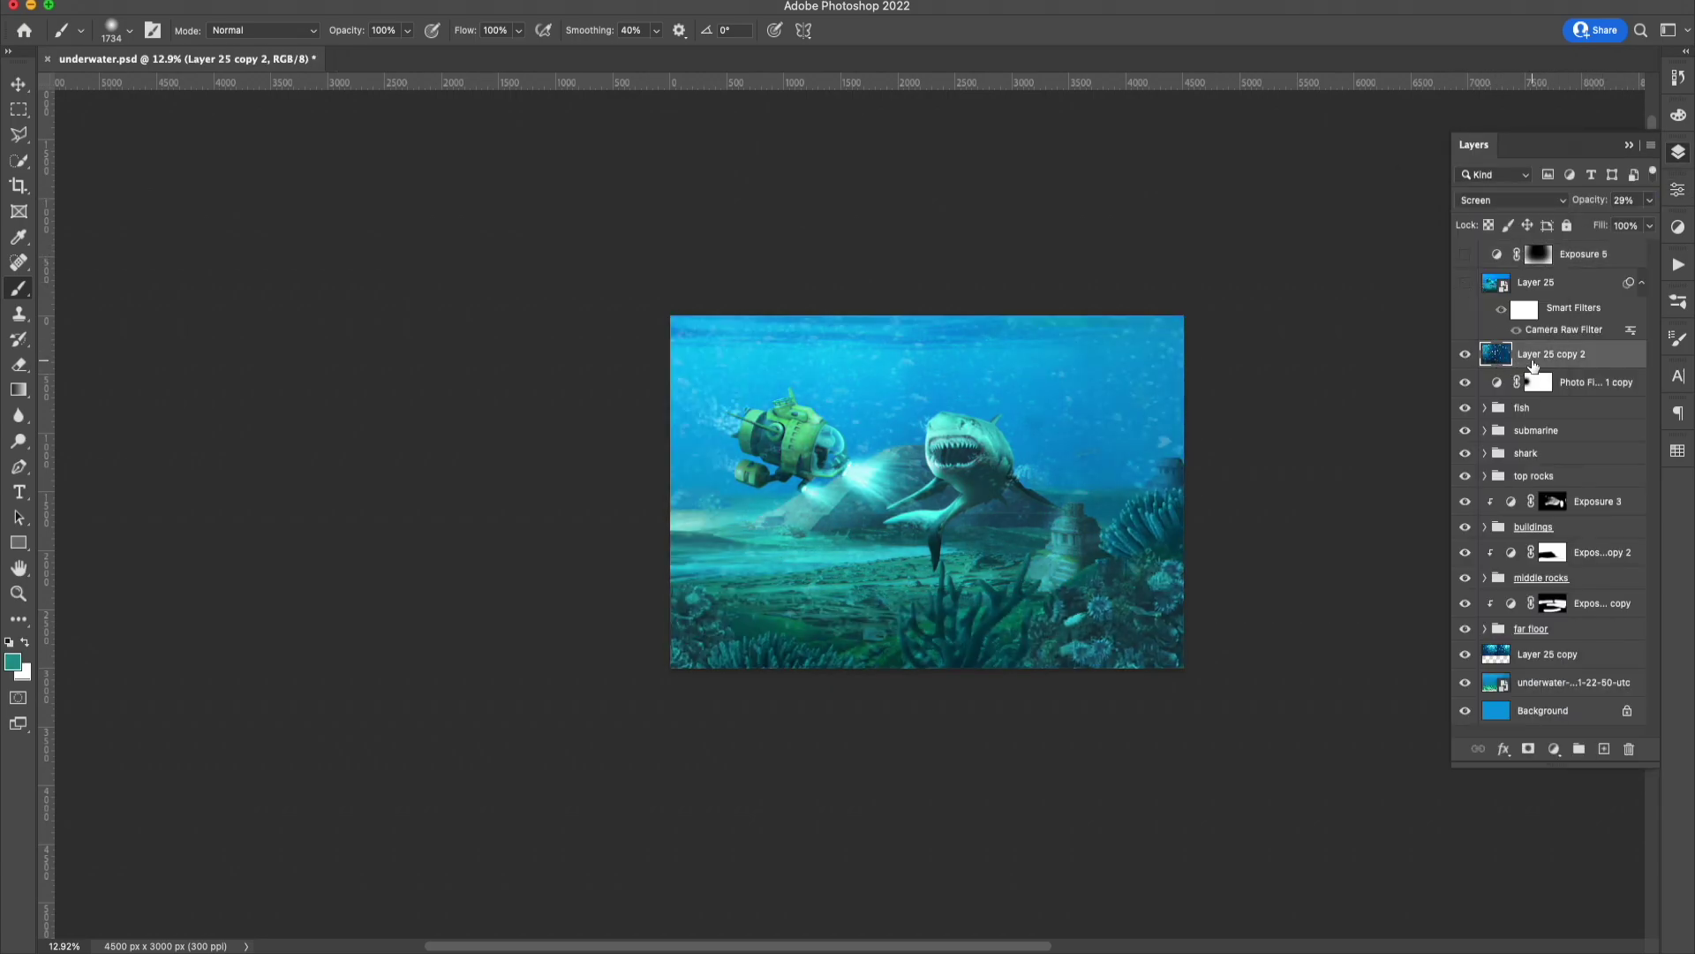
left_click_drag(1465, 430, 1526, 453)
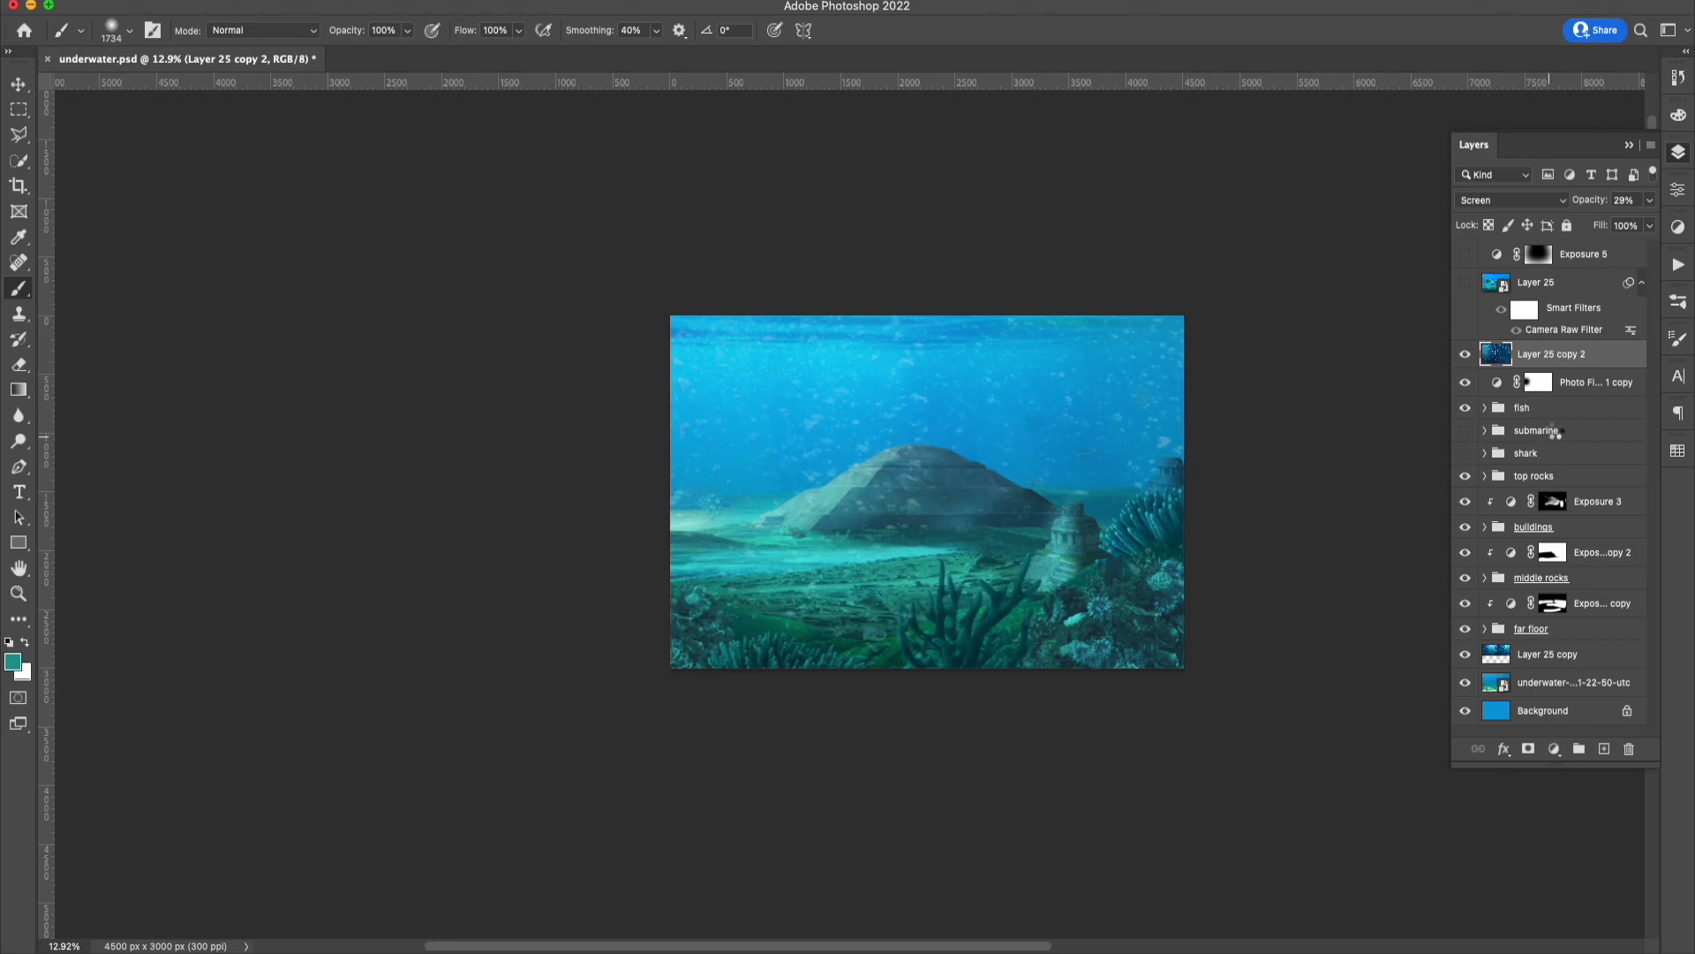
Stamp the visible background into a new layer and apply a stronger Field Blur.
key("ctrl+alt+shift+e")
left_click(697, 235)
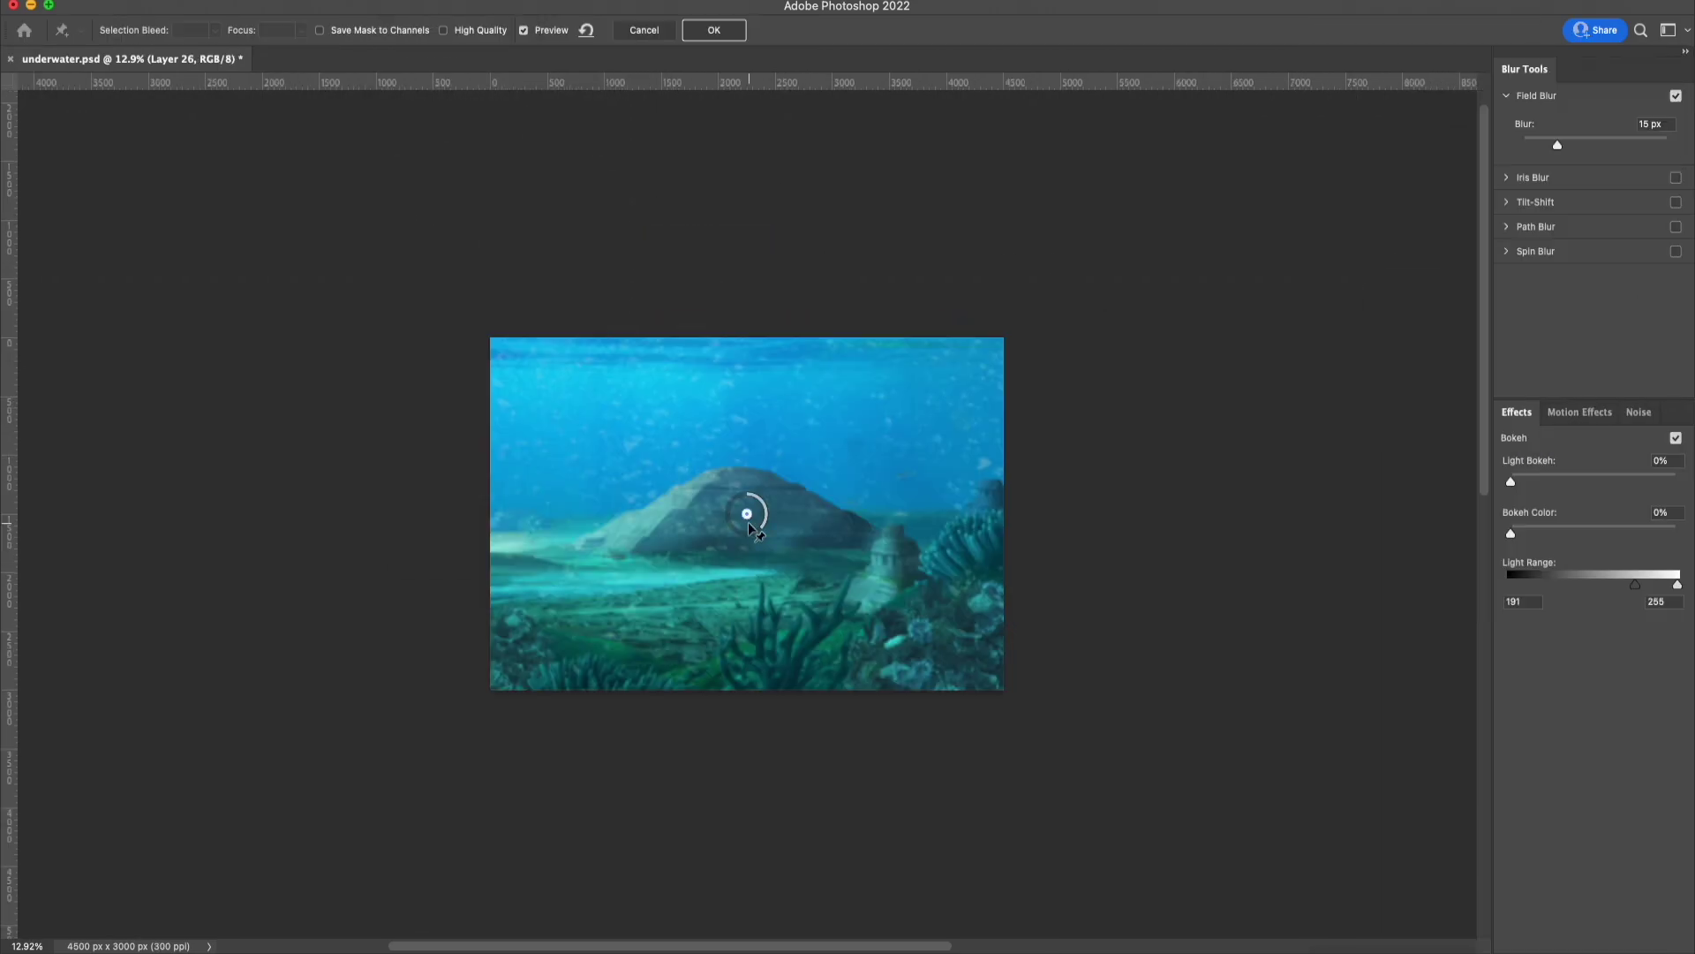
mouse_move(734, 531)
left_mouse_down()
mouse_move(738, 492)
mouse_move(735, 554)
left_mouse_up()
left_click_drag(1523, 145, 1570, 146)
key("Return")
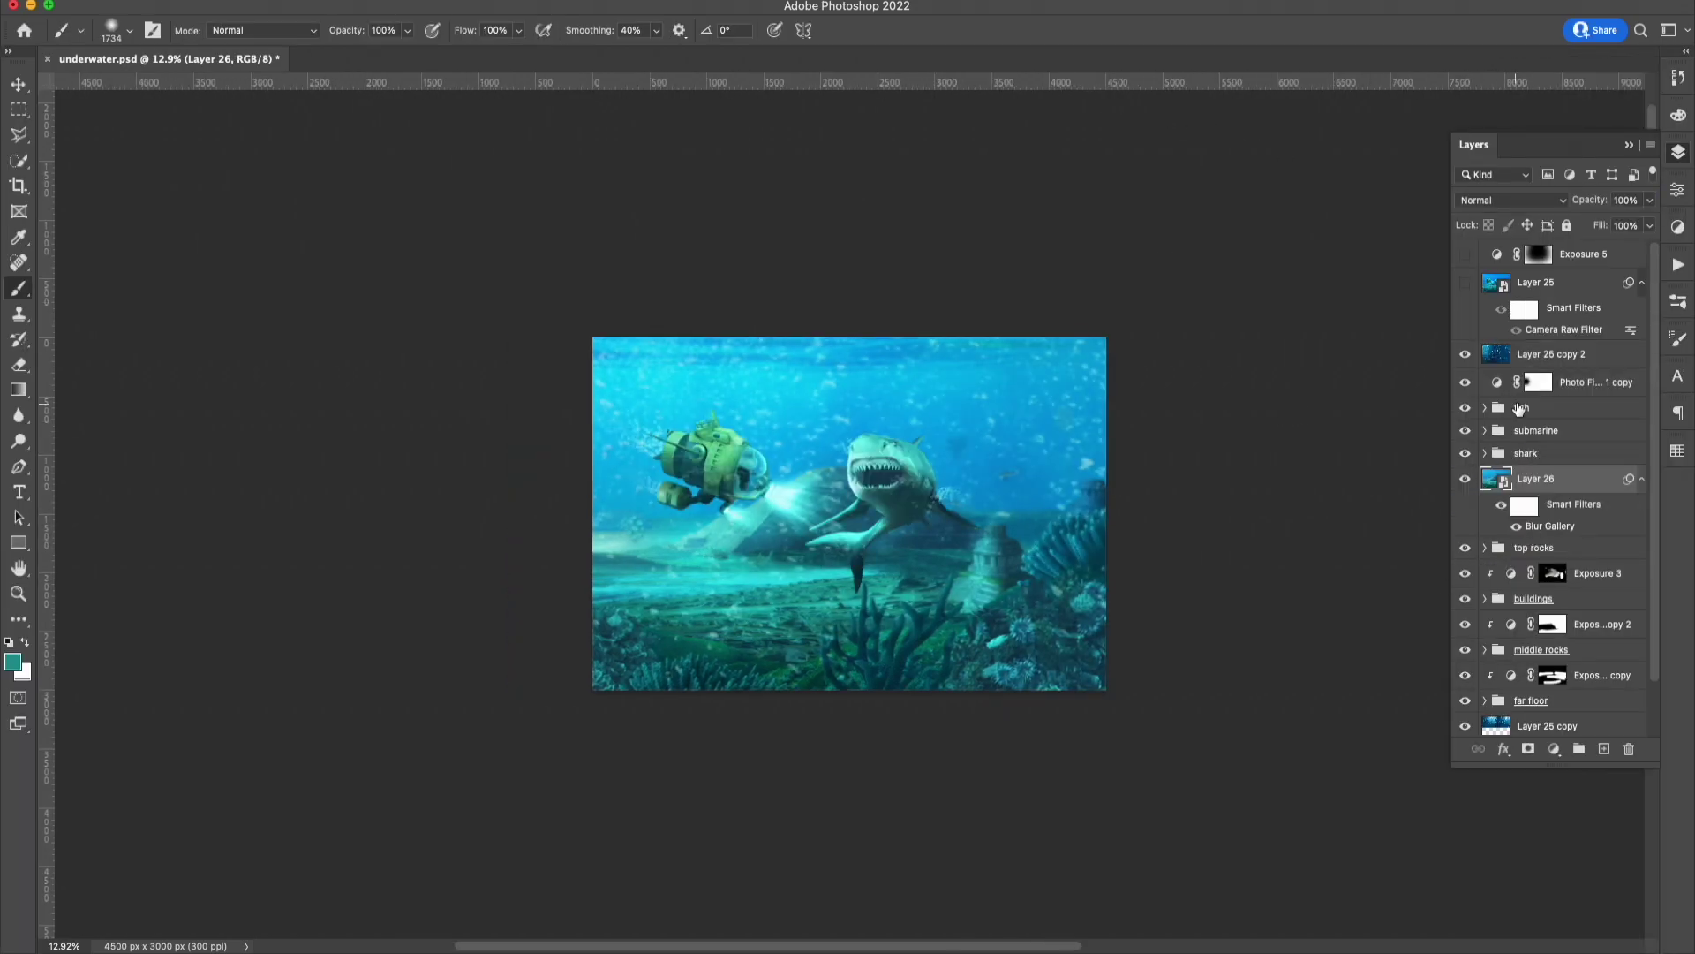
Stamp visible layers again and set the new Layer 27 to Soft Light.
left_click(1581, 353)
right_click(1541, 353)
key("ctrl+alt+shift+e")
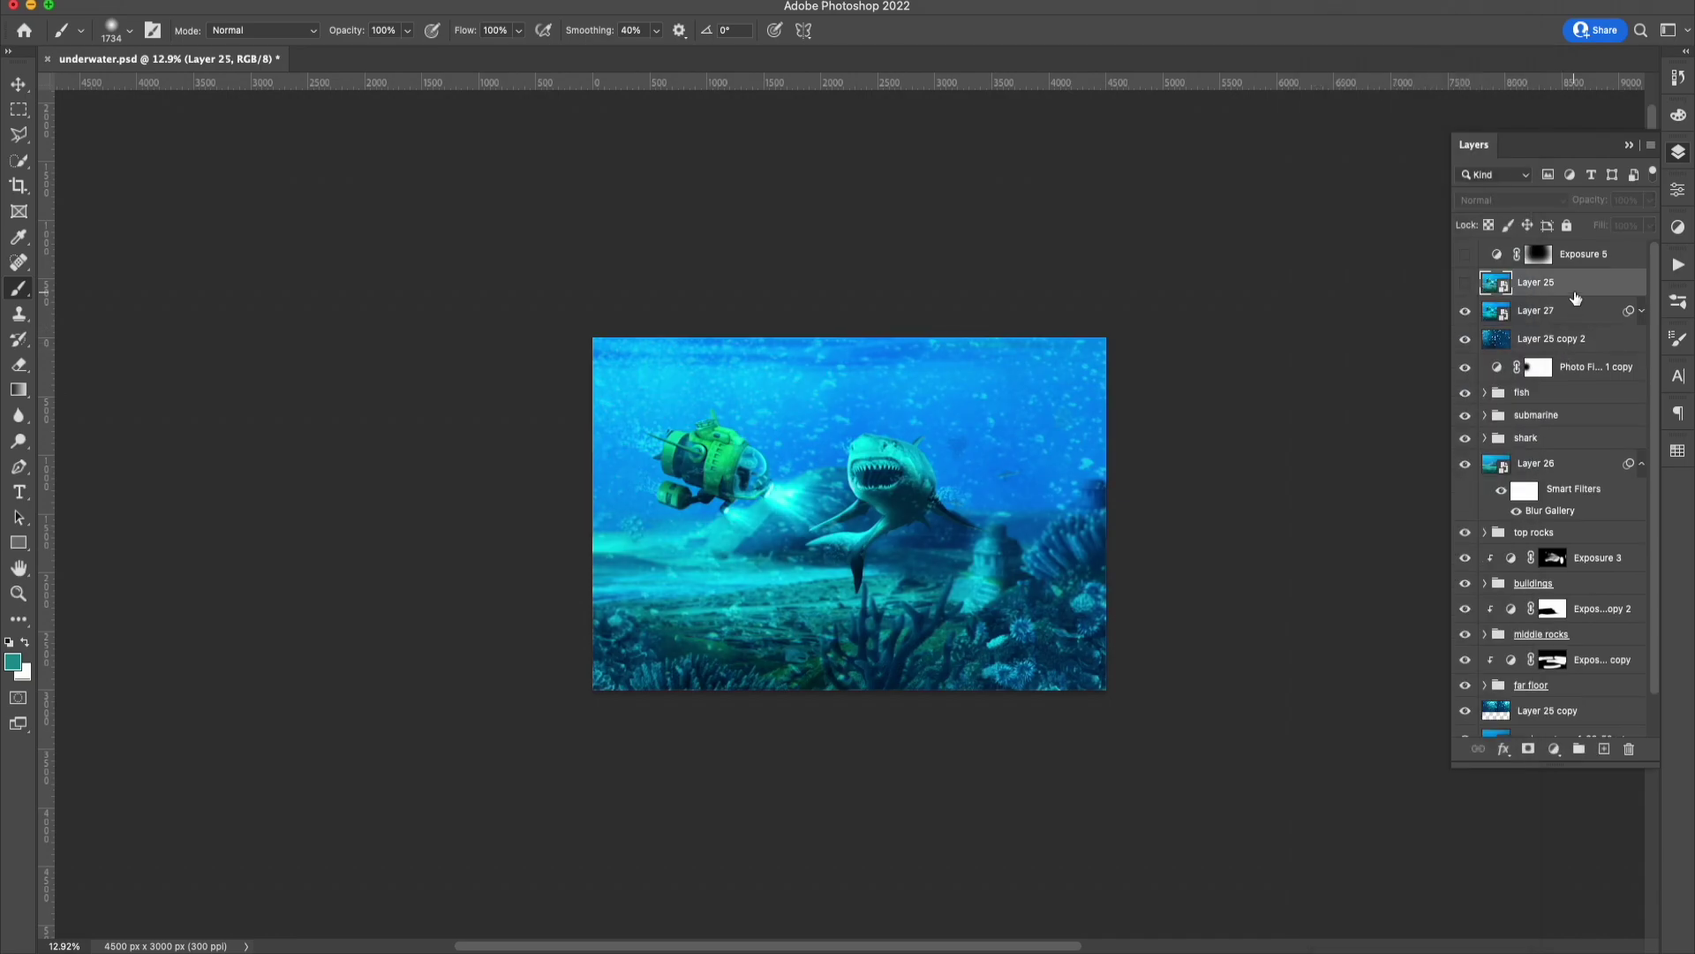
left_click(1509, 200)
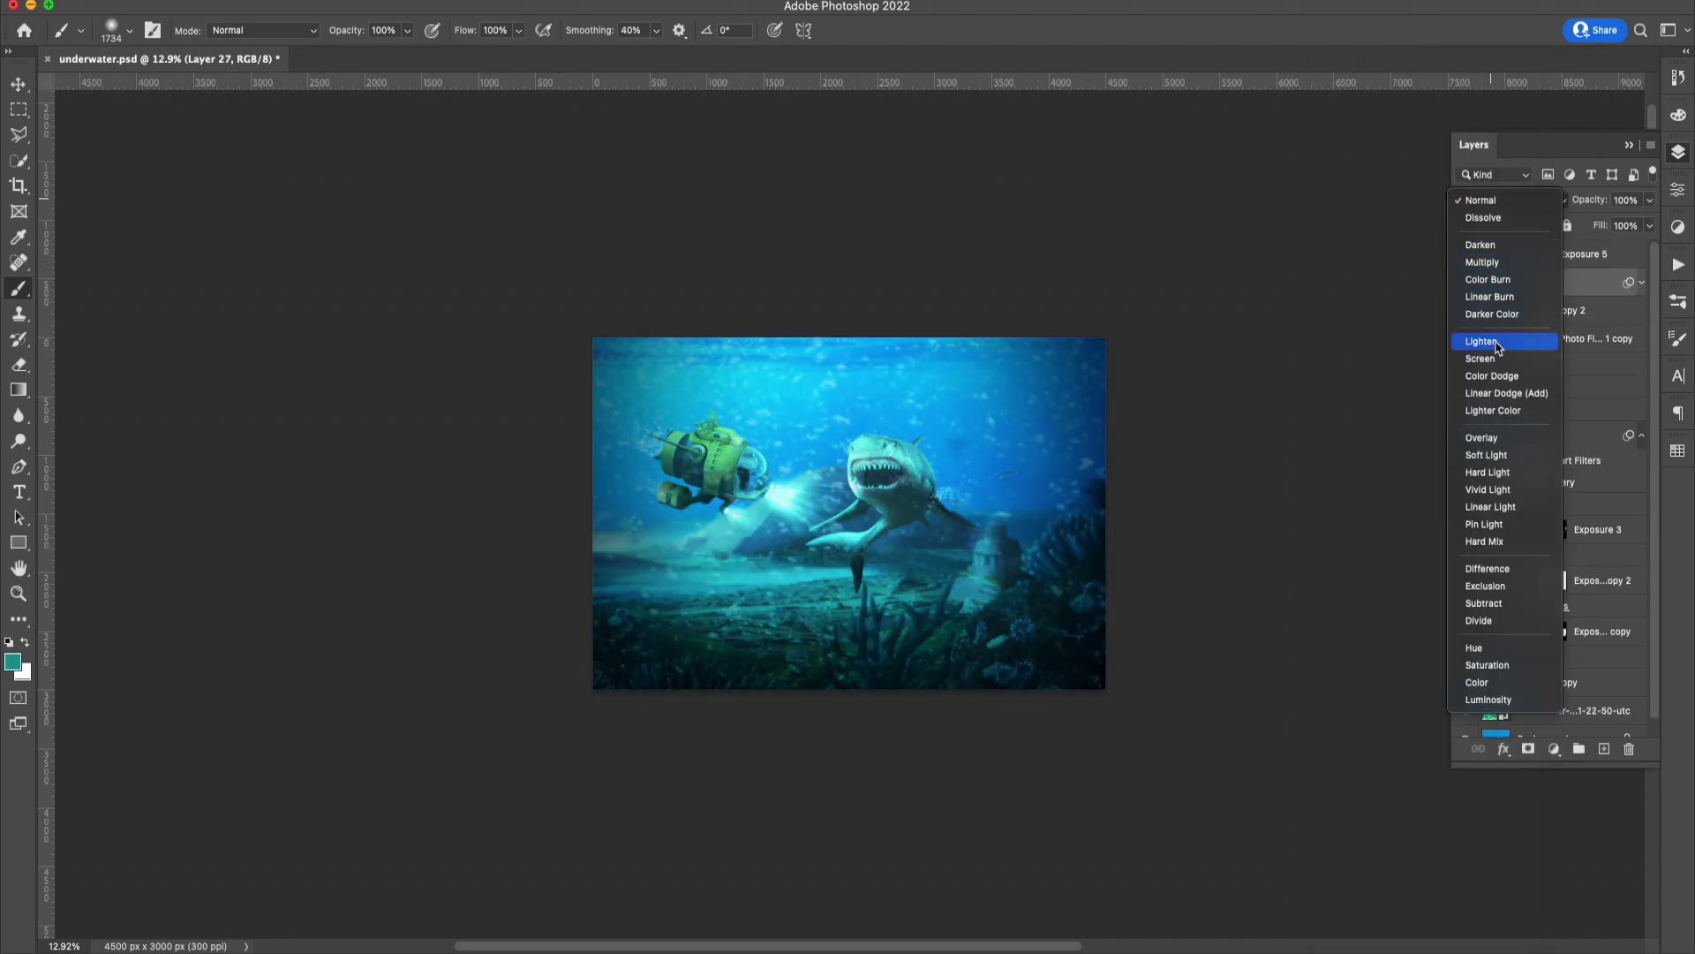
left_click(1486, 455)
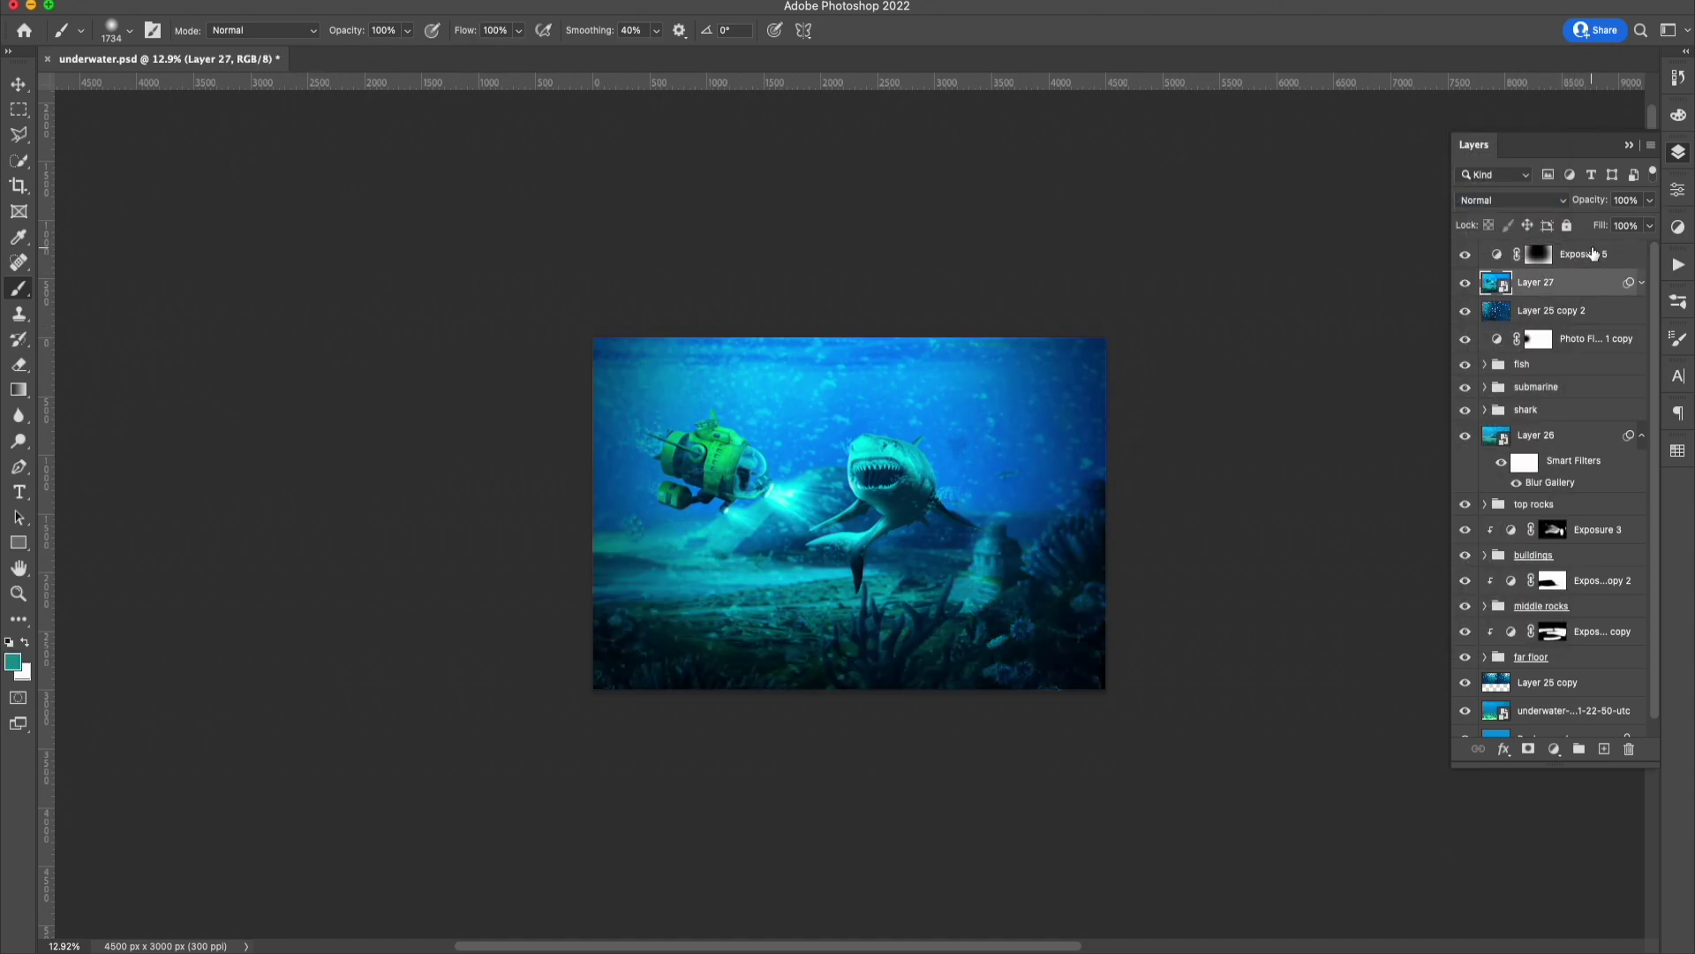
left_click(1594, 255)
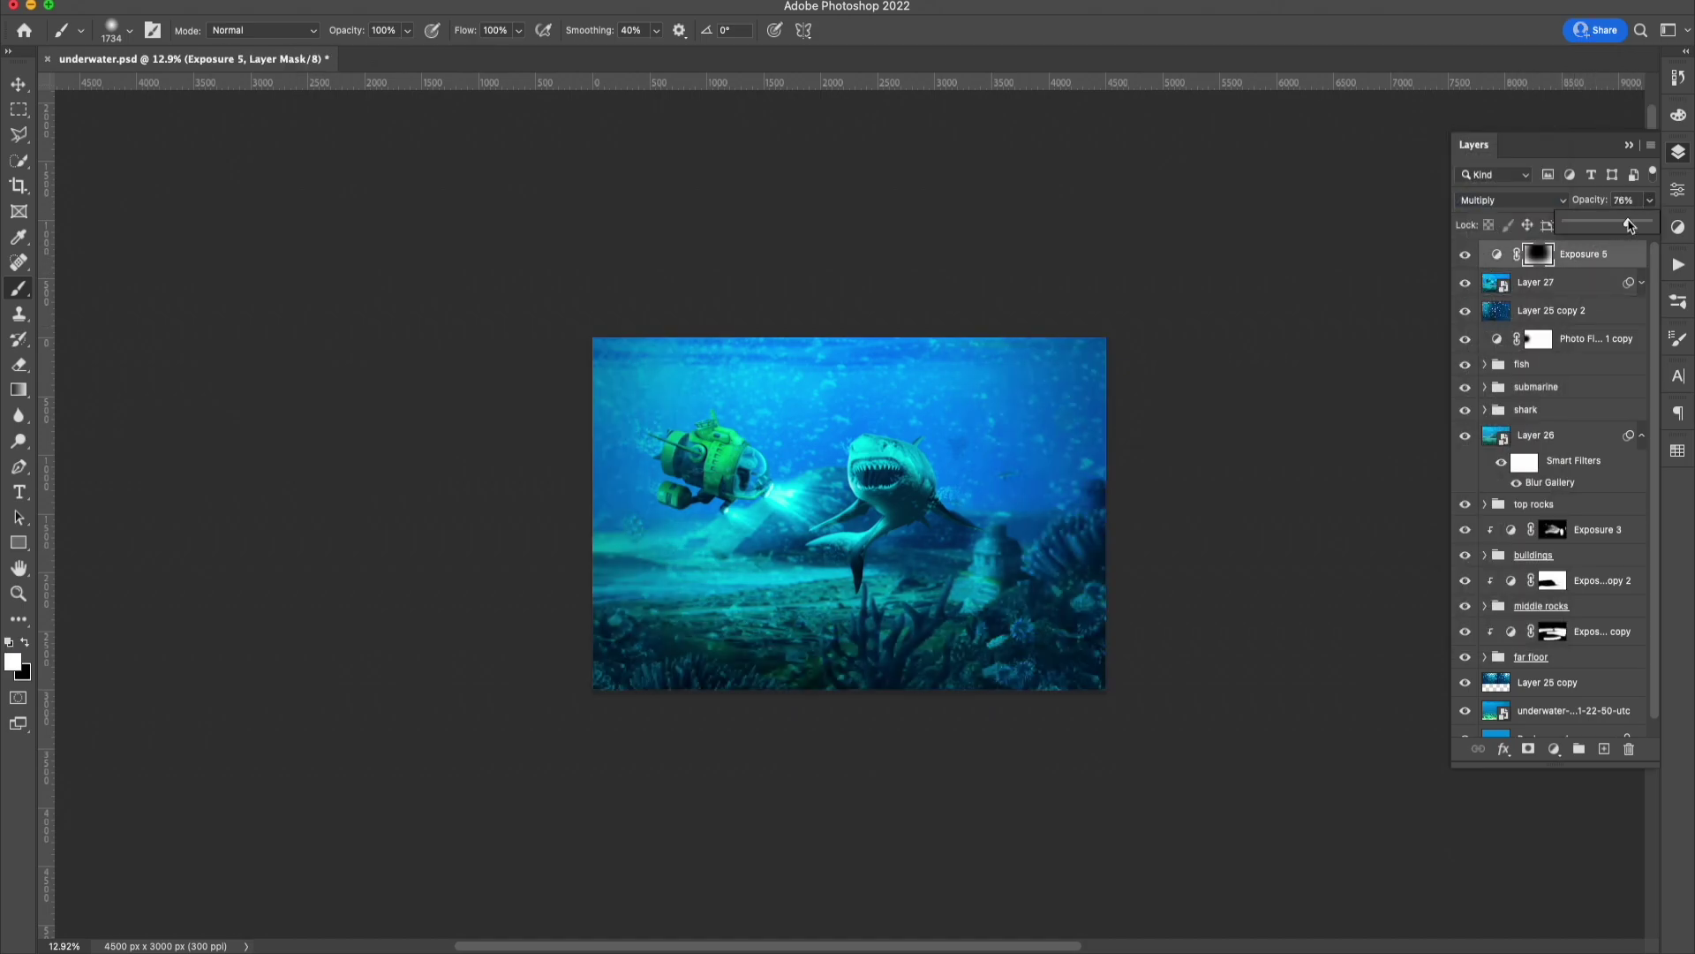